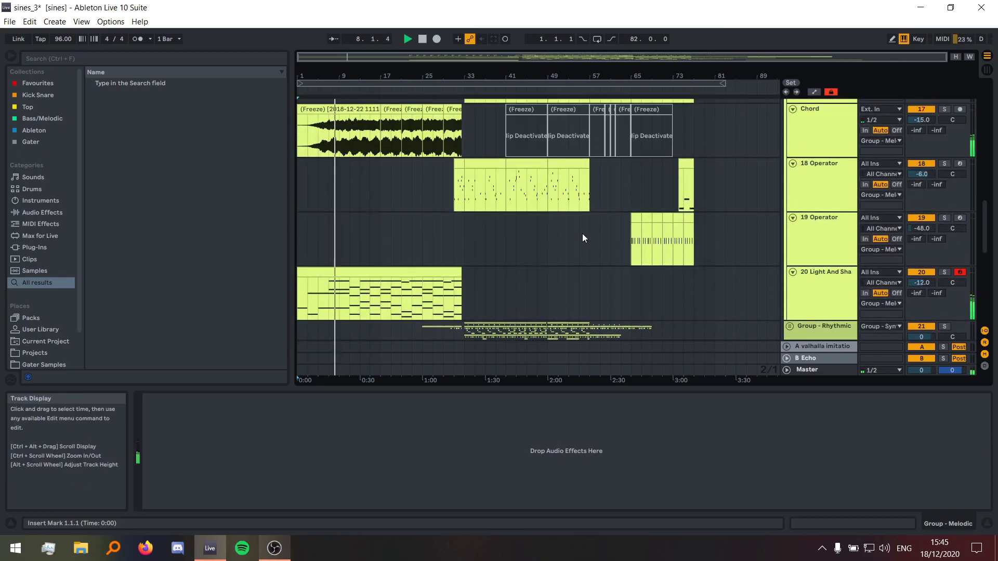
- Look through the arrangement's tracks from the Chord tracks to Waterfall 5 during playback, and stop playback
scroll(583, 238, up, 1)
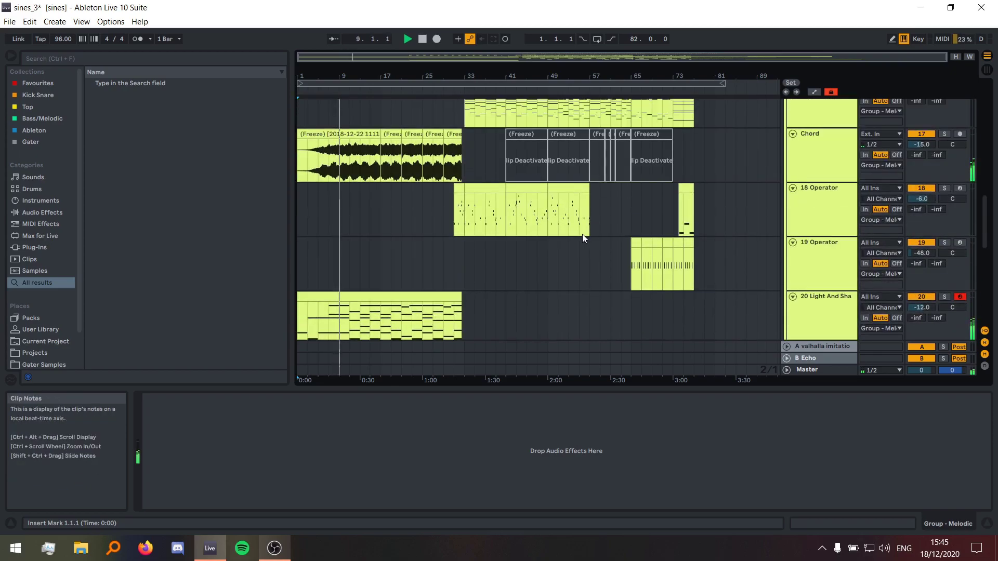
scroll(333, 217, up, 3)
scroll(457, 199, down, 4)
scroll(329, 229, up, 3)
scroll(507, 203, down, 4)
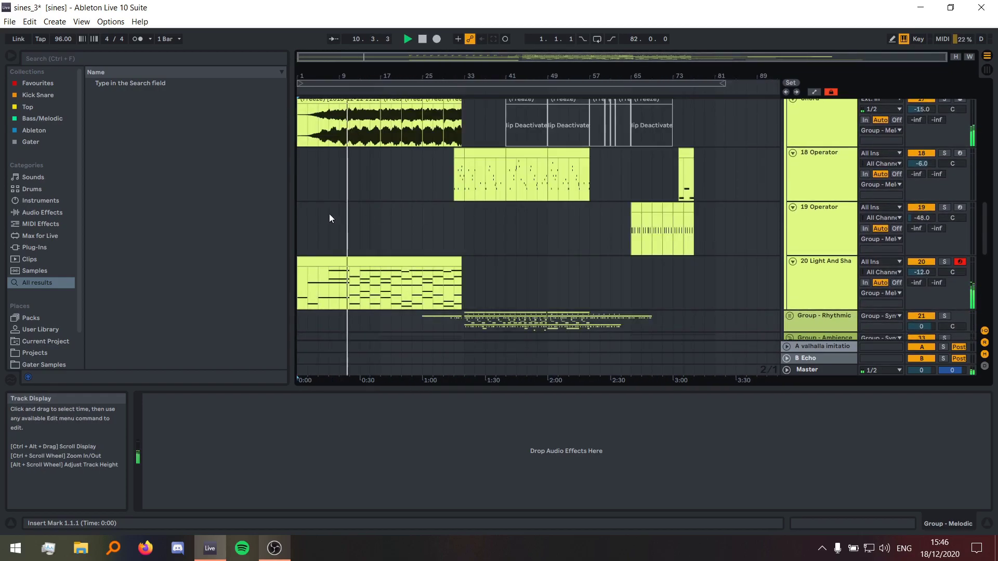
scroll(329, 214, up, 5)
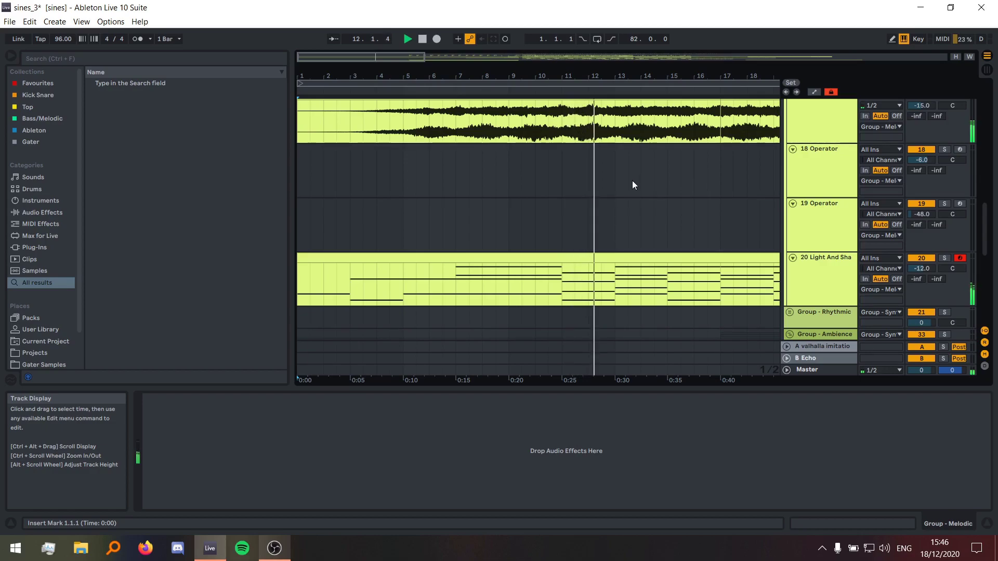
scroll(631, 180, up, 2)
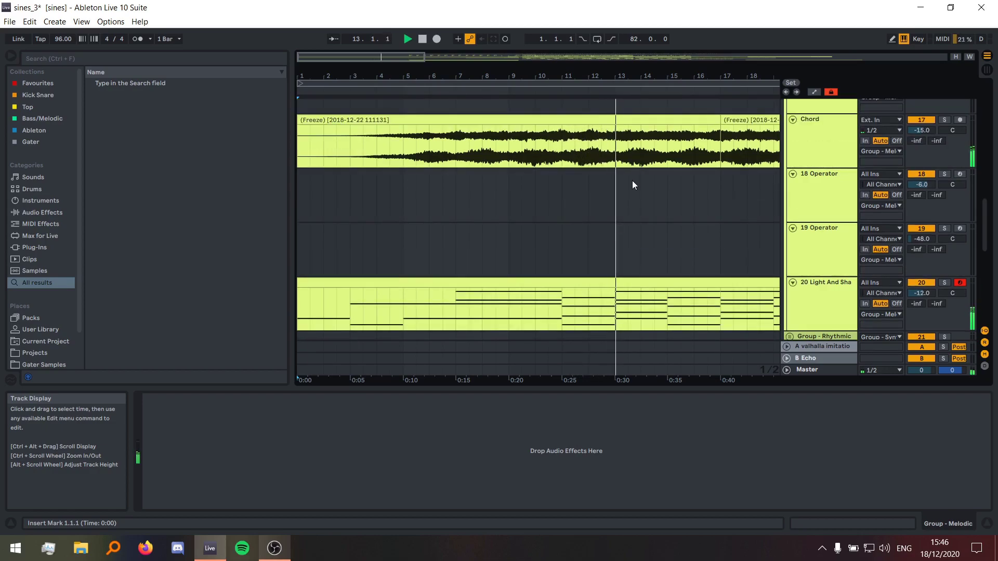
scroll(631, 180, up, 4)
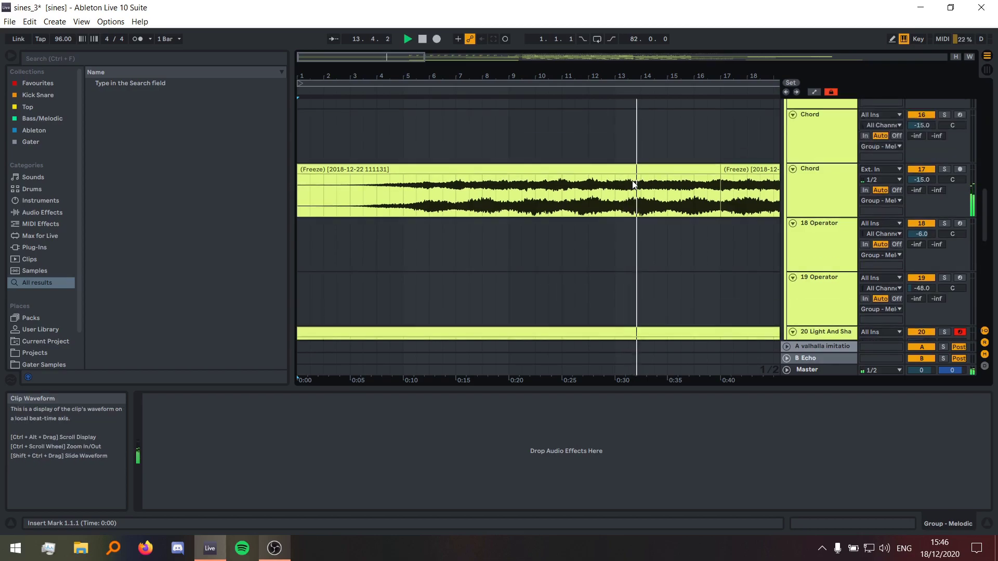
scroll(633, 184, up, 1)
scroll(633, 185, down, 5)
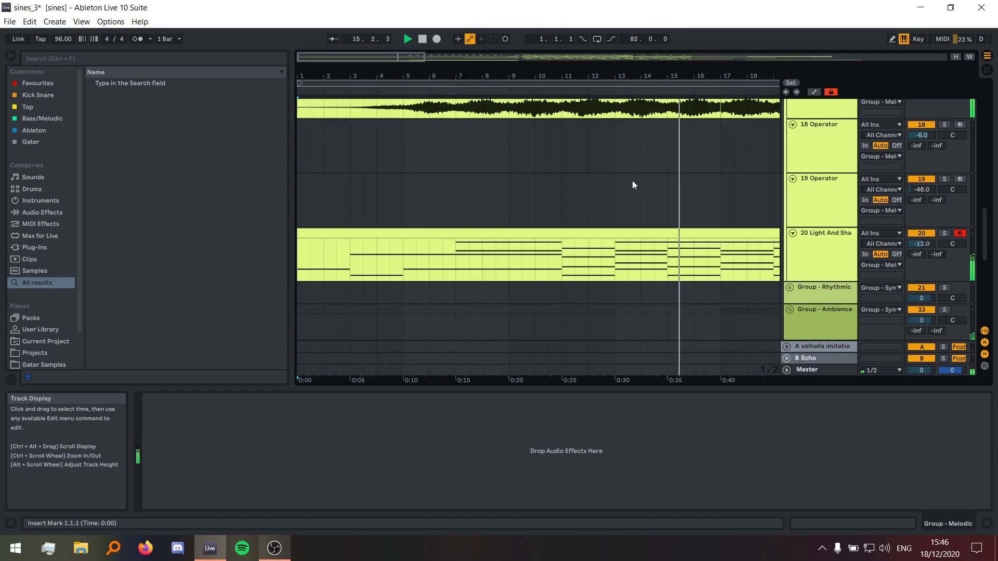
scroll(632, 180, down, 12)
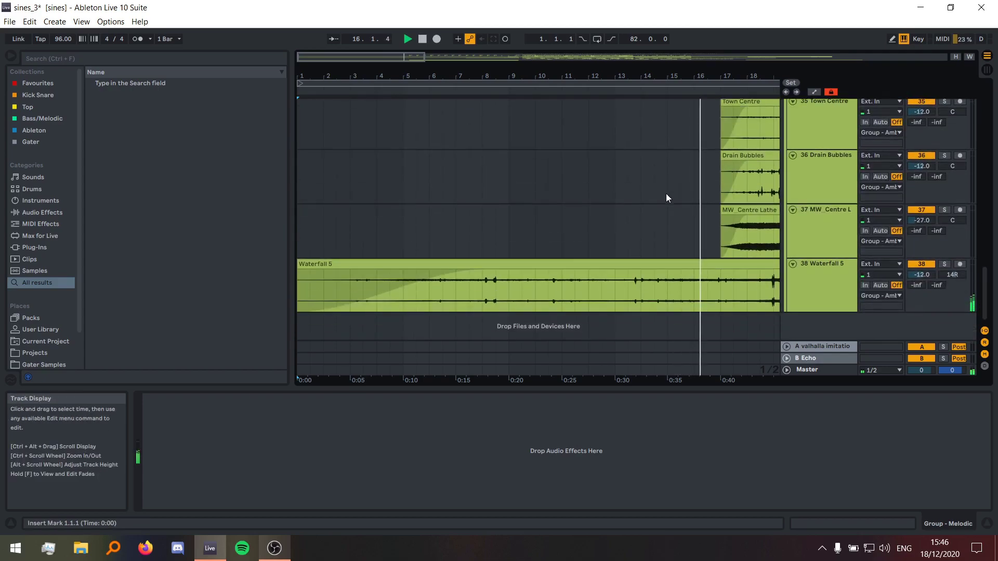
scroll(494, 221, down, 5)
scroll(448, 233, up, 12)
key(space)
- Solo track 38 Waterfall 5
click(303, 241)
scroll(307, 287, down, 12)
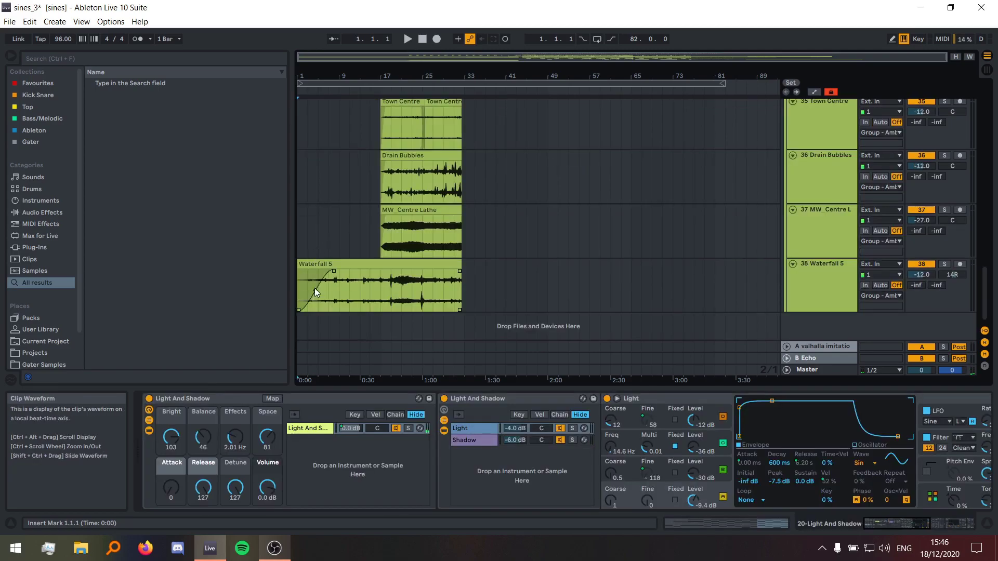
scroll(314, 288, up, 5)
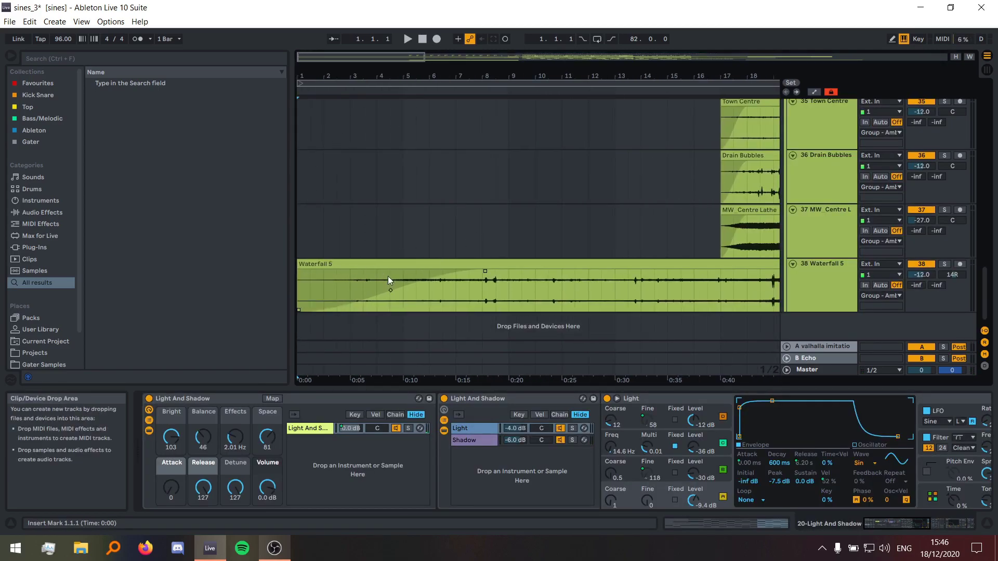
click(690, 285)
click(944, 264)
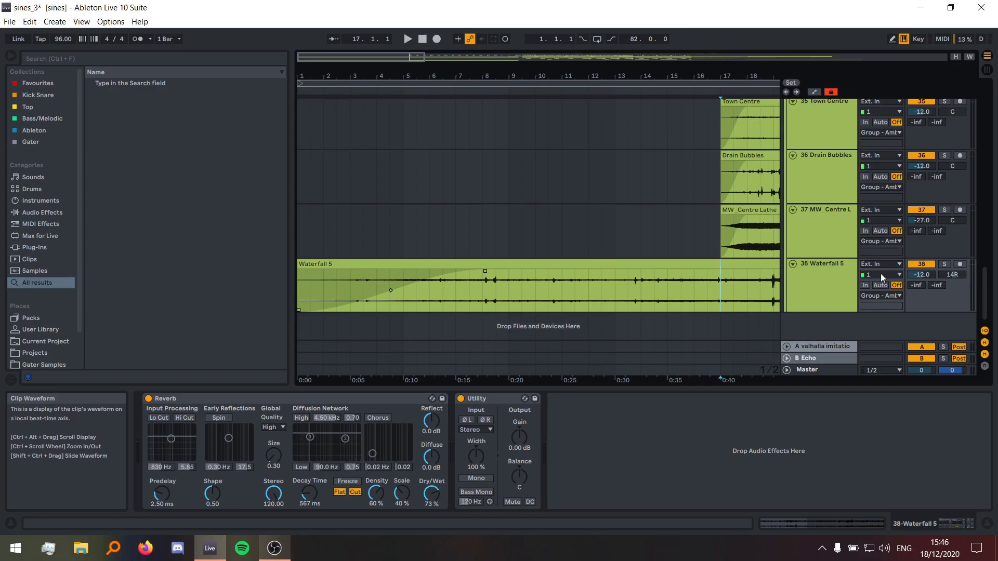
- Listen to the soloed Waterfall 5 clip from bar 8, bar 17 and bar 9
click(352, 264)
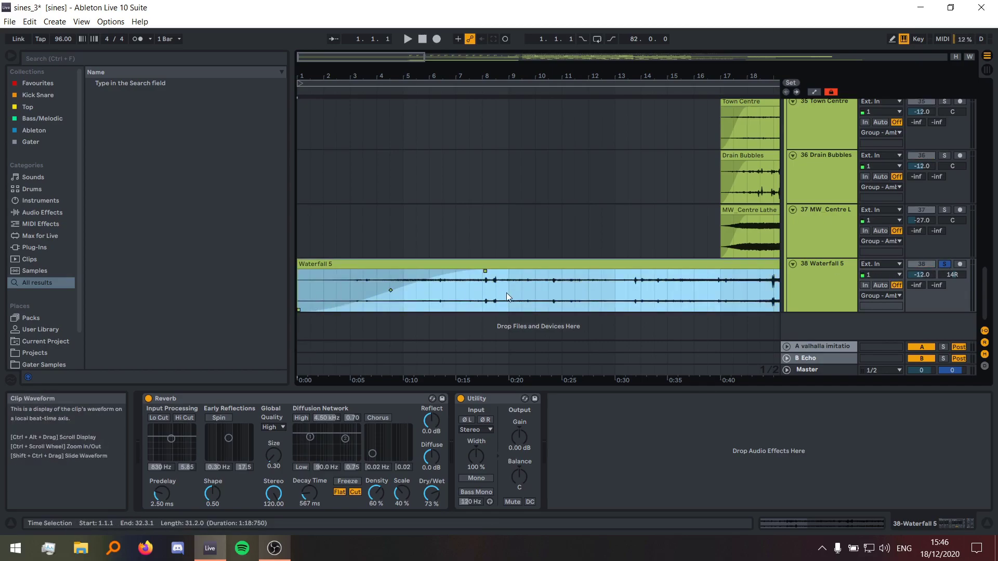
click(482, 298)
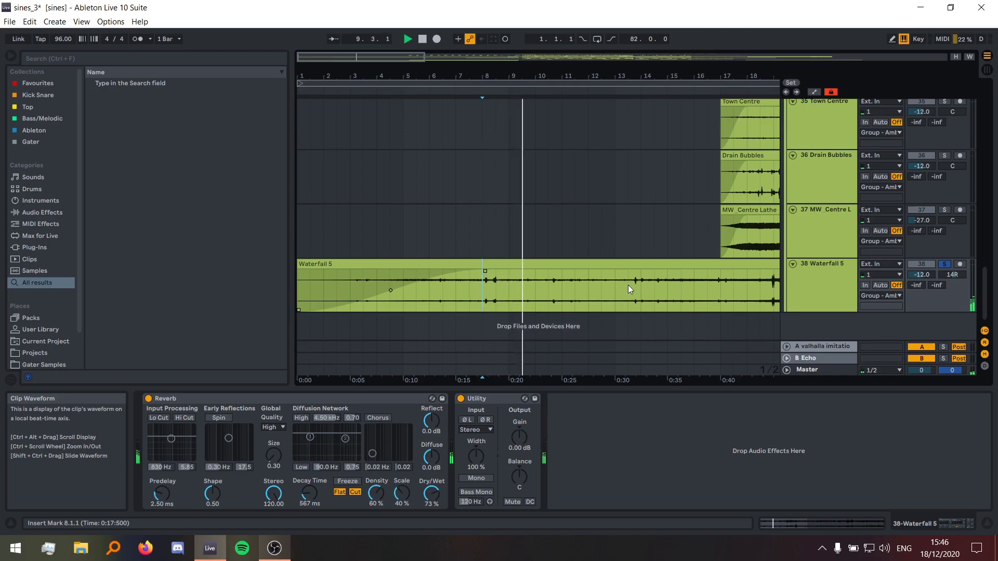
click(682, 278)
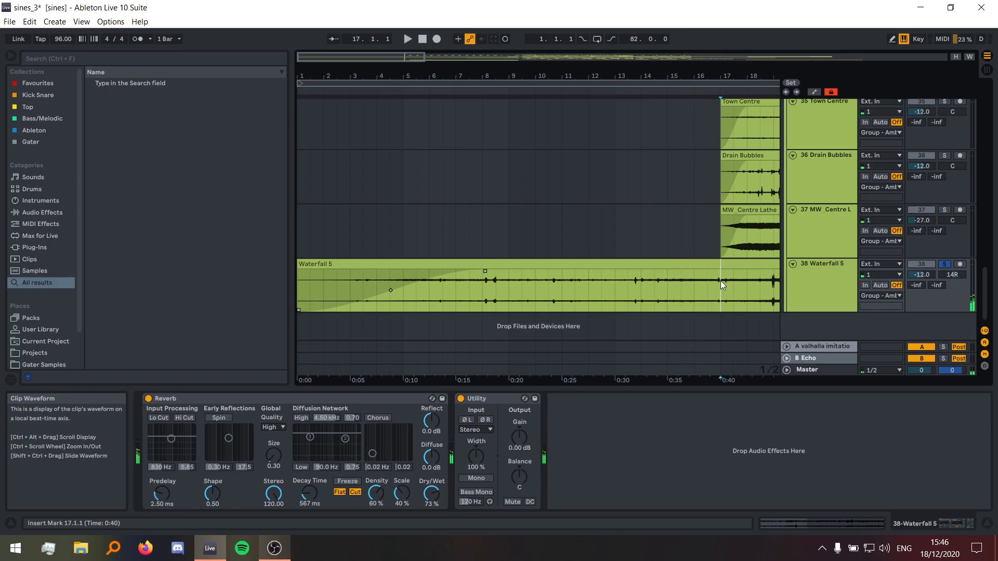
key(space)
click(510, 283)
key(space)
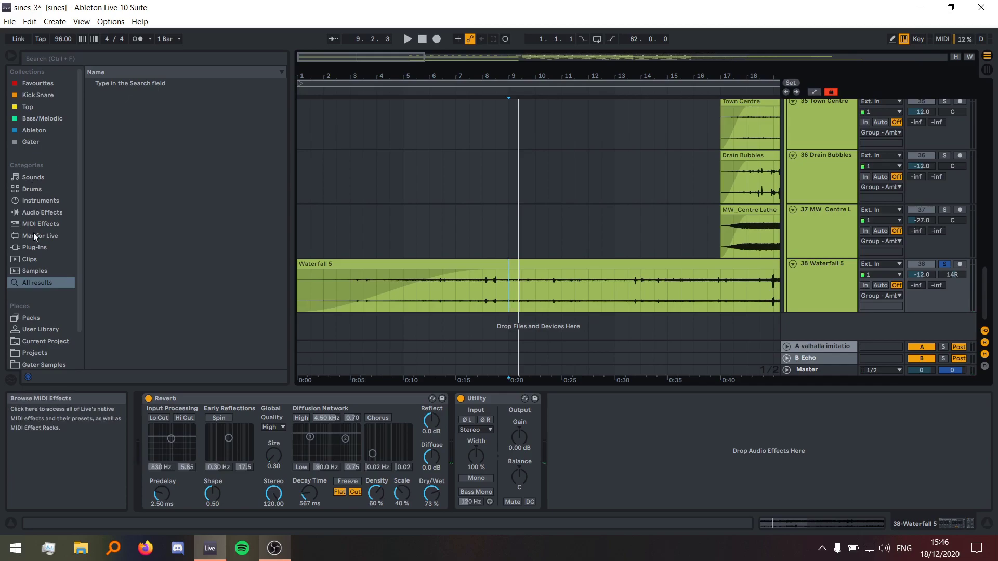
- Try adding the Growl Reverb.adv preset after Utility on the Waterfall 5 track, and remove it
click(35, 211)
scroll(173, 273, down, 5)
click(133, 288)
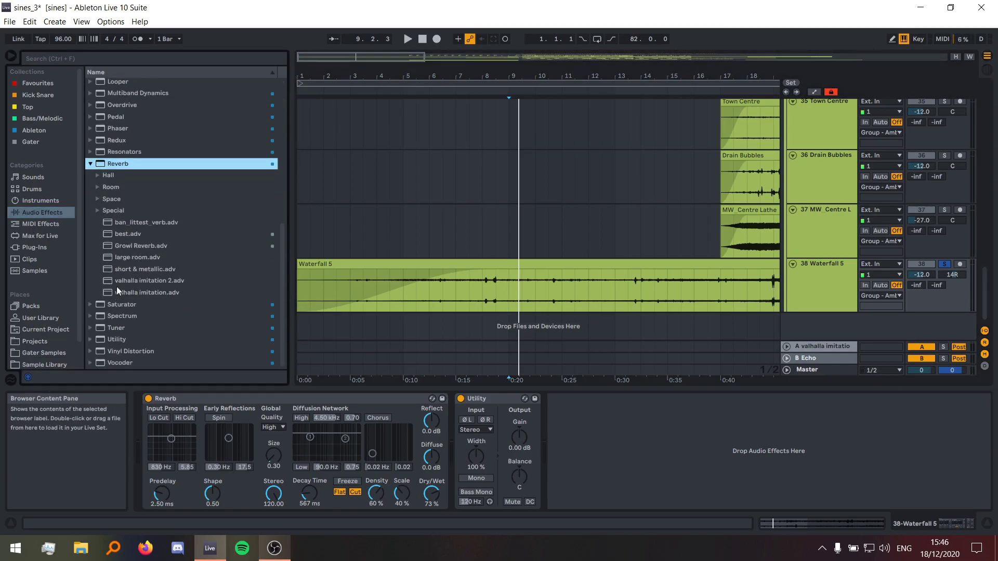
drag(127, 245, 715, 493)
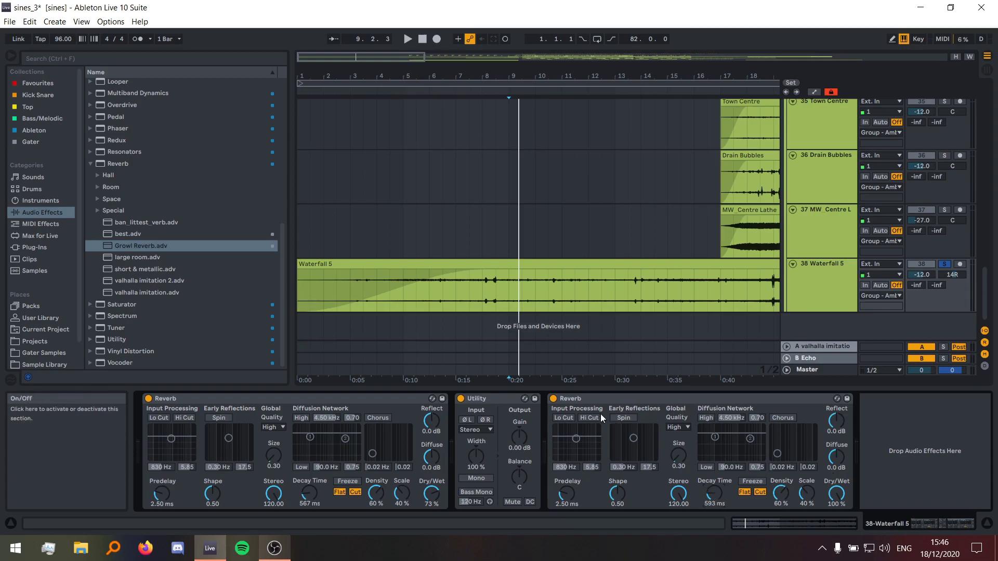
click(603, 398)
key(Delete)
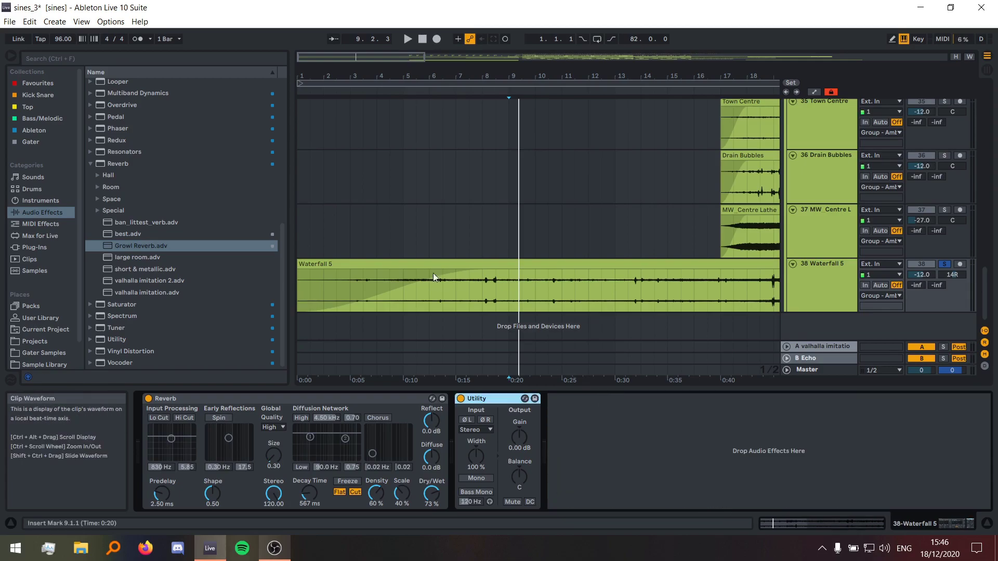
- Bypass the Reverb on Waterfall 5 and listen to the dry clip from bar 9 and from 10.3.3
drag(482, 294, 701, 291)
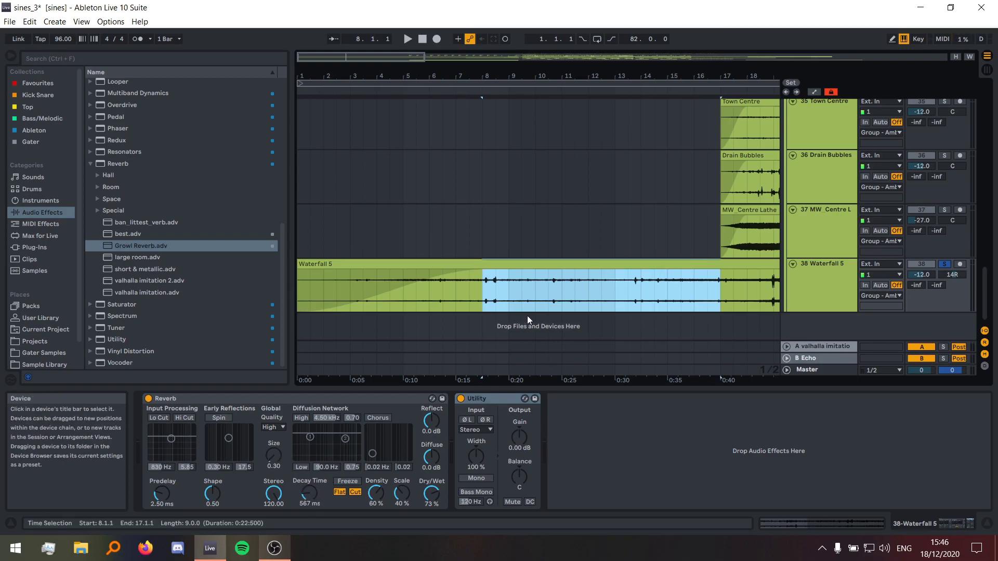
click(512, 285)
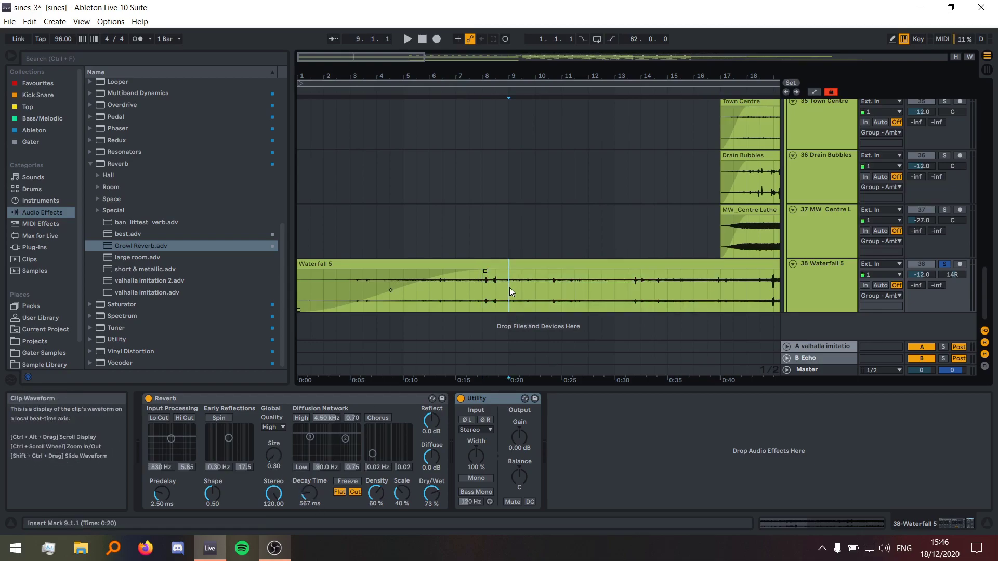
key(space)
click(149, 399)
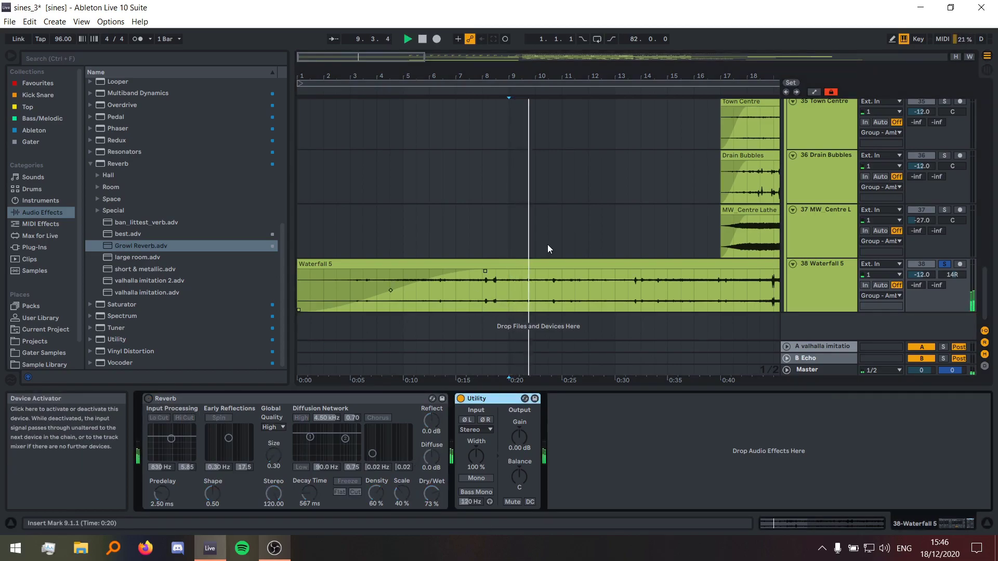
scroll(553, 303, up, 5)
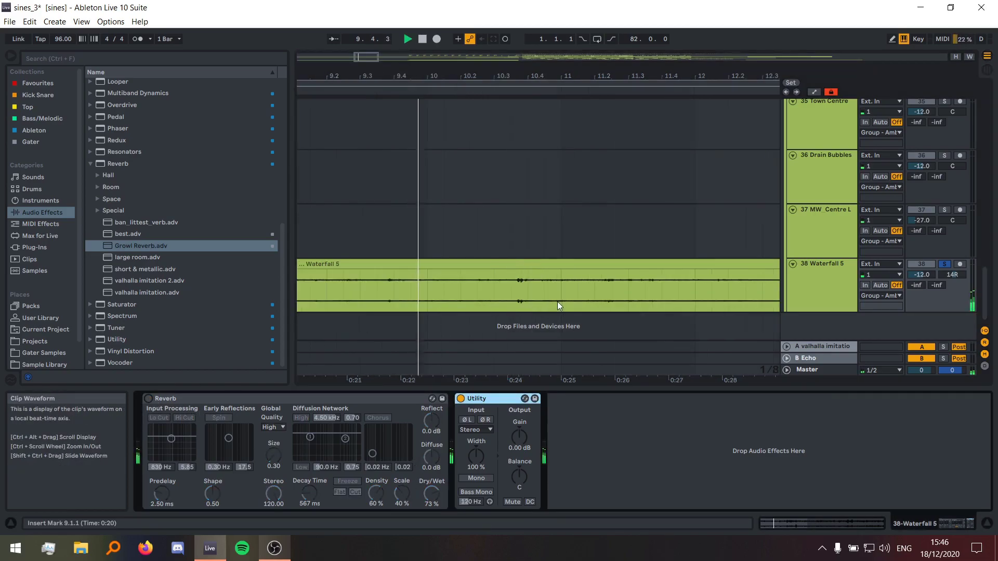
click(511, 296)
key(space)
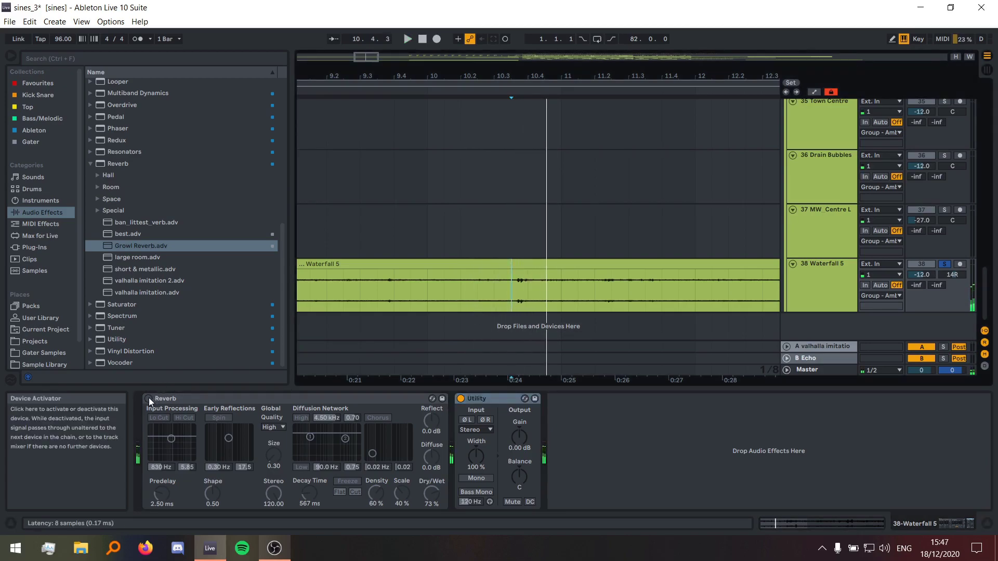
- Reactivate the Reverb on Waterfall 5 and listen to the clip from 10.3.3 for comparison
click(150, 398)
key(space)
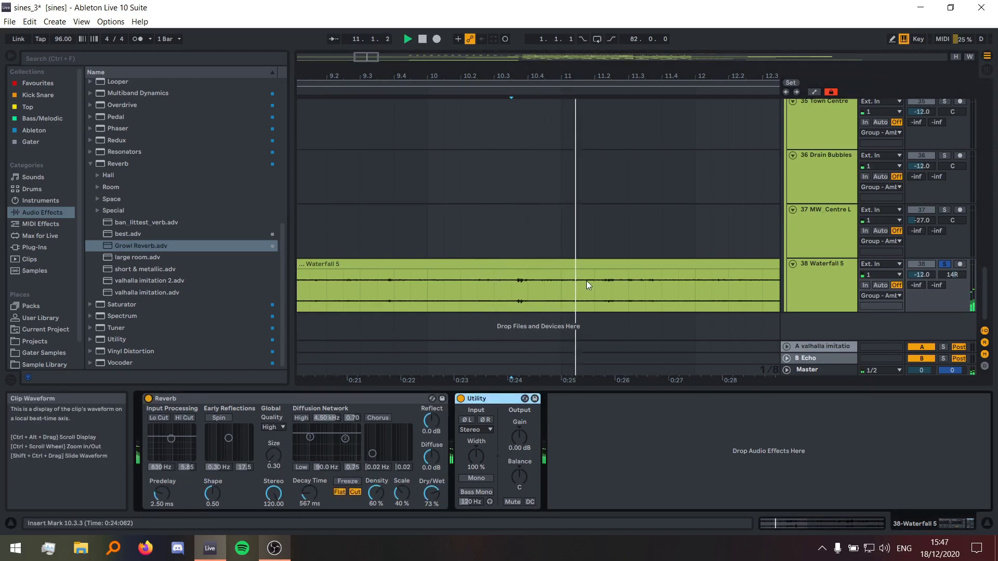
scroll(585, 281, down, 5)
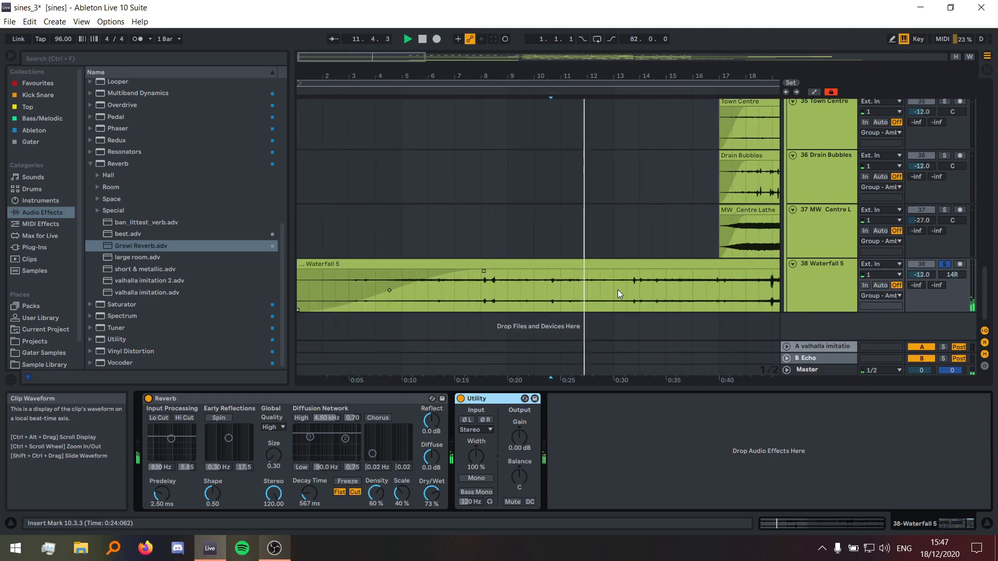
key(space)
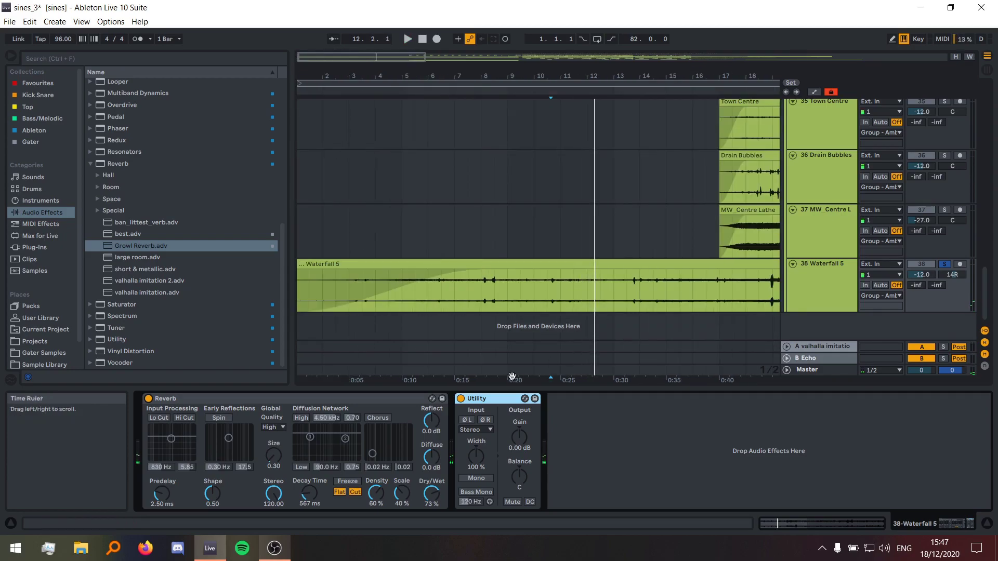
- Listen to the Light And Shadow track on its own from bar 7 and from bar 11
scroll(468, 280, down, 5)
scroll(364, 302, up, 5)
scroll(360, 306, up, 2)
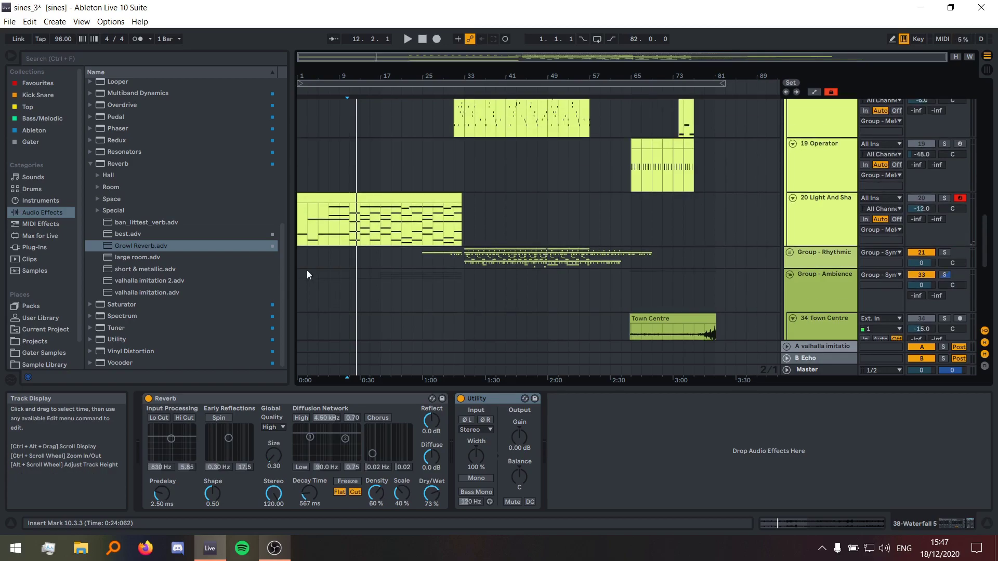
scroll(306, 271, up, 5)
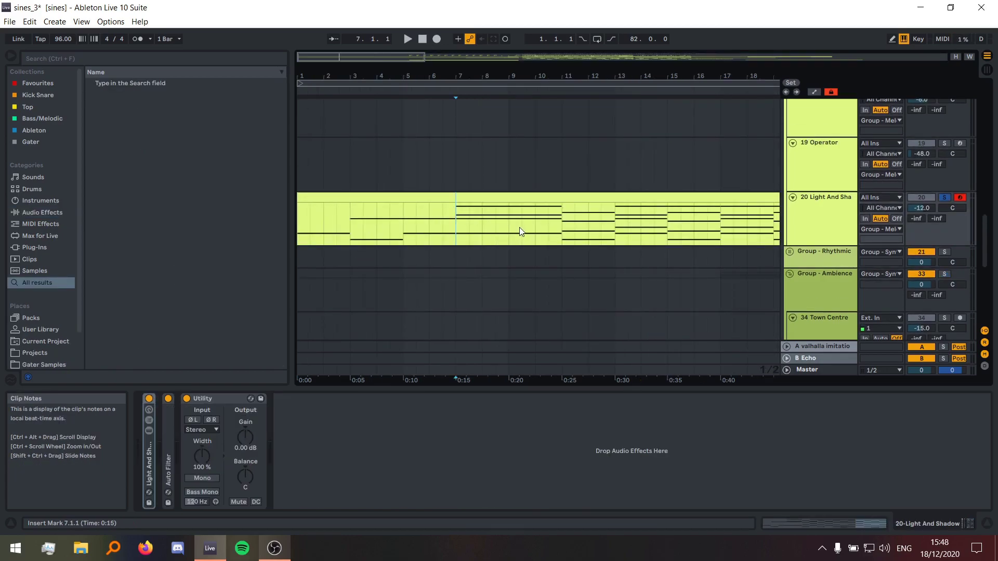
key(space)
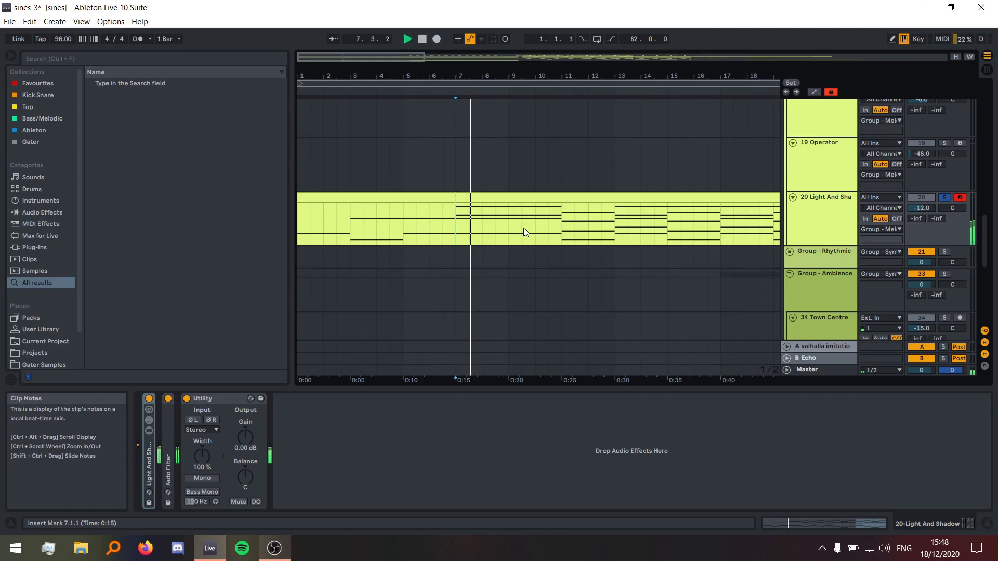
click(564, 227)
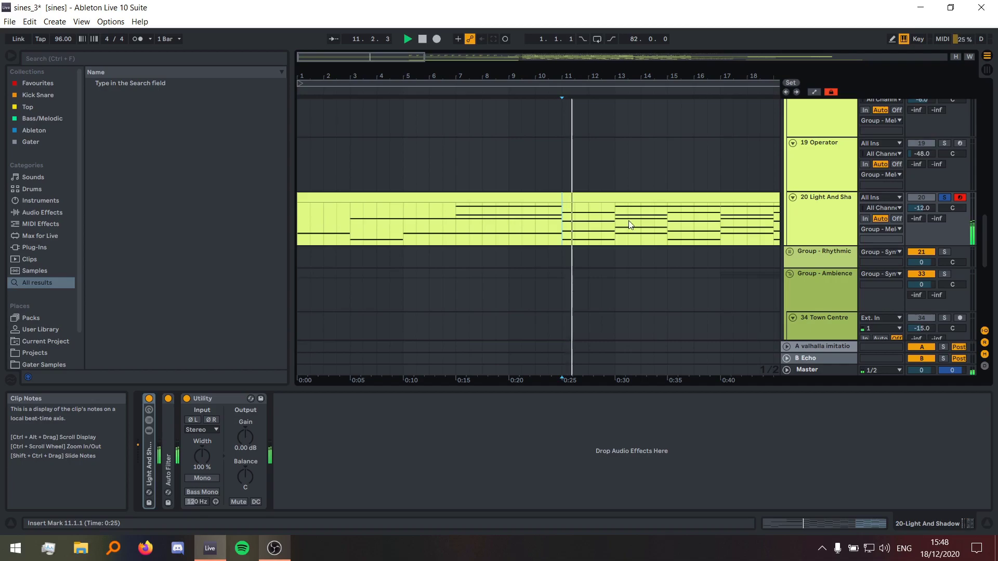
- Unfold the Light And Shadow instrument rack and its nested rack to show the Light and Shadow chains
click(151, 451)
double_click(153, 452)
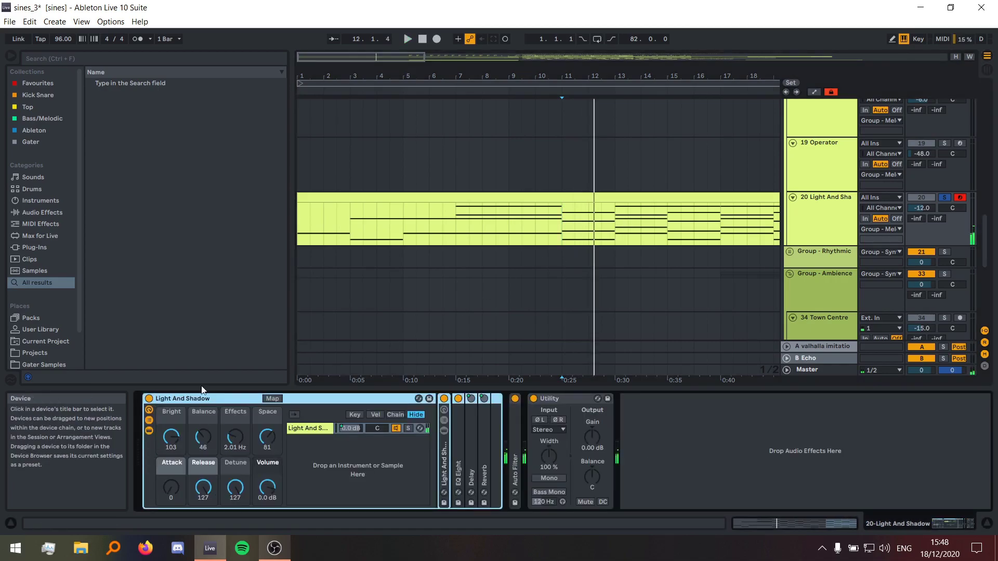
click(322, 431)
click(344, 444)
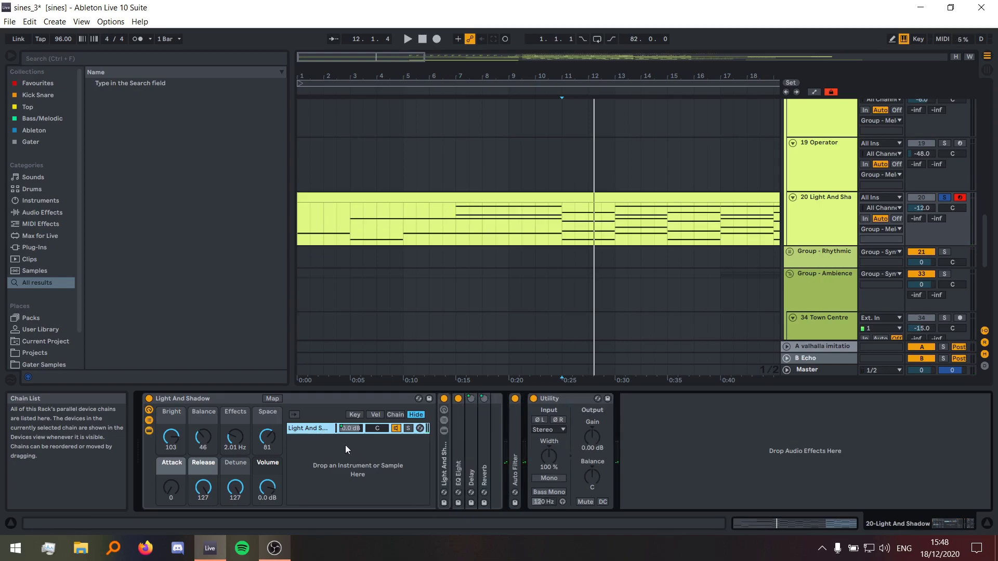
double_click(444, 462)
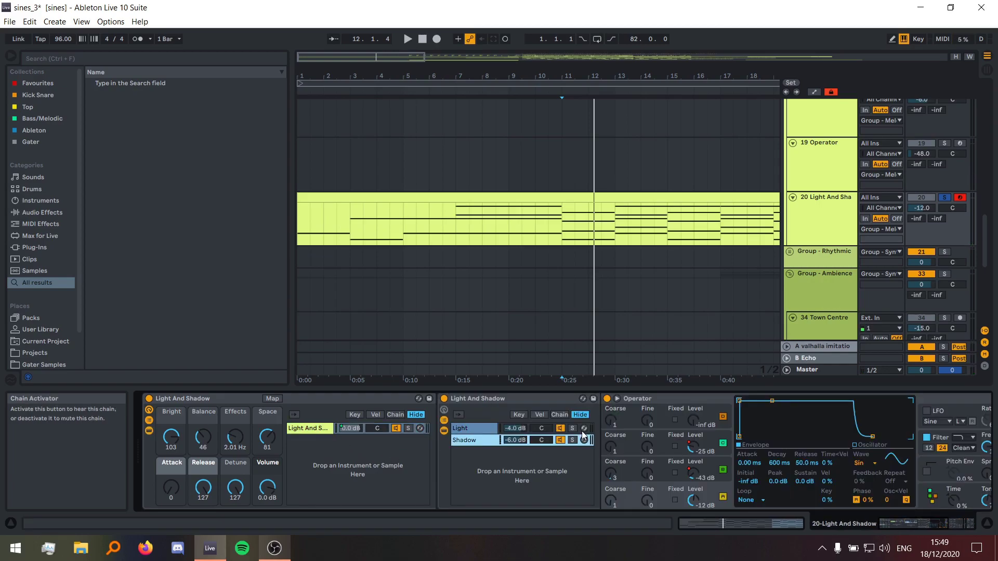
- Play from bar 11 with the Light chain soloed, and switch the solo to the Shadow chain
click(563, 228)
key(space)
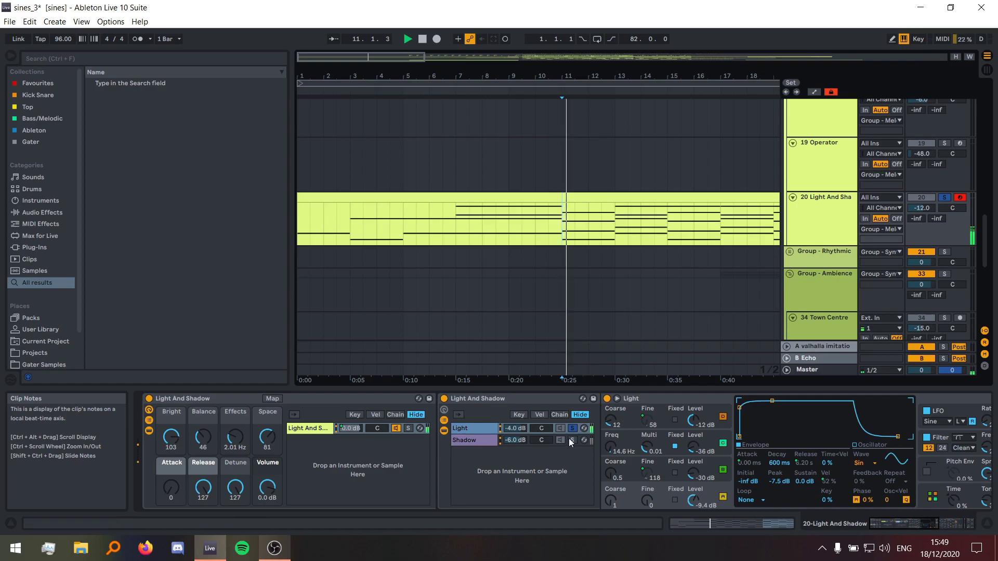
click(572, 441)
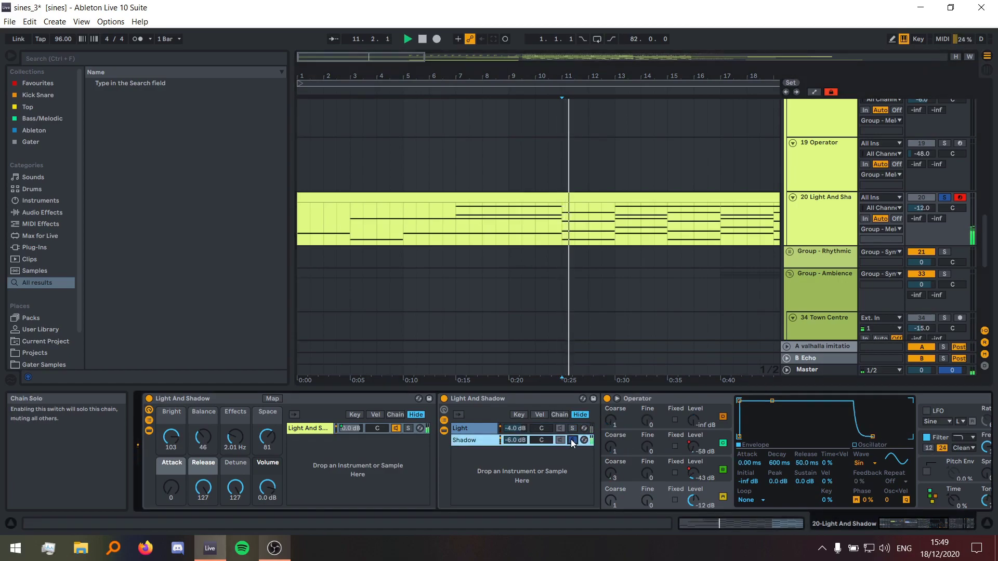
scroll(571, 453, down, 5)
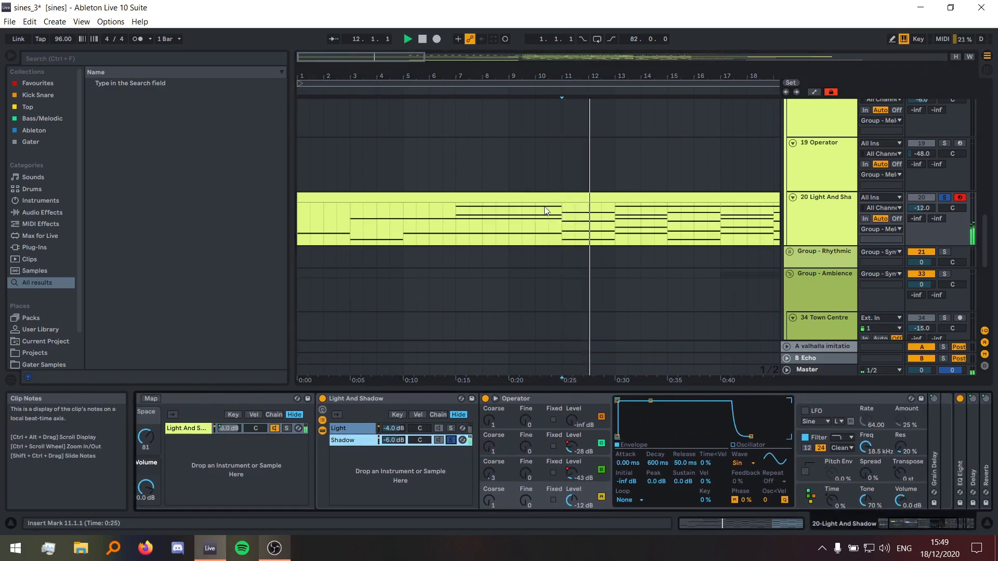
- Show the automation lanes for the Light And Shadow track and play from bar 6 to hear the Shadow Osc-B Level automation
key(w)
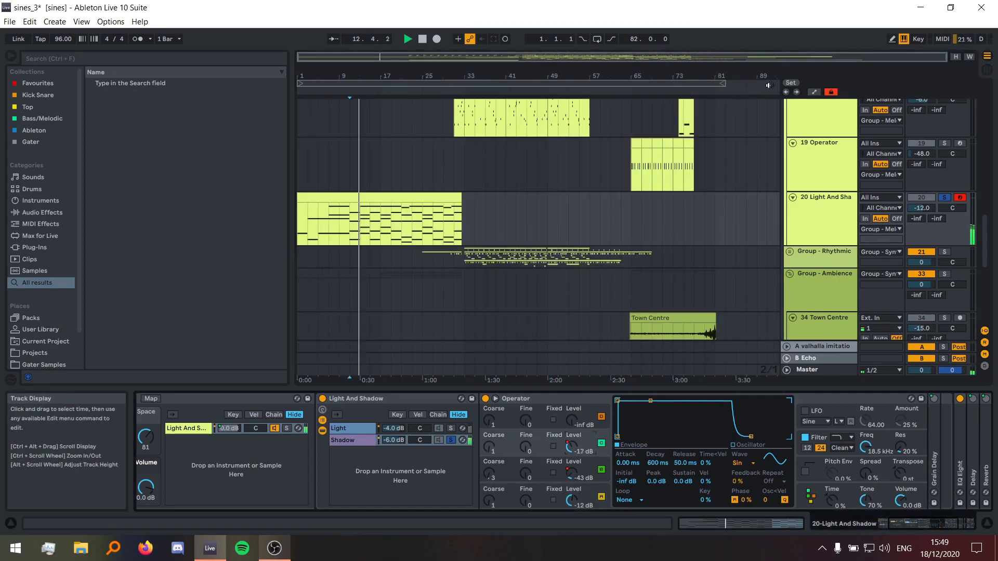
click(814, 97)
key(z)
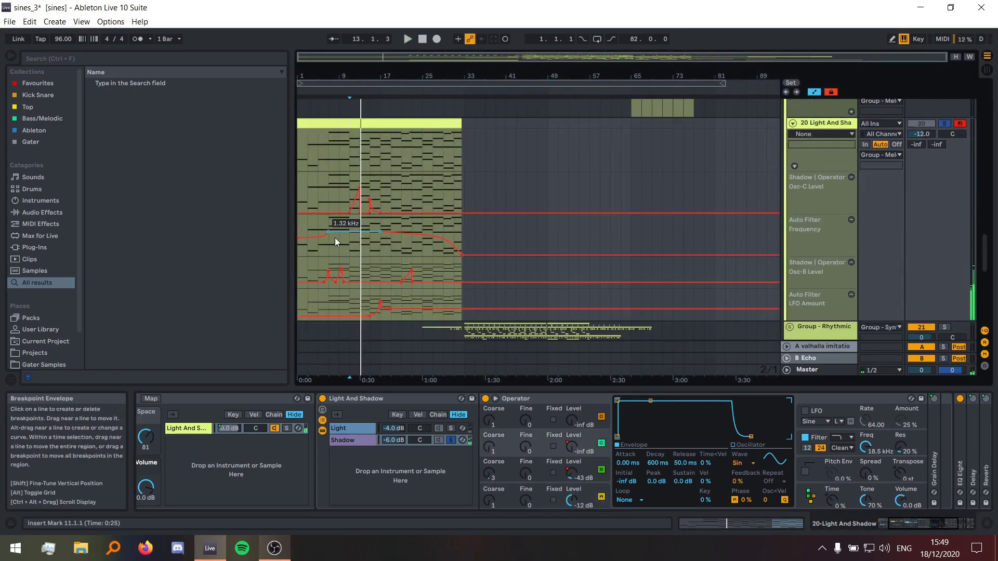
click(429, 238)
key(space)
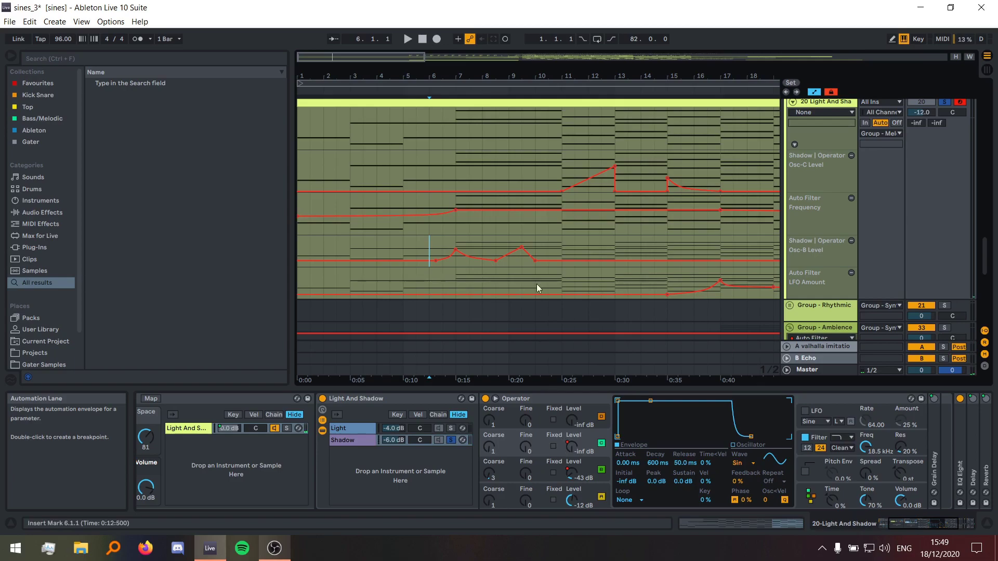
key(space)
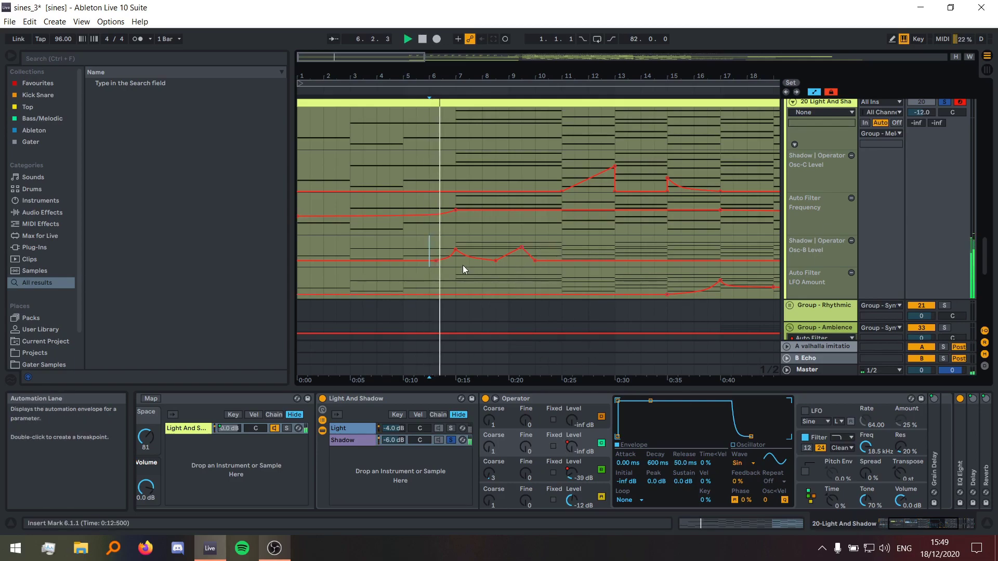
key(space)
- Play the soloed Shadow chain from bar 11 to hear its Osc-C Level automation
click(559, 168)
key(space)
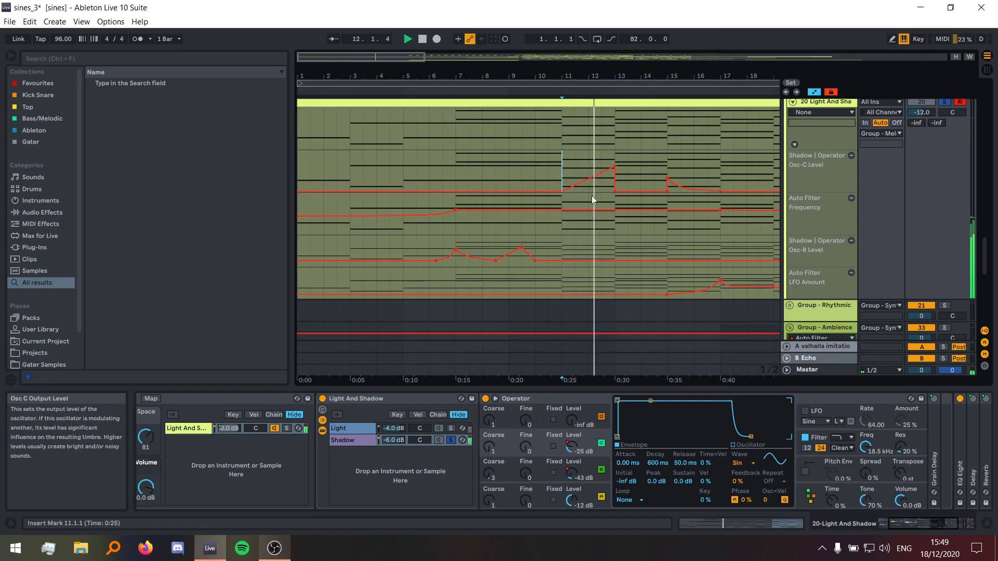
key(space)
key(space)
- Try raising the Shadow Operator's Osc-C and Osc-B levels by hand, and re-enable their automation
mouse_move(572, 446)
mouse_down()
mouse_move(572, 468)
mouse_move(571, 432)
mouse_up()
drag(572, 473, 571, 468)
click(482, 39)
- Listen to the Light chain soloed from bar 11 and examine the ring modulation frequency of its Frequency Shifter
drag(426, 116, 565, 117)
click(564, 117)
click(447, 430)
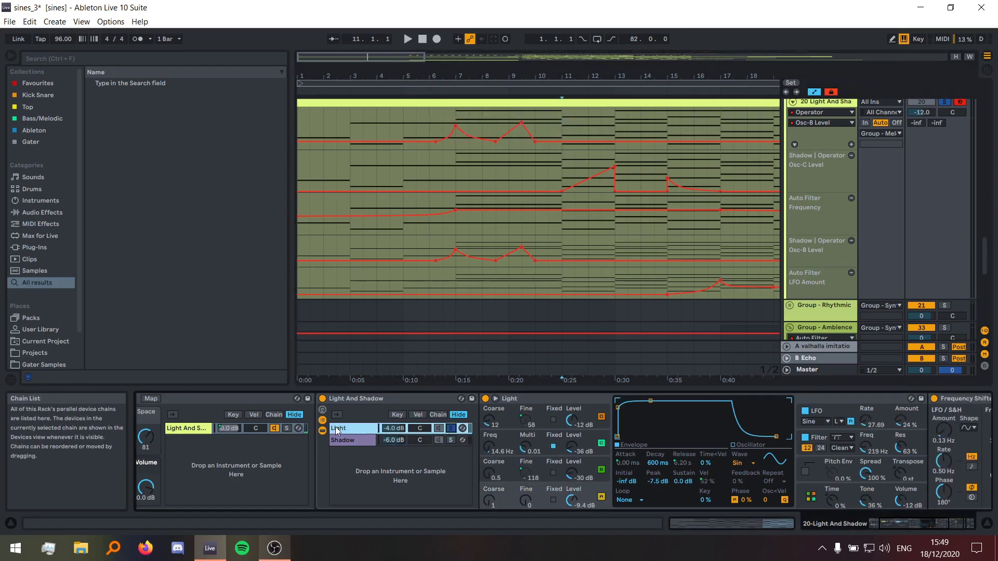
key(space)
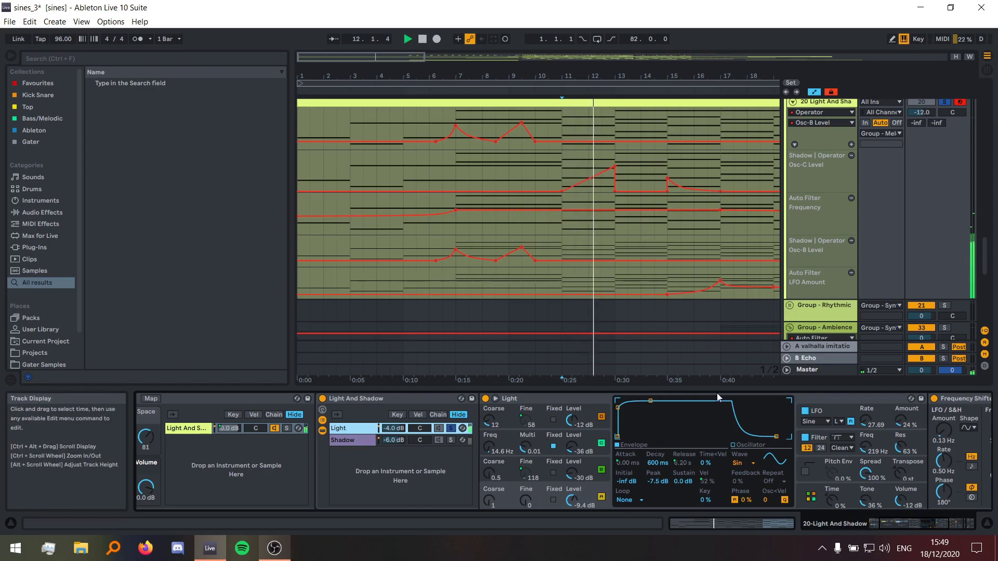
scroll(745, 461, down, 5)
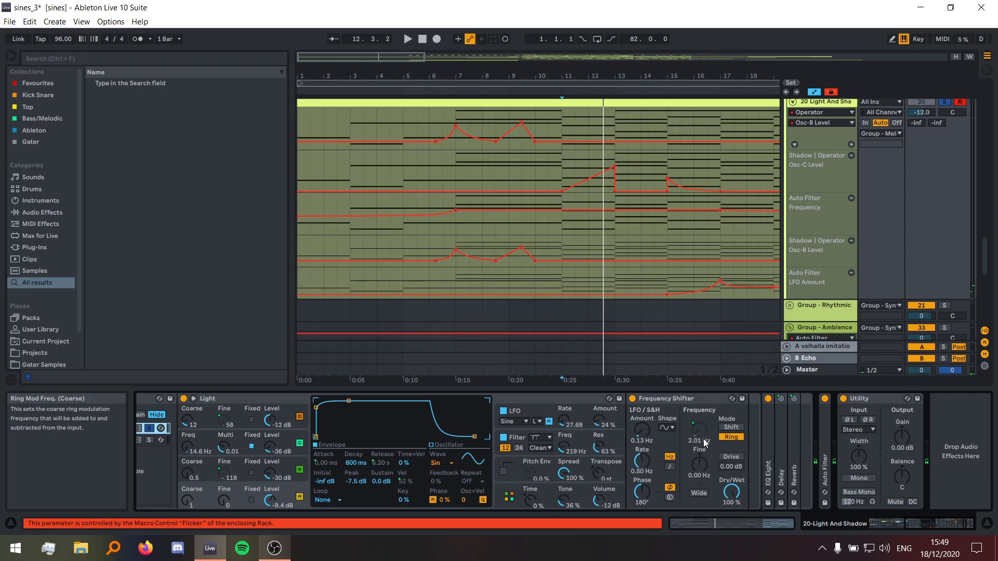
drag(560, 118, 614, 122)
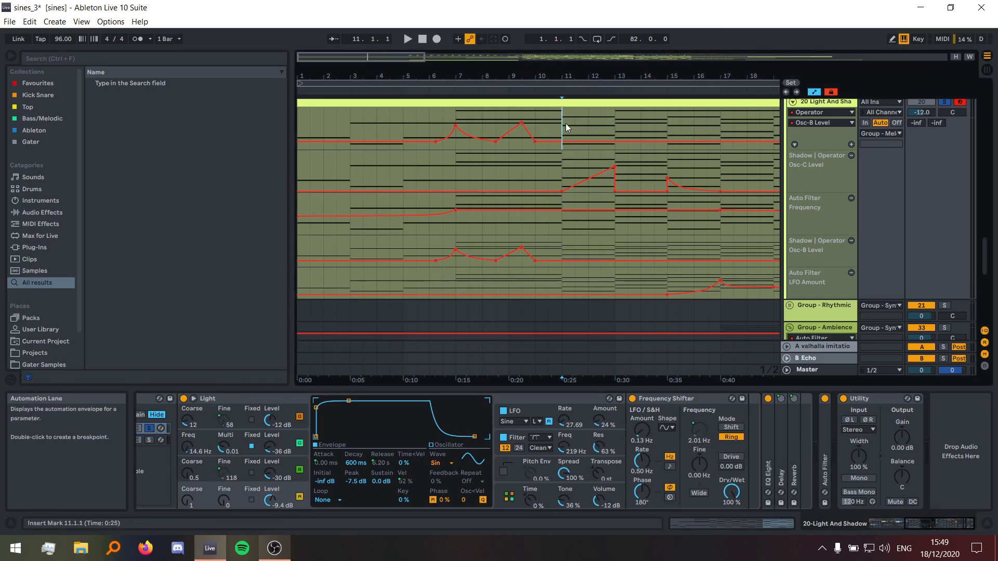
click(699, 430)
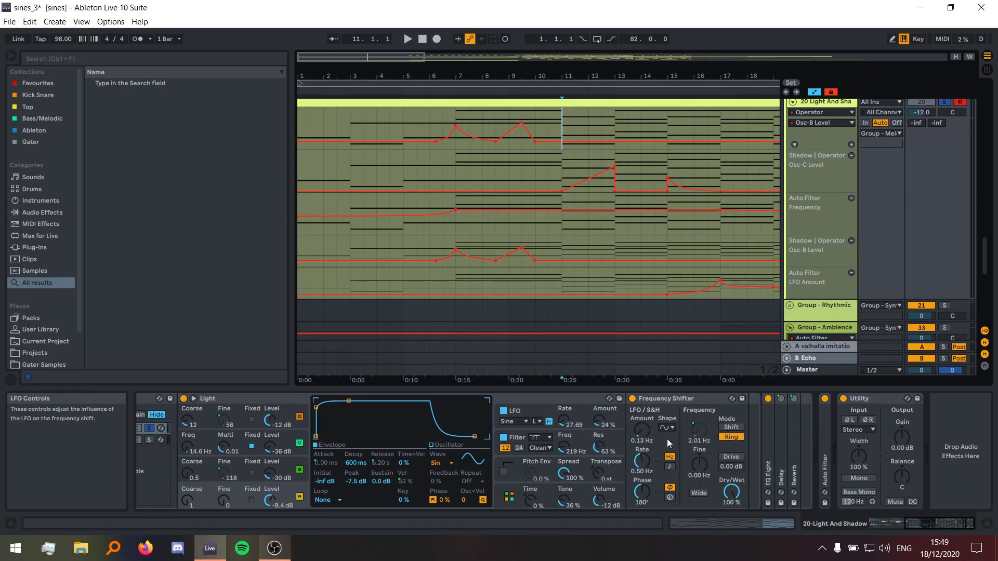
- Play the Light and Shadow chains together from bar 11, first with both soloed and again with the chain solos cleared
scroll(538, 450, left, 3)
key(space)
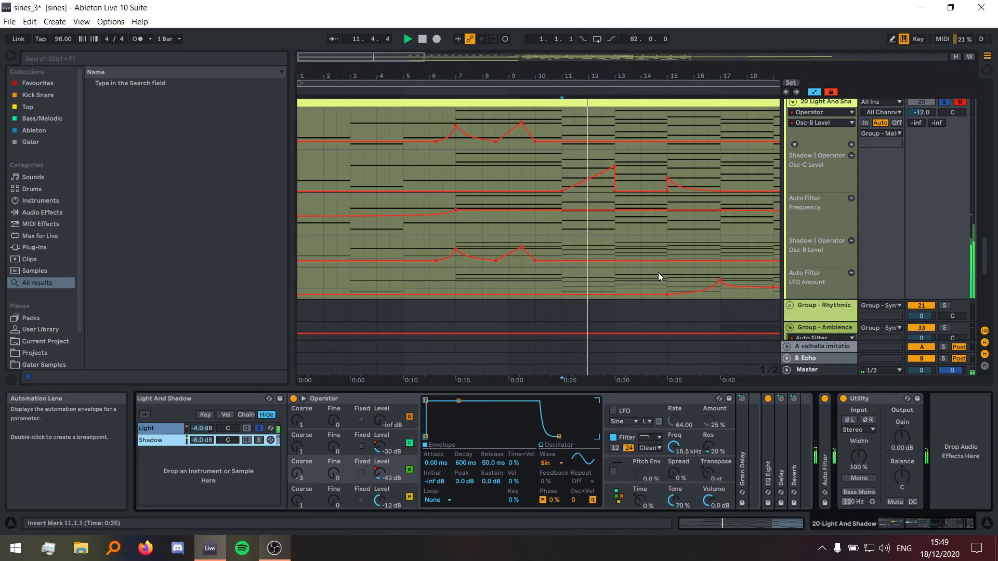
key(space)
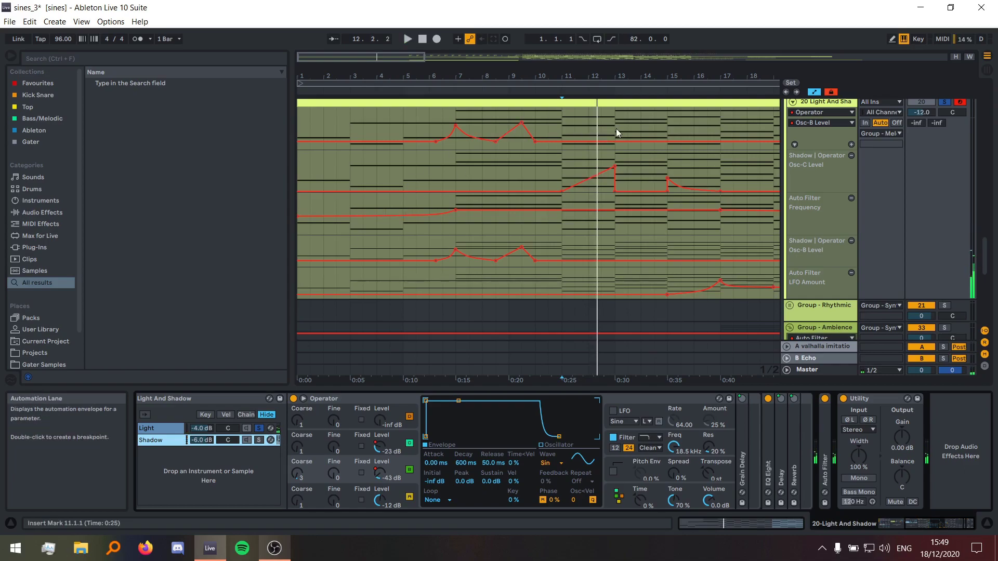
click(249, 434)
key(space)
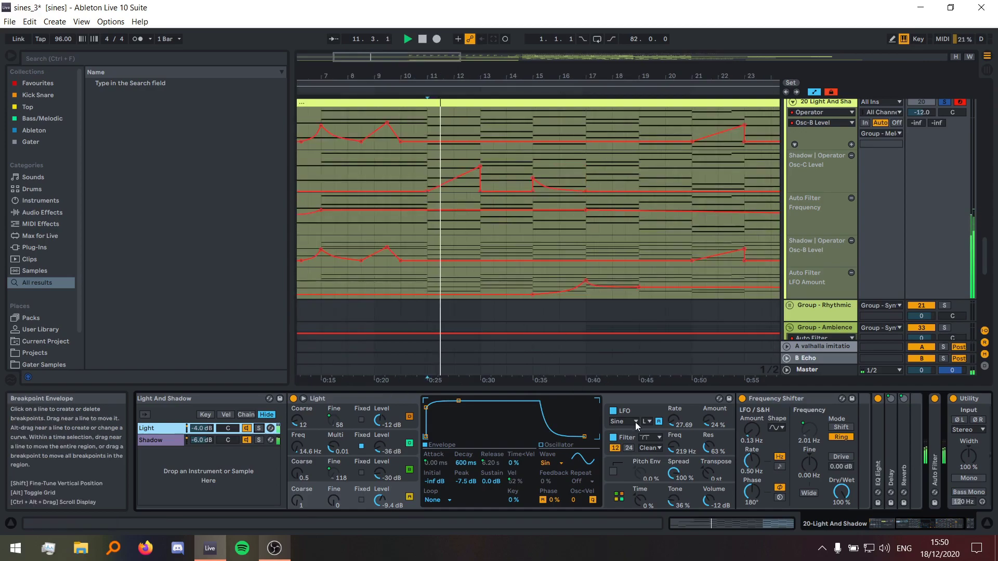
key(space)
- Unfold the Reverb and Delay devices in the Light chain to inspect their settings
click(902, 438)
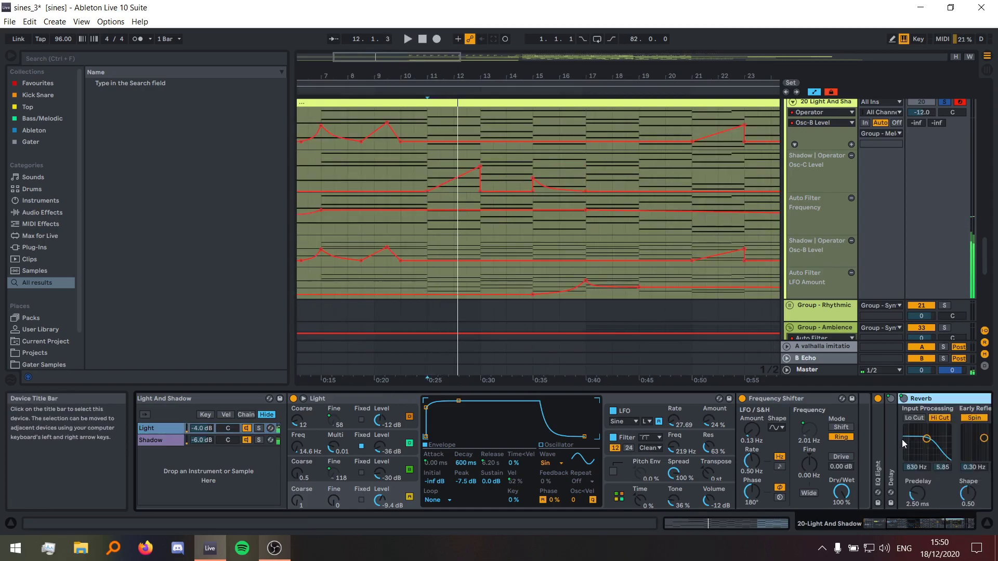
double_click(902, 439)
double_click(651, 419)
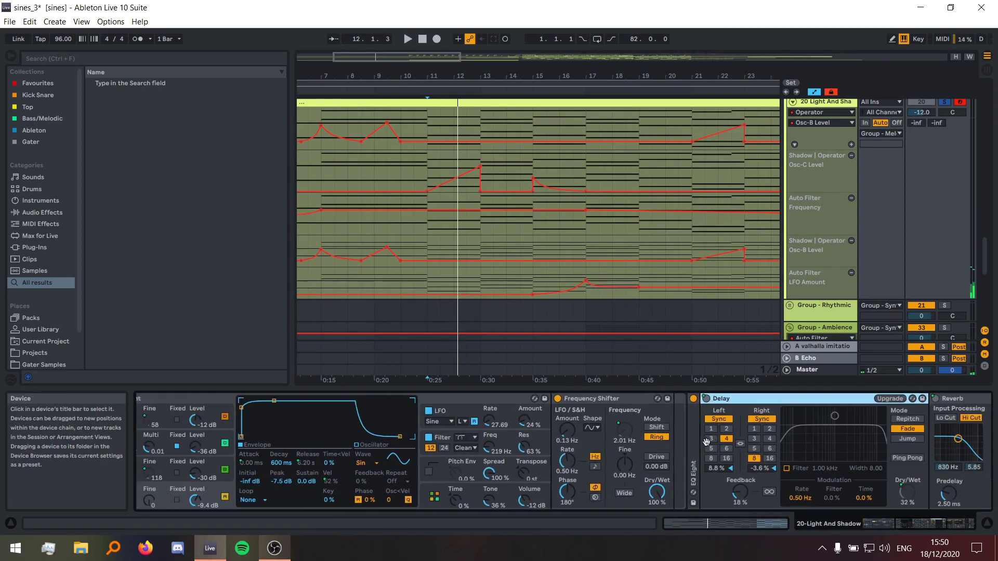
scroll(697, 442, left, 10)
- Fold the whole Light And Shadow rack and unfold the Auto Filter that follows it
click(203, 398)
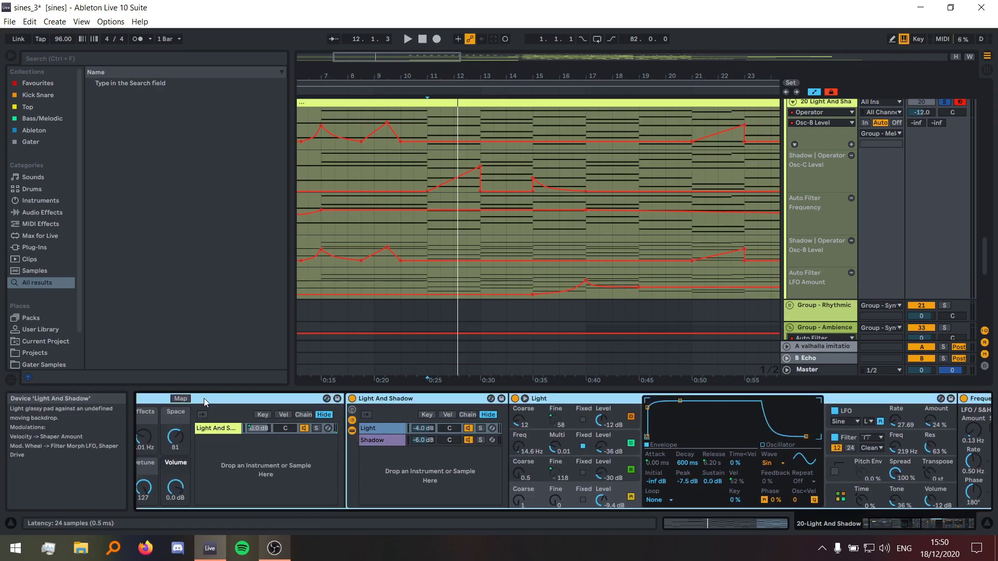
double_click(203, 399)
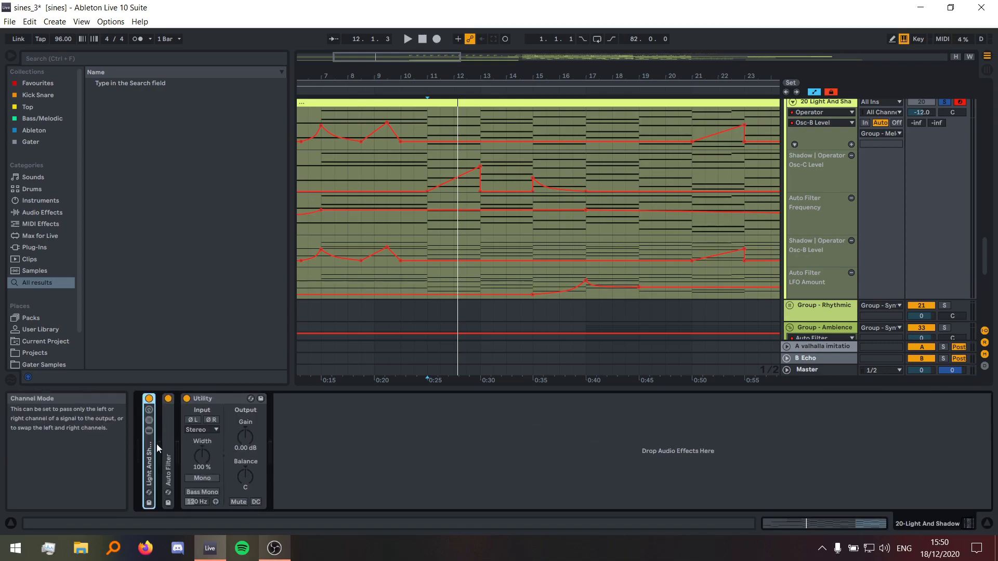
double_click(166, 441)
- Play from bar 13 while adjusting the Auto Filter's LFO Amount by hand, and re-enable its automation
click(377, 435)
click(478, 113)
click(377, 432)
key(space)
mouse_move(379, 435)
mouse_down()
mouse_move(379, 415)
mouse_move(377, 434)
mouse_up()
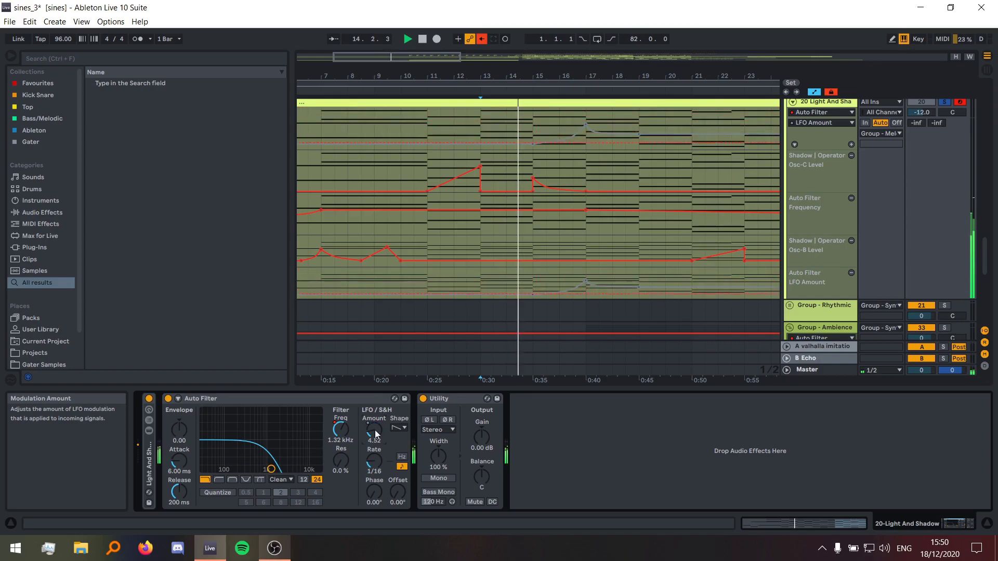
click(482, 39)
- Play the Light And Shadow track from bar 16 to hear the automated rise in the Auto Filter's LFO Amount
click(566, 122)
key(space)
key(plus)
key(plus)
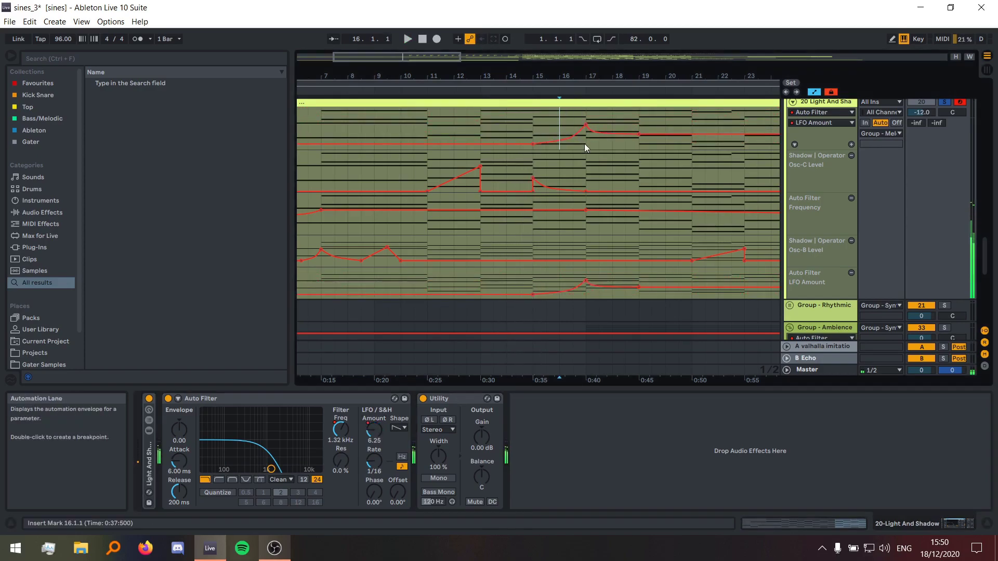
key(minus)
key(minus)
key(space)
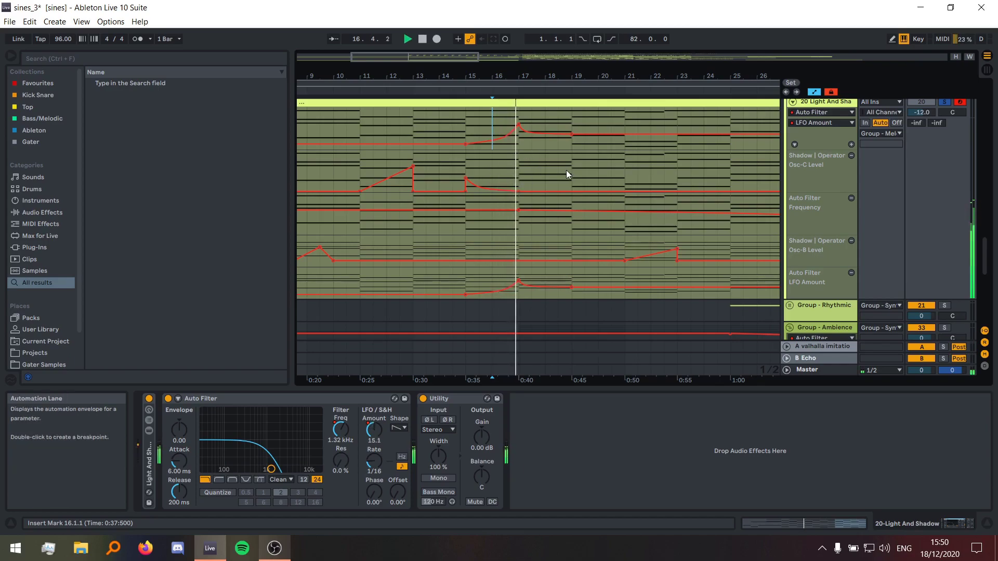
key(minus)
key(minus)
key(space)
- Place the insert marker at bar 1 and hide the automation lanes in the arrangement
click(299, 120)
scroll(788, 137, up, 2)
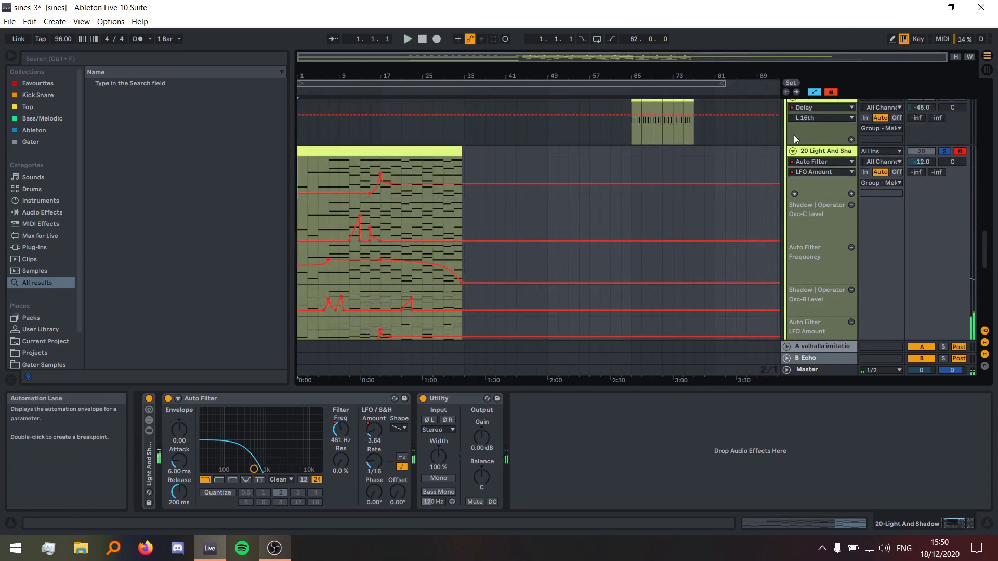
click(814, 92)
- Solo Chord track 16, show its devices and play it from bar 35
scroll(431, 215, up, 3)
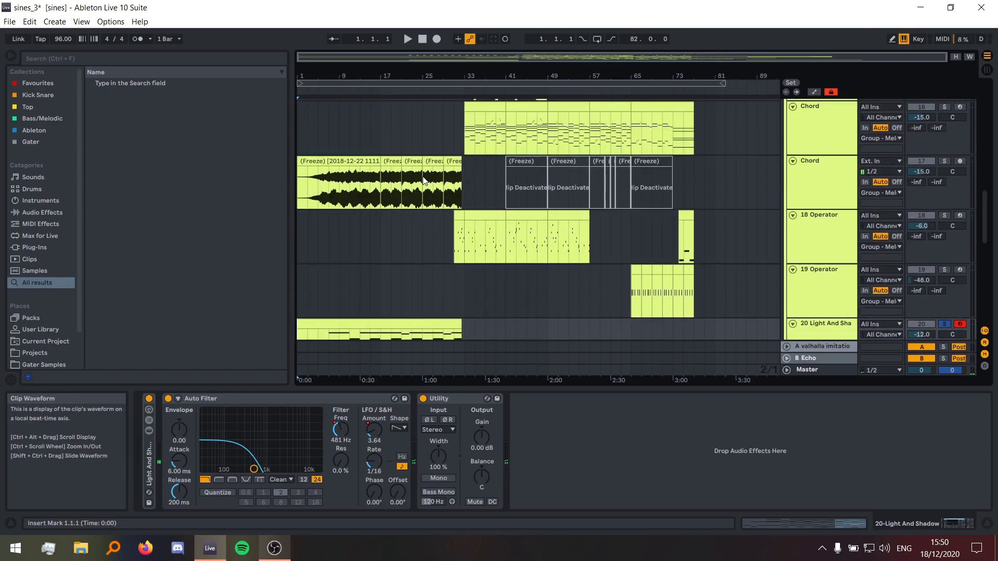
scroll(382, 199, up, 2)
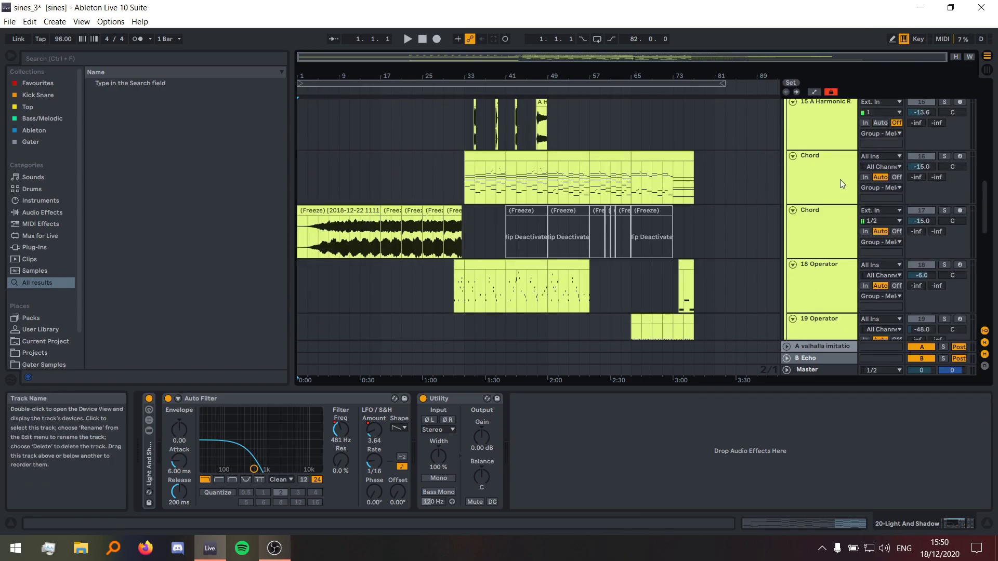
click(338, 210)
click(472, 183)
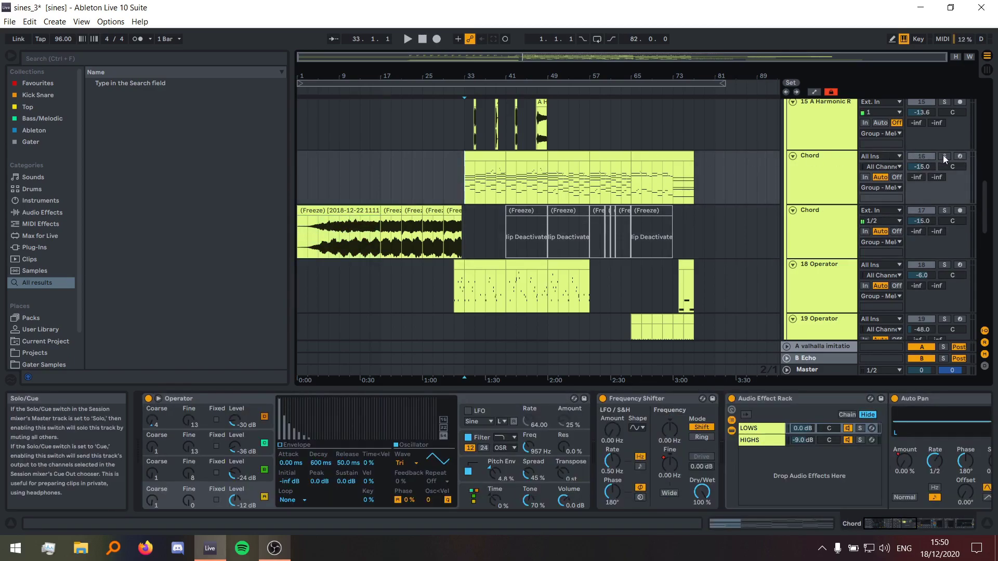
scroll(488, 194, up, 5)
key(space)
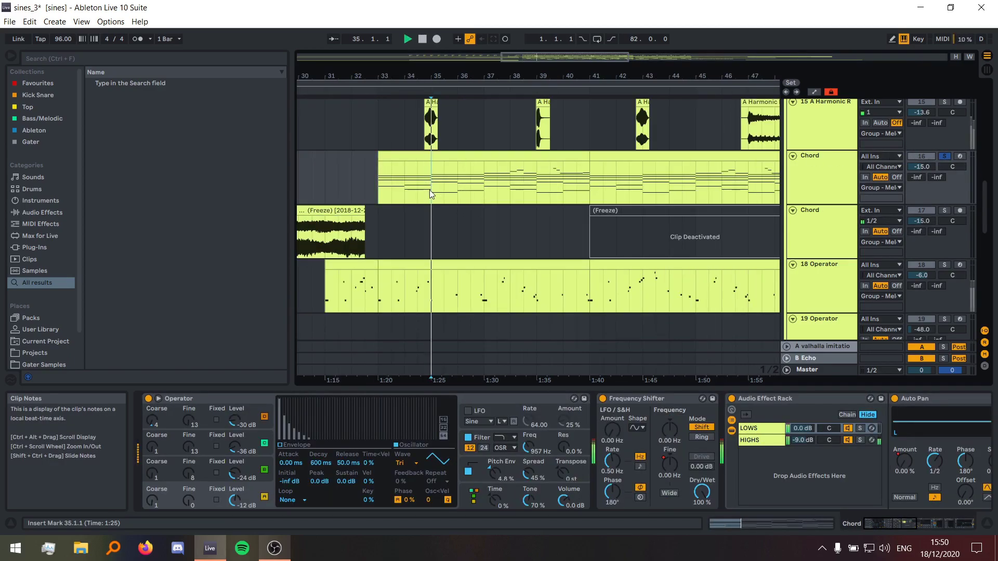
- Solo the frozen Chord track 17, listen from bar 17 and look through its effect chain as far as the Utility
key(w)
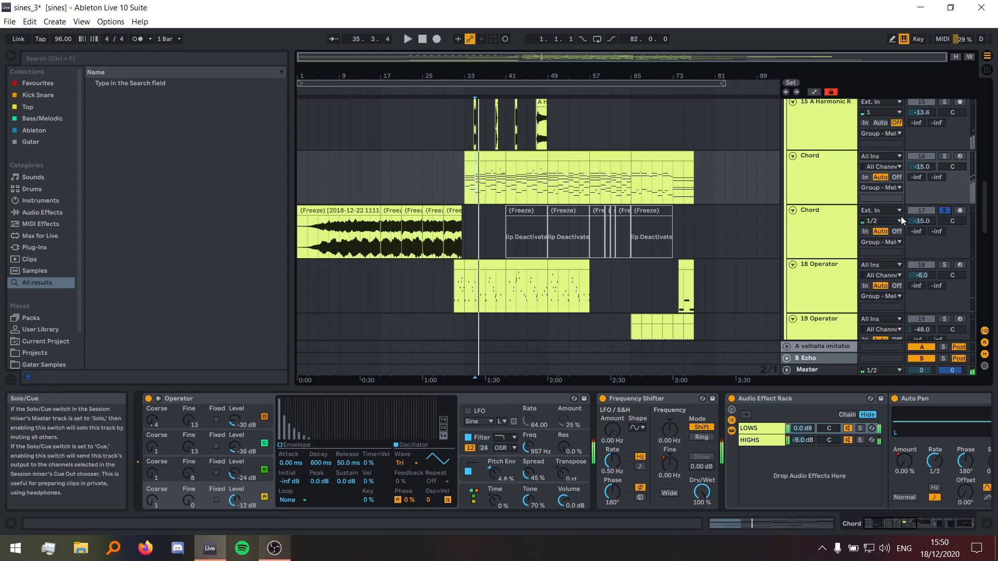
click(382, 236)
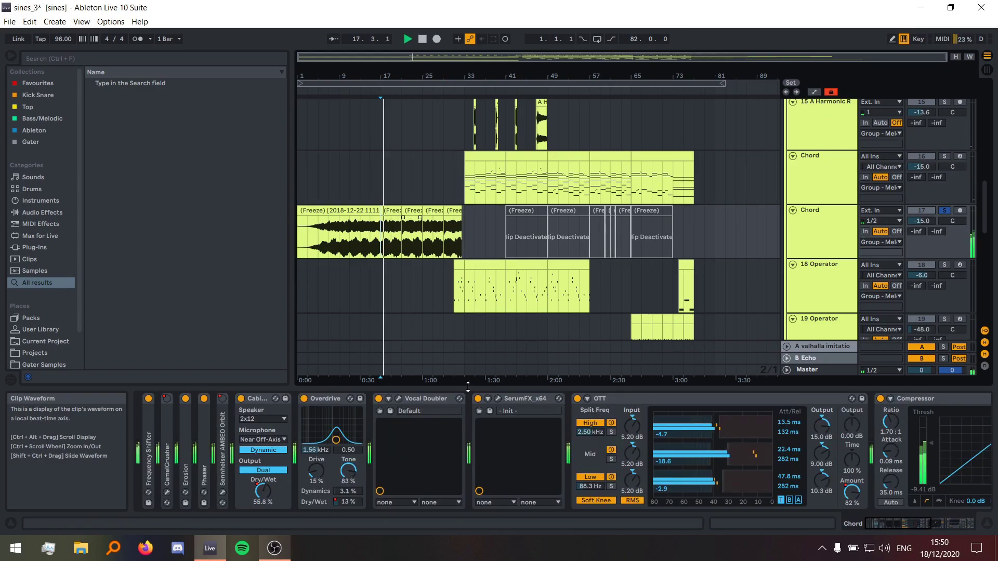
key(space)
scroll(149, 417, down, 10)
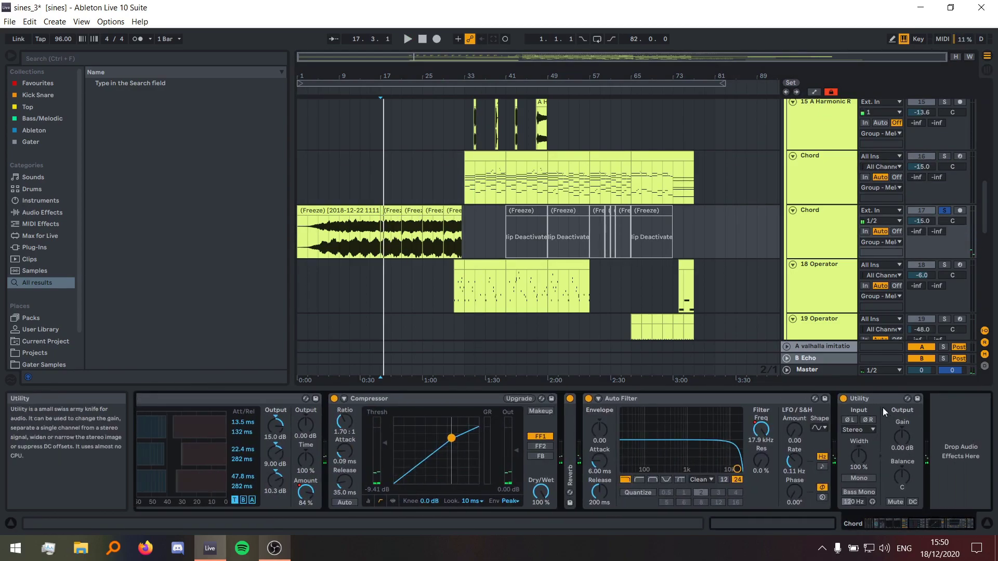
click(378, 259)
key(space)
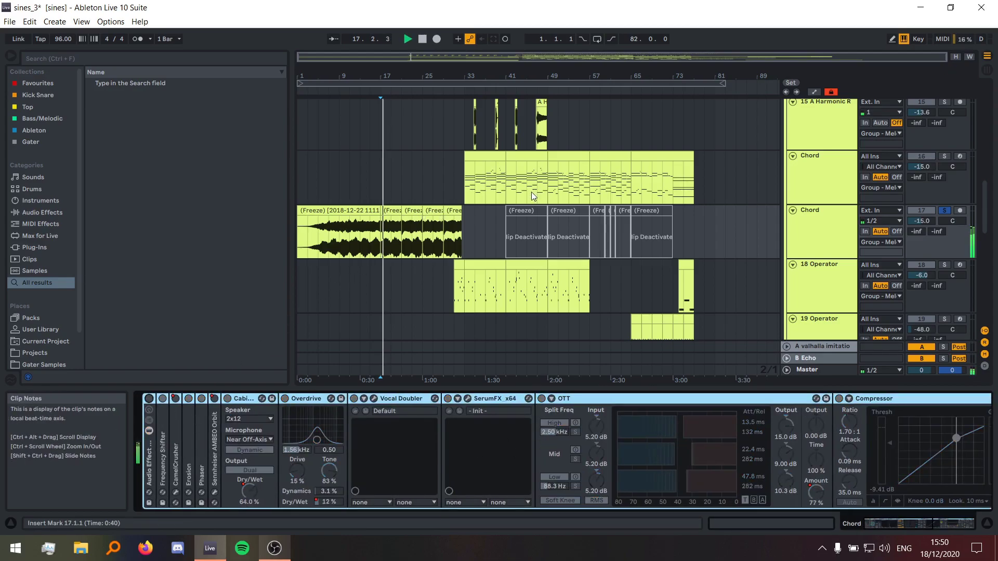
- Solo Chord track 16 again, play it from bar 35 and select its passage from 37.1.1 to 38.3.1
ctrl+scroll(469, 201, up, 5)
click(944, 156)
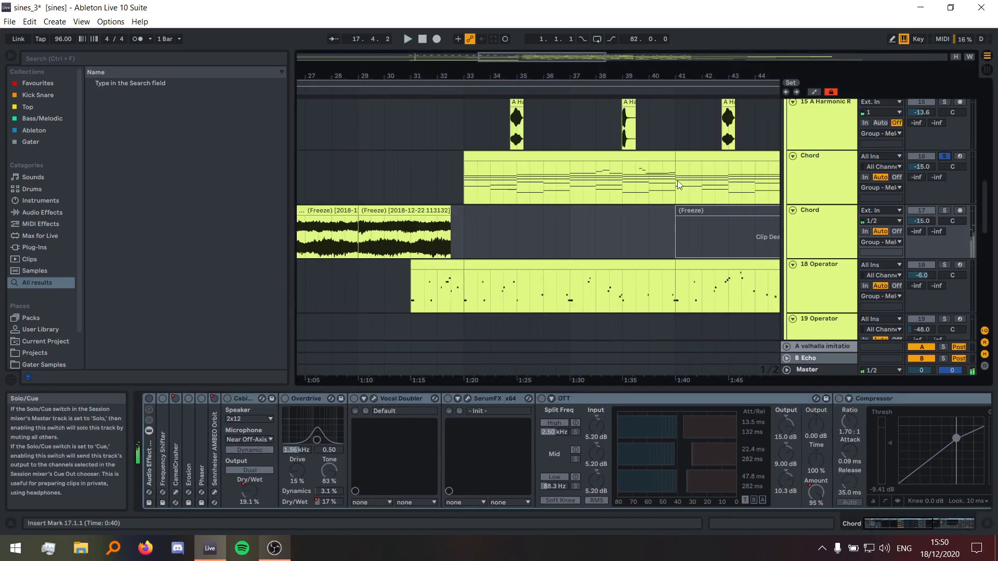
click(517, 183)
key(space)
click(570, 187)
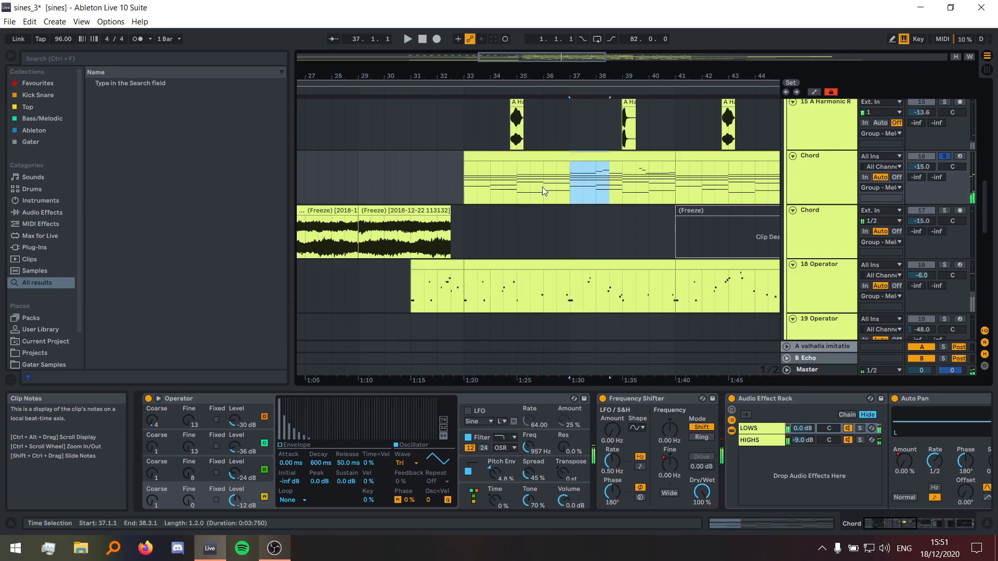
drag(510, 197, 883, 190)
- Open the first frozen clip on Chord track 17, solo the track and play the clip from bar 5
scroll(555, 221, down, 8)
double_click(344, 204)
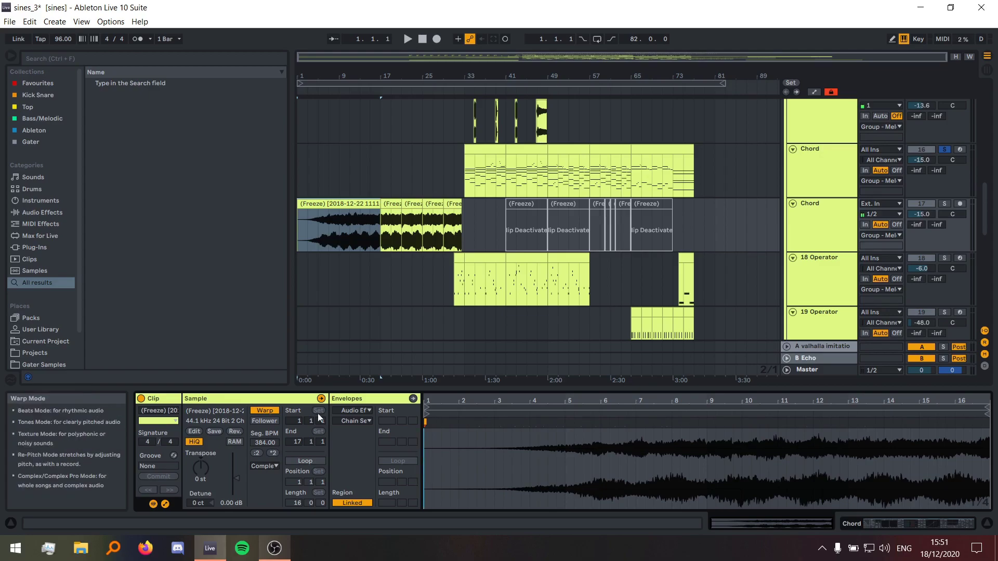
click(944, 204)
click(569, 439)
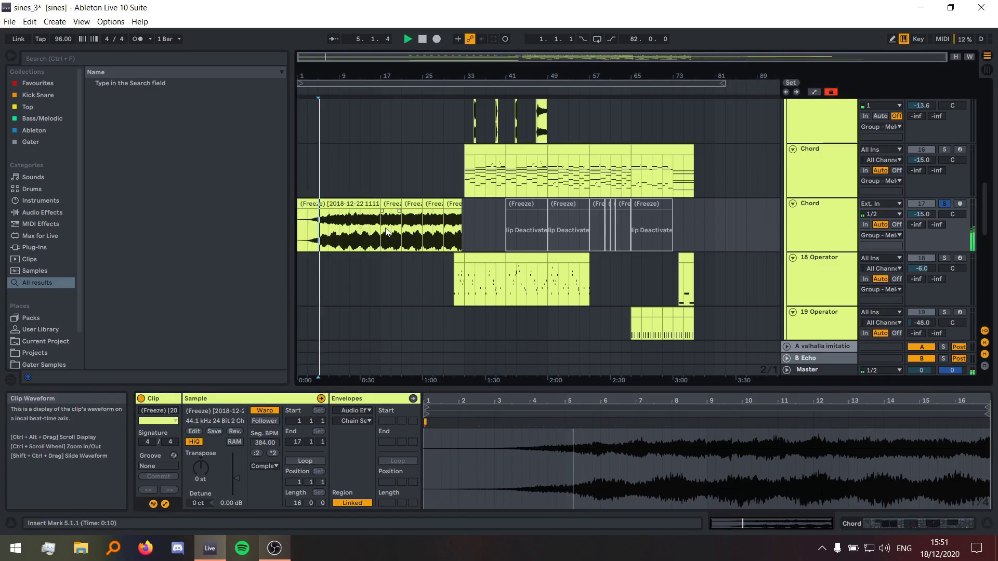
- Listen to the frozen Chord track's clips from bar 17 and bar 29, and bring its effect chain back into view
click(384, 231)
click(446, 228)
scroll(445, 228, up, 3)
scroll(536, 251, down, 3)
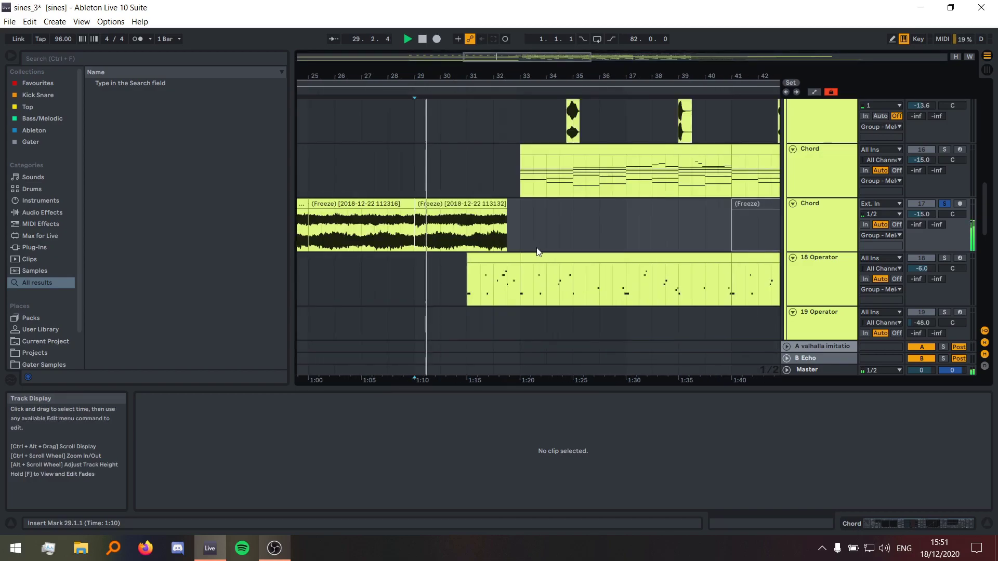
click(834, 206)
double_click(825, 238)
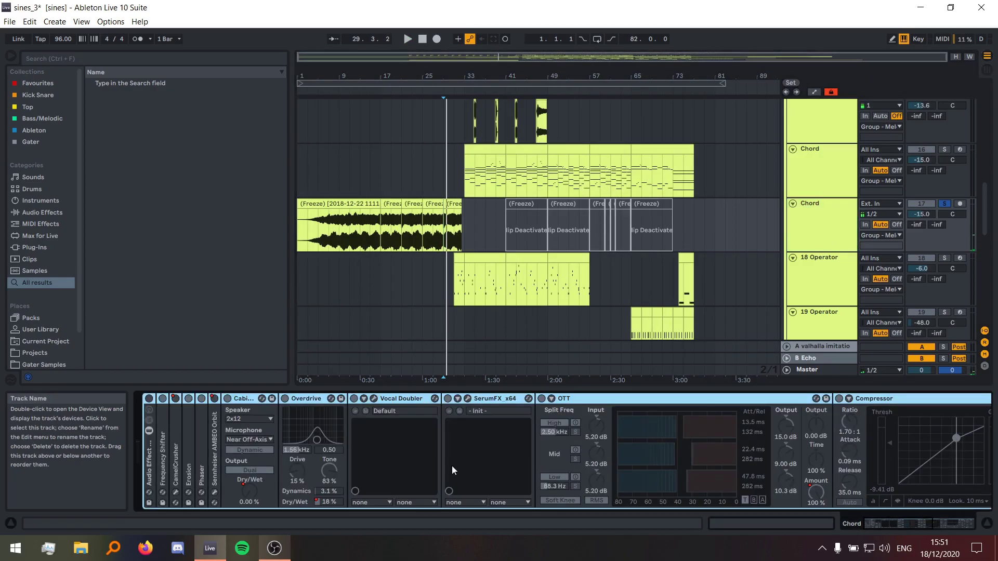
- Place the insert marker at bar 17 on Chord track 17, unfold its Frequency Shifter and switch that device on
scroll(374, 233, up, 5)
click(426, 239)
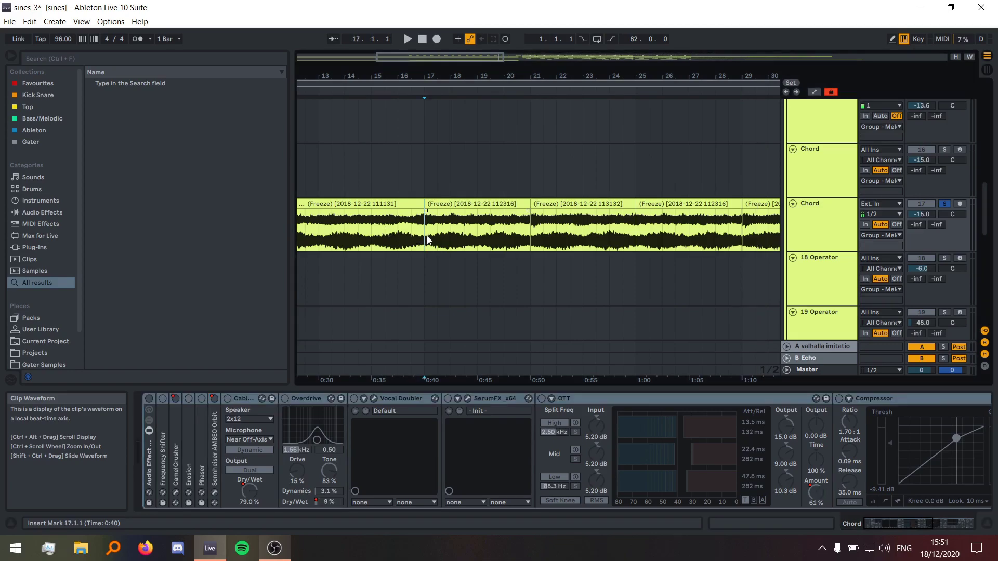
drag(145, 448, 161, 448)
click(146, 453)
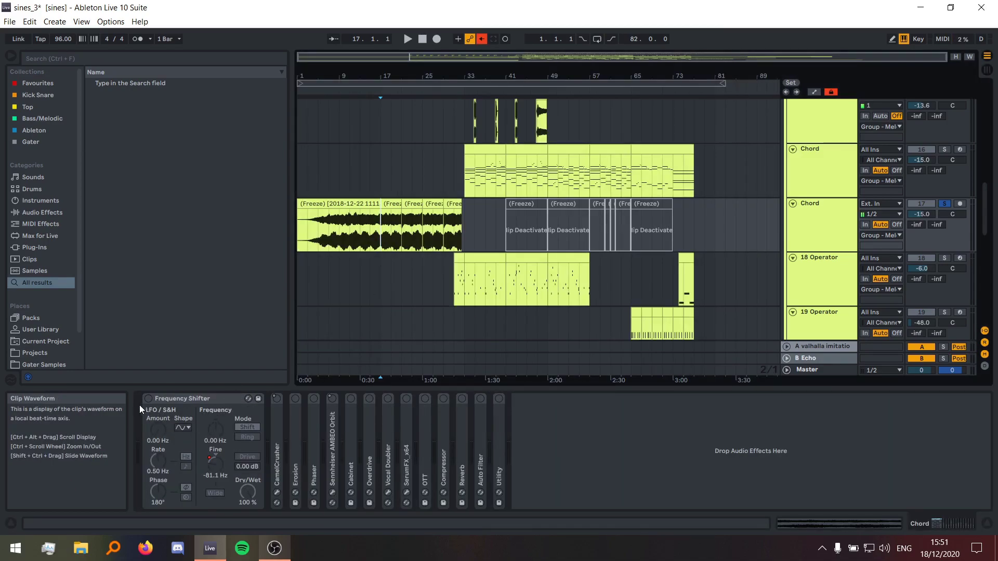
click(147, 399)
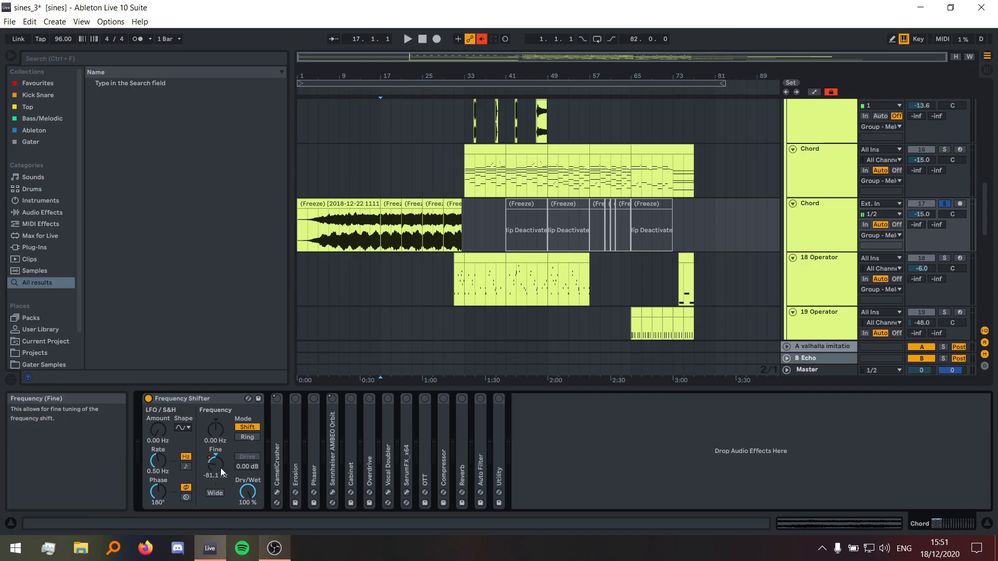
- Show the automation lanes around bar 17 on Chord track 17 and play the Frequency Shifter's Fine dip from 16.3.1 and 17.1.1
key(a)
drag(379, 220, 403, 219)
key(z)
click(363, 217)
key(space)
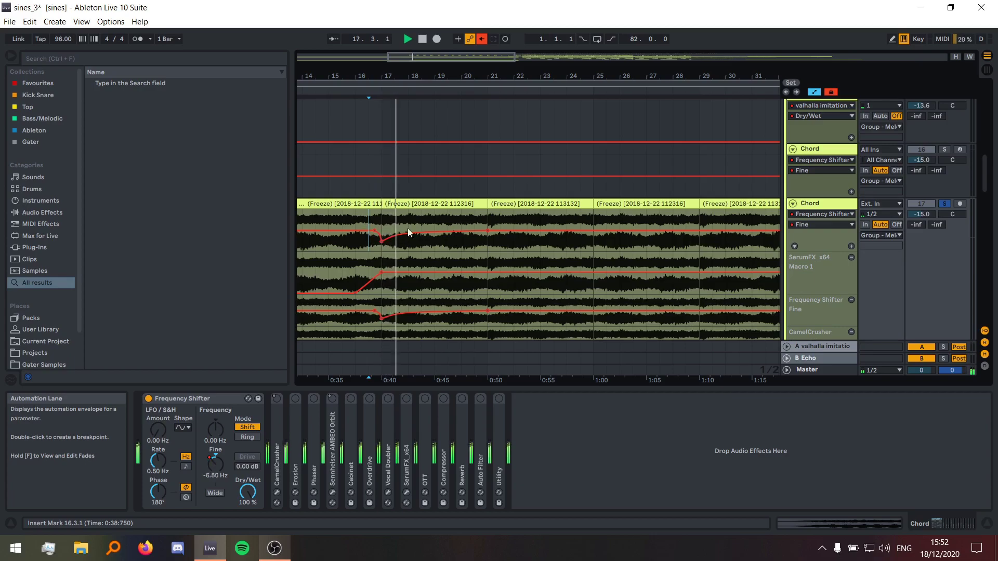
click(379, 218)
key(space)
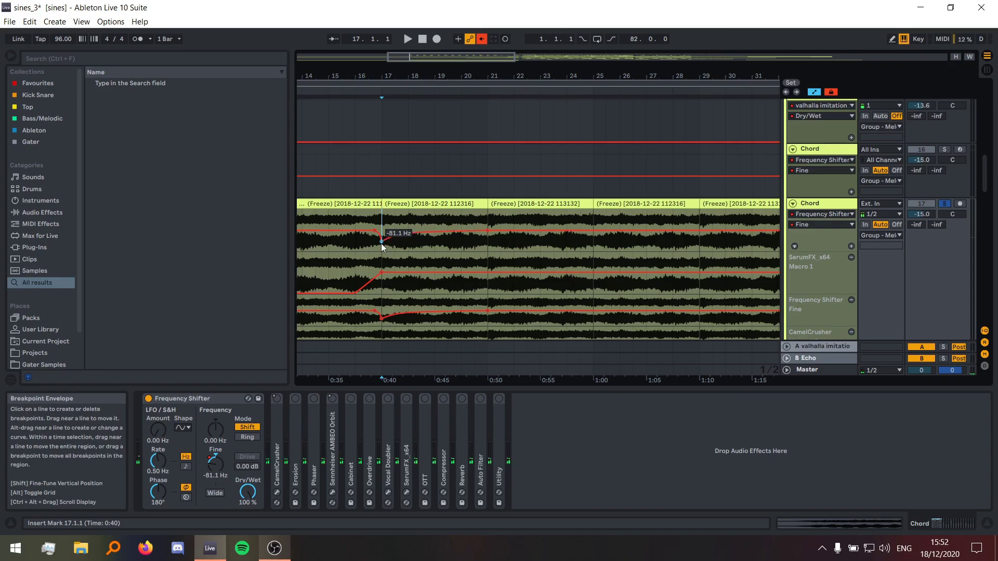
key(space)
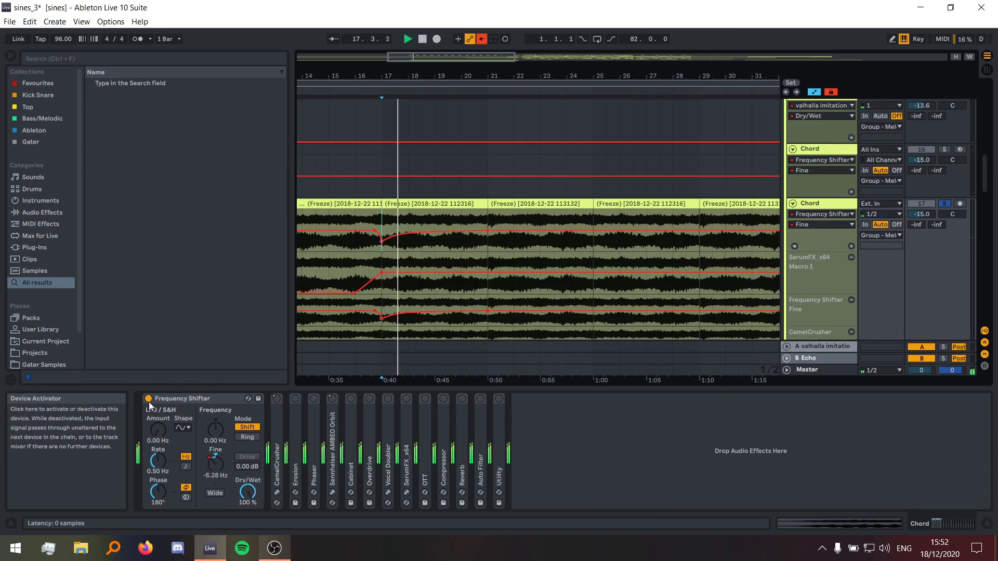
- Play the passage from bar 17 with the Frequency Shifter switched off and compare it with the device on
click(148, 400)
key(space)
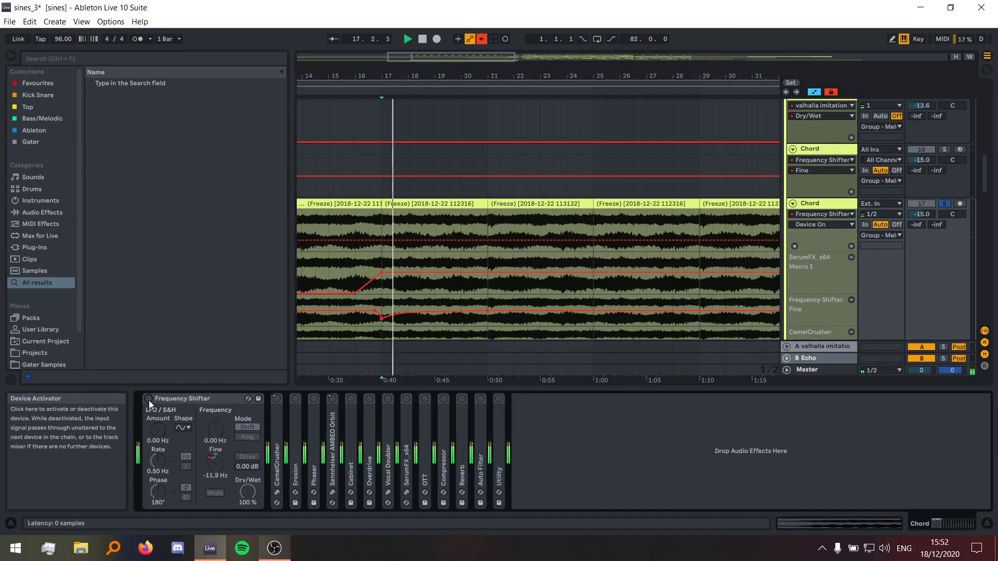
key(space)
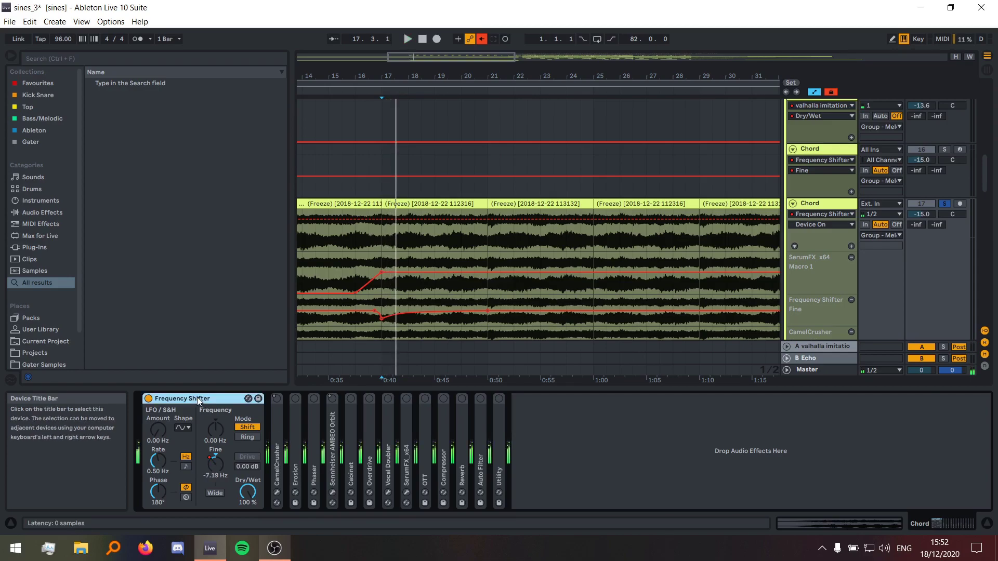
- Fold the Frequency Shifter, unfold CamelCrusher and open its plug-in window
double_click(198, 398)
click(223, 398)
double_click(169, 436)
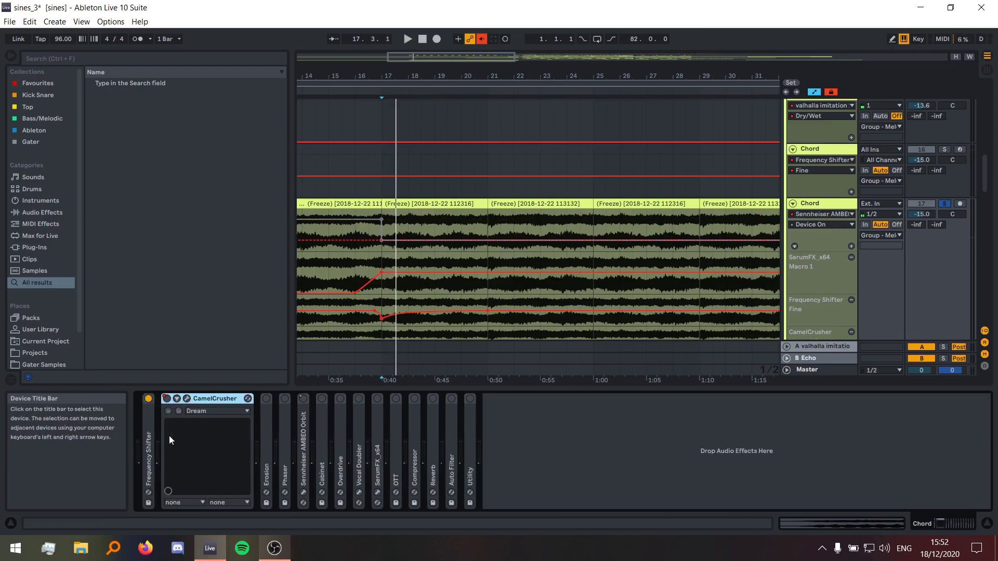
click(187, 398)
- Play Chord track 17 from 13.1.1 and 10.3.1, switch CamelCrusher off and listen without it from 13.3.1
scroll(334, 218, left, 6)
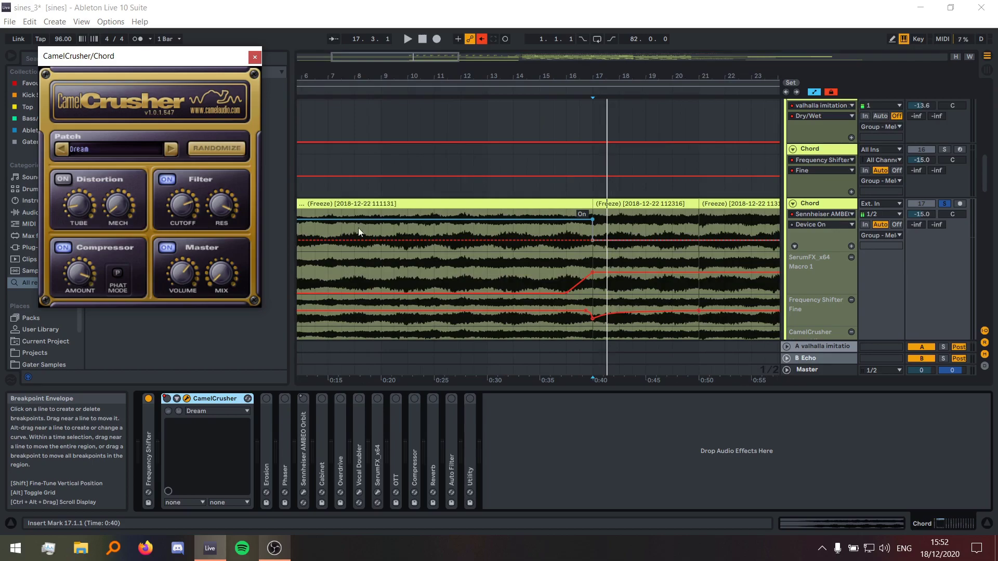
scroll(490, 229, right, 5)
click(406, 251)
key(space)
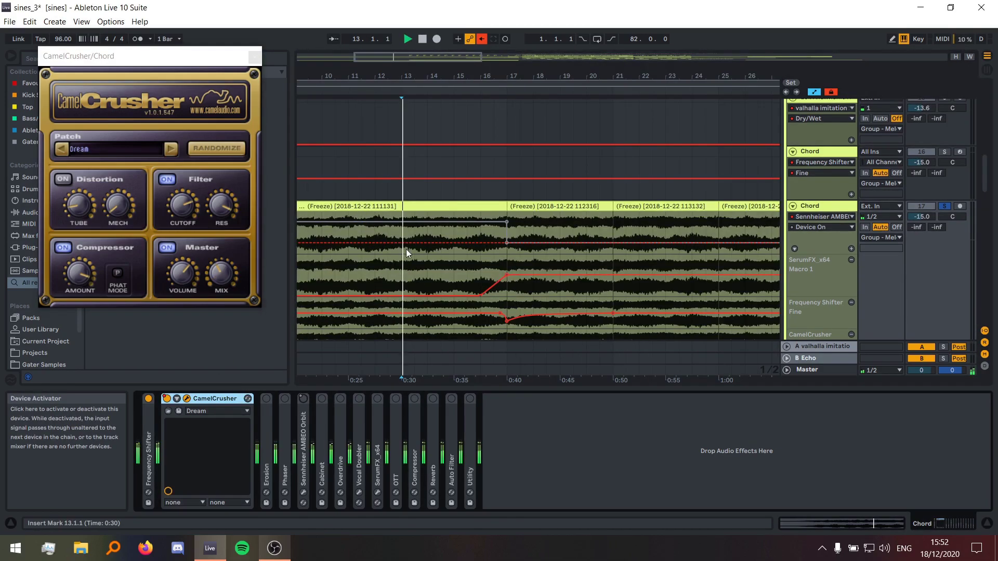
click(336, 233)
click(167, 399)
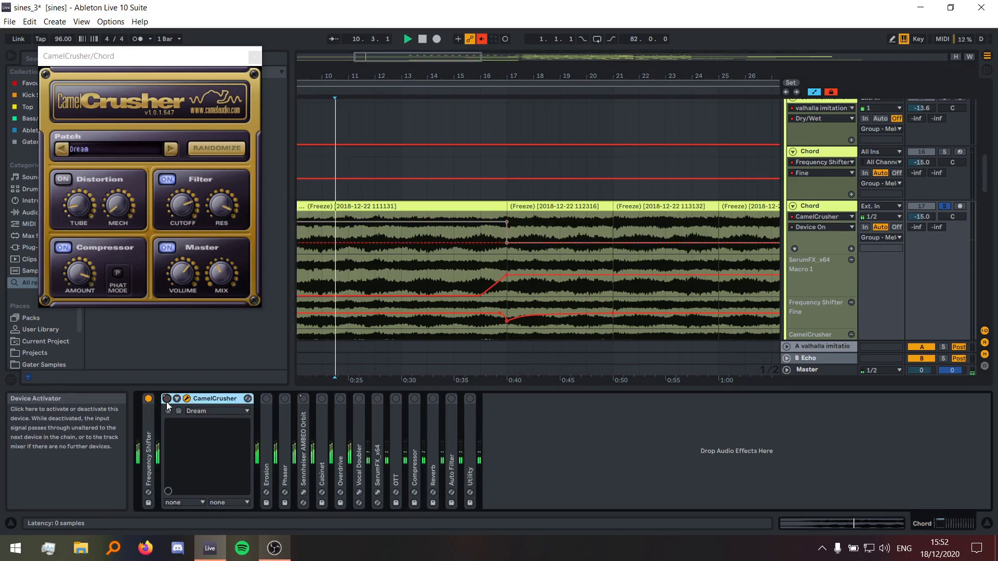
click(414, 229)
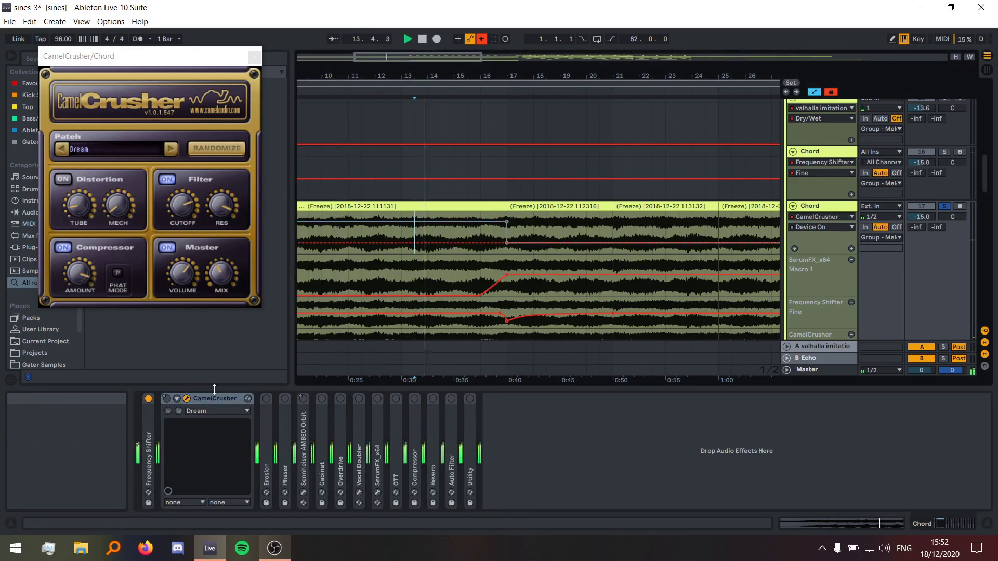
key(space)
key(space)
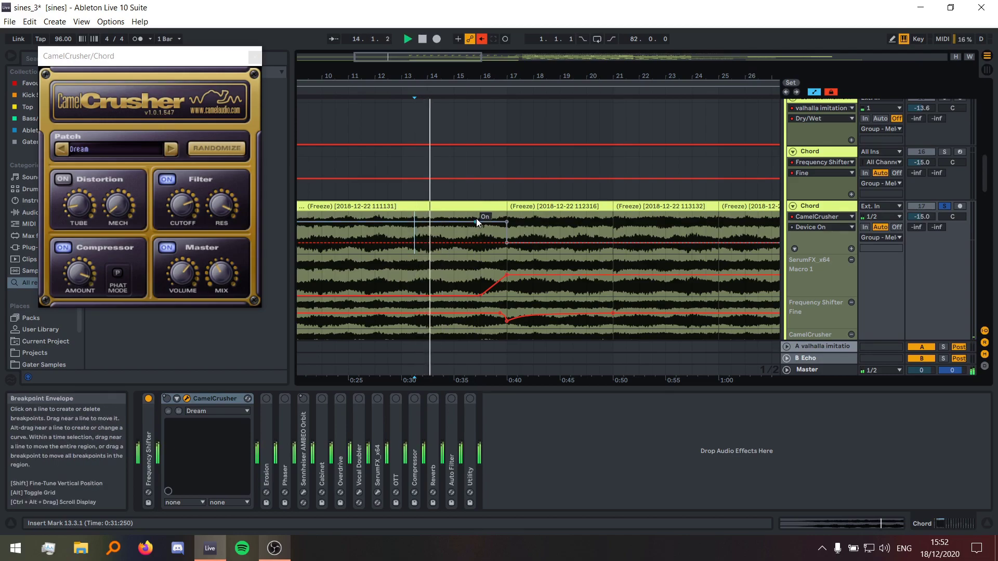
- Switch CamelCrusher back on, listen from 13.3.1 and 15.1.1 for comparison, and close its plug-in window
click(166, 399)
key(space)
key(space)
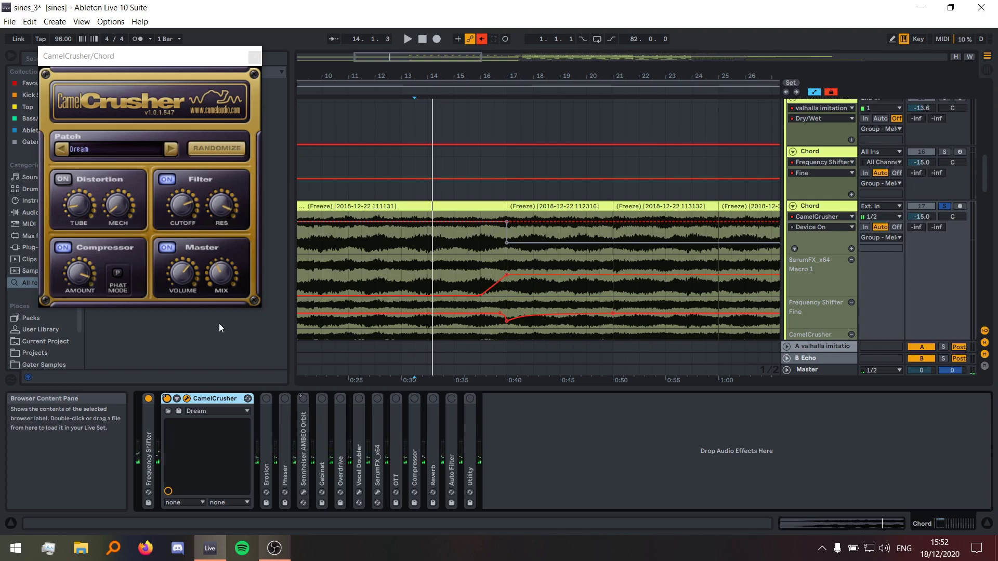
key(space)
click(457, 243)
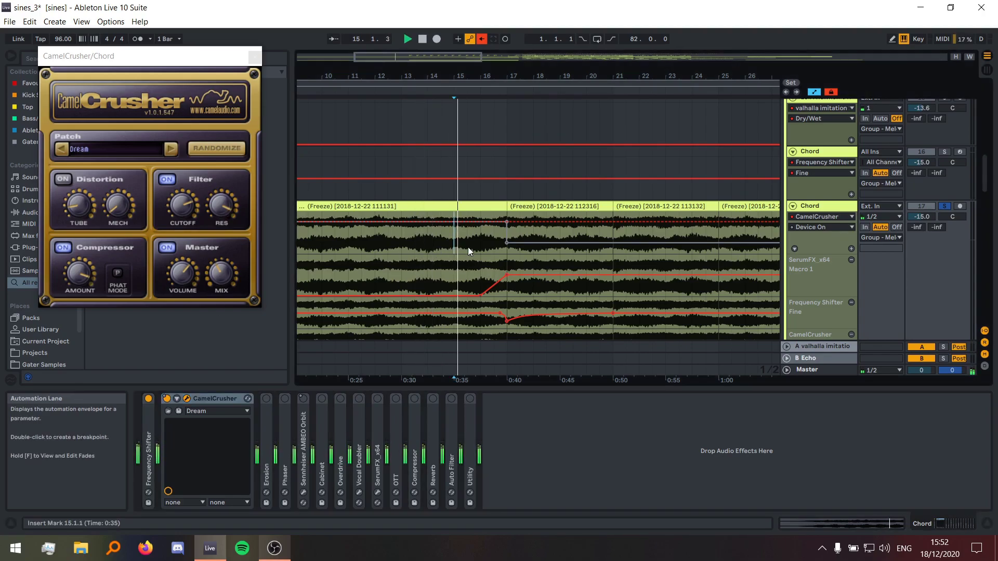
key(space)
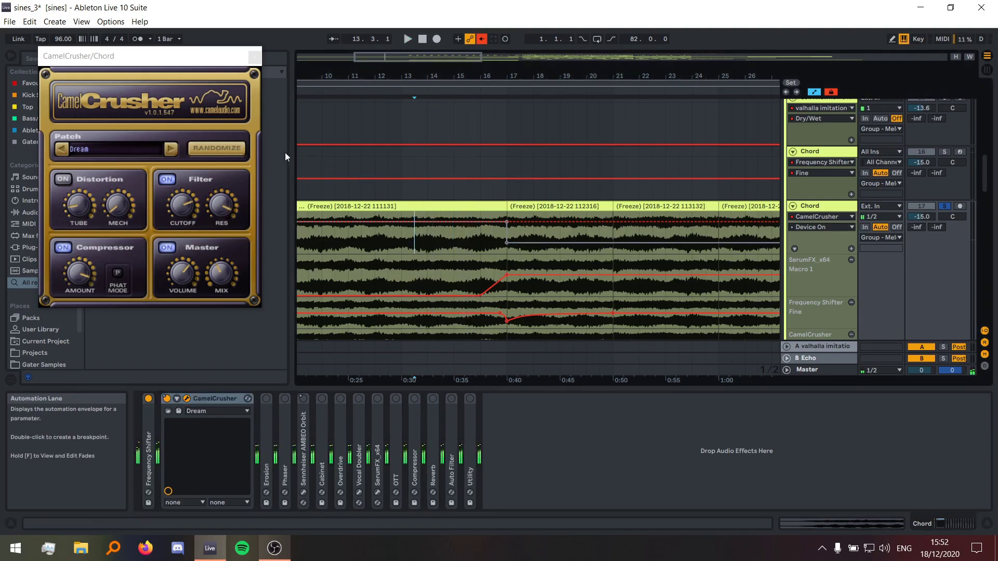
click(257, 52)
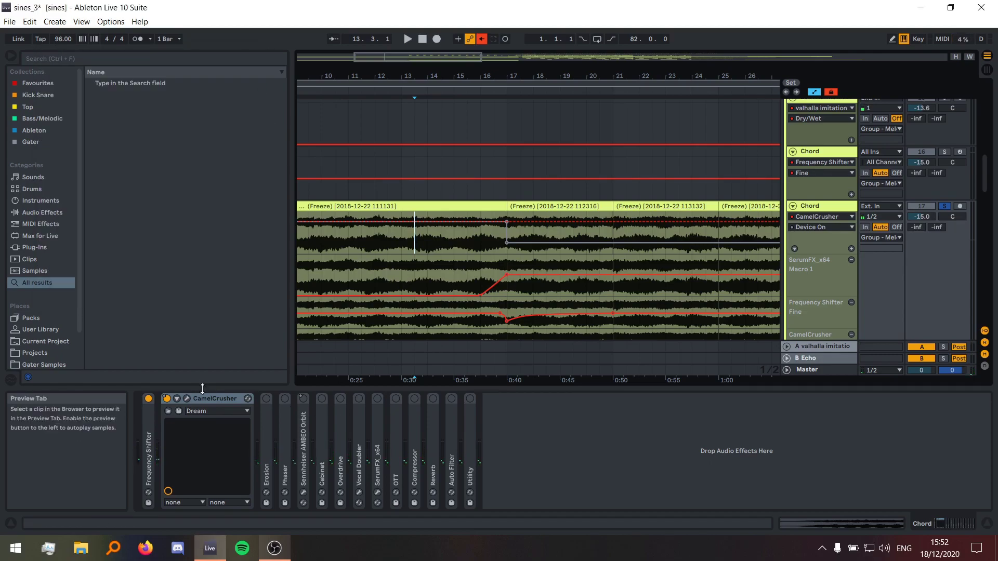
- Unfold Erosion, show its Amount automation leading up to bar 17 and play the passage from 15.1.1
double_click(266, 424)
click(340, 500)
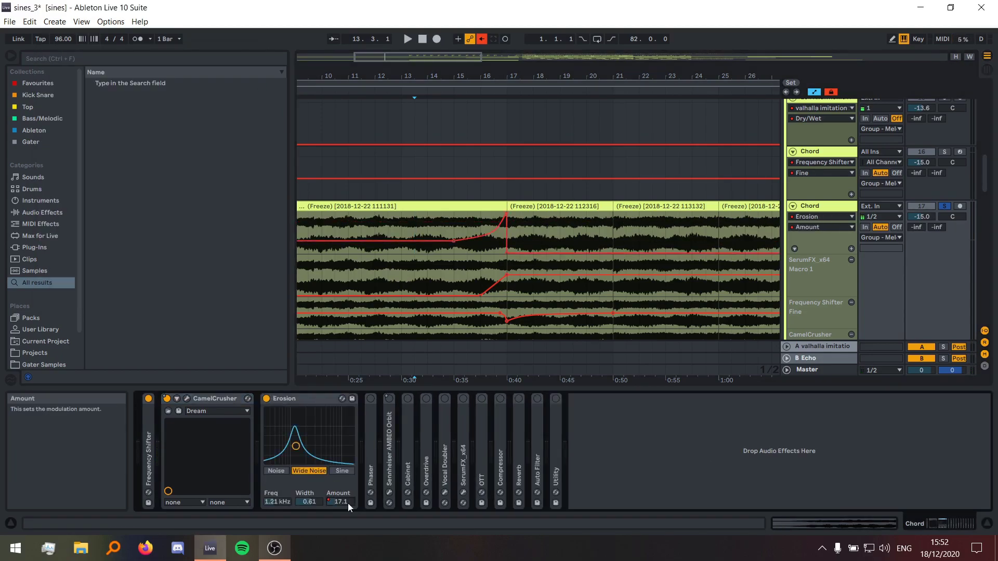
key(minus)
key(minus)
key(minus)
click(349, 245)
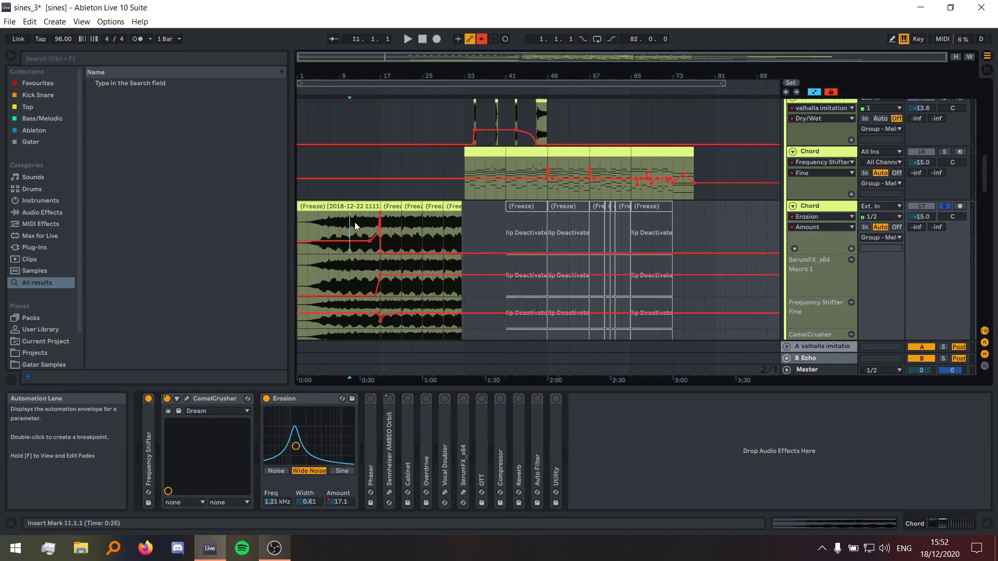
key(plus)
key(plus)
key(plus)
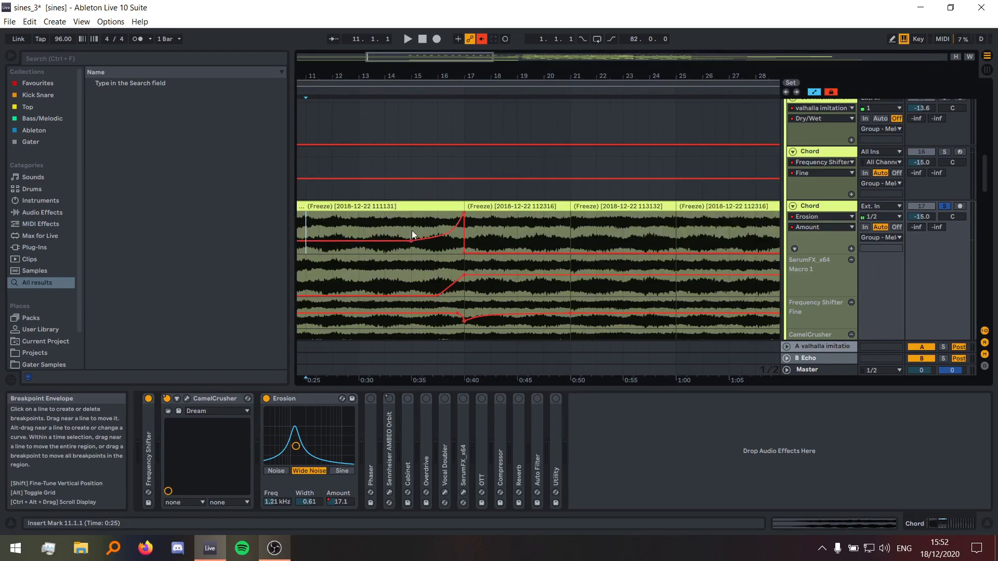
click(408, 228)
key(space)
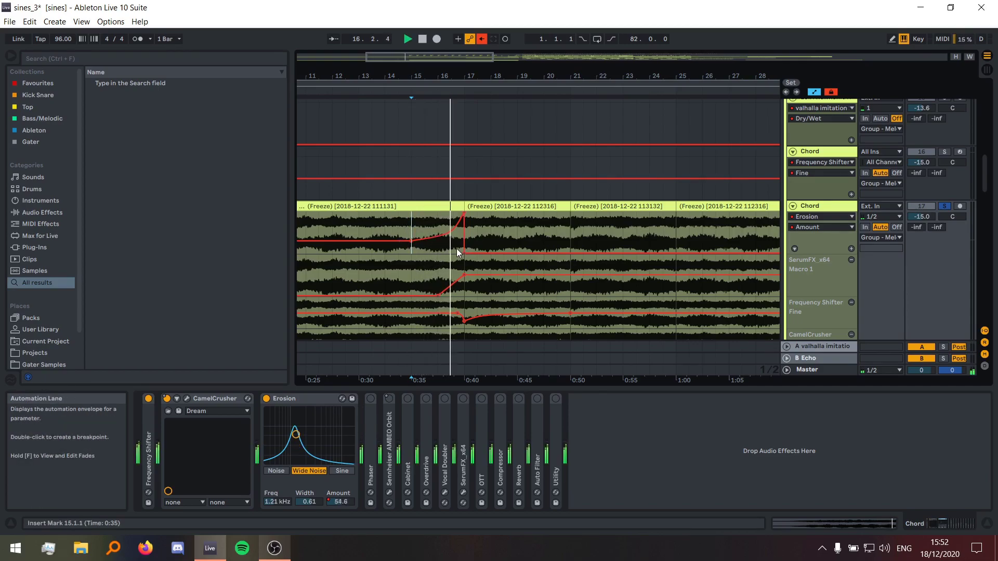
key(space)
- Unfold the Phaser on Chord track 17 and examine its Frequency and Feedback automation across the first frozen clip
click(466, 305)
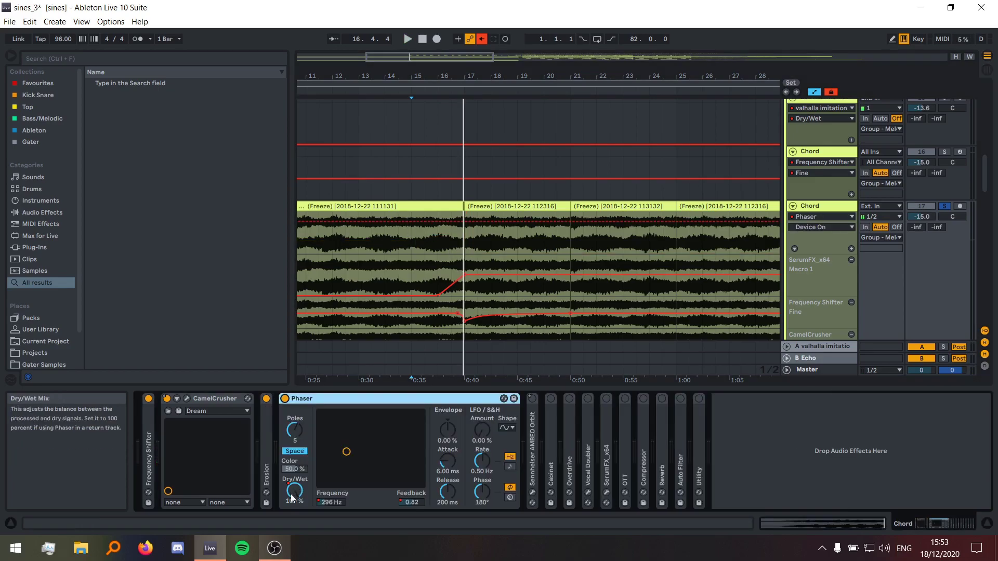
drag(303, 229, 439, 369)
click(339, 503)
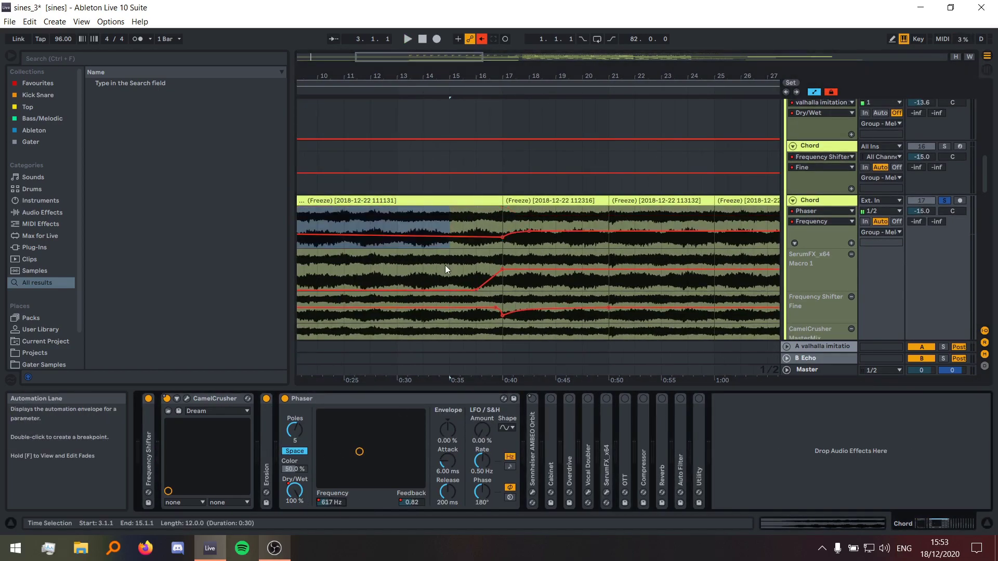
key(minus)
key(minus)
click(341, 211)
click(401, 434)
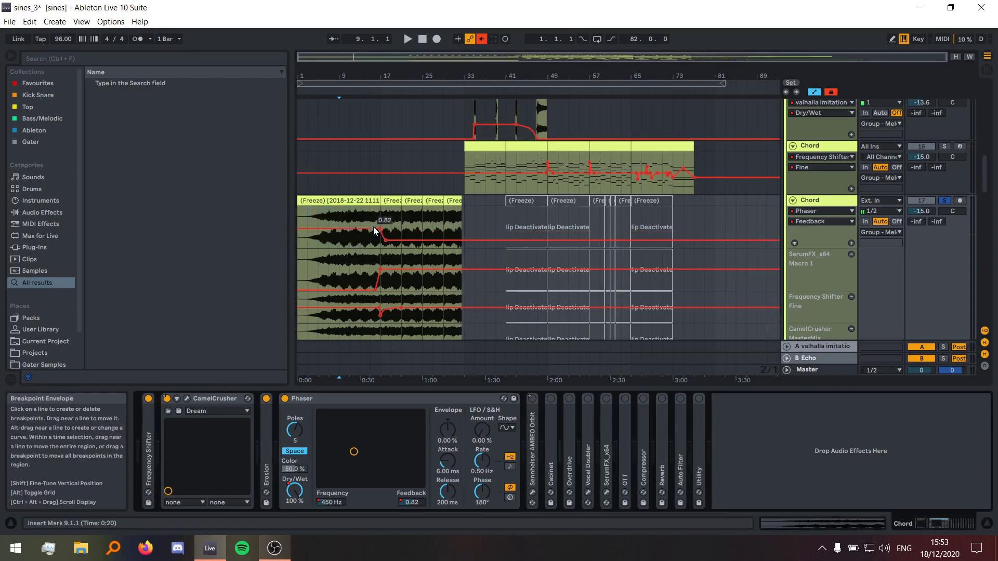
- Show the Phaser's Frequency automation again and play the passage leading into bar 17 from bar 16
click(332, 501)
click(347, 224)
key(space)
key(plus)
key(plus)
click(440, 221)
click(484, 224)
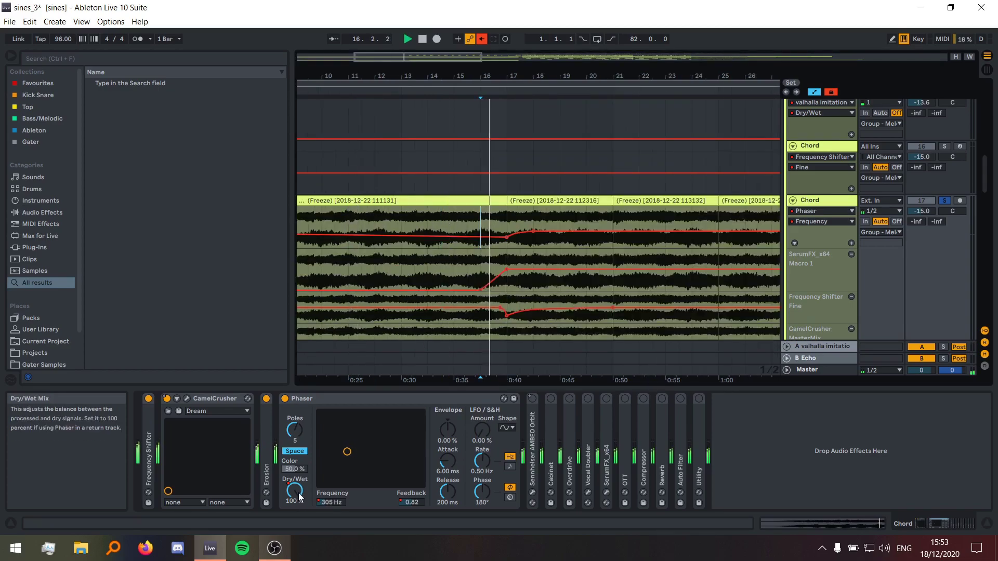
- Try the Phaser's Dry/Wet at 0% while playing from bar 16, and re-enable its automation
drag(298, 498, 299, 517)
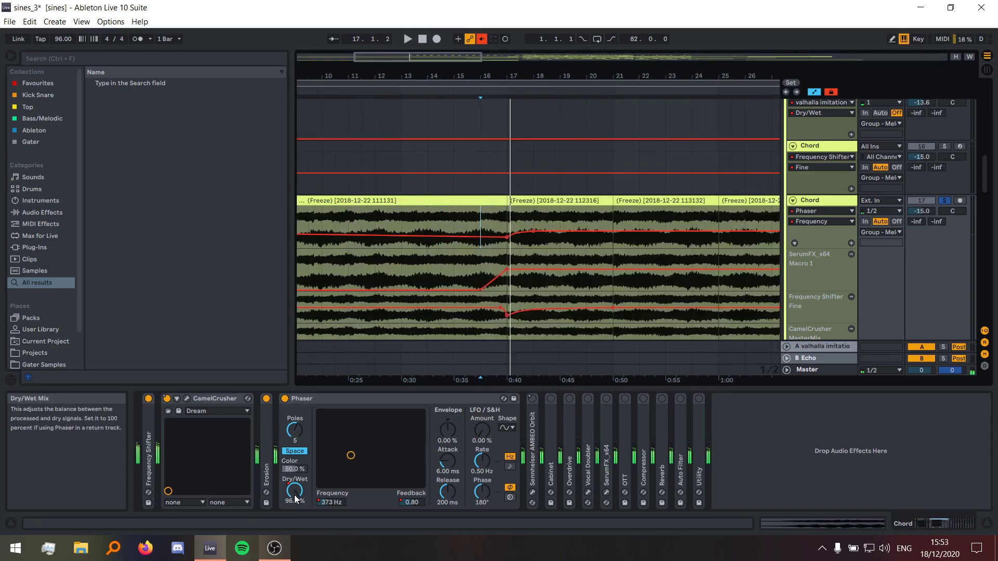
key(space)
key(space)
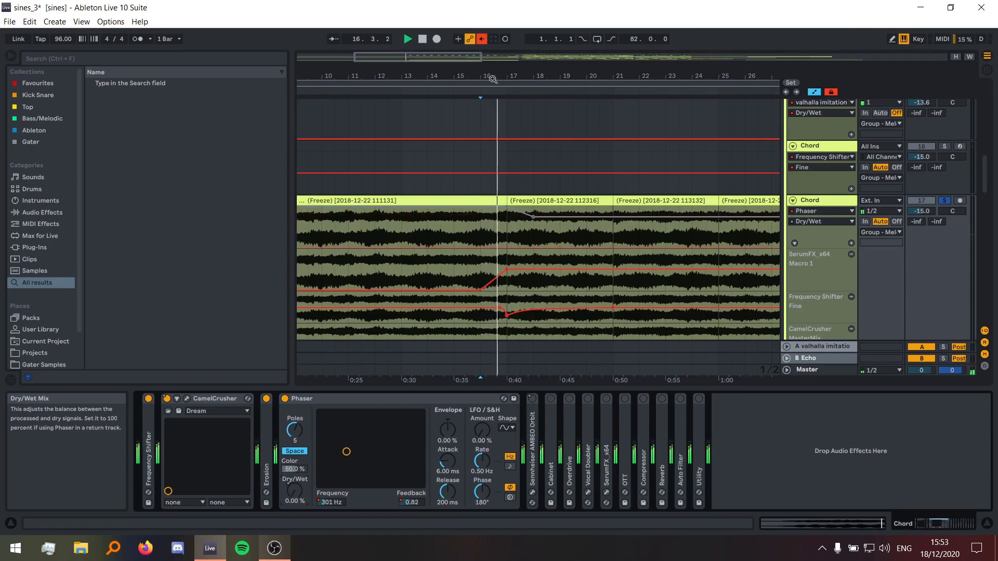
key(space)
click(482, 39)
- Toggle Sennheiser AMBEO Orbit, show the Phaser's Feedback automation and play Chord track 17 from 11.1.1 and 17.1.1
click(532, 398)
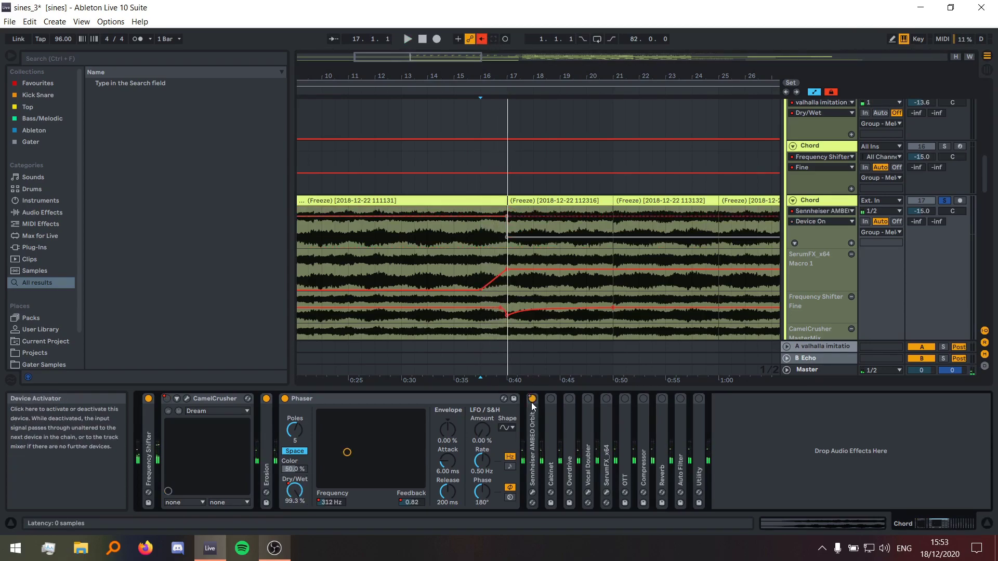
click(349, 230)
key(space)
click(420, 500)
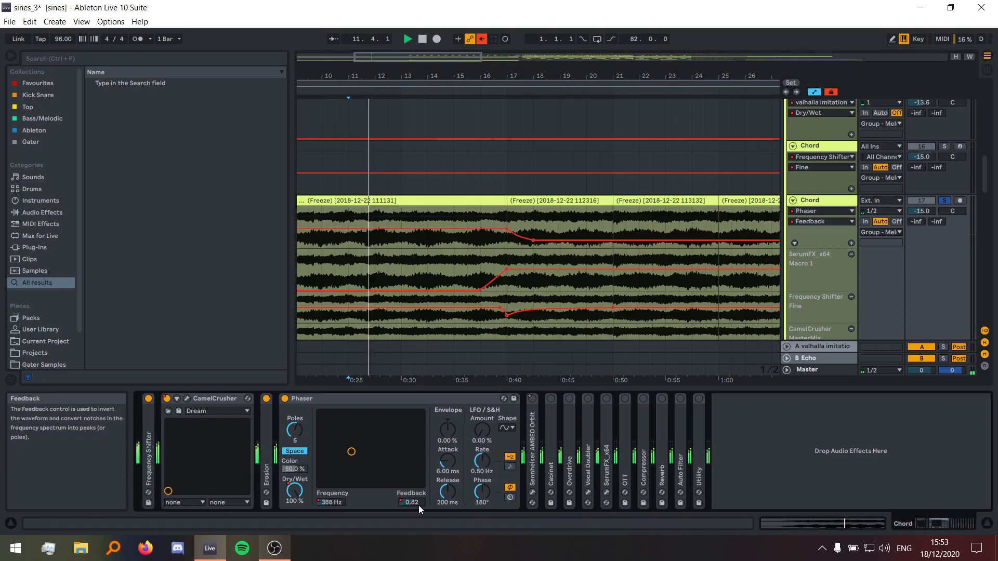
click(508, 242)
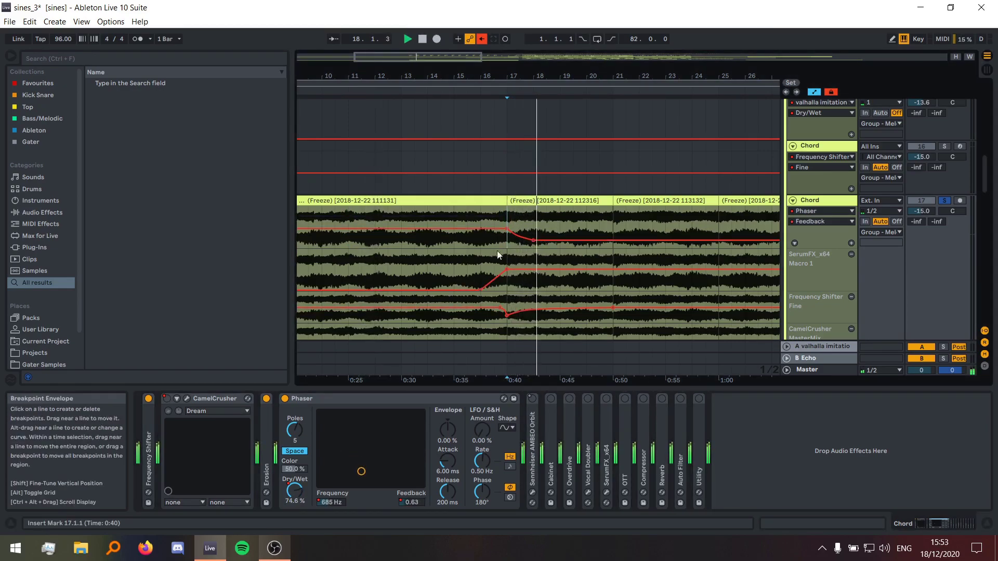
- Compare the passage from bar 17 with the Phaser switched off and on again
click(285, 399)
key(space)
key(space)
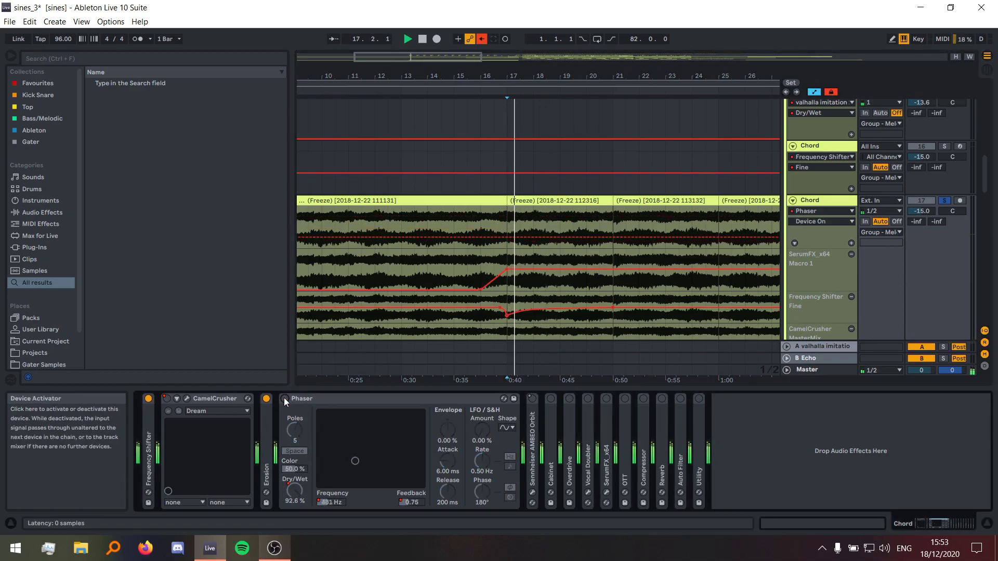
click(285, 399)
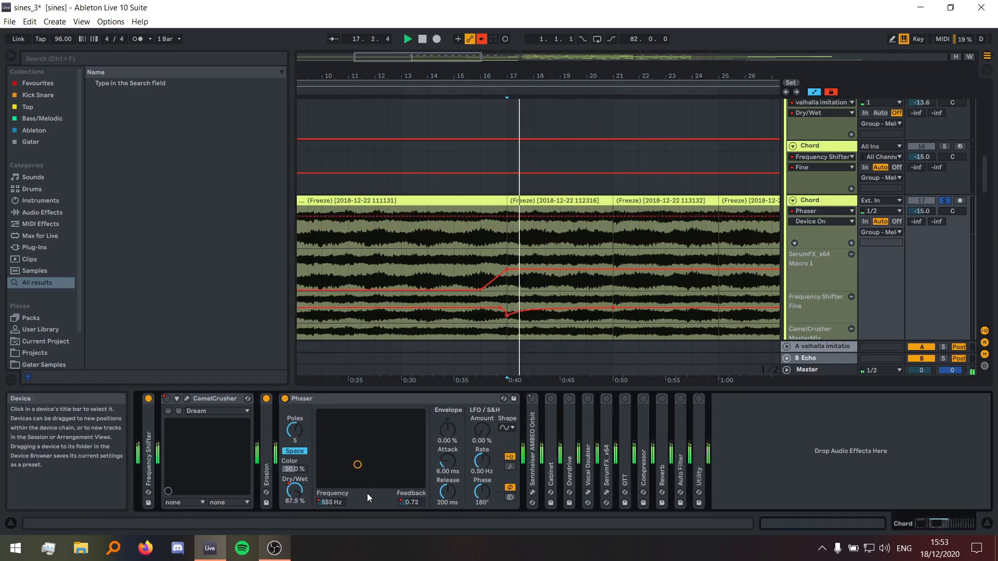
key(space)
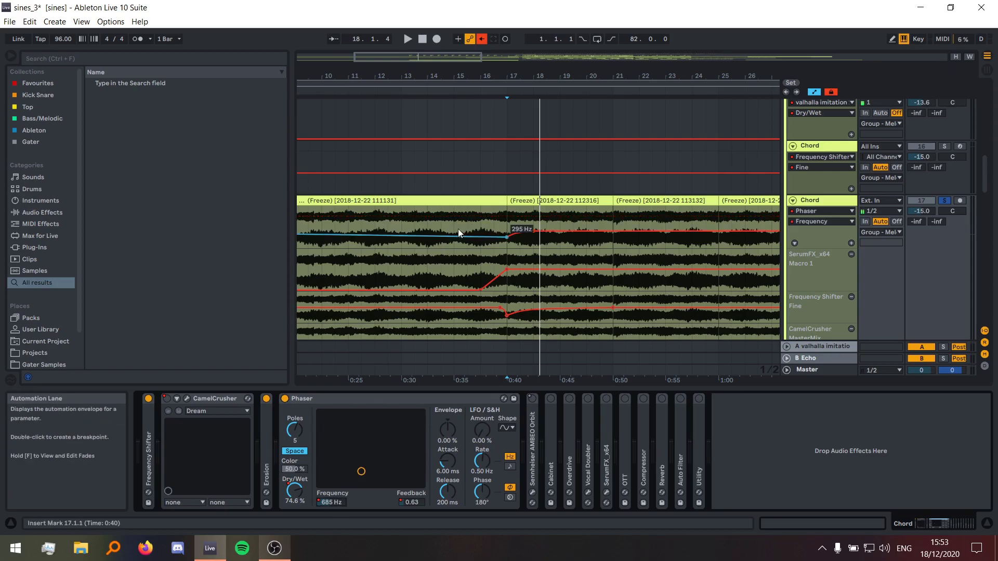
- Focus on the Phaser's Frequency automation around bar 17 and play from 17.1.1 again
key(w)
key(w)
key(space)
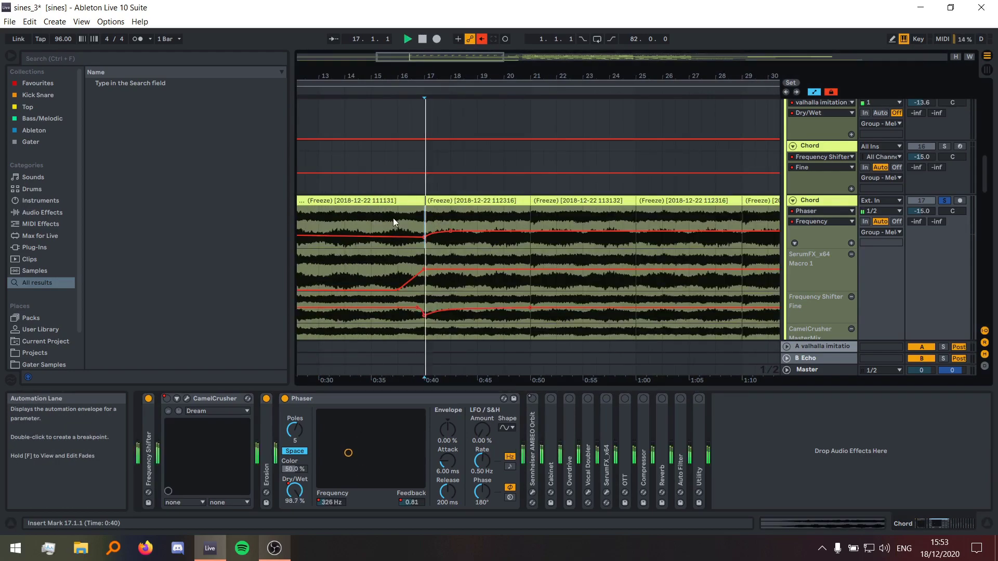
- Fold the Phaser, unfold Sennheiser AMBEO Orbit on Chord track 17 and bring up its plug-in window
double_click(328, 401)
double_click(305, 422)
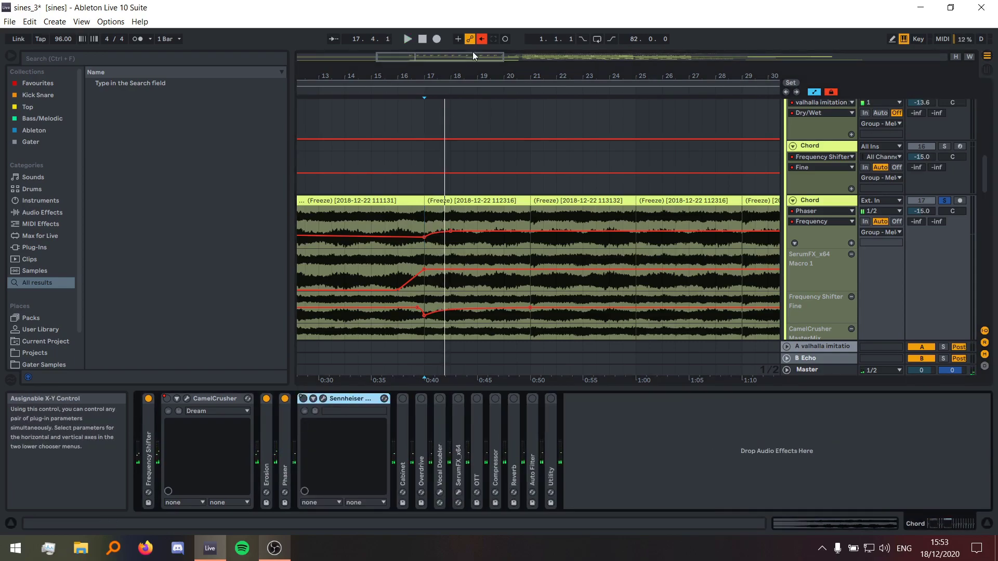
click(323, 399)
drag(777, 79, 524, 77)
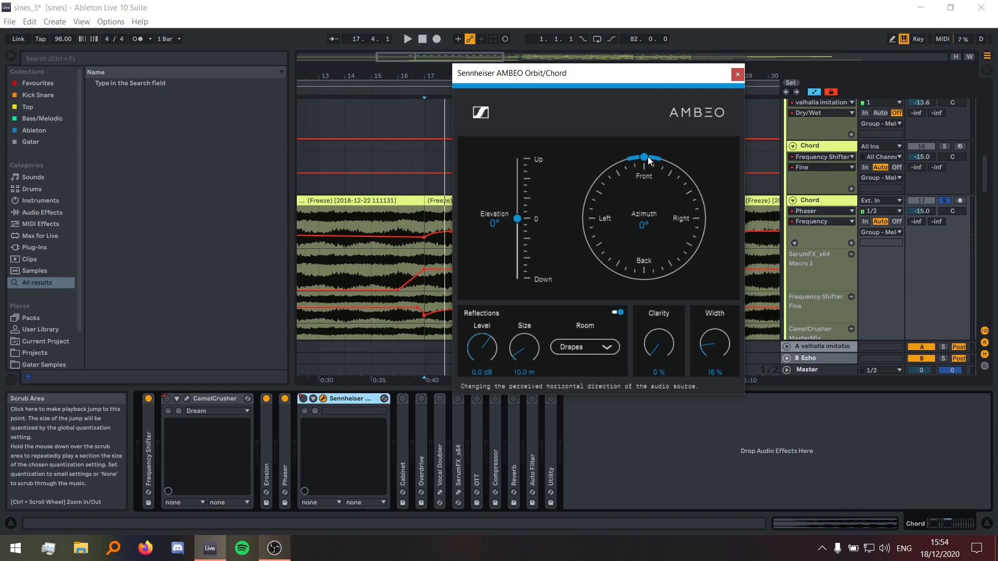
- Try several Azimuth positions in AMBEO Orbit, including 169° and -133°, and re-enable the automation after the changes
drag(647, 157, 603, 256)
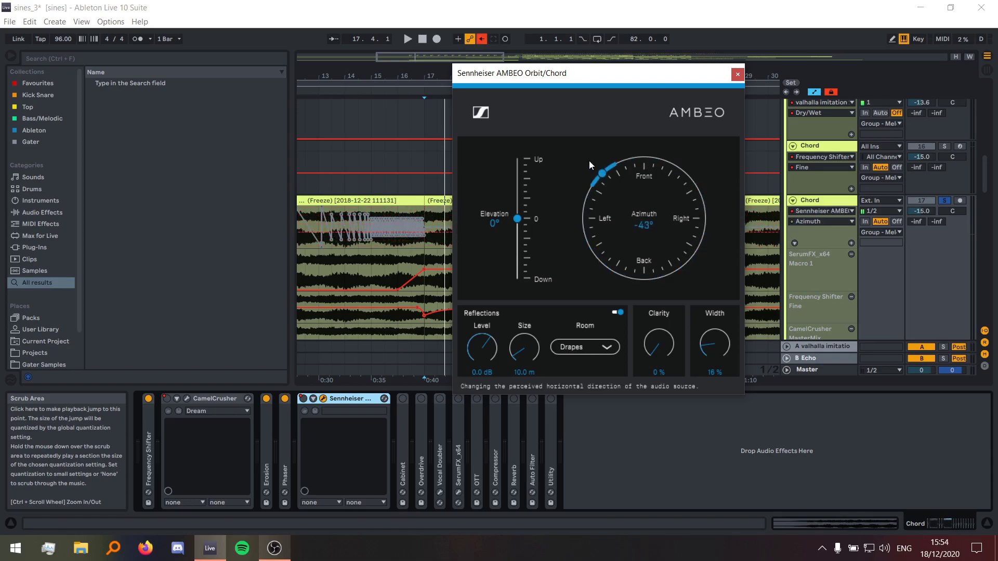
drag(684, 253, 589, 234)
click(740, 72)
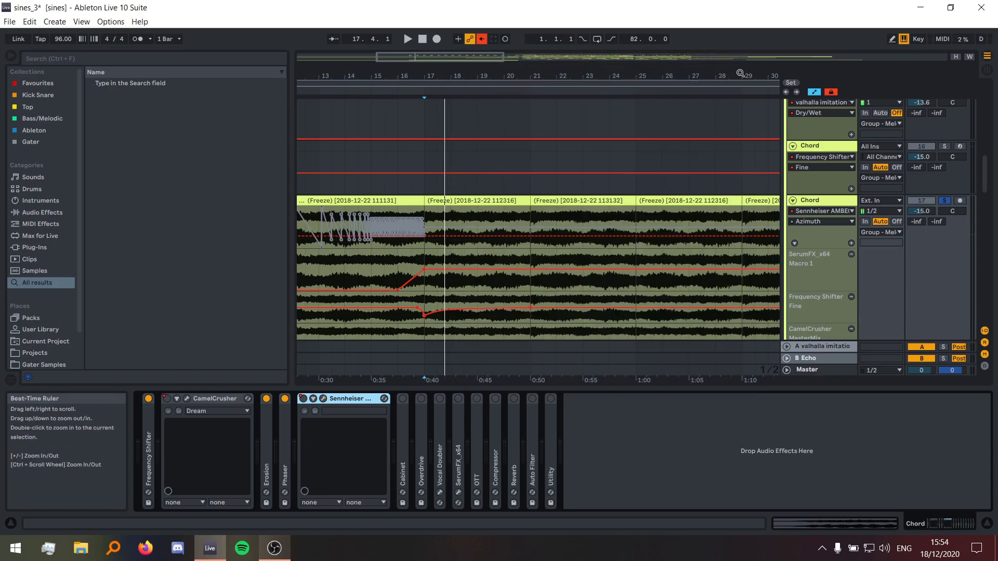
click(323, 399)
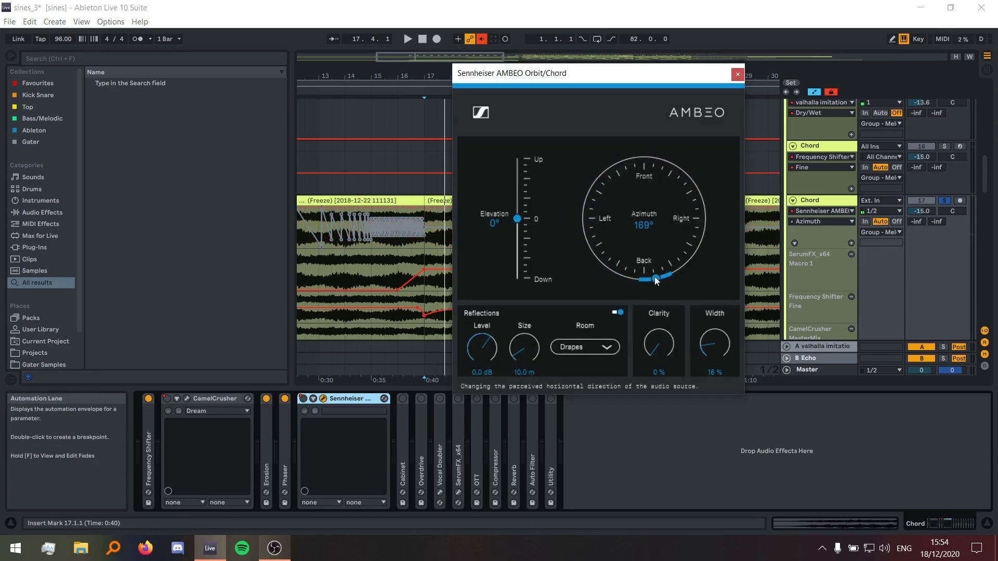
click(481, 39)
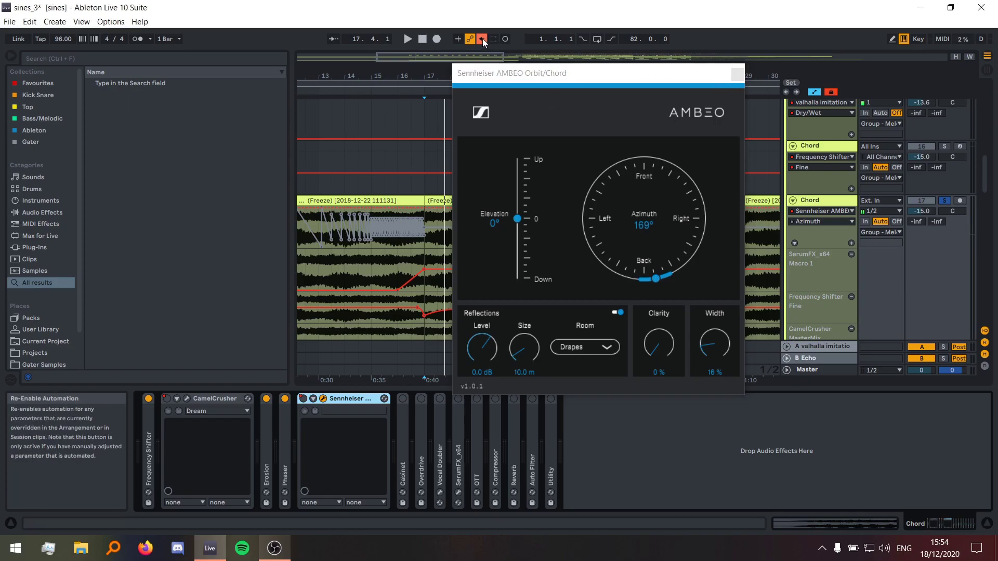
scroll(315, 255, up, 3)
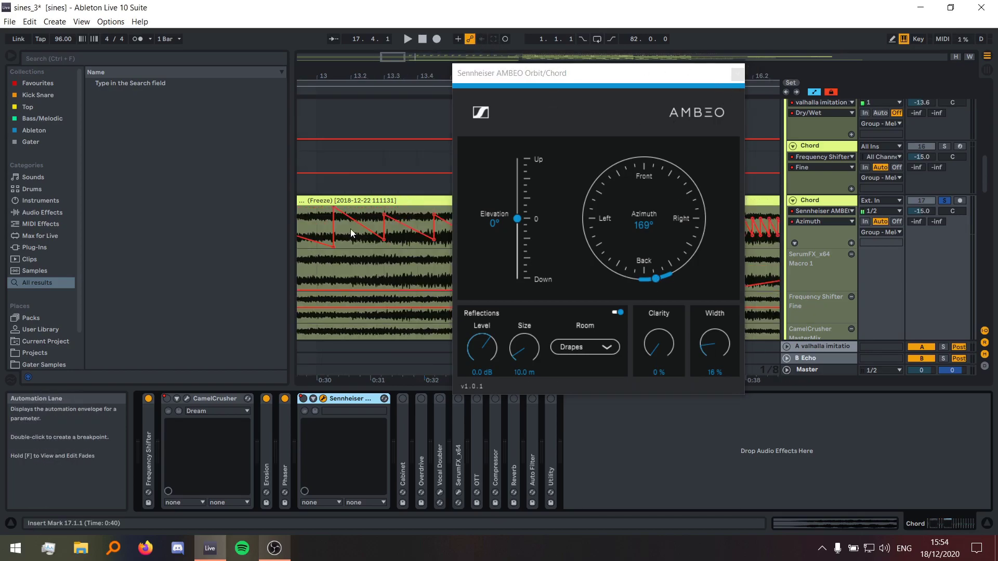
drag(655, 276, 598, 260)
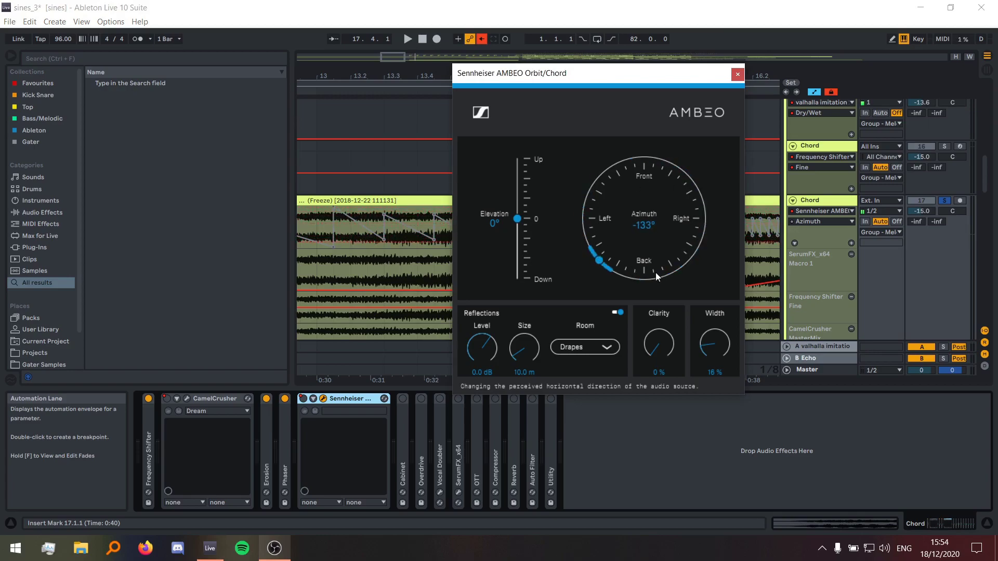
click(481, 39)
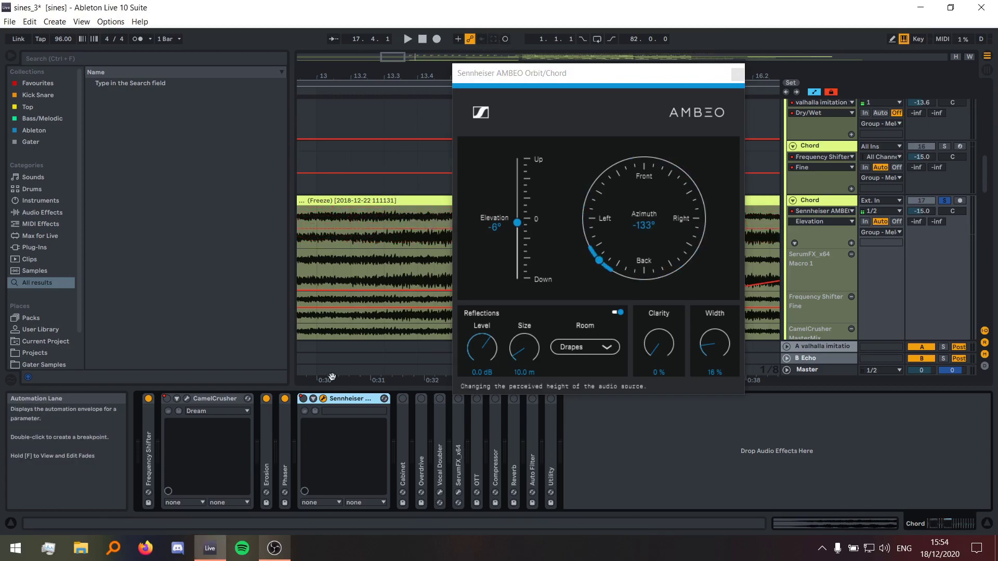
- Play Chord track 17 from 13.3.1 and from 10.1.1 with AMBEO Orbit switched on, watching the Azimuth in its plug-in window
key(space)
click(737, 73)
scroll(558, 214, down, 5)
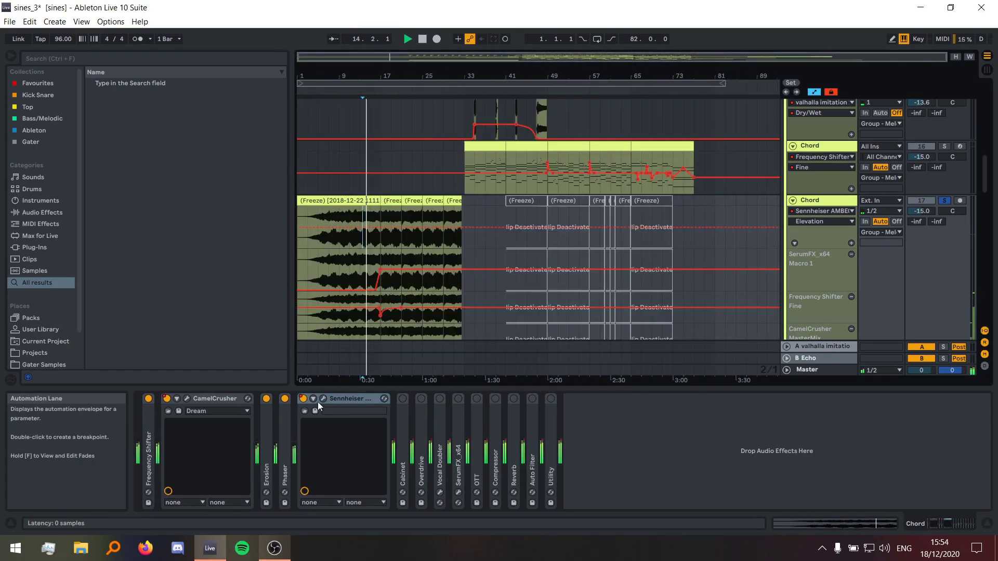
click(324, 398)
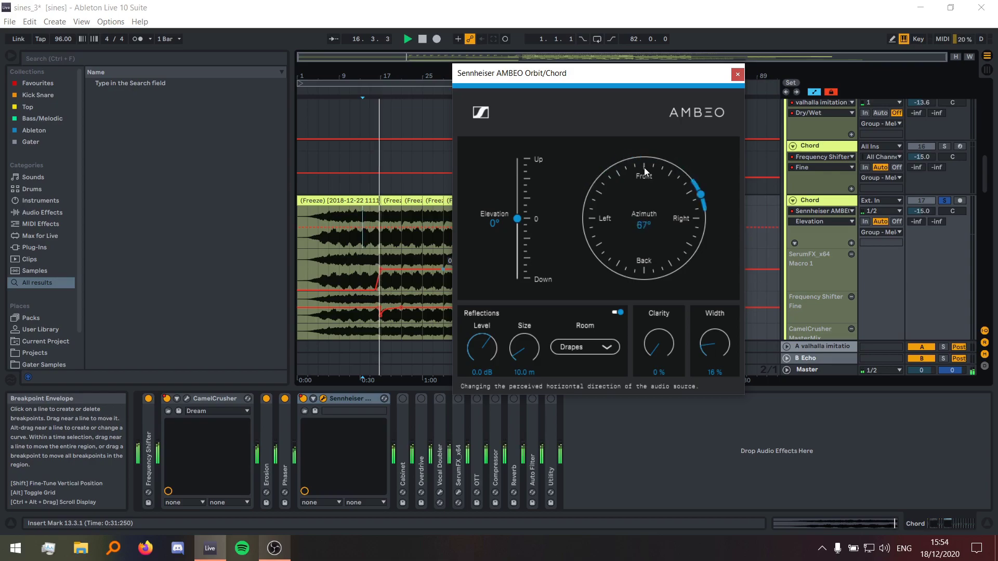
key(space)
click(354, 246)
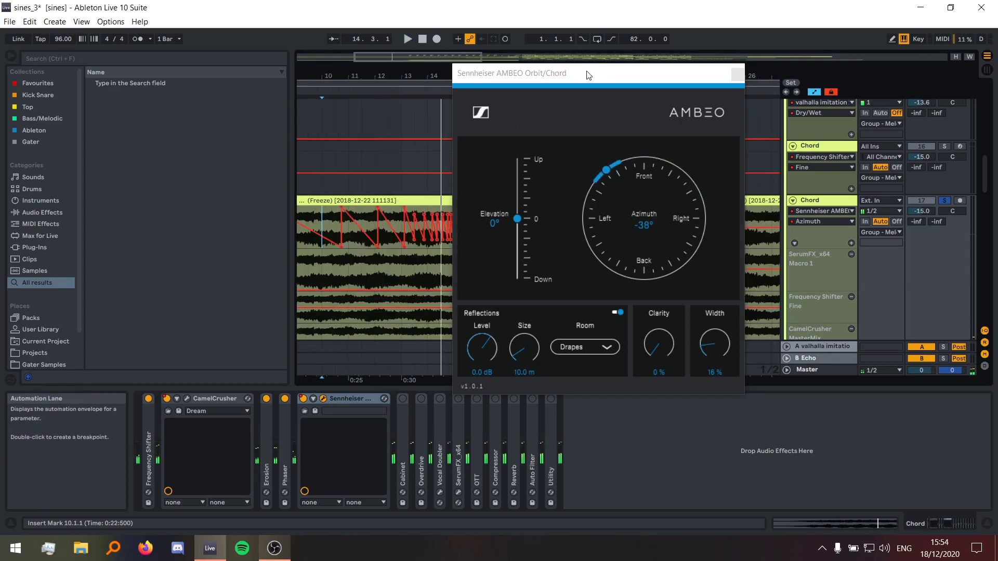
- Uncover the AMBEO Orbit Azimuth automation around bars 13 to 16 and play it from 14.2.1
drag(588, 76, 720, 93)
scroll(413, 256, up, 5)
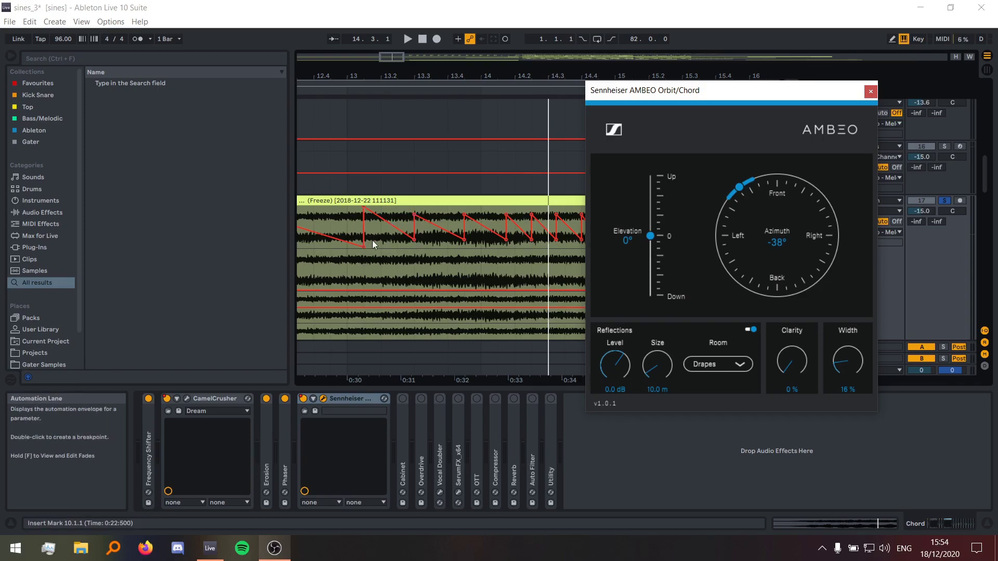
scroll(372, 240, down, 5)
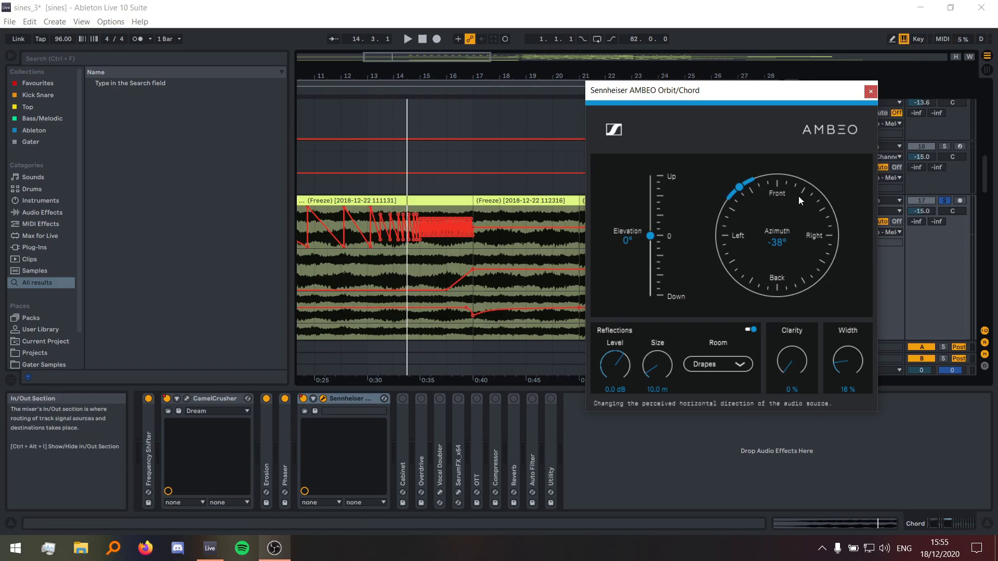
scroll(397, 267, up, 5)
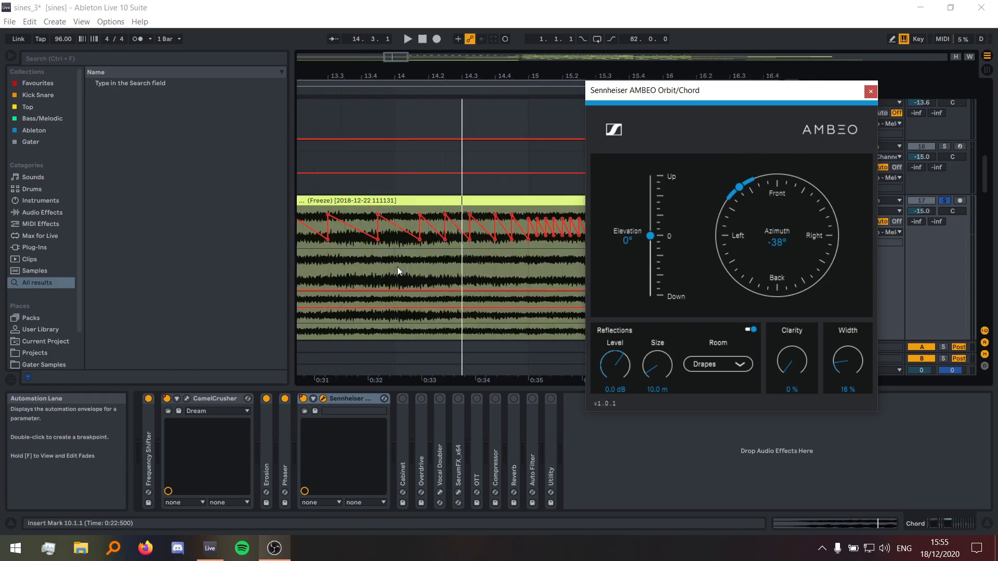
click(433, 209)
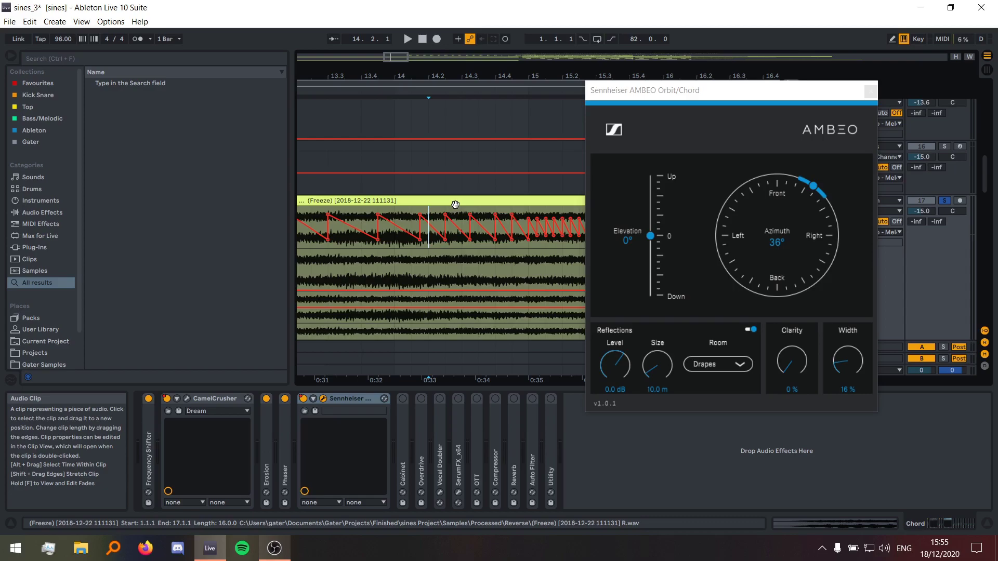
key(space)
- Play the dense Azimuth automation from 15.1.1 and close the AMBEO Orbit window
scroll(366, 200, down, 5)
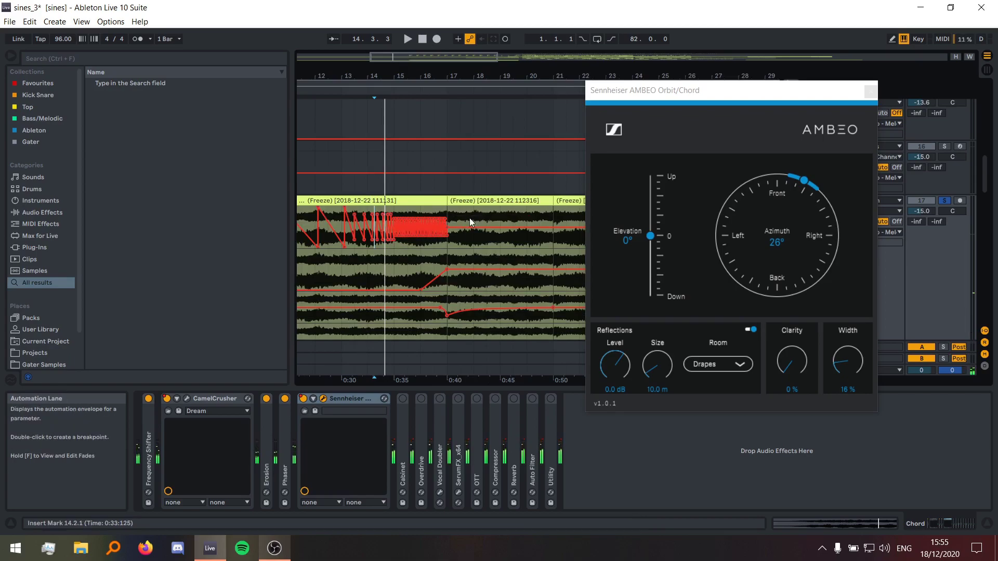
scroll(395, 234, up, 5)
click(397, 207)
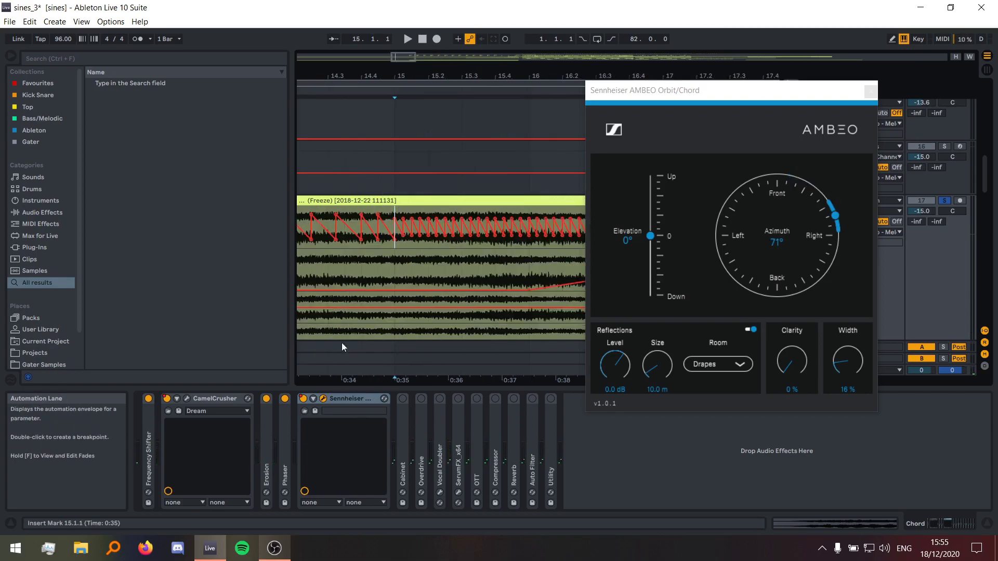
key(space)
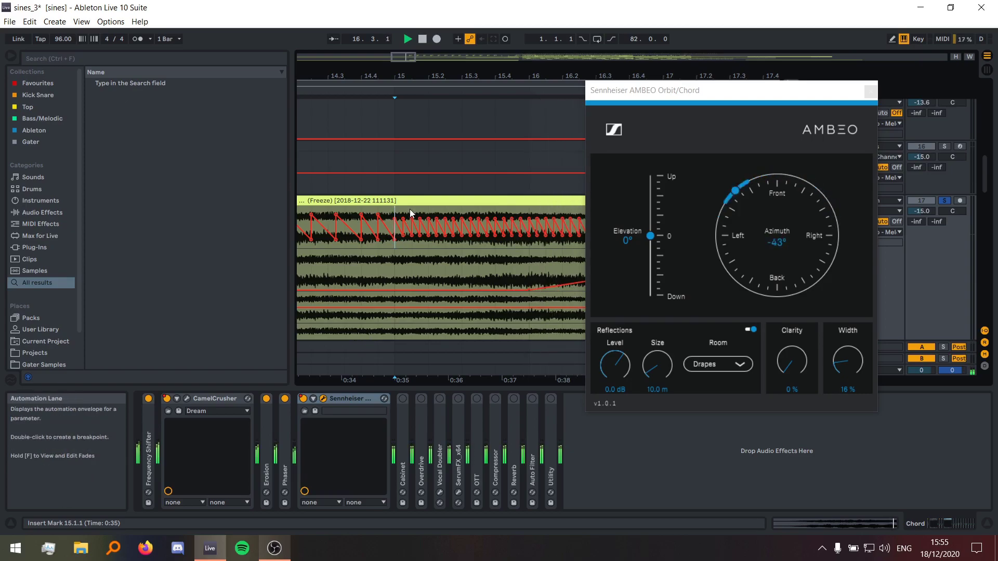
click(870, 91)
- Unfold the Cabinet, switch it on, show its Dry/Wet automation and play from 14.3.1
double_click(403, 458)
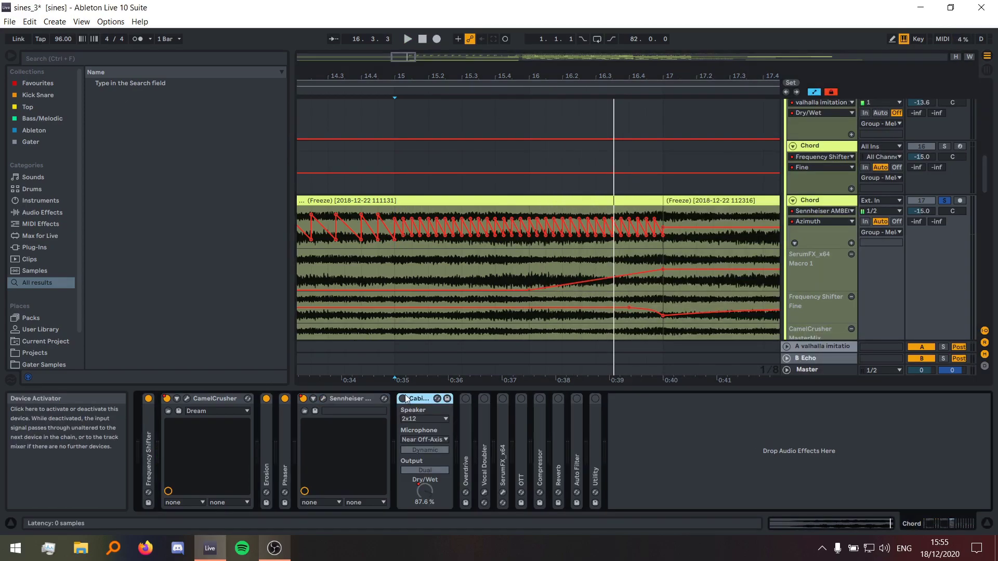
click(425, 490)
scroll(499, 269, down, 5)
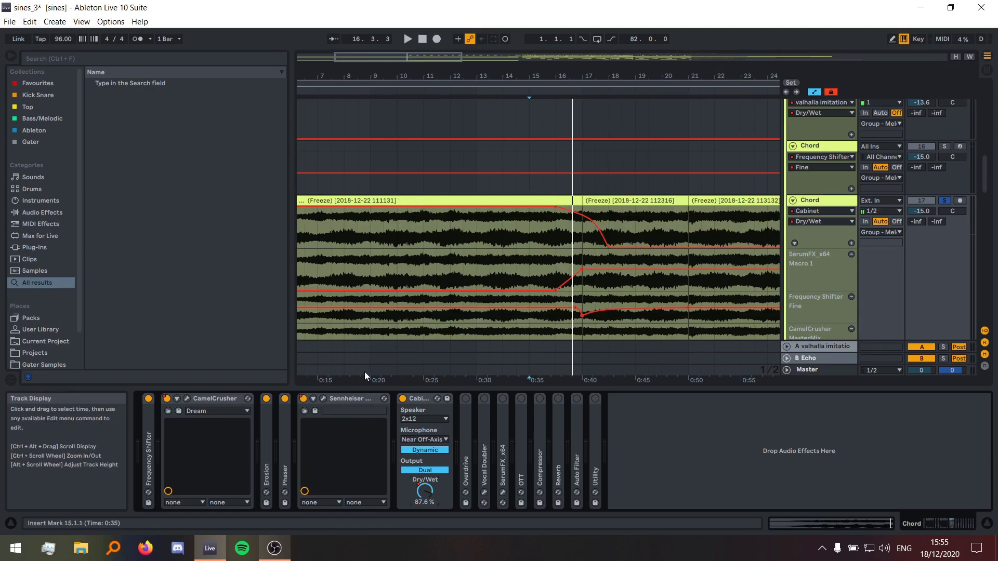
click(372, 239)
key(space)
click(519, 229)
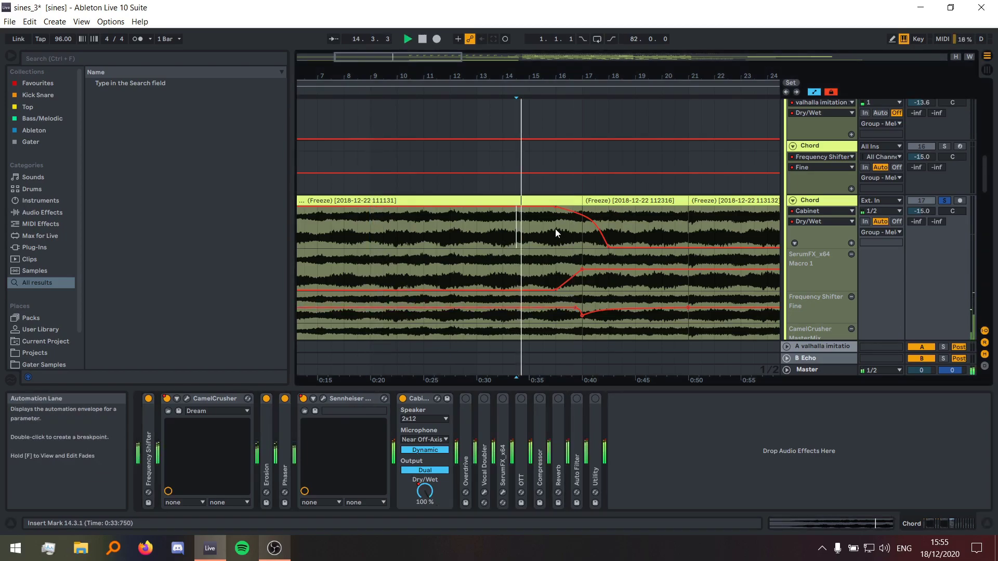
- Compare the passage from 14.3.1 with the Cabinet switched off and on again
click(402, 399)
key(space)
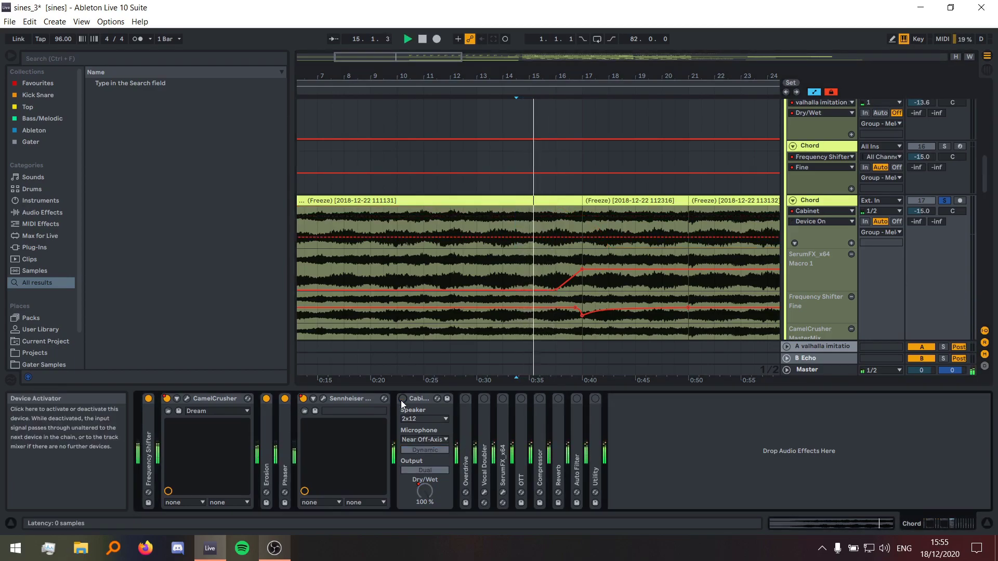
click(402, 398)
key(space)
key(space)
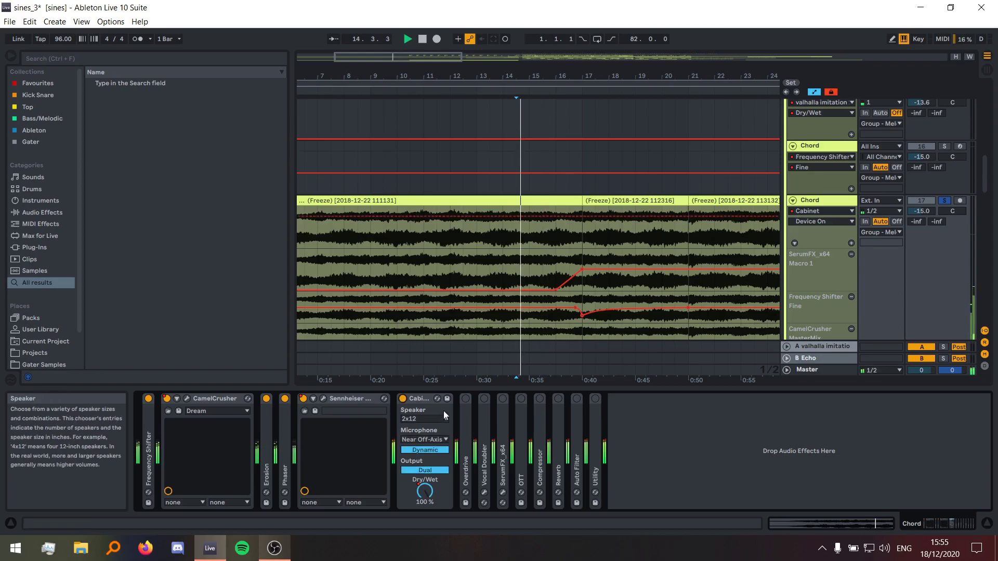
- Unfold the Overdrive and switch it on, and fold the Cabinet
double_click(466, 420)
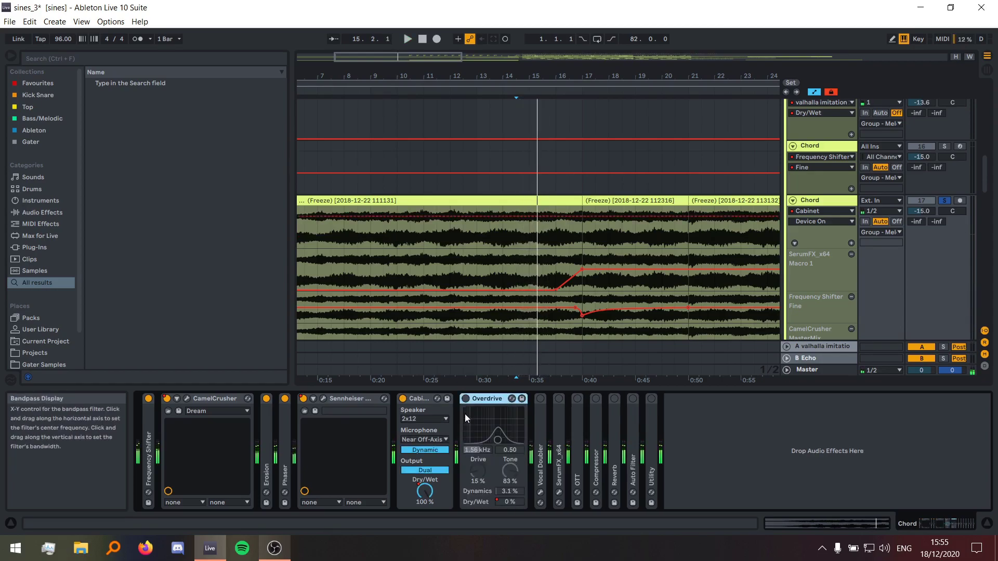
click(465, 399)
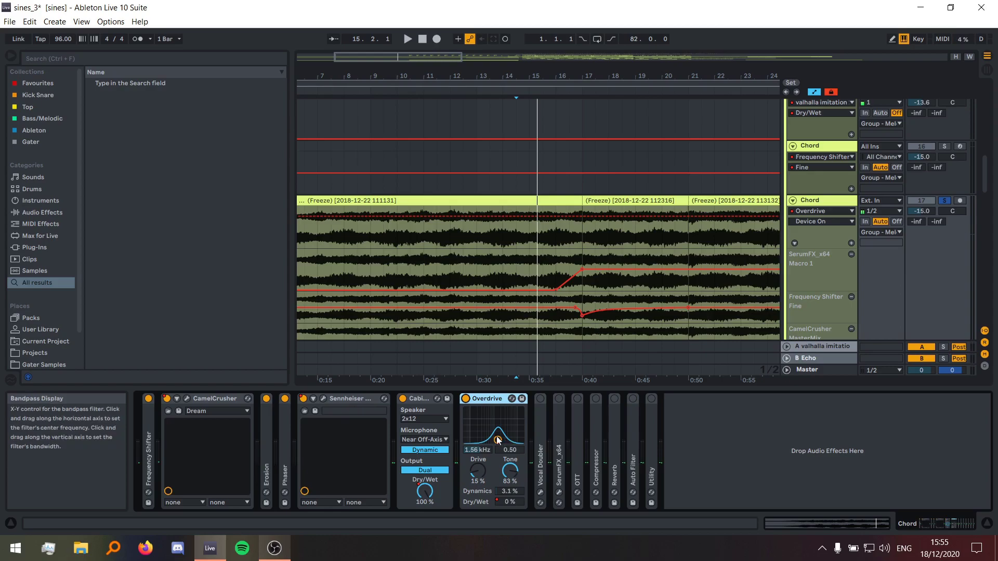
double_click(425, 398)
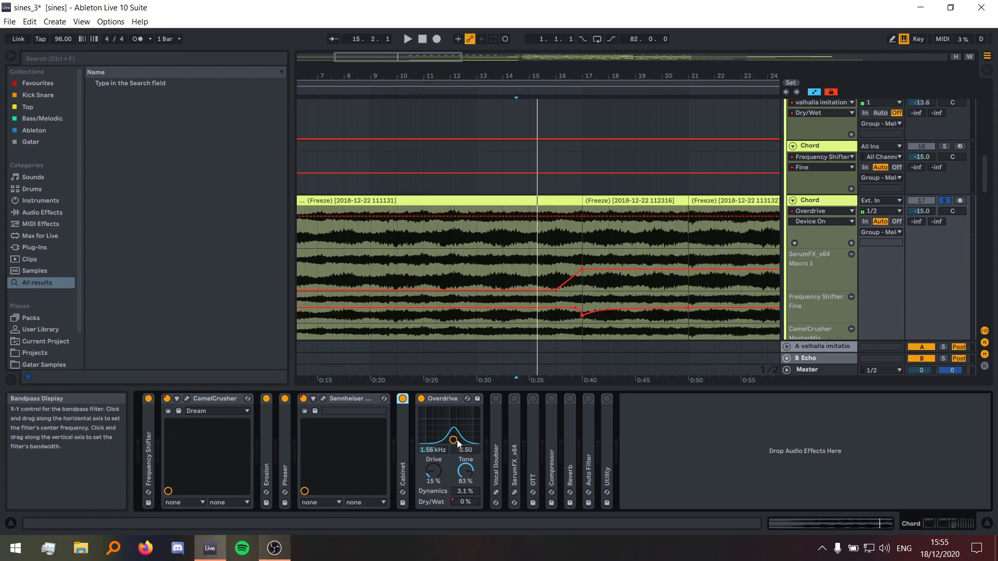
drag(469, 438, 453, 439)
- Play from 14.3.1 with the Overdrive on and show its Dry/Wet automation around bar 17
key(space)
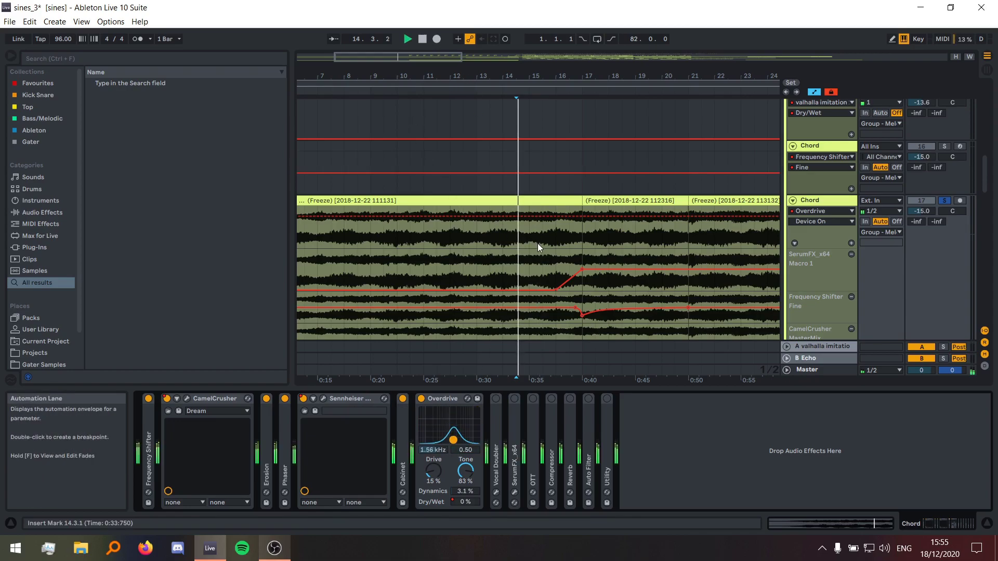
click(464, 501)
scroll(509, 247, right, 6)
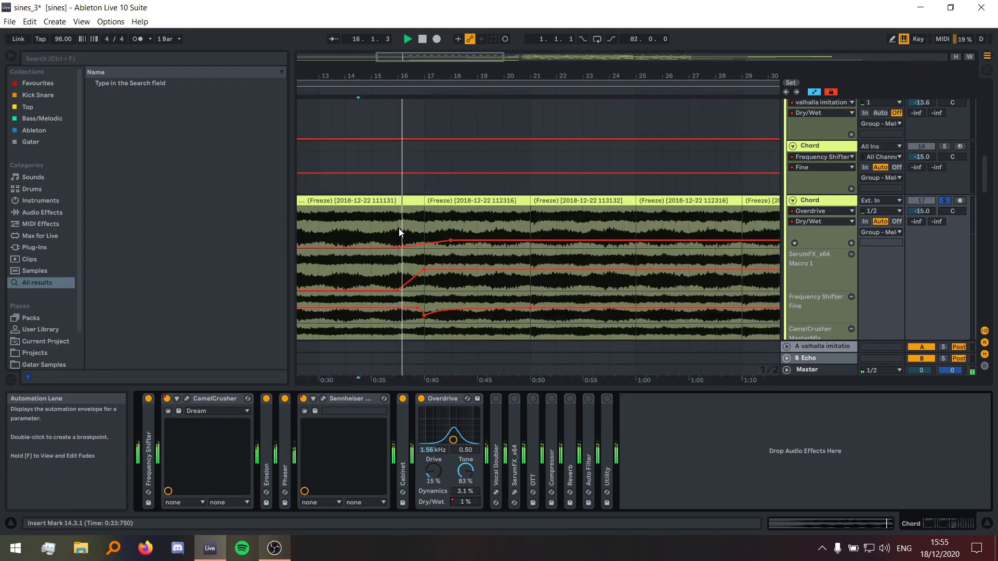
- Play from 17.1.1 while trying other Overdrive Dry/Wet amounts, and re-enable its automation
drag(400, 227, 421, 229)
click(425, 227)
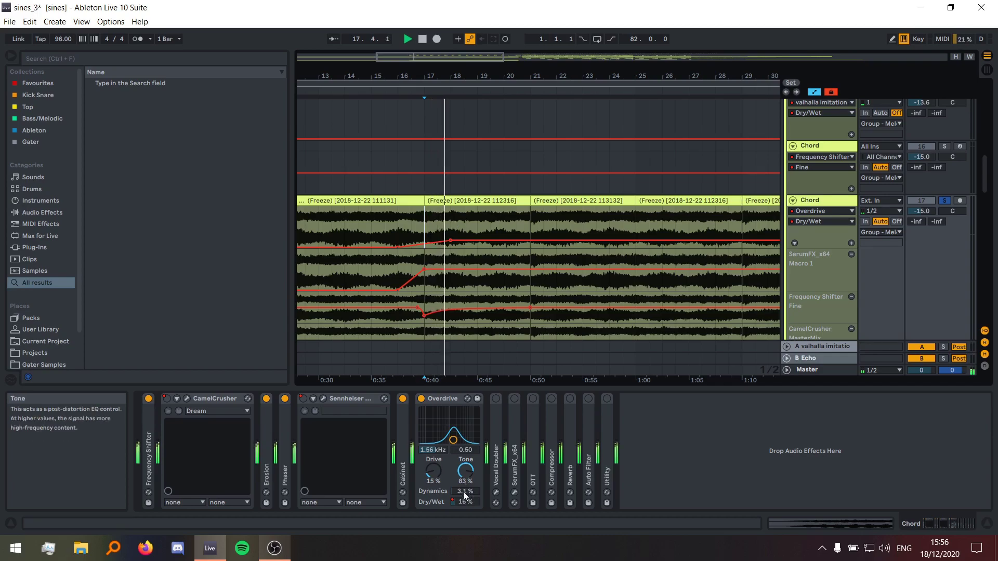
drag(464, 502, 464, 450)
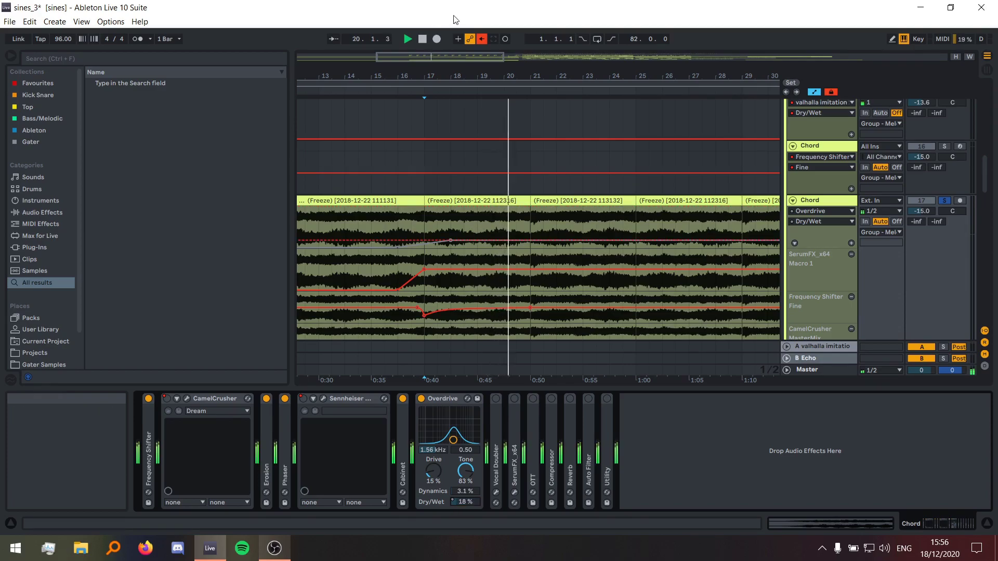
click(482, 39)
- Open the Vocal Doubler and switch it on, show its Amount automation and play from 18.1.1
double_click(497, 435)
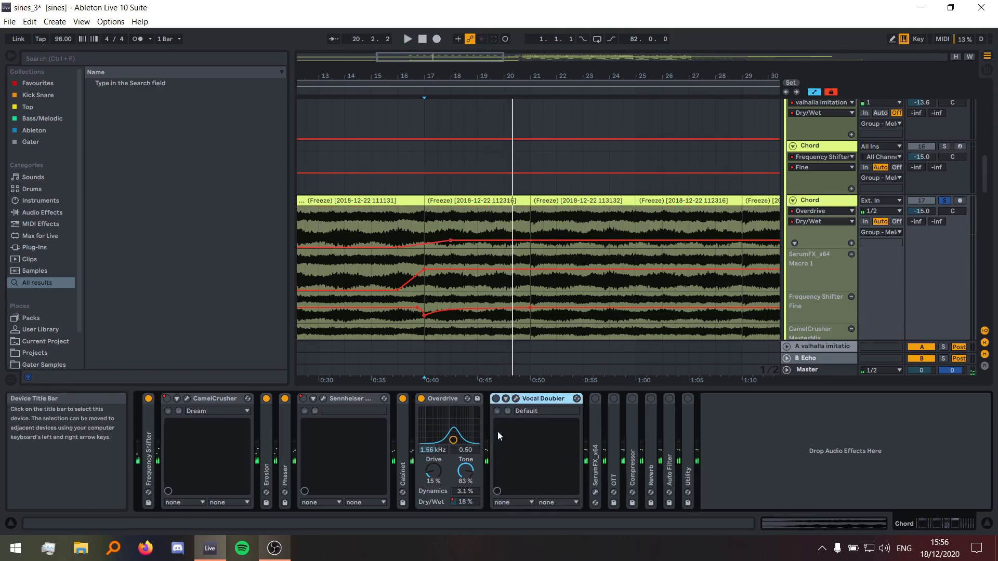
click(516, 400)
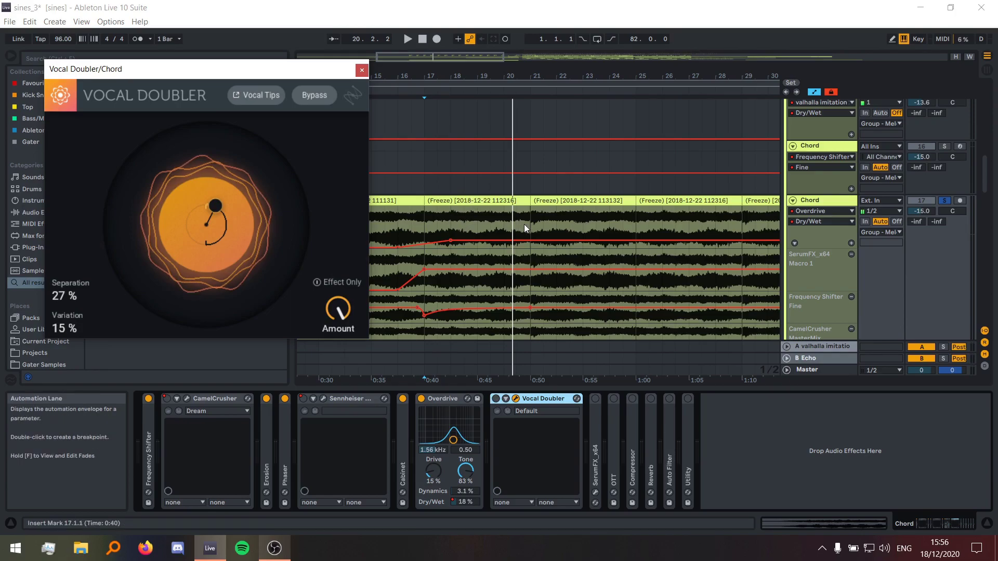
key(space)
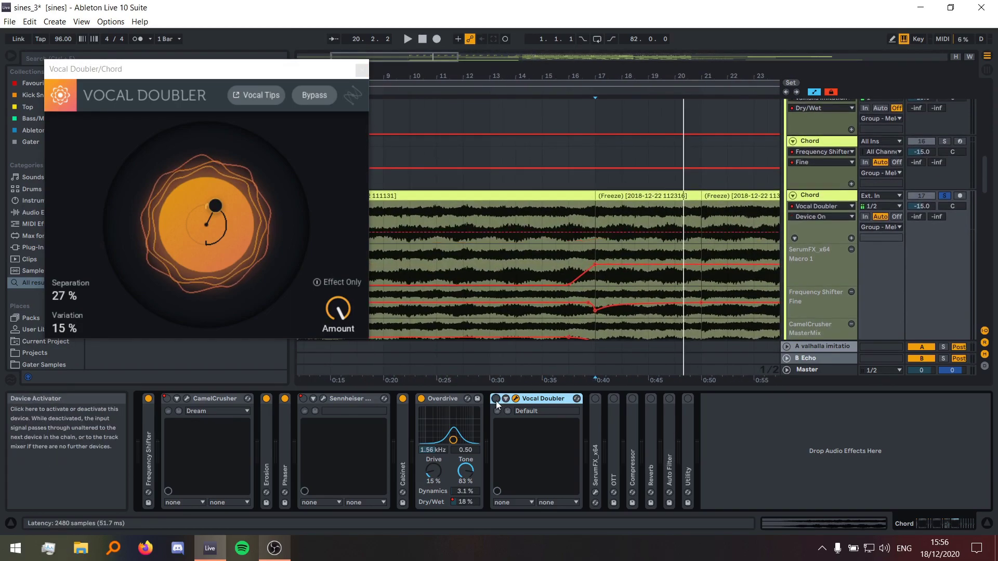
drag(338, 311, 596, 202)
click(622, 223)
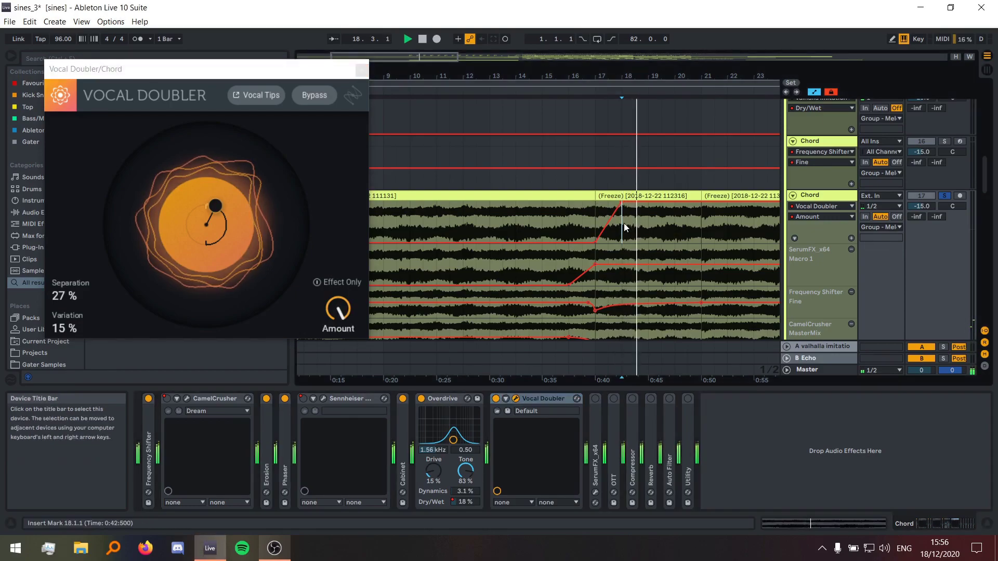
- Compare the chord with the Vocal Doubler off and on, and move its window clear of the browser
click(497, 399)
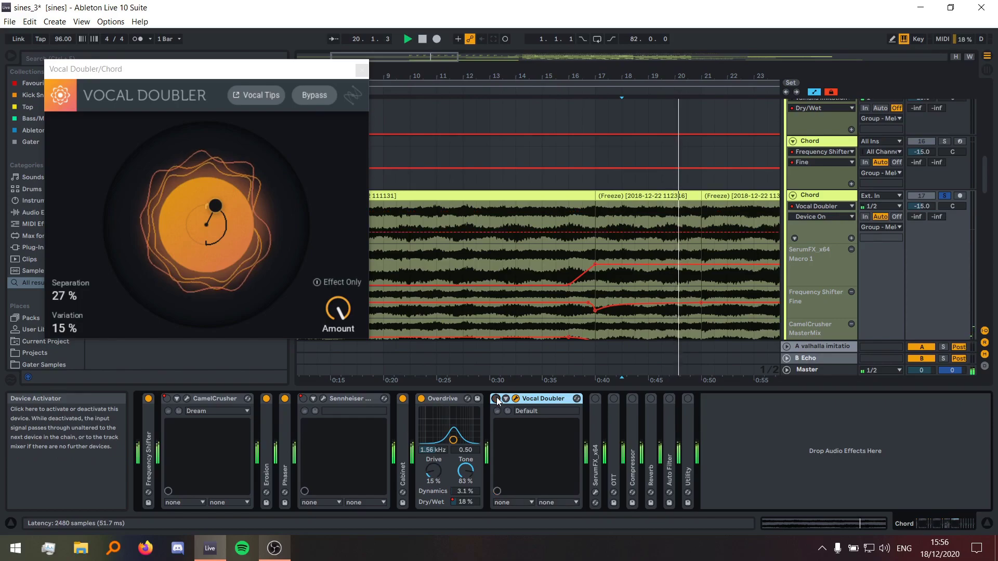
key(space)
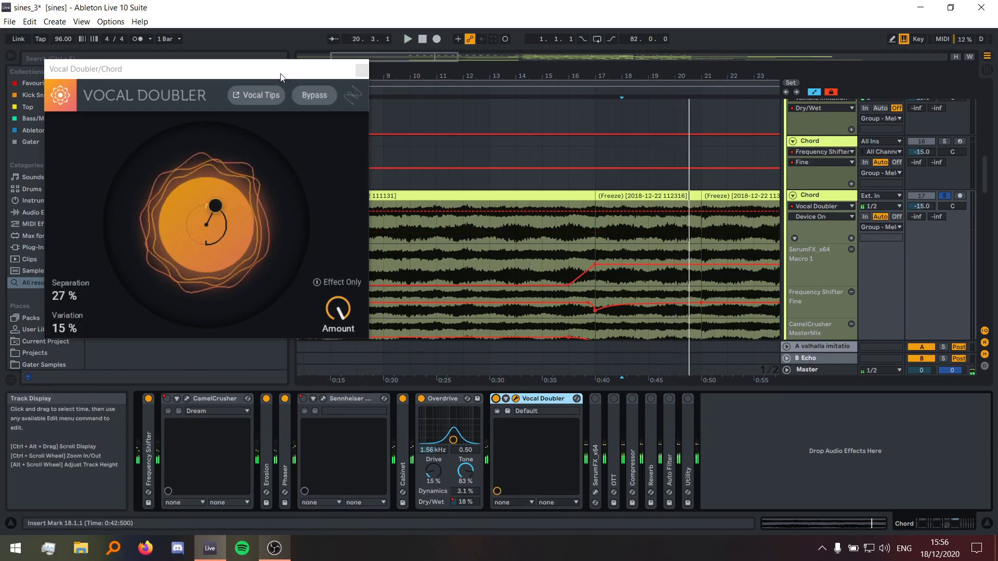
drag(207, 68, 233, 67)
drag(318, 67, 518, 94)
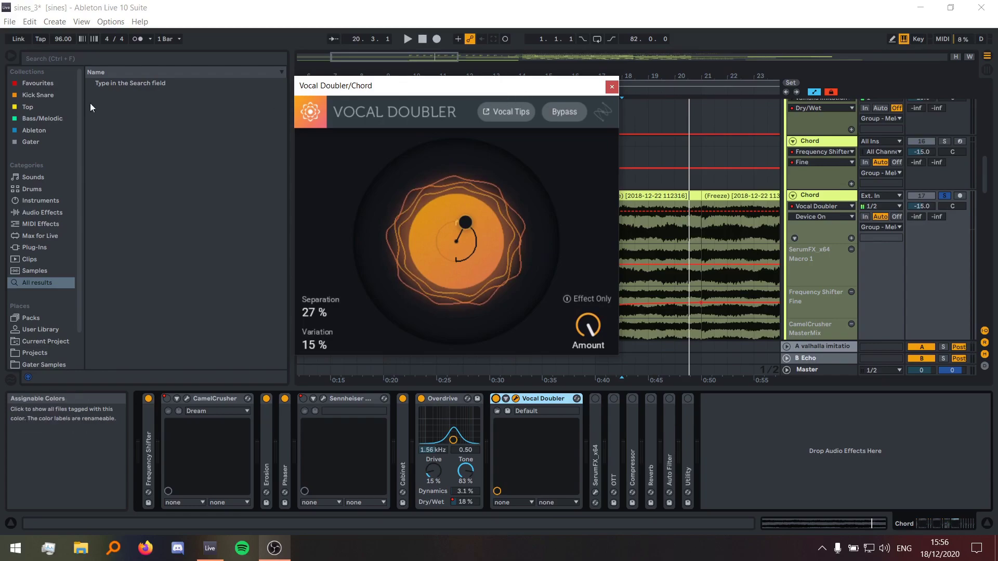
- Browse the Favourites collection for a comparable effect and select Ensemble
click(57, 83)
scroll(164, 301, down, 5)
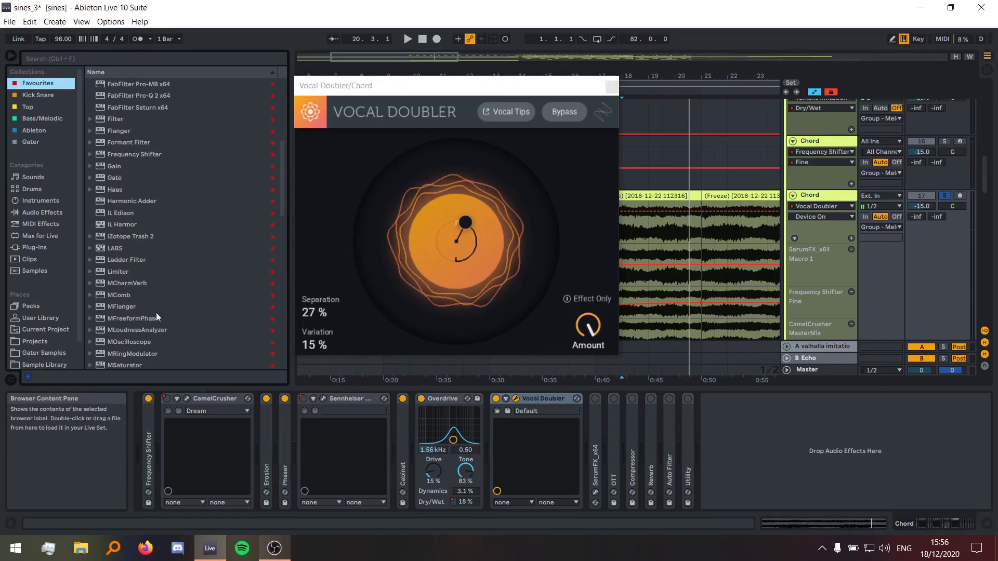
scroll(153, 323, up, 10)
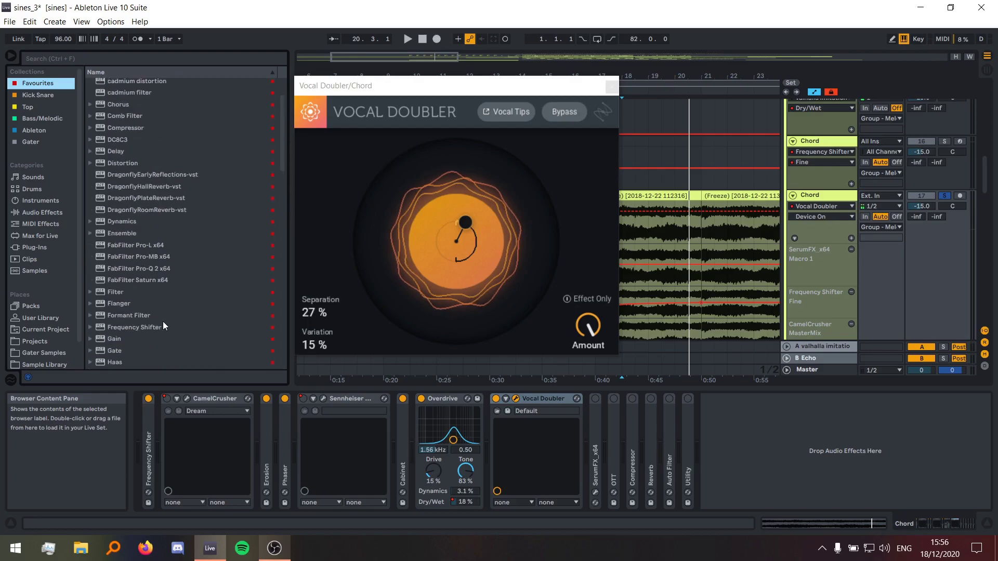
scroll(157, 263, down, 2)
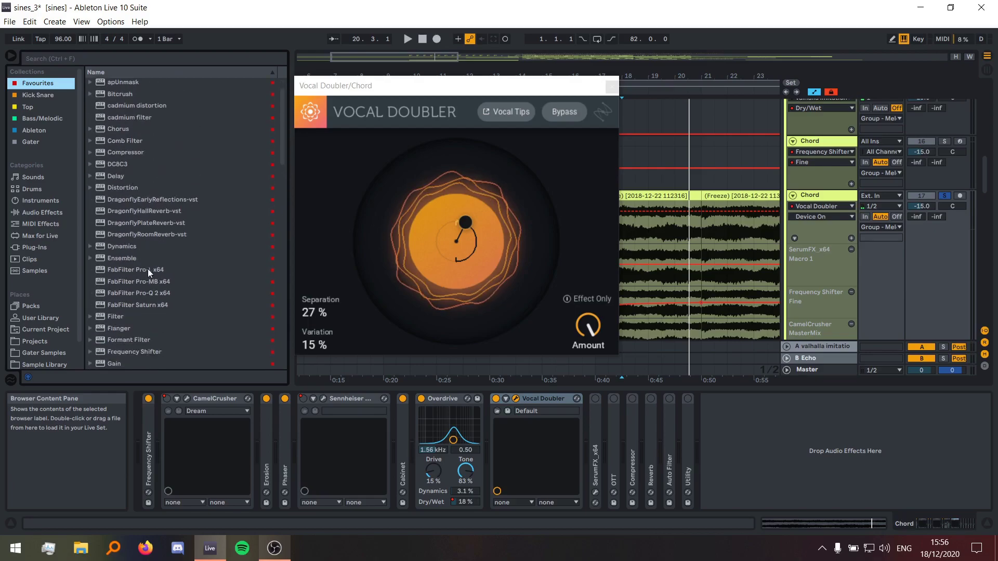
click(117, 234)
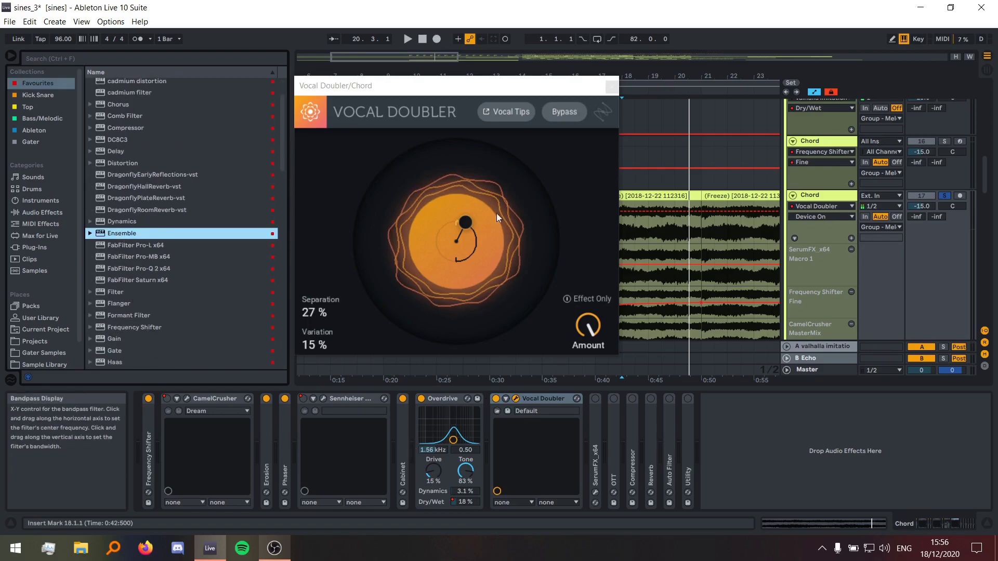
- Close the Vocal Doubler window and place the insert marker at 19.1.1 on Chord track 17
click(613, 86)
click(583, 236)
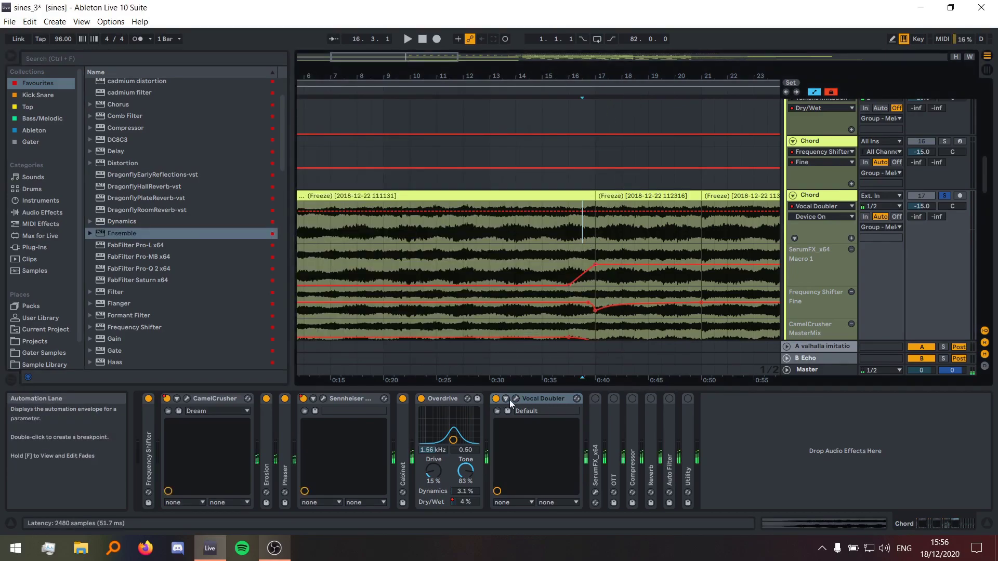
scroll(394, 230, right, 5)
click(394, 229)
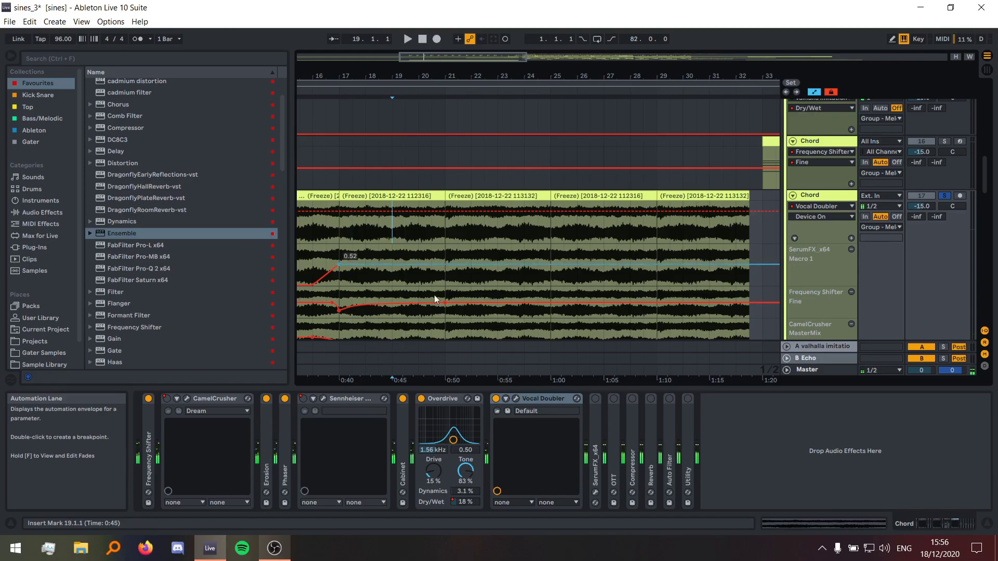
- Unfold SerumFX and switch it on, and examine its effect settings in the plug-in window while playing from 17.1.1
double_click(594, 435)
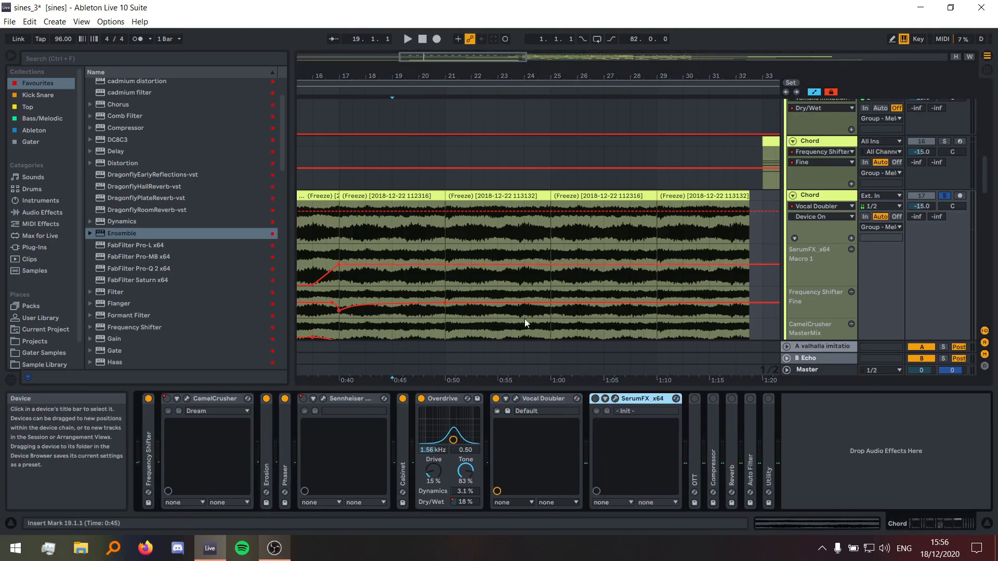
key(space)
scroll(424, 239, down, 3)
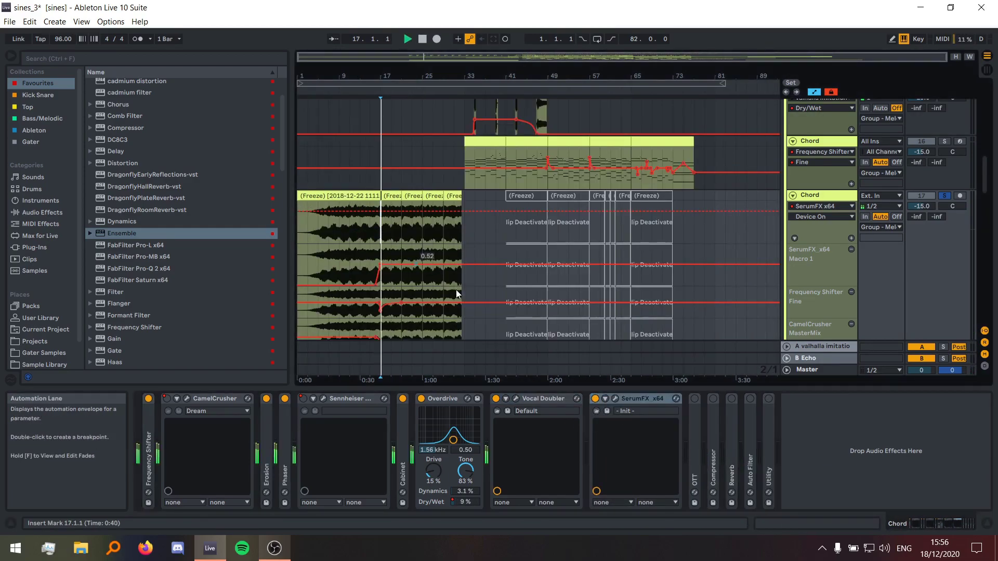
click(616, 398)
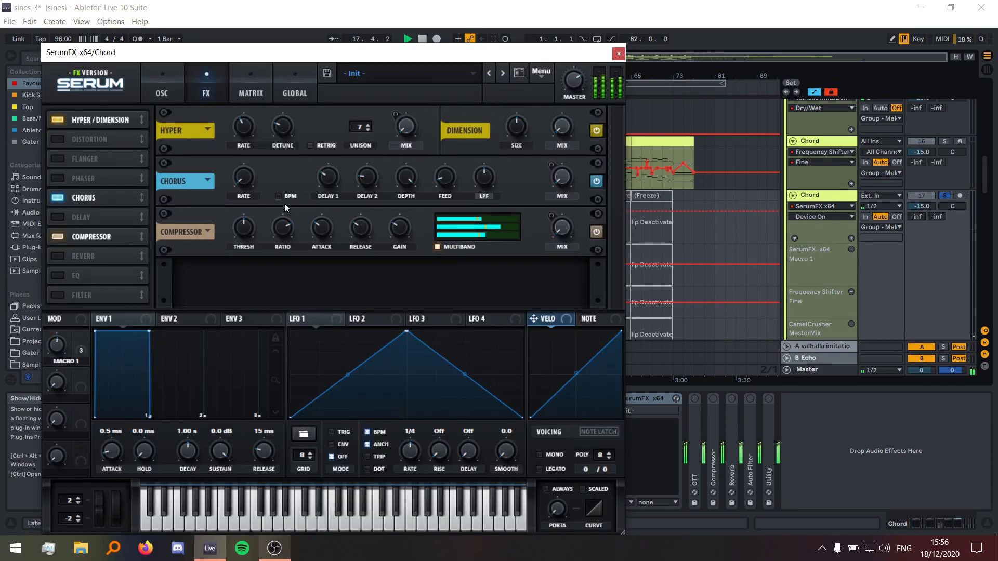
key(space)
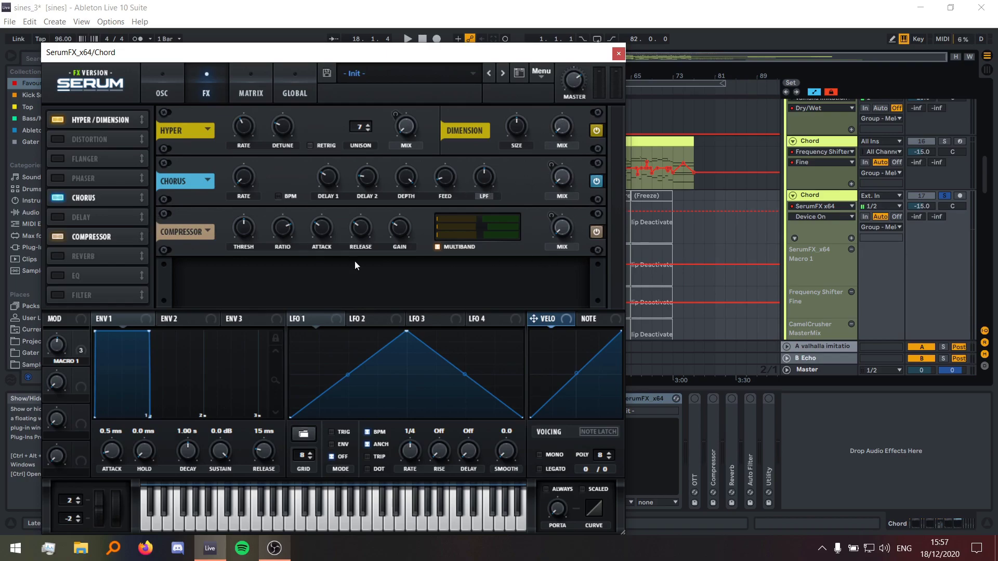
key(space)
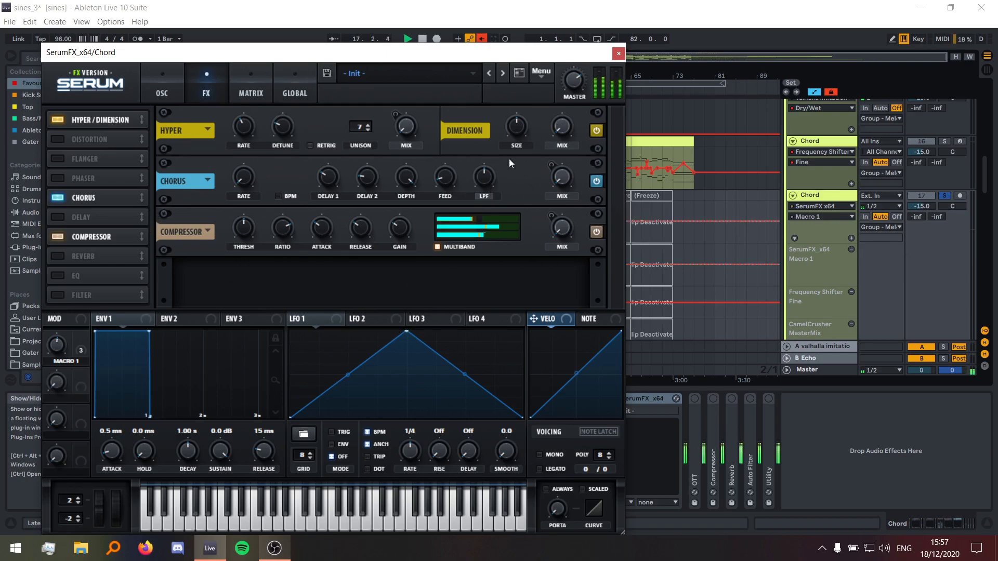
- Close the SerumFX window, inspect its Macro 1 automation around bar 17 and play from 21.1.1
click(618, 53)
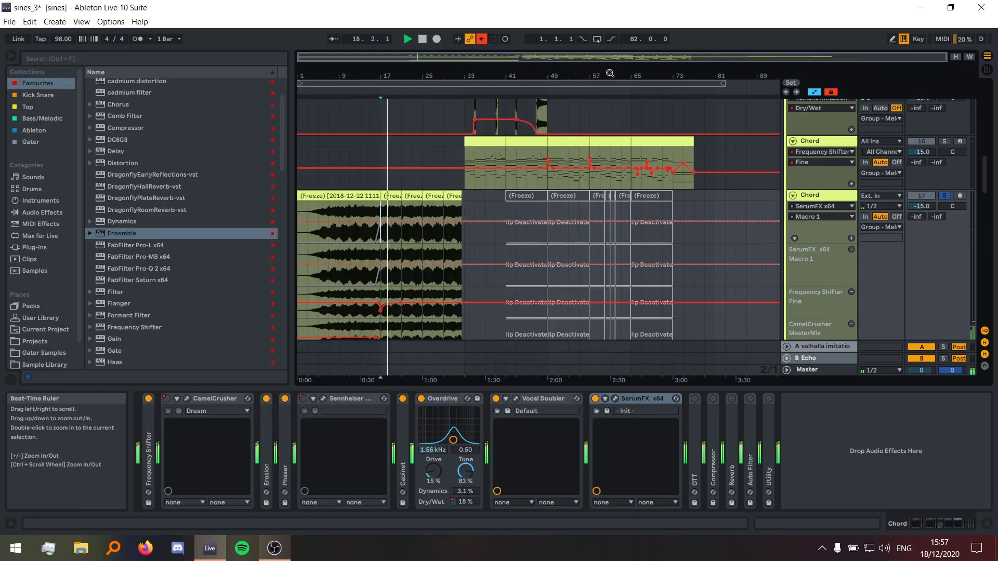
scroll(366, 239, up, 5)
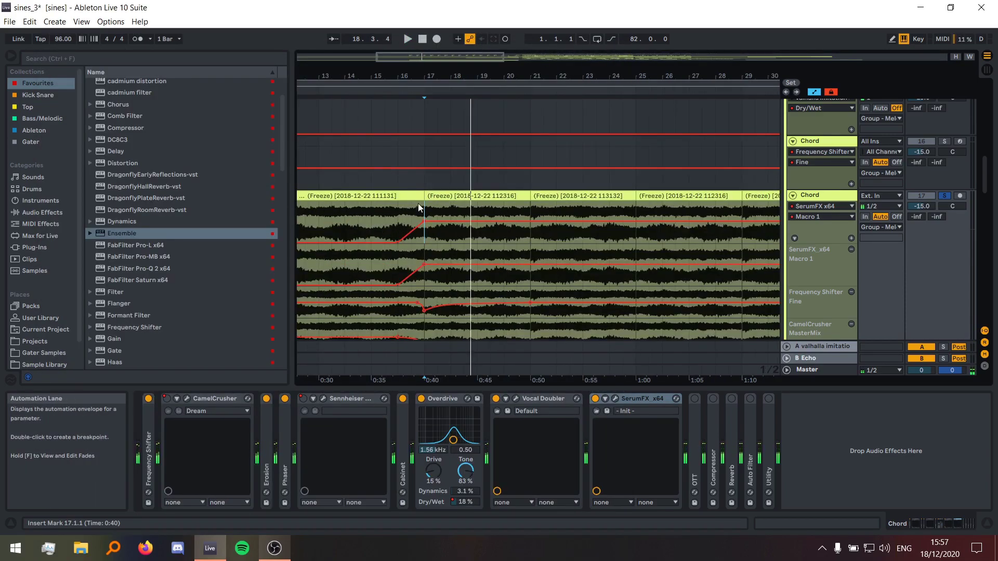
key(space)
click(526, 205)
scroll(457, 222, down, 5)
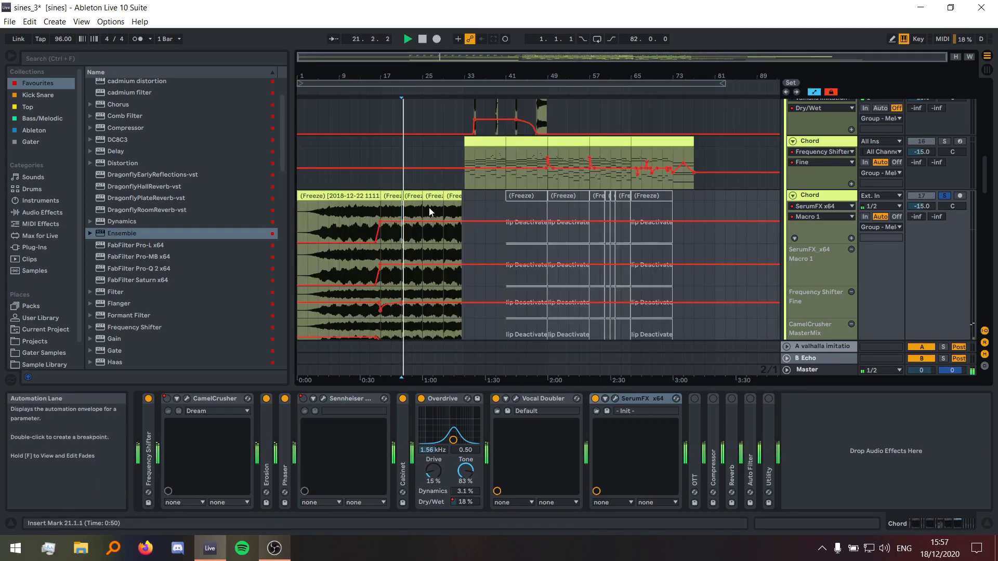
- Compare the chord with SerumFX off and on, and fold the Vocal Doubler and SerumFX devices
click(595, 399)
click(595, 398)
key(space)
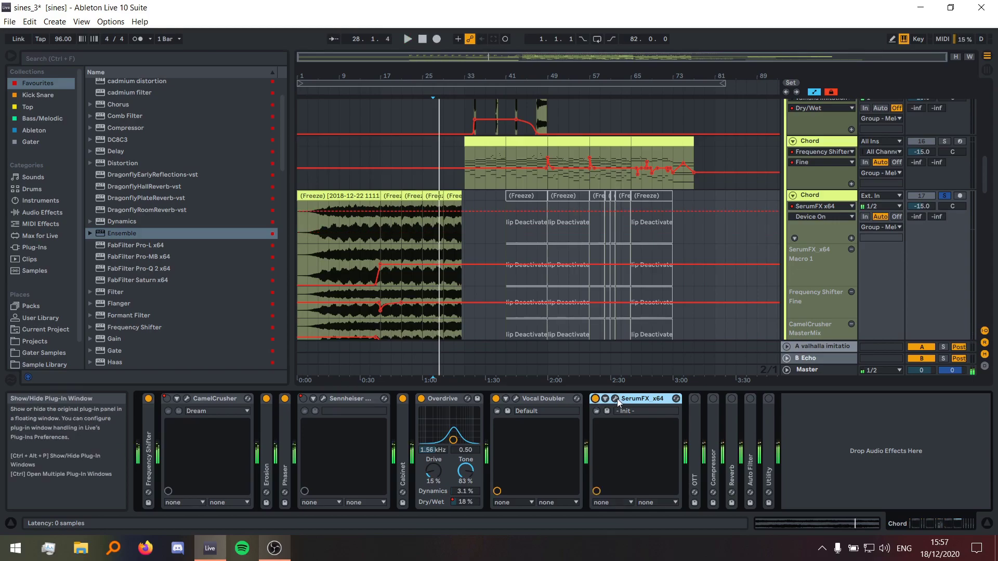
double_click(530, 399)
double_click(537, 395)
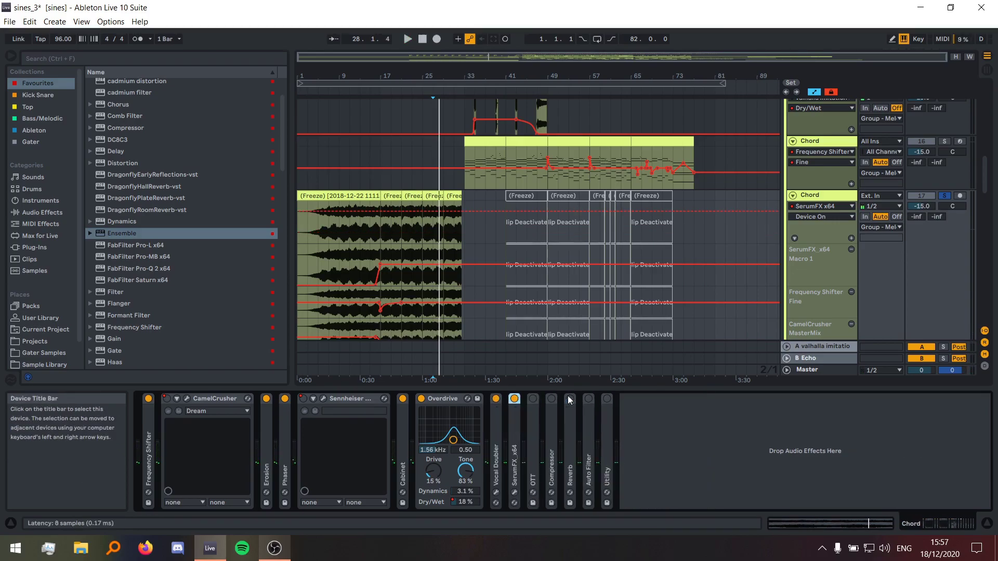
- Unfold OTT and play Chord track 17 from 17.3.1 with OTT switched on
double_click(532, 421)
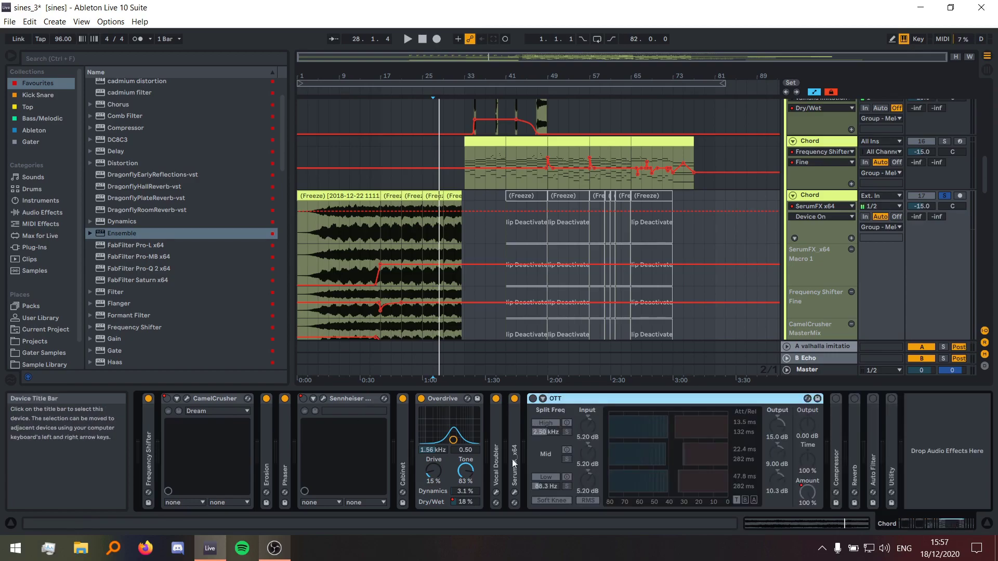
scroll(440, 239, up, 5)
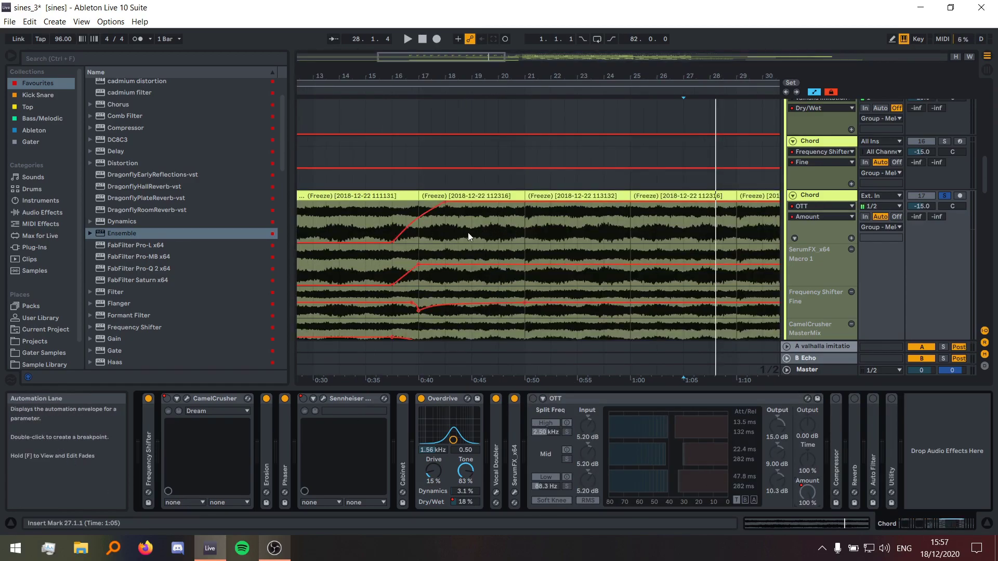
click(428, 235)
key(space)
click(532, 399)
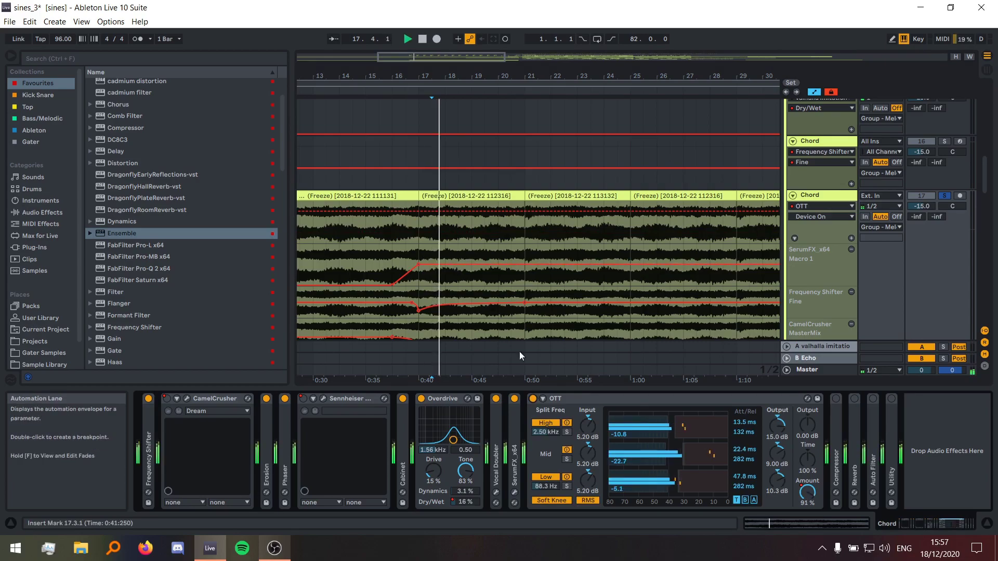
- Show OTT's Amount automation and play through its rise from 16.1.1
click(805, 488)
click(391, 214)
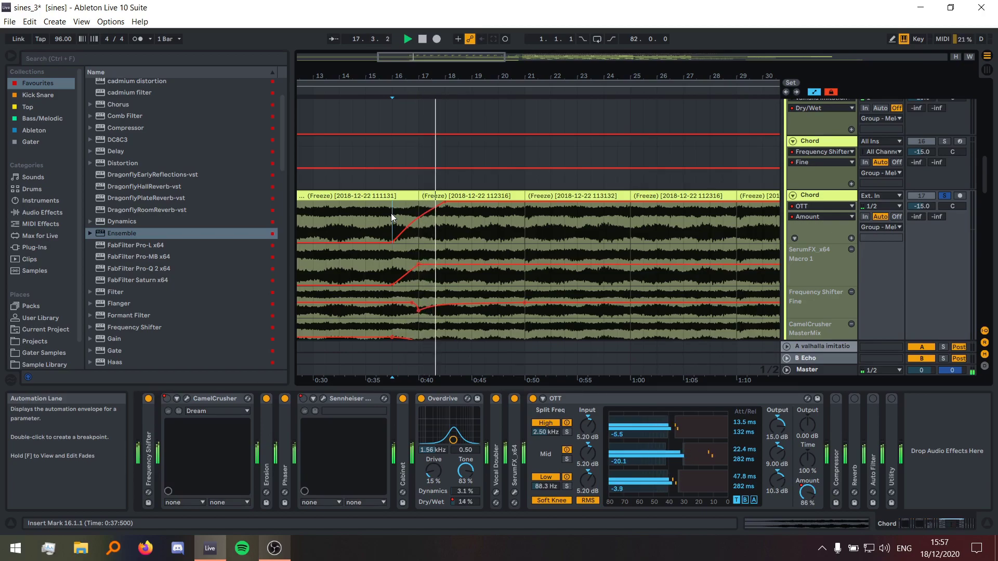
key(minus)
key(minus)
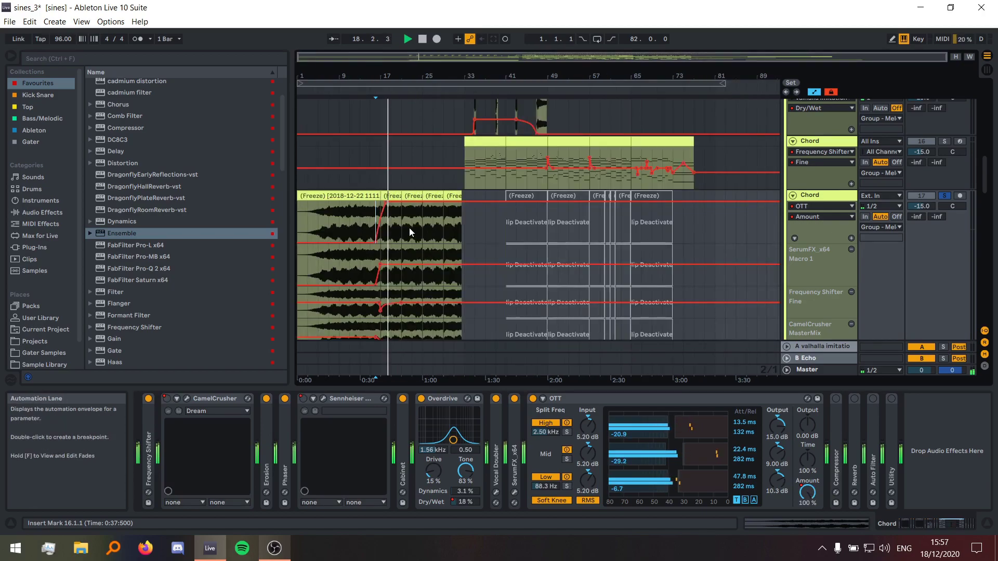
key(space)
- Fold OTT, unfold the Compressor and switch it on, and play from 13.1.1
double_click(836, 398)
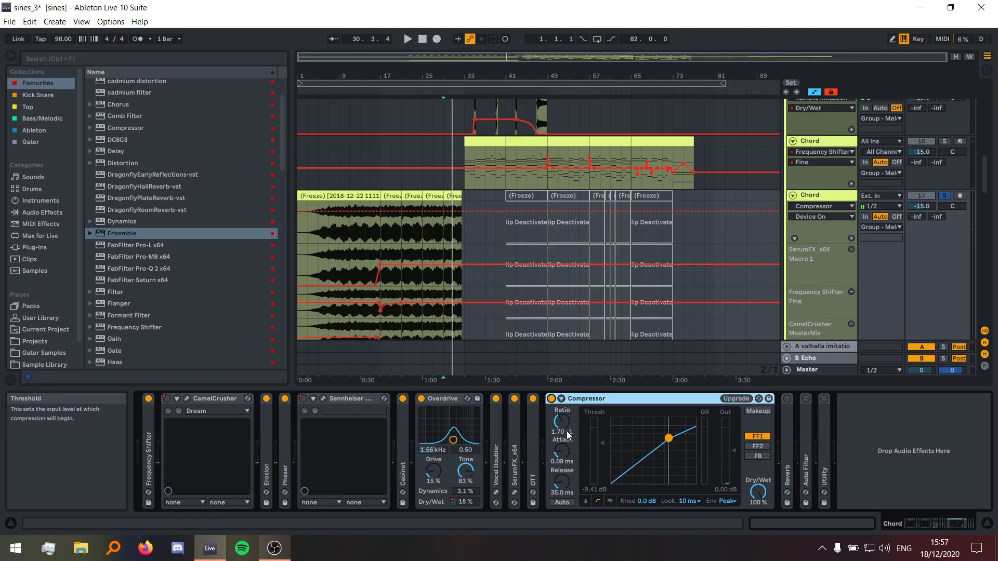
click(362, 228)
key(space)
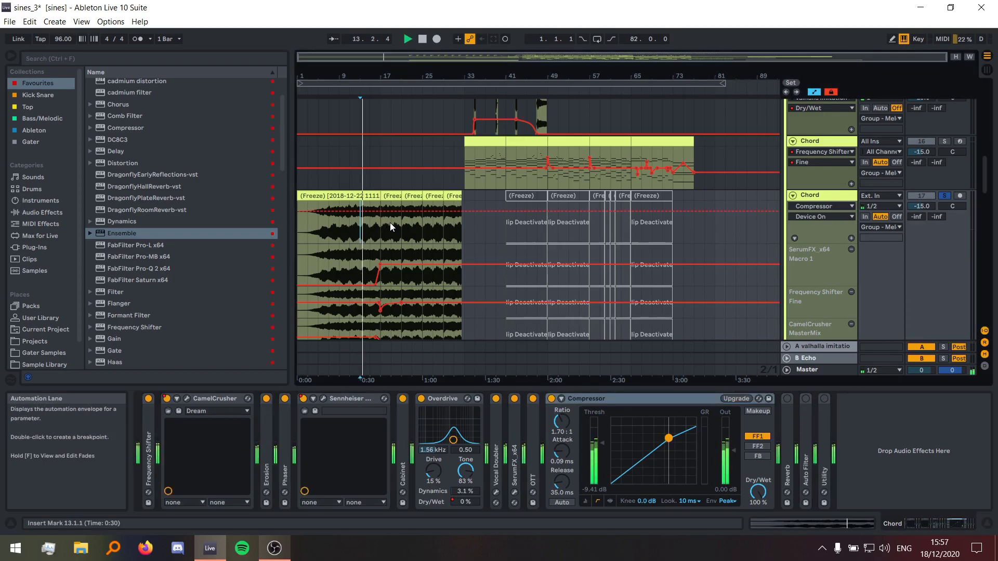
- Audition the section before bar 17 from 14.3.1, 15.1.1 and 13.3.1 to hear the Compressor's effect
key(space)
key(plus)
key(plus)
click(361, 228)
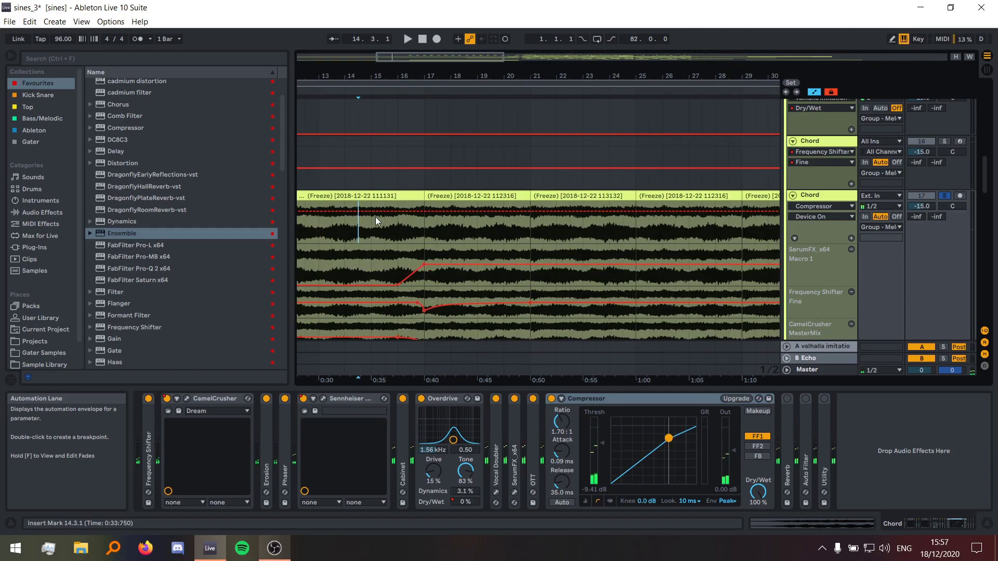
key(space)
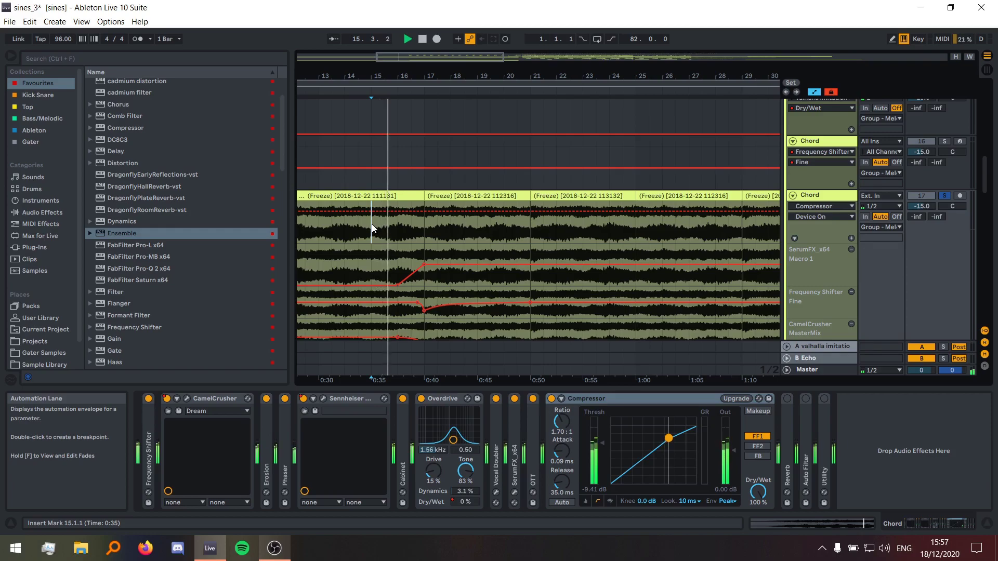
click(336, 223)
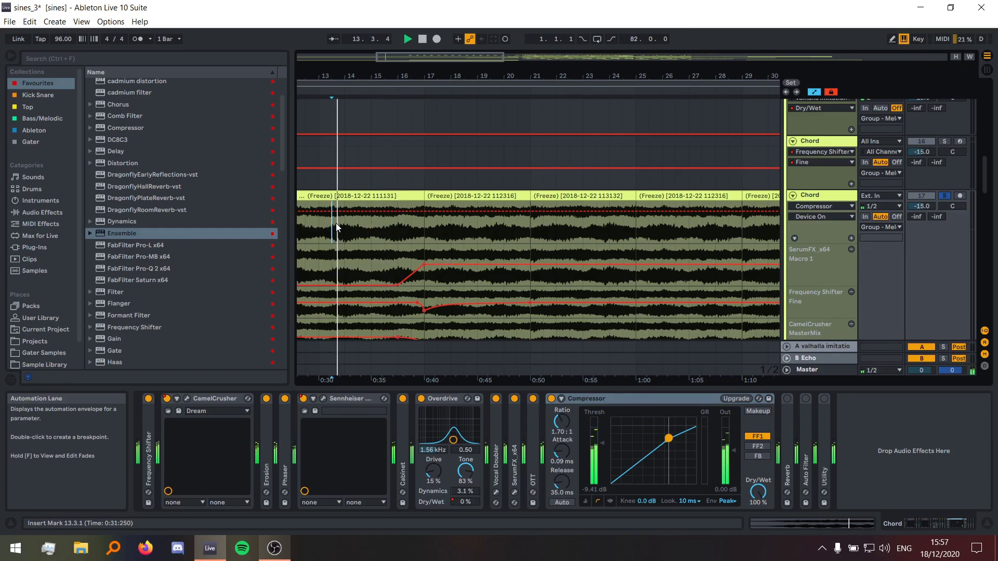
key(space)
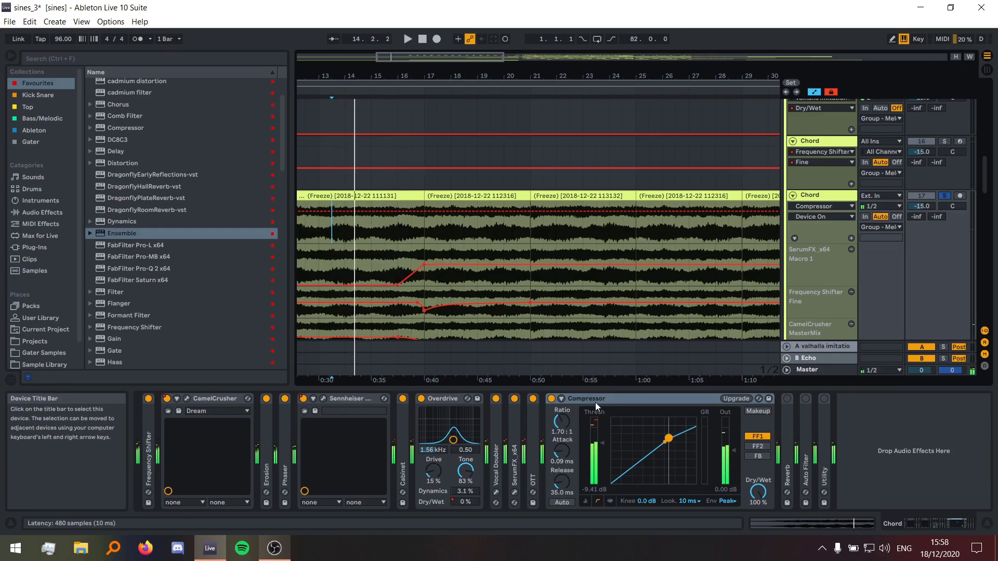
- Fold the Compressor, unfold the Reverb and switch it on, and show its Dry/Wet automation
key(Right)
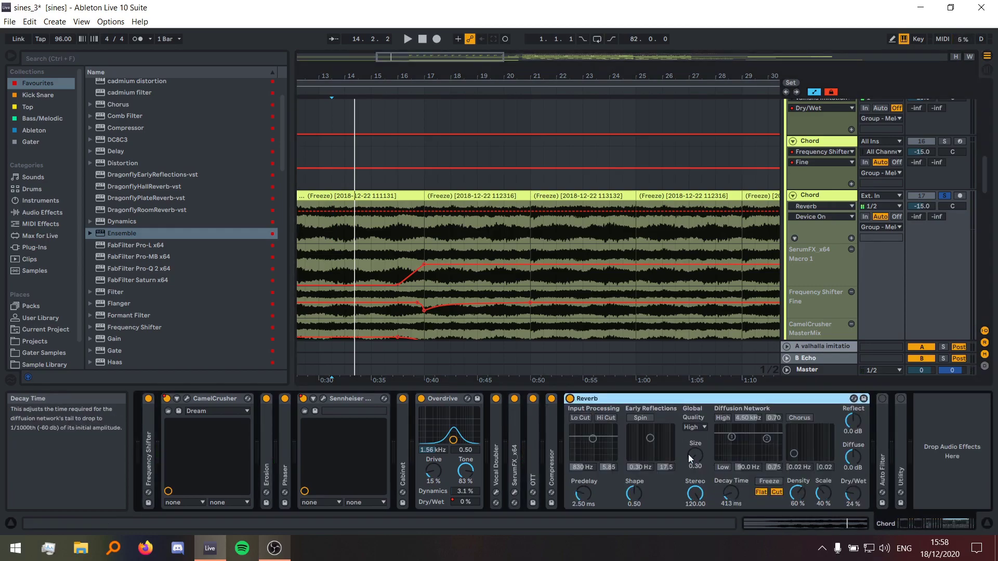
click(847, 498)
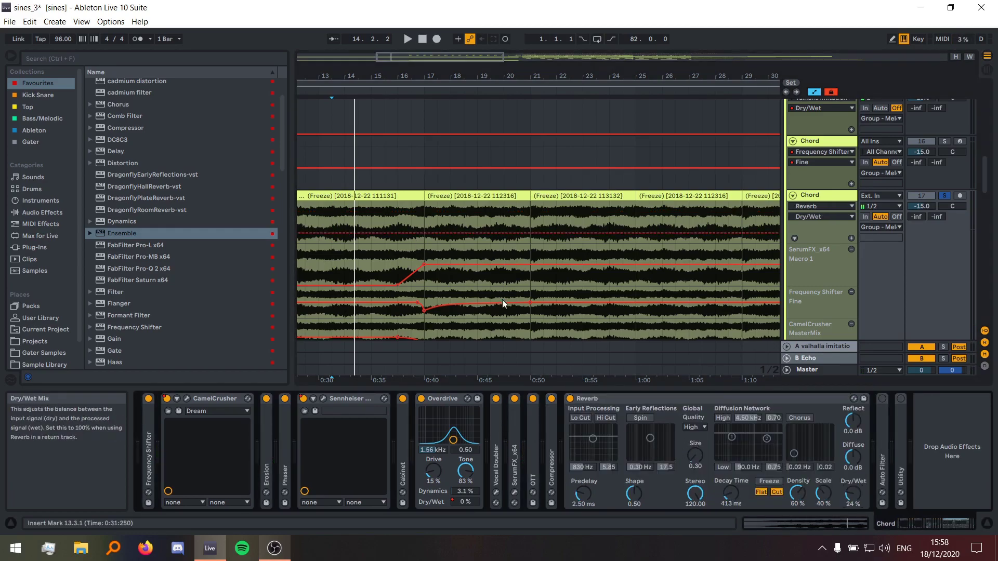
click(371, 218)
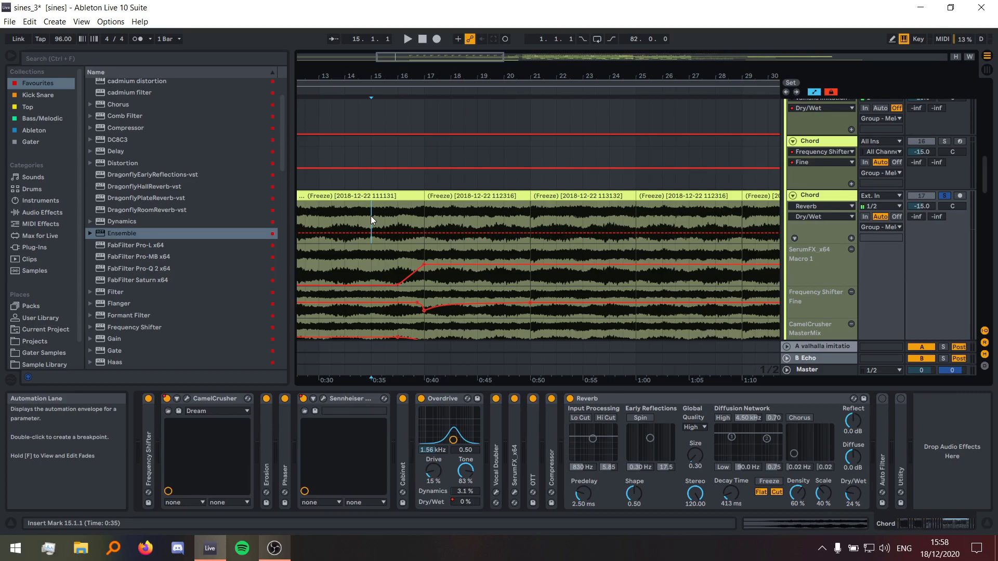
- Look over the Chord track's other automation lanes and place the insert marker at 17.1.1
scroll(415, 216, down, 6)
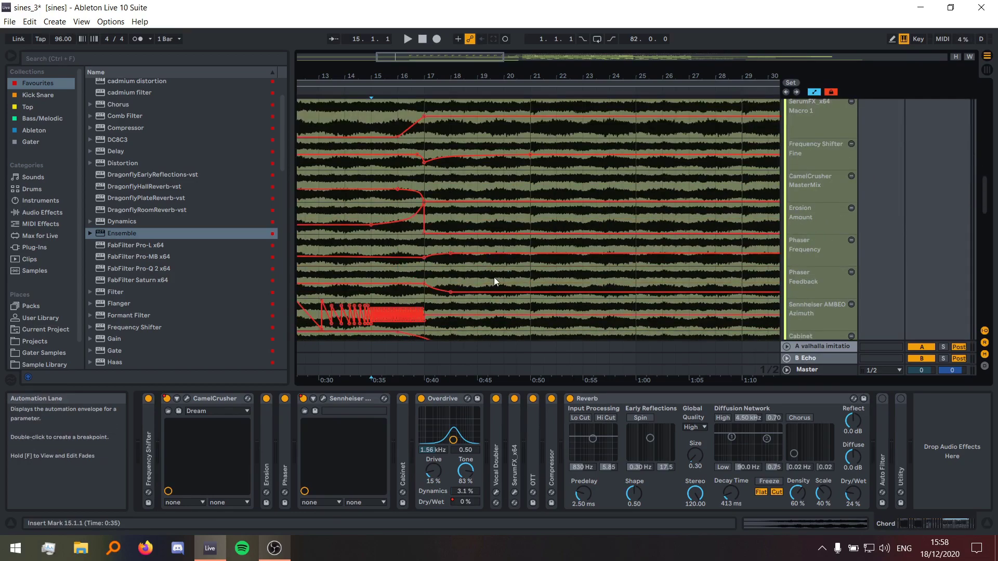
scroll(399, 254, up, 6)
click(423, 168)
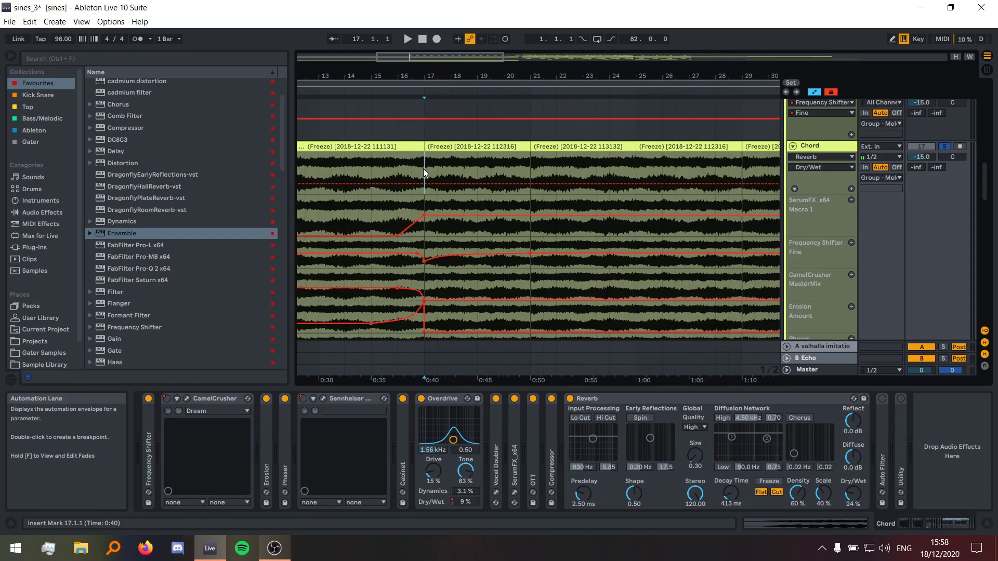
- Play the Chord track from 17.1.1 and toggle the Reverb to compare the sound with and without it
key(space)
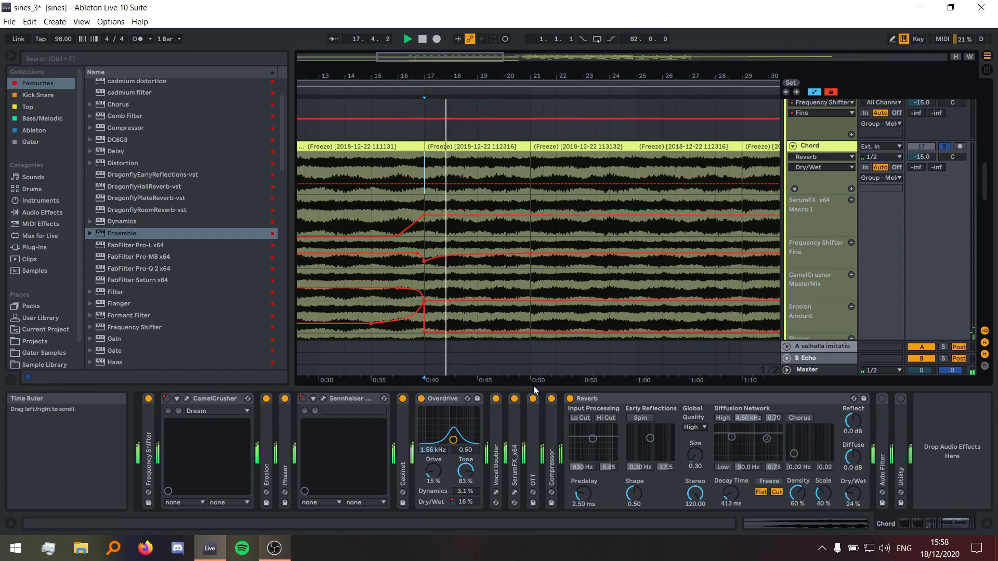
click(570, 399)
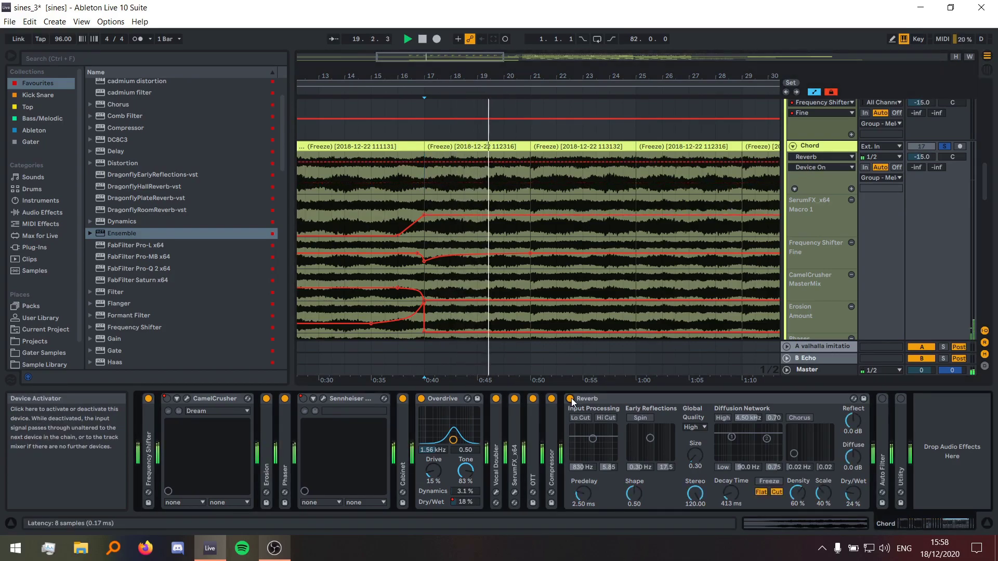
key(space)
key(ctrl+z)
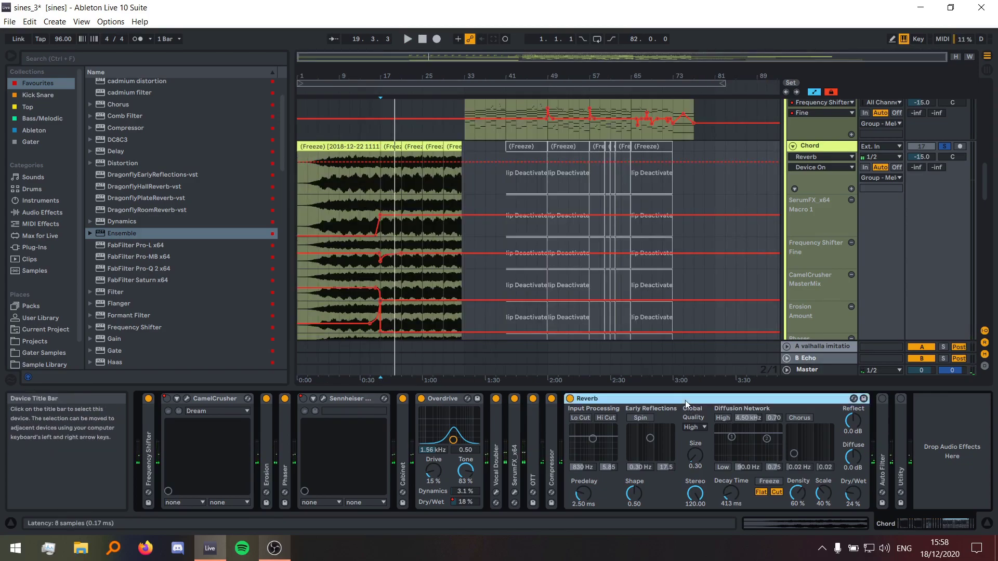
- Fold the Reverb, unfold the Auto Filter and switch it on, and show its Frequency automation
double_click(685, 399)
click(589, 398)
double_click(592, 426)
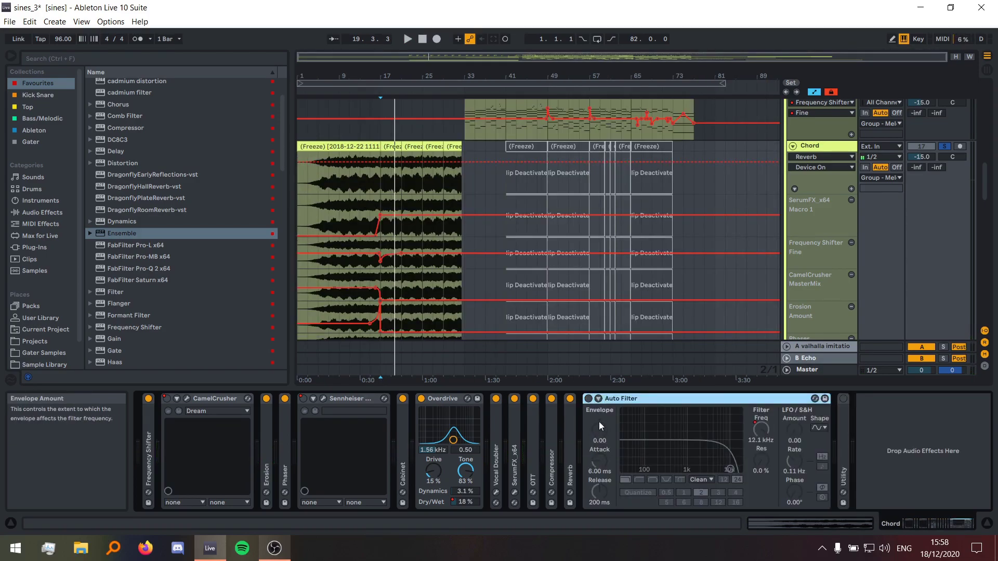
- Audition the Auto Filter's Frequency sweep from 29.1.1 and highlight its automation from 17.1.1 to 31.1.1
click(385, 178)
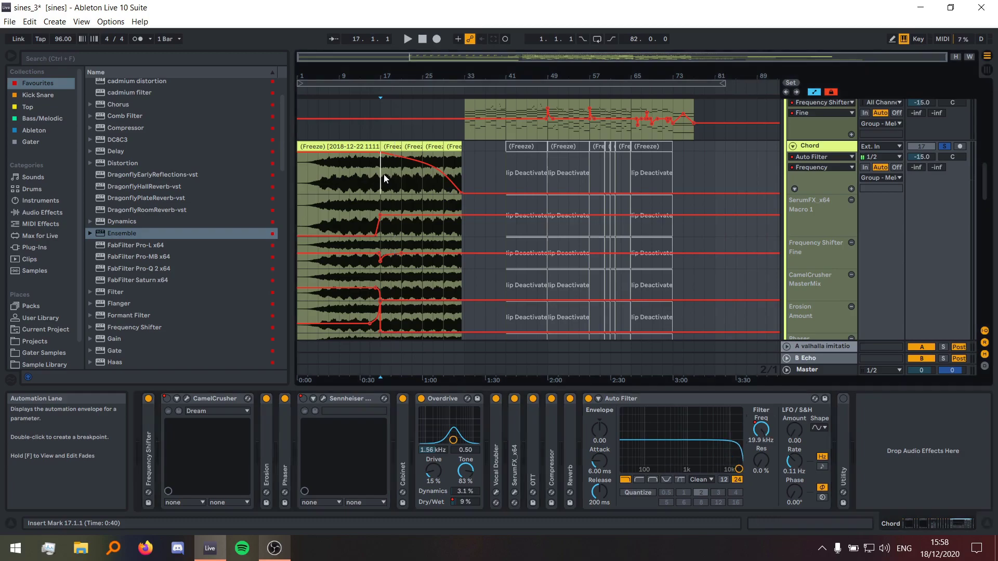
scroll(436, 182, up, 5)
click(487, 186)
key(space)
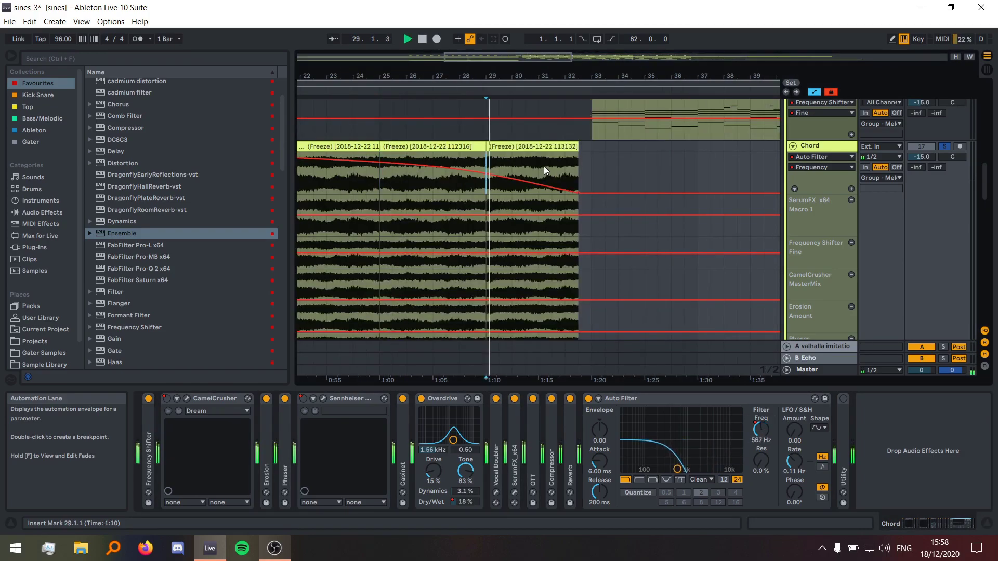
click(542, 164)
scroll(556, 167, down, 5)
key(space)
drag(382, 171, 460, 172)
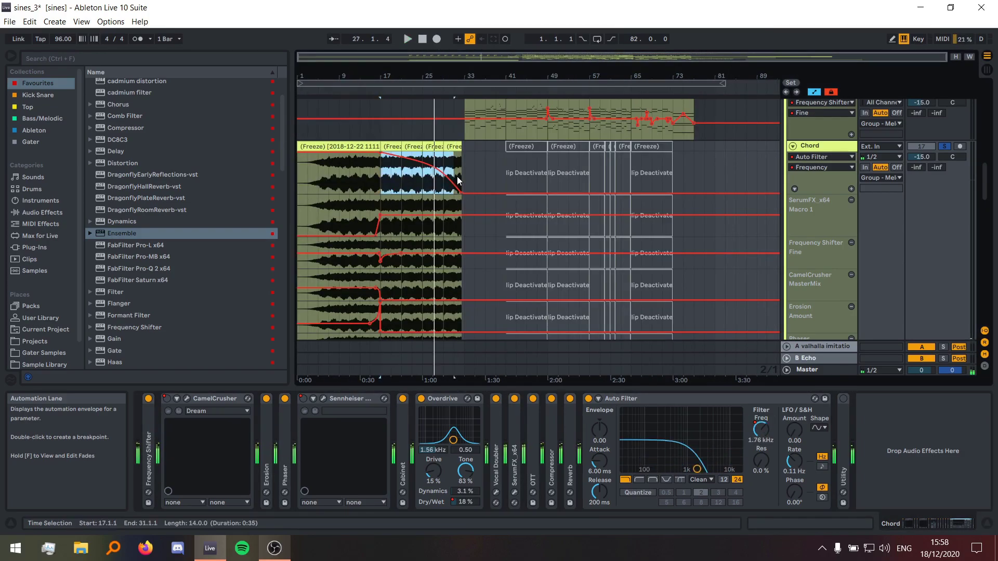
- Solo track 20 Light And Shadow and audition its MIDI clip from 17.1.1 and 25.1.1
scroll(948, 188, down, 5)
click(948, 188)
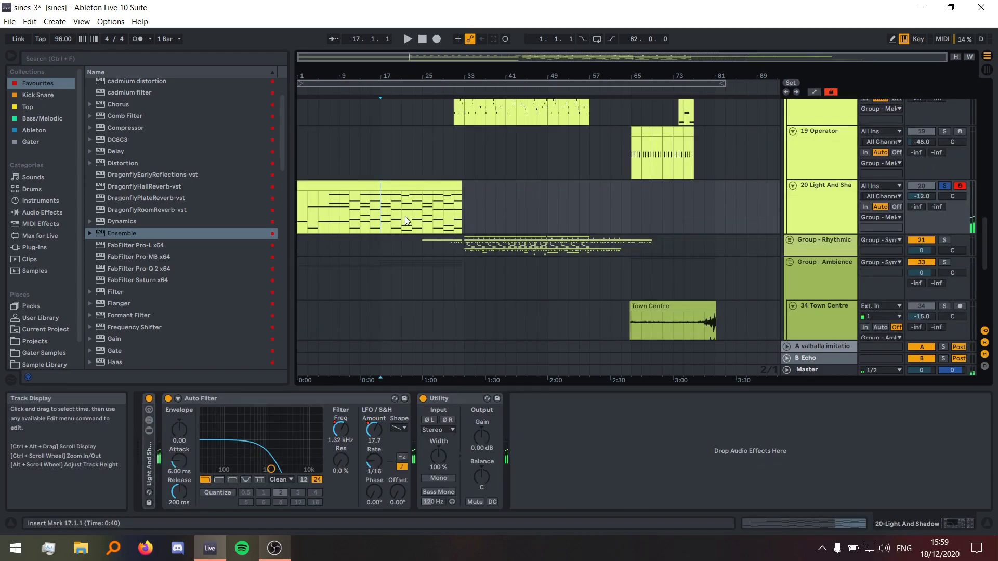
drag(382, 215, 479, 209)
key(space)
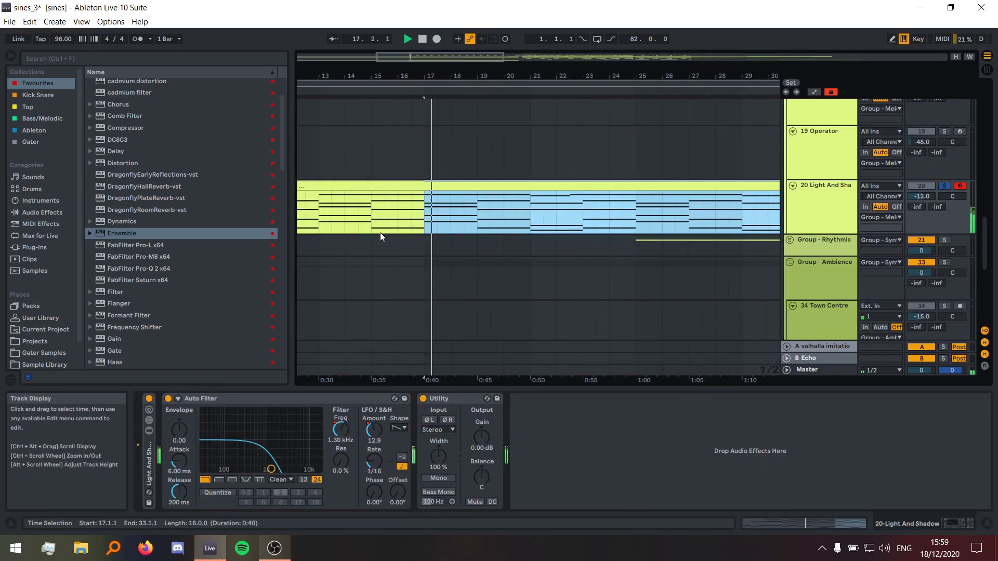
key(z)
click(392, 217)
click(447, 213)
key(x)
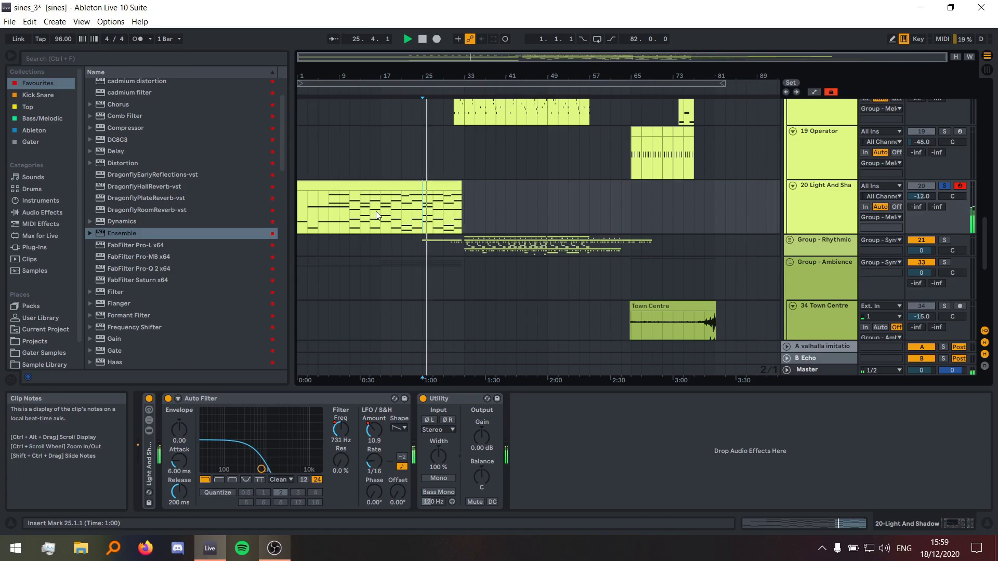
- Show the automation lanes, highlight Osc-B Level from 21.1.1 to 25.1.1, and play Light And Shadow from 25.1.1
click(814, 92)
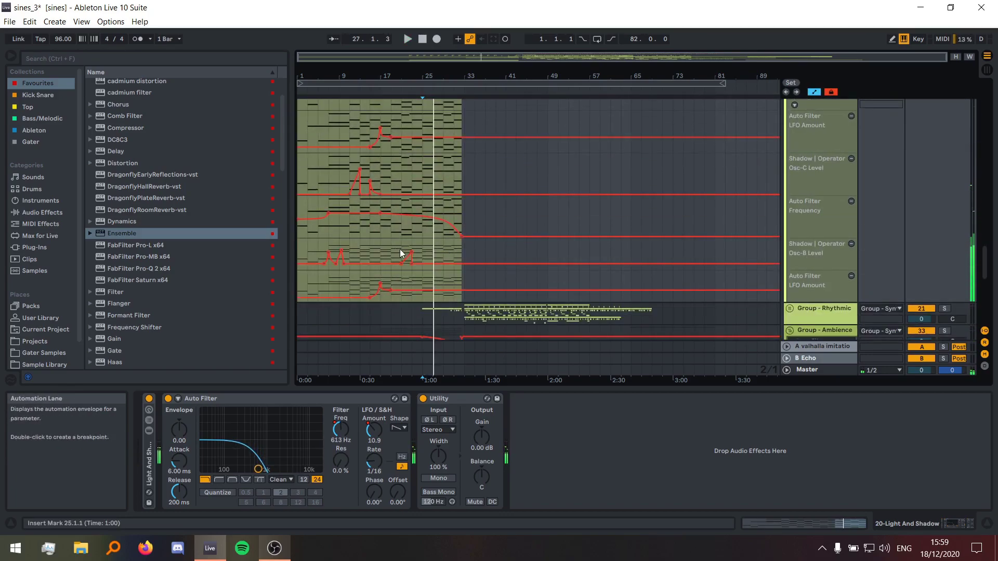
drag(401, 251, 411, 253)
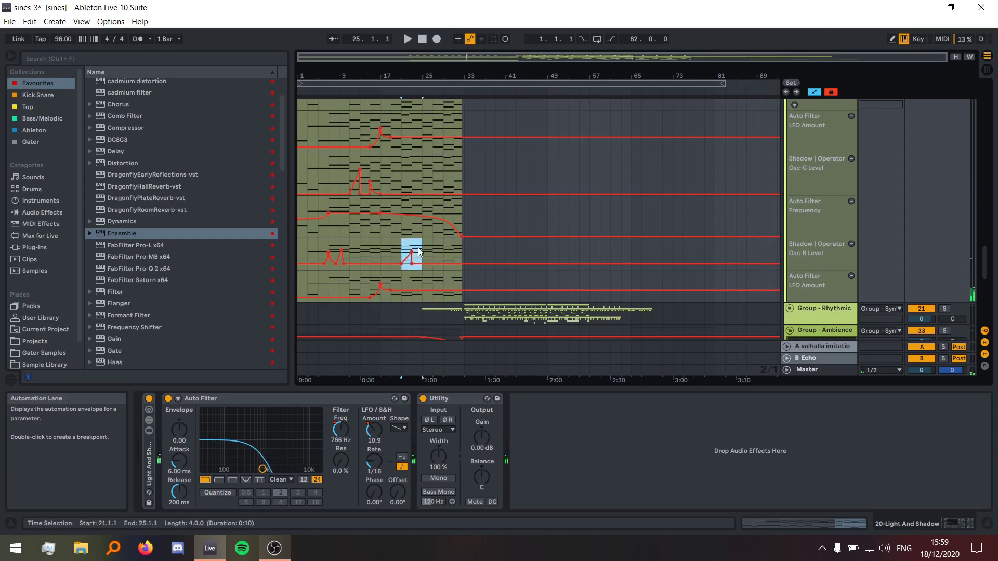
click(423, 226)
key(space)
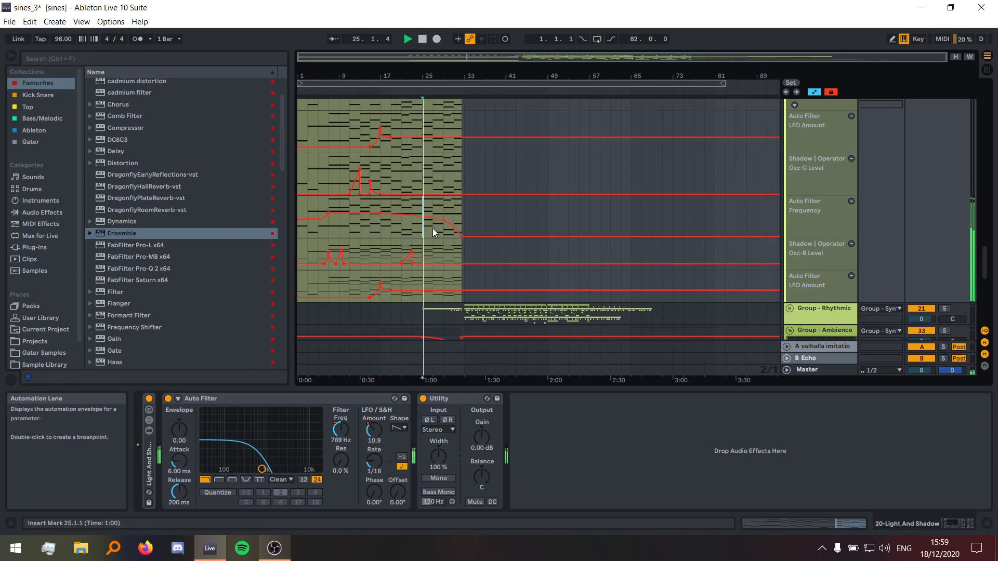
click(444, 234)
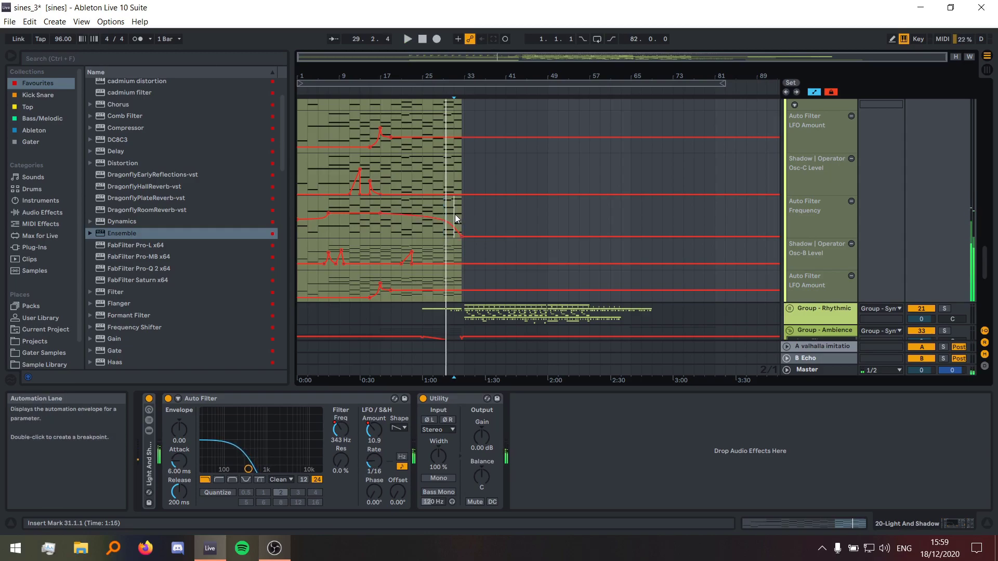
- Examine the Auto Filter's LFO Amount automation at 9.1.1, around bar 17, and from 19.1.1 to 33.1.1
click(385, 285)
key(space)
drag(388, 278, 464, 275)
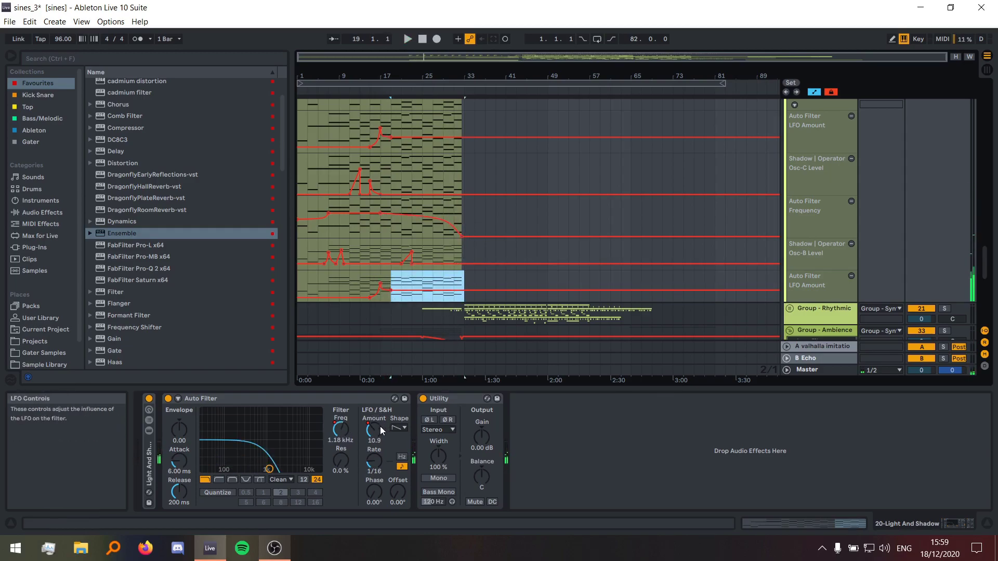
click(337, 284)
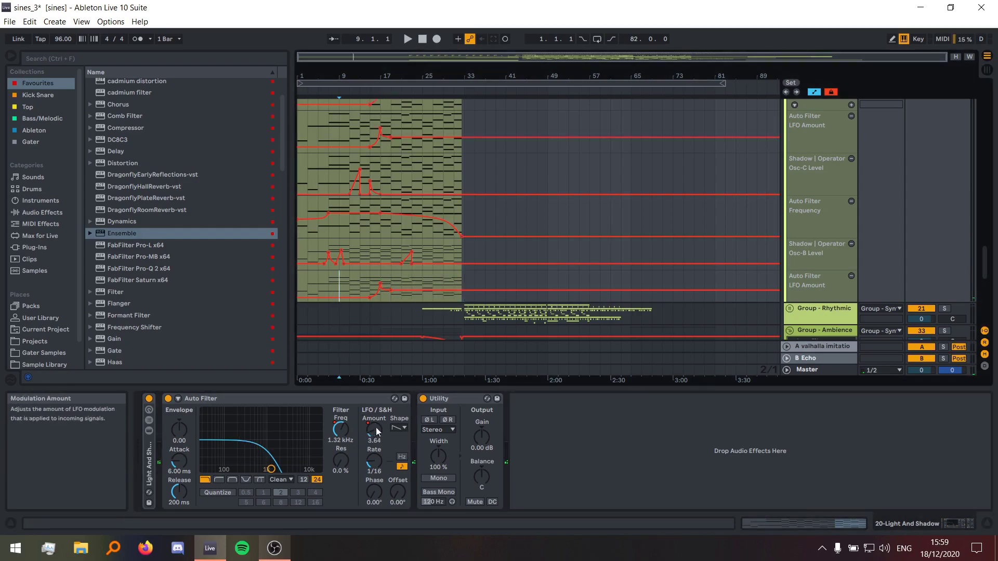
click(382, 299)
- Play the end of the Auto Filter's Frequency sweep from 29.1.1, and hide the automation lanes
click(441, 235)
scroll(453, 239, up, 5)
key(space)
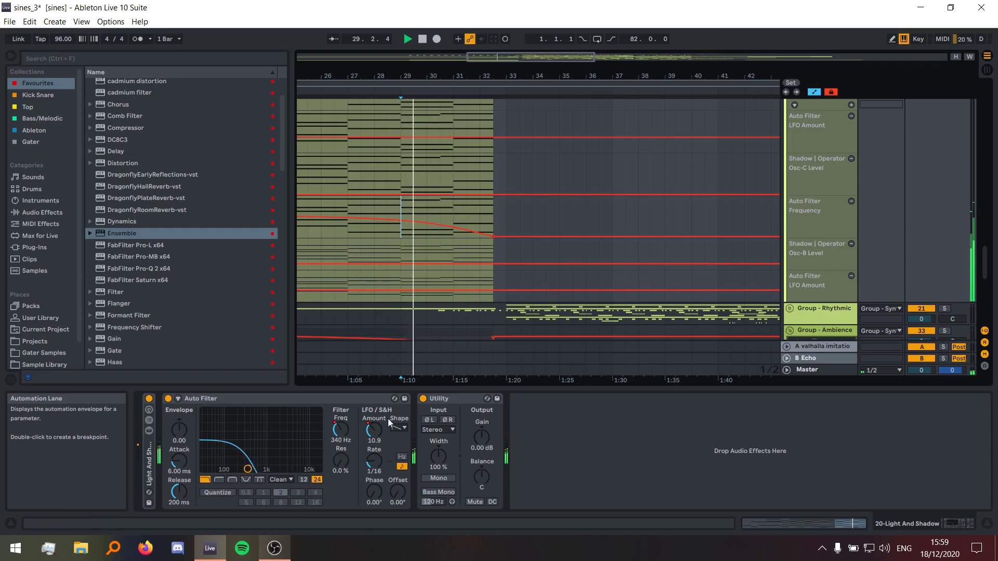
key(a)
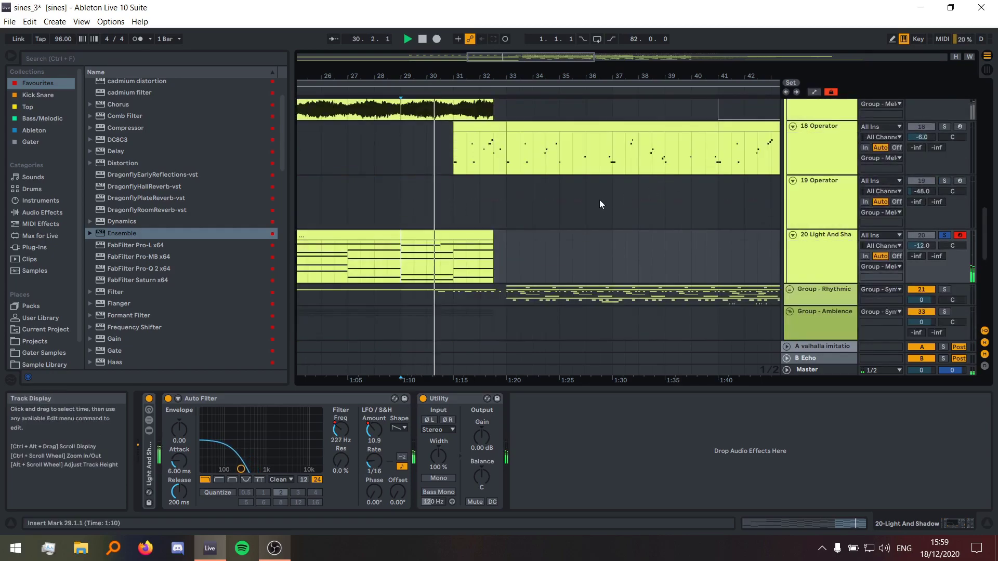
- Solo track 38 Waterfall 5 and audition its clip from 17.1.1 and 23.1.1
scroll(406, 220, down, 5)
scroll(426, 220, down, 10)
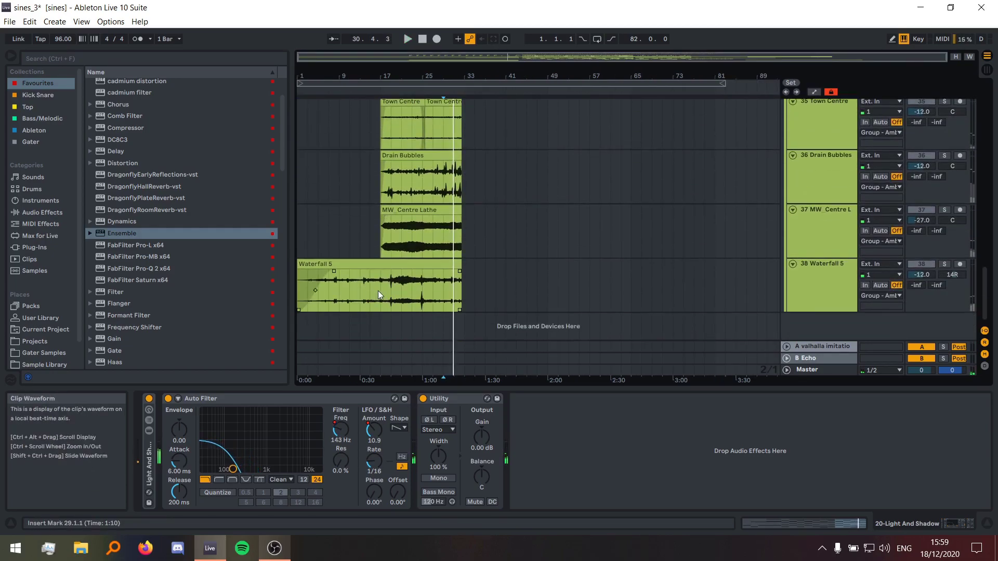
click(376, 291)
click(943, 265)
key(space)
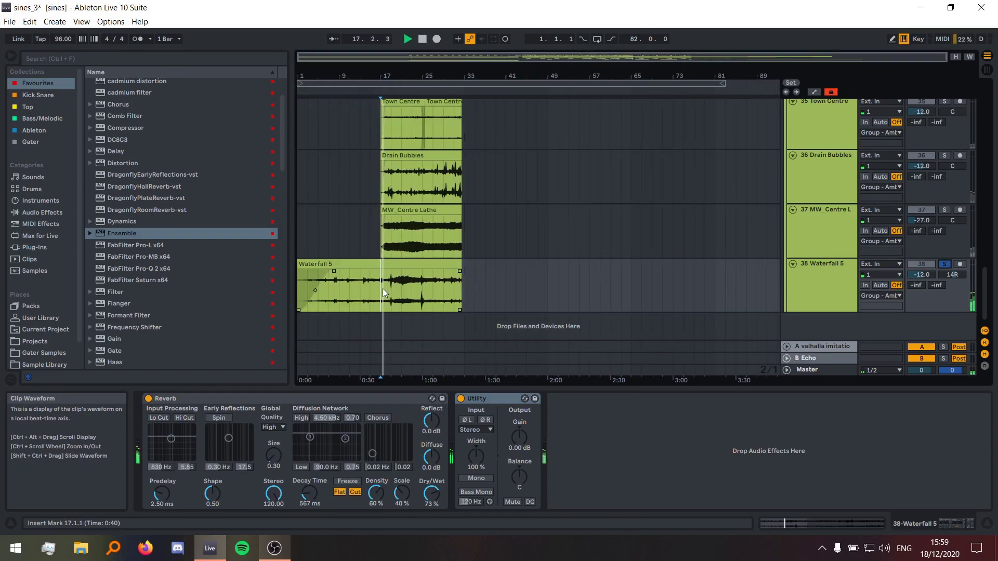
scroll(388, 285, up, 5)
click(419, 289)
scroll(525, 292, down, 5)
key(space)
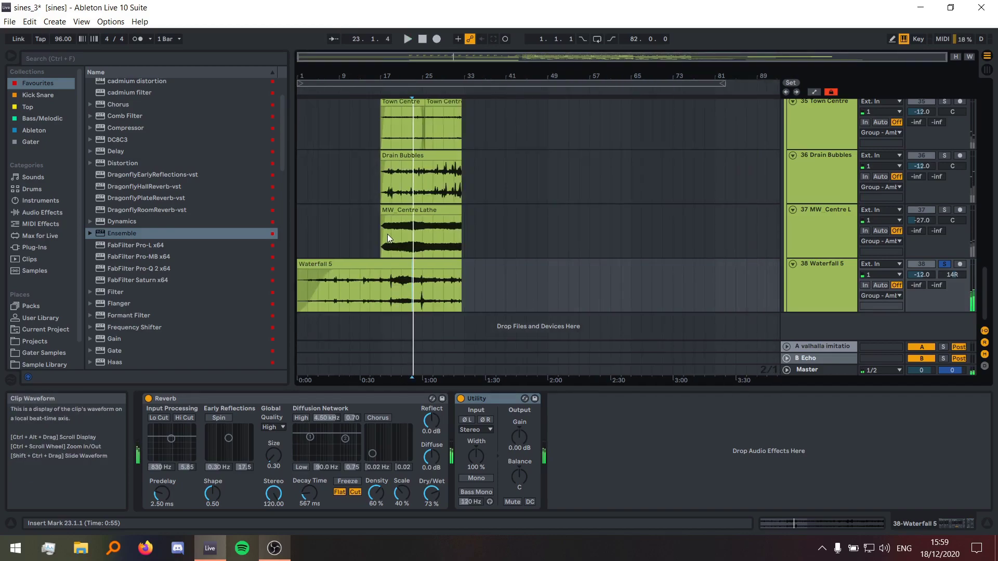
- Solo track 37 MW_Centre Lathe and audition the middle of its clip and the part from 30.1.1
click(379, 233)
scroll(392, 249, up, 1)
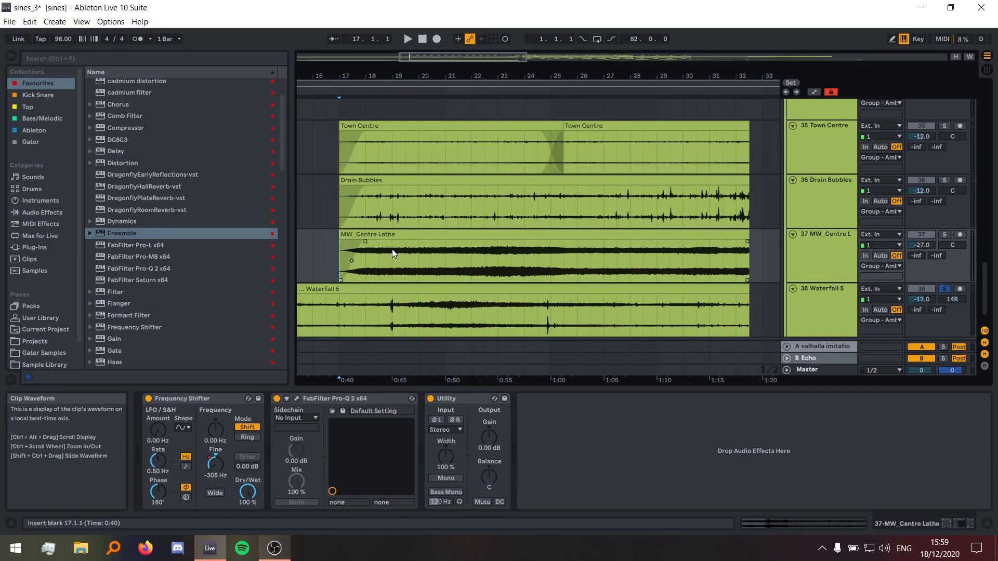
click(944, 235)
click(470, 257)
key(space)
click(548, 258)
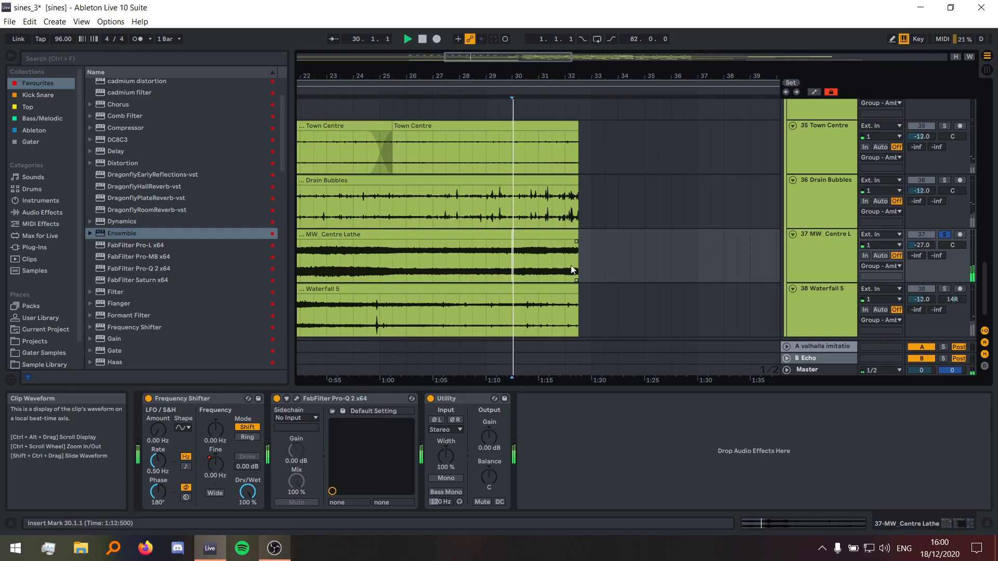
scroll(569, 265, down, 3)
scroll(348, 257, up, 3)
- Show the Frequency Shifter's Fine automation on MW_Centre Lathe and play the clip's start from 17.1.1
click(355, 250)
key(space)
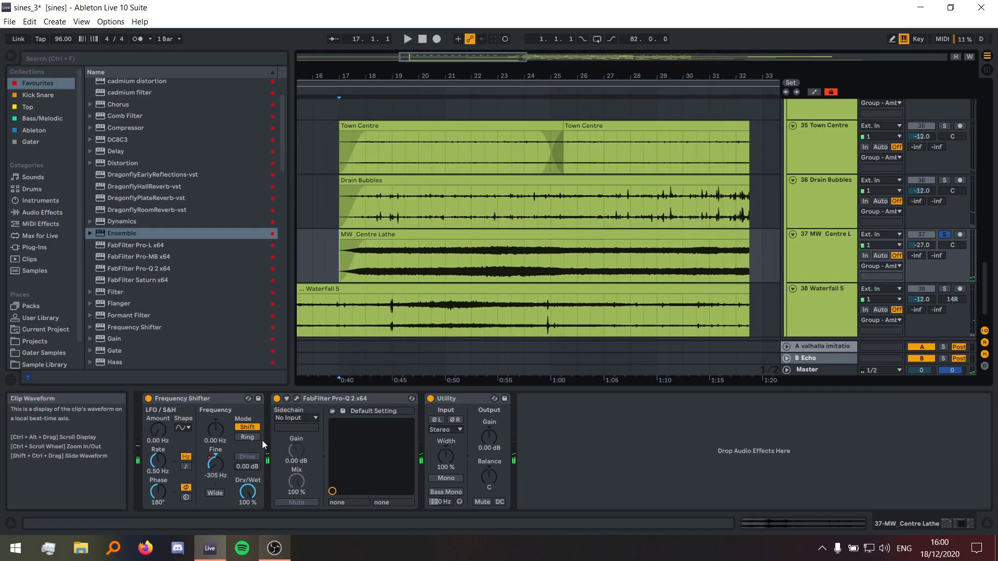
key(a)
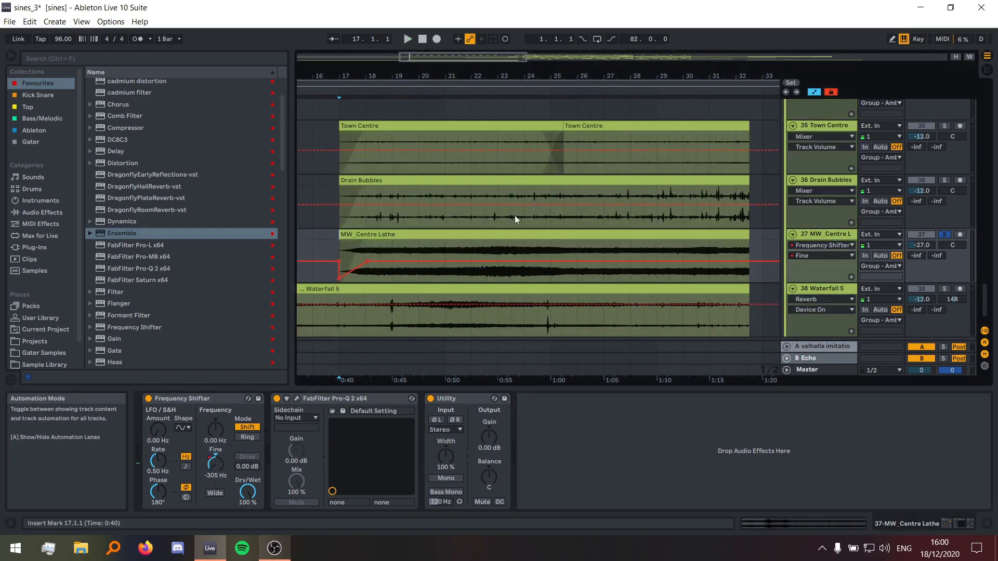
key(space)
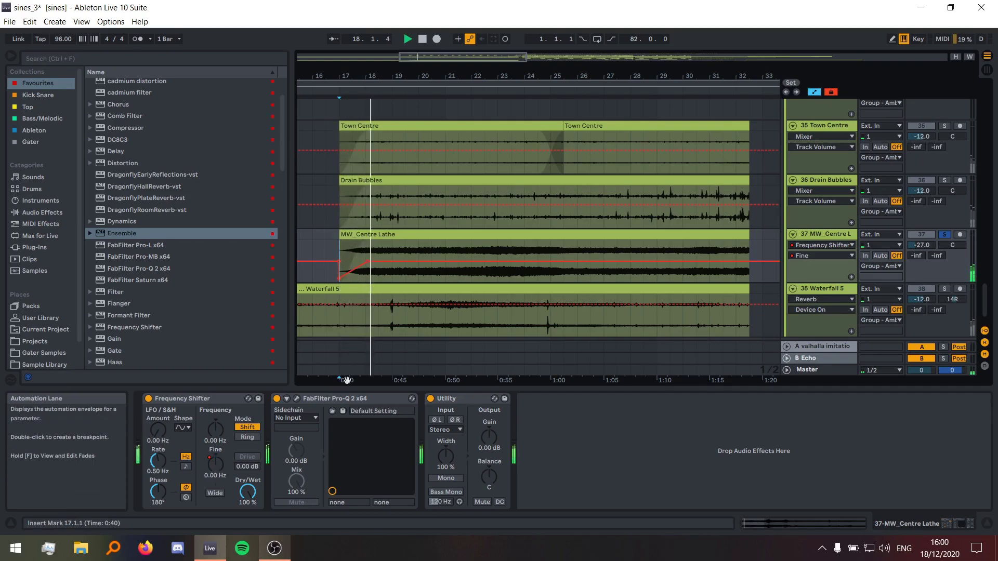
- Open FabFilter Pro-Q 2 on MW_Centre Lathe and solo its 12408 Hz notch band during playback
click(297, 399)
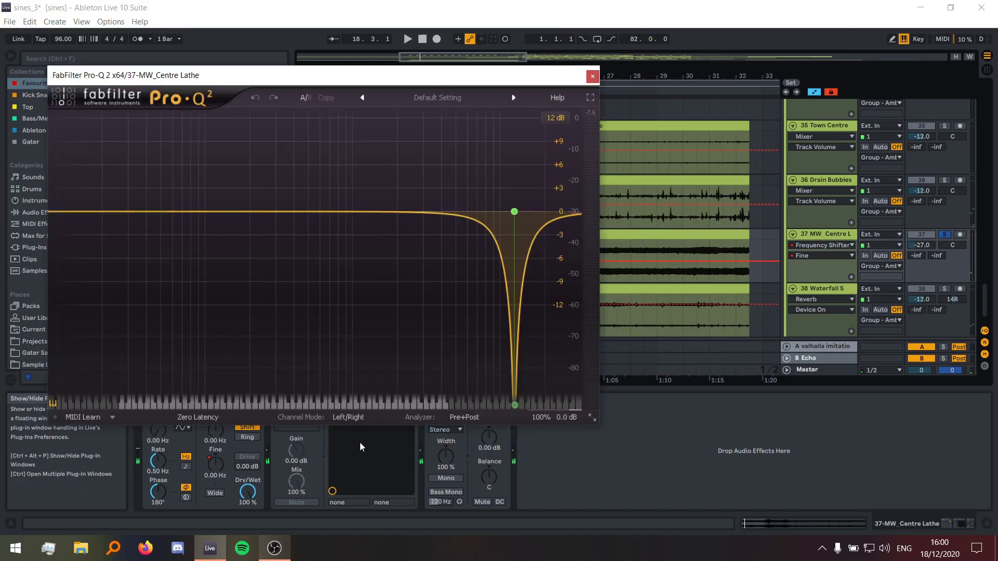
key(space)
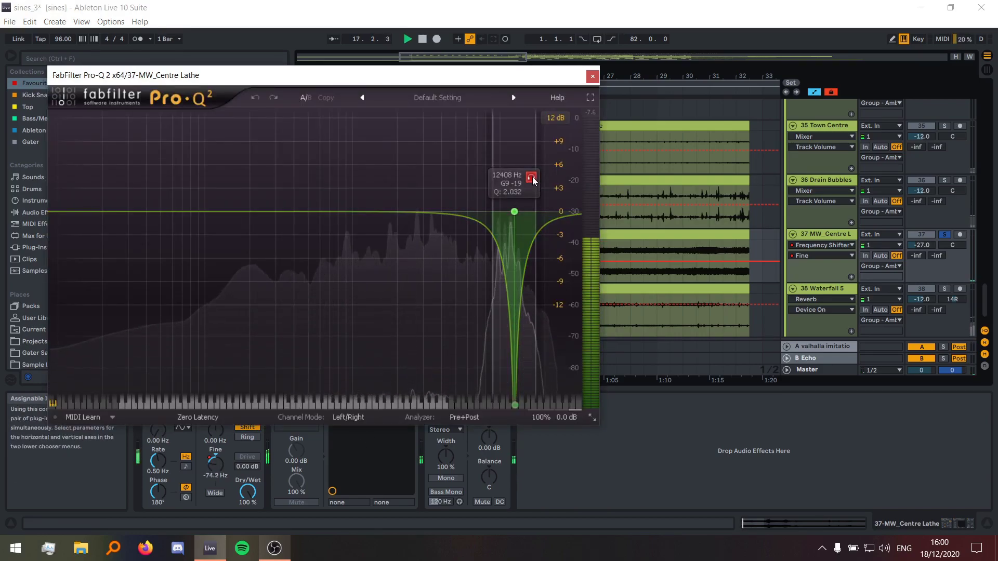
click(531, 179)
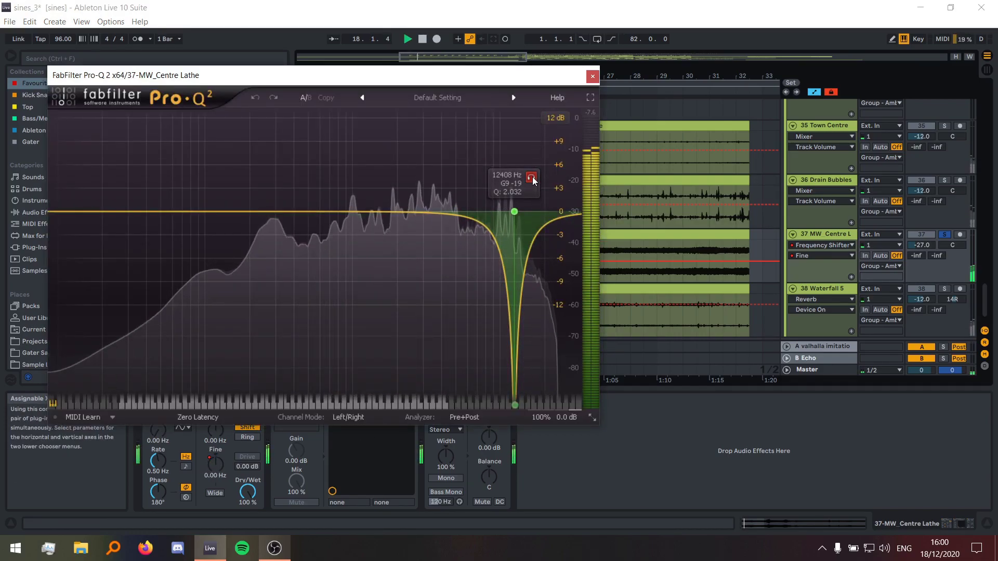
- Select the notch band, bypass and re-enable it during playback to compare, and close Pro-Q 2
click(514, 211)
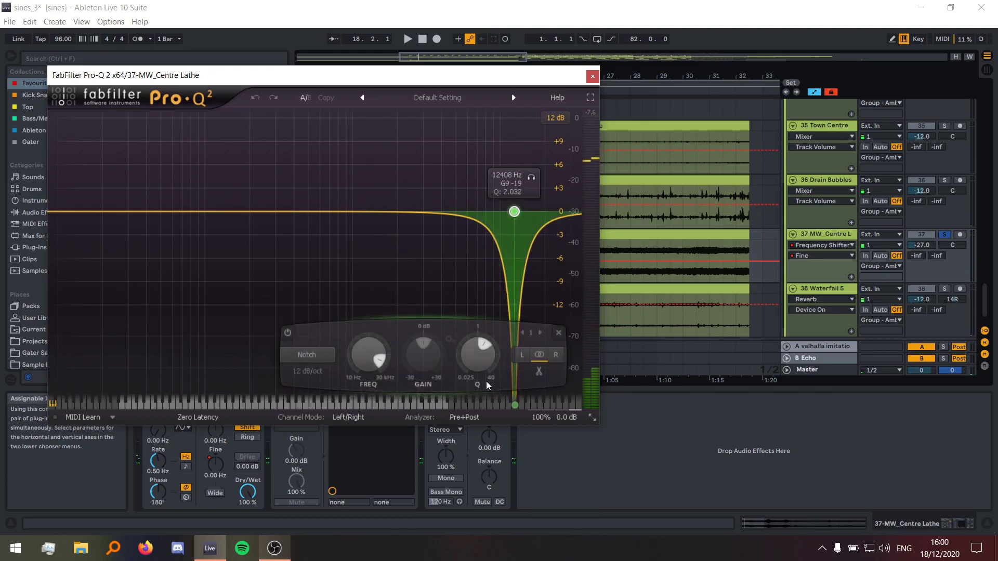
click(287, 333)
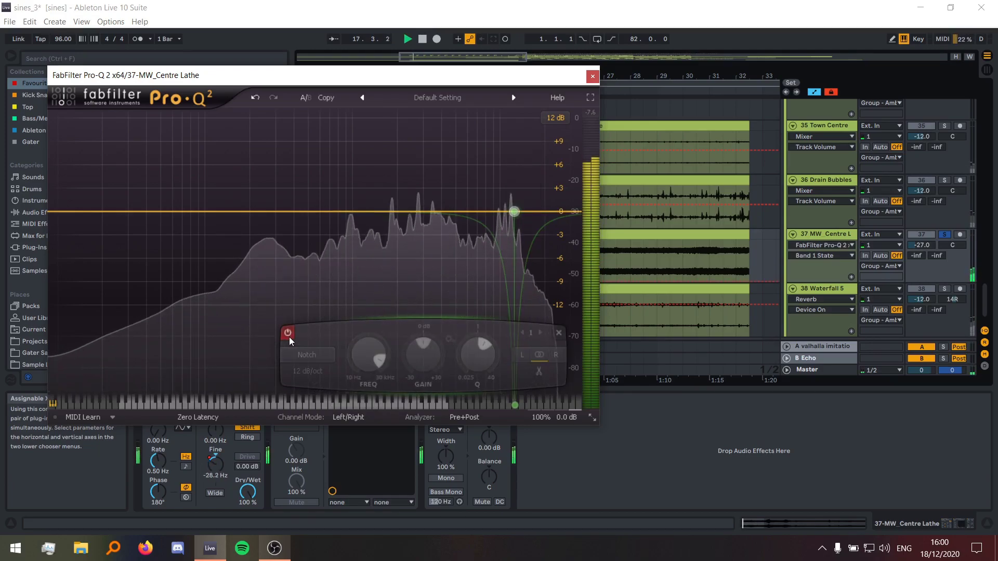
click(287, 333)
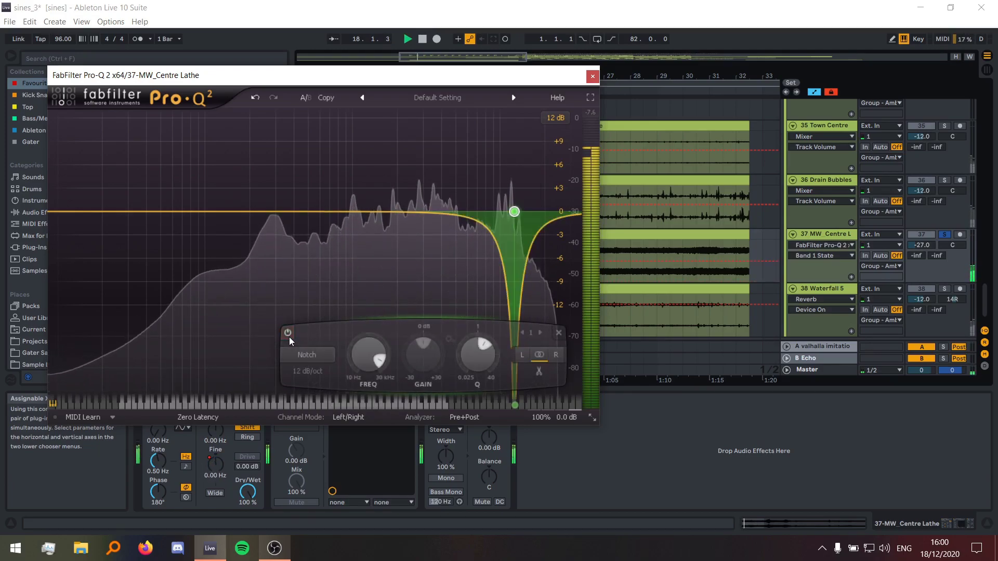
click(592, 76)
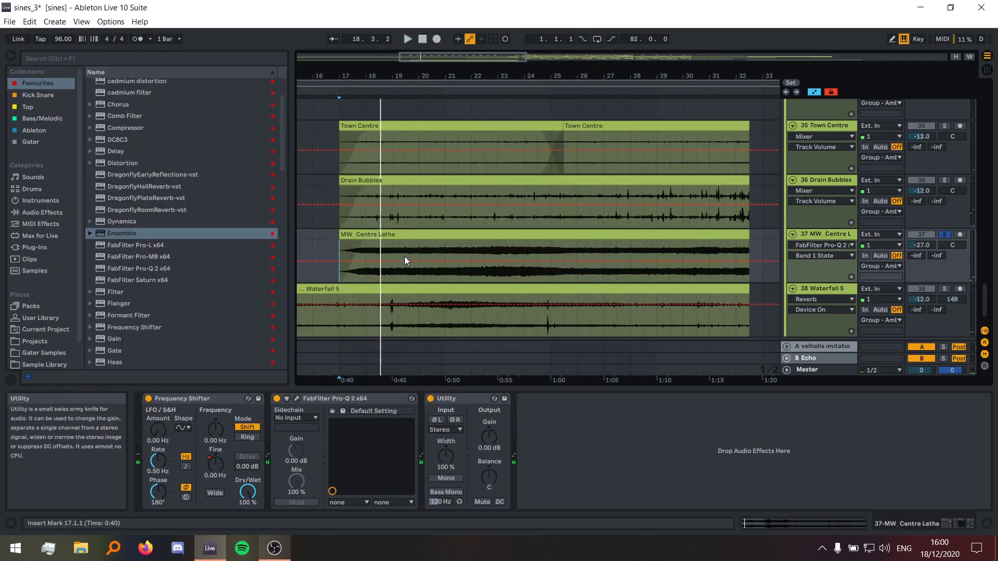
- Hide the automation and place the insert marker at 17.1.1 on track 36 Drain Bubbles
scroll(393, 254, left, 3)
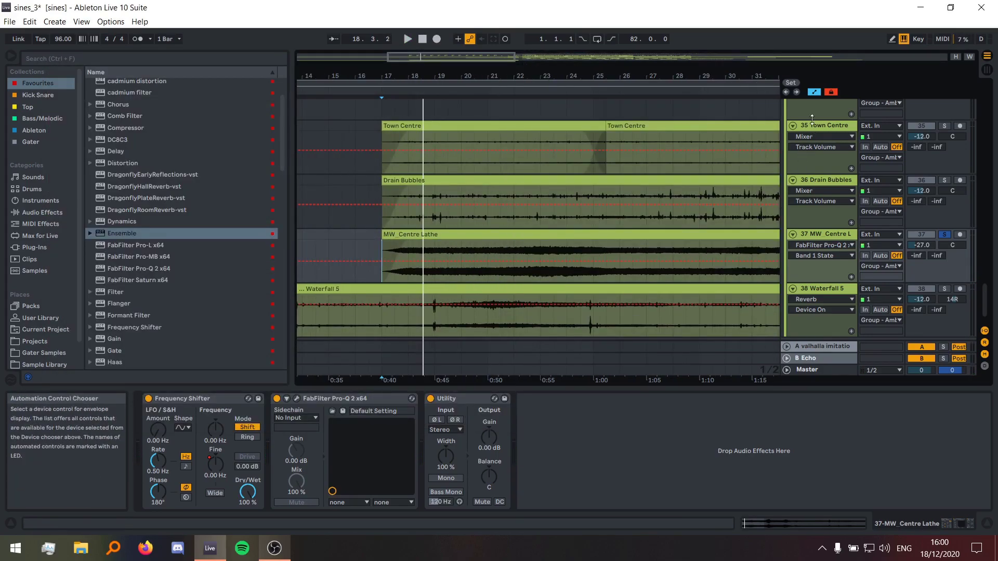
key(a)
click(381, 200)
scroll(381, 218, down, 5)
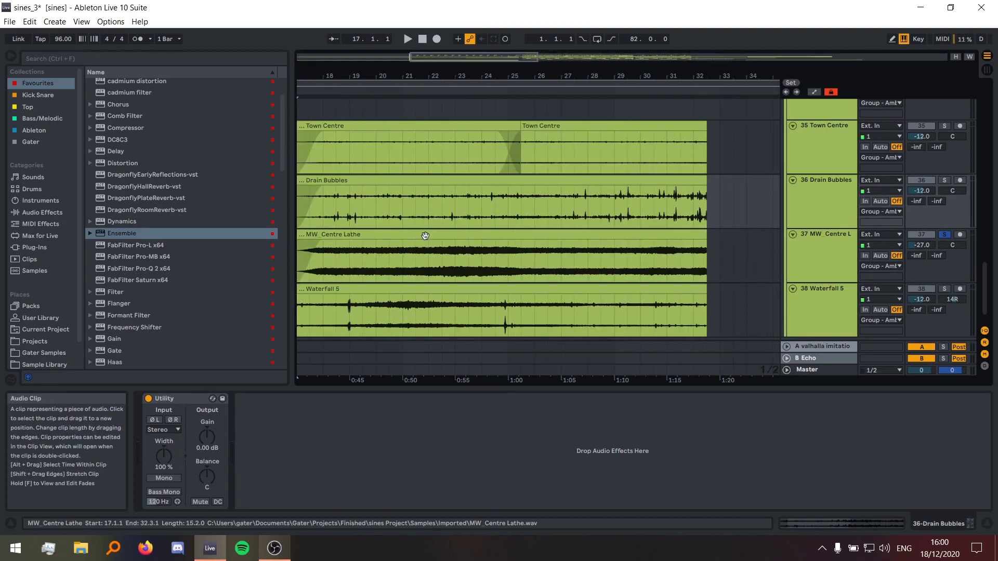
- Solo track 36 Drain Bubbles and play its clip from 19.1.1, 24.1.1 and 31.1.1
scroll(405, 232, up, 5)
drag(507, 203, 779, 203)
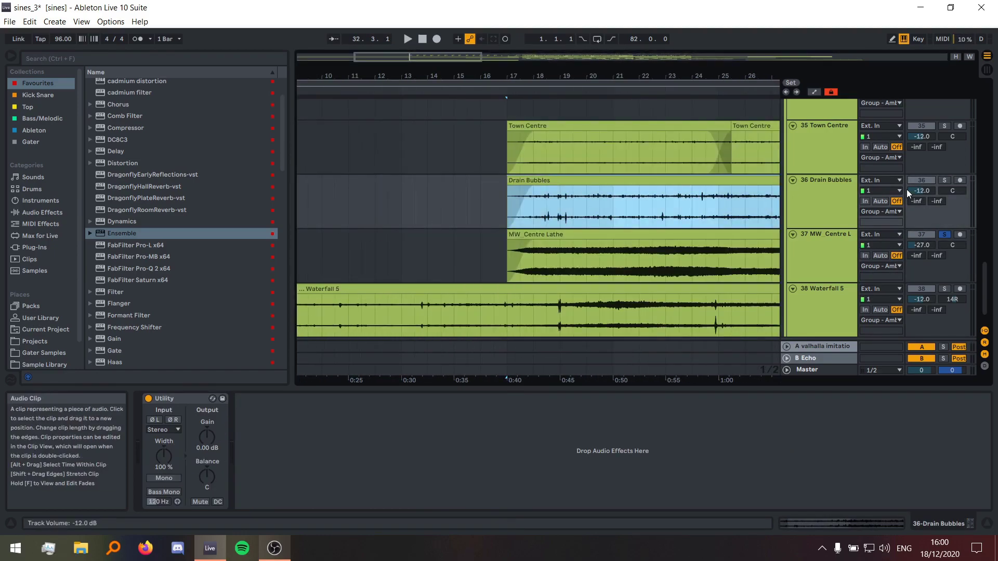
click(944, 180)
click(557, 202)
key(space)
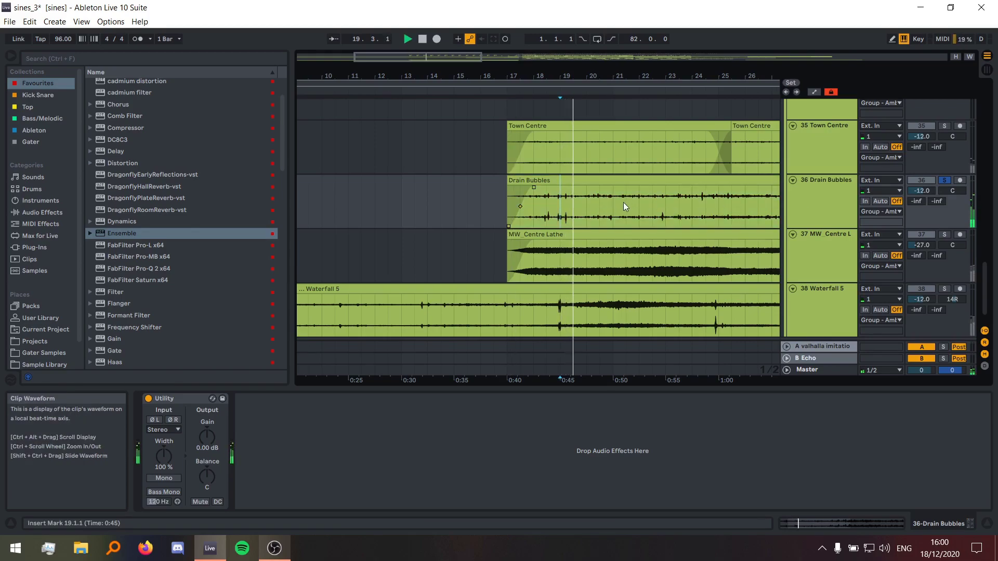
click(692, 202)
scroll(537, 210, down, 5)
scroll(544, 210, up, 5)
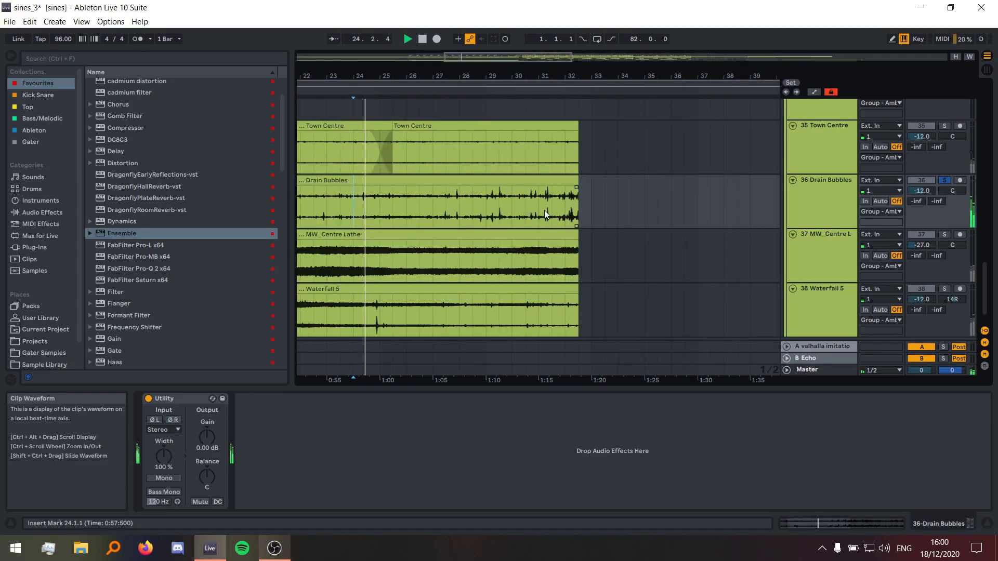
click(538, 207)
scroll(554, 208, up, 5)
scroll(554, 207, down, 5)
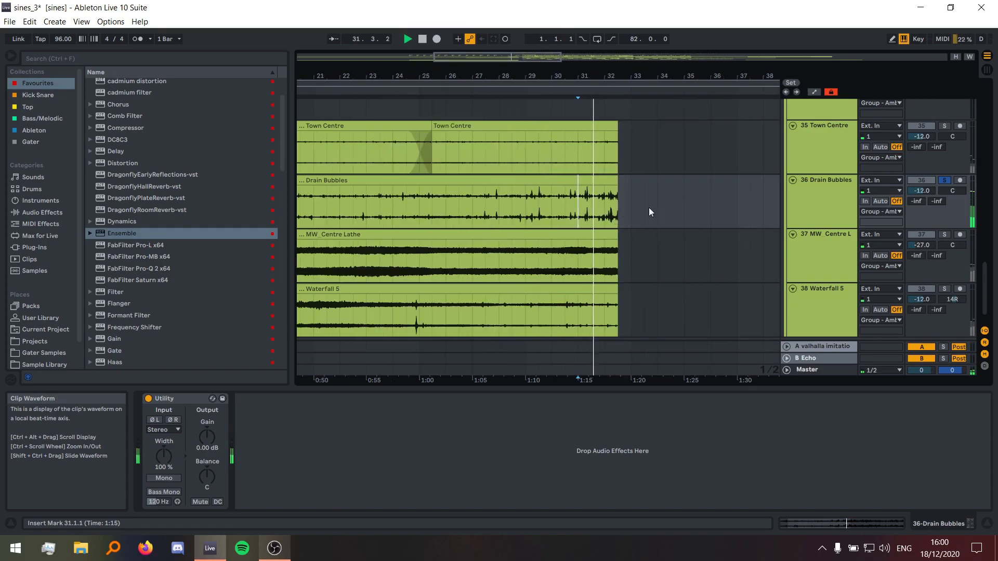
- Stop playback, return the insert marker to 17.1.1 and highlight 21.1.1 to 25.3.1 in the Drain Bubbles clip
click(801, 212)
scroll(382, 201, down, 5)
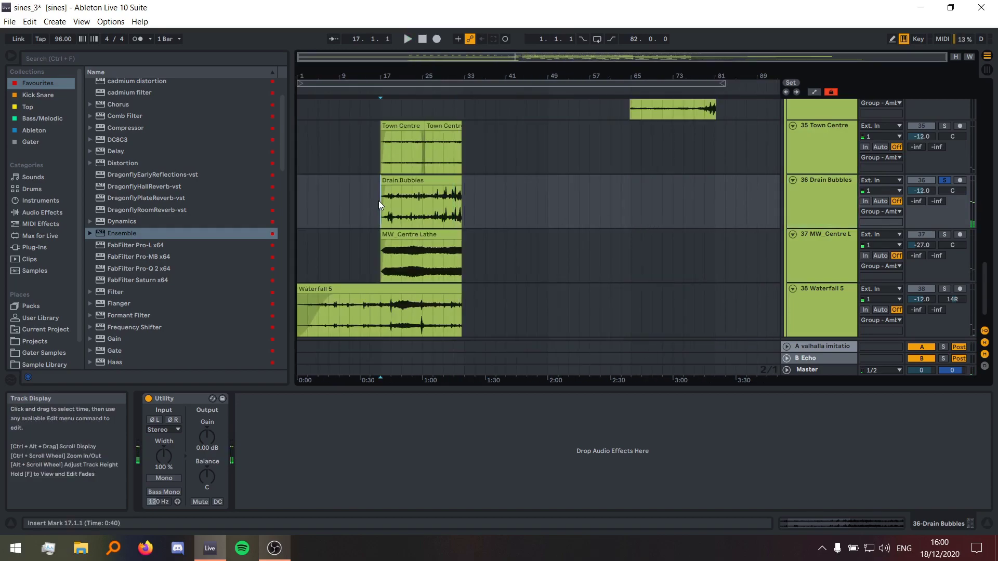
click(378, 200)
scroll(379, 201, up, 5)
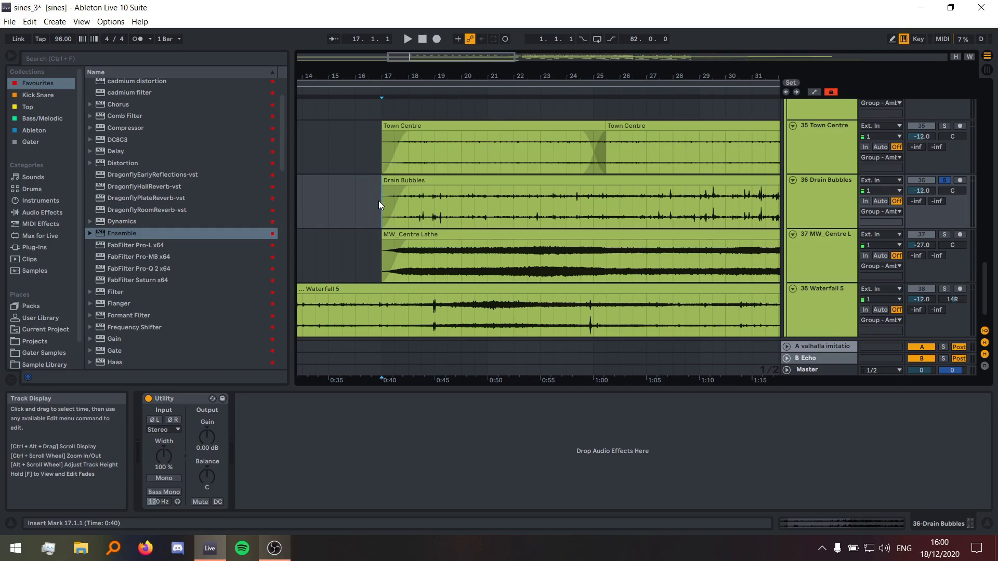
click(438, 218)
drag(435, 216, 611, 203)
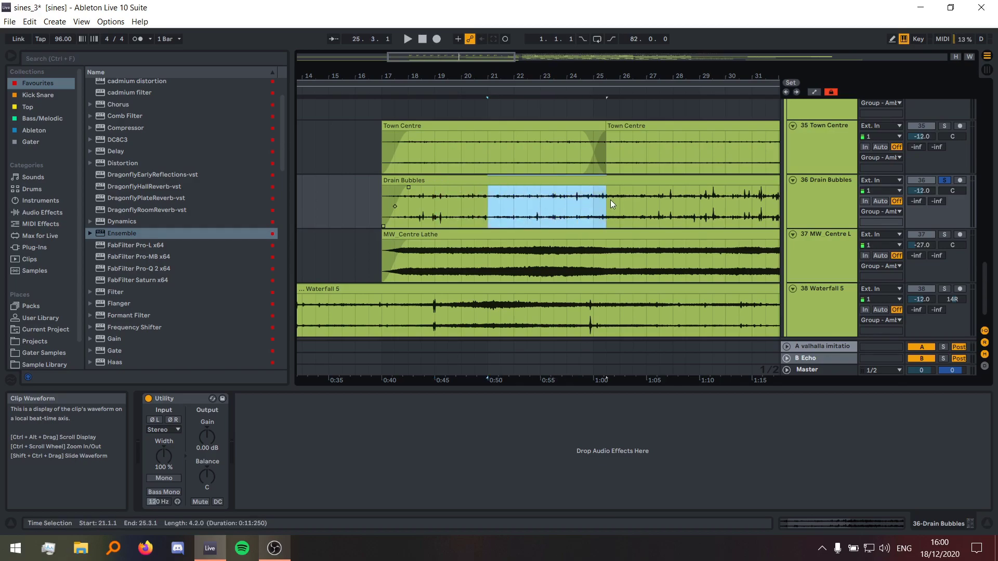
- Play Drain Bubbles from 21.1.1, jump ahead to around bar 25 and 29.1.1, and stop playback
click(486, 209)
key(space)
click(595, 204)
click(706, 208)
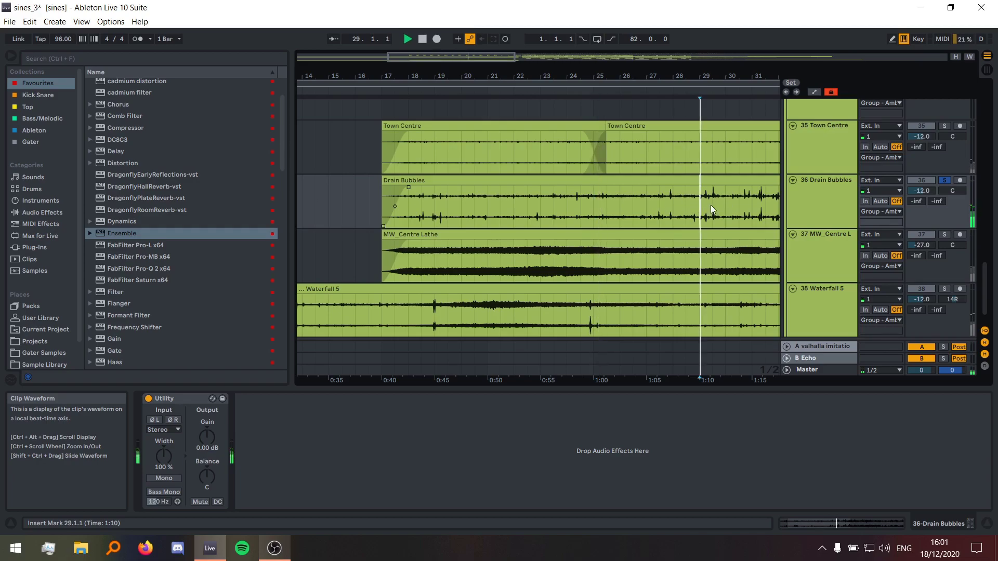
scroll(570, 200, down, 5)
key(space)
scroll(399, 214, up, 5)
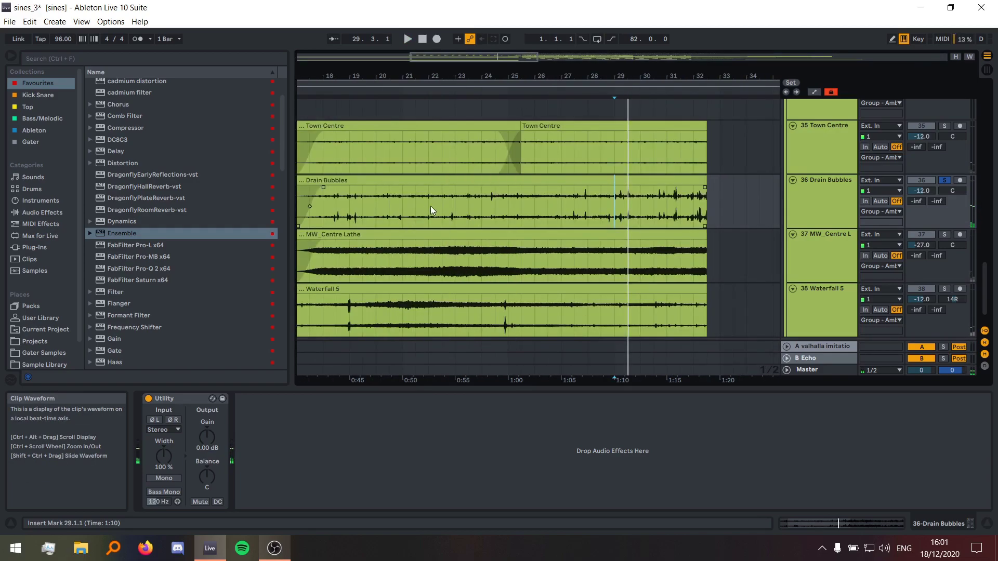
- Highlight 21.1.1 to 25.1.1 in the Drain Bubbles clip and 17.1.1 to 21.1.1 in the Town Centre clip
drag(401, 206, 510, 195)
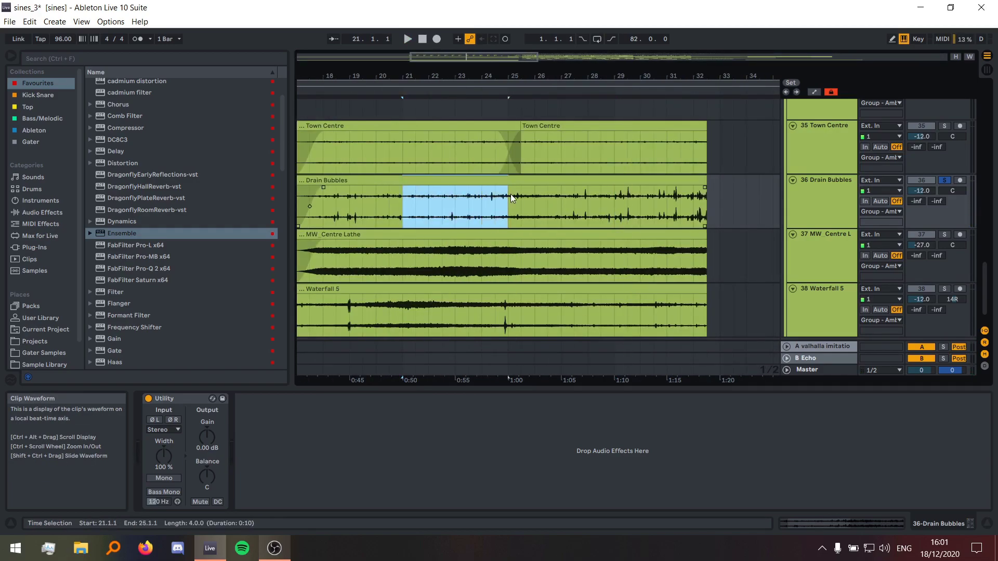
scroll(416, 204, down, 5)
scroll(416, 205, up, 5)
drag(376, 147, 489, 146)
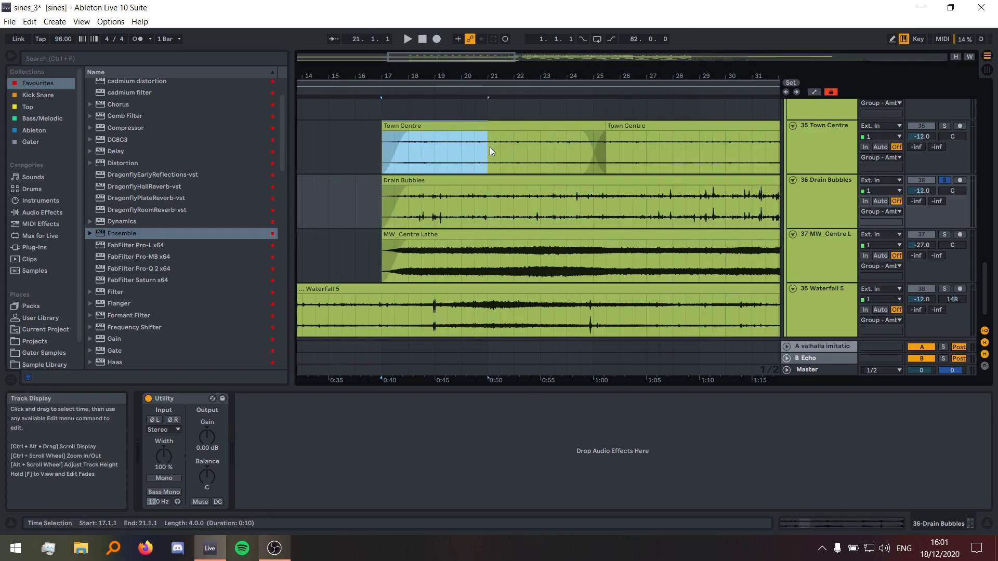
click(382, 160)
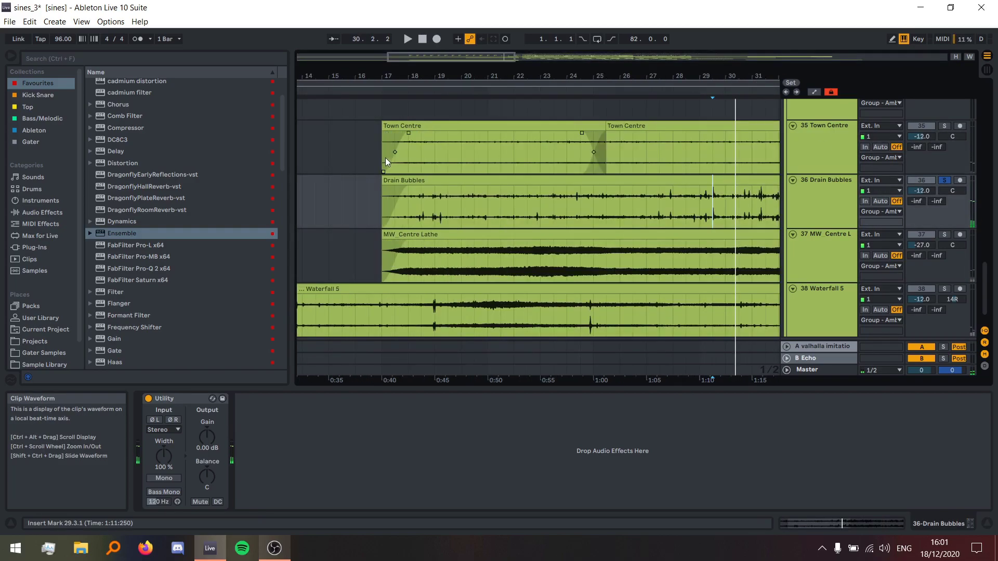
- Solo track 35 Town Centre and play its clips from 20.3.1 and 27.1.1
click(944, 126)
click(477, 151)
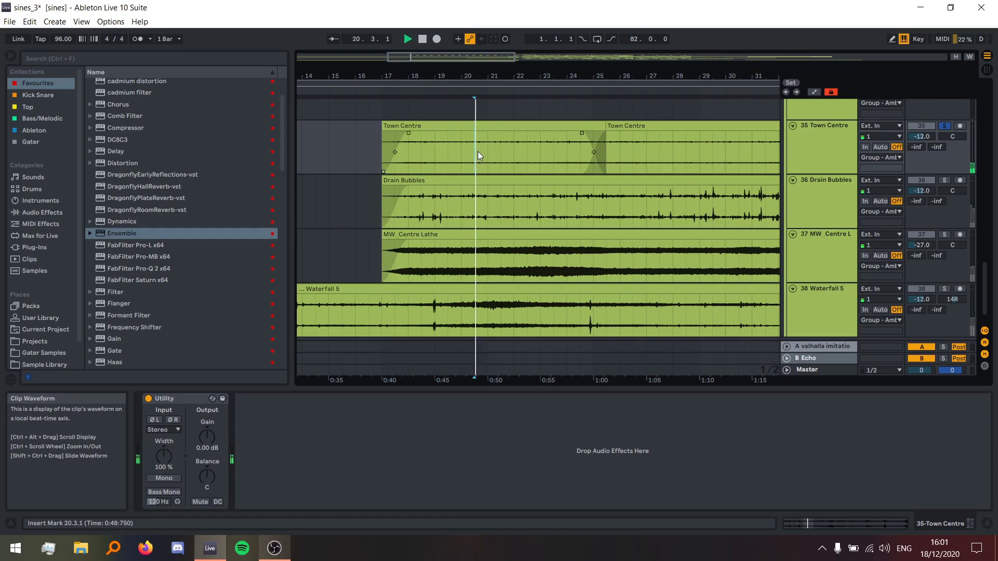
key(space)
scroll(444, 155, down, 5)
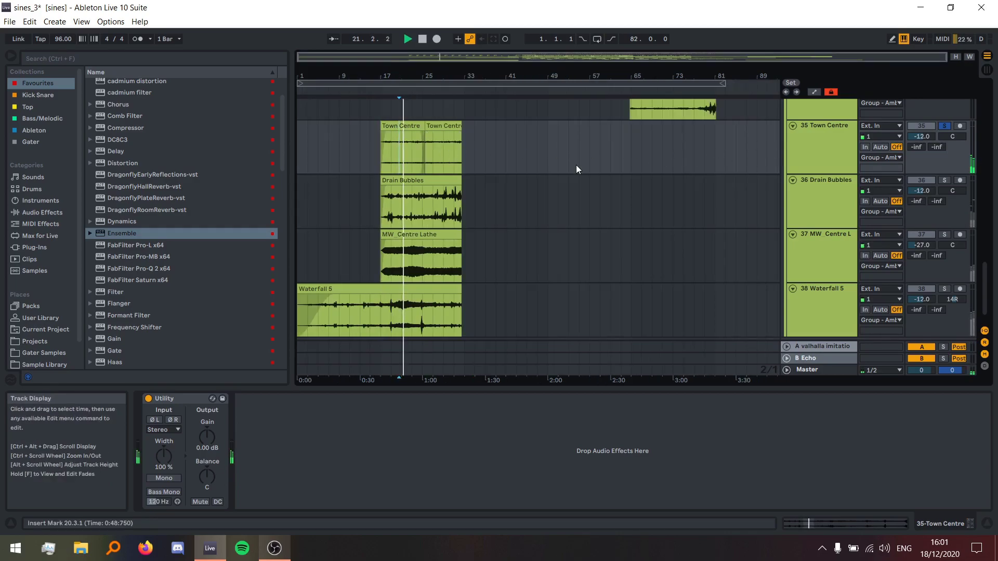
scroll(432, 160, up, 5)
click(433, 151)
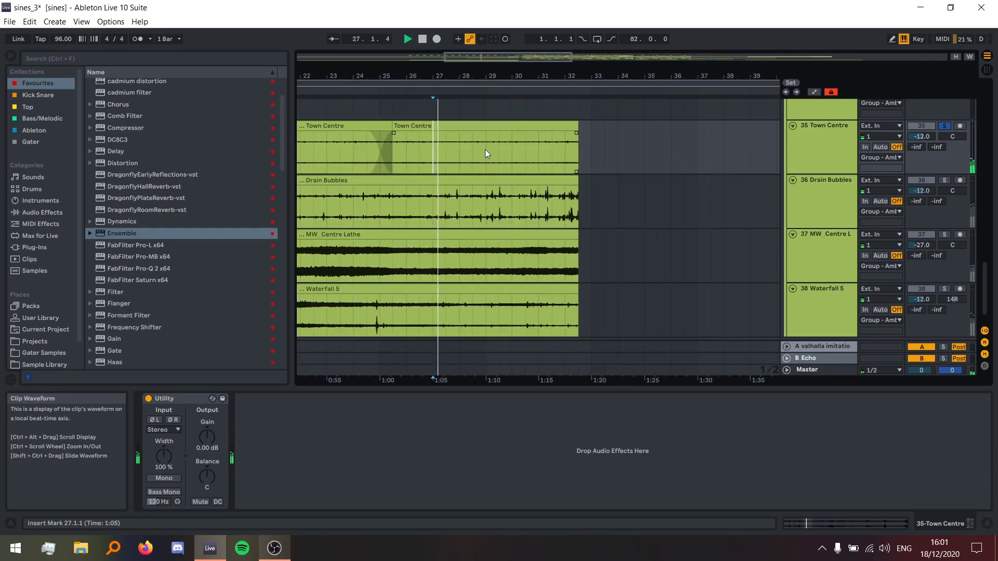
scroll(483, 156, up, 3)
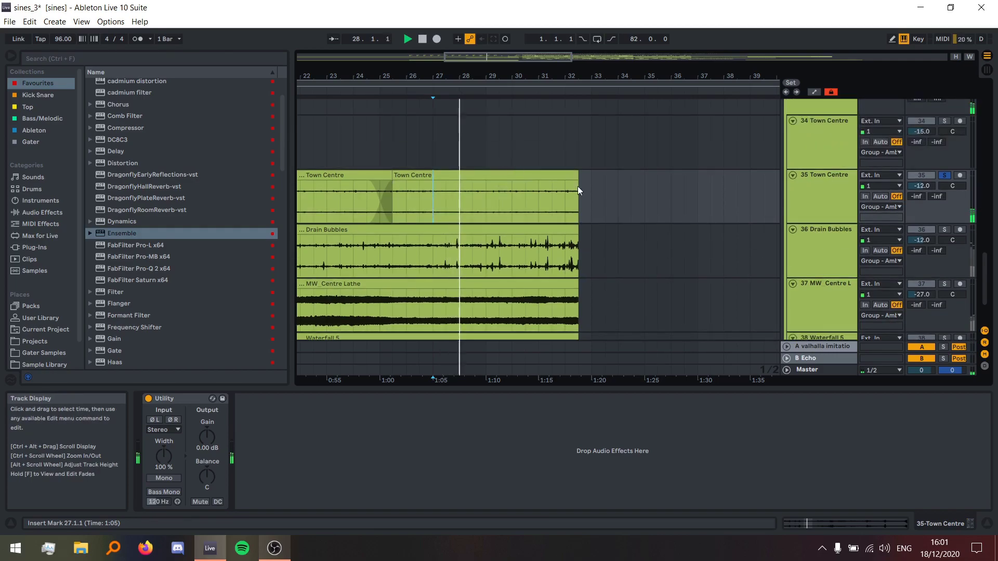
scroll(566, 184, down, 5)
key(space)
- Show Group - Ambience's Auto Filter Frequency automation and play the end of its curve from 31.3.1
click(822, 122)
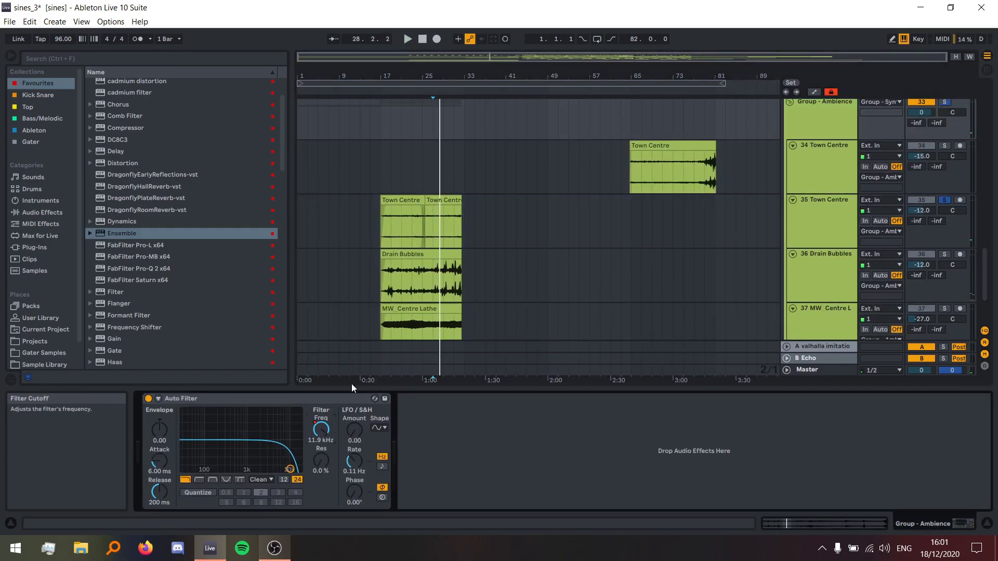
click(813, 91)
scroll(432, 124, up, 5)
click(447, 124)
click(514, 125)
key(space)
click(554, 136)
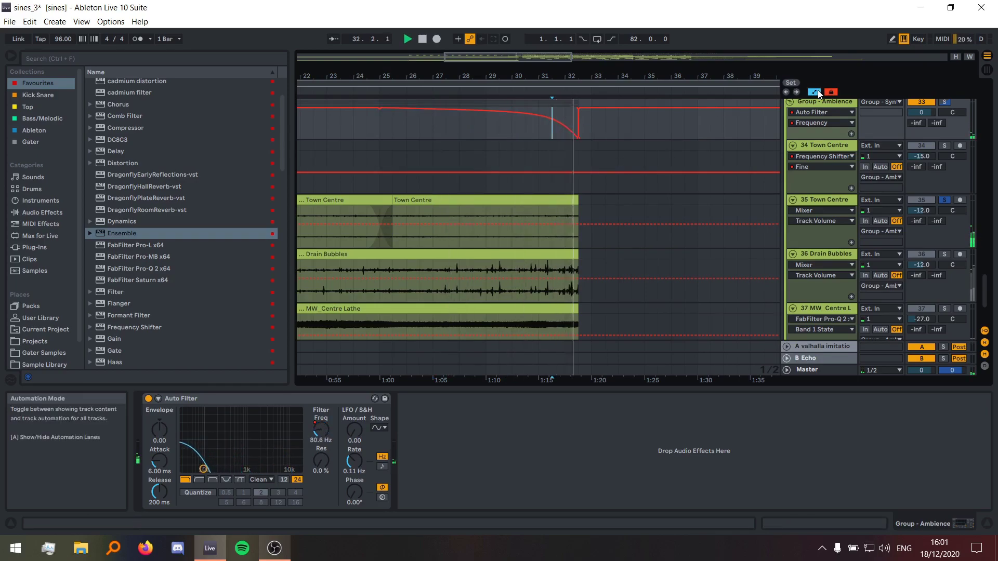
- Hide the automation, fold the Ambience group and bring the Rhythmic group's tracks into view
key(a)
scroll(401, 227, down, 5)
click(790, 224)
click(790, 203)
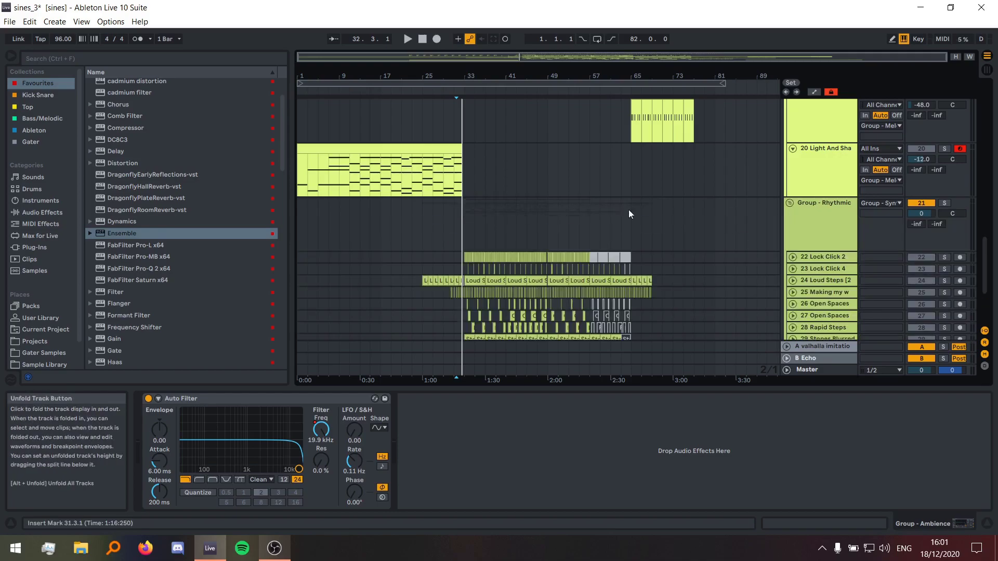
- Highlight the Rhythmic group's section from 33.1.1 and place the insert marker at 25.1.1 on the group track
scroll(410, 229, down, 5)
drag(464, 193, 683, 194)
click(623, 214)
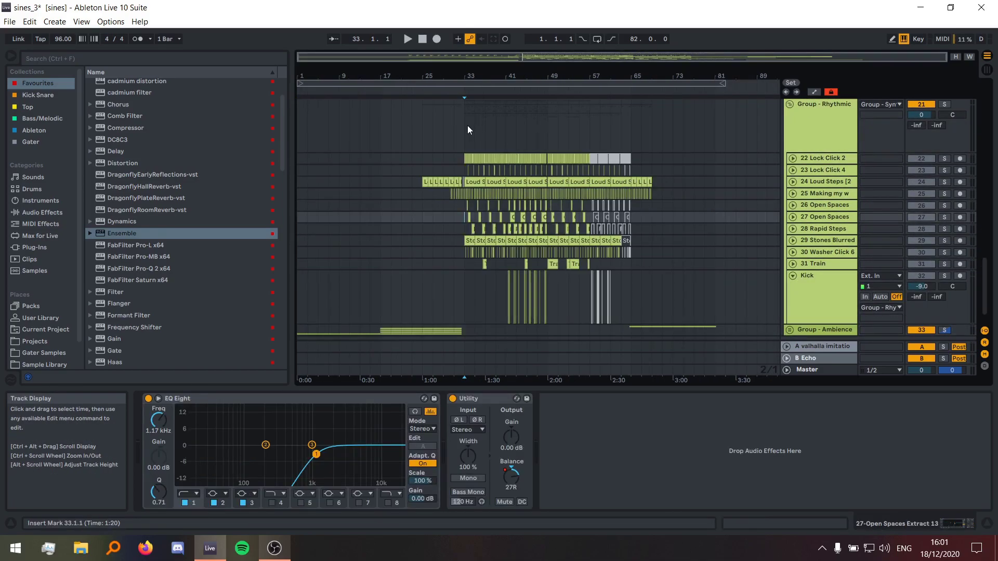
drag(468, 125, 579, 128)
shift+click(548, 128)
click(425, 141)
scroll(425, 141, up, 5)
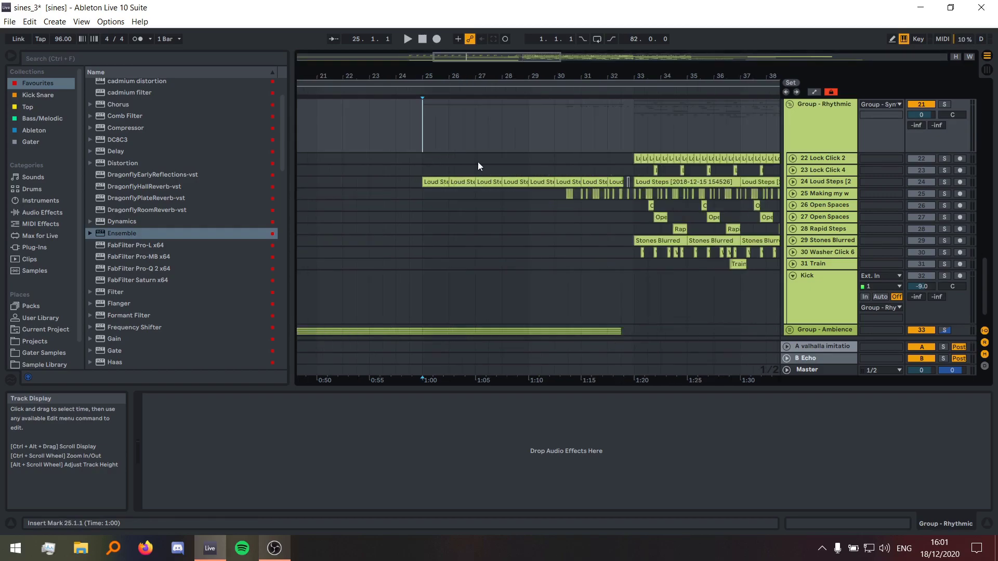
- Unfold track 24 Loud Steps, solo Group - Rhythmic and play it from 25.1.1
click(793, 182)
drag(421, 119, 634, 119)
scroll(883, 117, up, 1)
click(942, 129)
key(space)
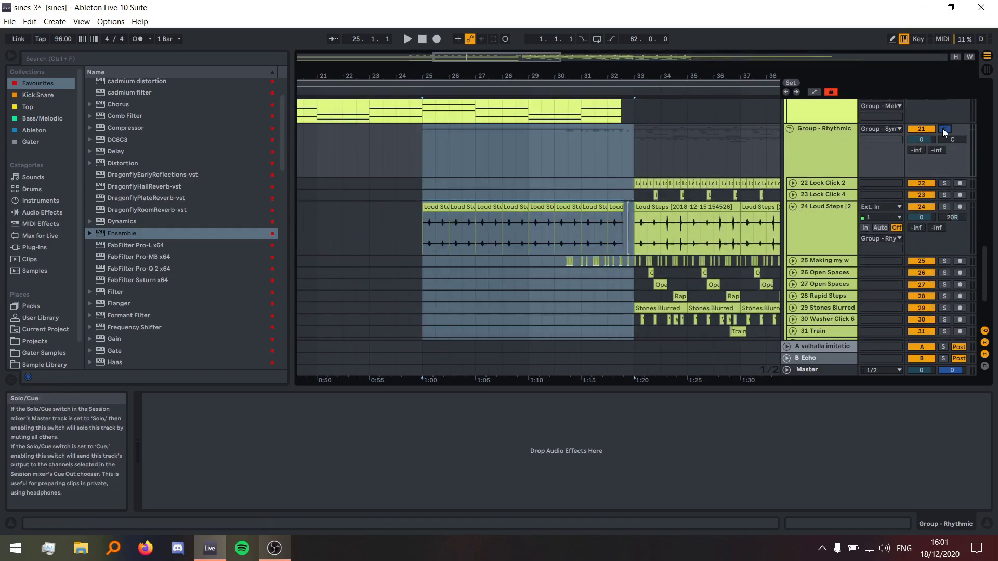
click(423, 161)
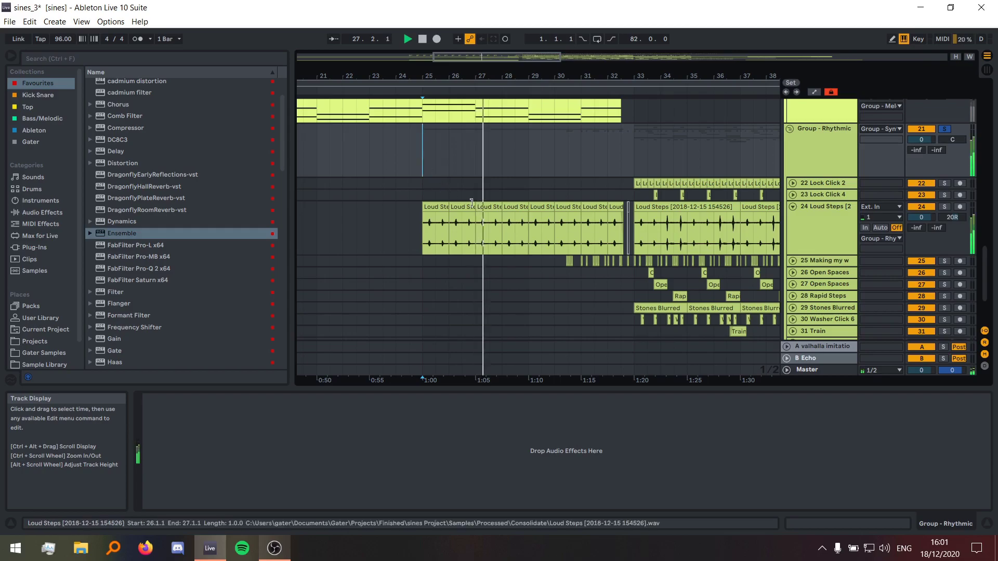
- Stop playback, open the first Loud Steps clip at 25.1.1 and show its sample in the browser
click(436, 229)
key(space)
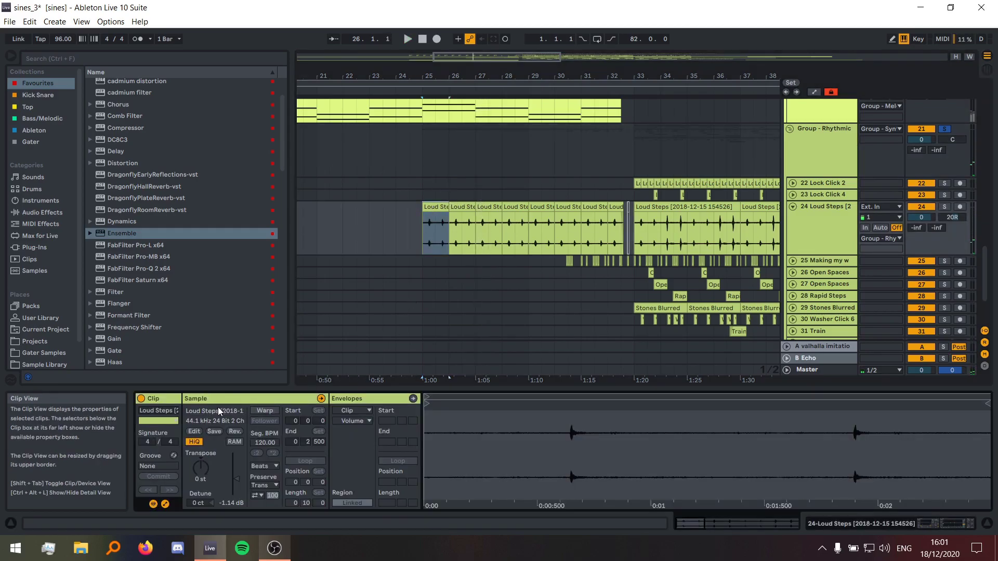
key(ctrl+b)
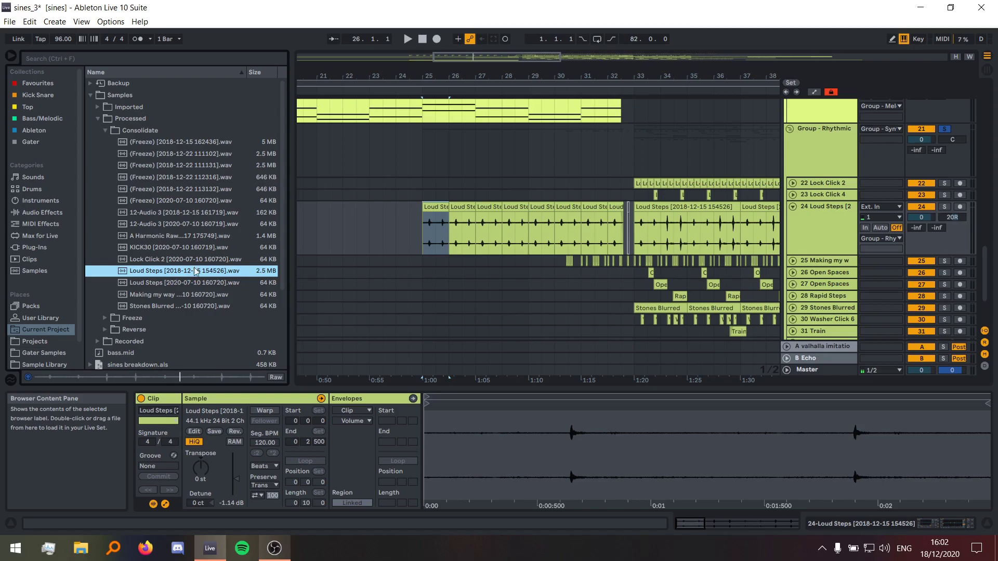
- Select the first Loud Steps clip from 25.1.1 to 25.3.1 and view its Preserve options without changing them
key(z)
click(450, 206)
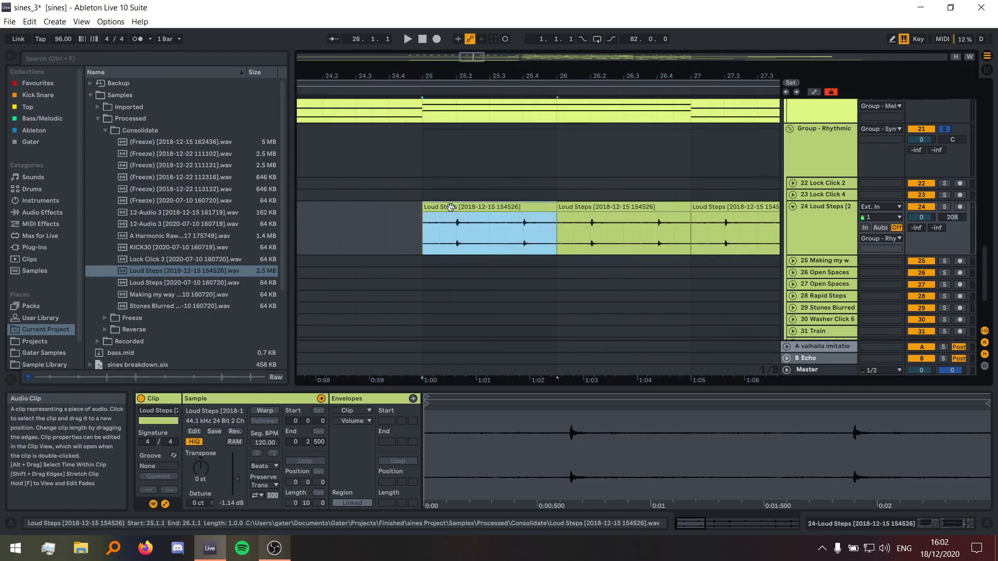
drag(425, 234, 494, 235)
click(268, 485)
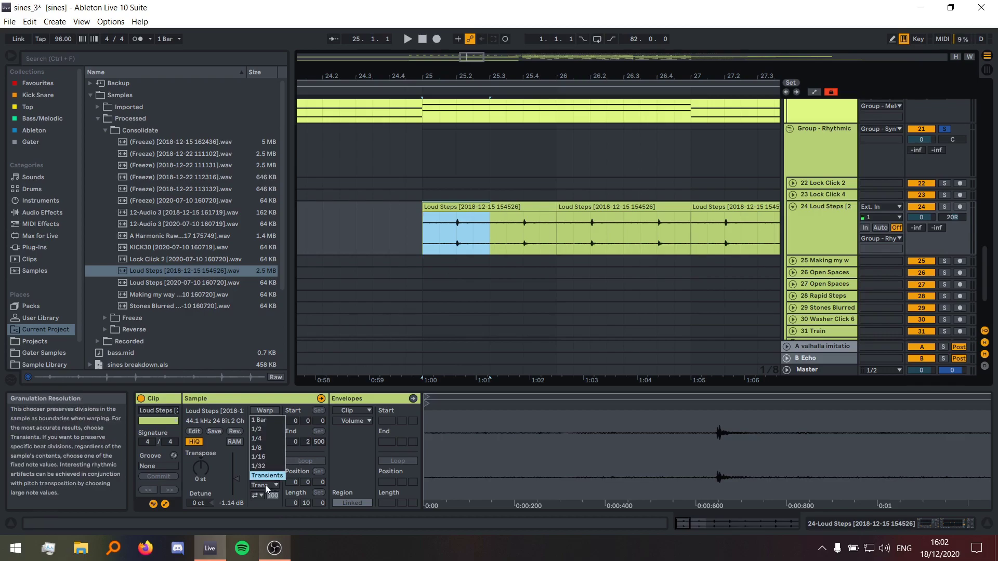
key(Escape)
key(x)
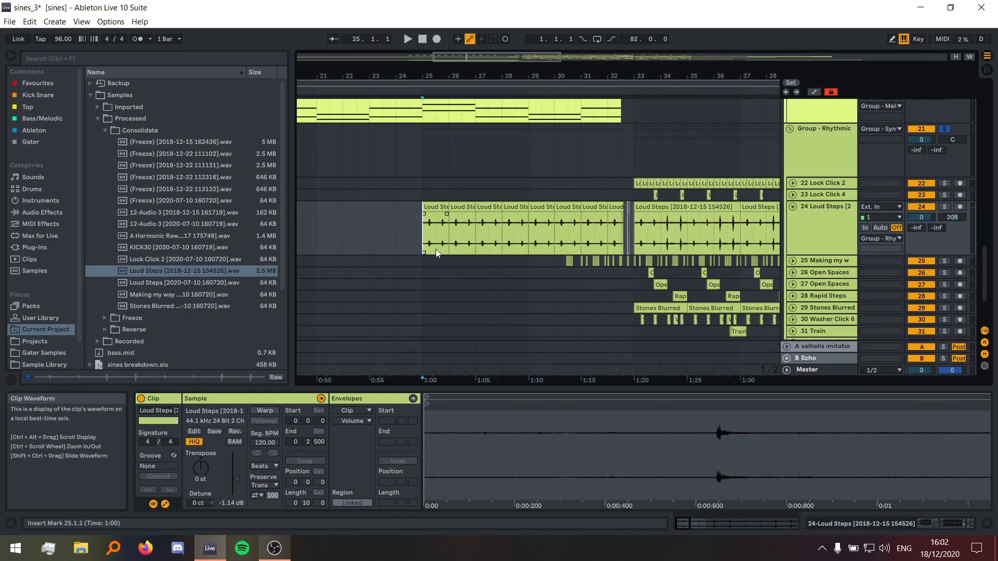
- Play the Loud Steps clips from 25.1.1 and from 29.1.1 to examine the repeated step hits
key(z)
key(space)
key(space)
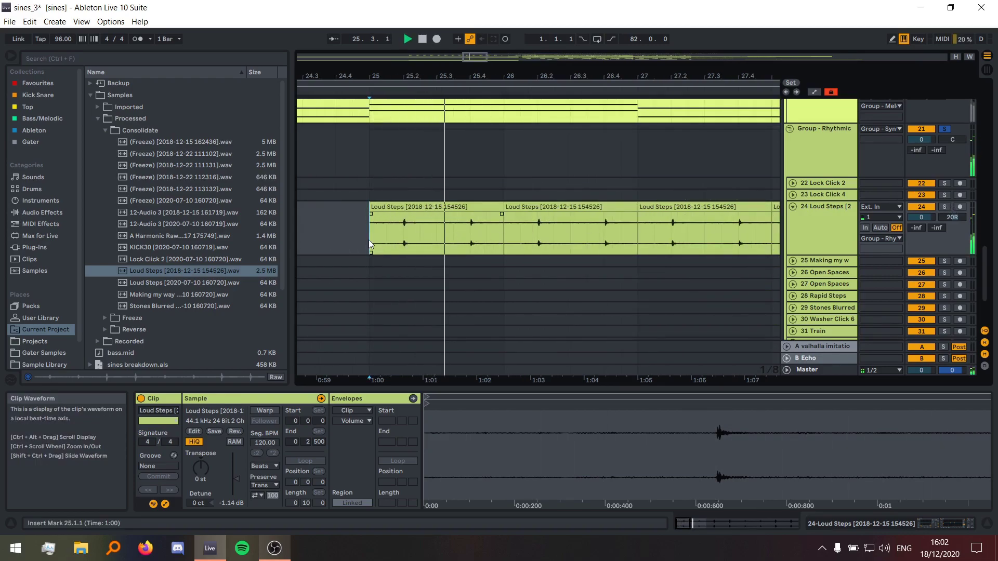
key(x)
click(460, 238)
key(space)
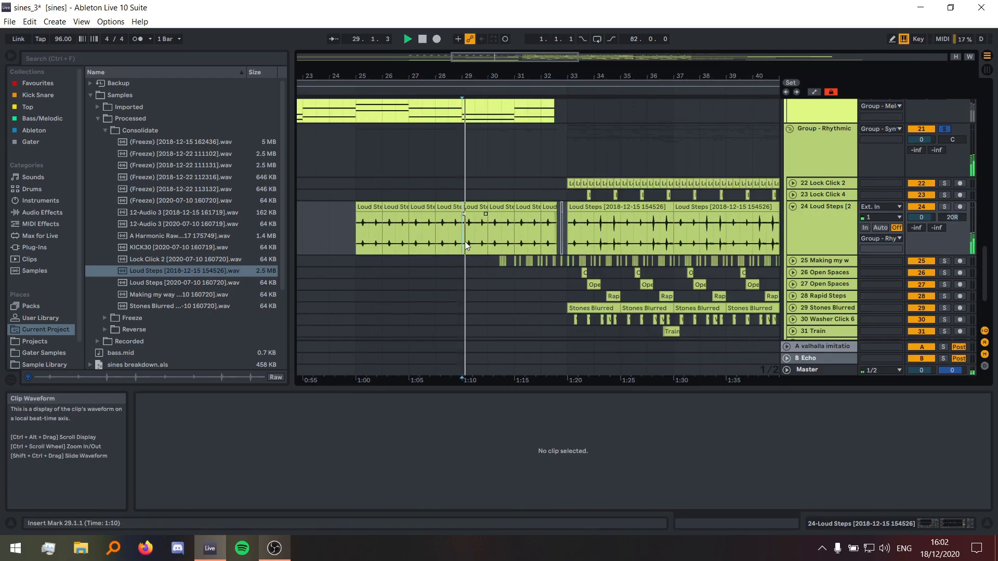
key(z)
key(x)
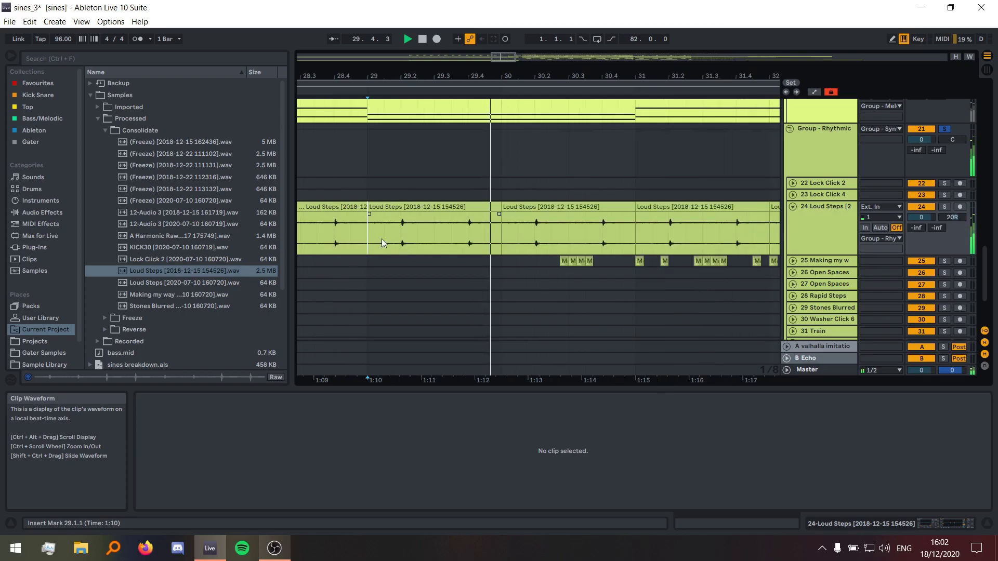
- Stop playback, unfold track 25 Making my way and show its first clip's sample in the browser
key(ctrl+z)
key(space)
key(z)
right_click(449, 264)
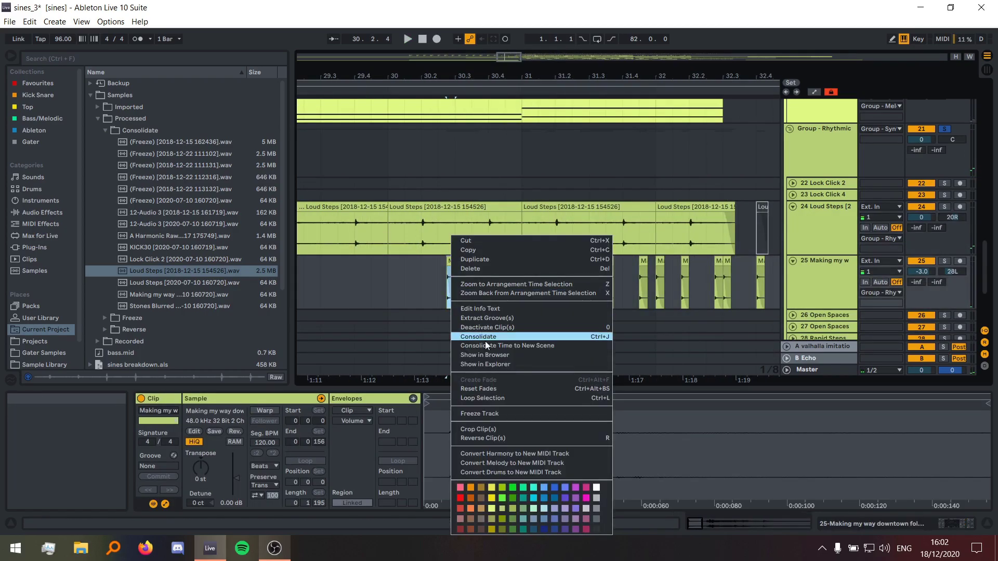
click(485, 353)
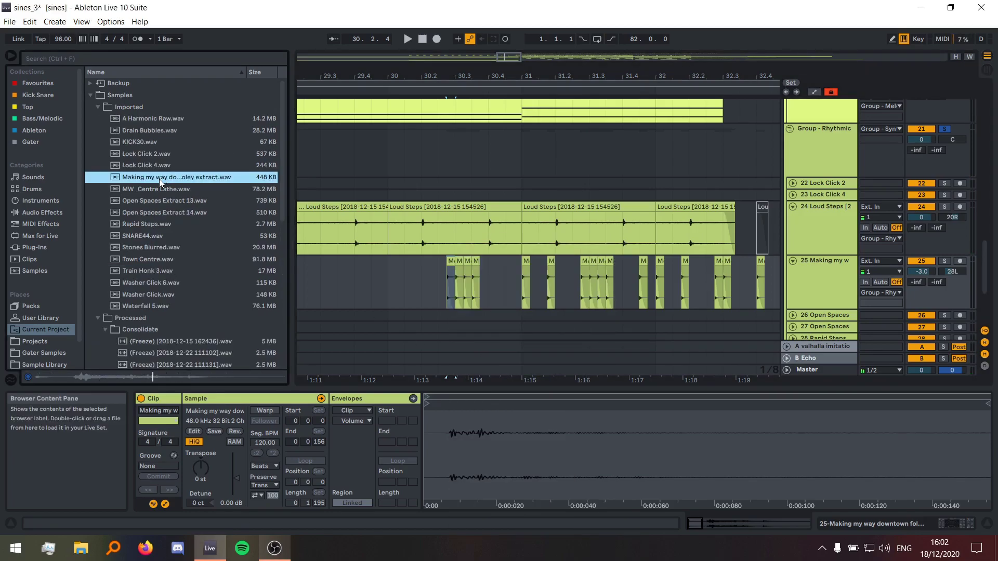
- Place the insert marker at 30.2.3 on track 25 Making my way and display its Echo and Utility devices
click(444, 279)
scroll(465, 264, up, 5)
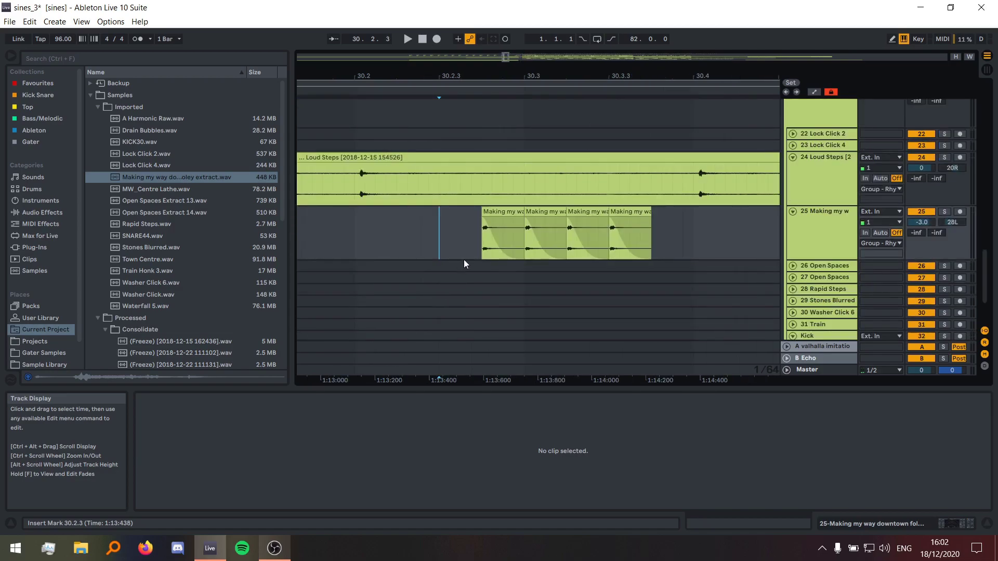
scroll(438, 235, down, 5)
click(827, 235)
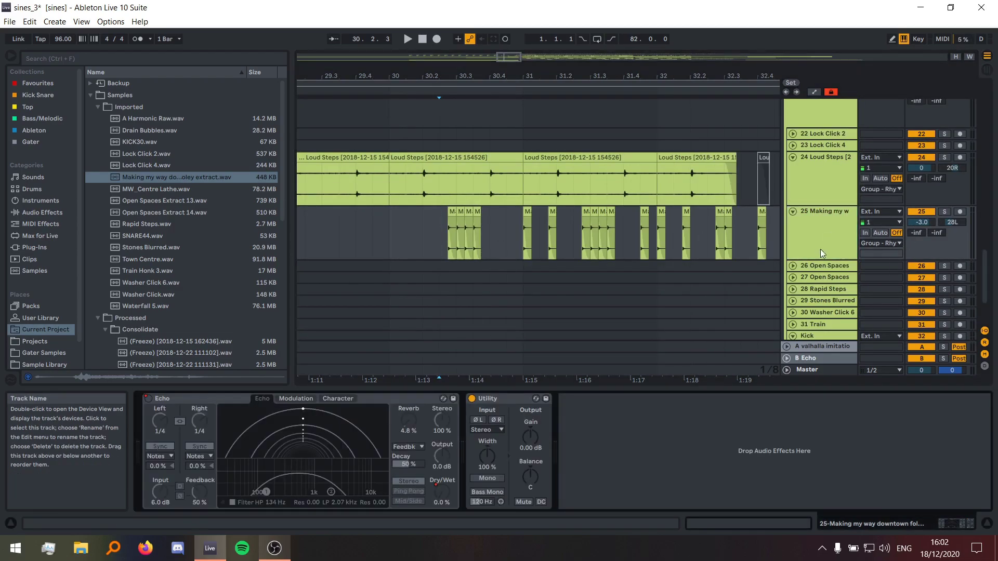
- Solo track 25 Making my way, play its clips from 31.1.1, and stop playback
key(space)
click(516, 239)
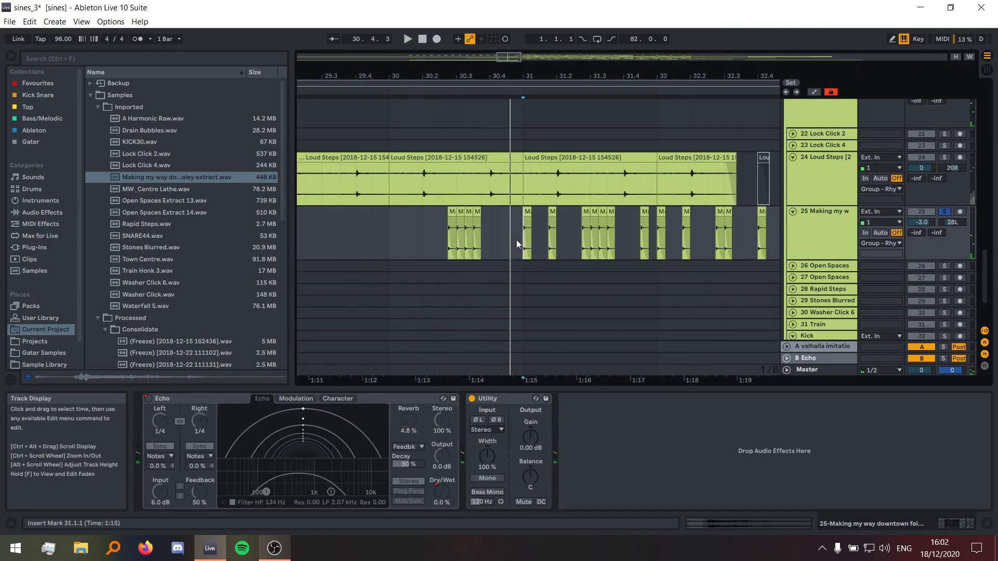
scroll(360, 230, down, 10)
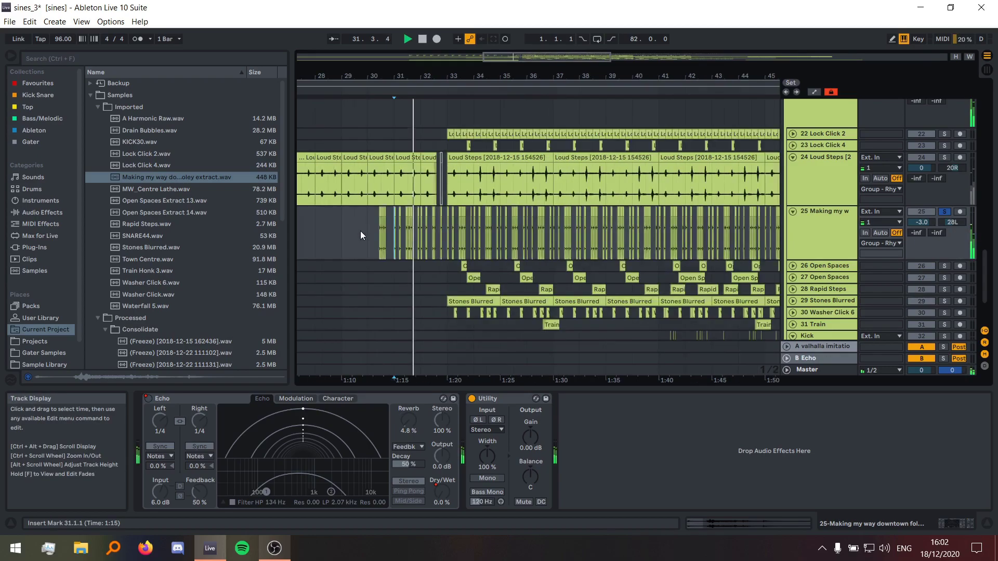
right_click(147, 397)
click(218, 404)
key(space)
- Select the time range 25.1.1 to 33.1.1 on Group - Rhythmic and return to the melodic group's tracks
click(422, 222)
scroll(422, 221, up, 5)
scroll(541, 198, up, 2)
drag(429, 178, 627, 182)
scroll(598, 223, up, 6)
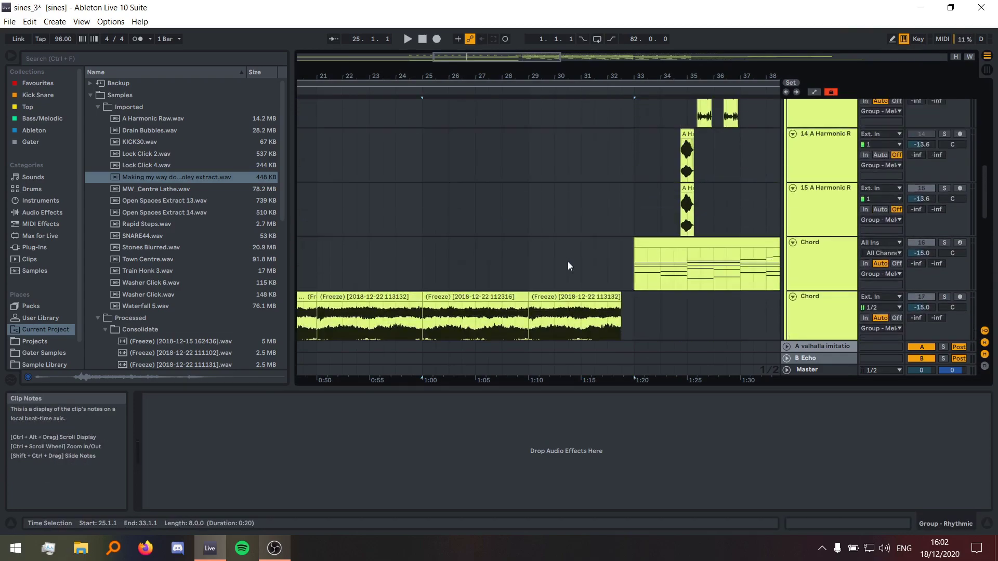
- Solo track 18 Operator, audition its MIDI notes from 31.1.1, and stop playback
click(583, 202)
key(space)
scroll(397, 219, right, 5)
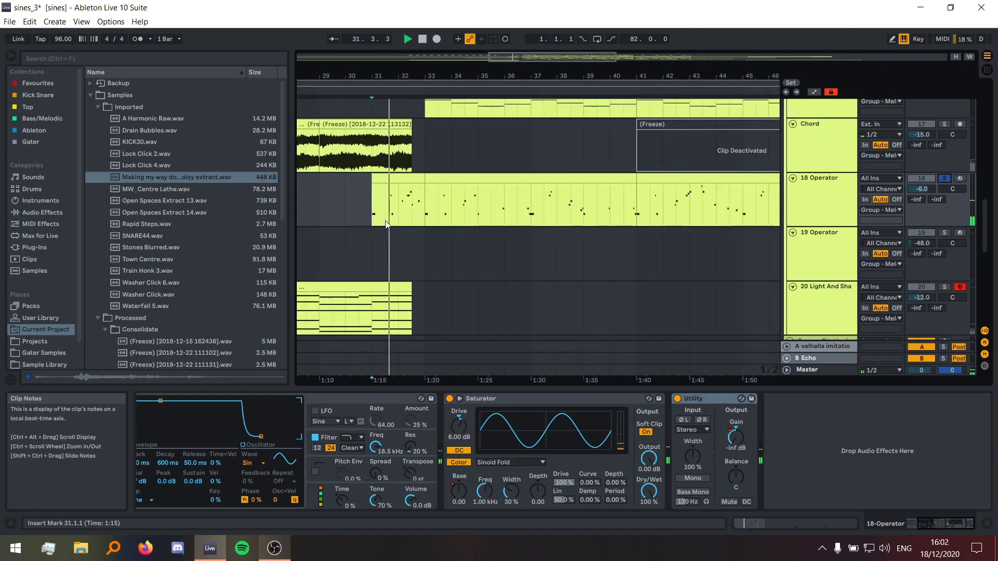
ctrl+scroll(406, 210, up, 5)
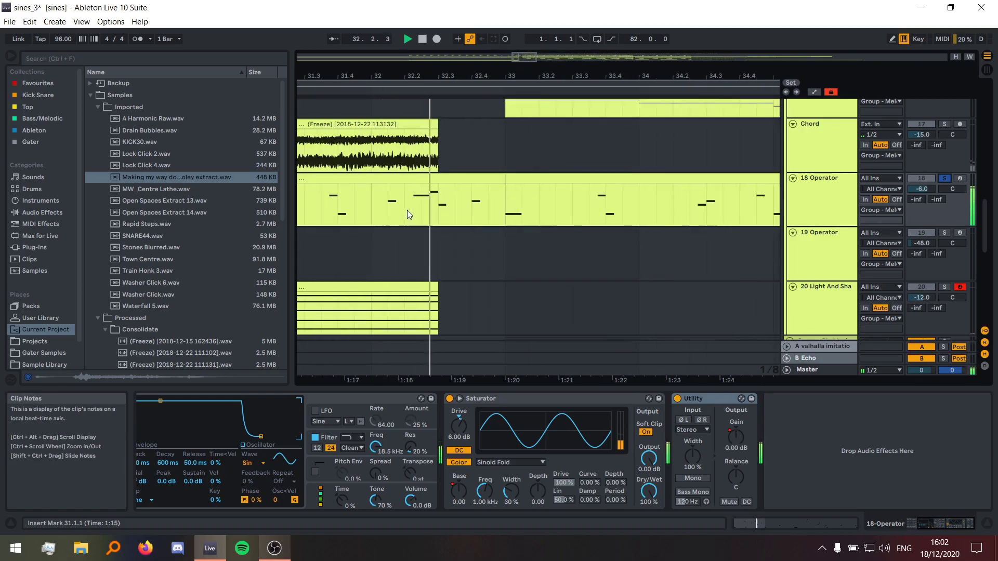
ctrl+scroll(502, 210, down, 5)
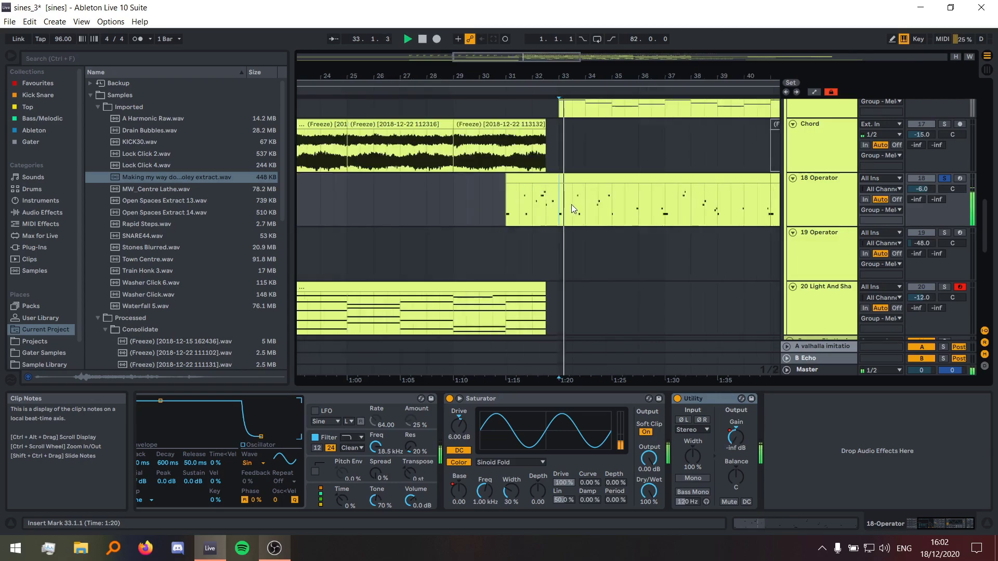
key(space)
- Highlight the Operator notes from 31.1.1 to 33.1.1, return the insert marker to 31.1.1, and view the Operator device's settings
click(506, 210)
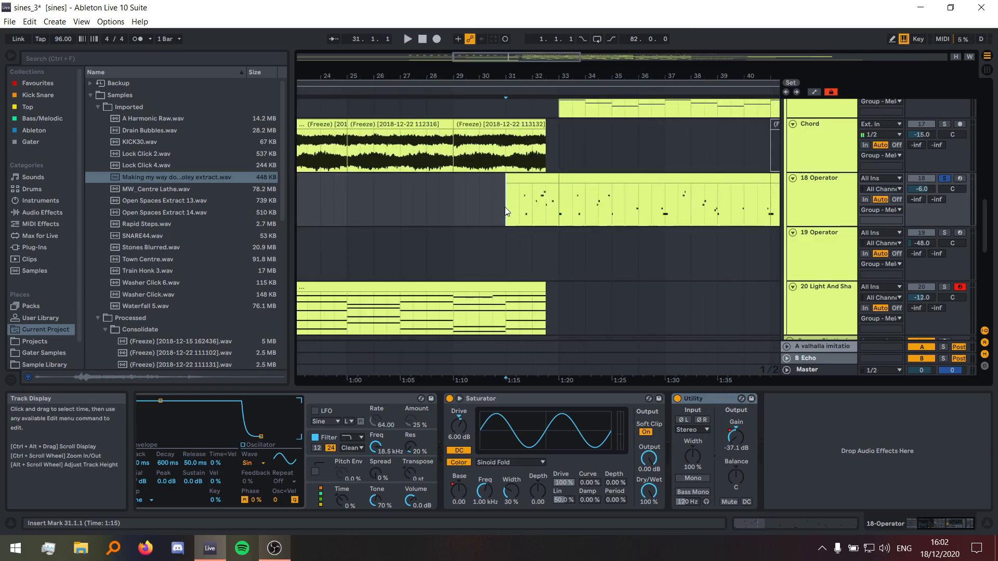
drag(506, 211, 556, 213)
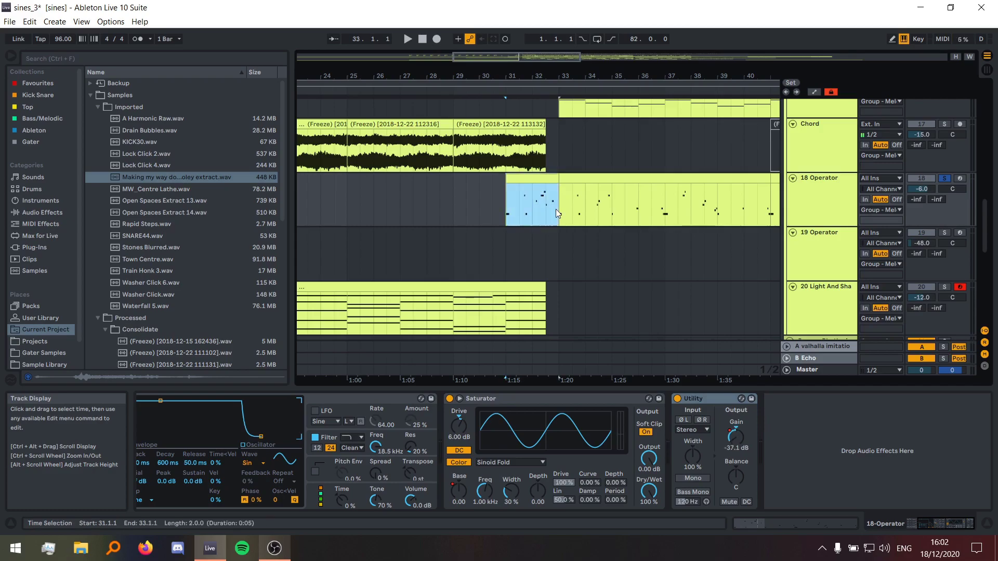
click(507, 210)
ctrl+scroll(535, 210, up, 5)
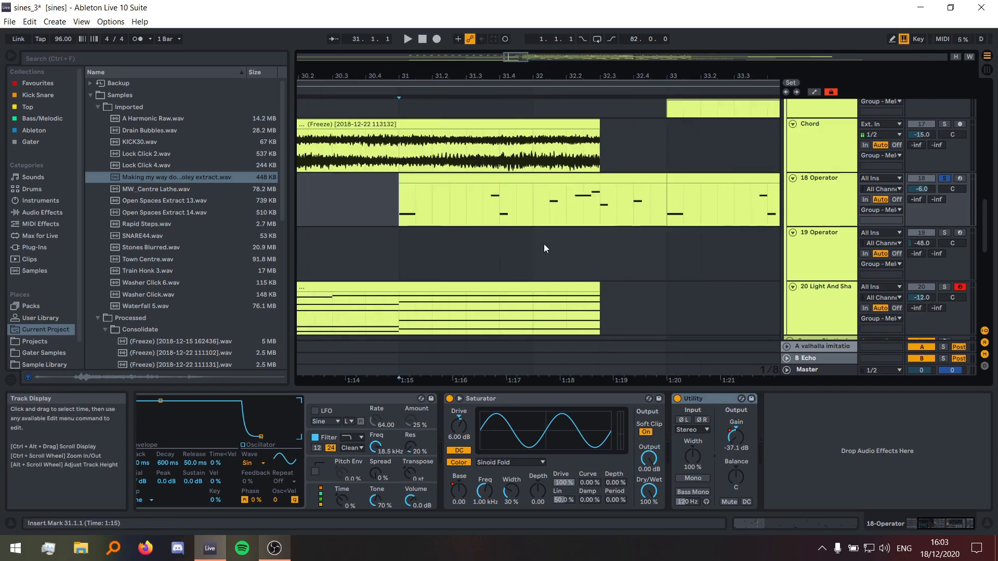
scroll(249, 467, up, 3)
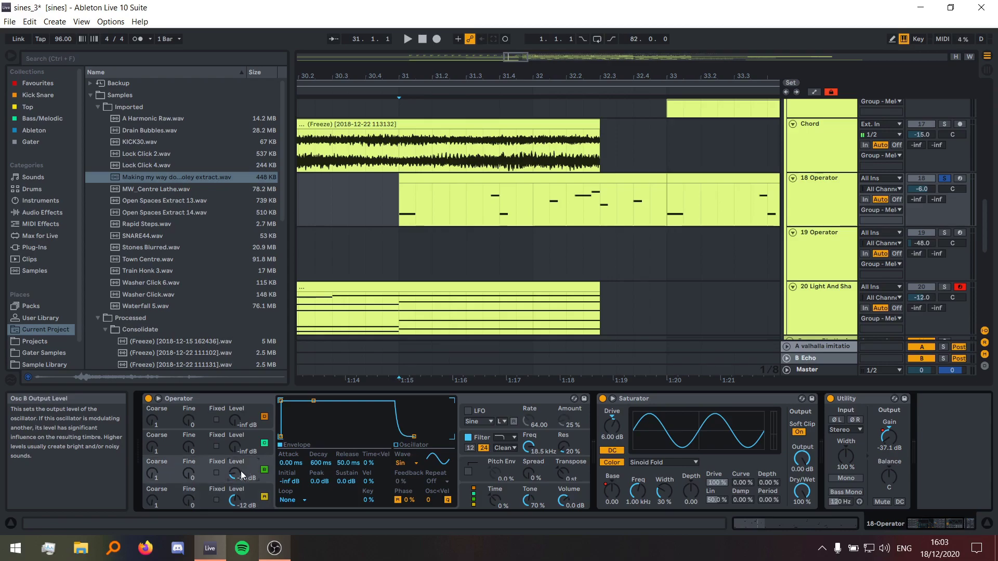
- Play track 18 Operator from 31.1.1 to examine its Utility gain movement, and stop playback
key(space)
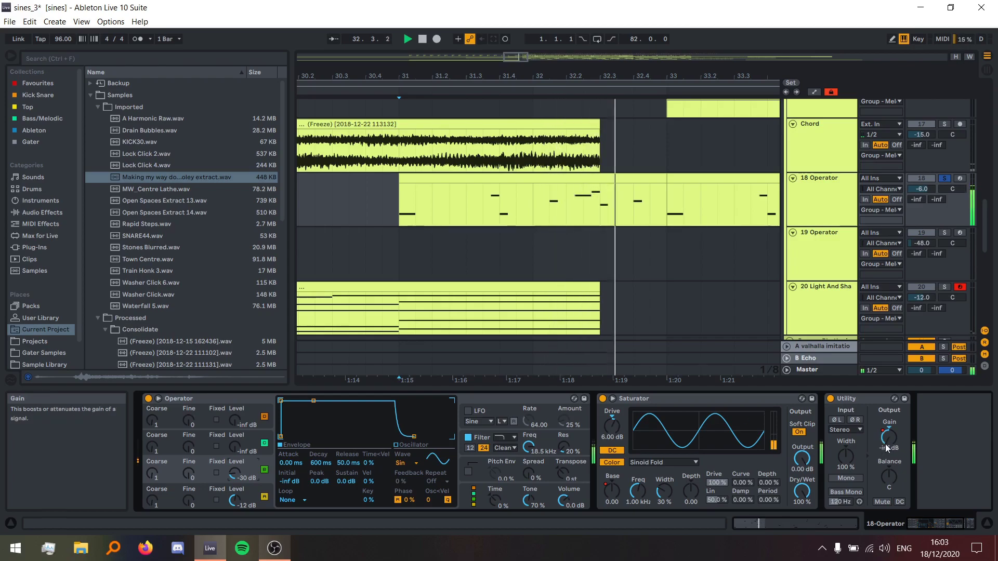
key(space)
key(minus)
key(minus)
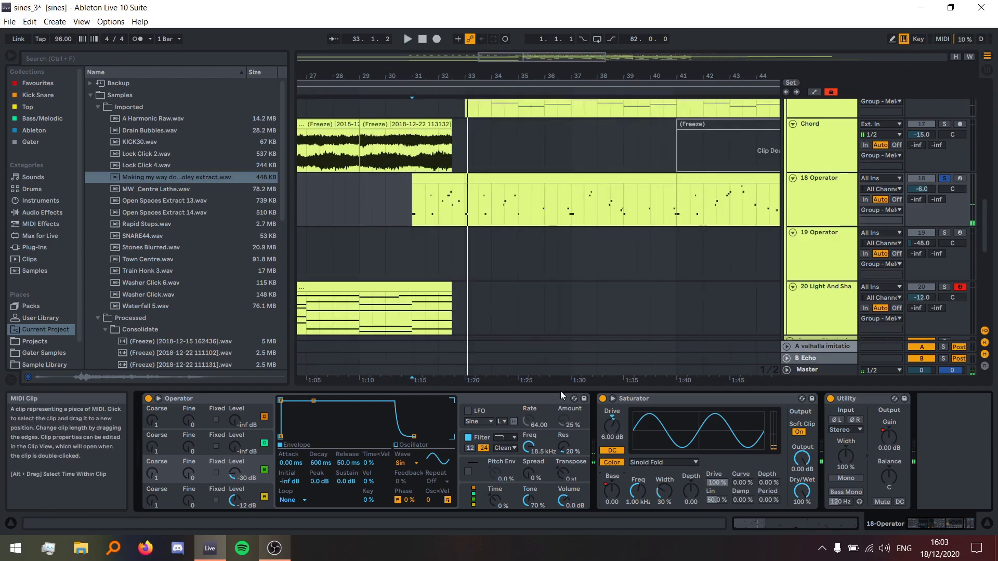
- Display the automation lanes and play track 18 Operator from 34.4.3 to examine its Saturator Base automation
key(a)
ctrl+scroll(510, 226, up, 10)
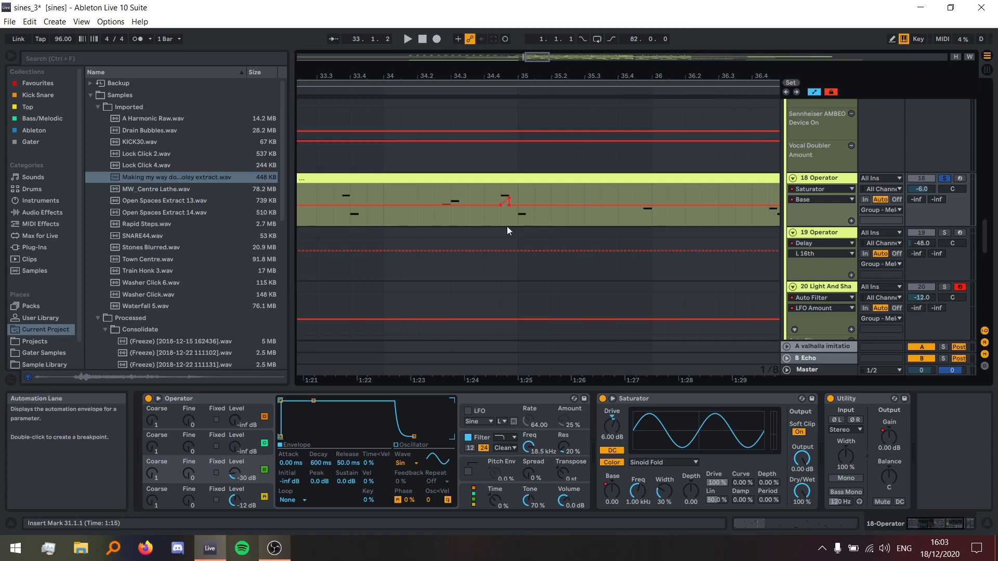
click(499, 225)
key(space)
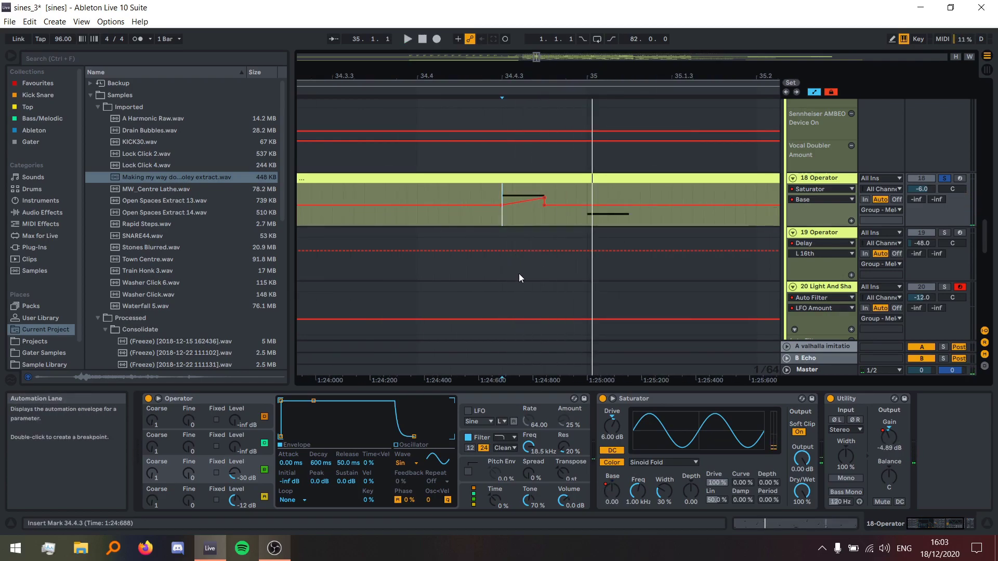
key(space)
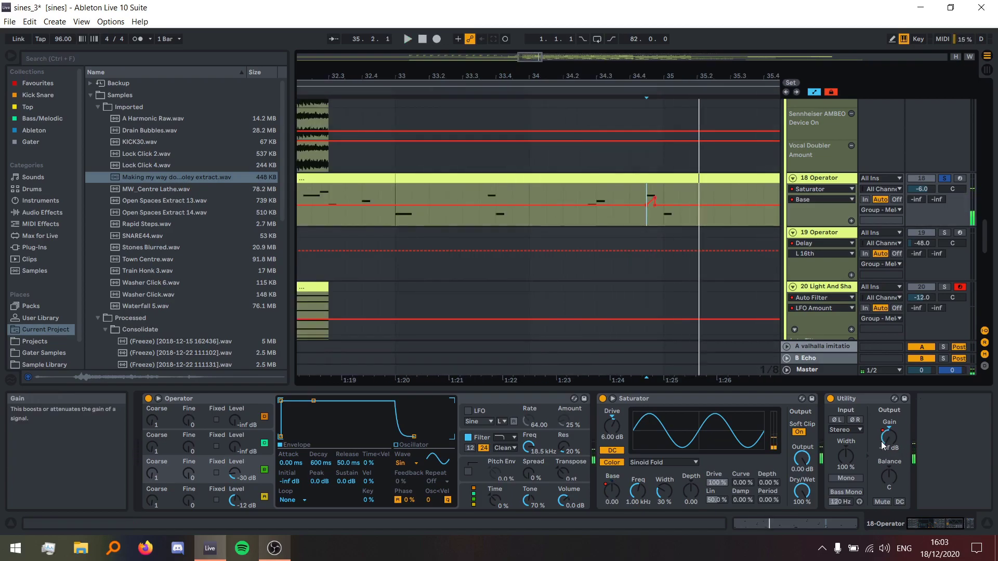
- Stop playback, show track 18 Operator's Utility Gain automation, and select the envelope segment around the notes near 31.4
scroll(503, 293, down, 5)
key(space)
scroll(380, 209, up, 8)
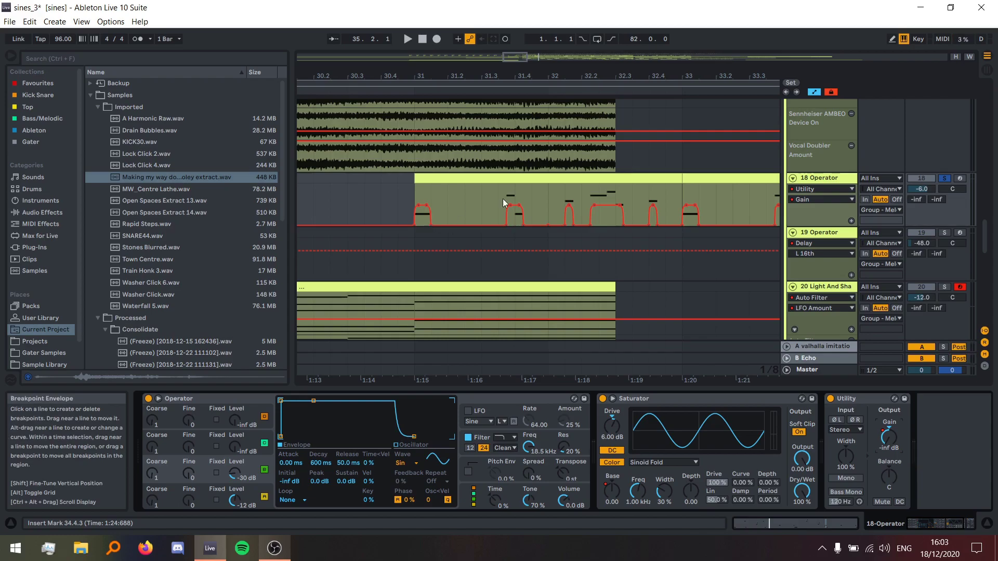
scroll(508, 200, up, 3)
drag(502, 194, 589, 195)
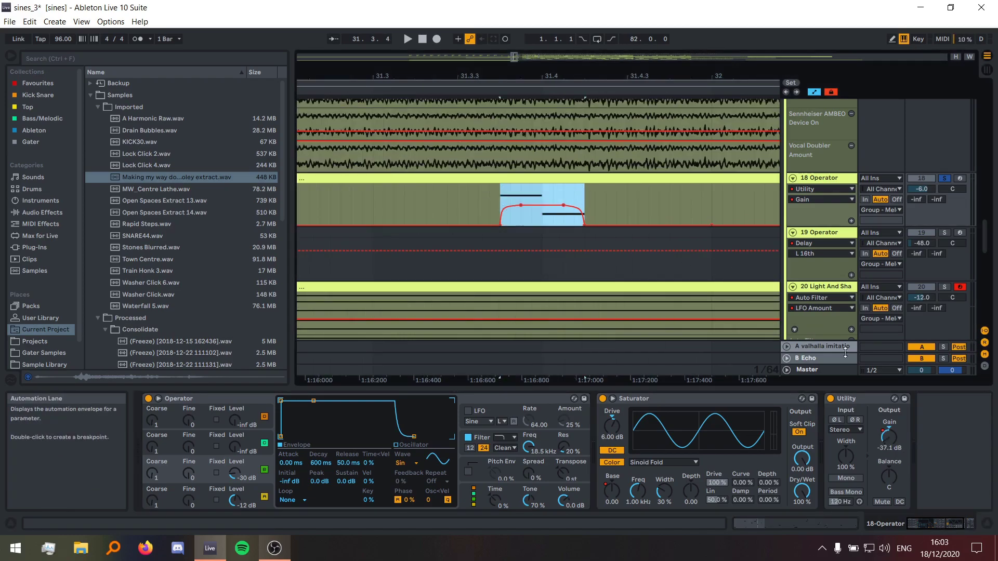
scroll(507, 183, down, 3)
- Play the gain-automated Operator notes from 32.2.1, stop, and examine the gain envelope between 32.4.4 and 33.1.3
click(518, 192)
scroll(518, 192, up, 4)
key(space)
click(530, 195)
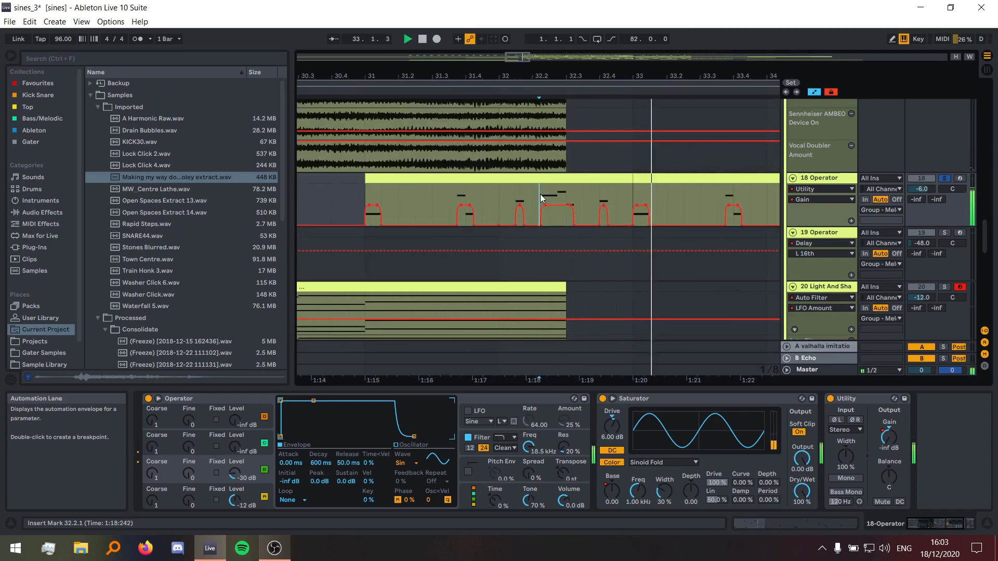
key(space)
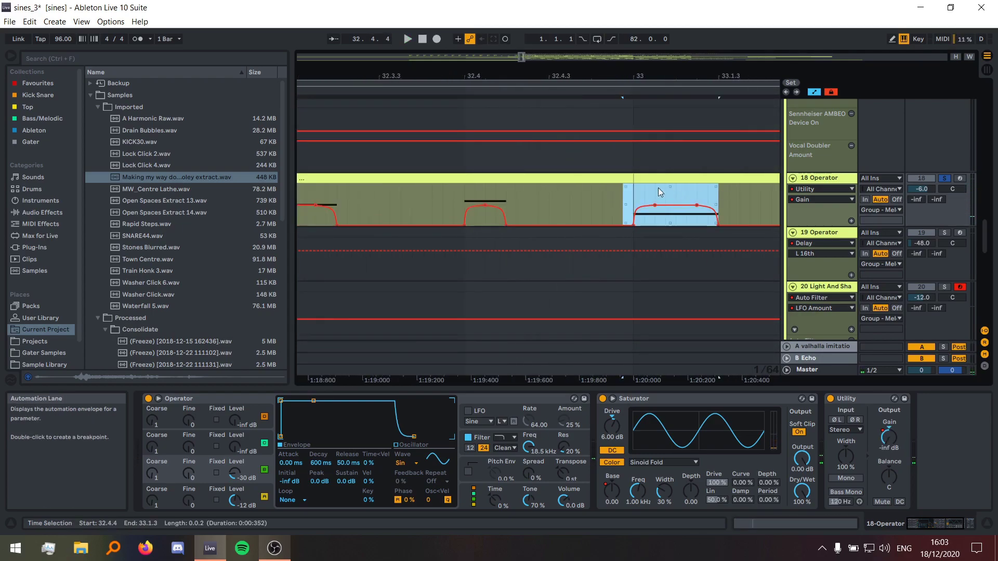
click(634, 192)
key(minus)
key(minus)
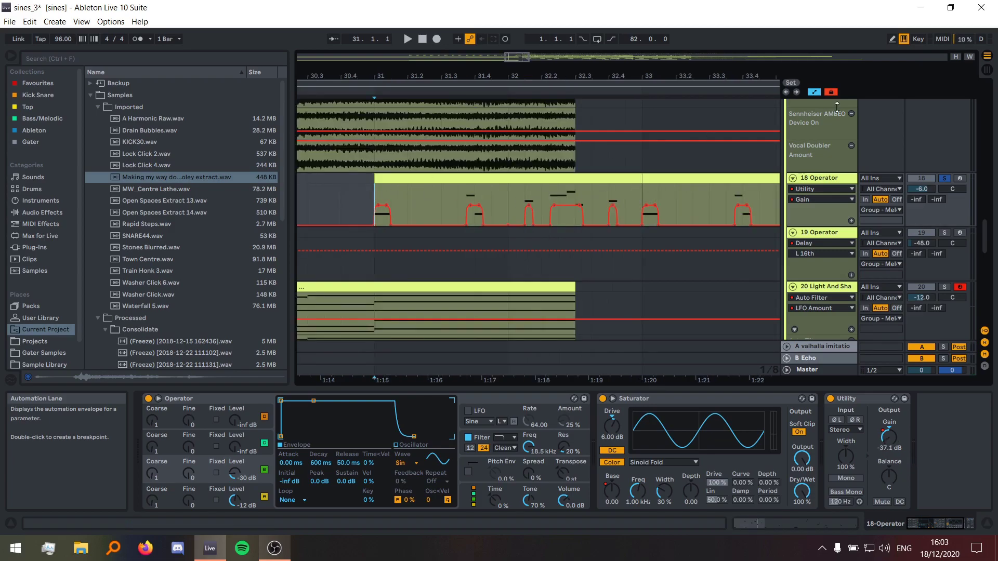
- Hide the automation lanes, highlight the Operator notes from 31.1.1 to 33.1.3, and place the insert marker at 31.1.1
key(a)
drag(376, 193, 391, 193)
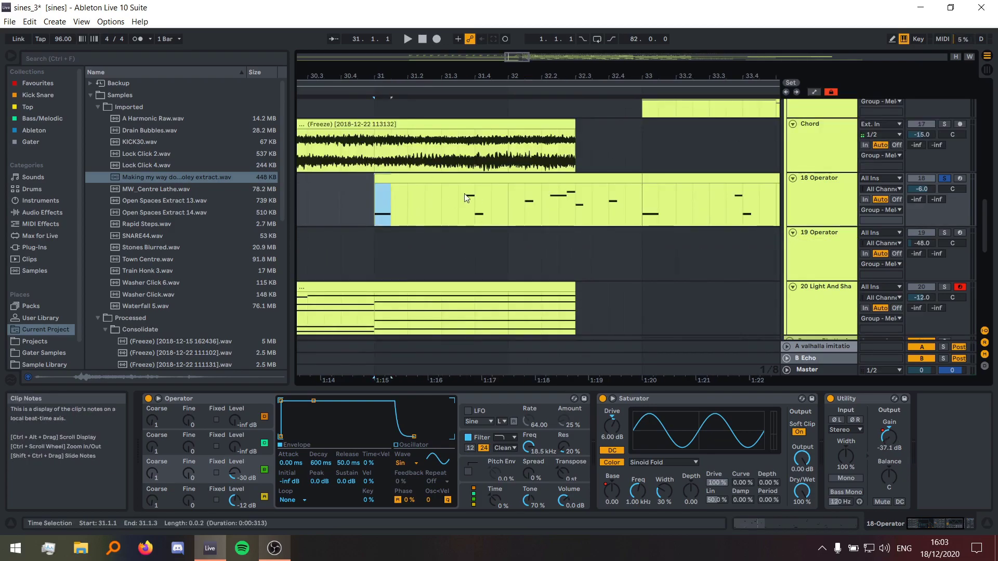
shift+click(644, 195)
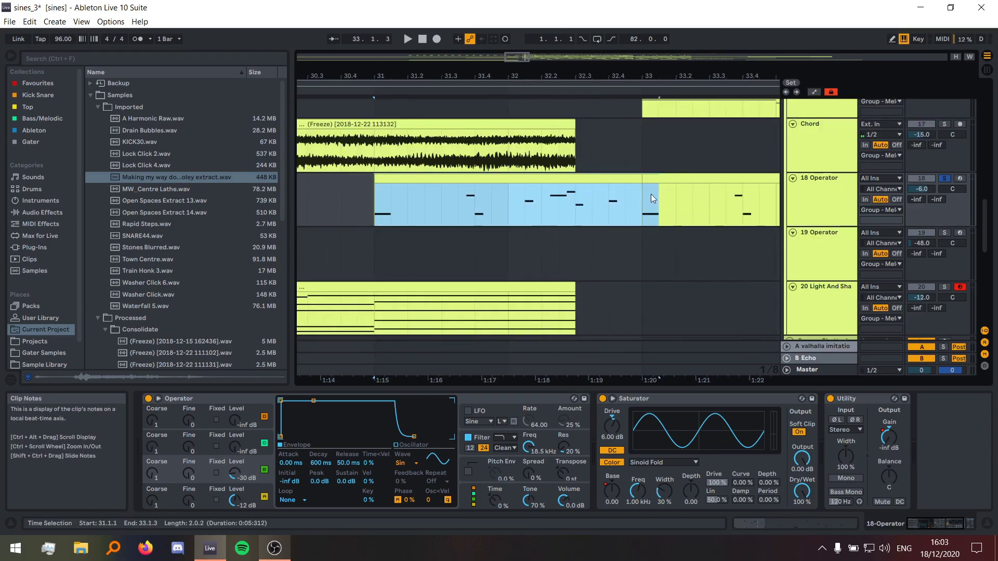
click(374, 192)
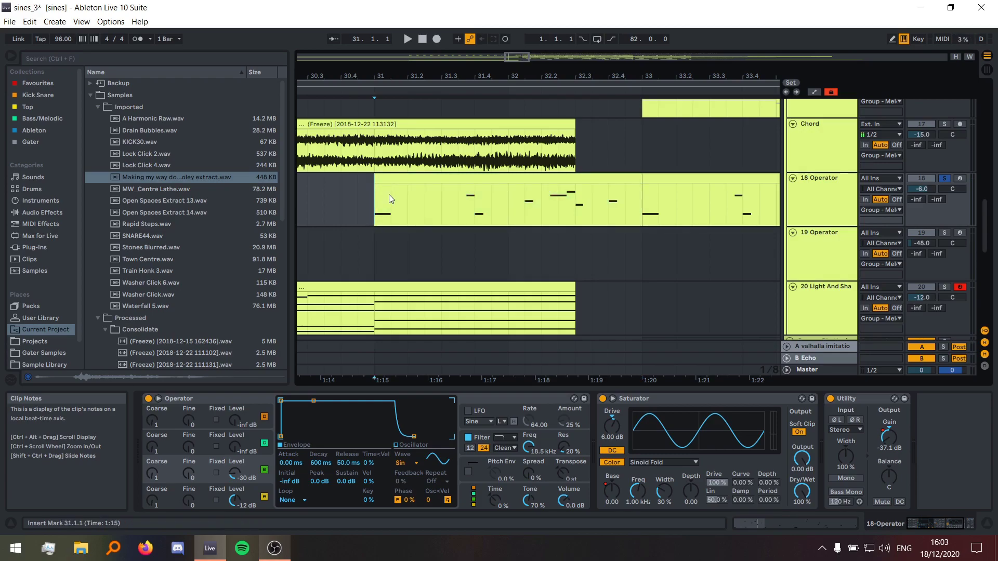
- Audition the Operator notes from 31.1.1 and again from 32.1.1
scroll(426, 219, up, 1)
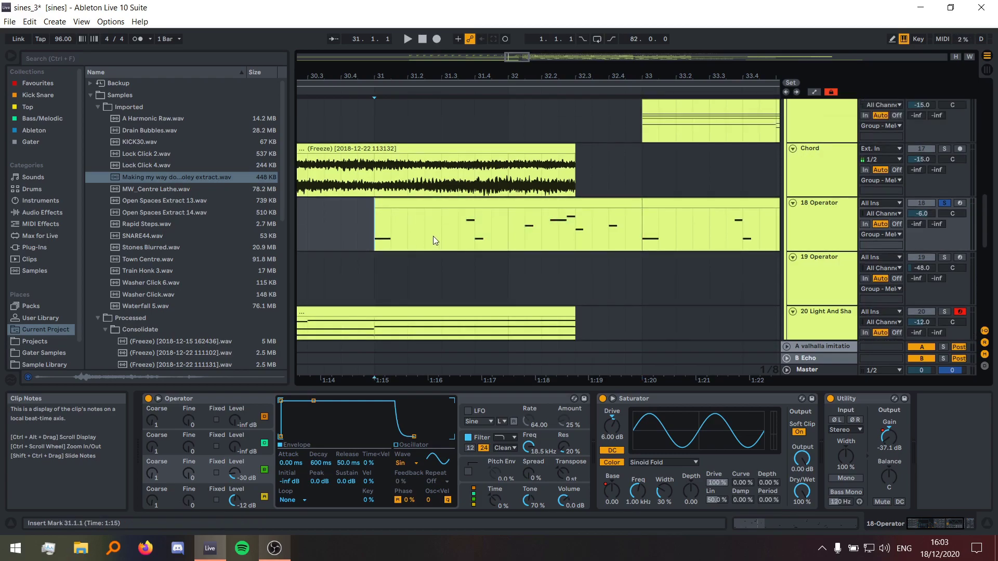
key(space)
ctrl+scroll(465, 231, up, 10)
ctrl+scroll(465, 235, down, 5)
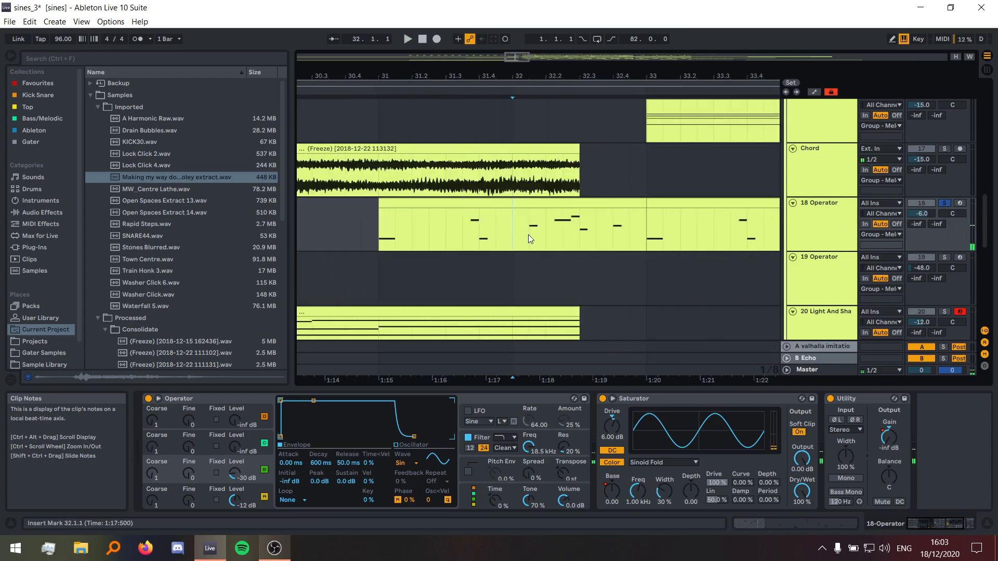
key(space)
ctrl+scroll(488, 242, down, 3)
- Open the Operator clip at 31.1.1 in an enlarged MIDI note editor during playback, and stop playback
click(416, 201)
key(space)
double_click(415, 201)
scroll(463, 310, down, 3)
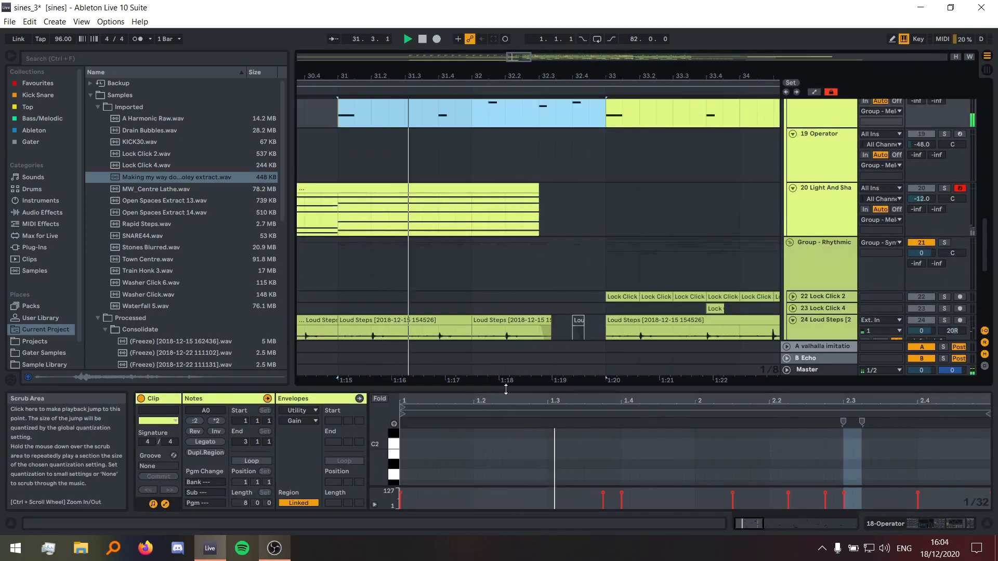
drag(492, 387, 492, 125)
key(space)
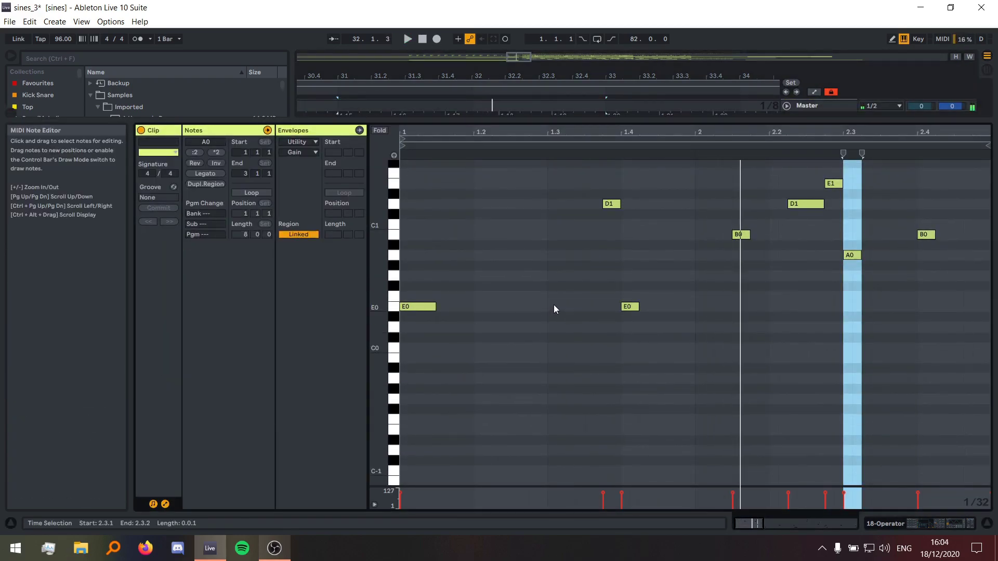
- Return to track 18 Operator's devices, play it briefly from 33.1.1, and stop playback
key(shift+Tab)
scroll(447, 245, right, 2)
scroll(429, 222, up, 1)
click(435, 207)
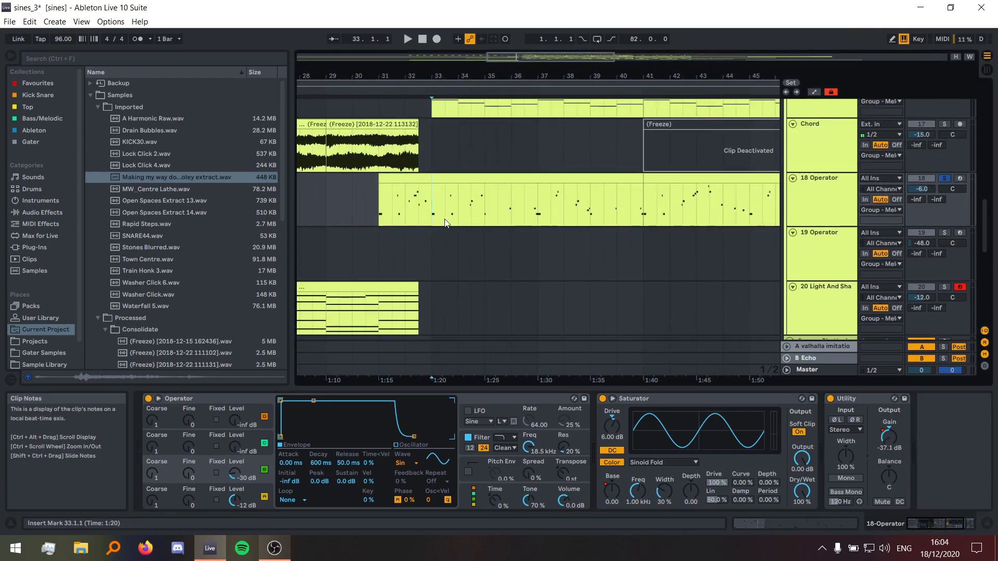
key(space)
key(space)
- Solo the Vibraphone Hits track, play its clips from 17.1.1, and stop playback
scroll(538, 223, left, 8)
scroll(539, 222, up, 5)
click(426, 218)
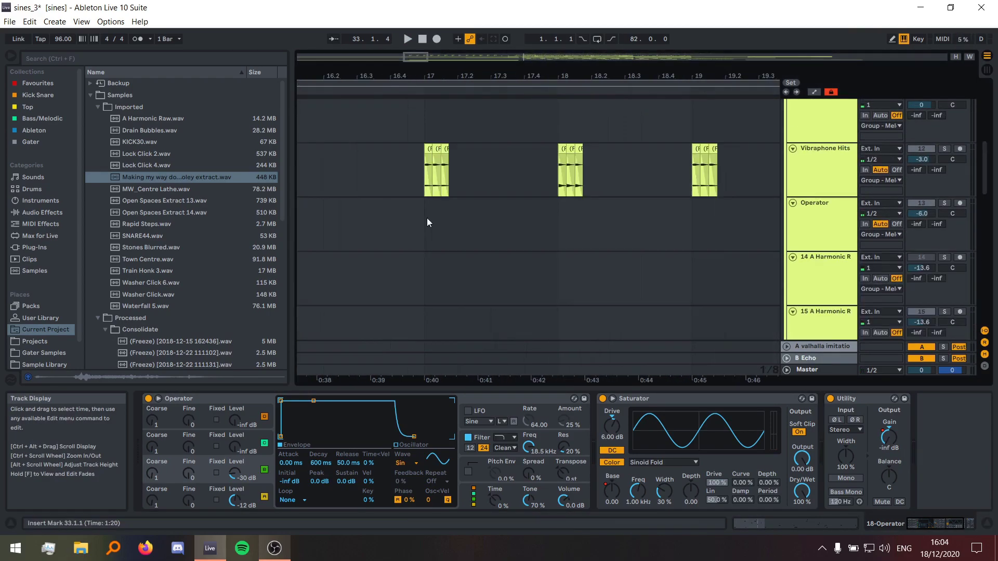
click(928, 146)
key(space)
click(942, 149)
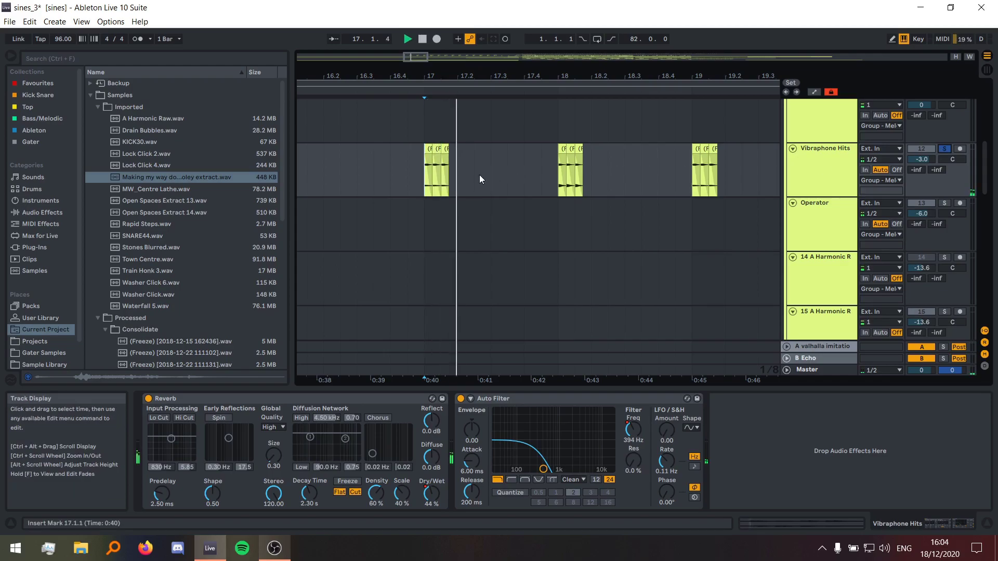
key(space)
- Show the first Vibraphone Hits clip's frozen sample in the browser and preview it
scroll(475, 161, down, 5)
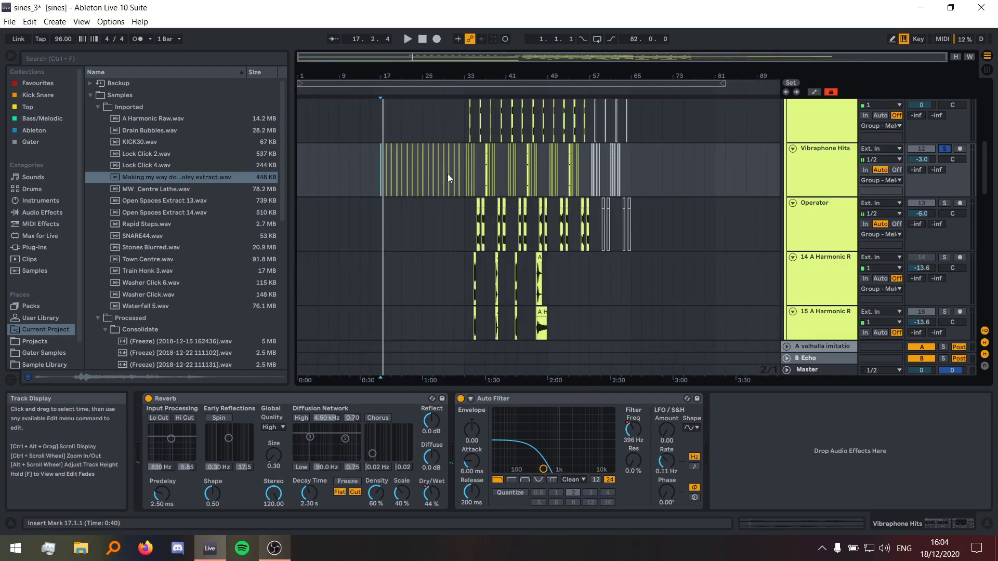
scroll(508, 166, up, 5)
right_click(467, 152)
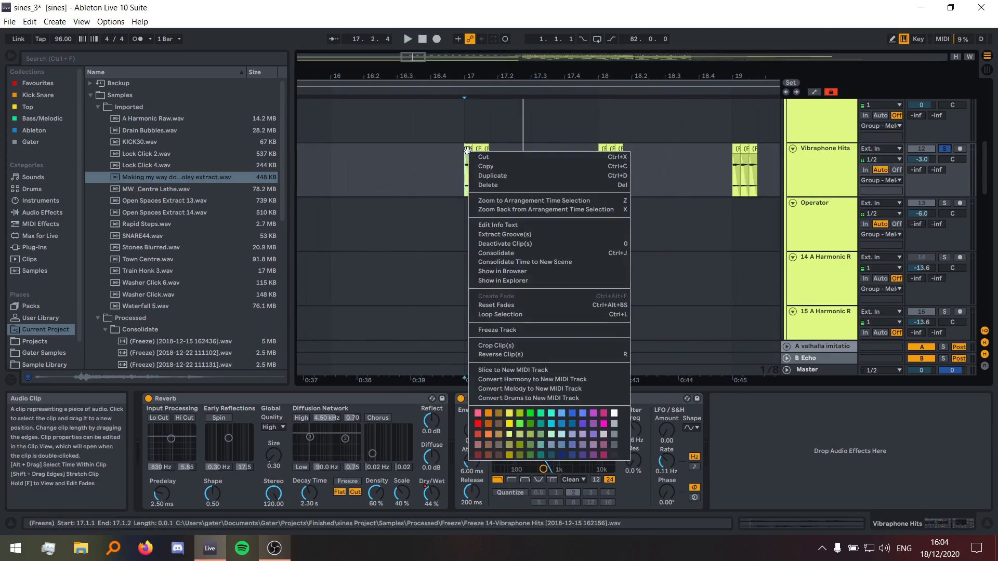
click(509, 269)
click(166, 360)
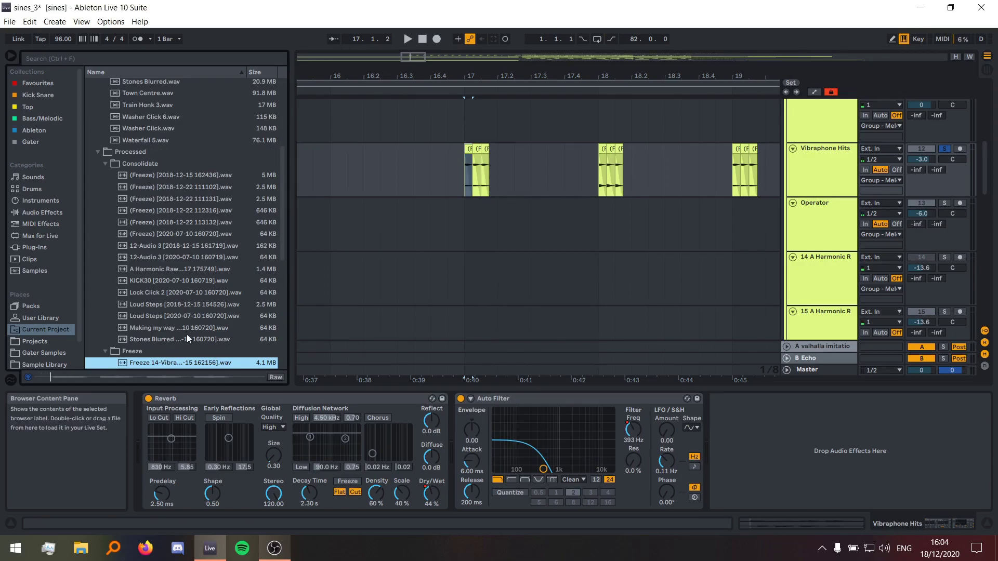
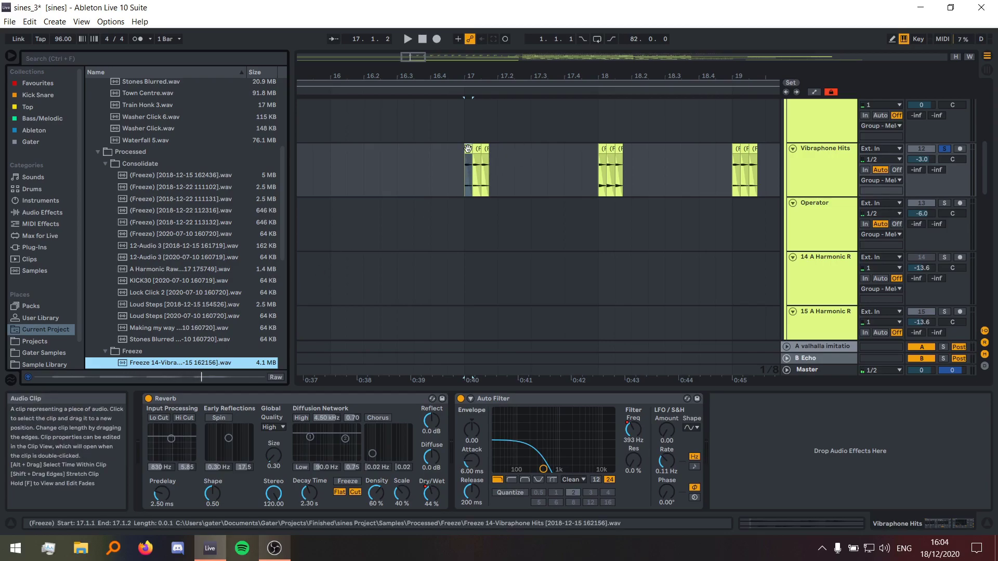
- Play the Vibraphone Hits track from 17.1.1 and select the time range of its first frozen clip
click(461, 177)
scroll(452, 180, up, 5)
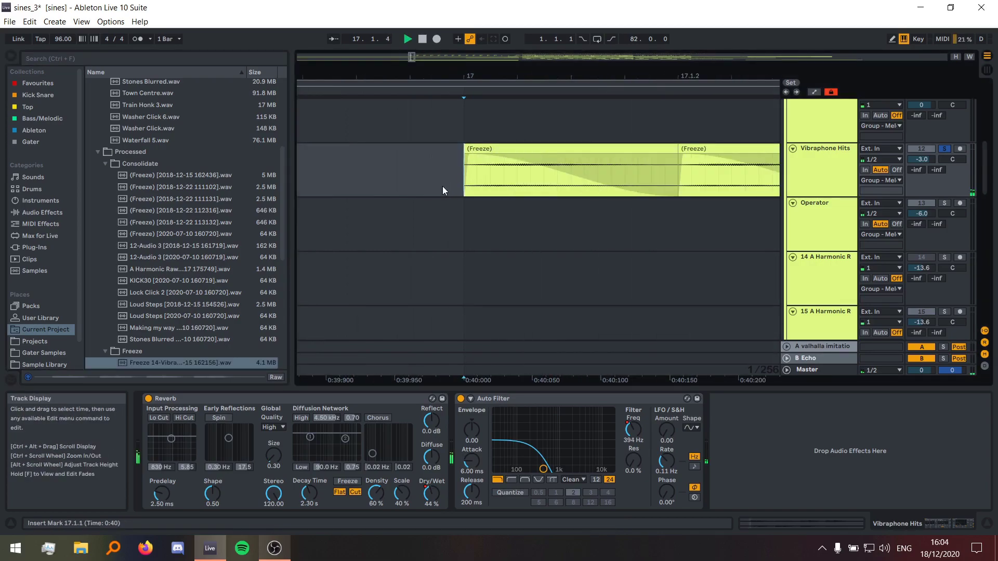
double_click(462, 144)
scroll(450, 157, down, 1)
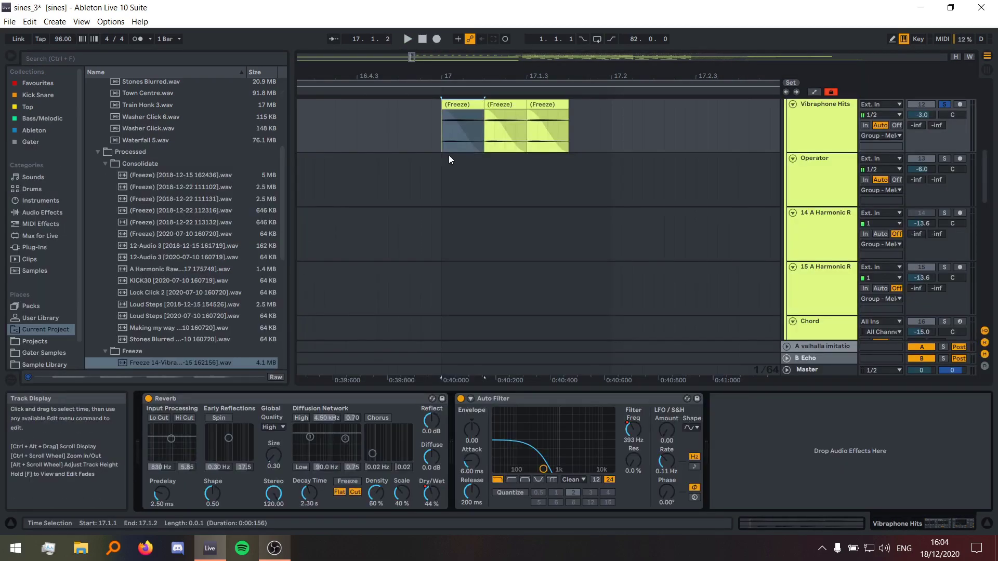
- Audition the Vibraphone Hits clips at bar 19, restarting playback from 19.1.1
scroll(431, 146, down, 8)
click(485, 137)
scroll(485, 137, up, 5)
click(522, 208)
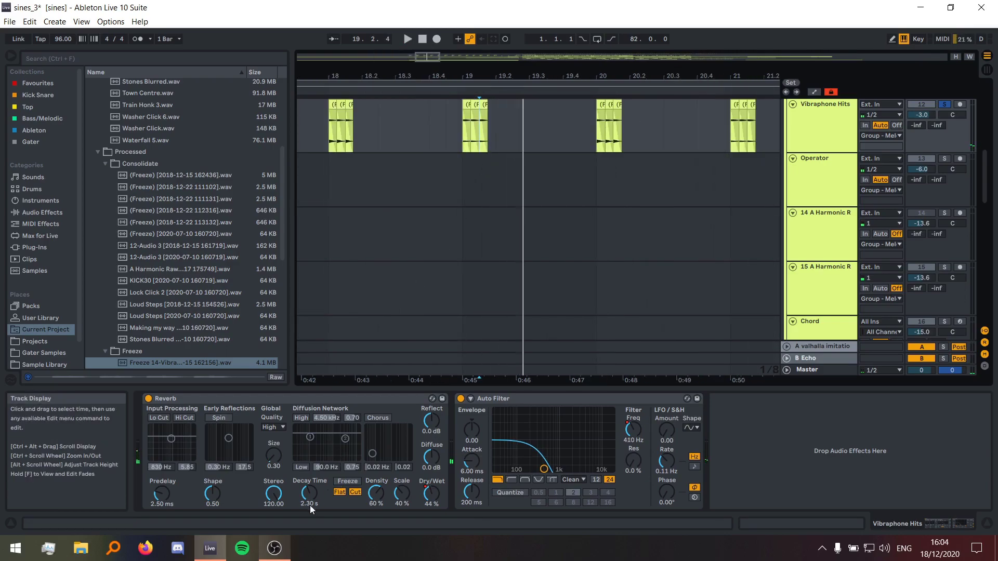
click(464, 126)
key(space)
scroll(619, 156, up, 1)
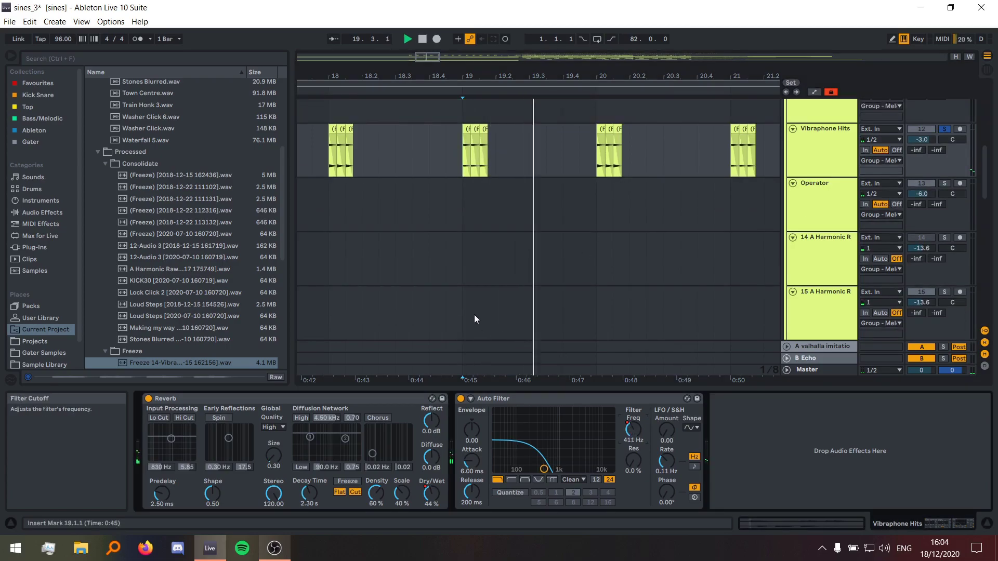
- Show the track automation, follow the Vibraphone Hits Auto Filter frequency curve, play from 33.1.1, and stop playback
scroll(600, 242, down, 3)
key(a)
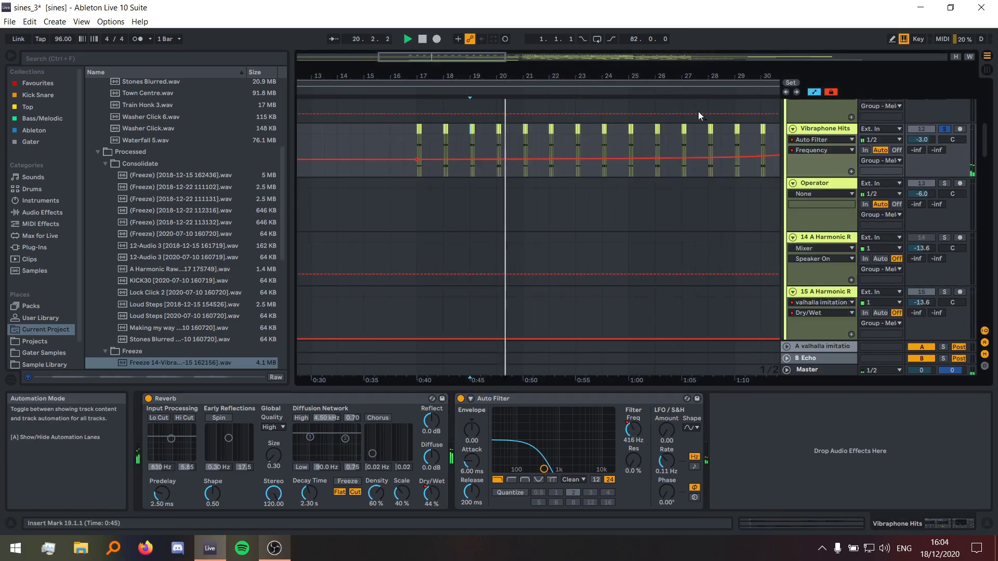
key(w)
click(450, 167)
scroll(463, 166, up, 5)
click(463, 166)
click(484, 166)
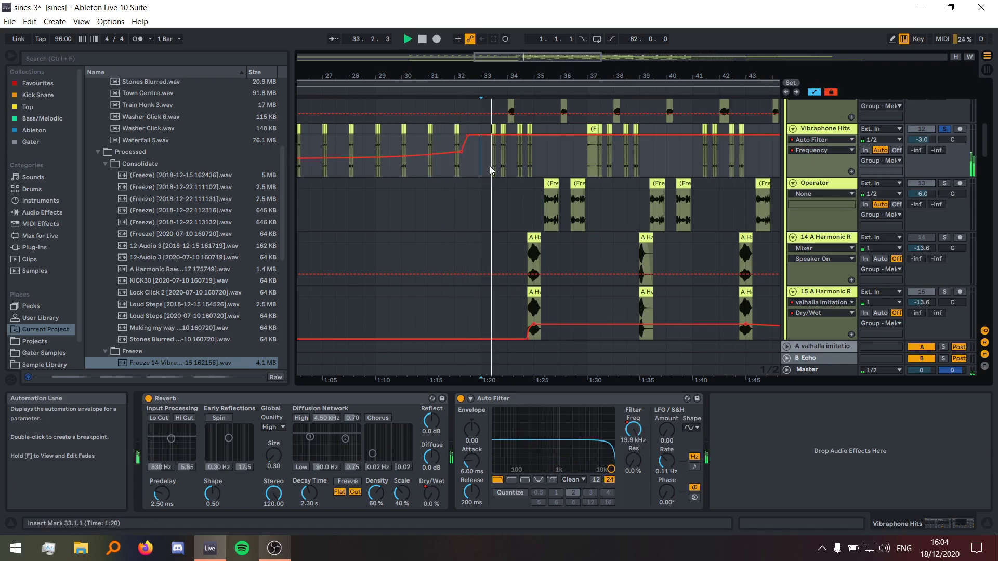
key(space)
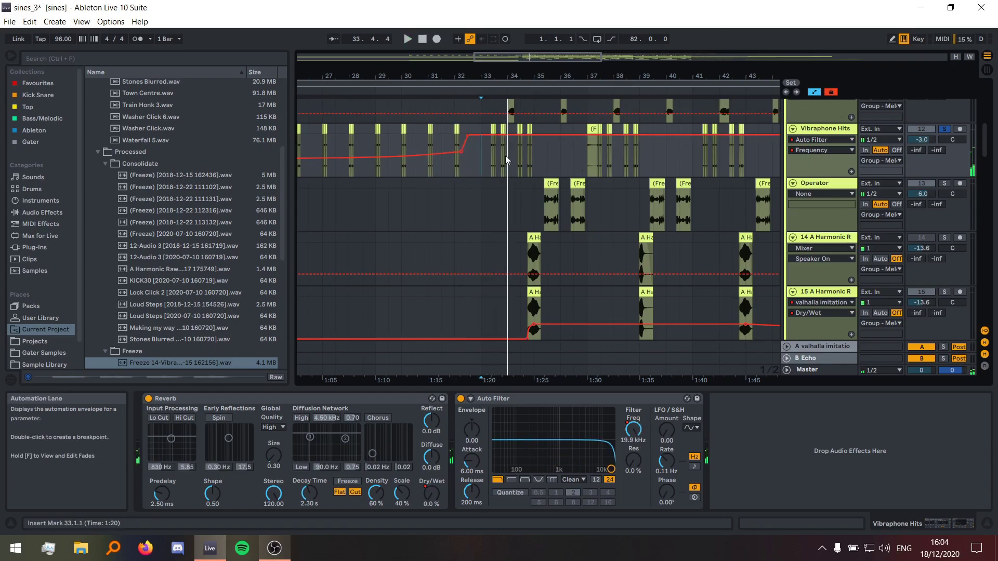
- Examine the Vibraphone Hits clips in bar 33 up close while playing them, and stop playback
scroll(499, 159, up, 10)
key(space)
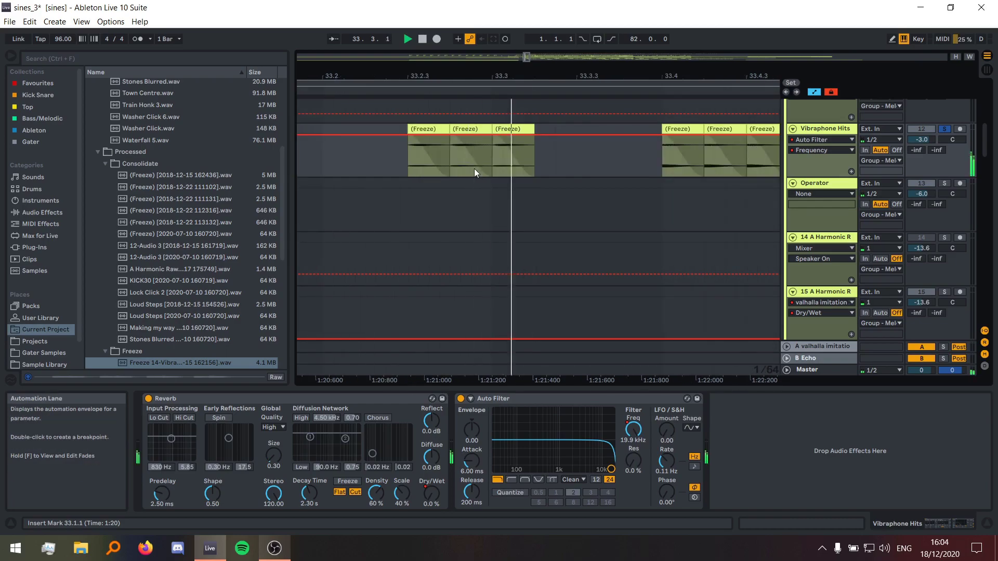
key(space)
scroll(506, 168, down, 5)
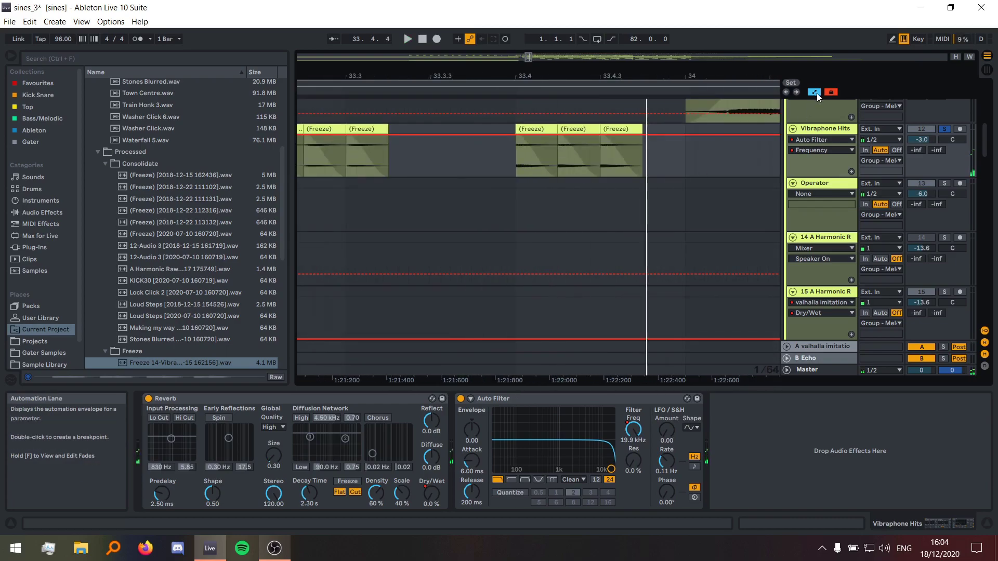
- Hide the track automation and select the range from 33.1.1 to 49.1.1 on the 9 Operator track
click(813, 92)
scroll(550, 199, down, 5)
click(361, 206)
scroll(413, 209, down, 5)
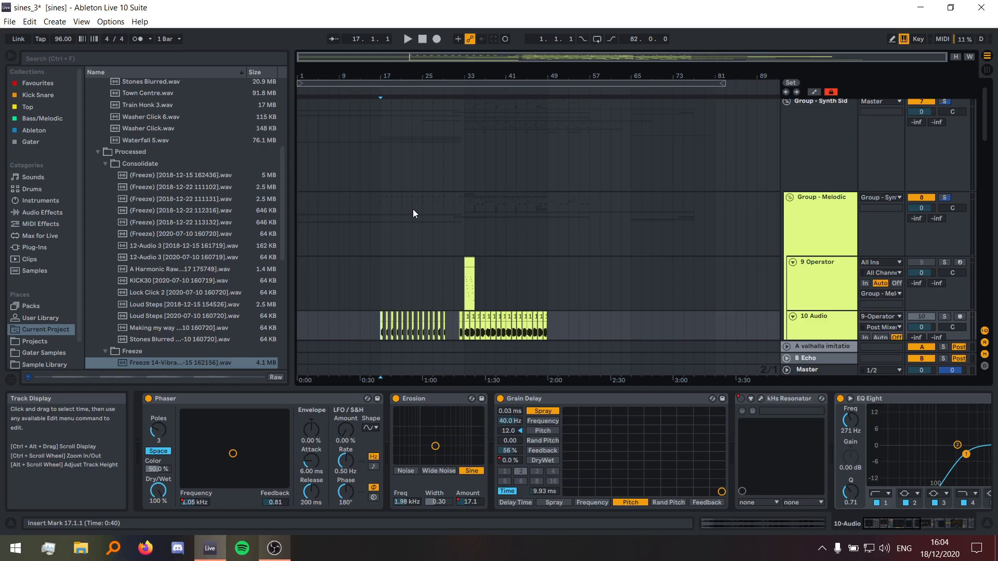
scroll(432, 208, up, 1)
drag(460, 200, 548, 189)
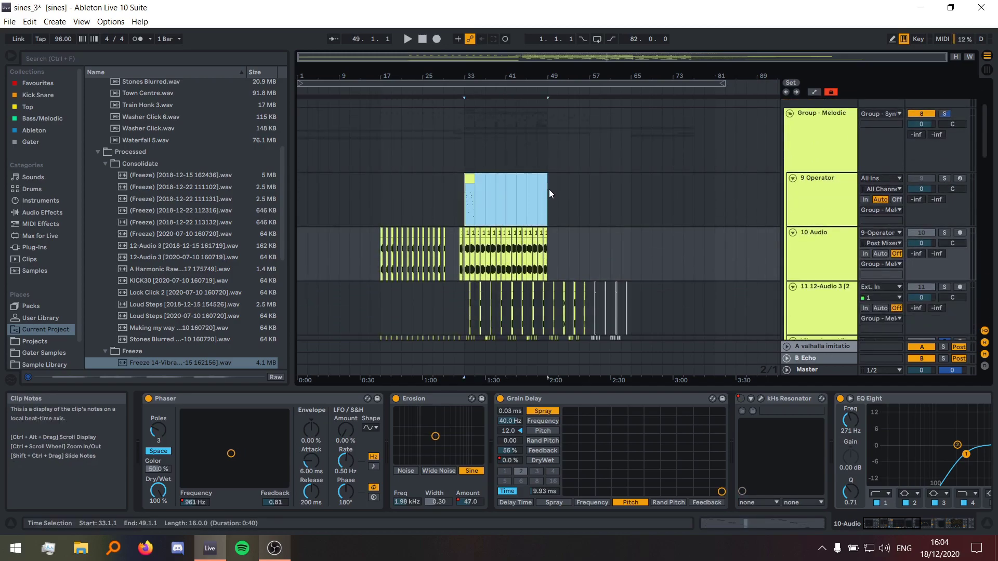
scroll(419, 208, up, 3)
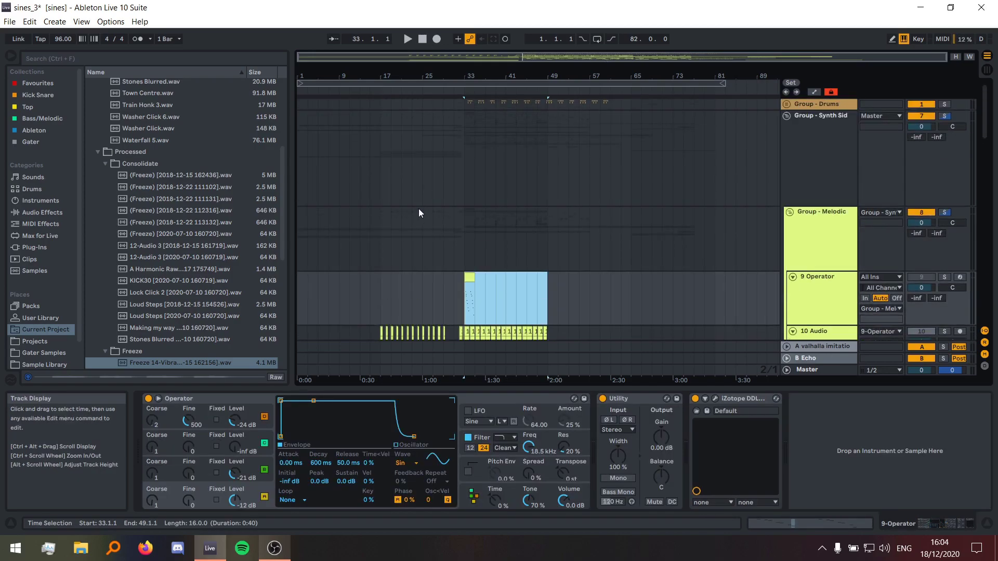
- Solo the Synth Sidechain group, play it from 17.1.1, and look through its unfolded tracks during playback
click(787, 116)
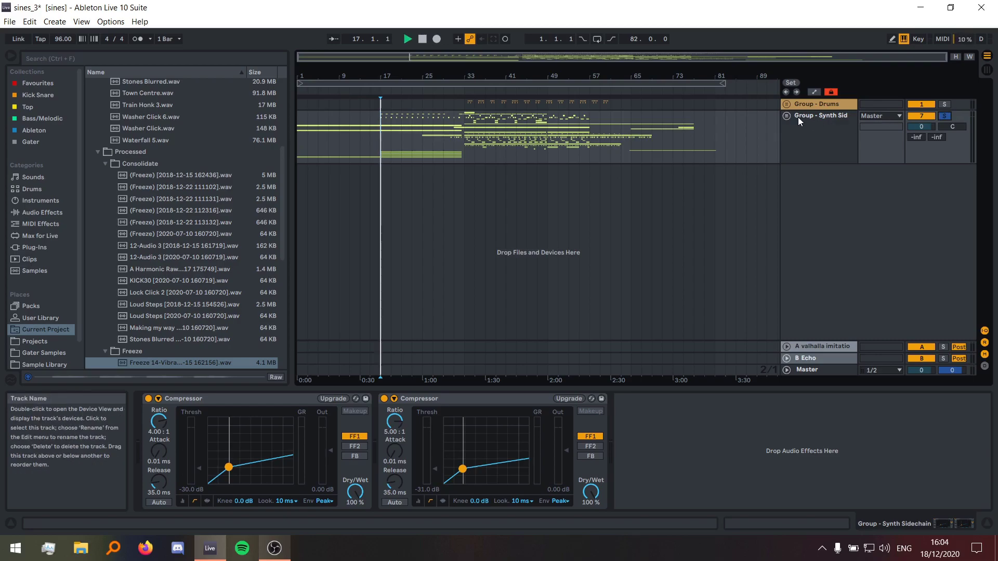
key(space)
click(787, 116)
scroll(390, 229, up, 5)
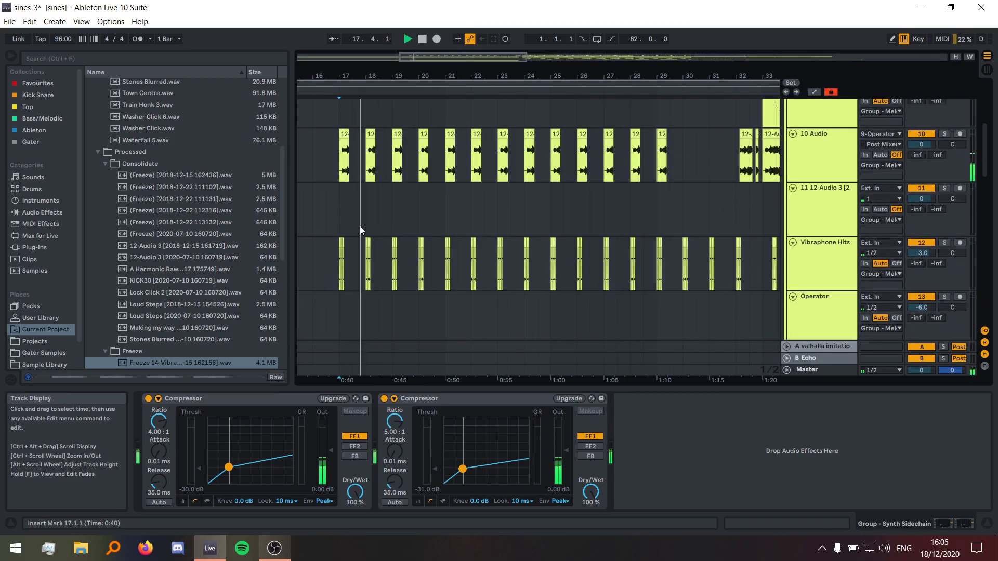
scroll(363, 224, down, 3)
scroll(372, 218, down, 4)
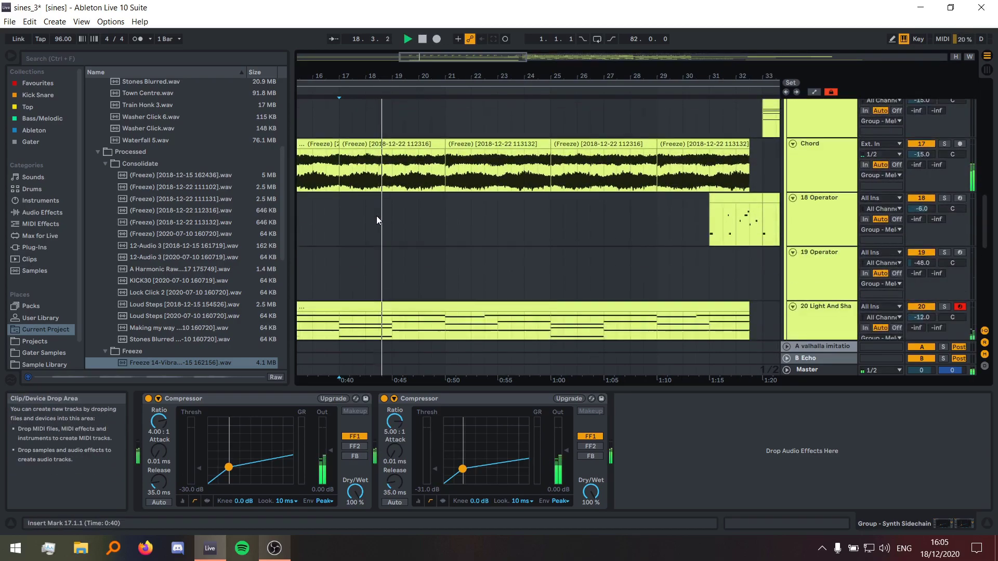
scroll(399, 207, down, 8)
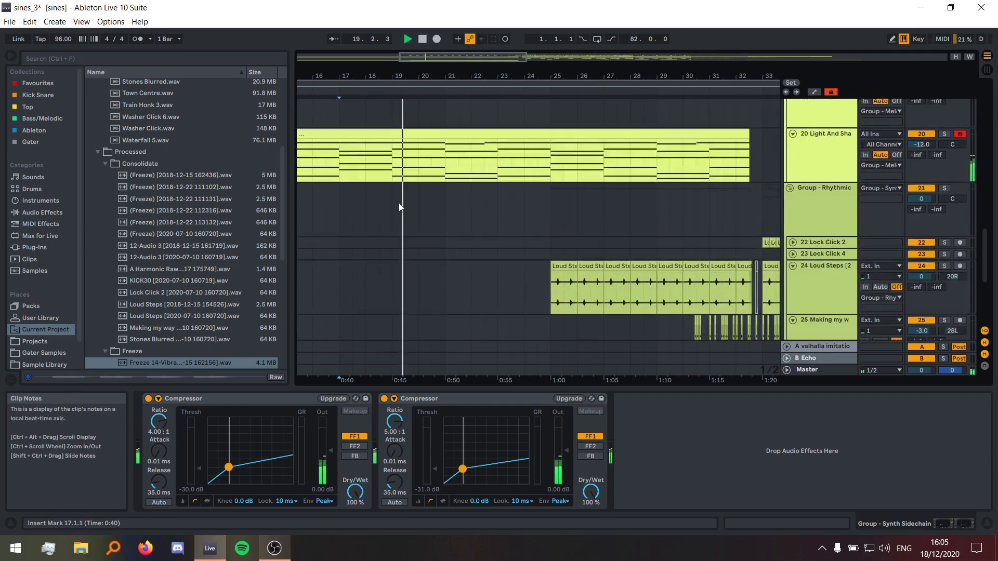
scroll(600, 196, up, 5)
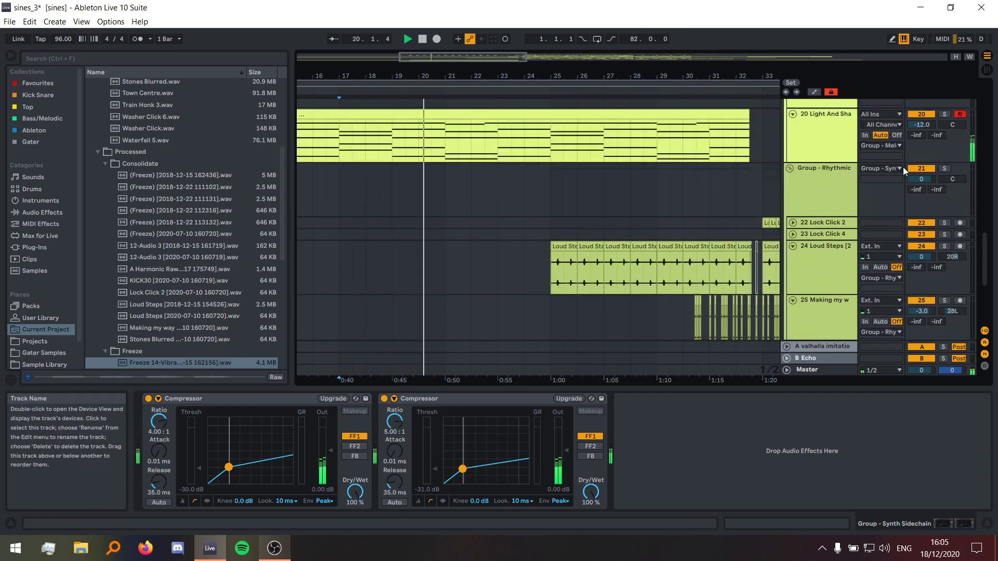
- Fold the Rhythmic group and solo the Ambience group while playback continues
click(790, 167)
click(946, 191)
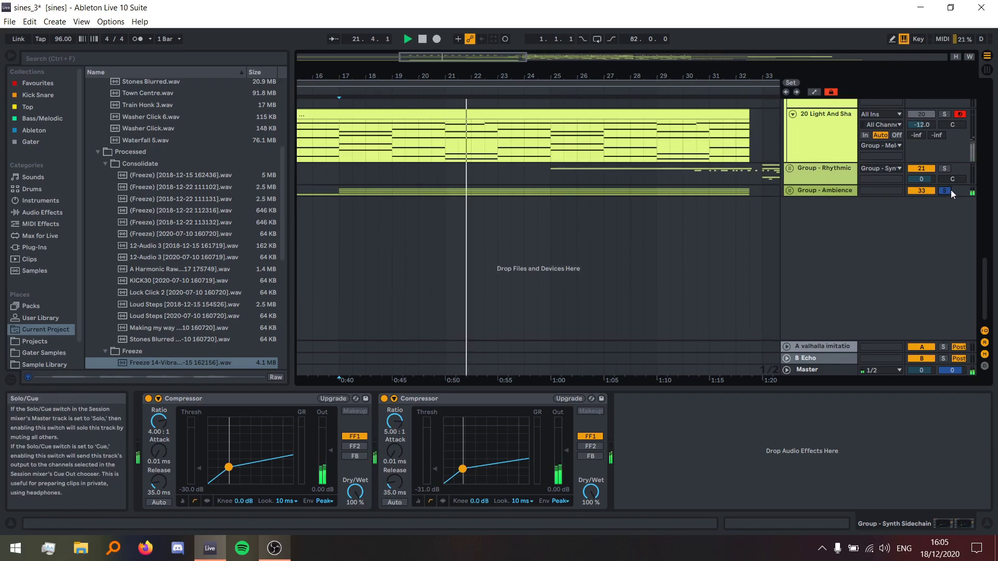
scroll(954, 155, up, 2)
scroll(920, 156, up, 2)
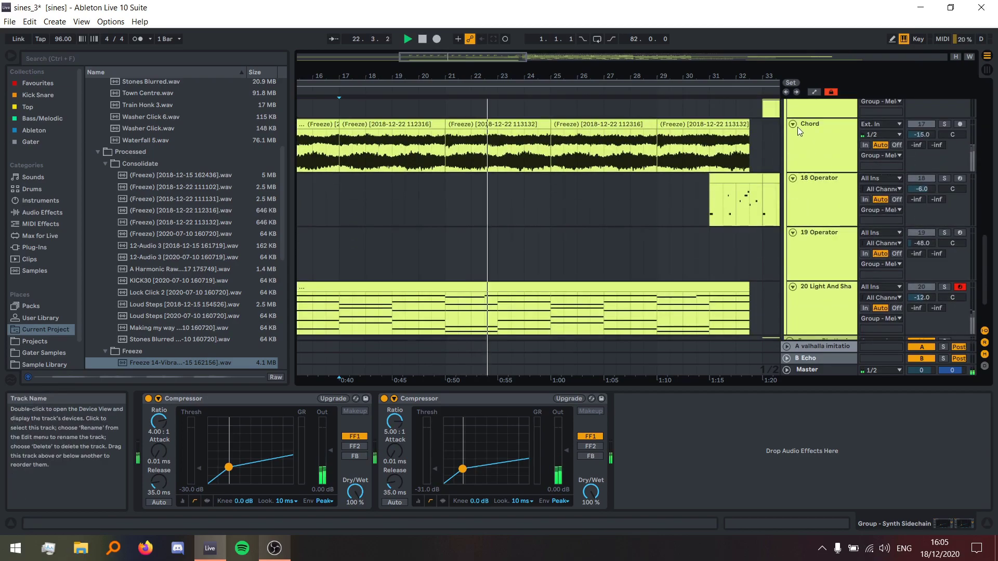
- Collapse the track lanes inside the Melodic group and solo that group during playback
alt+click(793, 150)
scroll(936, 151, up, 1)
scroll(936, 151, down, 2)
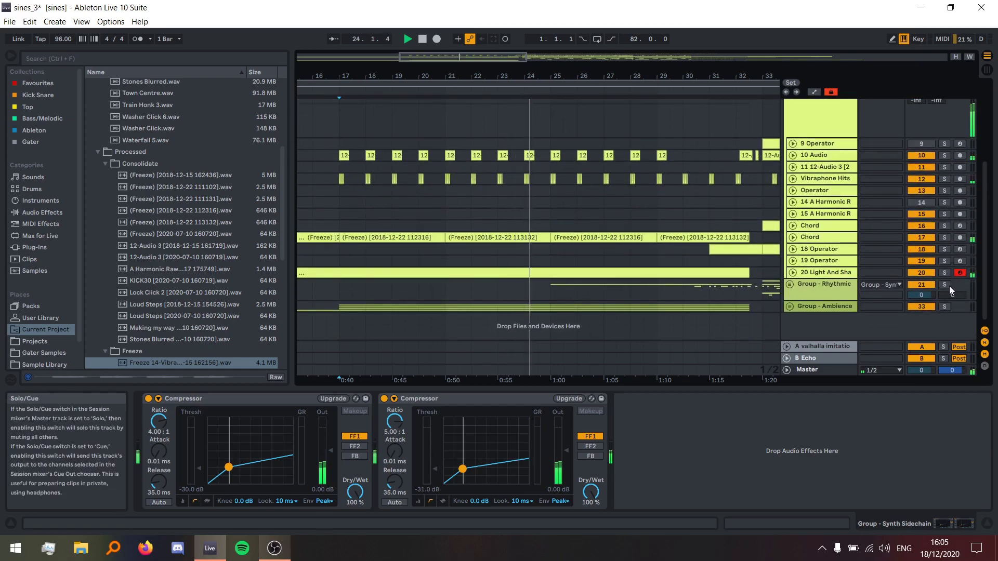
scroll(690, 238, up, 3)
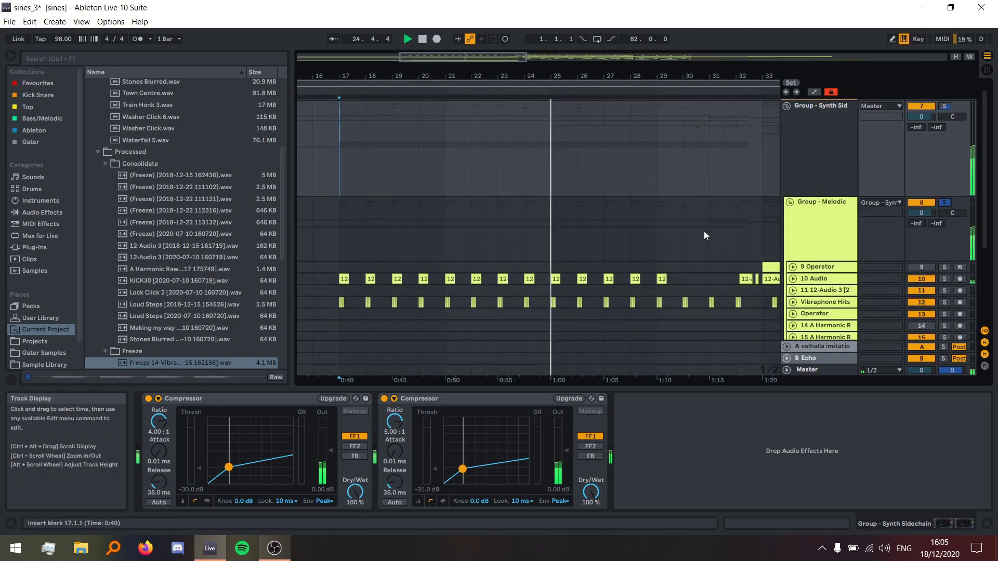
scroll(703, 231, down, 3)
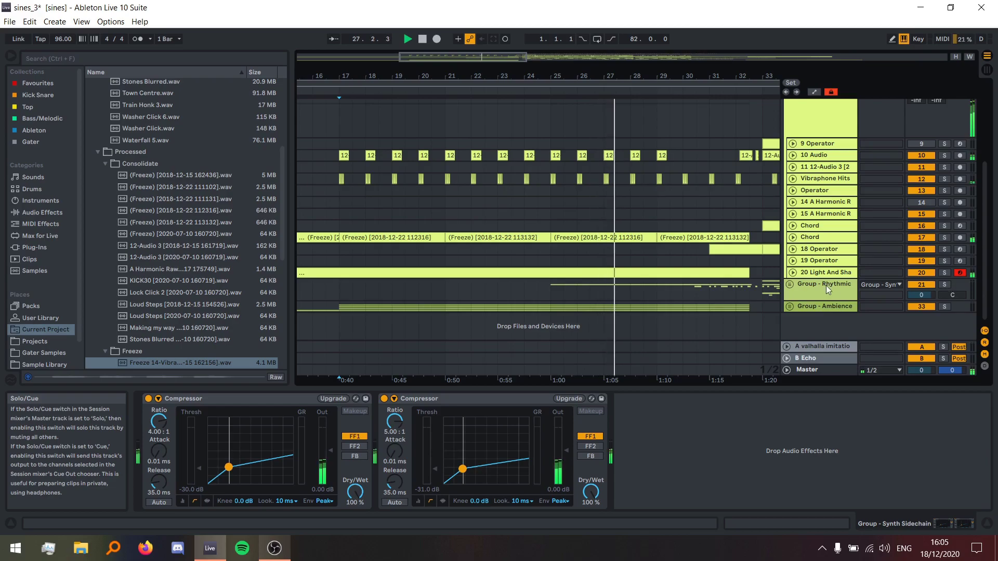
- Solo the Rhythmic group, listen to it through the transition into bar 33, and stop playback
click(943, 285)
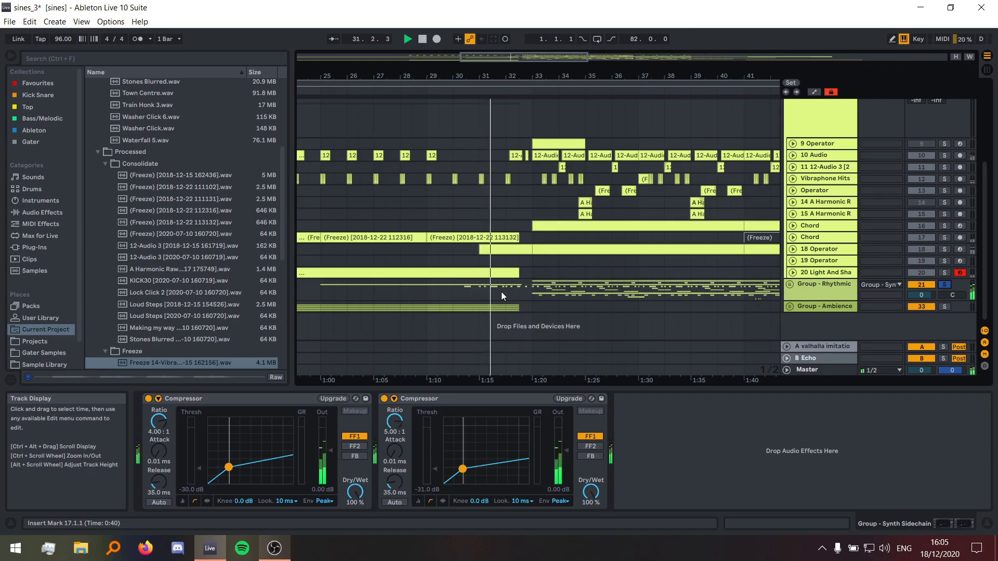
scroll(535, 300, up, 5)
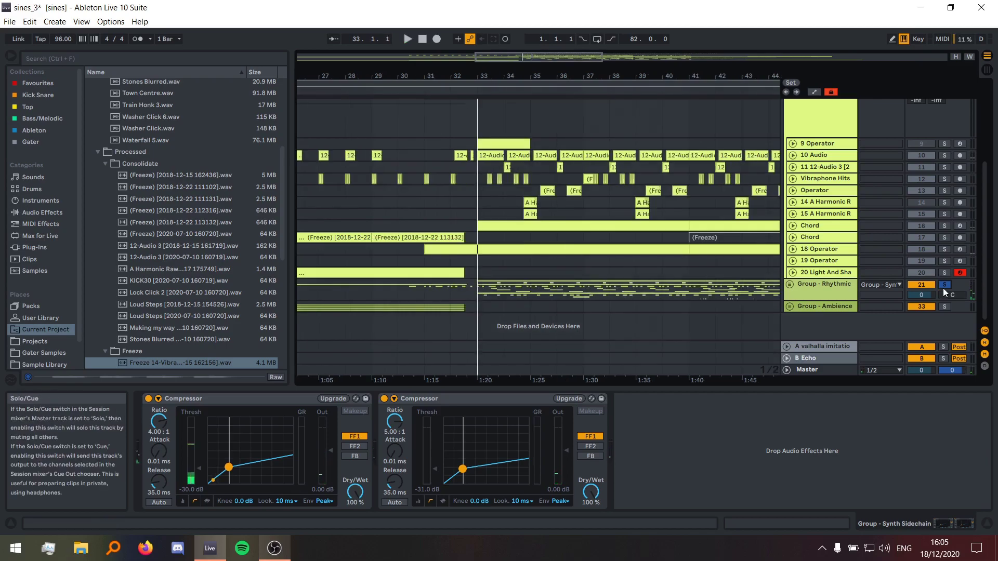
scroll(543, 303, down, 5)
scroll(655, 272, up, 3)
key(space)
- Expand the track lanes and compare the 10 Audio clip at 33.1.1 with the same bar of 9 Operator's MIDI clip
key(z)
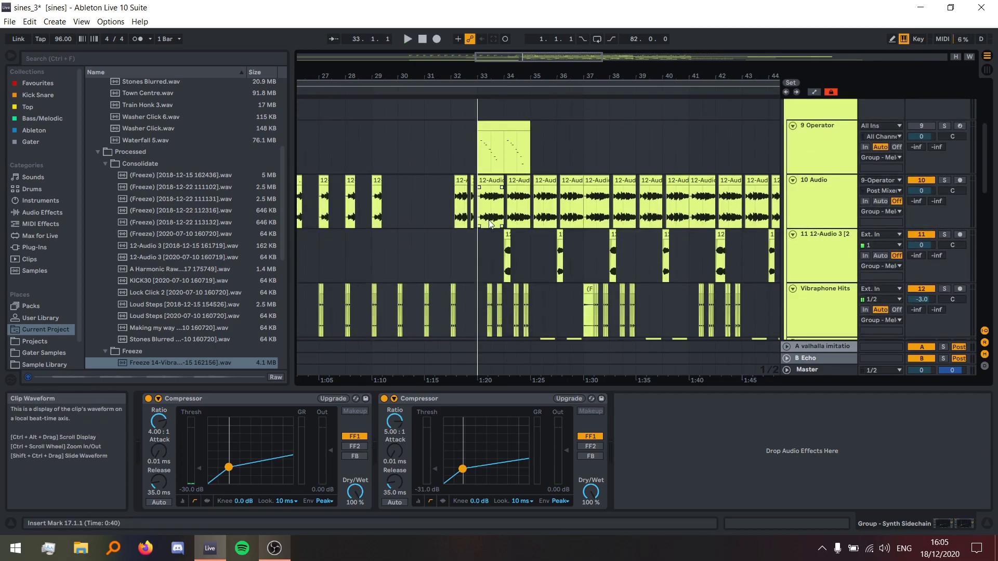
click(420, 203)
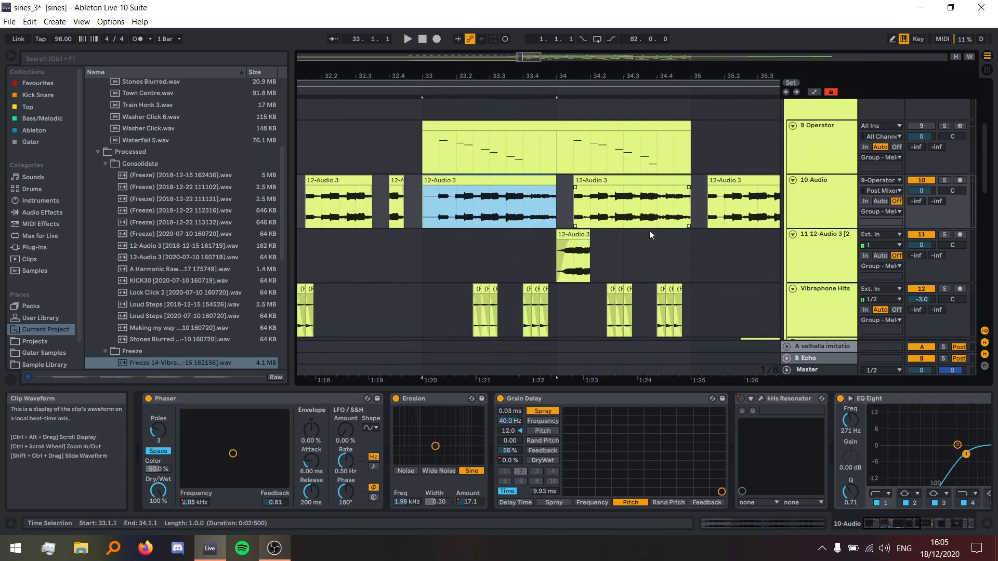
scroll(506, 208, up, 3)
click(506, 208)
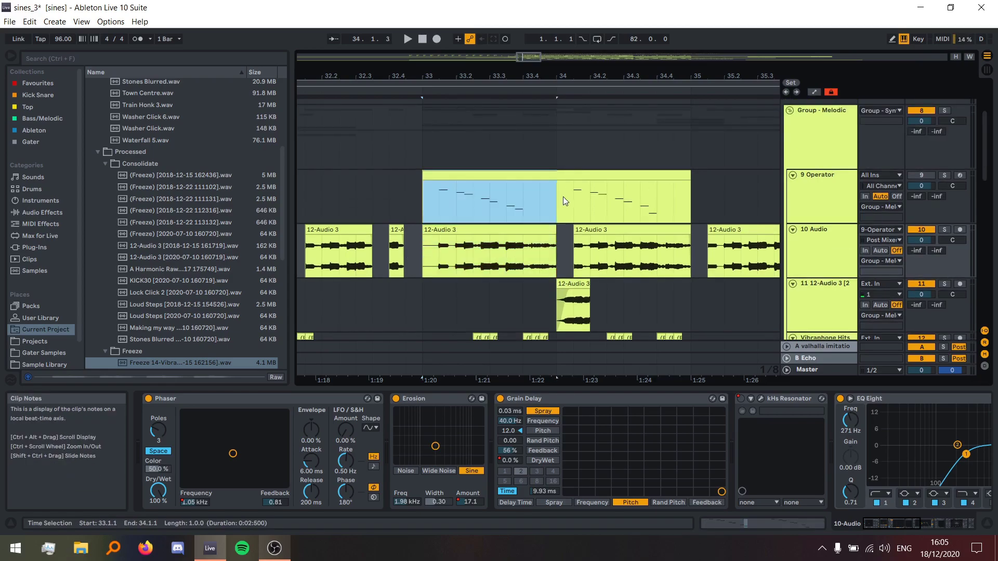
- Solo the 10 Audio track, play it from 33.1.1, and stop playback
key(minus)
click(425, 175)
key(minus)
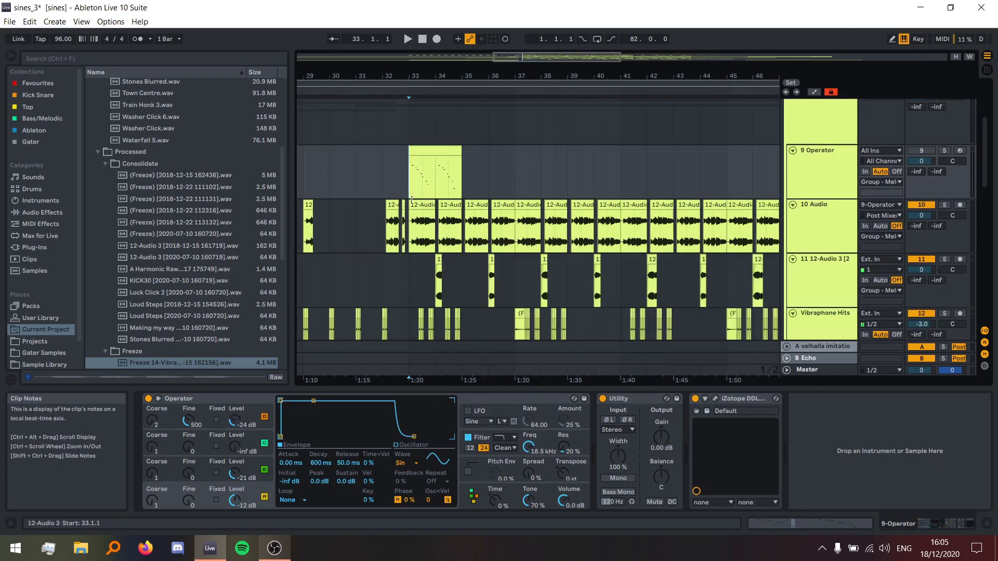
key(space)
key(plus)
key(plus)
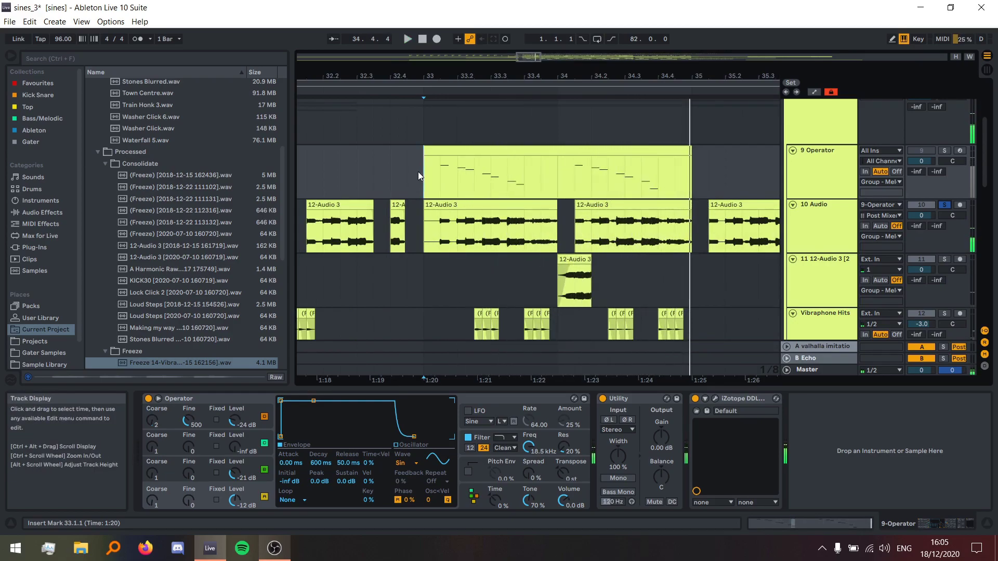
key(space)
- Inspect the envelopes of oscillators D and B and oscillator D's Fine setting in 9 Operator's instrument
click(831, 175)
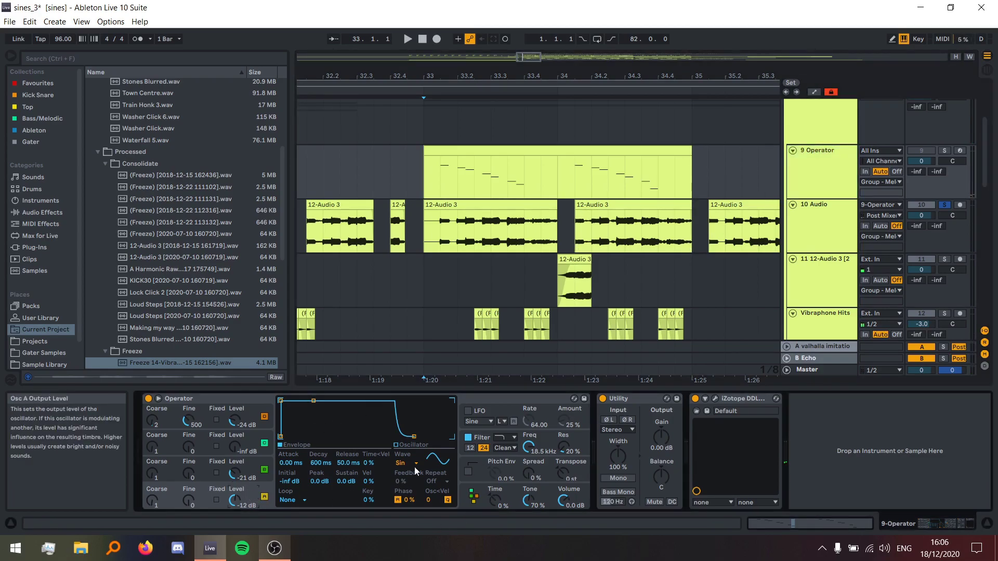
click(251, 419)
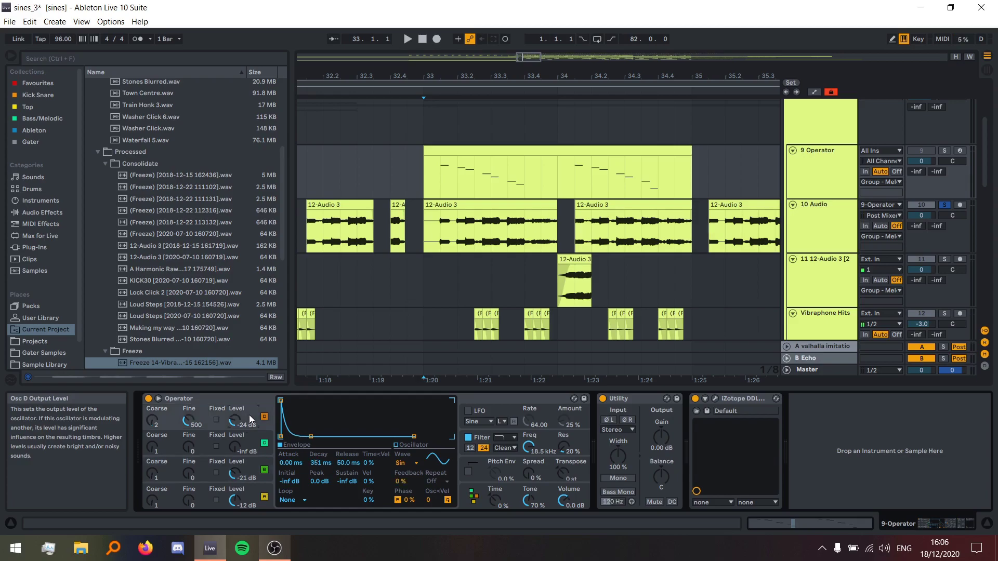
click(244, 479)
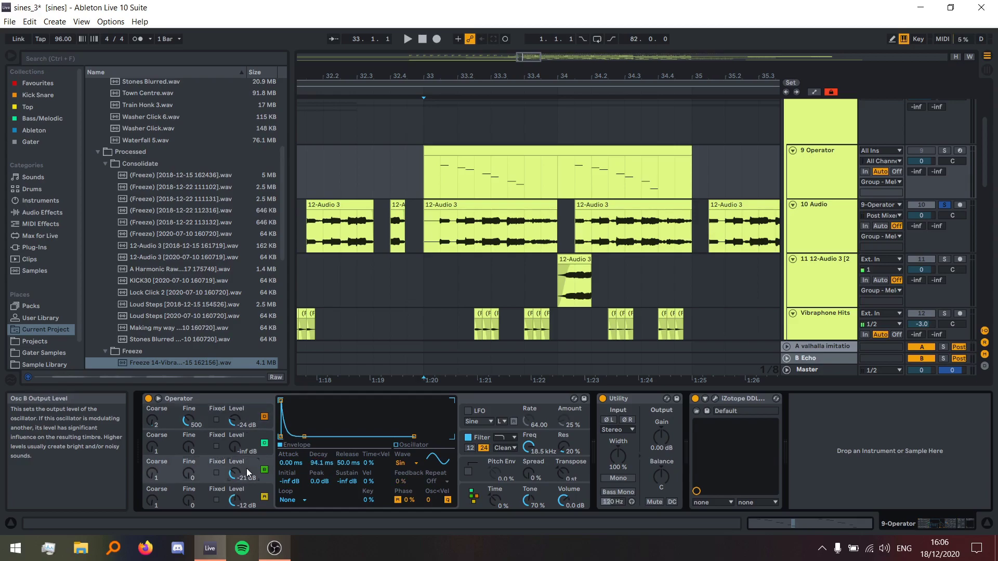
click(256, 423)
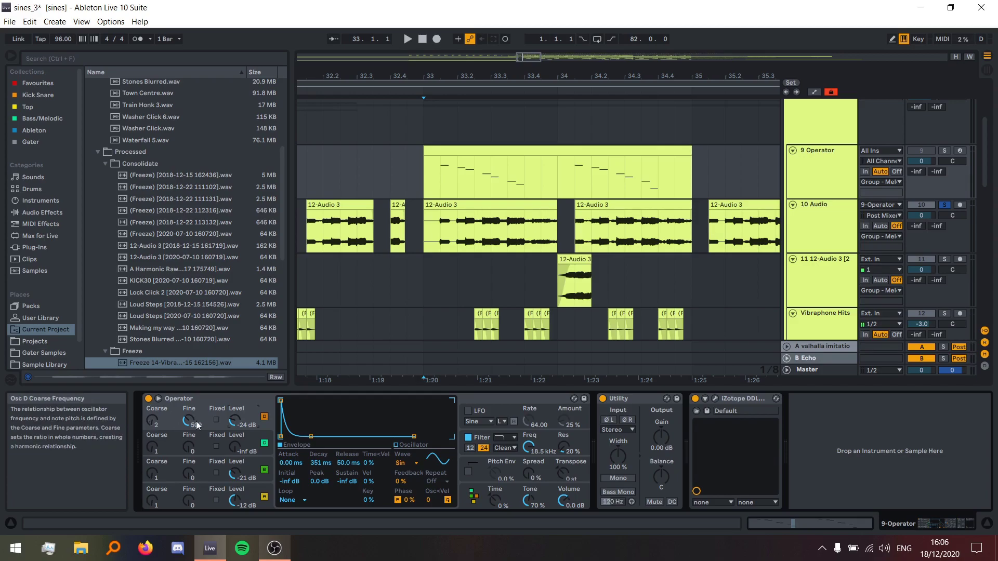
drag(194, 424, 195, 400)
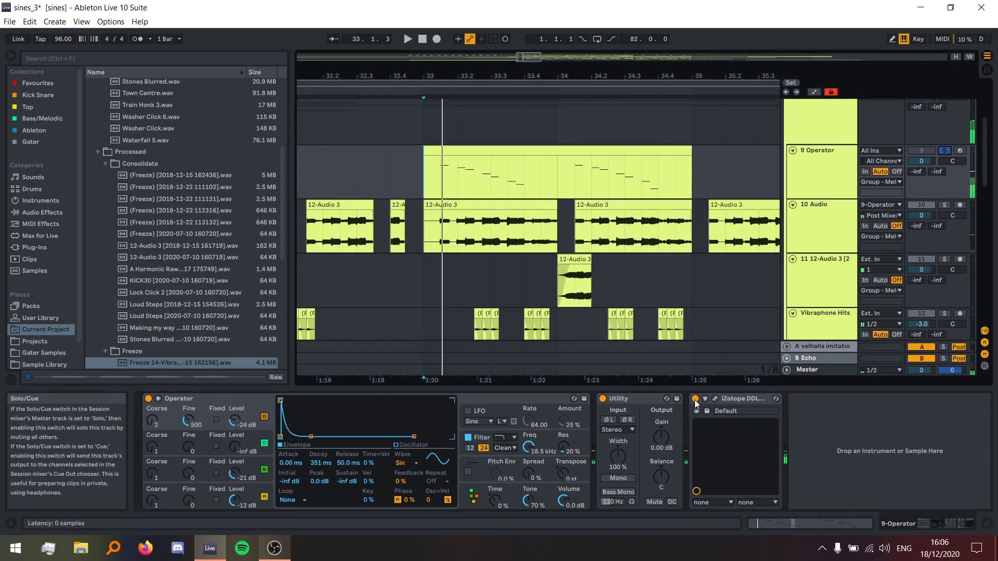
- Play 9 Operator from 33.1.3 with Utility and the DDLY delay bypassed, stop playback, and fold the delay device
click(437, 183)
key(space)
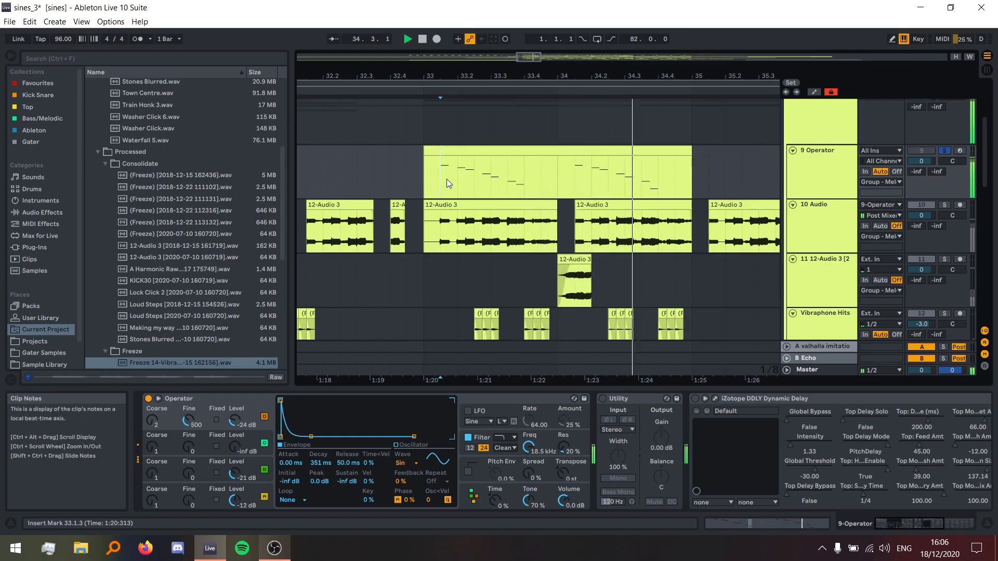
key(space)
double_click(753, 398)
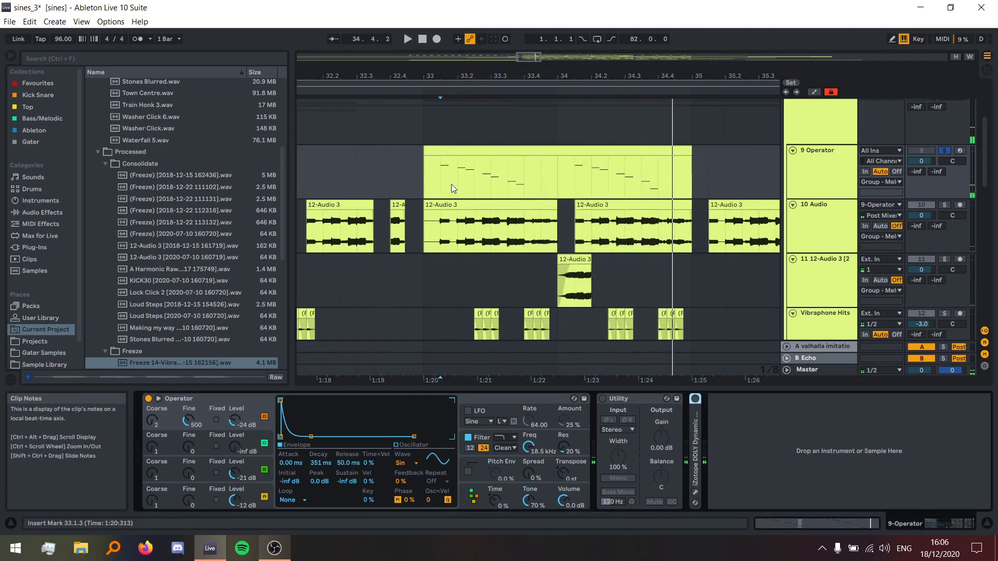
- Play 9 Operator from 34.1.1, switch Utility back on in its device chain, and stop playback
key(space)
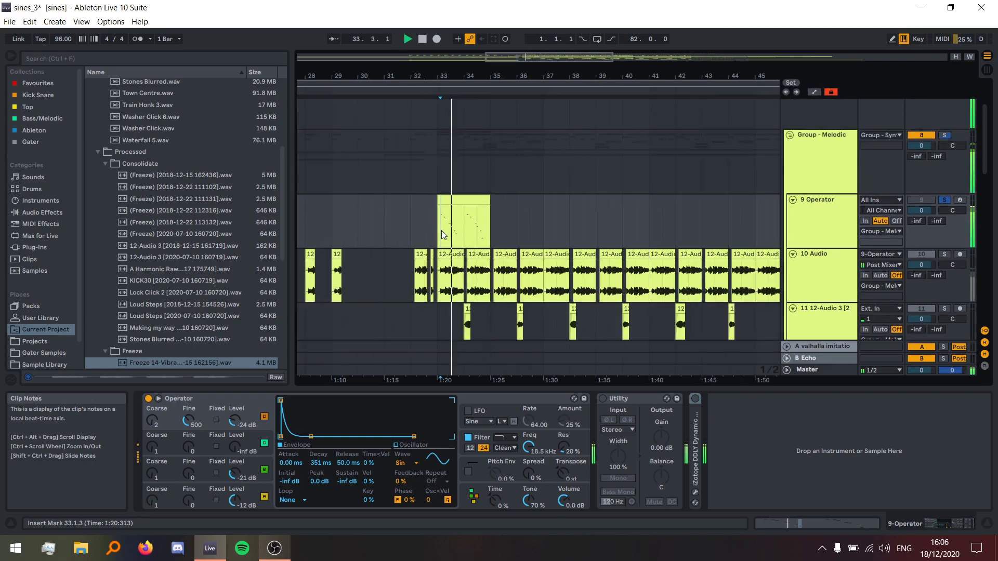
click(467, 180)
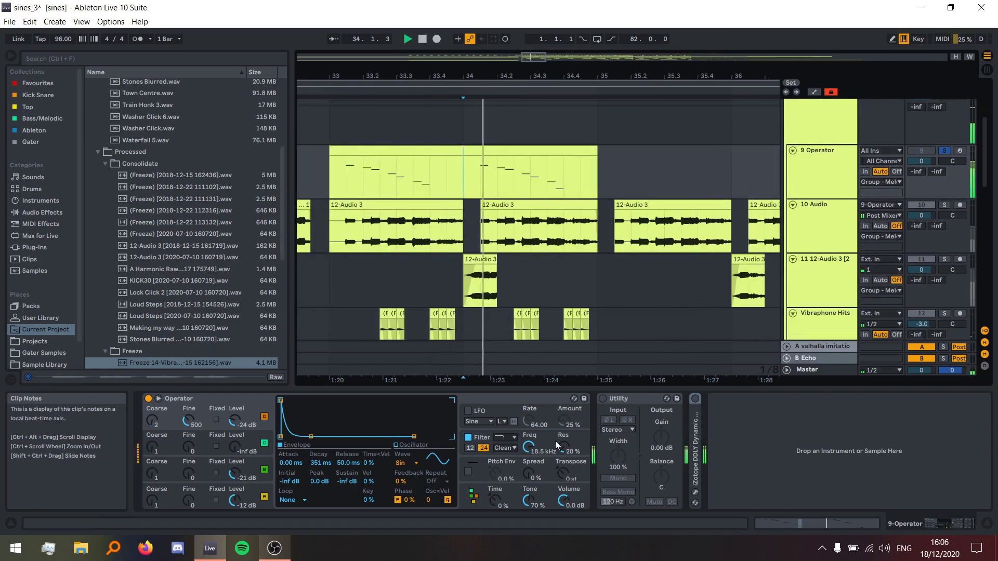
click(602, 400)
key(space)
- Open the iZotope DDLY Dynamic Delay interface, play 9 Operator from 33.1.1 through the delay, and close the plug-in window
double_click(693, 413)
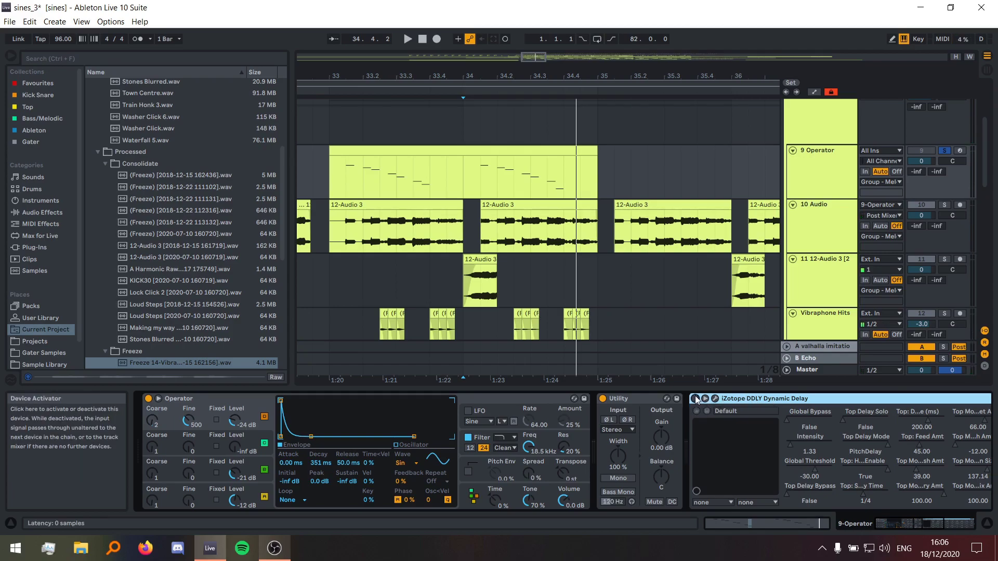
click(715, 399)
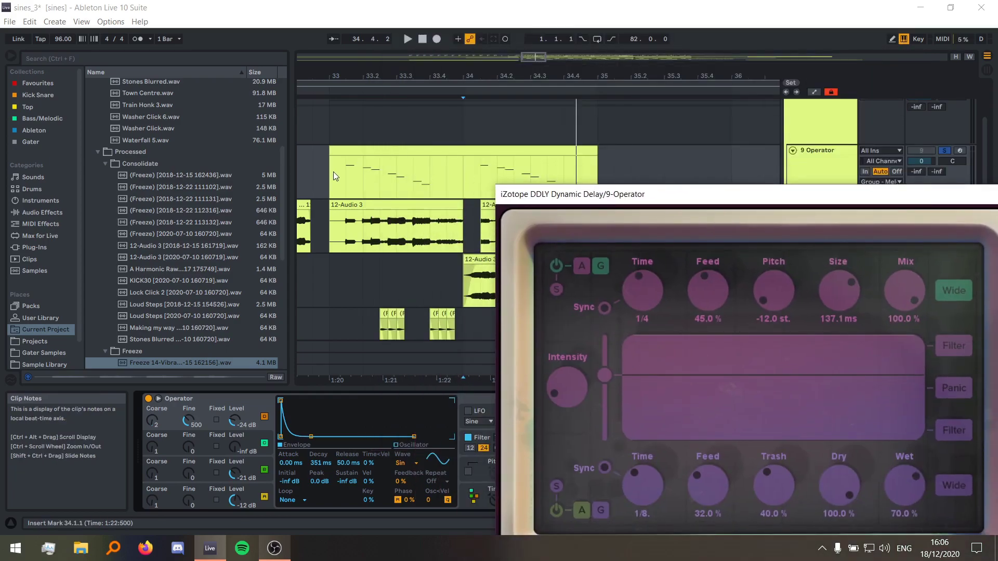
click(332, 172)
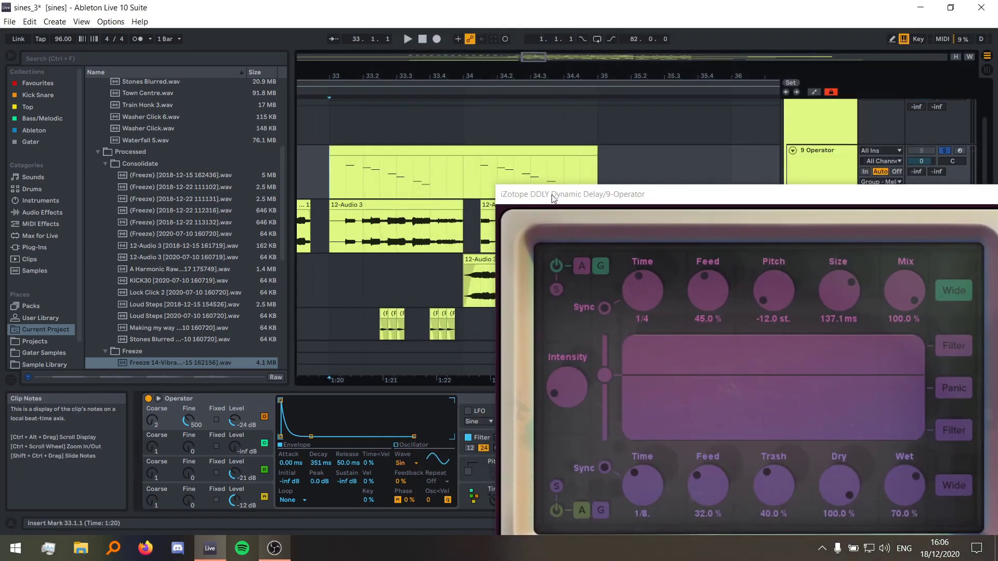
drag(597, 202, 565, 239)
key(space)
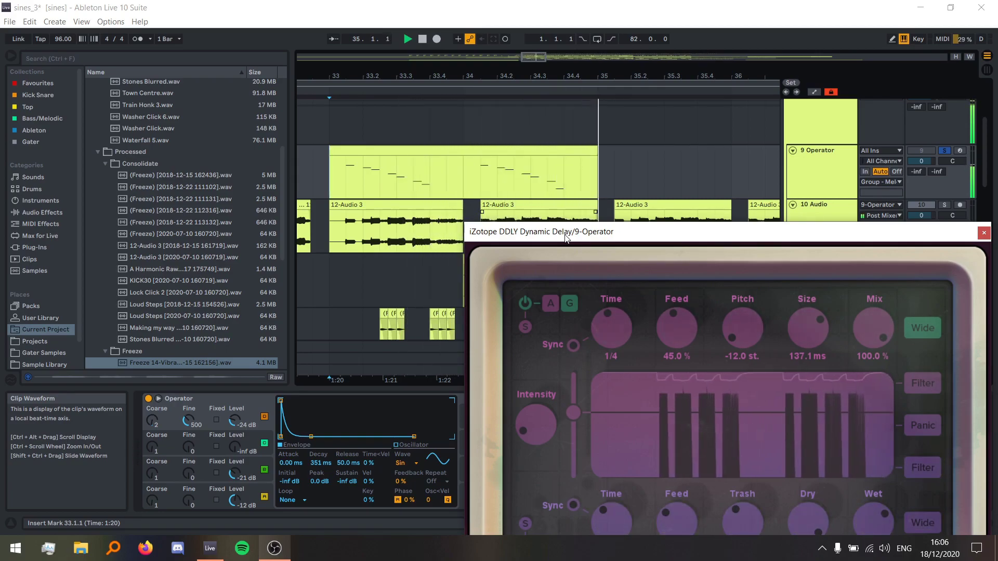
click(983, 233)
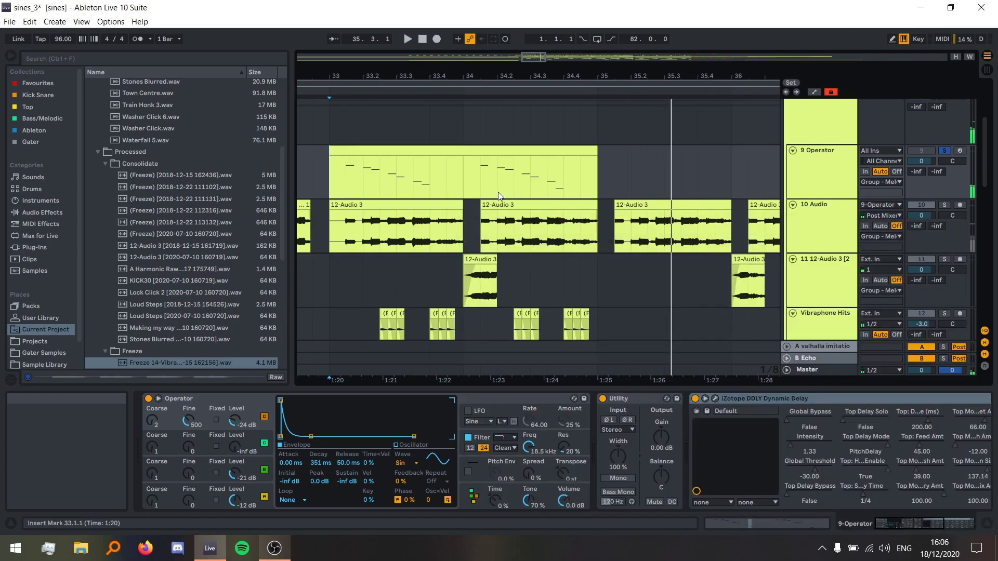
- Show the source recording of the 10 Audio clip at 33.1.1 in the browser
scroll(528, 174, left, 2)
click(466, 237)
right_click(467, 237)
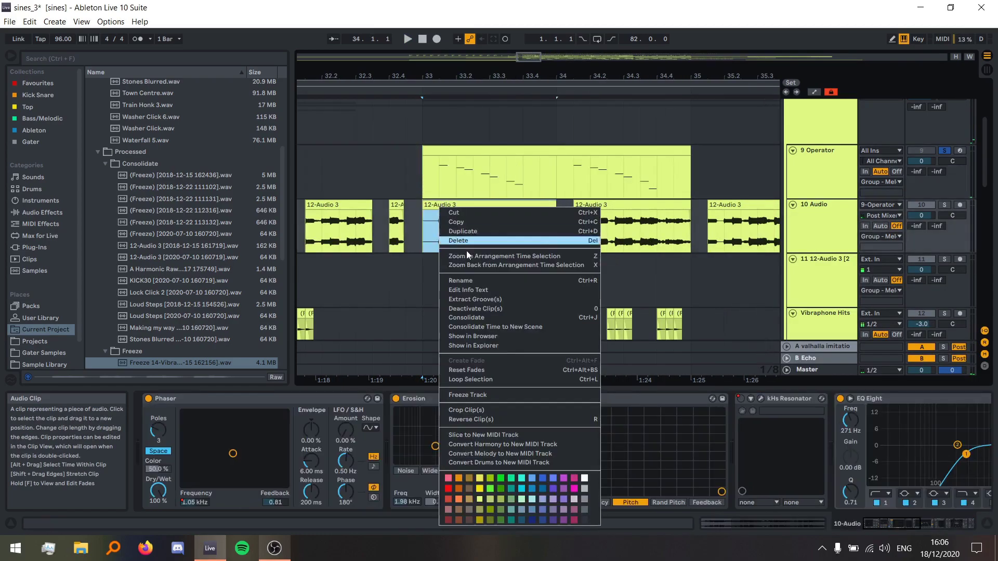
click(488, 335)
scroll(218, 344, down, 2)
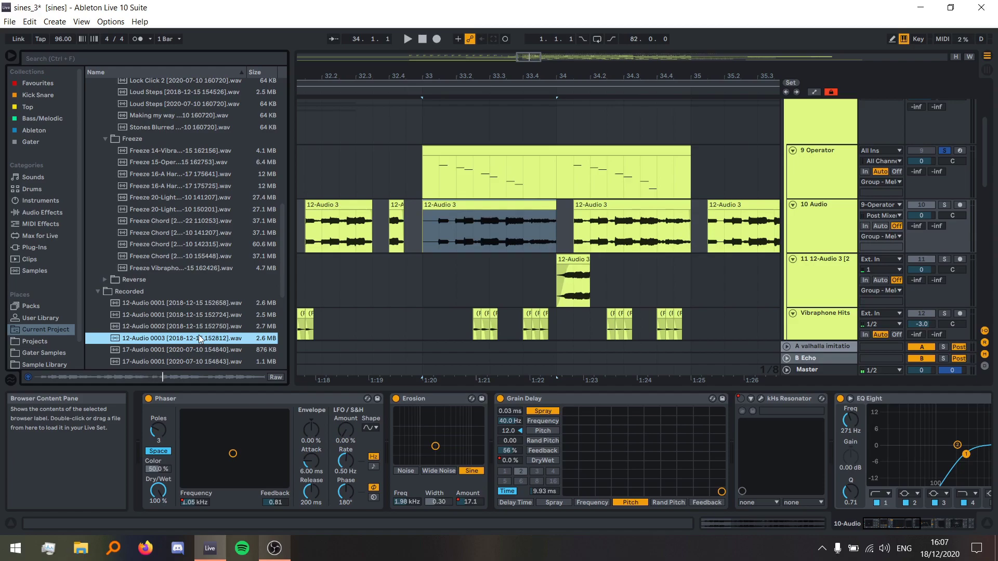
- Select the range 33.1.1 to 35.2.1 on the 10 Audio track and survey its clips across the arrangement
click(424, 231)
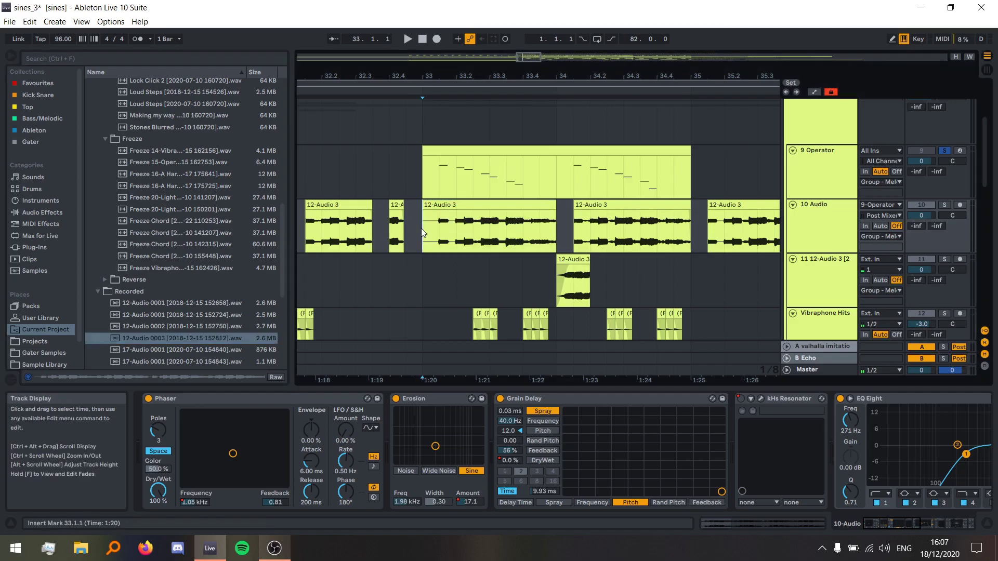
drag(425, 222, 725, 234)
scroll(437, 230, down, 10)
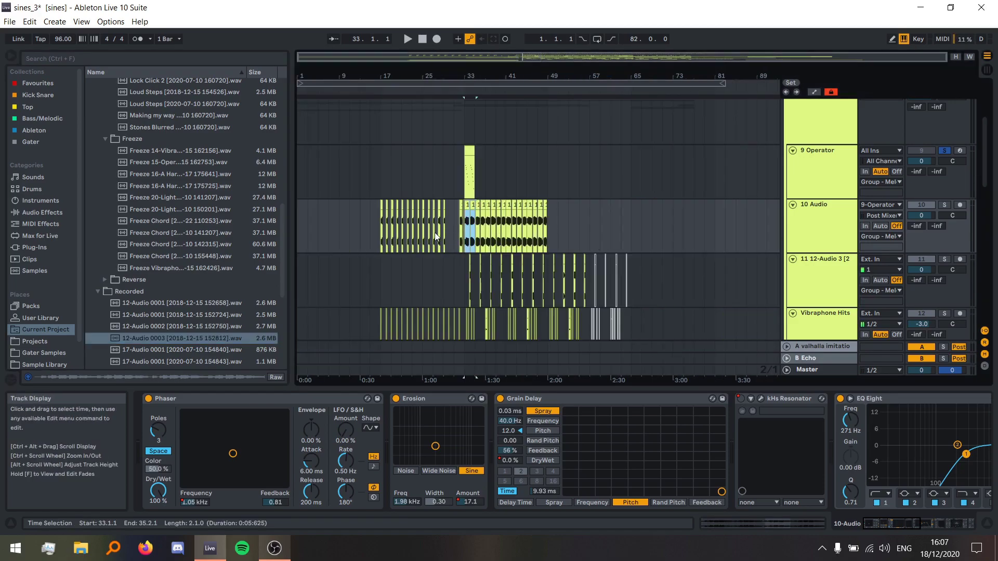
- Group the 10 Audio track's effects from Phaser through Utility into one Audio Effect Rack and switch the rack off
click(370, 230)
click(279, 397)
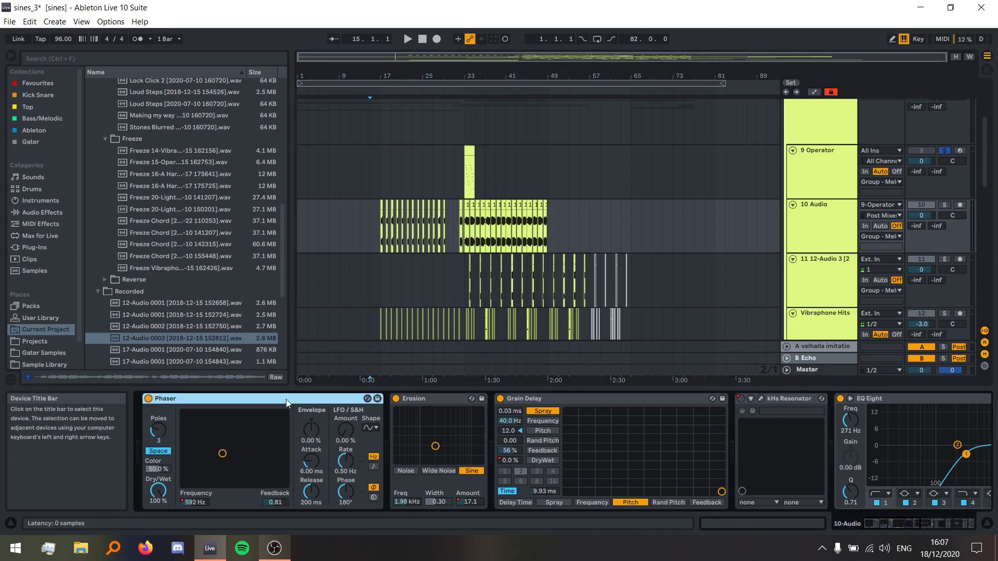
scroll(234, 437, down, 10)
shift+click(833, 401)
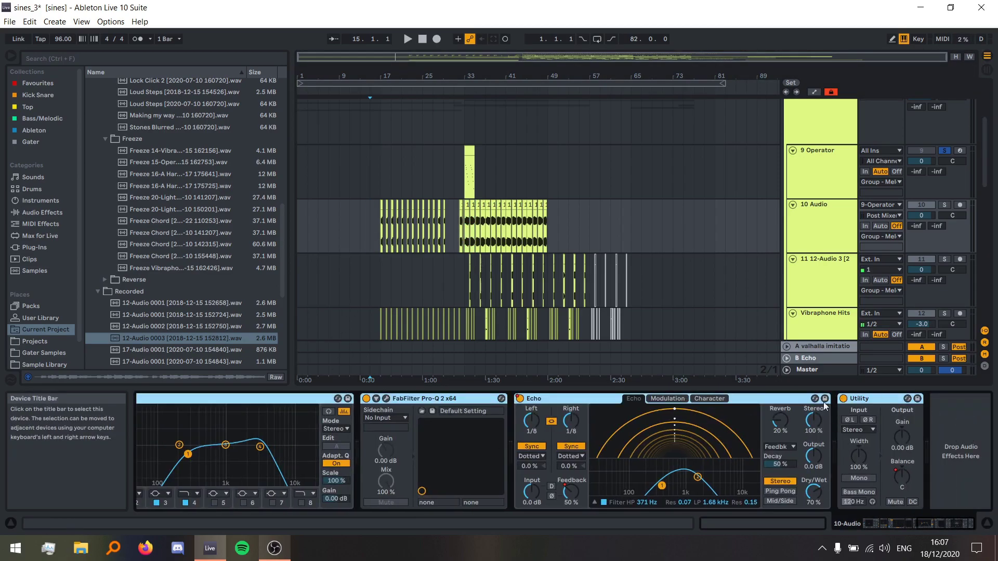
scroll(279, 446, up, 10)
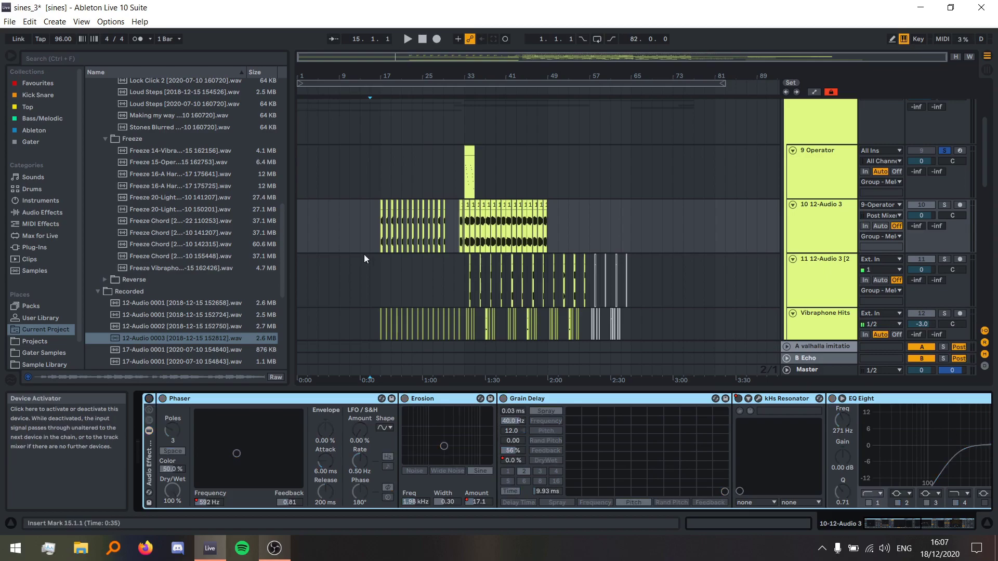
- Solo the 10 12-Audio 3 track and audition its clips from 17.1.1 and 18.1.1 with the rack off
scroll(363, 250, up, 5)
click(383, 214)
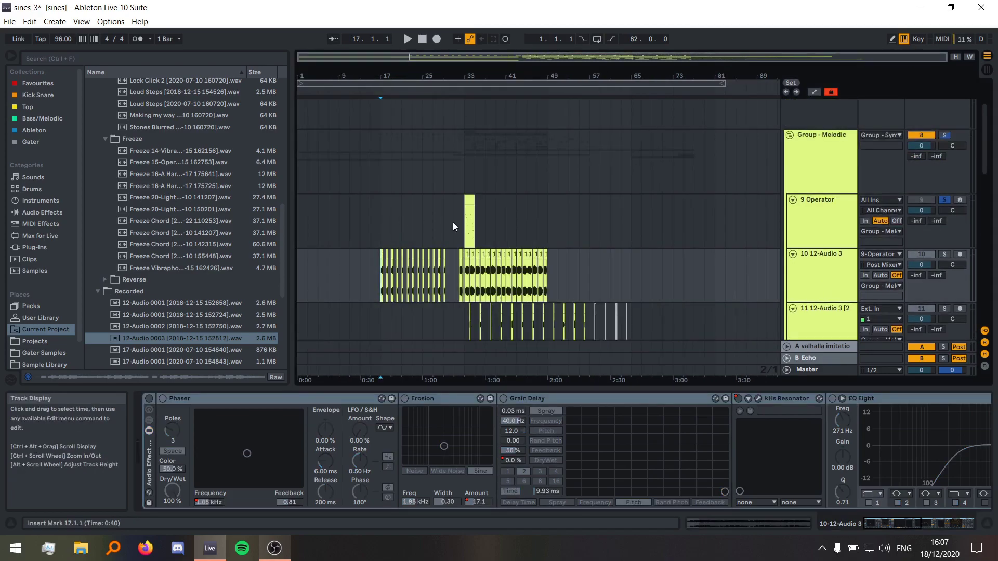
key(space)
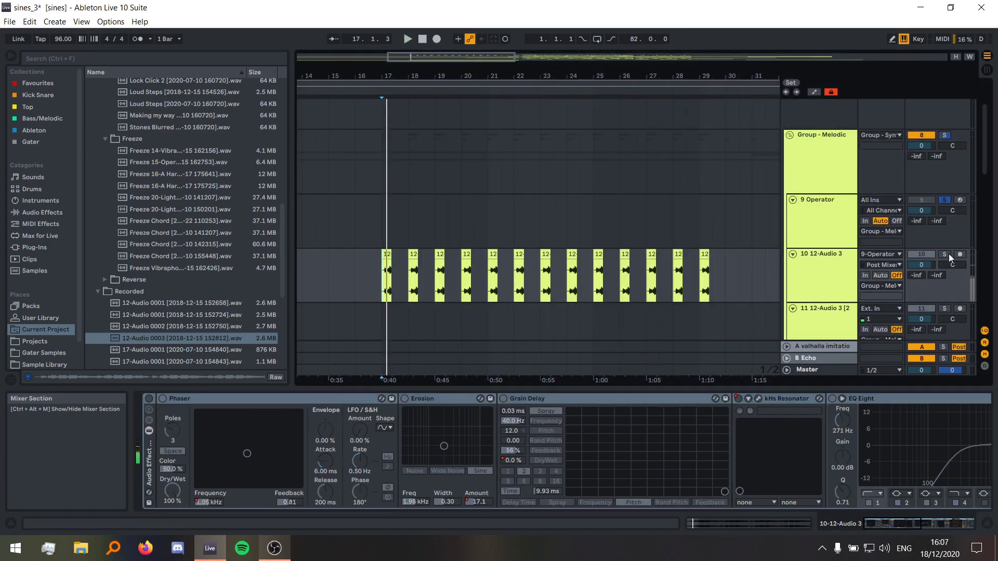
scroll(397, 292, up, 5)
click(460, 282)
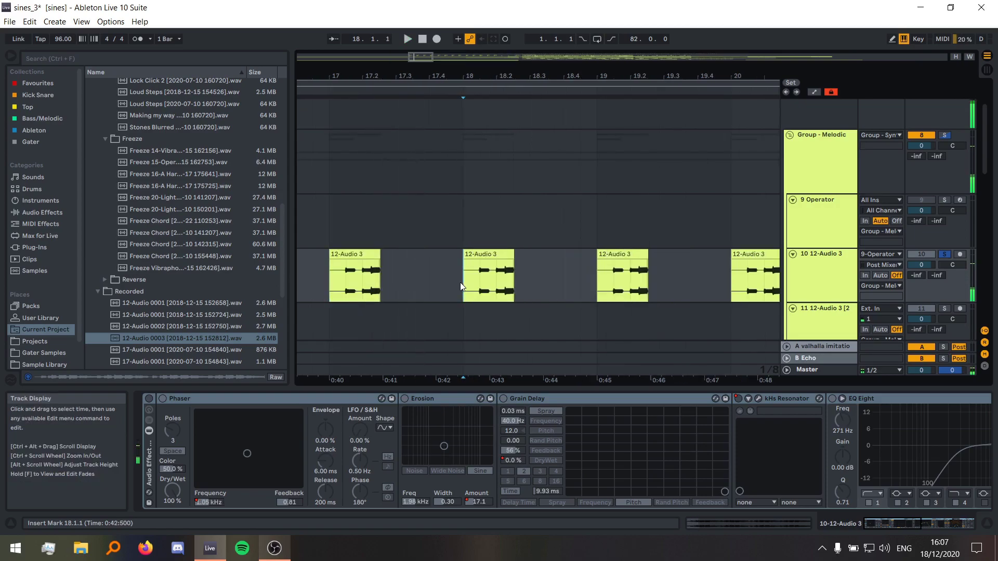
- Play the dry 10 12-Audio 3 clips from 20.1.1 and from 21.1.1
scroll(403, 288, down, 5)
scroll(352, 298, up, 5)
scroll(390, 286, down, 5)
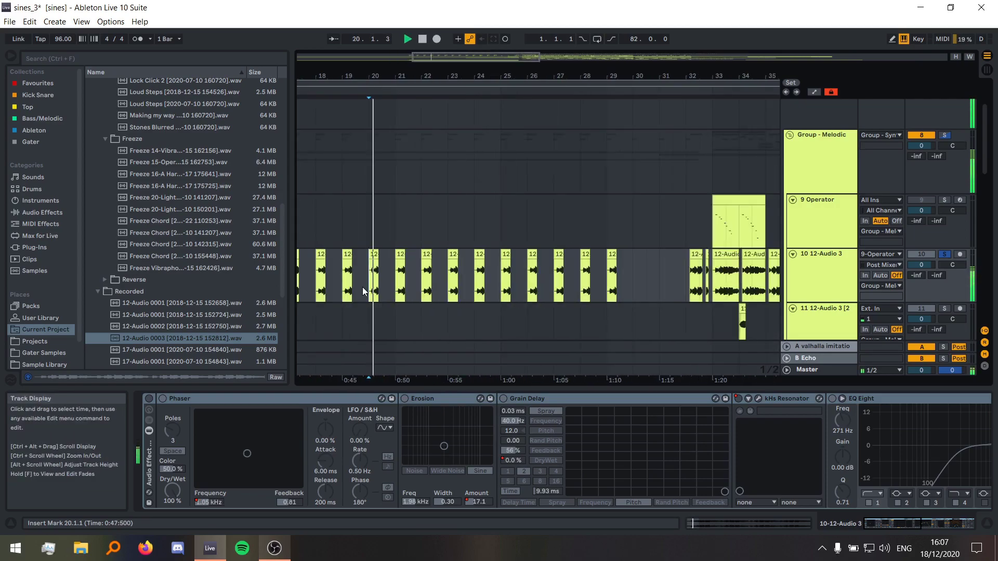
click(400, 288)
key(space)
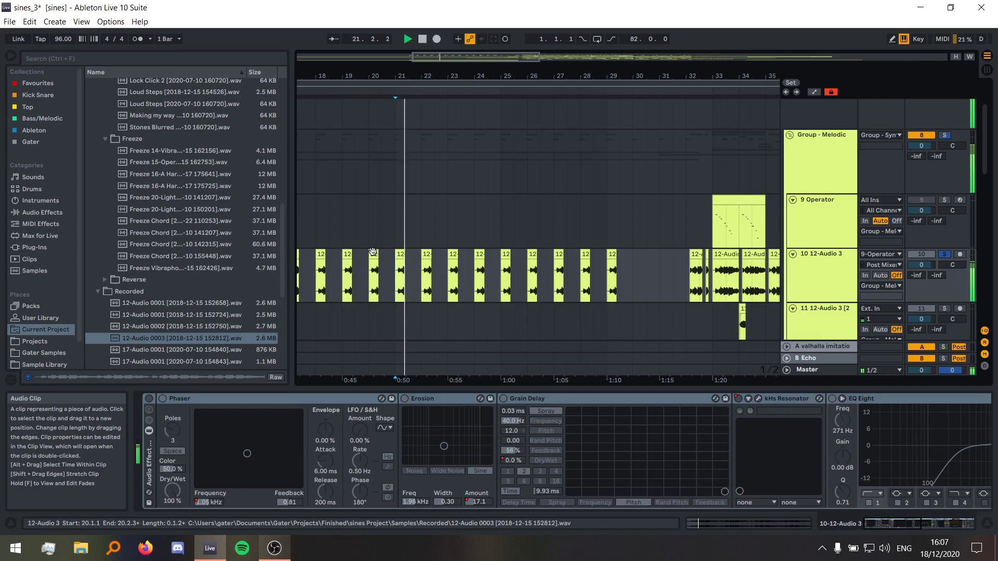
- Open the details of the clip at 20.1.1, return to the device chain, and play the track from 25.1.1
double_click(370, 262)
key(space)
key(shift+Tab)
scroll(483, 223, up, 3)
click(502, 229)
key(space)
scroll(537, 225, up, 3)
scroll(385, 231, down, 3)
key(space)
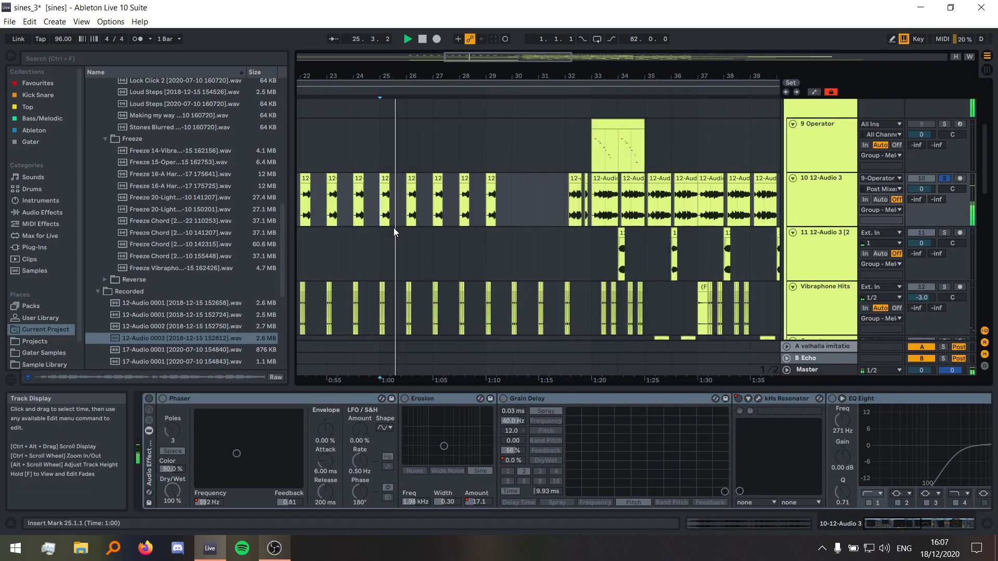
- Open the details of the clip at 25.1.1, return to the device chain, and play the track from 26.1.1
scroll(394, 228, up, 5)
double_click(345, 203)
key(shift+Tab)
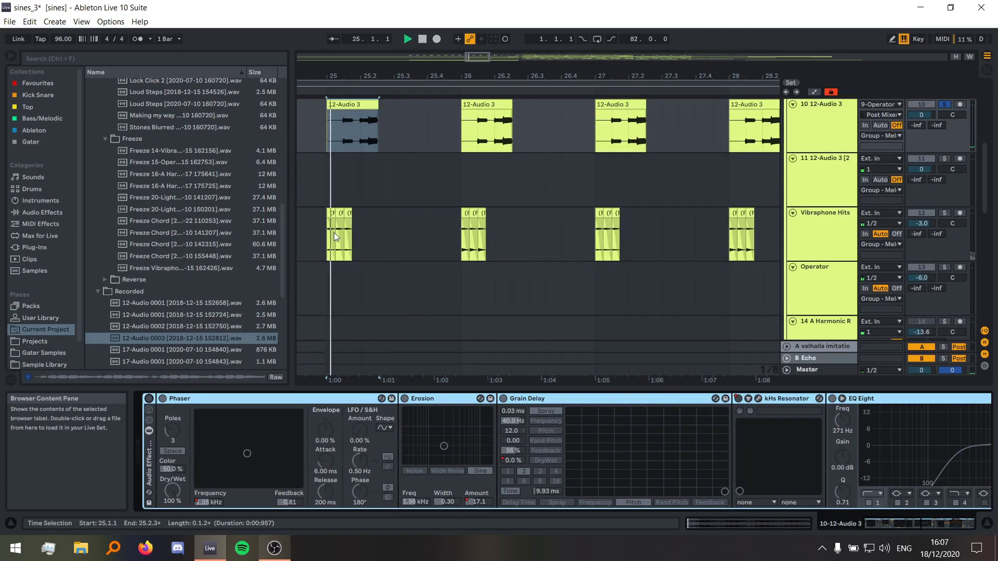
key(space)
click(465, 178)
scroll(400, 206, down, 5)
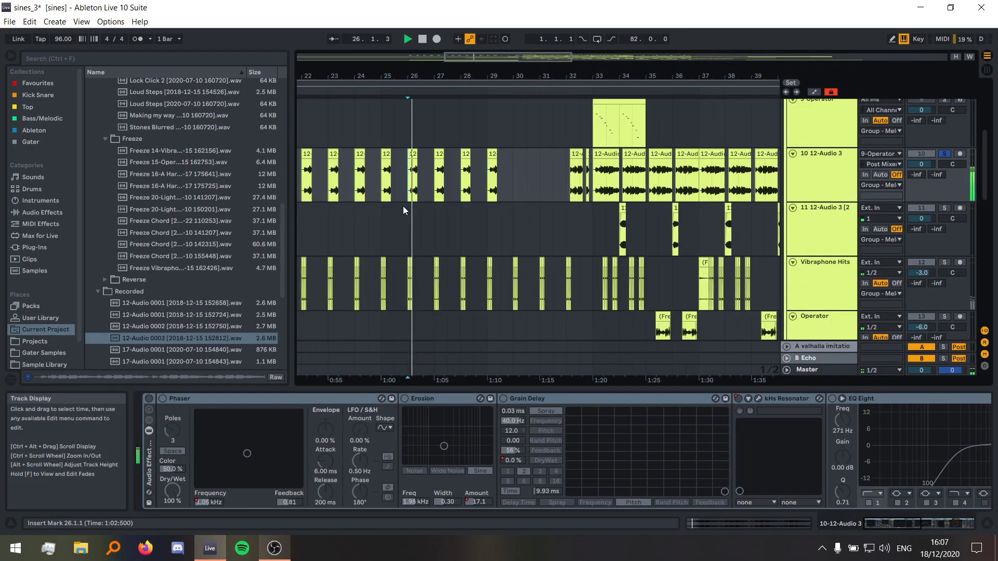
- Play the 10 12-Audio 3 track from 27.1.1 and from 32.1.3, and stop playback
click(435, 201)
scroll(434, 201, up, 5)
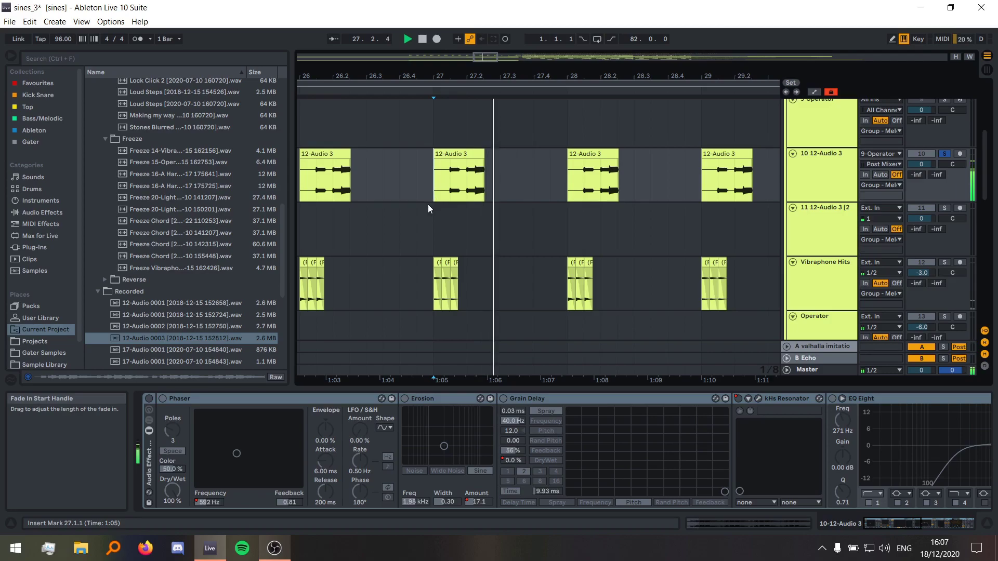
scroll(430, 204, down, 5)
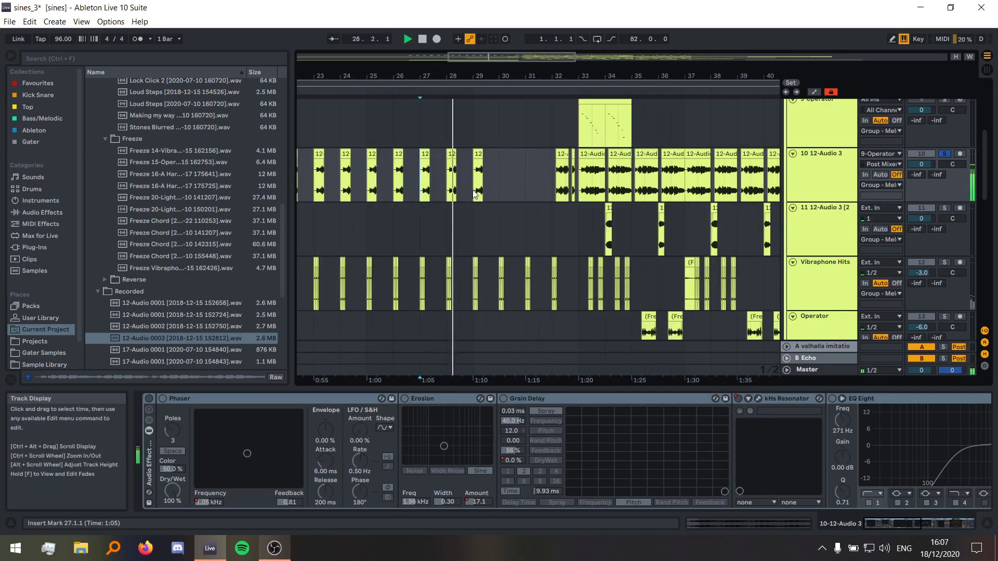
click(560, 188)
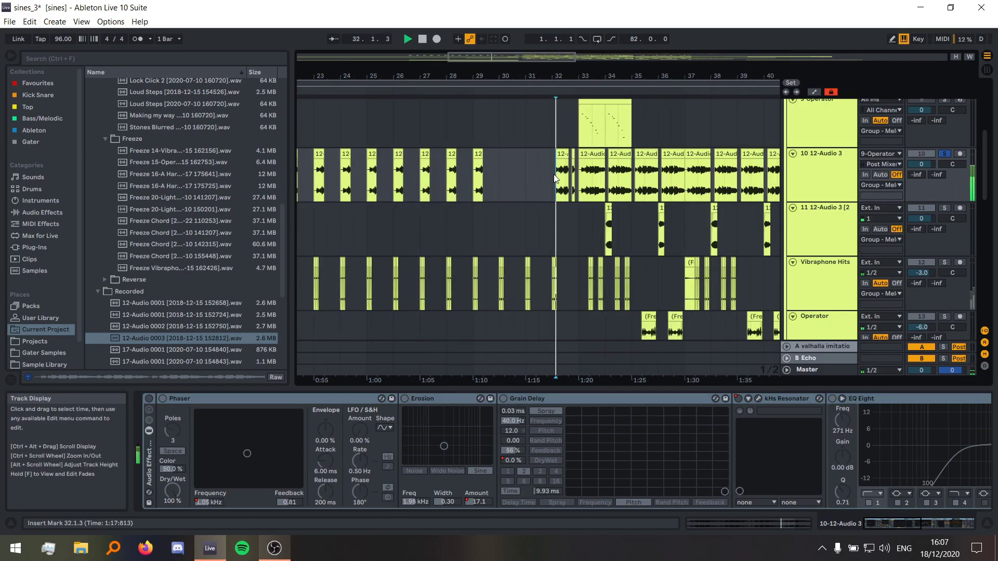
scroll(560, 192, up, 5)
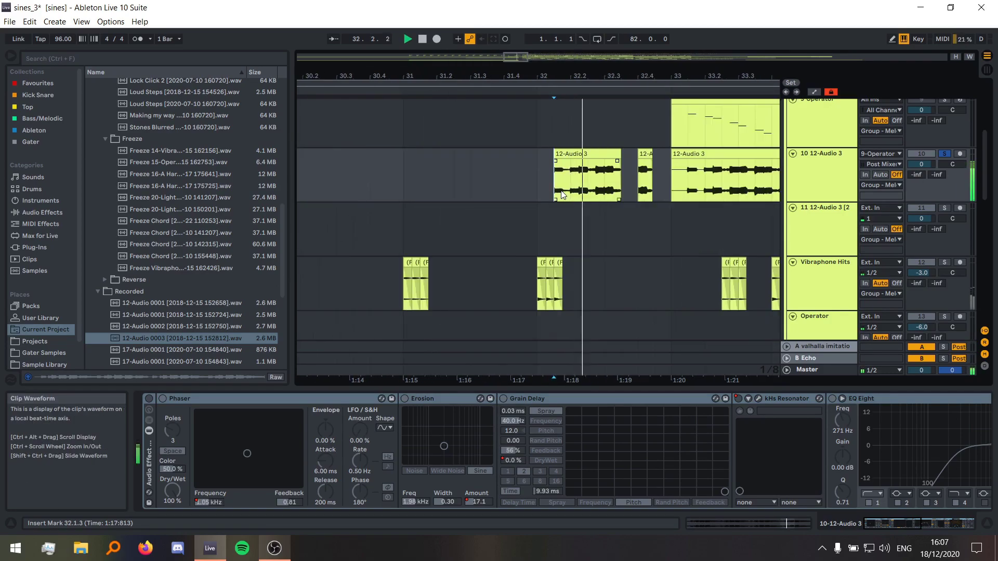
scroll(618, 184, down, 5)
click(530, 180)
key(space)
click(619, 181)
scroll(619, 180, up, 5)
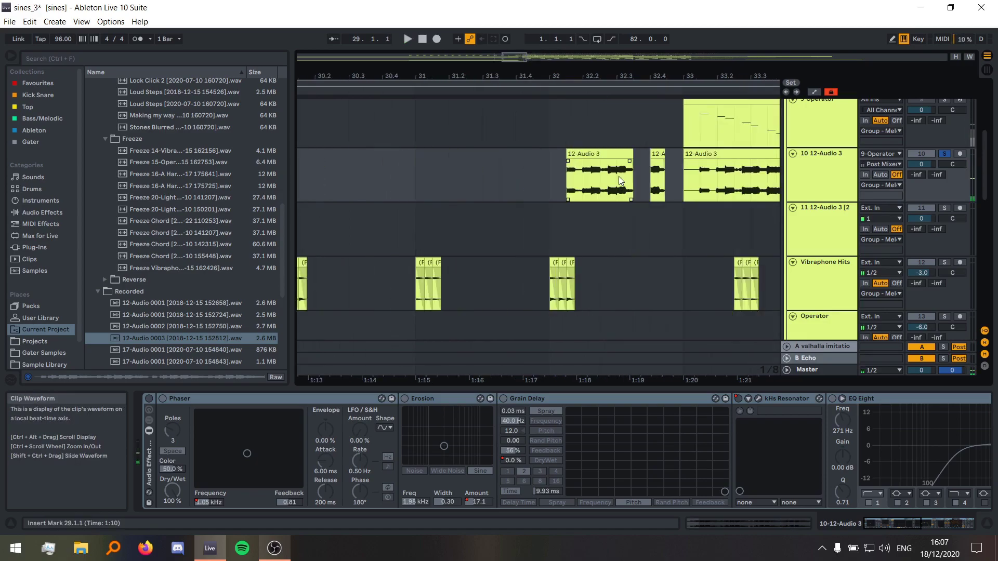
- Select the short 10 12-Audio 3 clip at 32.4.1, and extend the selection to the range 32.1.3 to 33.1.1
scroll(654, 175, up, 1)
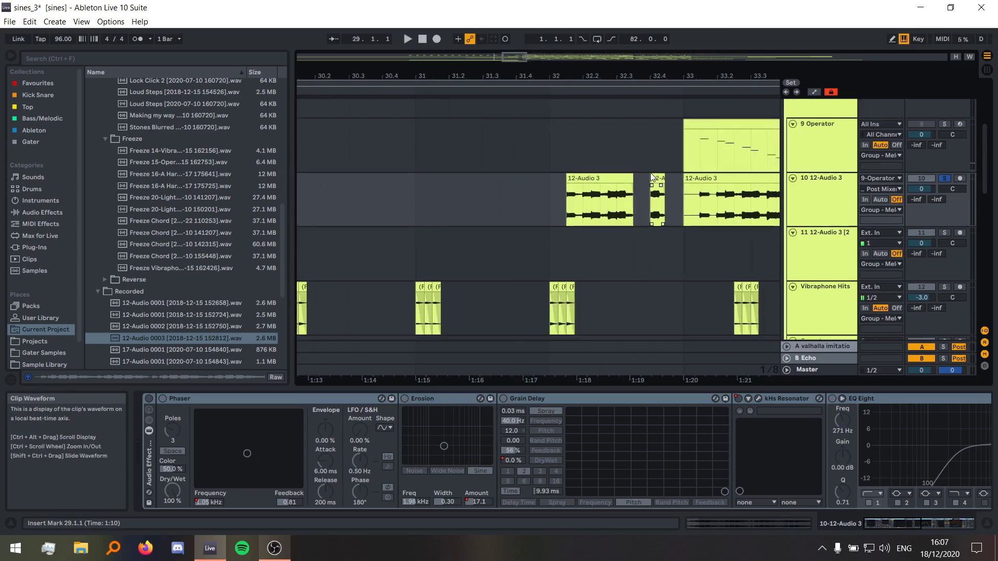
click(656, 177)
scroll(627, 238, down, 5)
scroll(563, 246, up, 5)
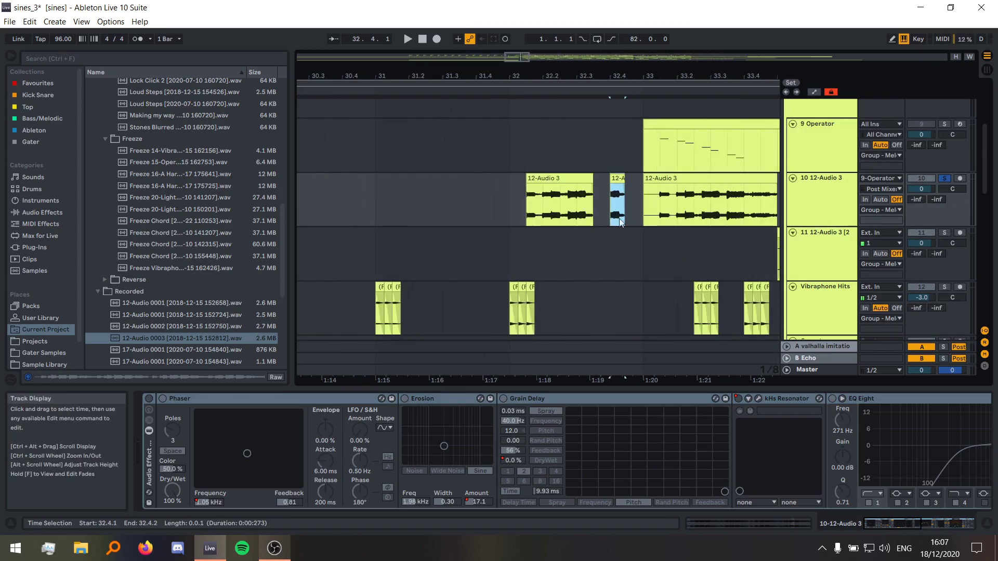
drag(521, 194, 640, 193)
scroll(587, 219, down, 5)
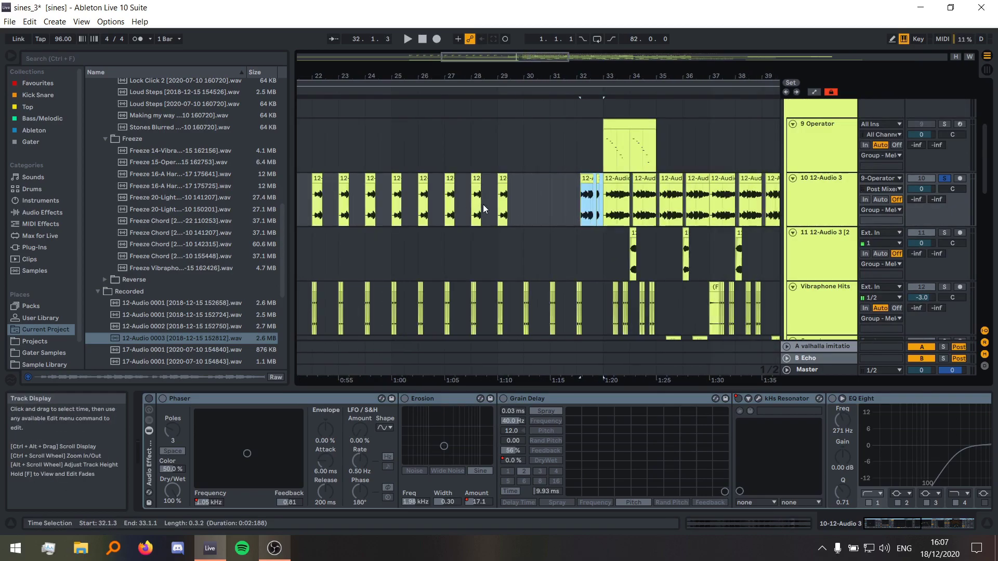
- Place the insert marker at 29.1.1, switch the Audio Effect Rack back on, and fold its Phaser device
click(498, 208)
click(200, 398)
double_click(204, 397)
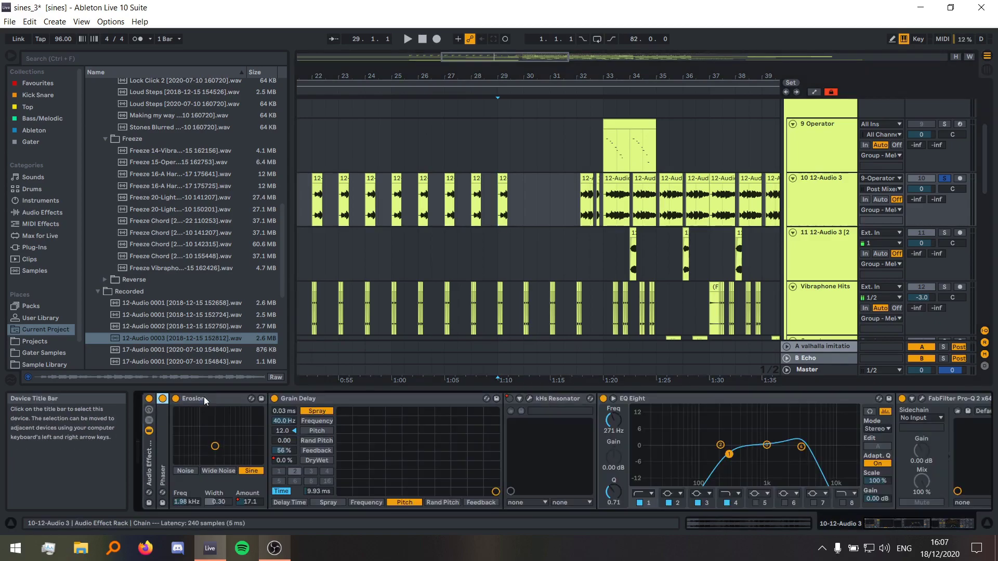
- Collapse Erosion, expand the Phaser in the 12-Audio 3 effect chain, and activate the Phaser while playing from bar 17
double_click(208, 397)
double_click(221, 397)
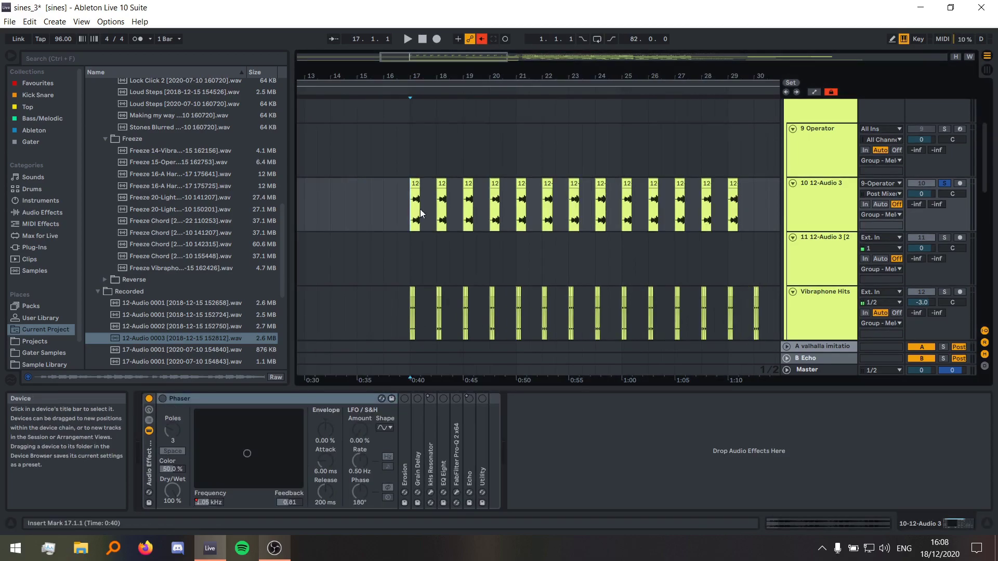
scroll(359, 229, up, 3)
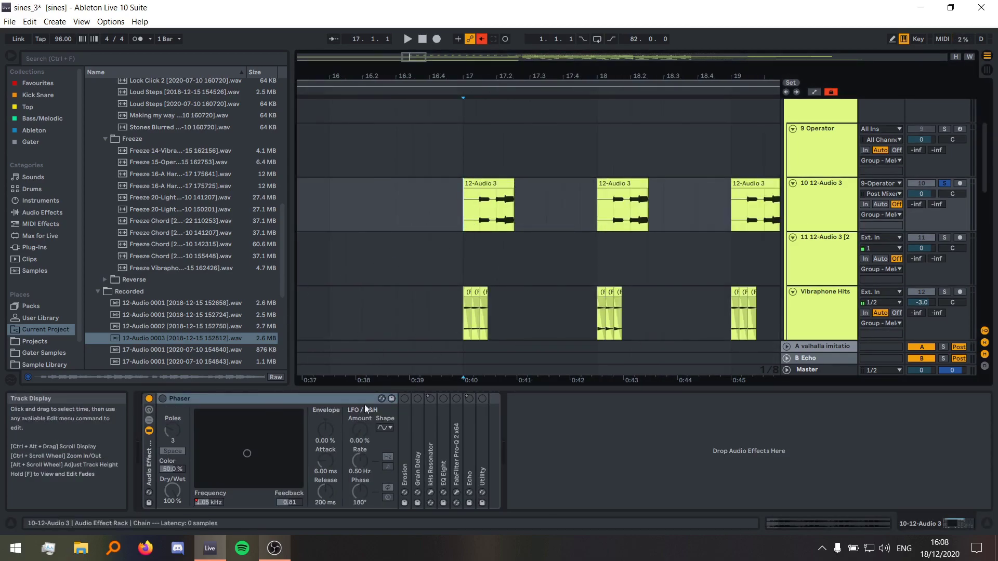
key(space)
click(162, 398)
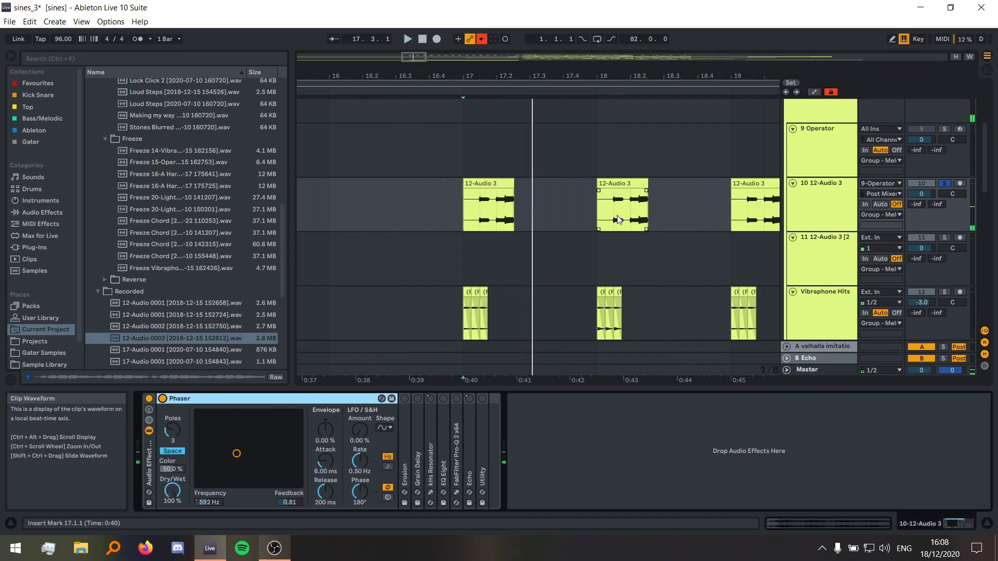
- Audition the Phaser on several 12-Audio 3 clips, ending with the one at bar 29
click(475, 214)
key(space)
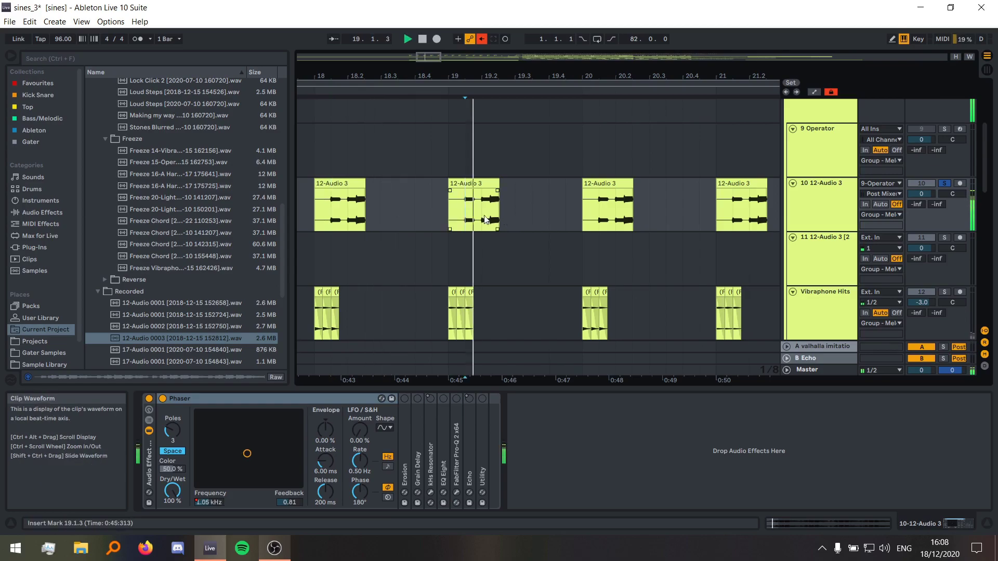
click(599, 207)
scroll(369, 254, down, 4)
key(space)
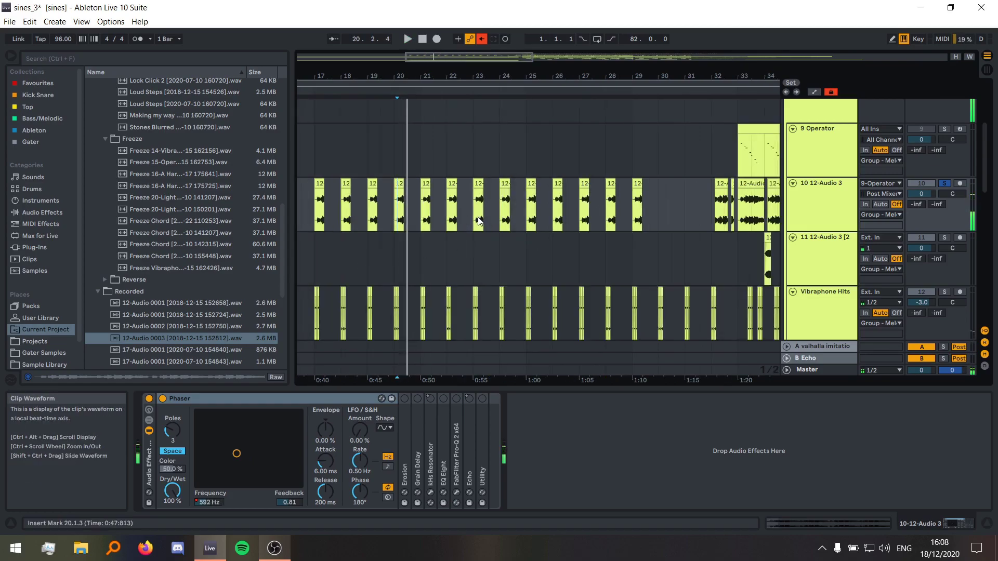
scroll(483, 222, up, 3)
scroll(423, 223, down, 3)
click(550, 218)
key(space)
scroll(551, 217, up, 5)
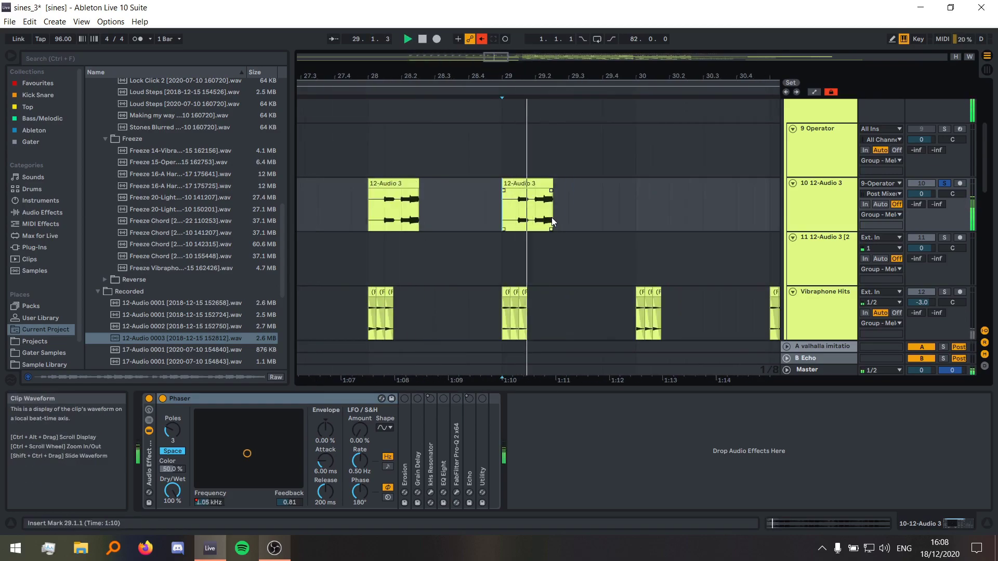
- Bypass and reactivate the Phaser to compare the sound of the 12-Audio 3 clip at bar 29
click(162, 399)
key(space)
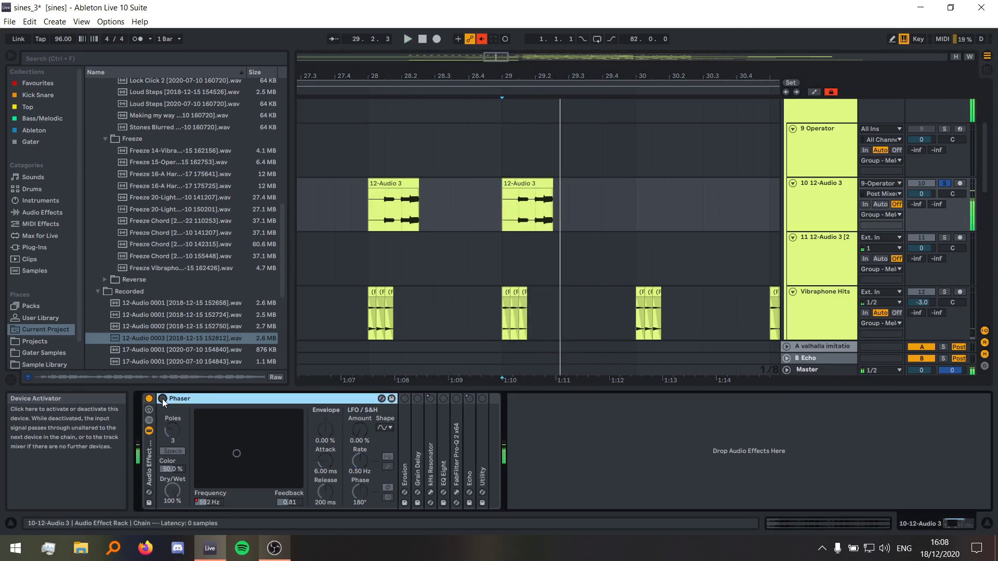
click(163, 400)
key(space)
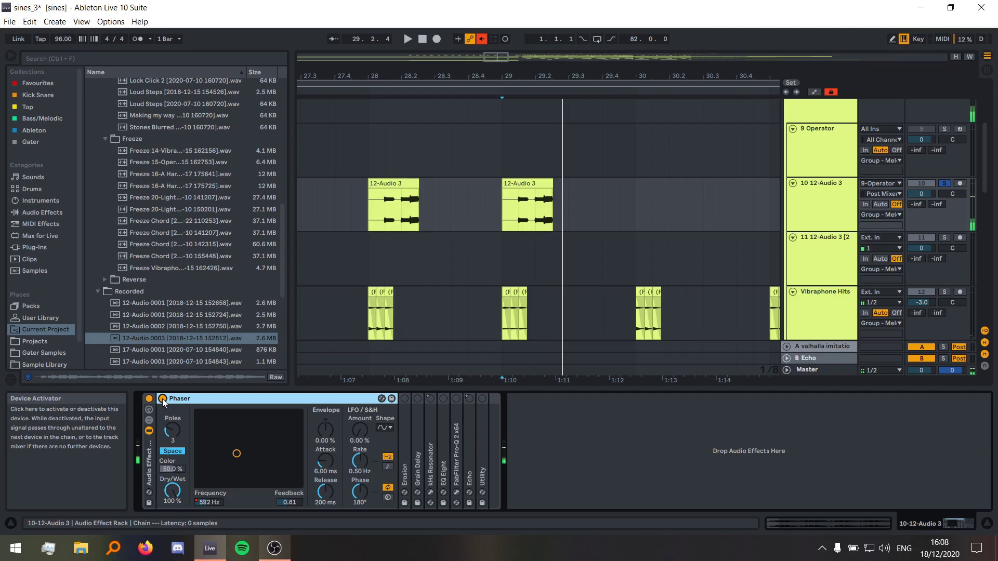
- Activate and expand Erosion, and play the 12-Audio 3 clip at bar 29
click(405, 427)
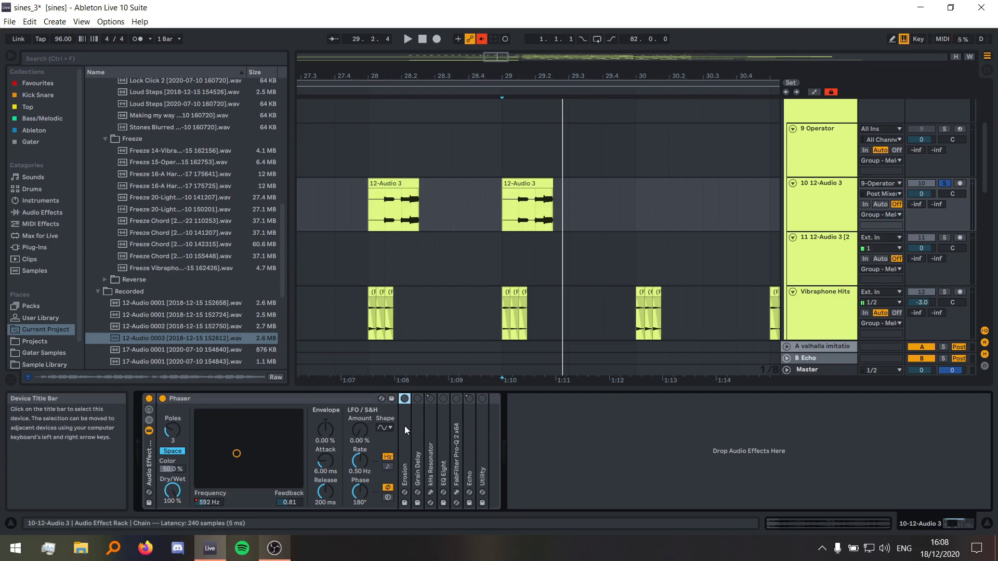
double_click(404, 426)
click(506, 220)
key(space)
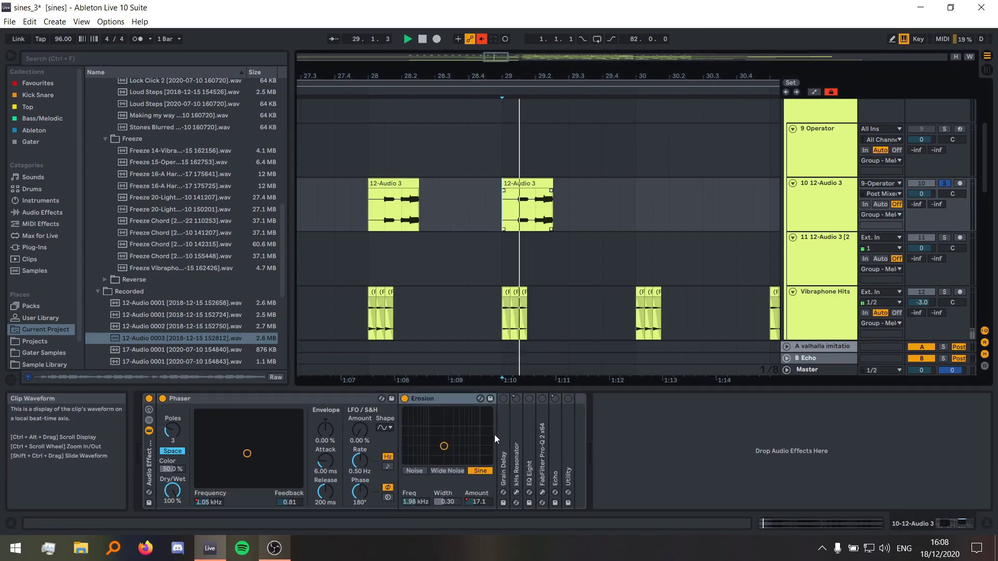
- Try Erosion's amount at 200 and restore the overridden value by re-enabling automation
drag(444, 446, 444, 410)
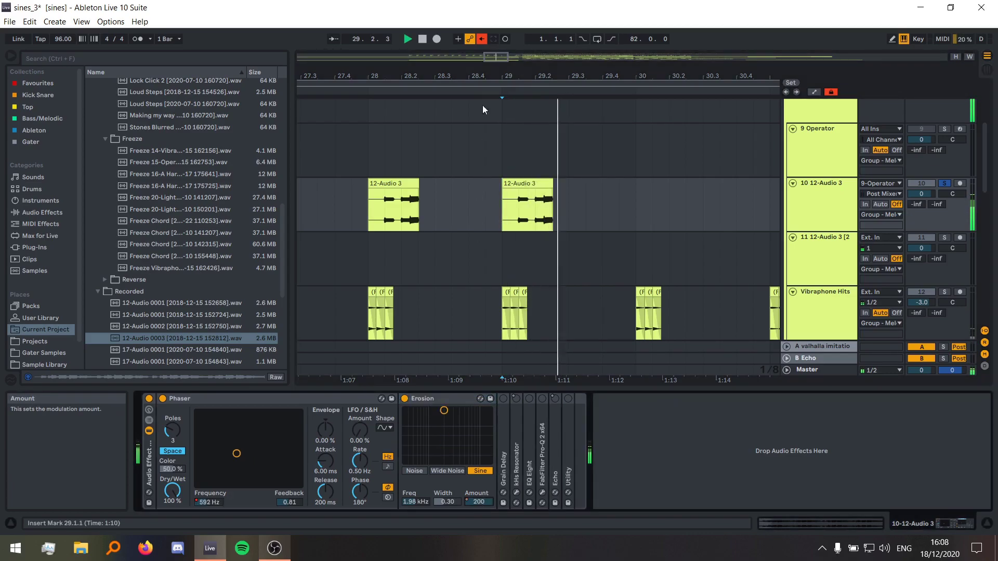
click(482, 39)
key(minus)
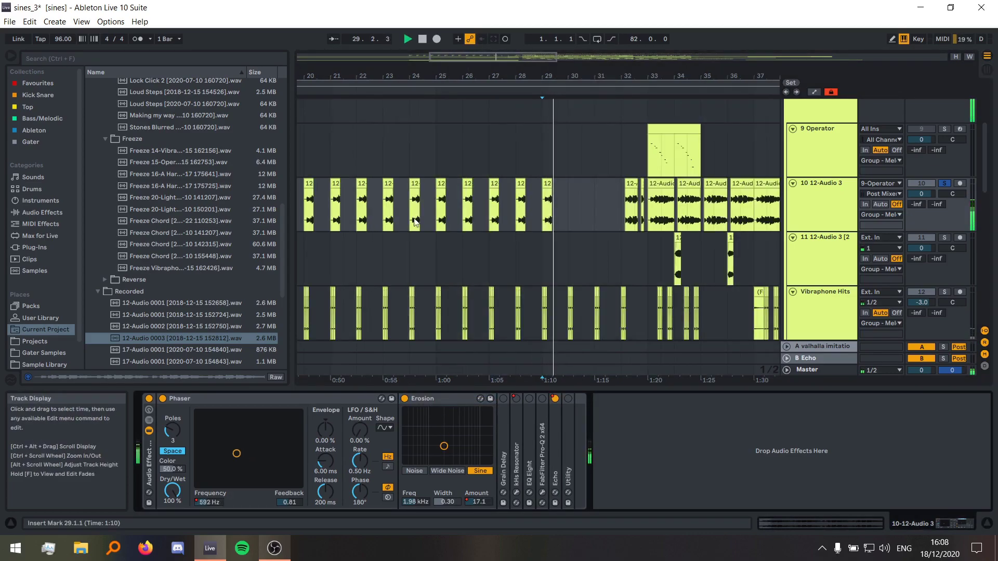
- Play the 12-Audio 3 clip at bar 24 with Erosion at its restored setting
click(413, 218)
key(plus)
key(minus)
key(minus)
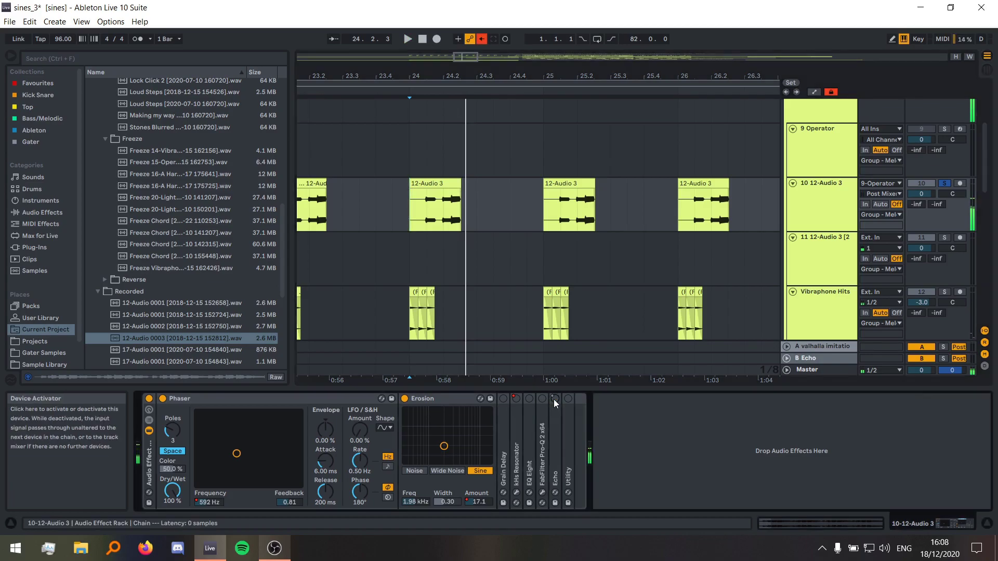
- Collapse Erosion, activate and expand Grain Delay, and audition it on the 12-Audio 3 clips at bars 24 and 25
double_click(504, 441)
double_click(432, 402)
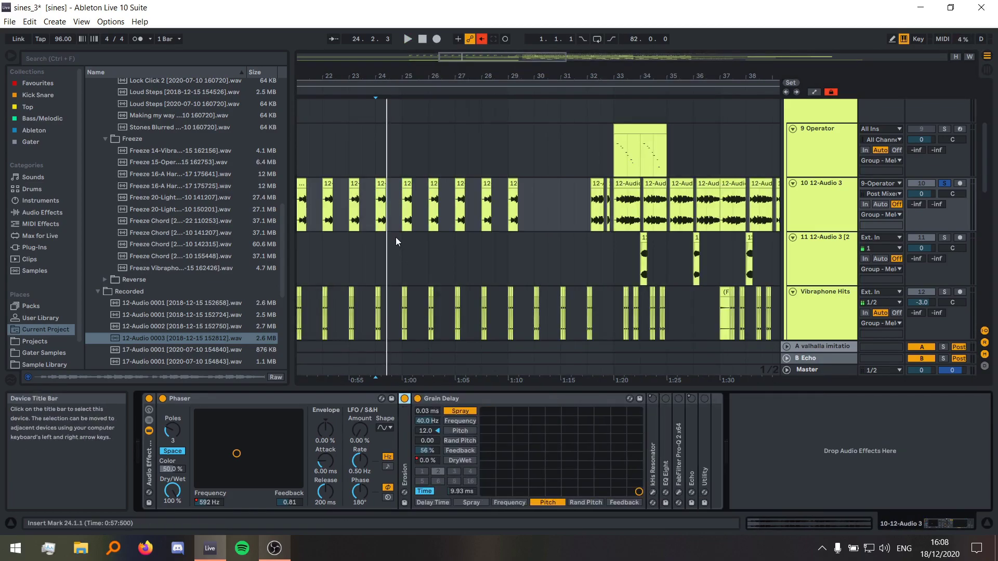
click(400, 220)
key(space)
key(plus)
key(space)
key(minus)
key(minus)
key(minus)
key(minus)
key(minus)
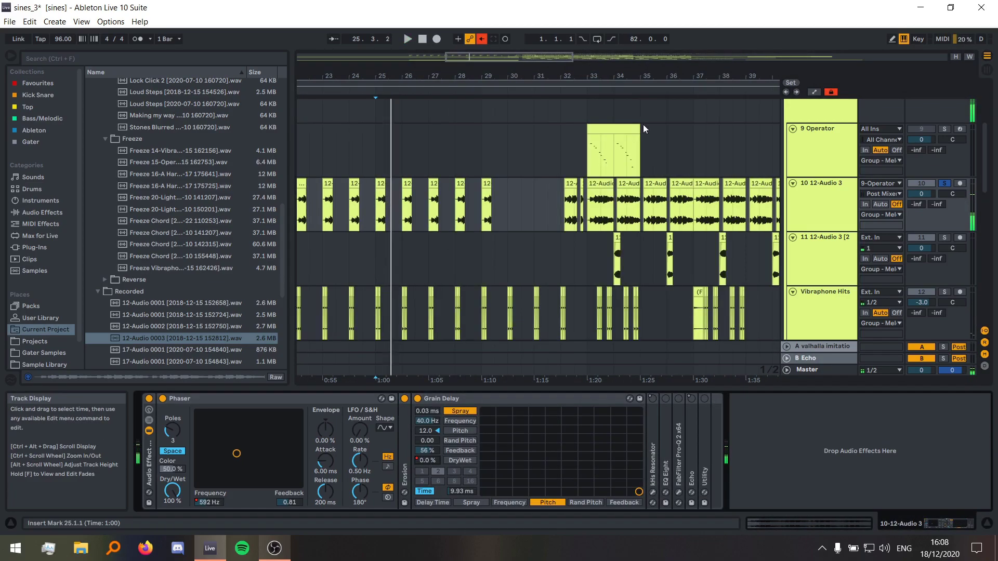
- Show the automation lanes and play 12-Audio 3 from bar 41, where Grain Delay's dry/wet automation rises
key(a)
key(plus)
key(plus)
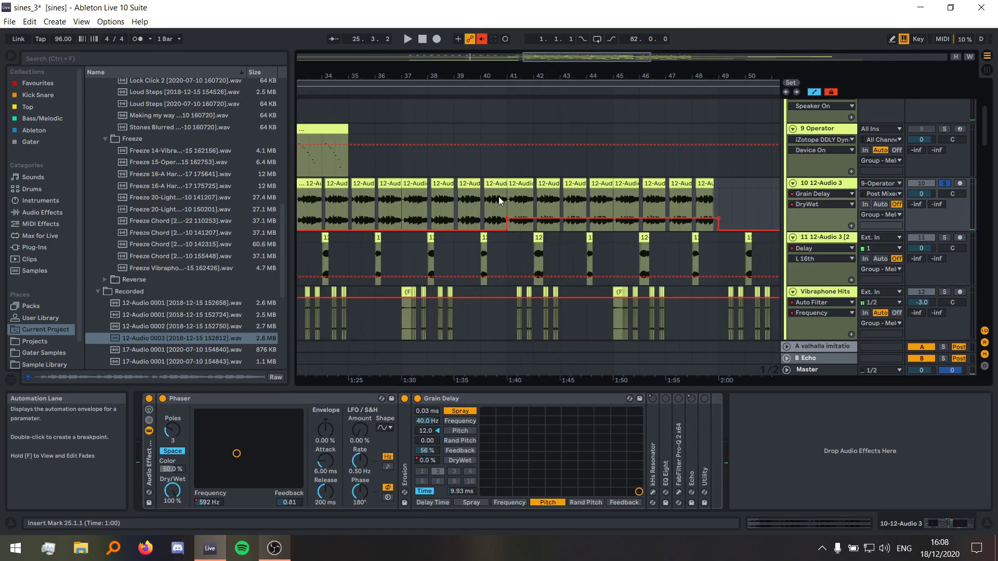
key(space)
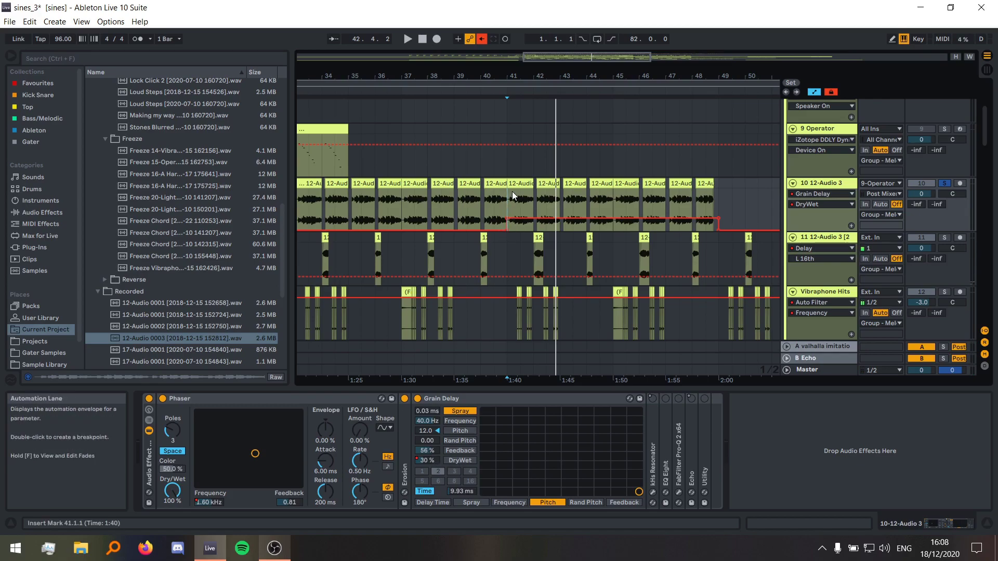
drag(565, 200, 614, 200)
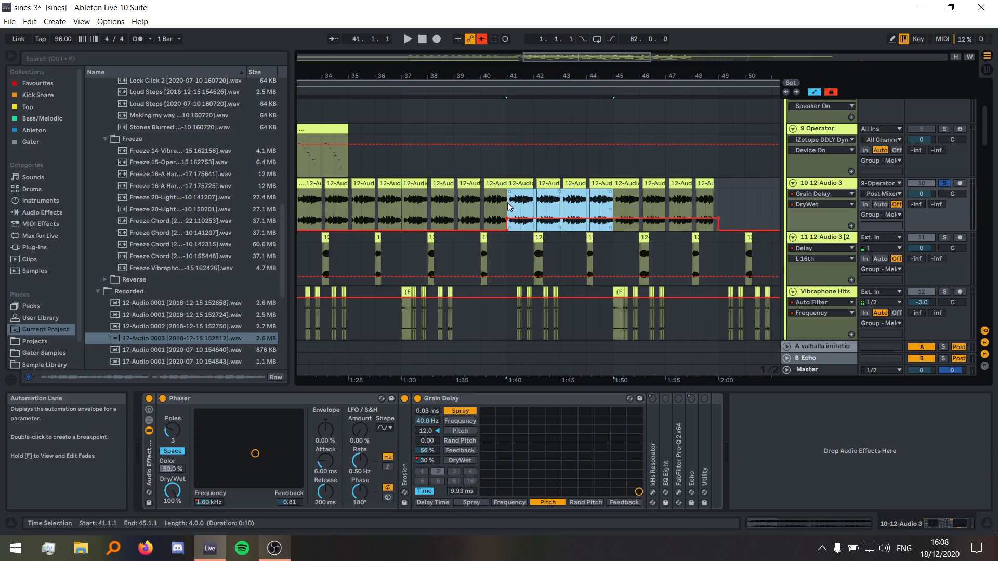
drag(507, 202, 508, 202)
key(space)
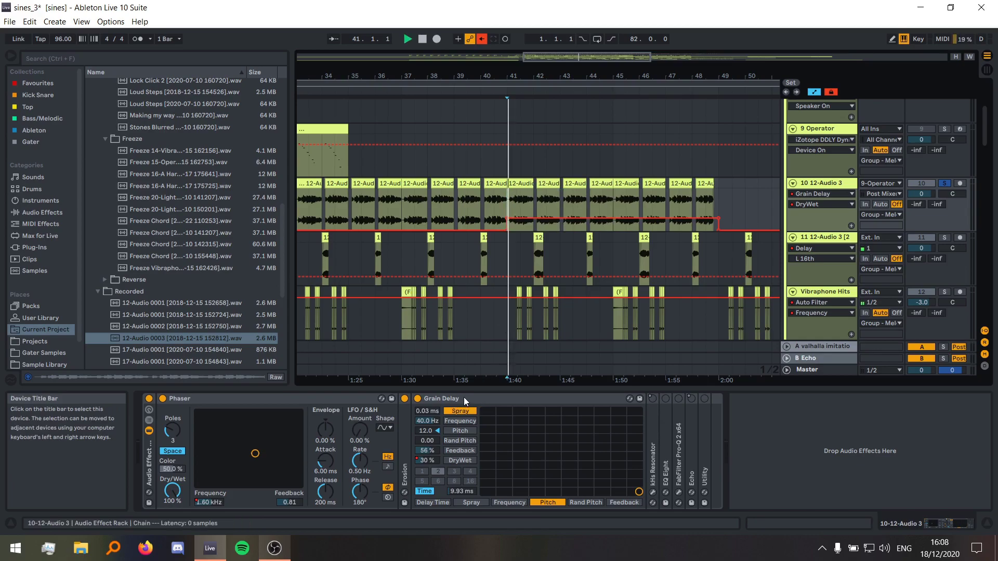
key(w)
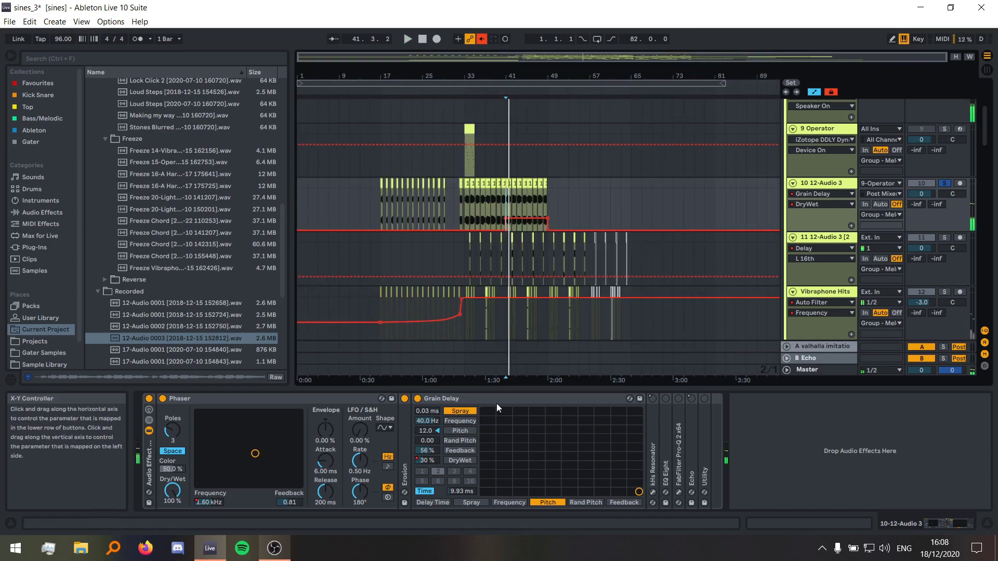
- Collapse Grain Delay, activate and expand kHs Resonator, and play the 12-Audio 3 clip at bar 41
double_click(484, 400)
double_click(428, 432)
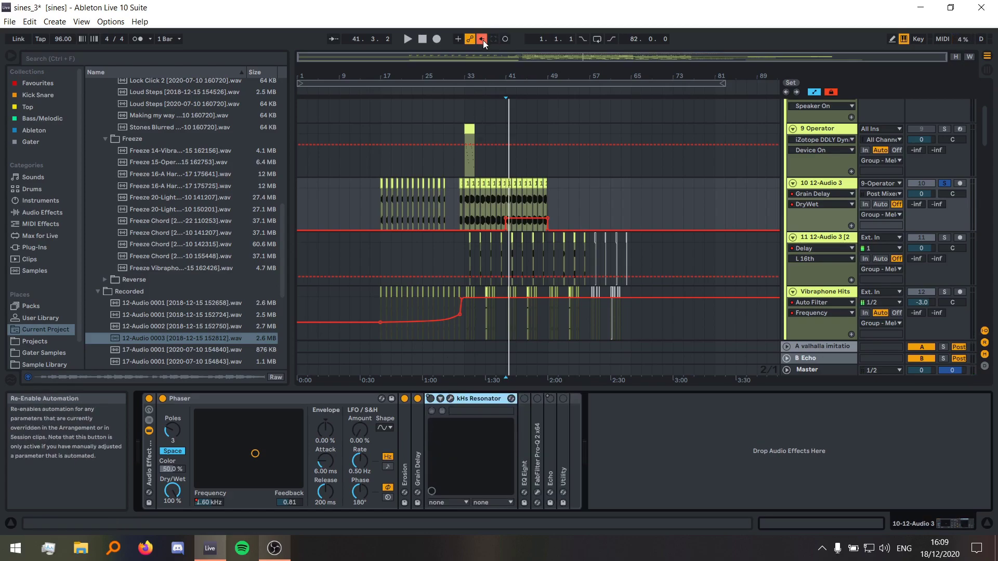
key(w)
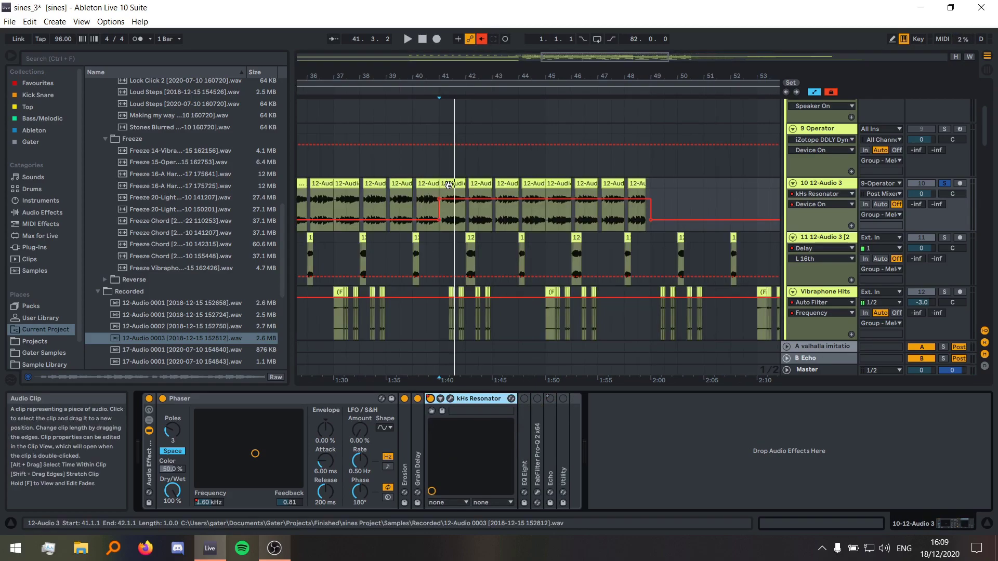
click(448, 184)
key(space)
- Examine the kHs Resonator settings in its plug-in window, close it, and replay the 12-Audio 3 clip at bar 41
click(451, 399)
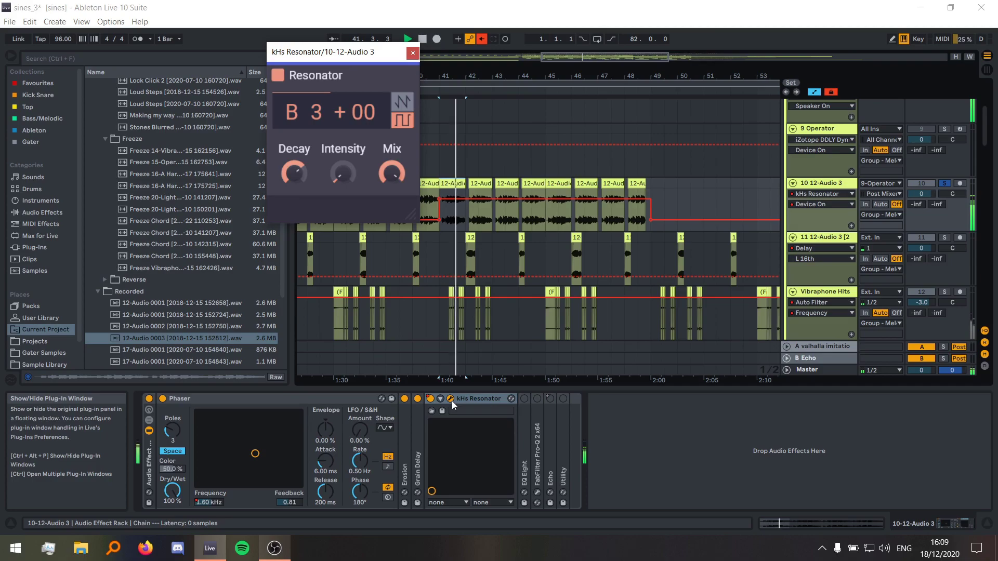
click(413, 53)
key(space)
drag(468, 218, 552, 224)
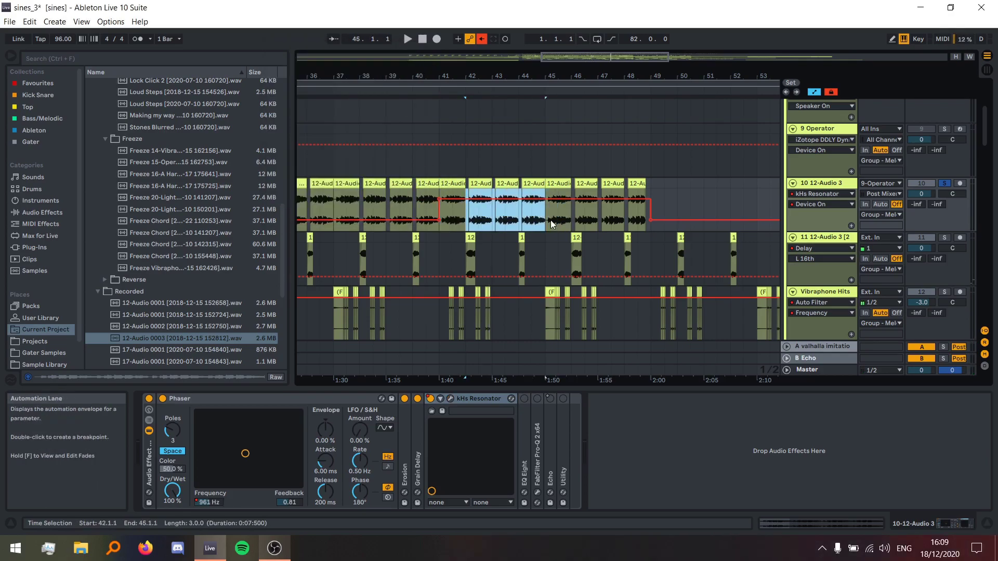
drag(459, 220, 453, 223)
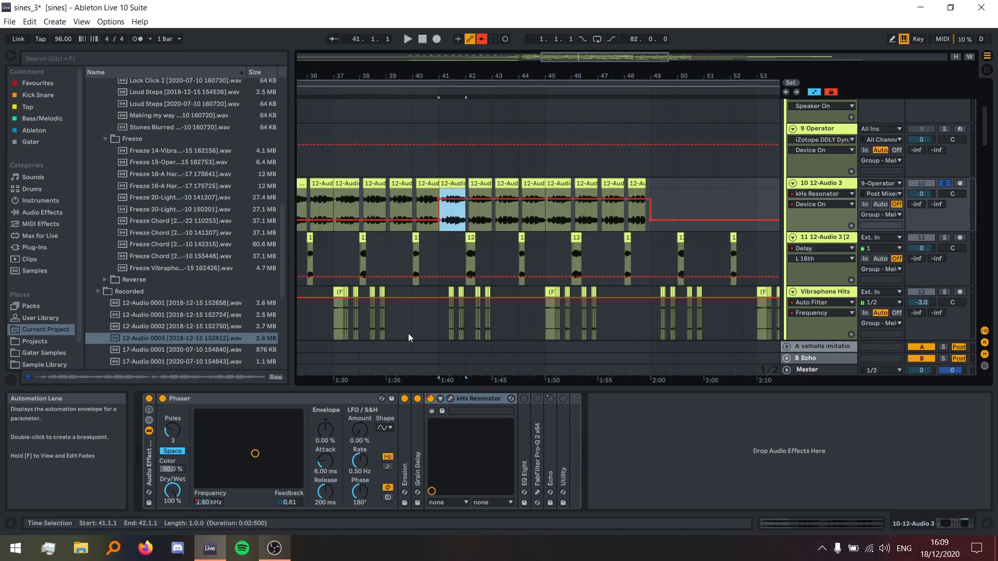
key(space)
scroll(474, 225, up, 5)
scroll(474, 225, down, 10)
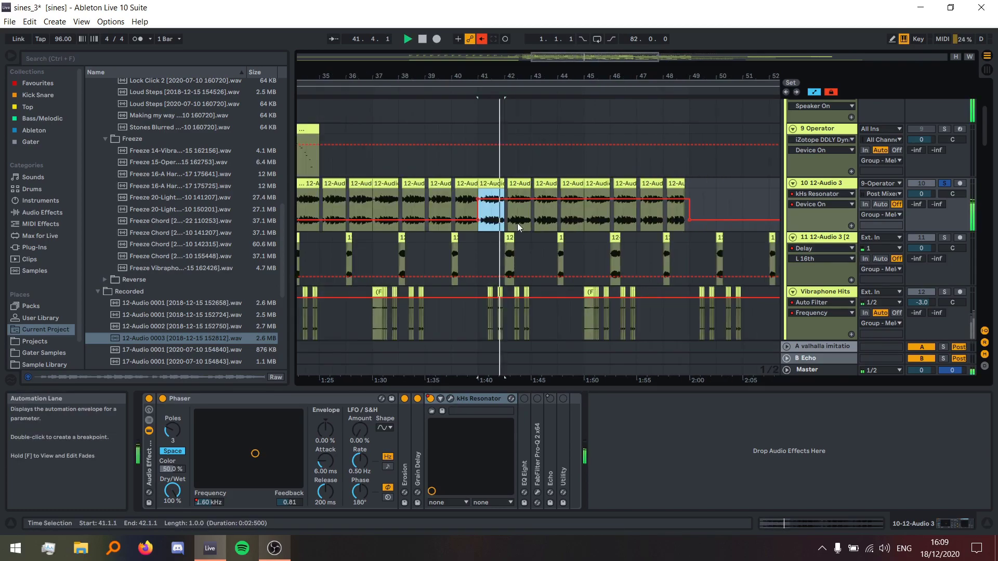
- Collapse kHs Resonator, activate and expand EQ Eight, and play the 12-Audio 3 clip at bar 21
double_click(472, 400)
double_click(444, 410)
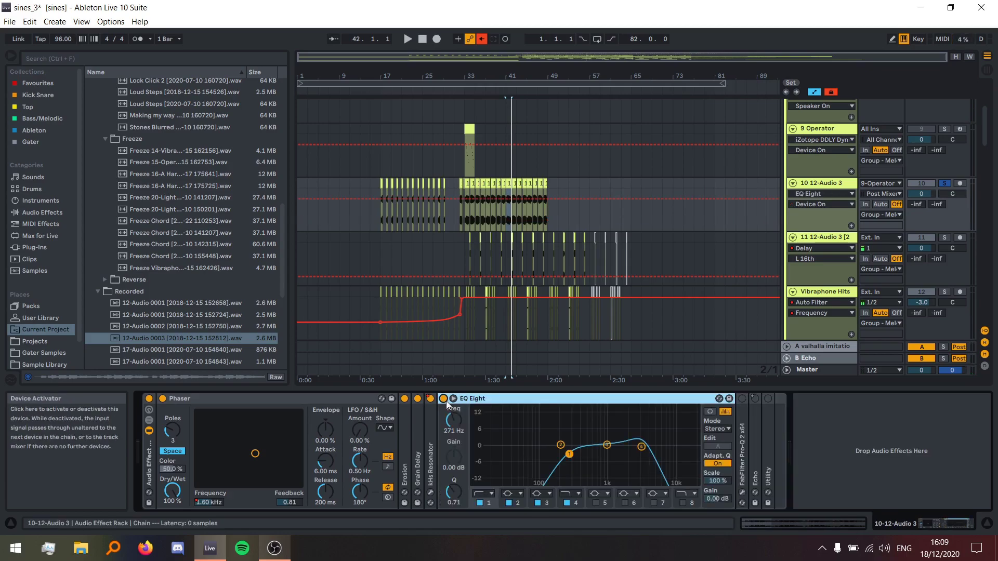
scroll(398, 223, up, 5)
click(398, 223)
key(space)
scroll(425, 226, up, 10)
scroll(425, 227, down, 8)
key(space)
key(space)
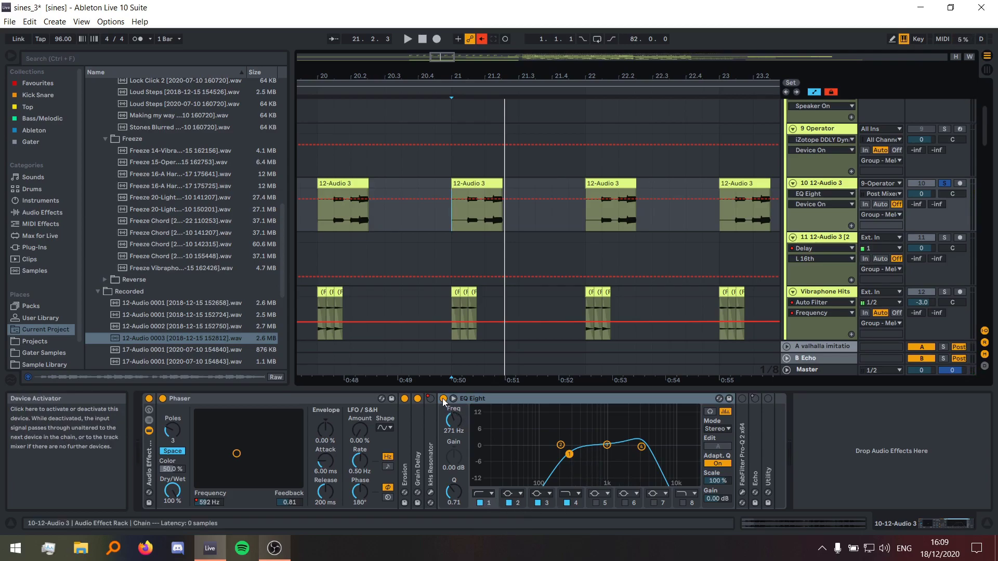
- Switch EQ Eight's low-cut filter 1 off and back on to compare the clip's sound at bar 21
click(478, 504)
key(space)
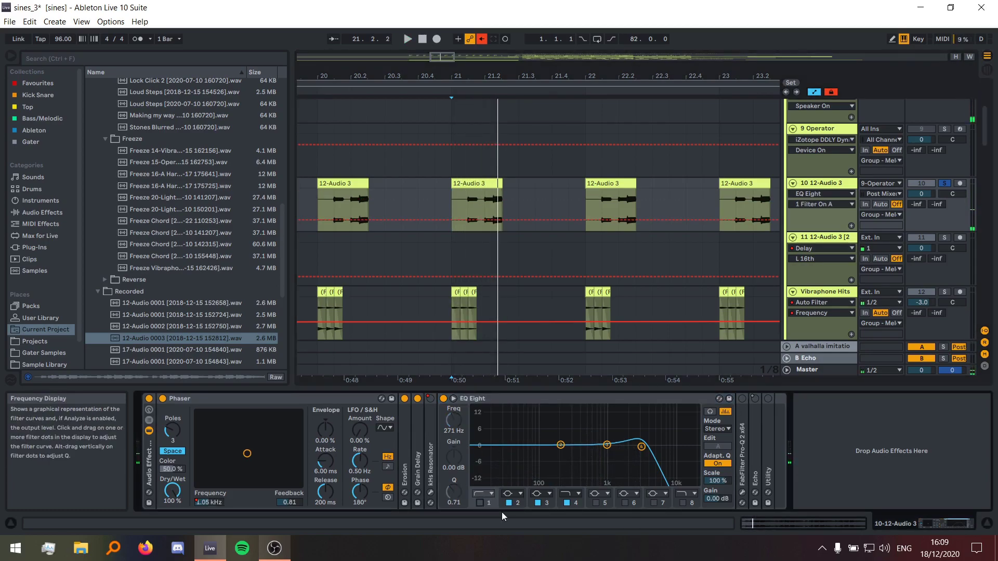
click(479, 504)
key(space)
- Switch EQ Eight's high-cut filter 4 off and back on while auditioning the clip at bar 21
click(565, 504)
click(566, 504)
key(space)
key(space)
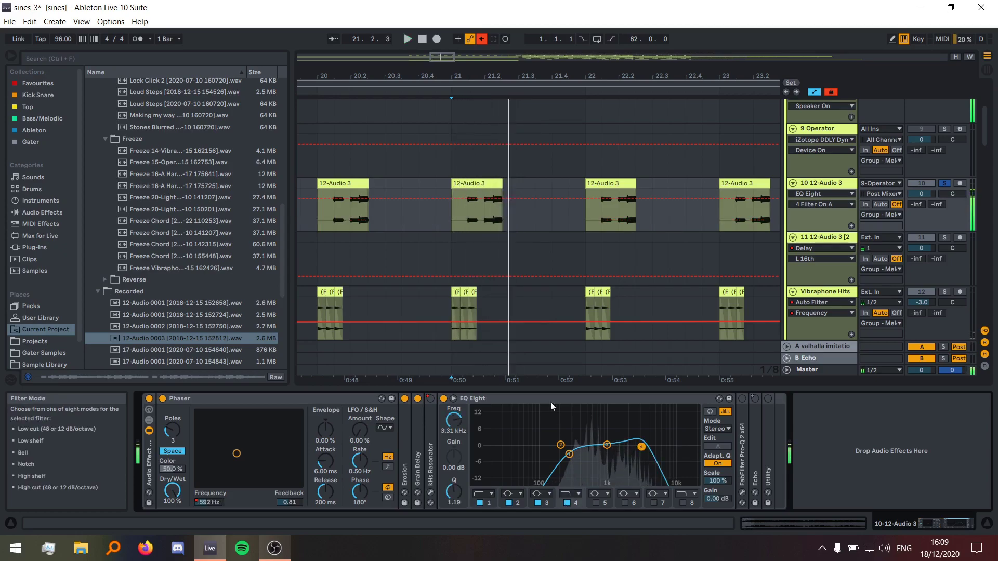
key(space)
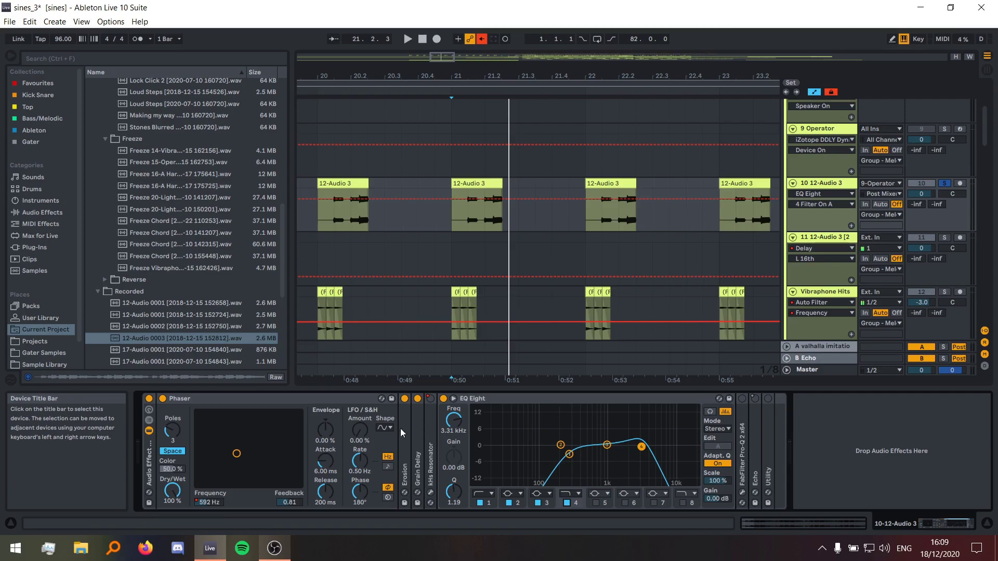
- Collapse EQ Eight, activate and expand FabFilter Pro-Q 2, and play a 12-Audio 3 clip through it
double_click(491, 400)
double_click(457, 428)
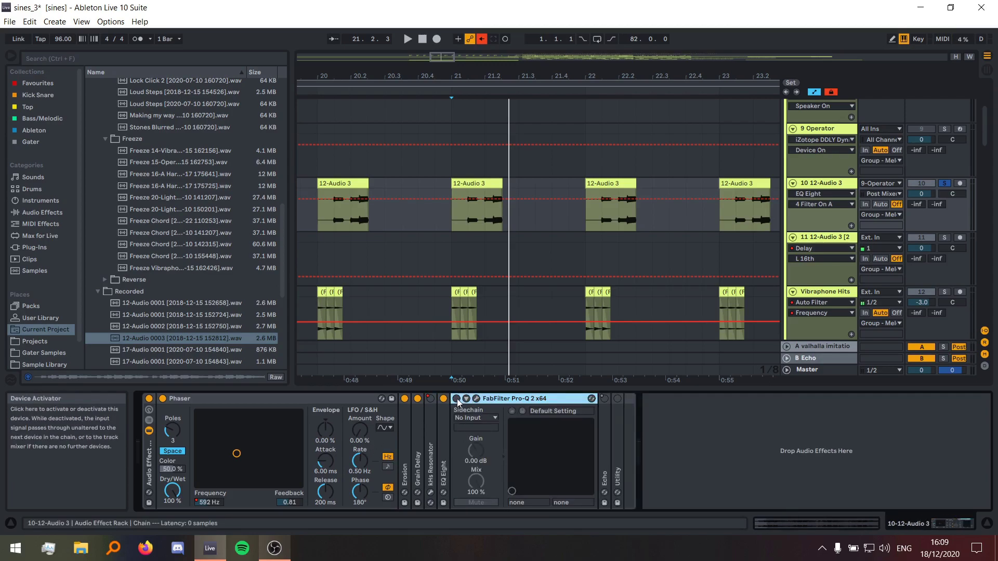
click(448, 223)
key(minus)
key(minus)
key(minus)
key(minus)
key(minus)
scroll(483, 232, up, 5)
click(506, 220)
key(space)
- Examine the Pro-Q 2 curve with its cuts and high boost in the plug-in window
click(476, 399)
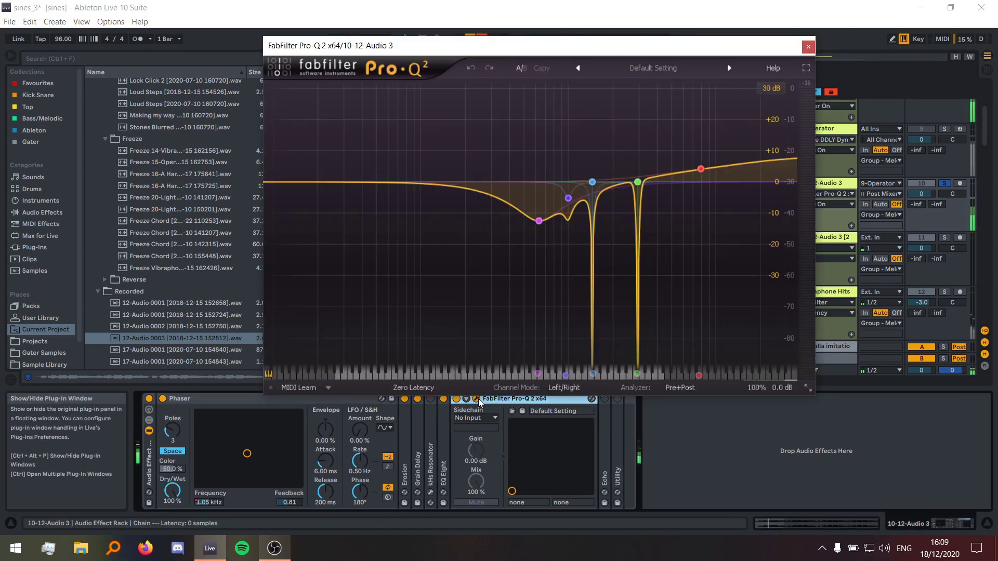
drag(611, 149, 657, 150)
key(Up)
- Solo the 9 Operator track and play its clip from bar 33
click(945, 129)
key(space)
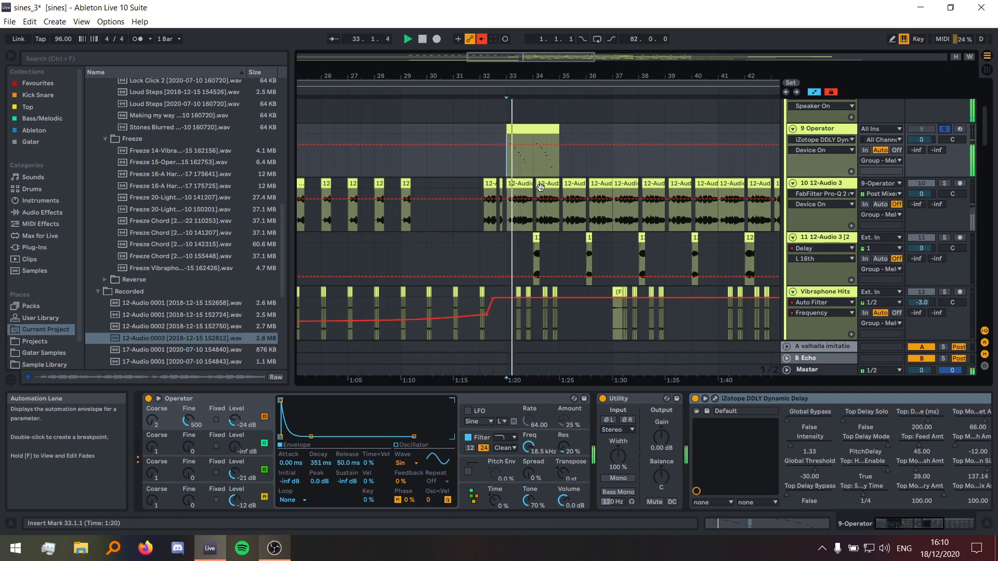
key(space)
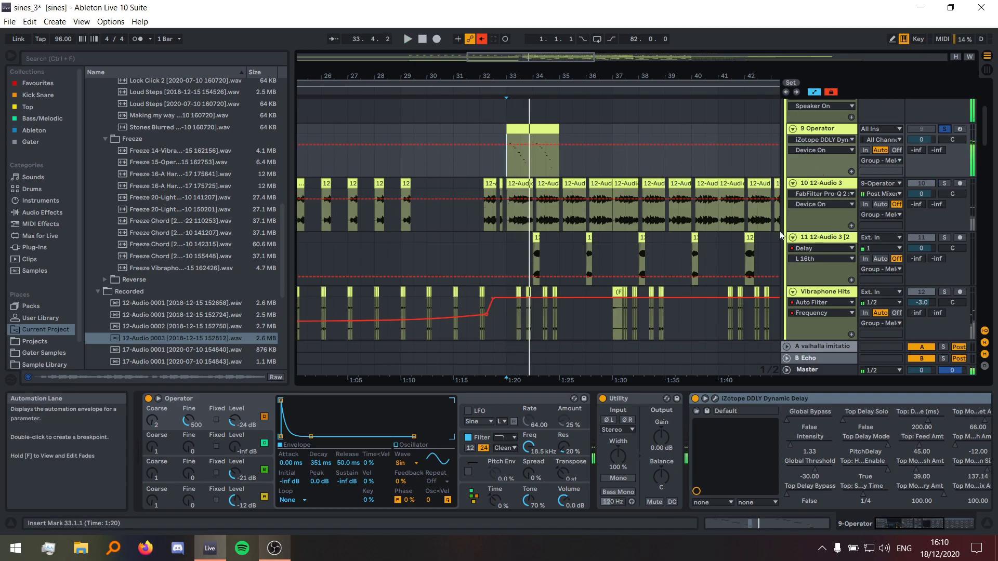
- Solo the 10 12-Audio 3 track, expand the Echo device in its chain, and turn off automation arm
click(944, 183)
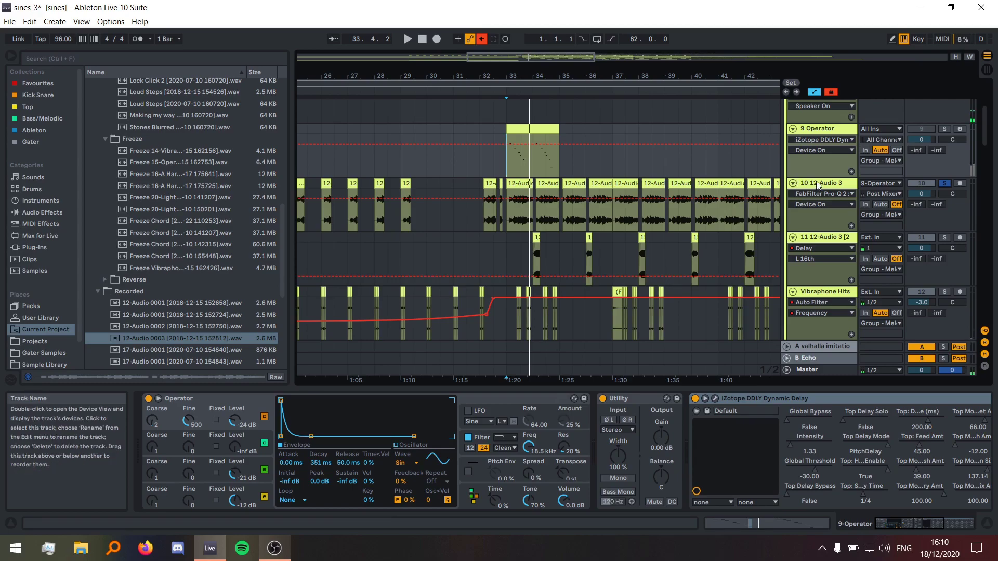
key(Down)
double_click(469, 436)
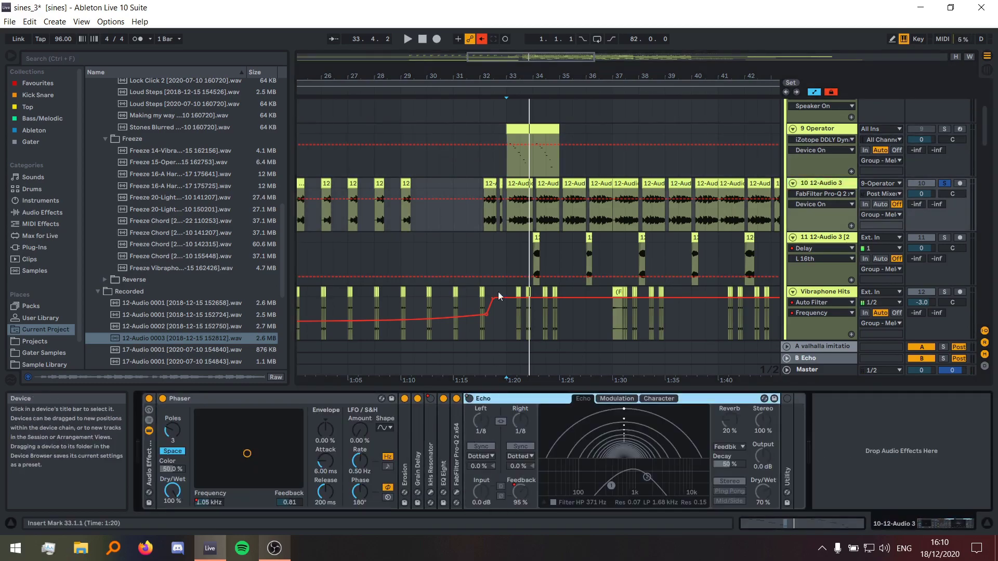
click(482, 39)
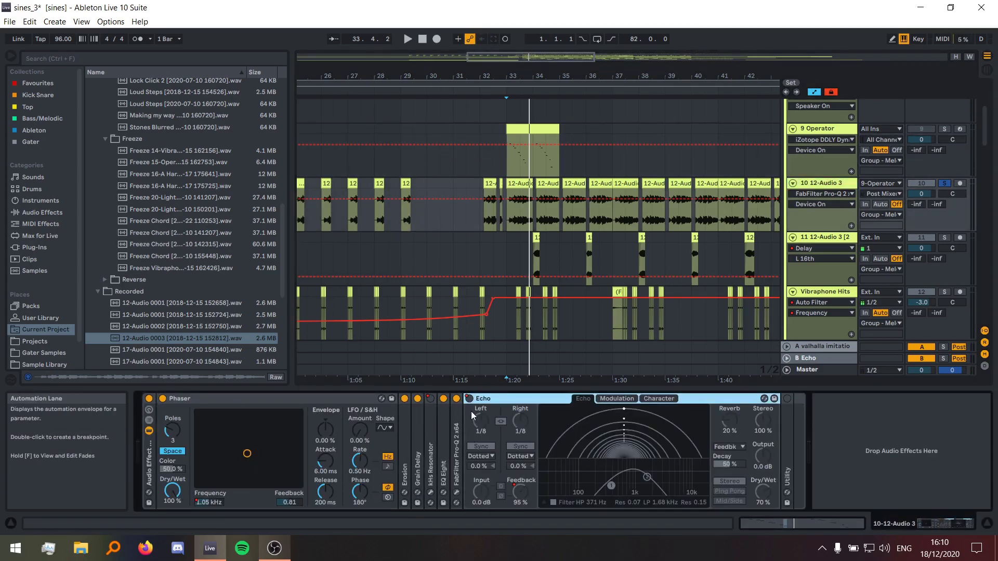
- Show Echo's Device On automation and play the 12-Audio 3 clips from bar 17
right_click(472, 401)
click(422, 219)
key(w)
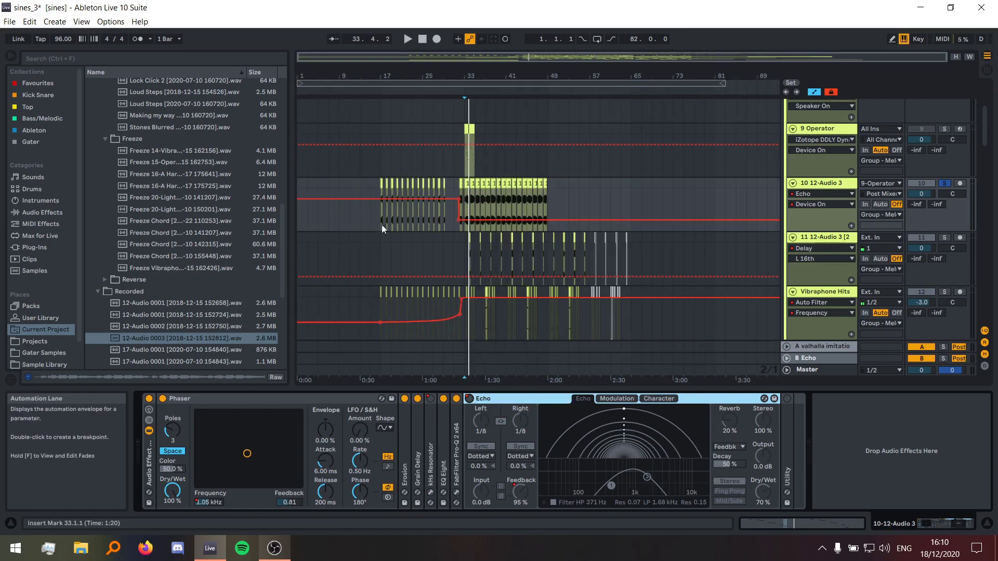
click(383, 226)
key(space)
key(plus)
key(plus)
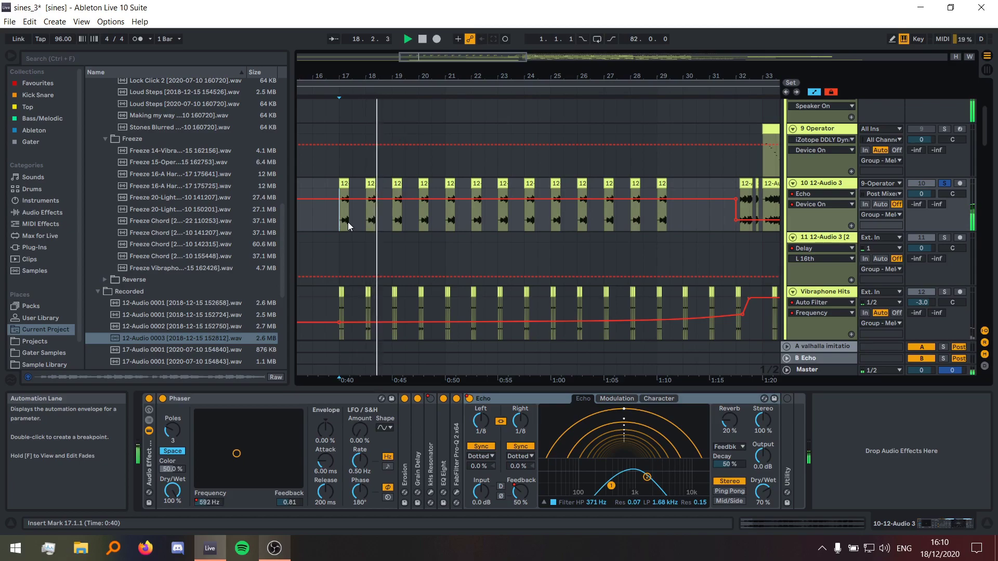
- Select the 12-Audio 3 clips from bar 17 to bar 29 and inspect them during playback
drag(348, 223, 670, 219)
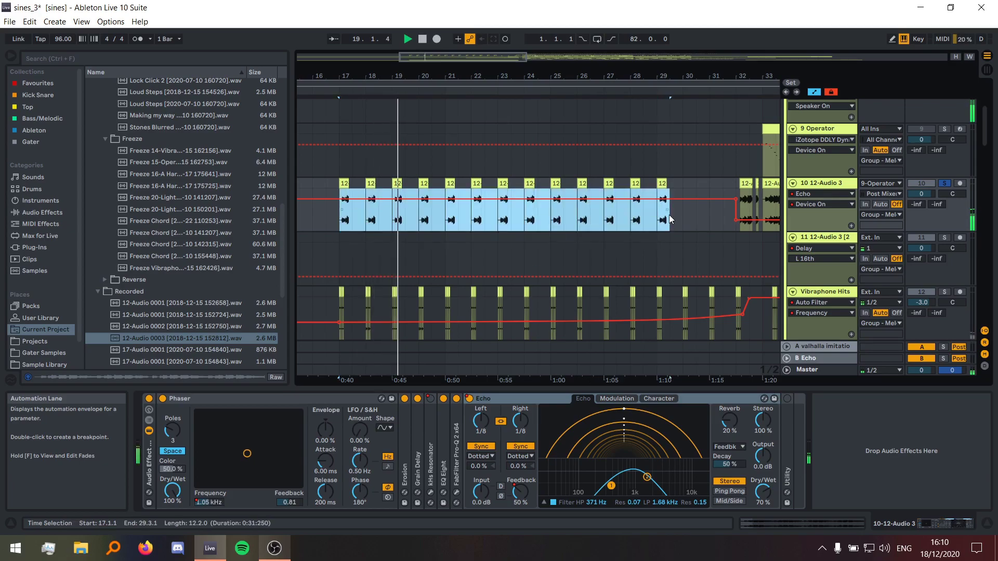
key(plus)
key(plus)
key(minus)
key(minus)
key(plus)
key(plus)
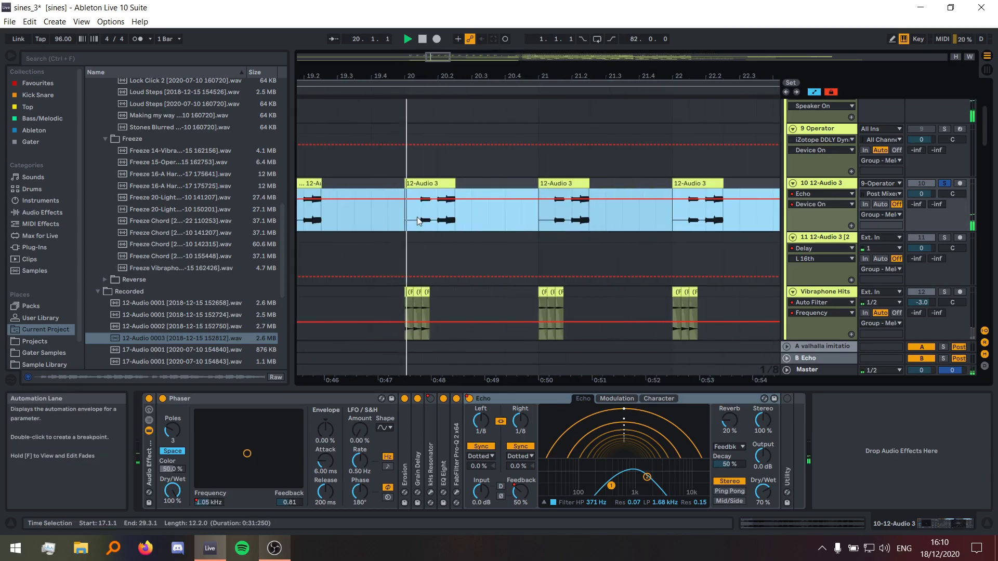
- Place the insert marker at bar 20 on 12-Audio 3 and stop playback
click(404, 217)
key(minus)
key(minus)
key(minus)
key(space)
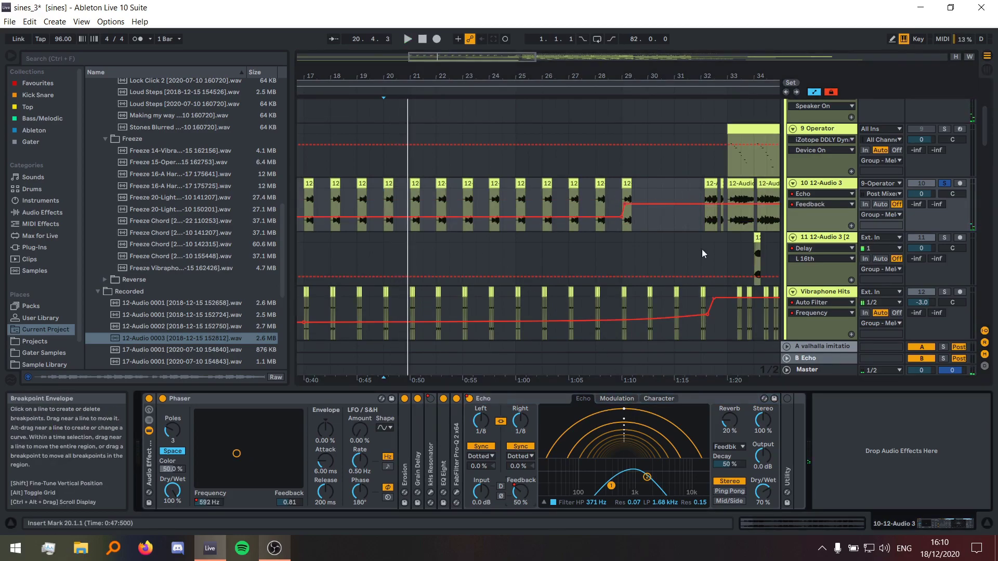
- Mark the gap from bar 29 to bar 32 on 12-Audio 3 and show Echo's Device On automation
scroll(603, 195, up, 3)
drag(597, 194, 480, 187)
scroll(597, 182, down, 3)
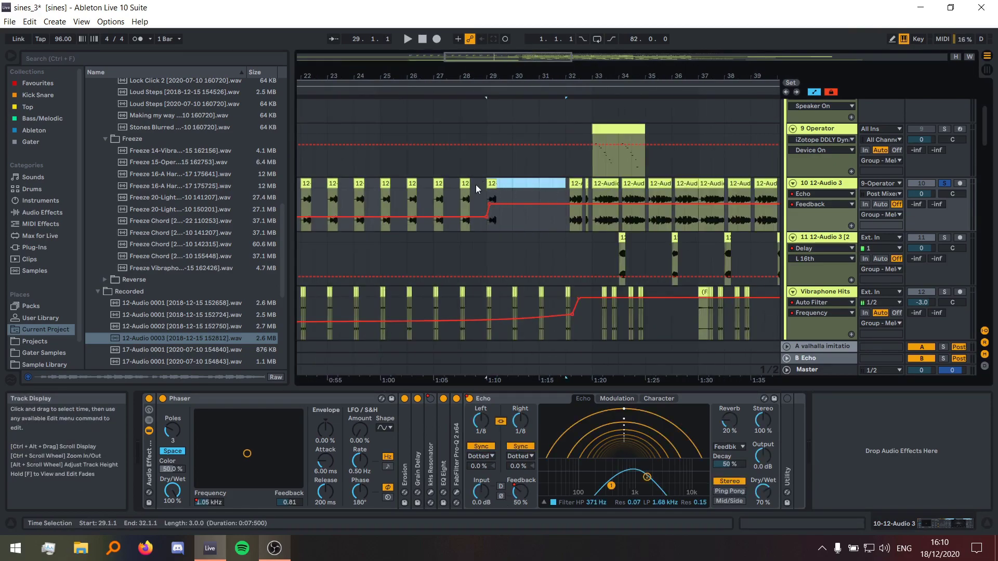
click(570, 184)
click(468, 398)
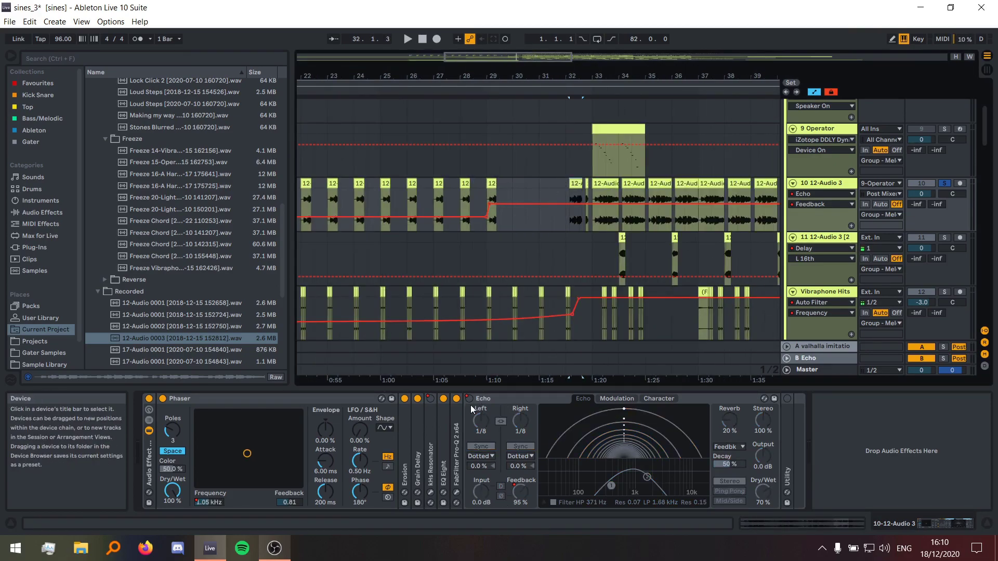
right_click(470, 400)
click(485, 263)
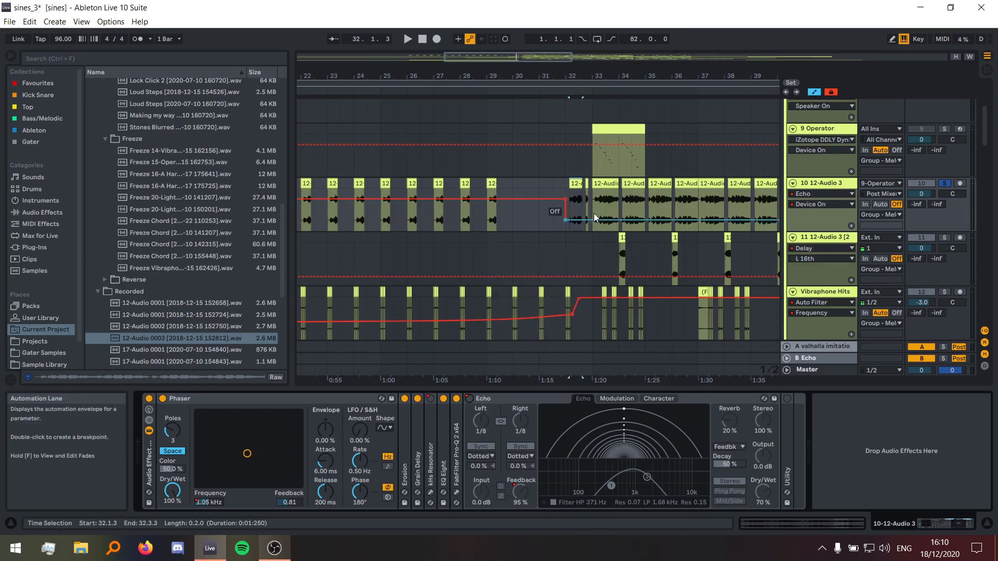
- Audition the single 12-Audio 3 clip at bar 29 through Echo and select that clip
scroll(604, 227, up, 5)
scroll(603, 227, down, 5)
click(502, 223)
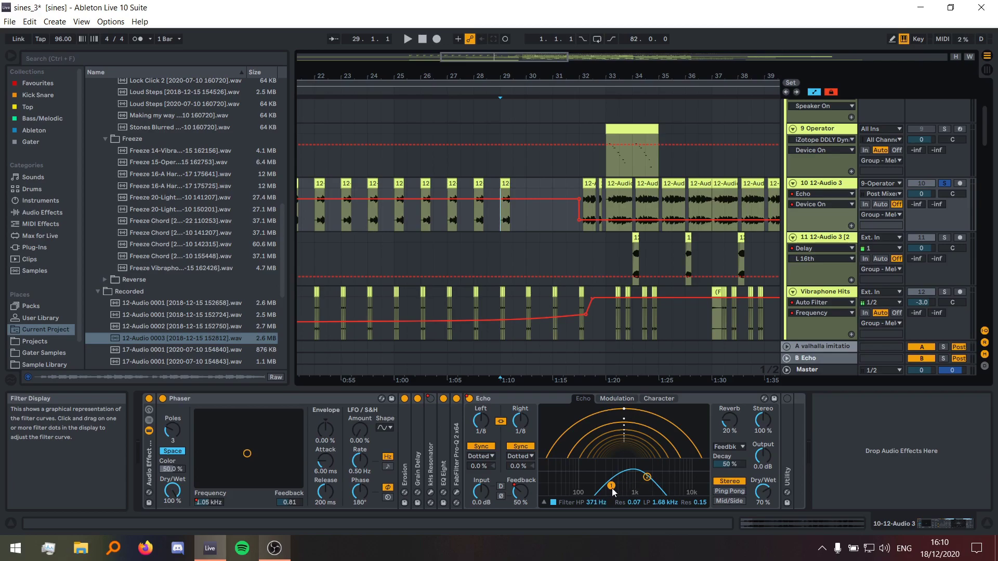
scroll(523, 247, up, 5)
key(space)
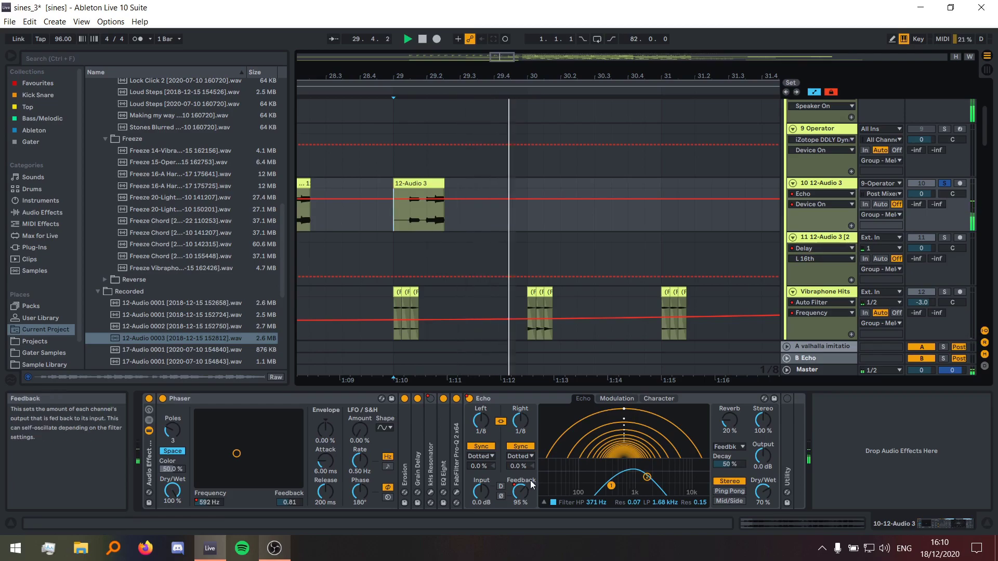
drag(450, 219, 404, 221)
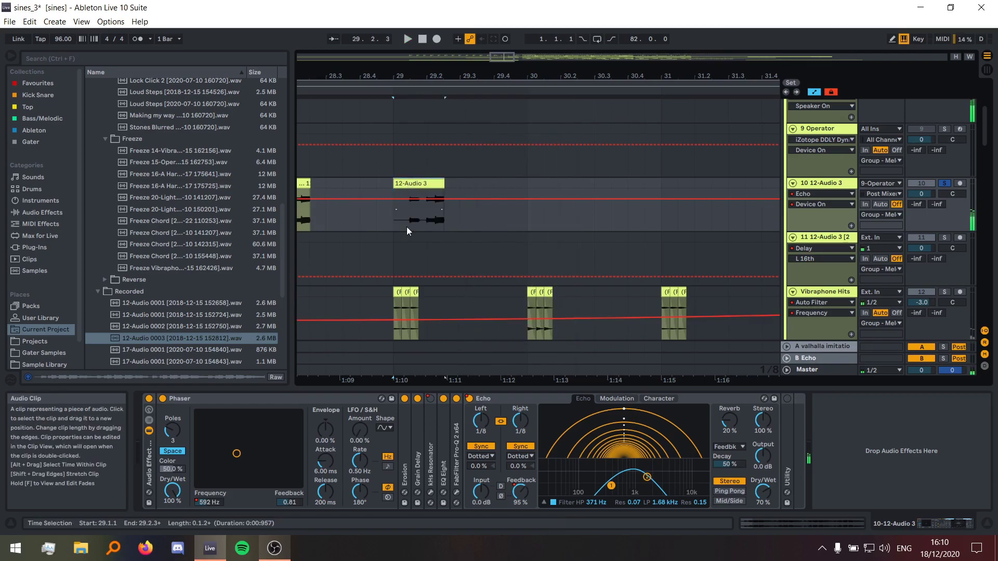
key(space)
- Play 12-Audio 3 from bar 27 past the Echo switch-off point at bar 32
scroll(404, 221, down, 5)
click(395, 221)
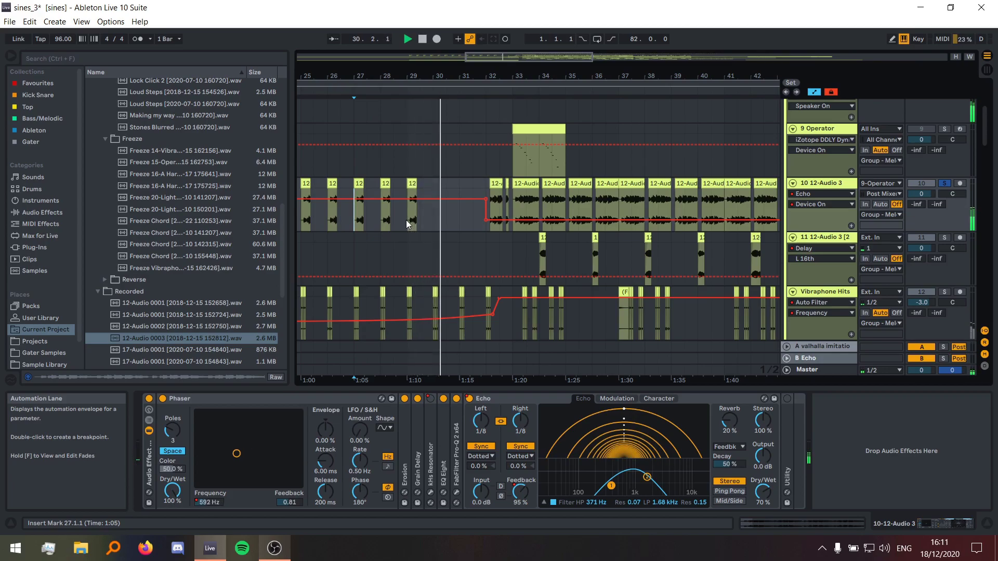
scroll(489, 221, up, 5)
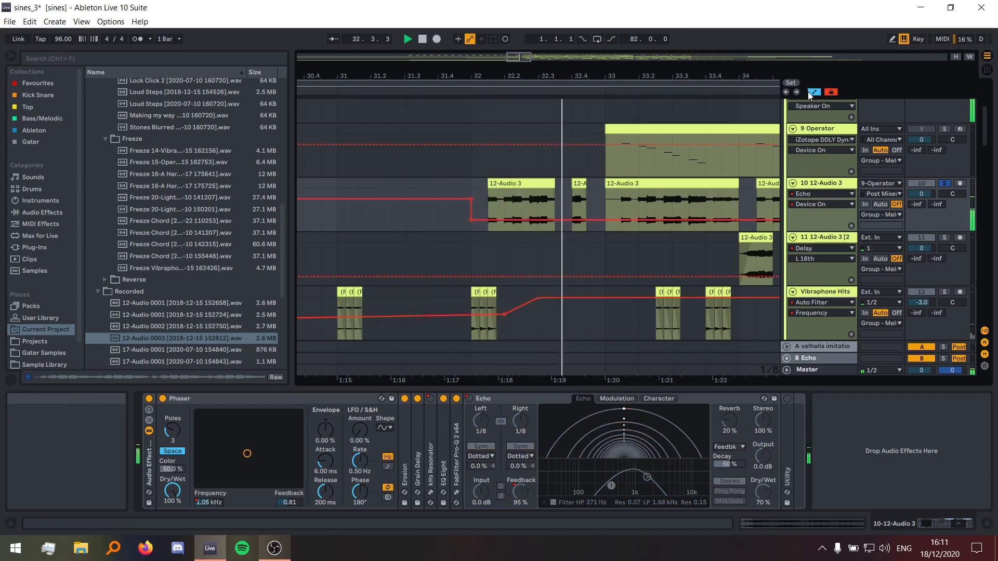
key(space)
- Show all automated parameters of 12-Audio 3 in separate lanes and expand its Utility device
alt+click(850, 226)
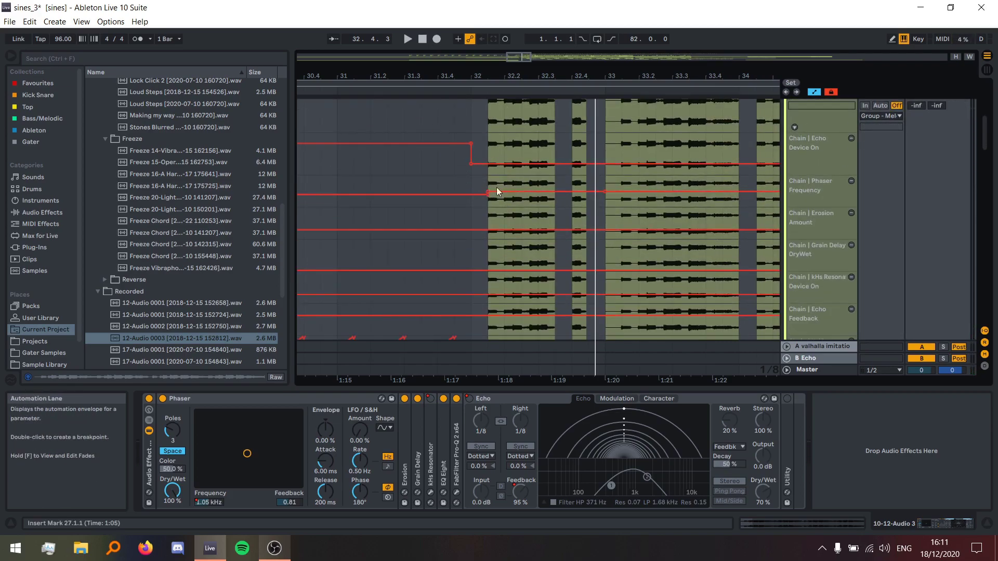
scroll(506, 194, down, 2)
scroll(525, 275, up, 2)
scroll(557, 252, down, 3)
double_click(785, 425)
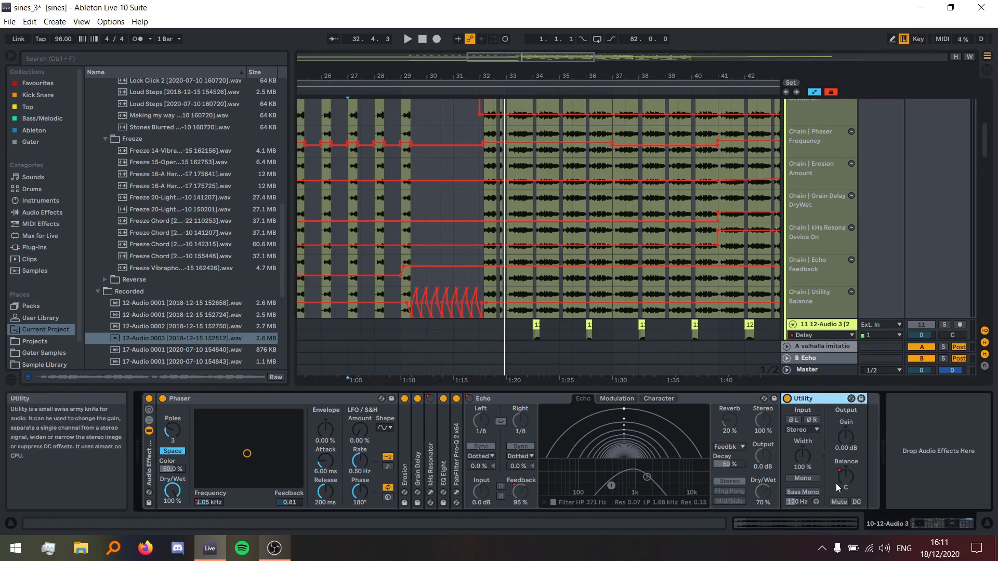
- Audition Utility's Balance automation between bars 29 and 32, playing it repeatedly from bar 29
scroll(393, 295, up, 5)
drag(393, 295, 753, 311)
click(351, 298)
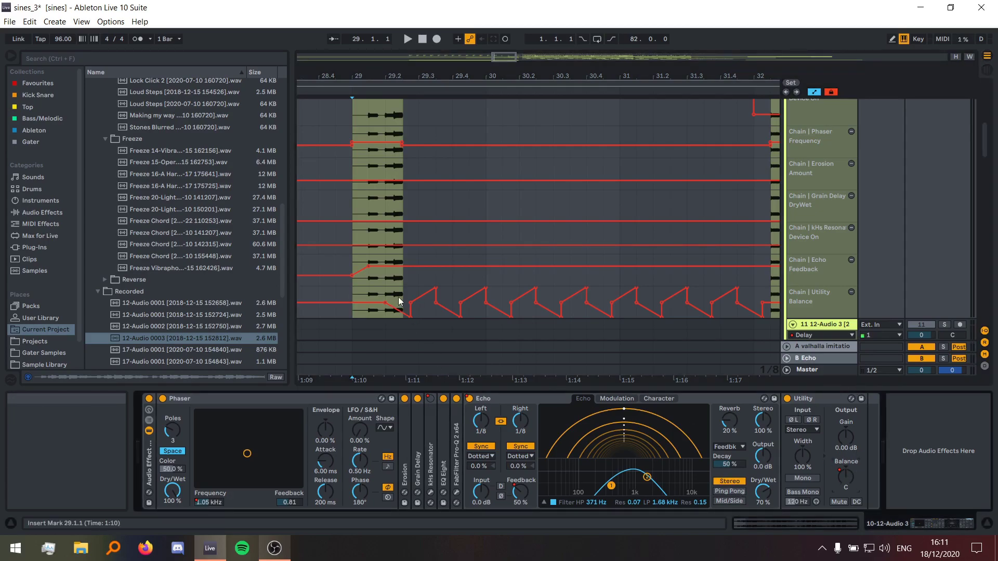
key(space)
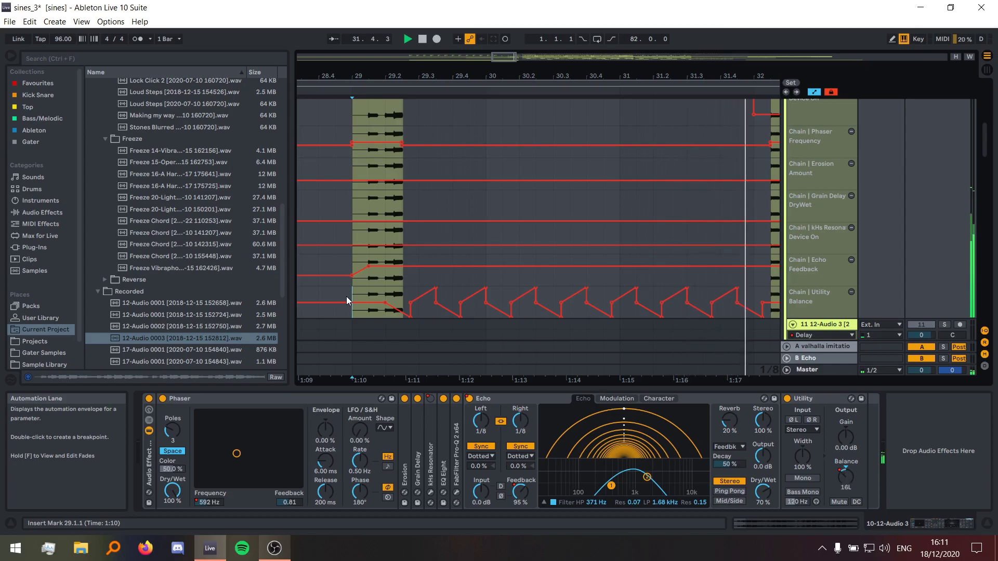
key(space)
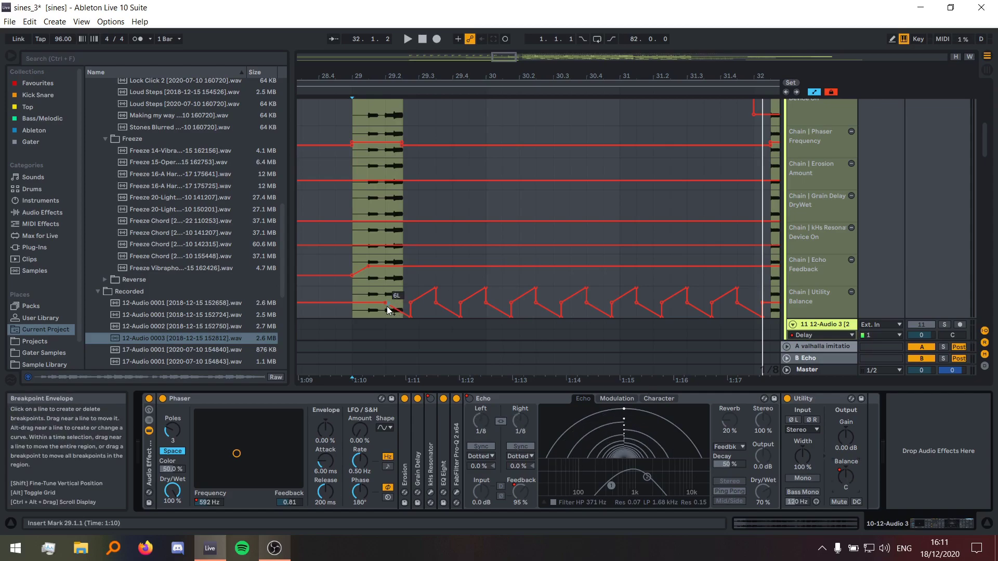
key(space)
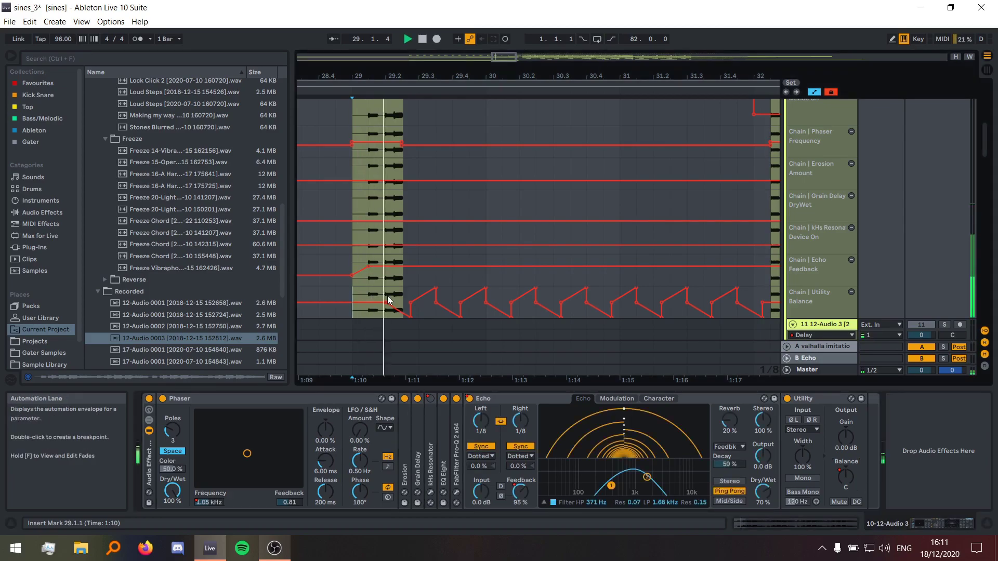
- Try holding Utility's Balance automation at 50L from 29.2.1 to 29.2.4, and restore the slope
scroll(395, 310, up, 5)
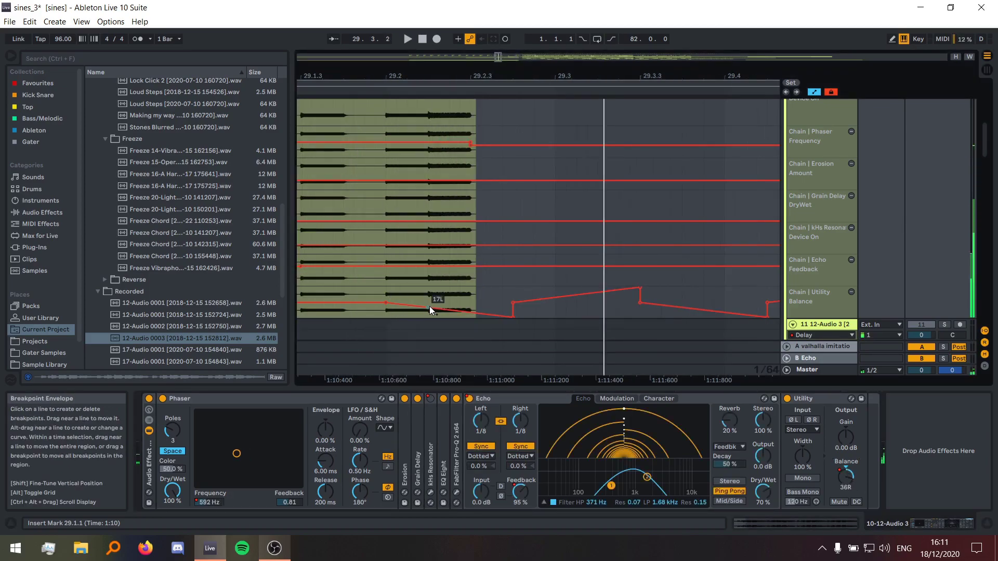
scroll(429, 306, down, 4)
scroll(430, 306, up, 4)
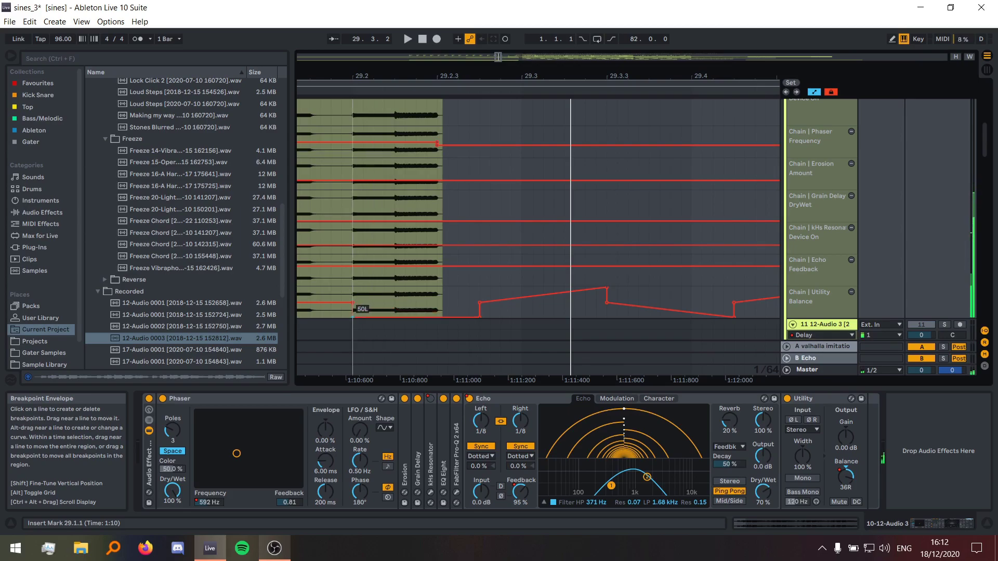
drag(356, 287, 475, 289)
click(404, 307)
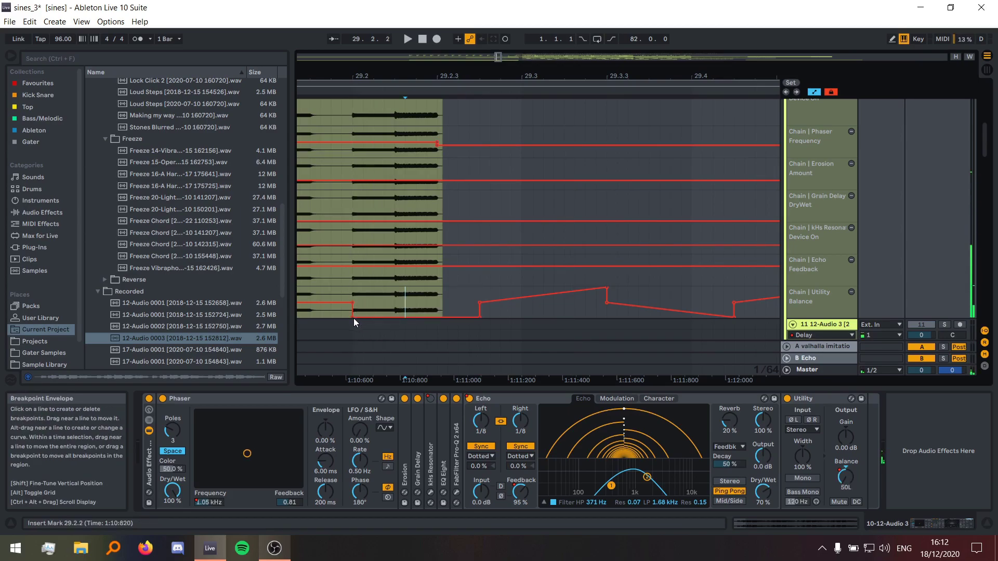
mouse_move(350, 289)
mouse_down()
mouse_move(491, 299)
mouse_move(481, 305)
mouse_up()
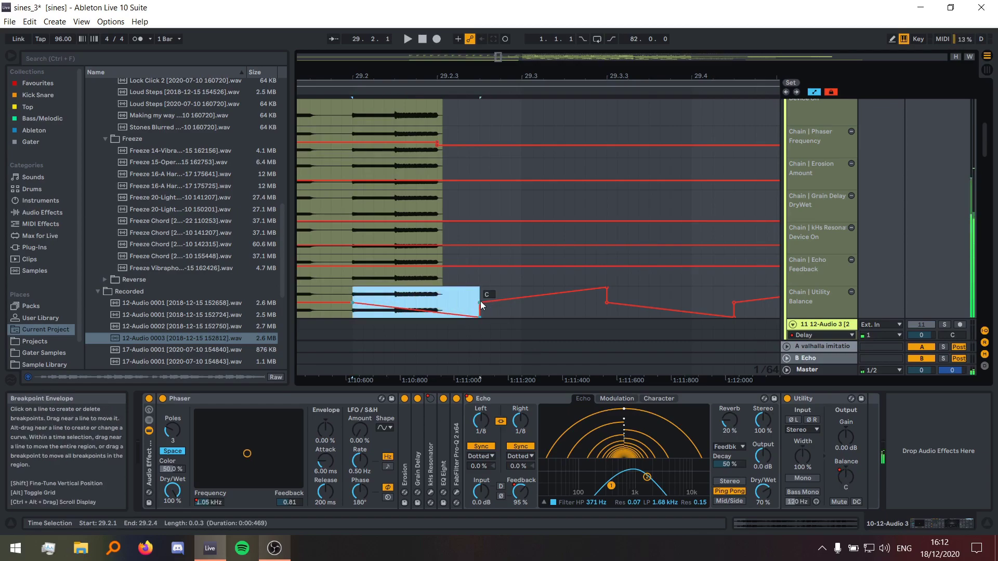
- Return to the full arrangement from the Balance automation at bar 29 and hide the automation lanes
click(351, 292)
key(minus)
key(minus)
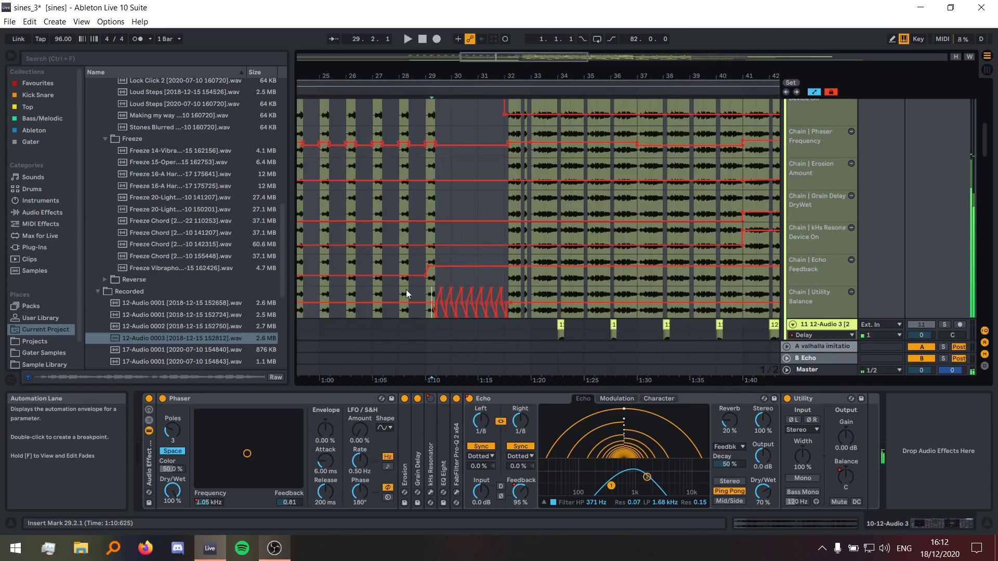
click(426, 290)
key(minus)
key(minus)
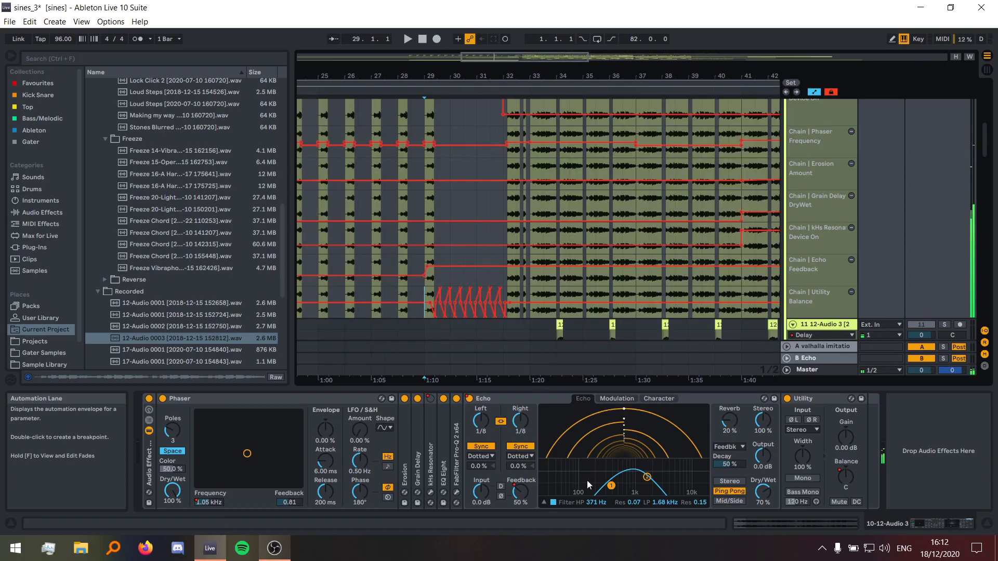
key(minus)
key(minus)
key(minus)
click(431, 222)
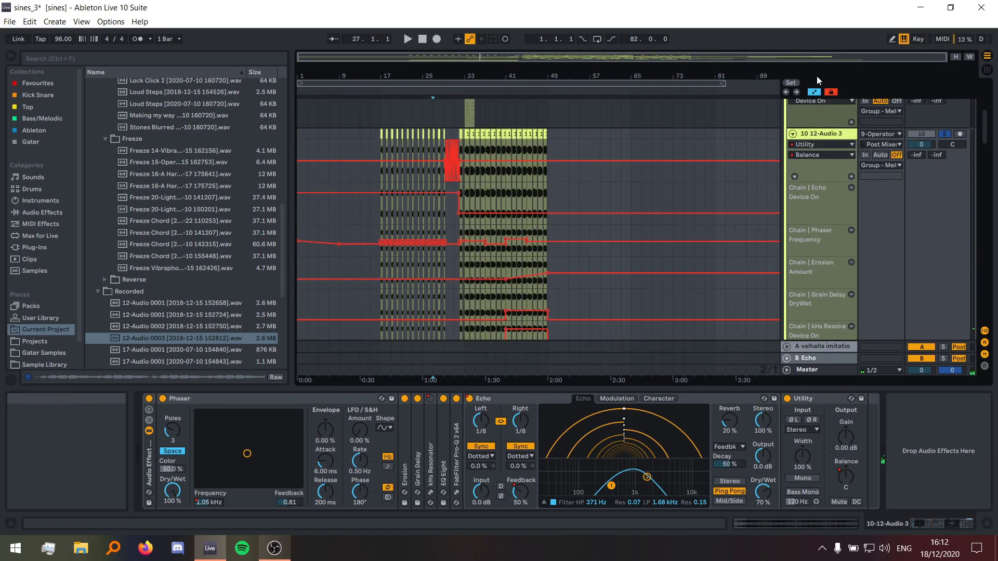
click(814, 91)
- Solo the 11 12-Audio 3 track and play its clip at bar 34
scroll(399, 168, up, 3)
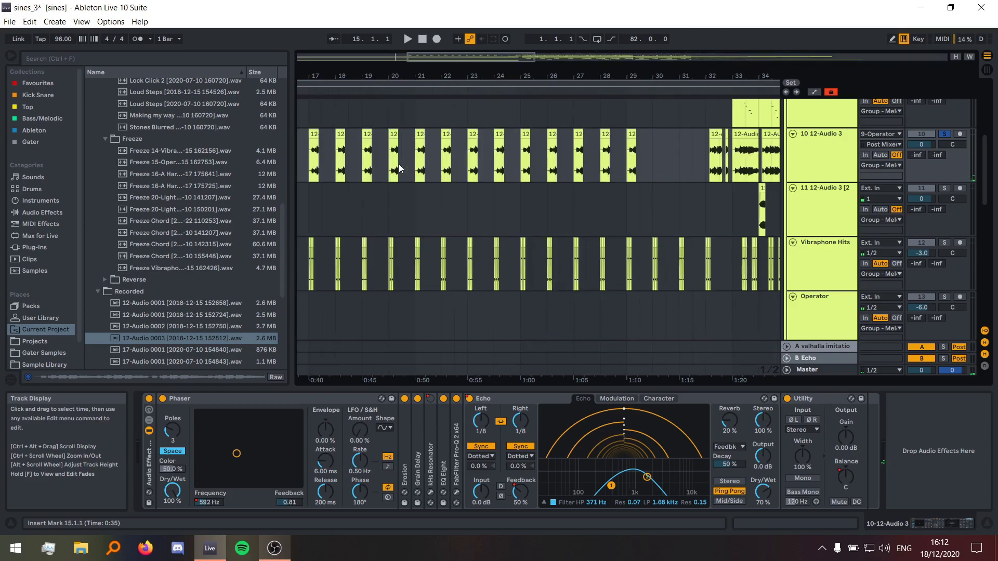
scroll(391, 210, down, 3)
scroll(451, 175, up, 3)
click(418, 279)
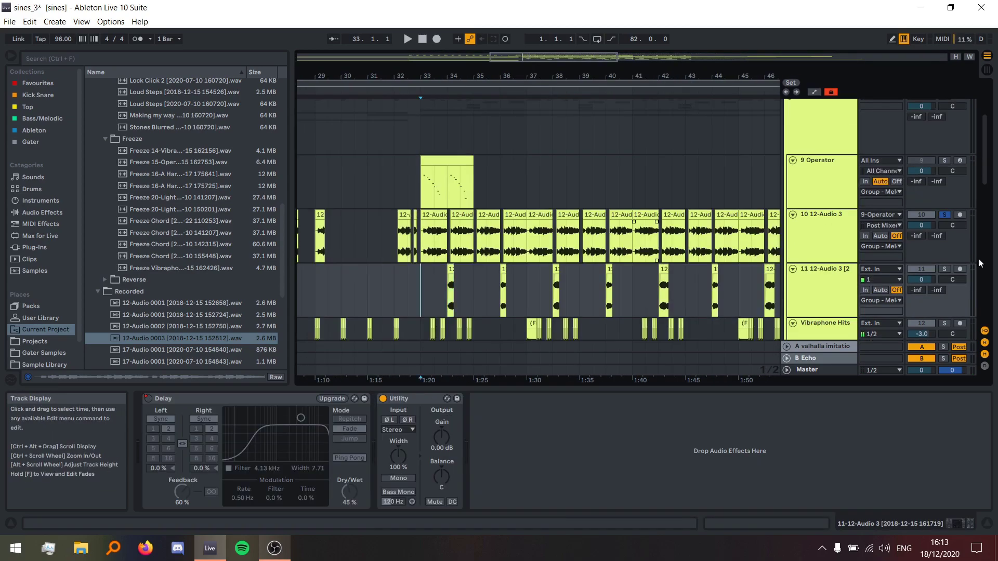
scroll(446, 294, up, 3)
click(447, 294)
key(space)
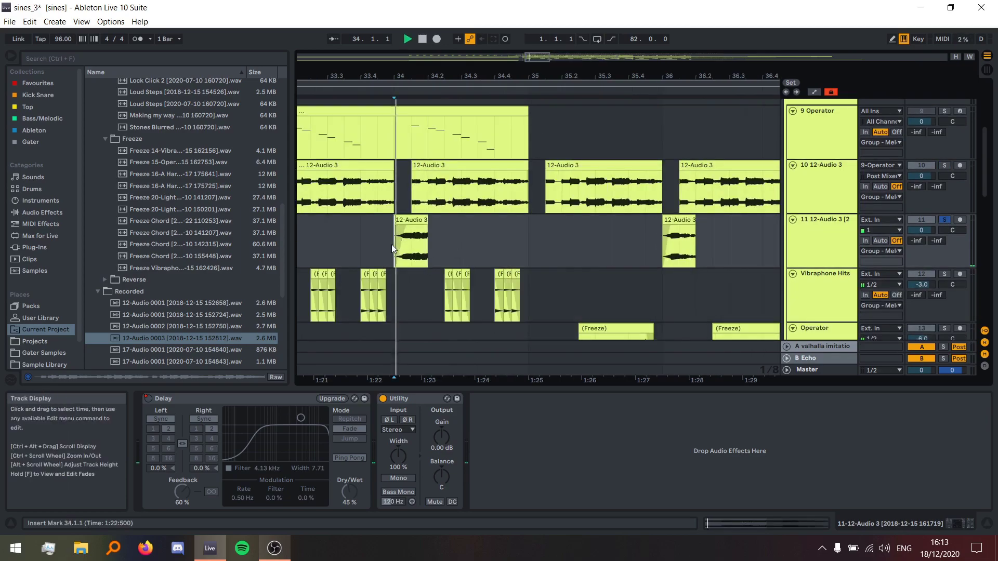
- Audition the 11 12-Audio 3 clip at bar 36 and show its sample file in the browser
click(668, 244)
scroll(502, 254, down, 3)
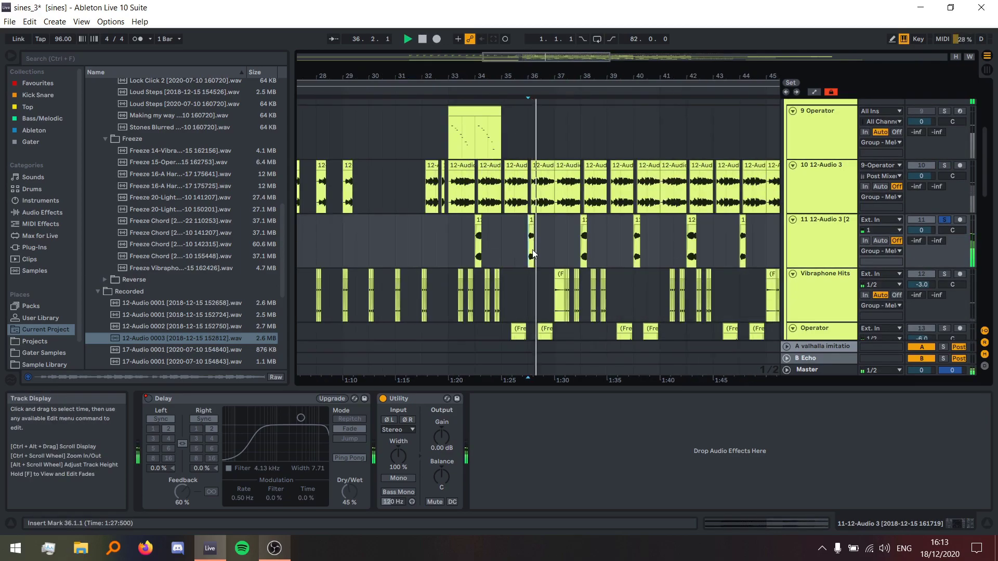
click(531, 253)
scroll(532, 253, up, 3)
key(space)
right_click(545, 233)
click(577, 407)
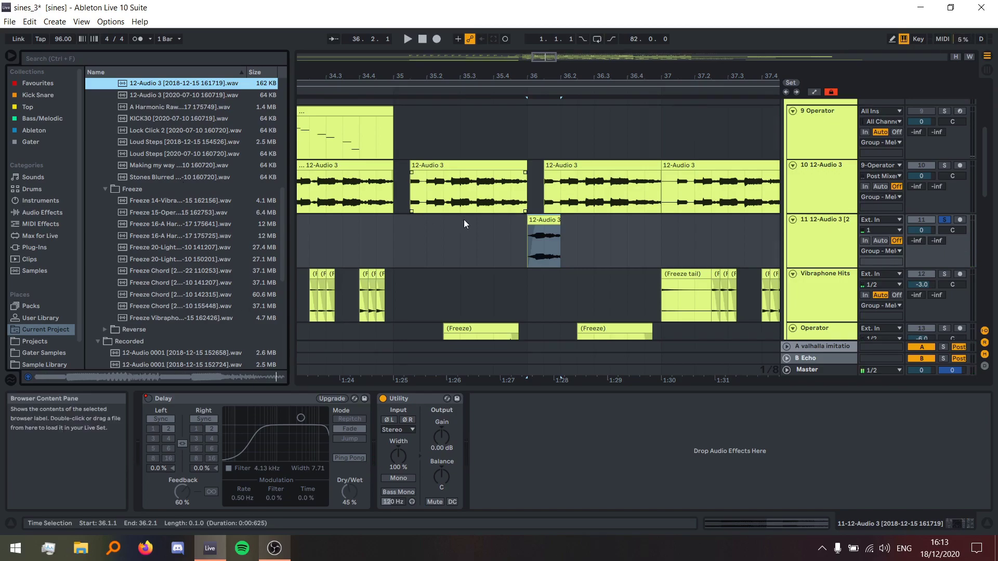
- Select bar 33 on 10 12-Audio 3 and examine its gap at bar 34 against the clip on track 11
scroll(463, 223, down, 3)
scroll(458, 157, up, 2)
click(484, 187)
scroll(519, 226, up, 4)
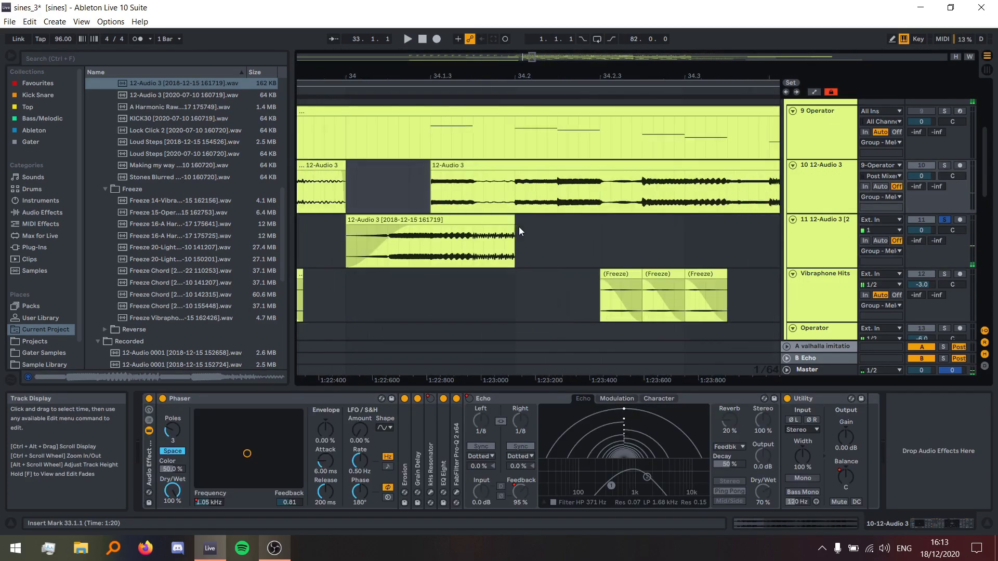
- Audition the 11 12-Audio 3 clip at bar 34 and select its span from 34.1.1 to 34.1.4
double_click(512, 228)
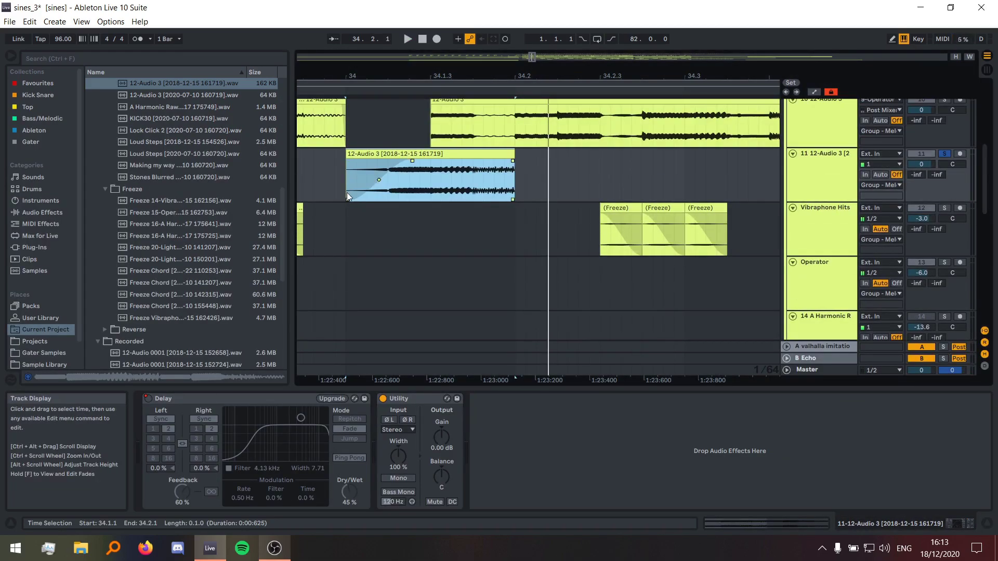
drag(347, 197, 499, 177)
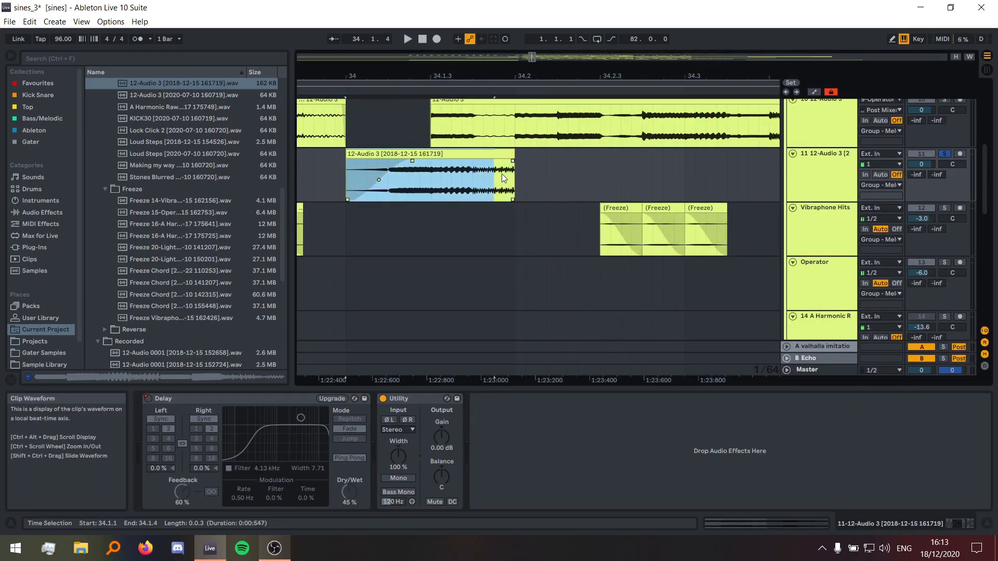
key(space)
key(space)
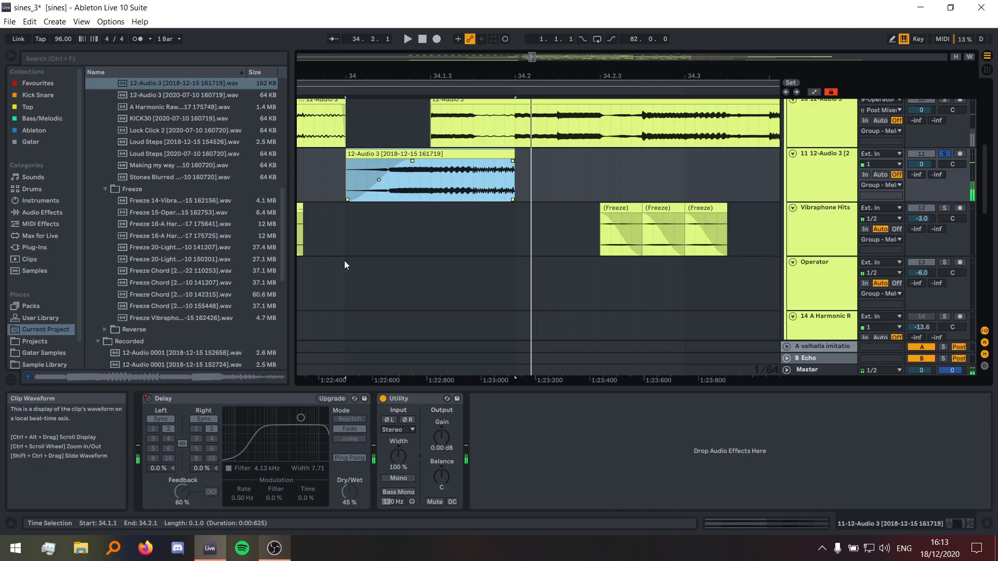
- Open the bar 34 clip's sample settings on track 11 and enable Warp, reverting to the previous set of warp markers
double_click(416, 155)
key(space)
key(space)
click(264, 143)
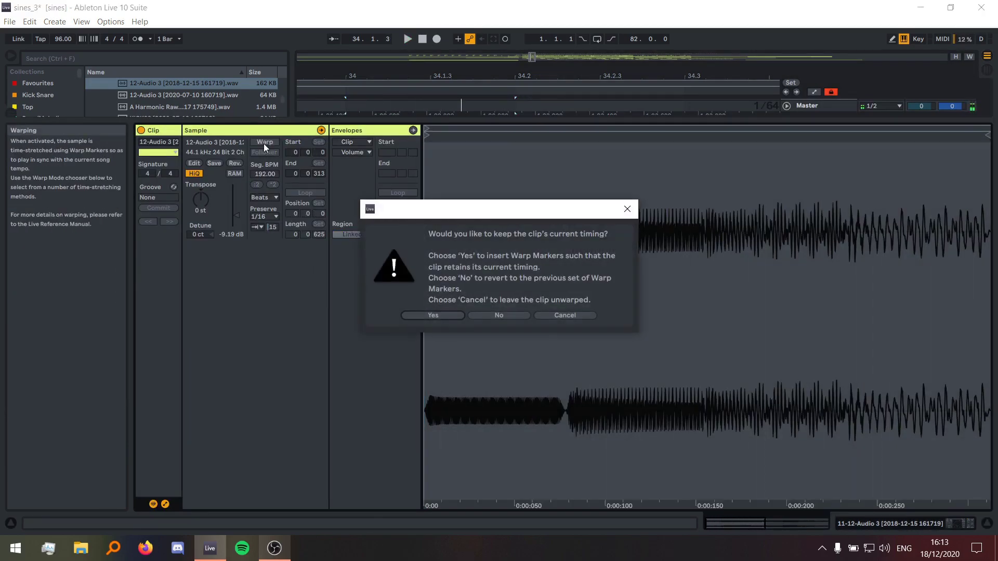
click(518, 314)
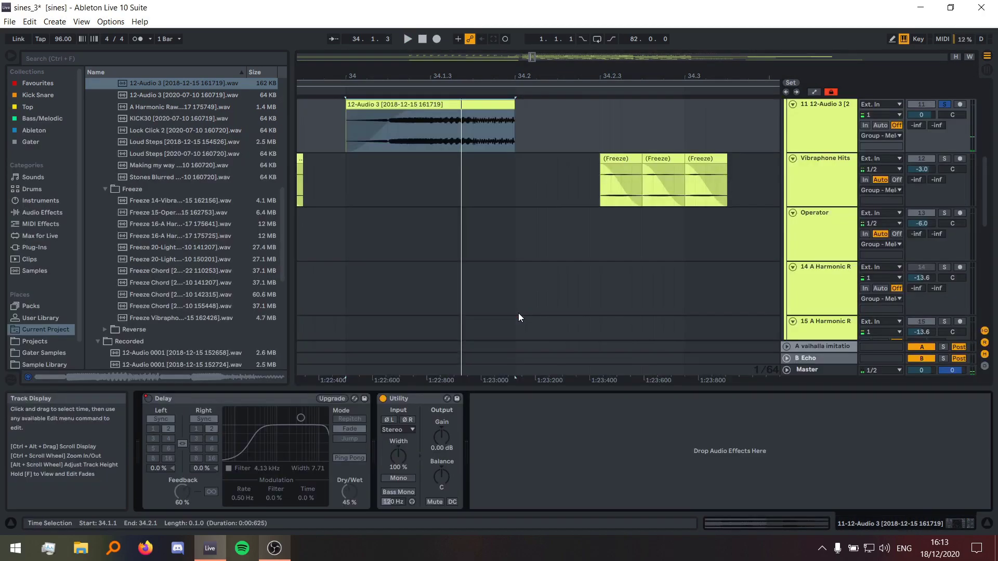
- Play the 11 12-Audio 3 clip at bar 36 and compare the recurring clips with the gaps on 10 12-Audio 3
scroll(519, 313, down, 8)
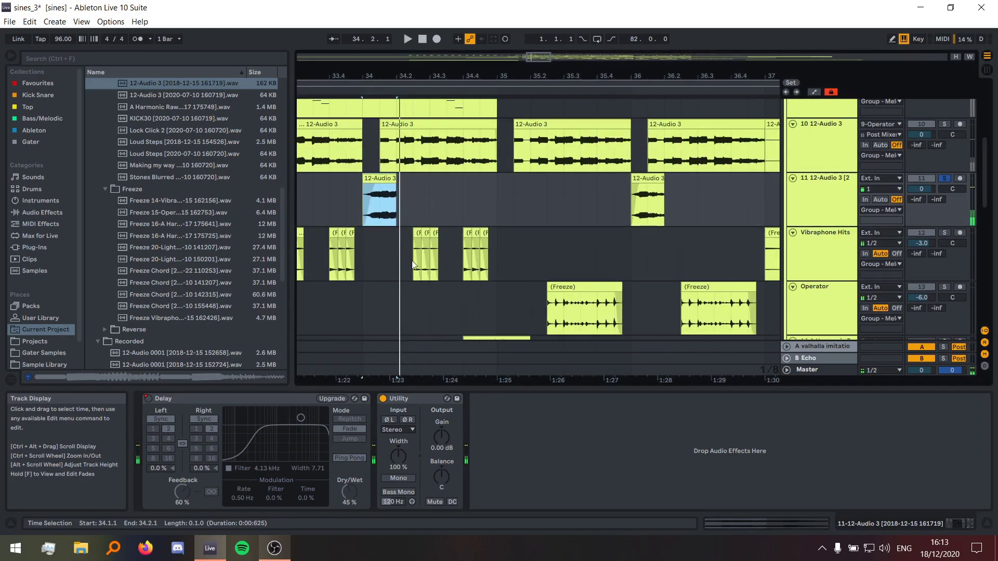
scroll(488, 208, up, 3)
click(525, 192)
scroll(498, 220, down, 3)
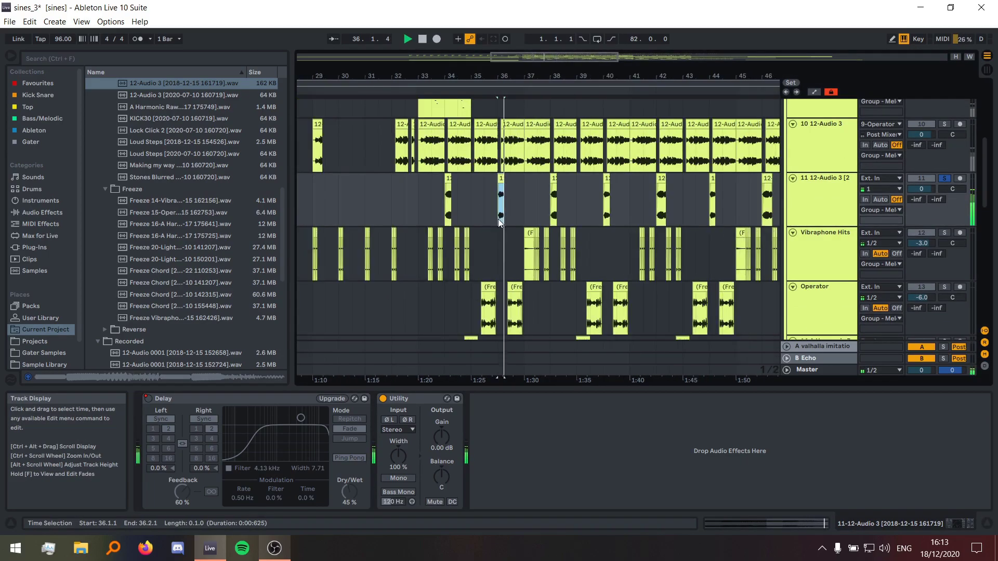
click(553, 181)
scroll(422, 157, up, 4)
click(422, 158)
drag(422, 157, 723, 192)
- Solo Vibraphone Hits and play its short frozen clips from 33.2.3
click(470, 210)
click(941, 245)
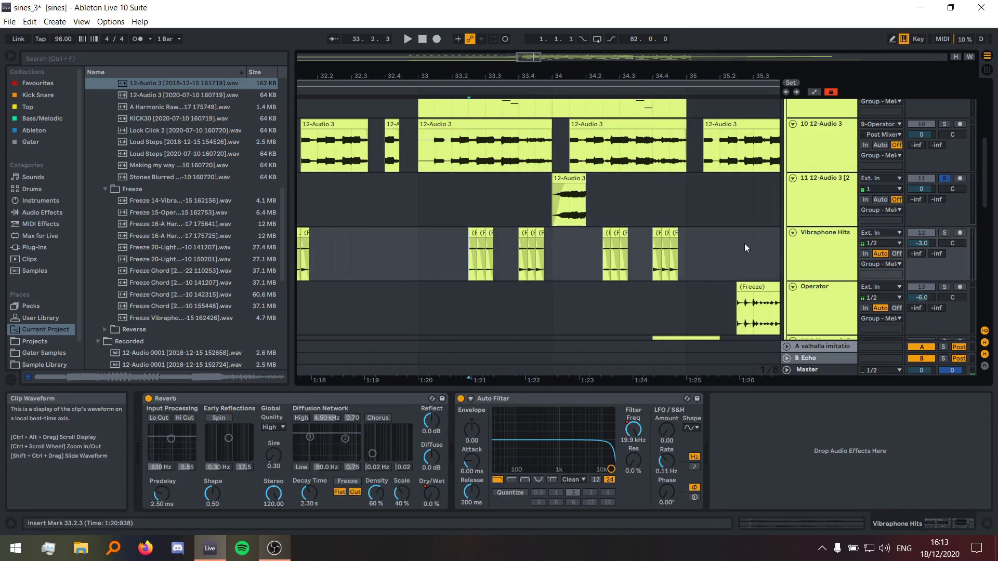
key(space)
scroll(458, 223, down, 4)
scroll(489, 259, up, 3)
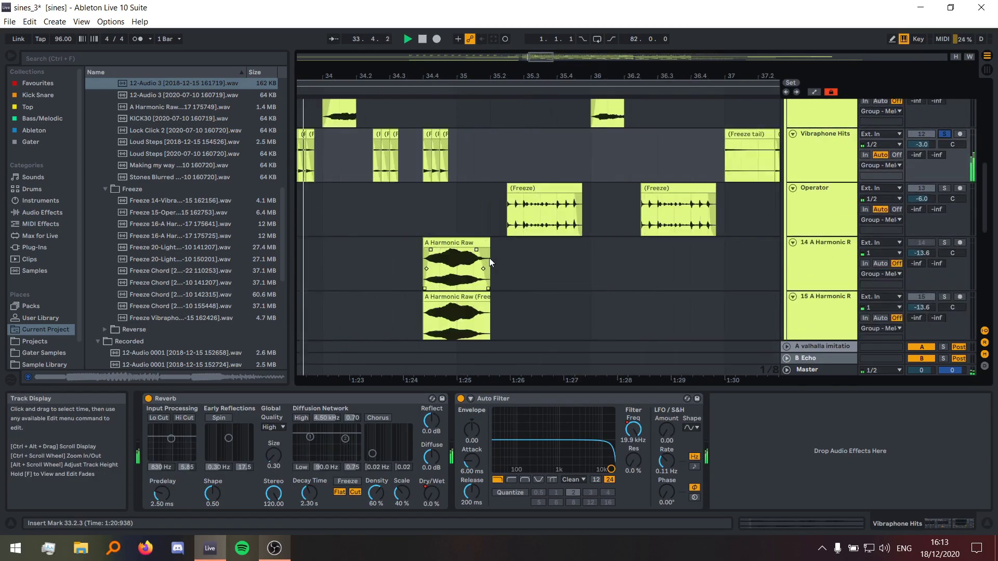
scroll(482, 255, down, 3)
scroll(482, 254, up, 4)
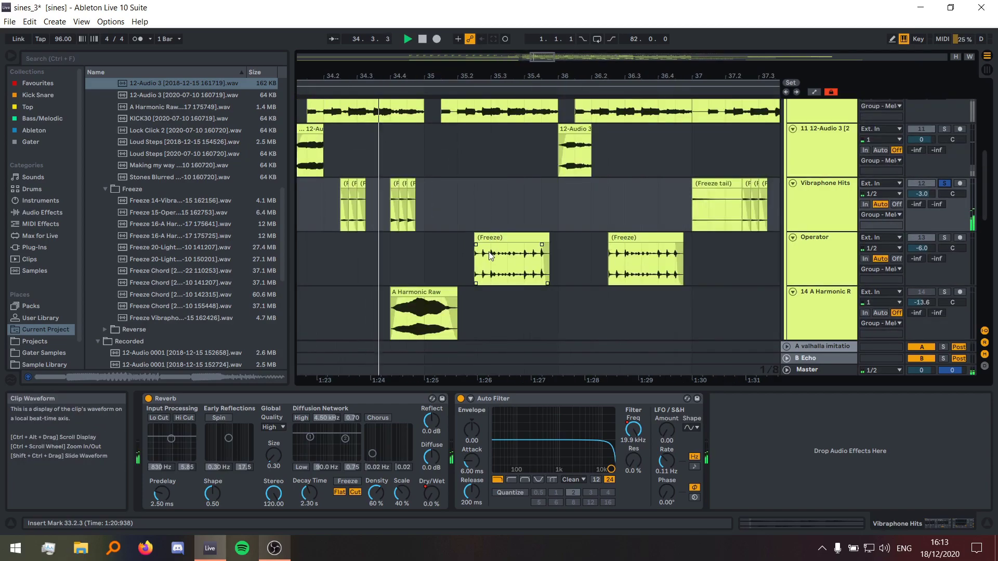
- Solo the Operator track and play its (Freeze) clip from 36.2.3
click(486, 254)
key(space)
click(944, 238)
key(space)
click(628, 260)
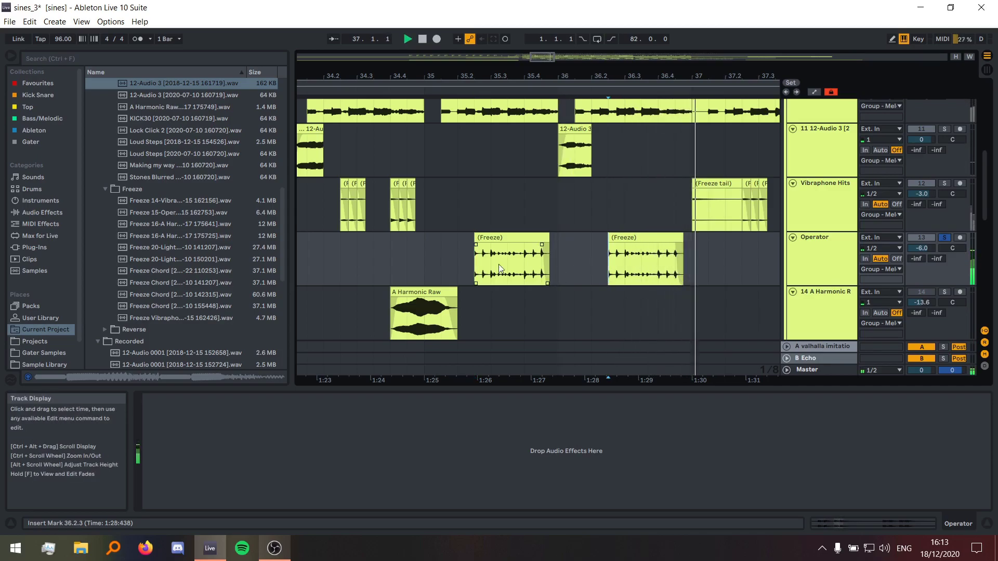
key(space)
- Examine the repeated (Freeze) clips on the Operator track from bar 39 to bar 43
key(minus)
key(minus)
key(minus)
scroll(497, 274, up, 5)
click(540, 270)
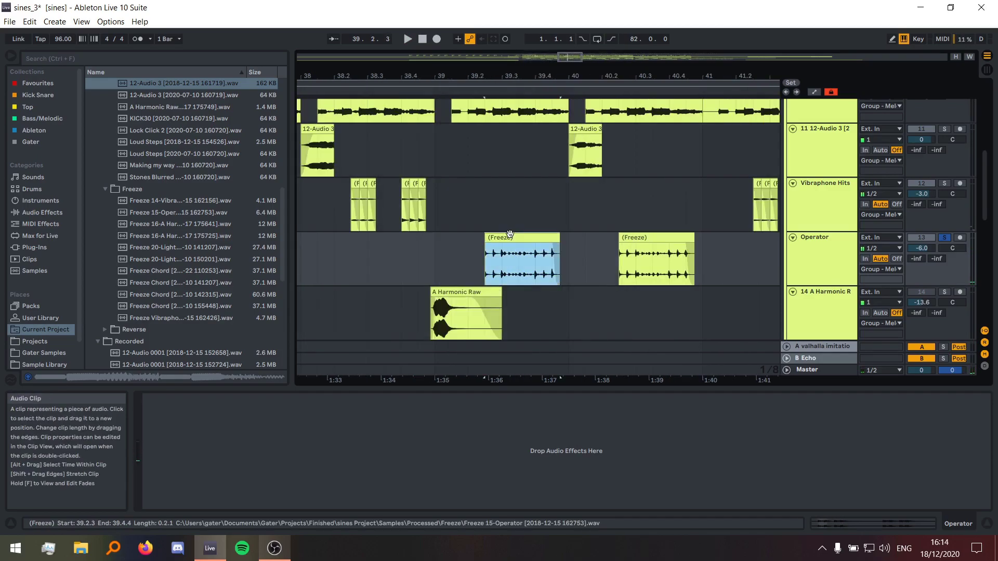
click(660, 236)
scroll(436, 246, down, 5)
shift+click(561, 249)
scroll(561, 248, up, 5)
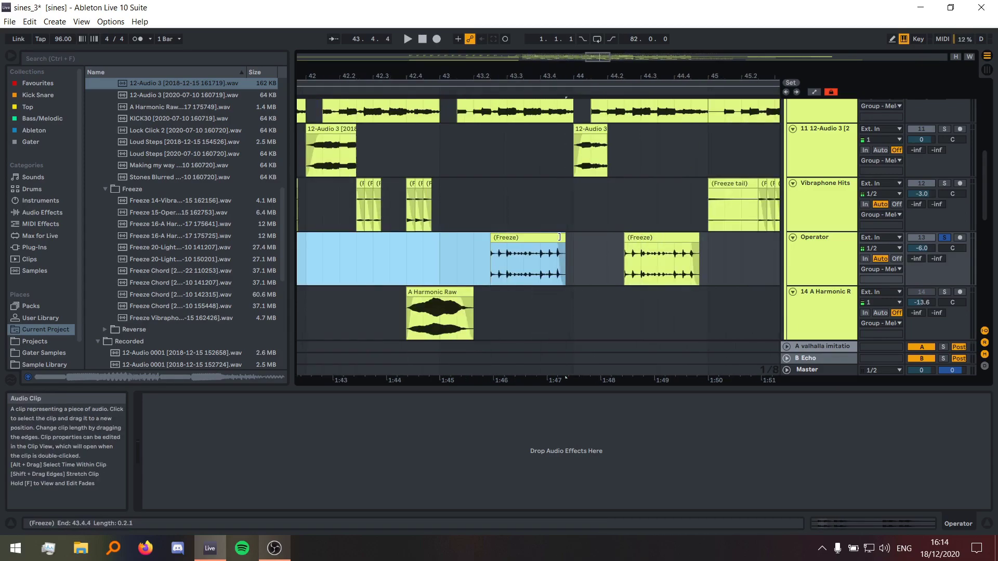
click(566, 242)
scroll(572, 239, down, 5)
- Audition the Operator (Freeze) clip at bar 35 and select the range from 35.2.3 to 36.1.1
click(414, 258)
scroll(415, 257, up, 5)
click(407, 268)
key(space)
key(space)
shift+click(477, 260)
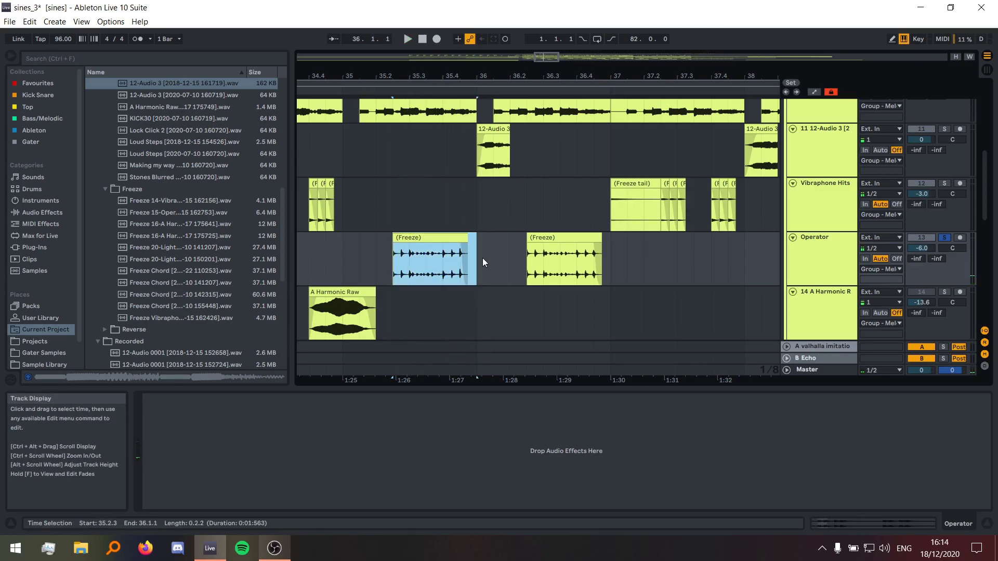
- Replay the soloed Operator clip several times from 35.3.1
click(409, 263)
key(space)
key(space)
key(space)
key(space)
key(space)
scroll(410, 262, down, 3)
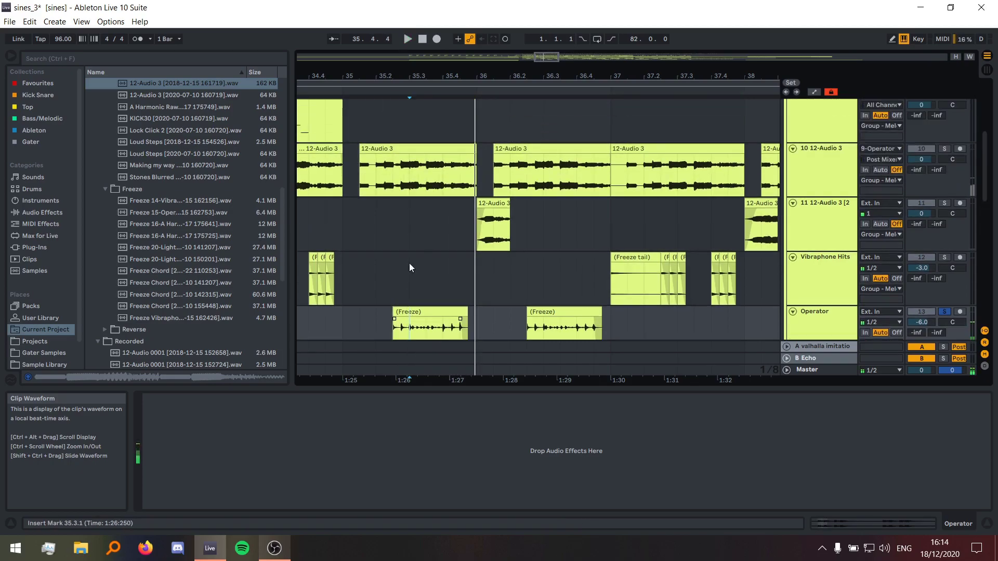
- Solo 10 12-Audio 3 and play it from bar 41 for comparison with the Operator clips
scroll(410, 263, up, 5)
key(space)
scroll(391, 201, down, 3)
click(427, 231)
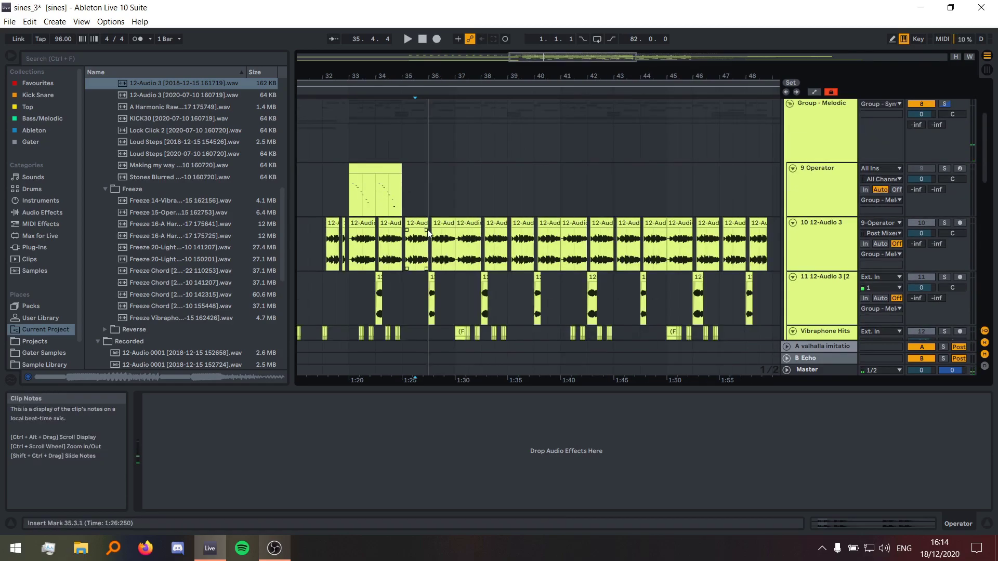
click(787, 250)
click(561, 244)
click(944, 223)
key(space)
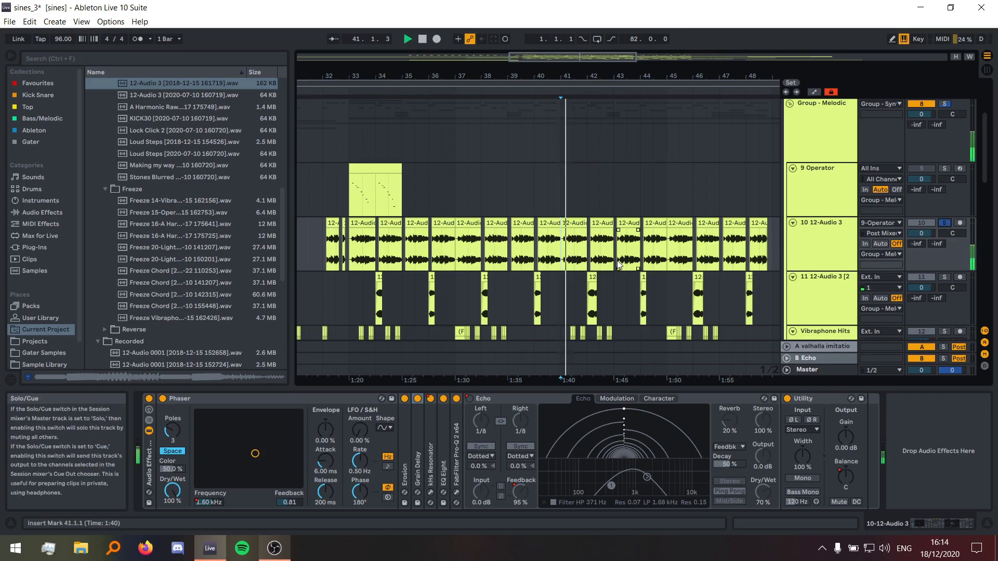
scroll(431, 322, down, 3)
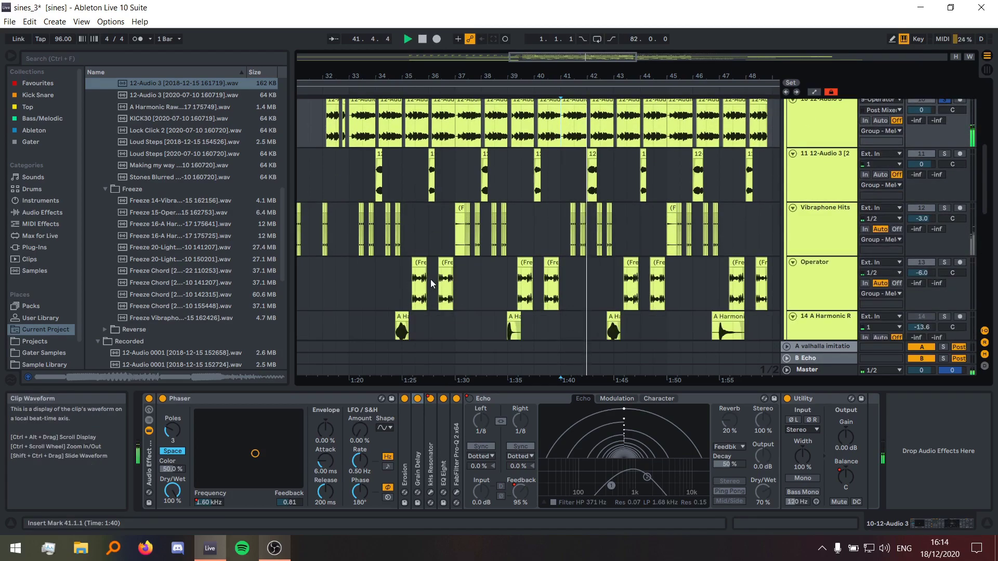
key(space)
- Mark 35.3.1 to 35.4.1 within the Operator (Freeze) clip, solo the track and play the clip from just before its start
ctrl+scroll(415, 294, up, 10)
drag(415, 289, 581, 290)
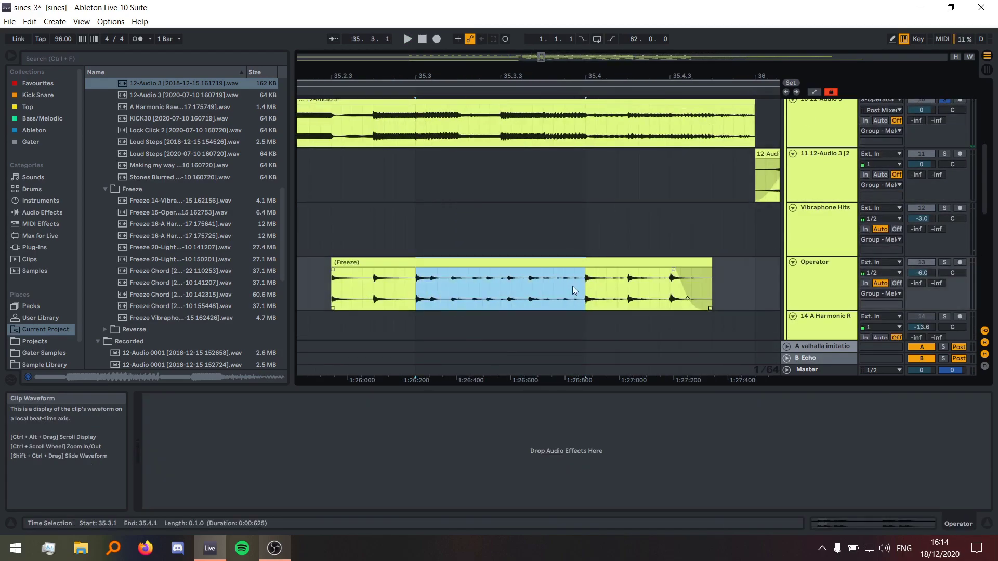
click(321, 290)
click(944, 263)
key(space)
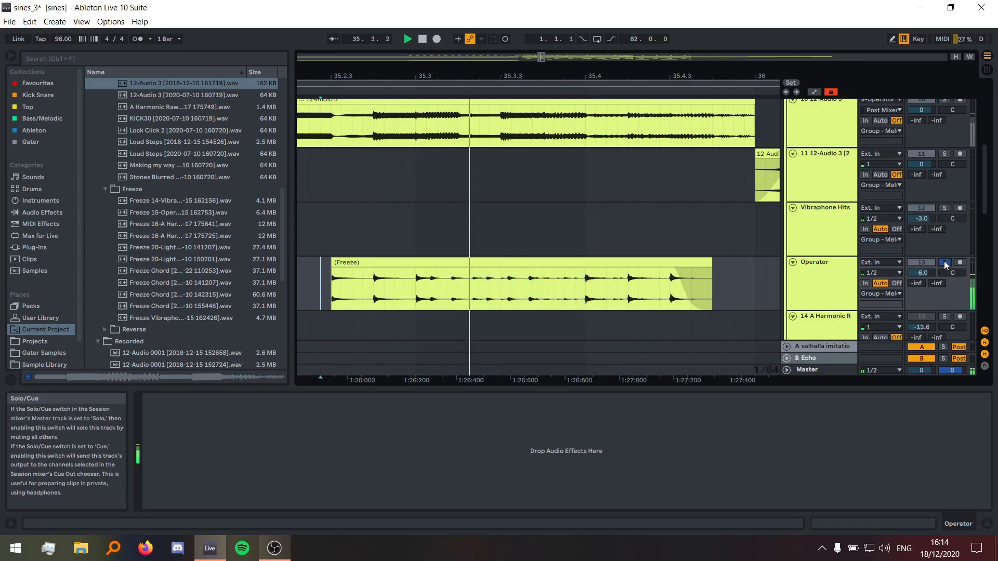
key(space)
- Select 14 A Harmonic Raw at 34.4.1 and show its device chain
ctrl+scroll(376, 295, down, 5)
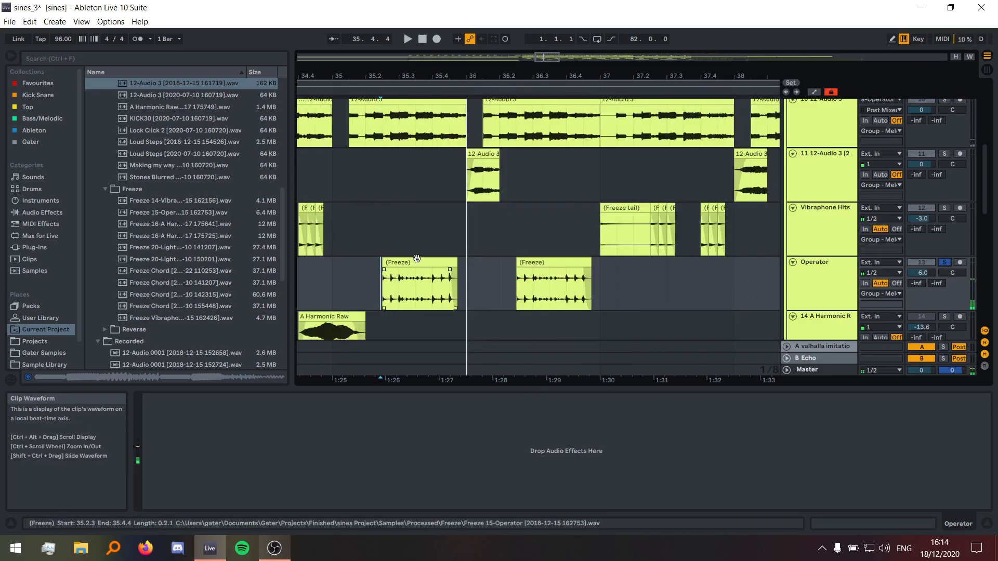
scroll(530, 257, down, 2)
ctrl+scroll(572, 269, down, 3)
ctrl+scroll(424, 258, up, 3)
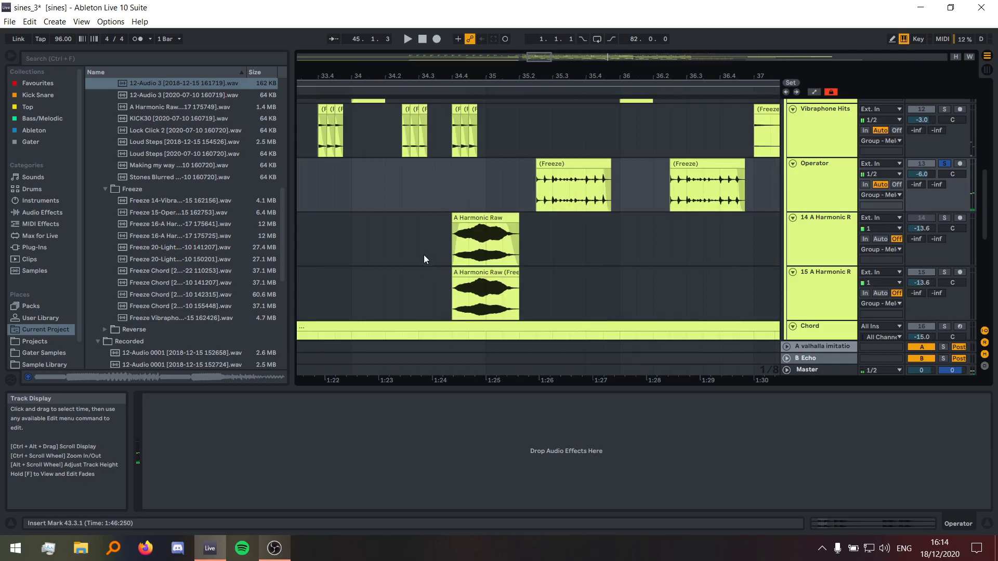
click(447, 243)
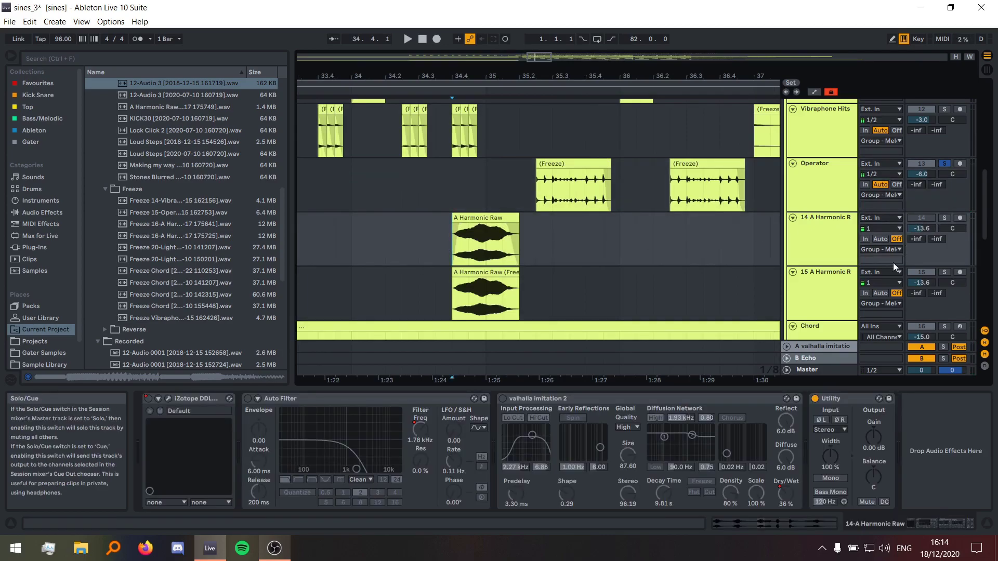
click(834, 229)
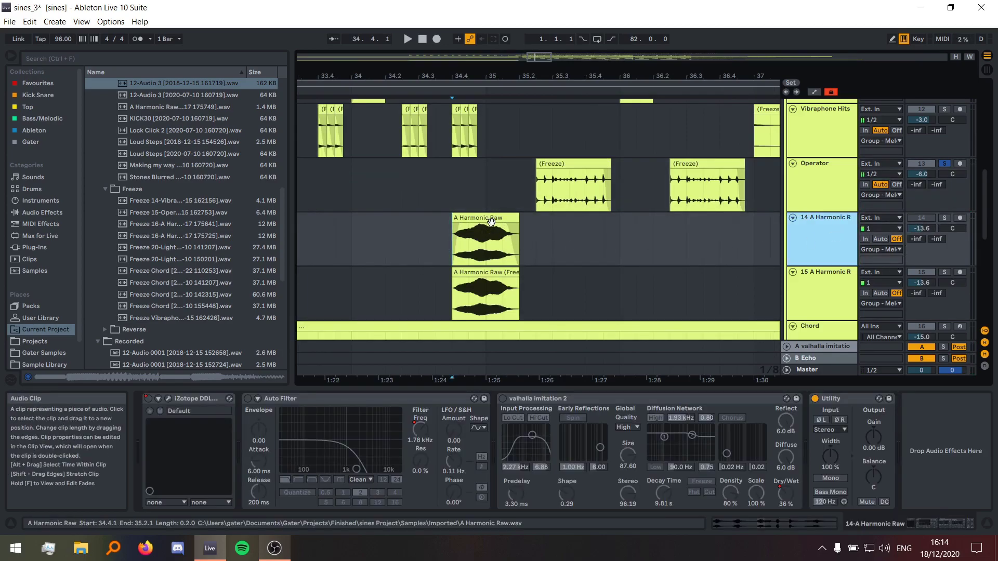
- Solo 15 A Harmonic Raw, play its frozen clip from 34.4.1 and locate the matching clip at bar 39
click(944, 272)
key(space)
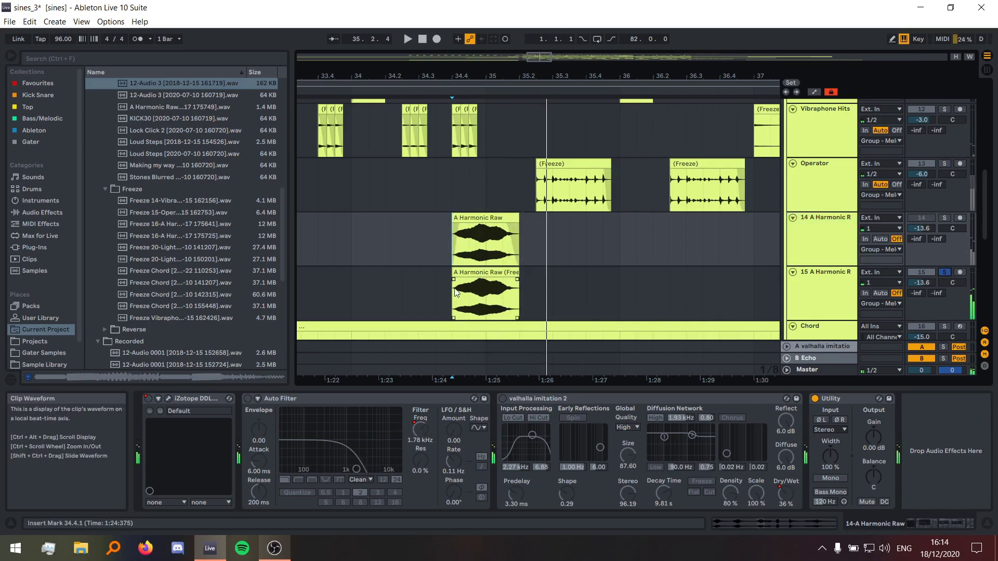
click(455, 293)
key(space)
key(space)
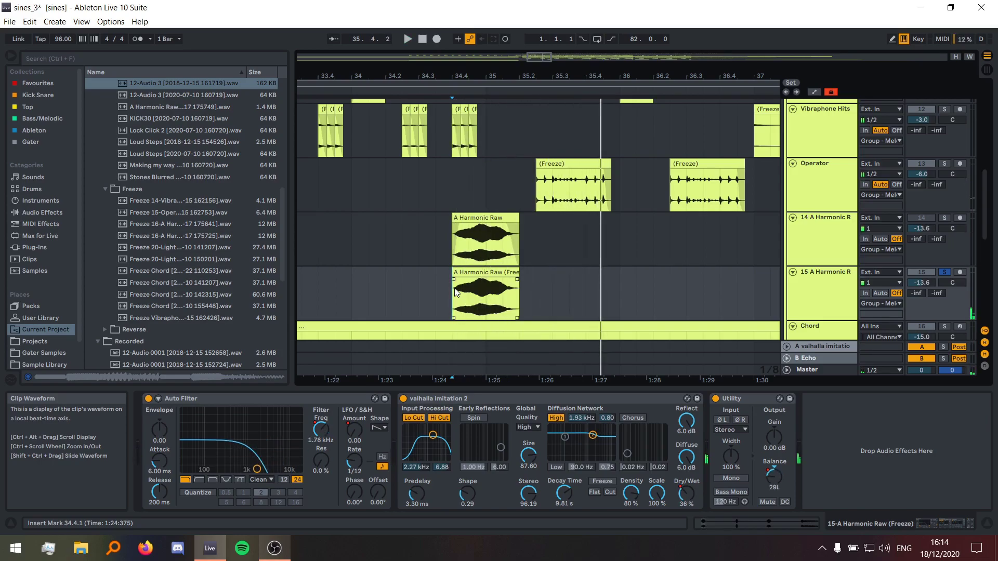
ctrl+scroll(328, 276, down, 3)
ctrl+scroll(632, 297, up, 3)
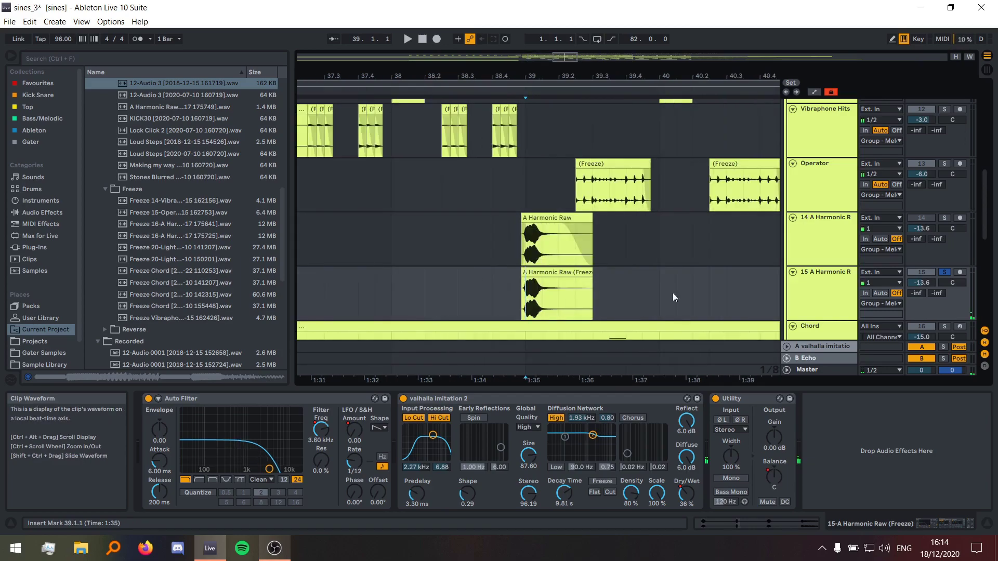
- Solo 14 A Harmonic Raw, play it from 34.4.1 and switch on its Auto Filter and valhalla imitation 2 reverb
key(ctrl+z)
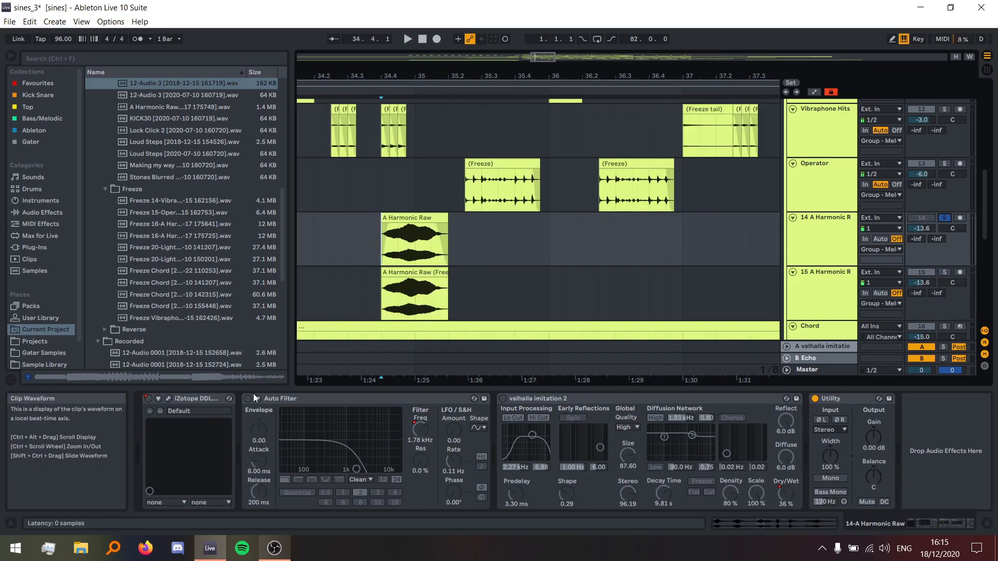
click(248, 398)
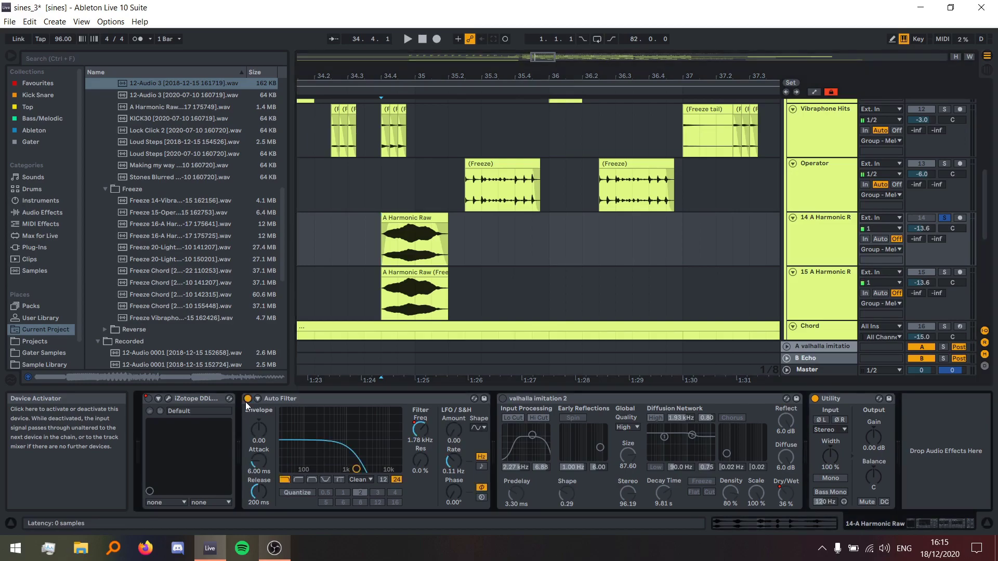
key(space)
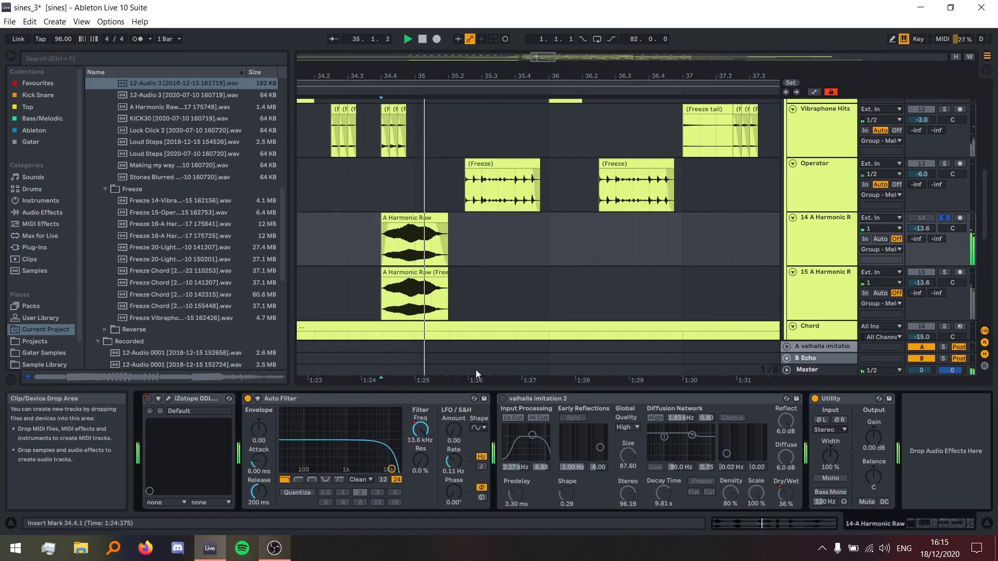
click(502, 398)
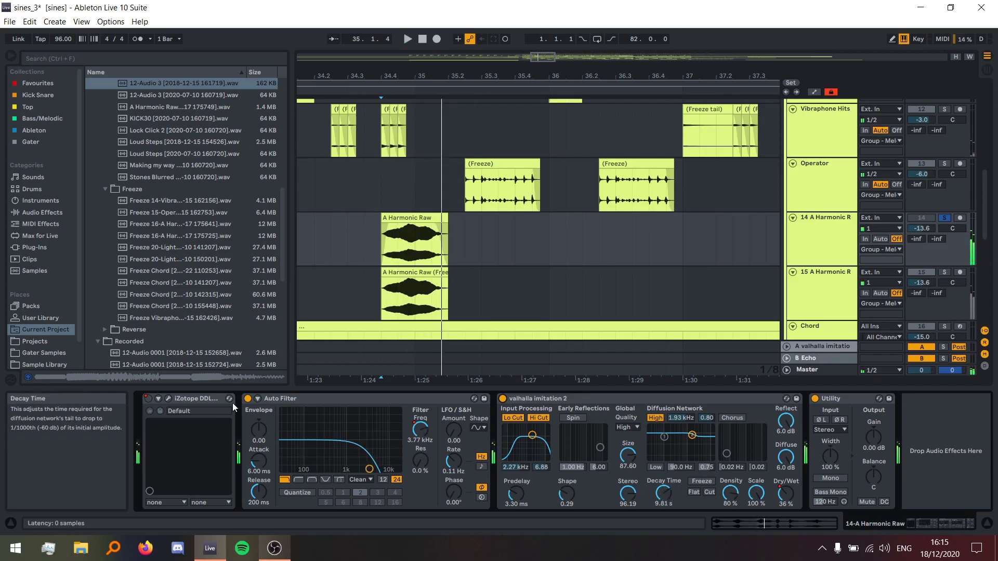
- Toggle iZotope DDLY on 14 A Harmonic Raw, re-enable the overridden automation and play the track from 46.4.3
click(148, 398)
key(minus)
key(minus)
click(481, 39)
key(plus)
key(plus)
click(572, 239)
key(space)
- Review the iZotope DDLY delay's settings, close its window and compare the A Harmonic Raw clips on tracks 14 and 15 around bar 47
click(168, 398)
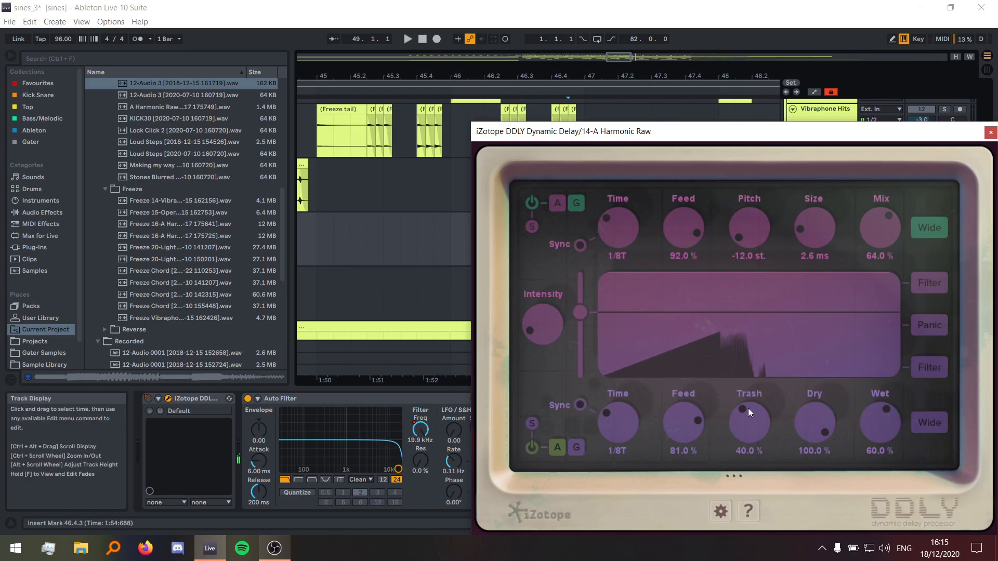
click(990, 131)
scroll(470, 234, down, 5)
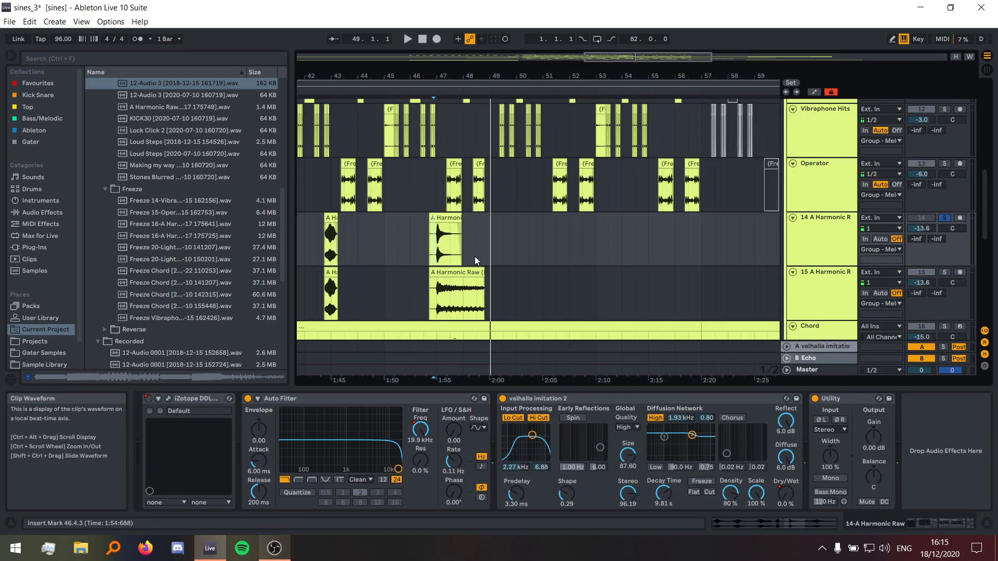
click(444, 255)
click(452, 291)
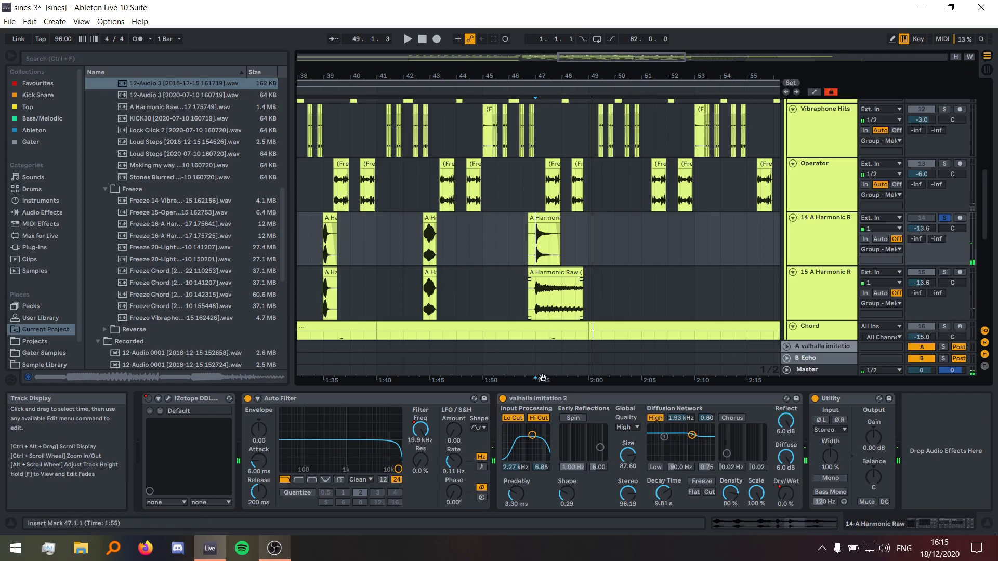
click(831, 234)
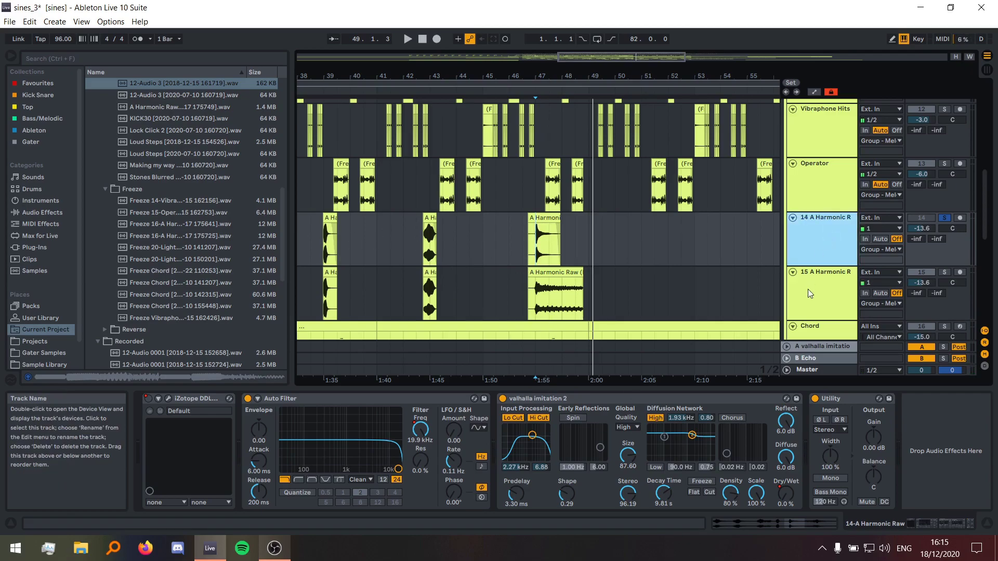
- Solo 15 A Harmonic Raw and play its frozen clip near the end of bar 34
click(808, 289)
key(minus)
key(minus)
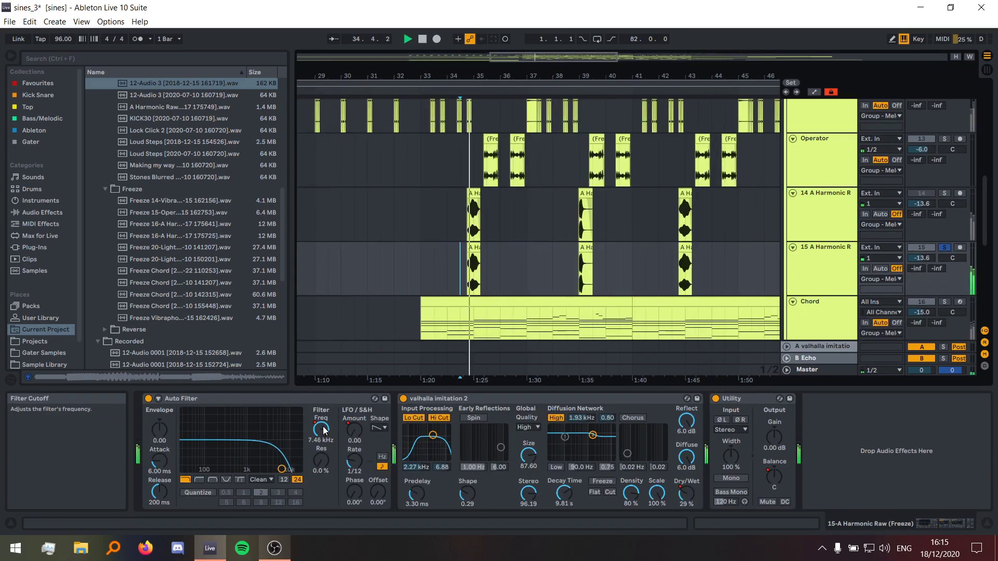
key(space)
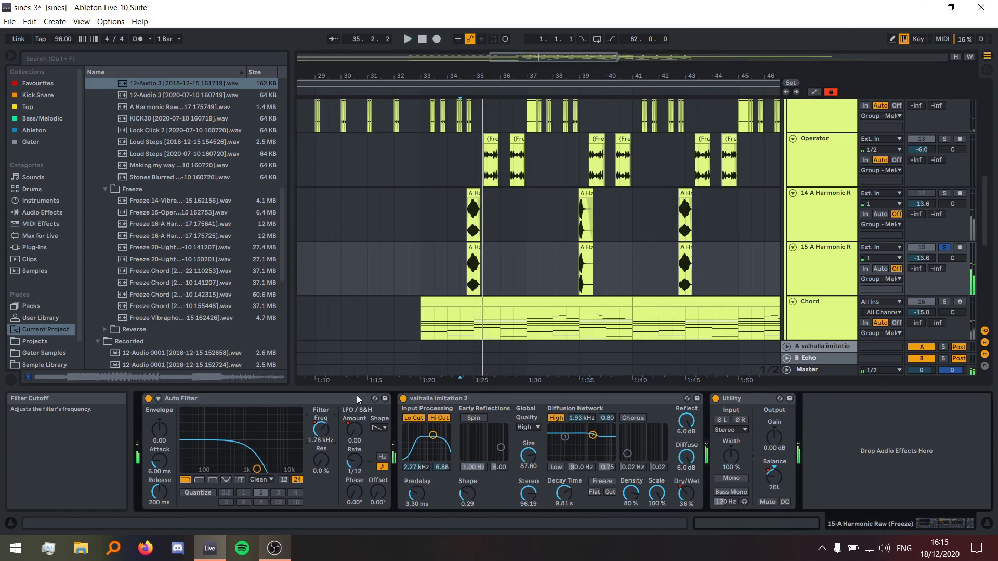
- Display the Utility Balance automation on 15 A Harmonic Raw while playing from 42.3.1, and re-enable the overridden automation
click(814, 92)
click(574, 284)
key(space)
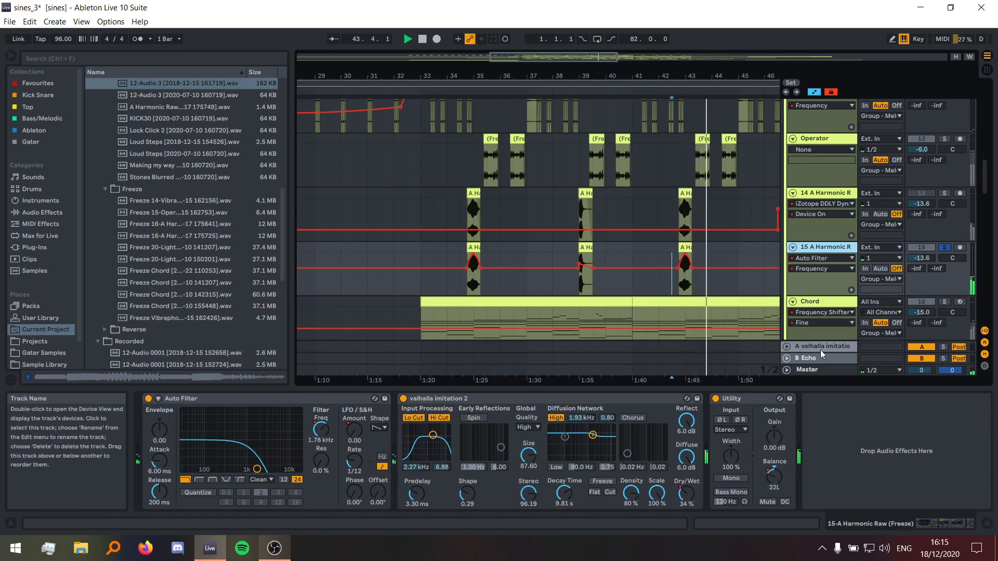
click(774, 475)
drag(598, 58, 489, 46)
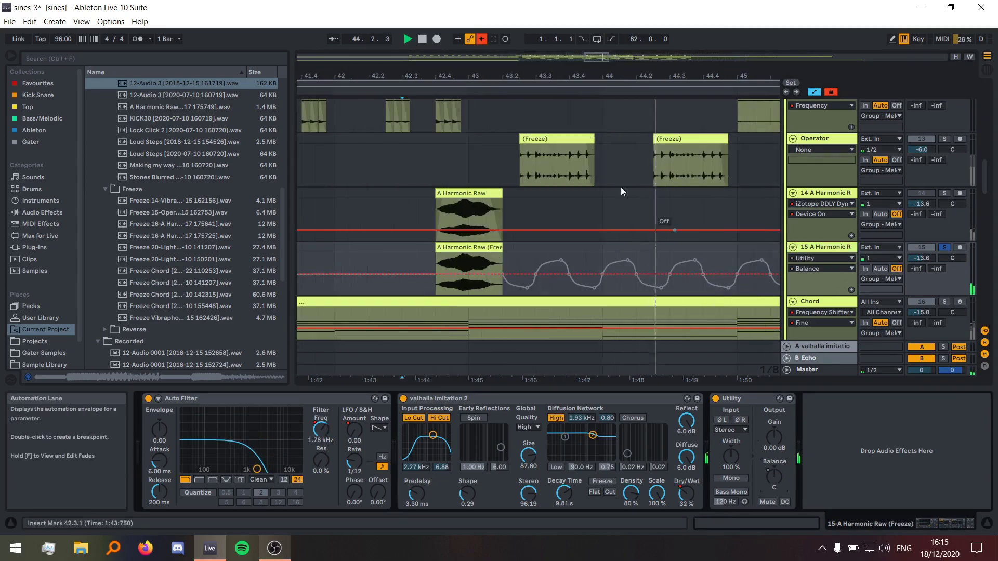
click(482, 39)
key(space)
- Play the Balance automation on 15 A Harmonic Raw with 43.2.1 to 44.3.3 selected, then hide the automation lanes
key(minus)
key(minus)
click(446, 257)
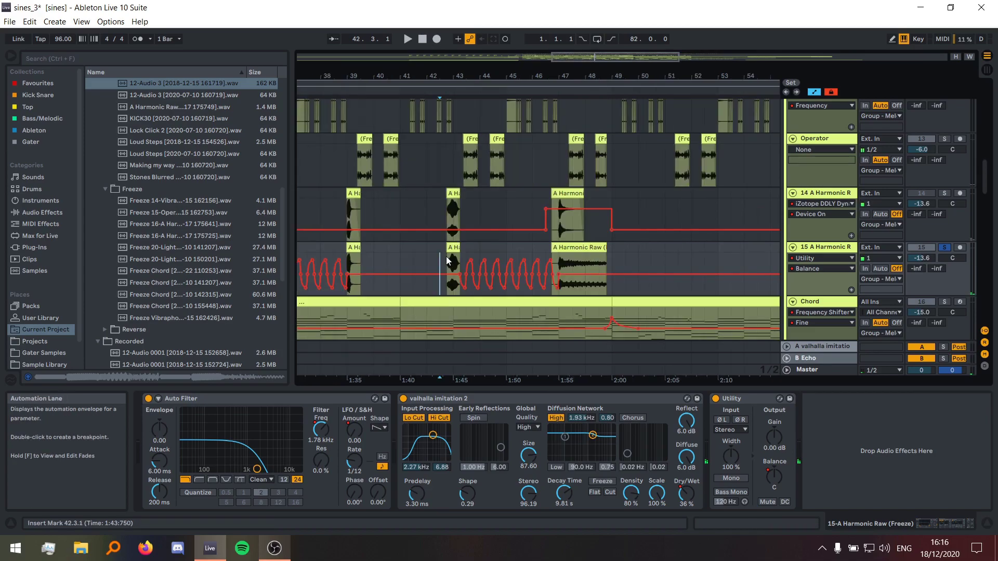
key(plus)
key(plus)
drag(463, 263, 637, 276)
key(space)
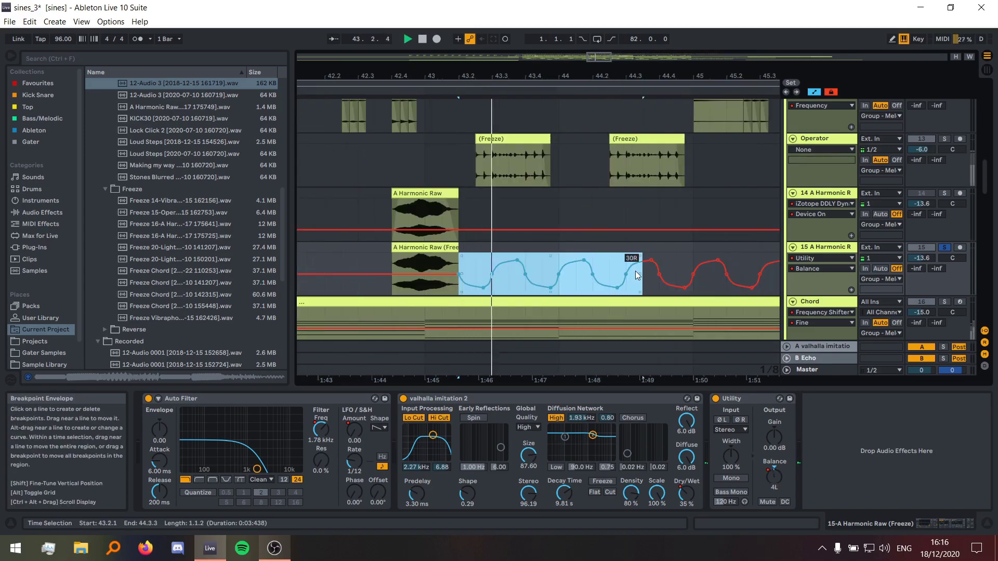
key(space)
key(a)
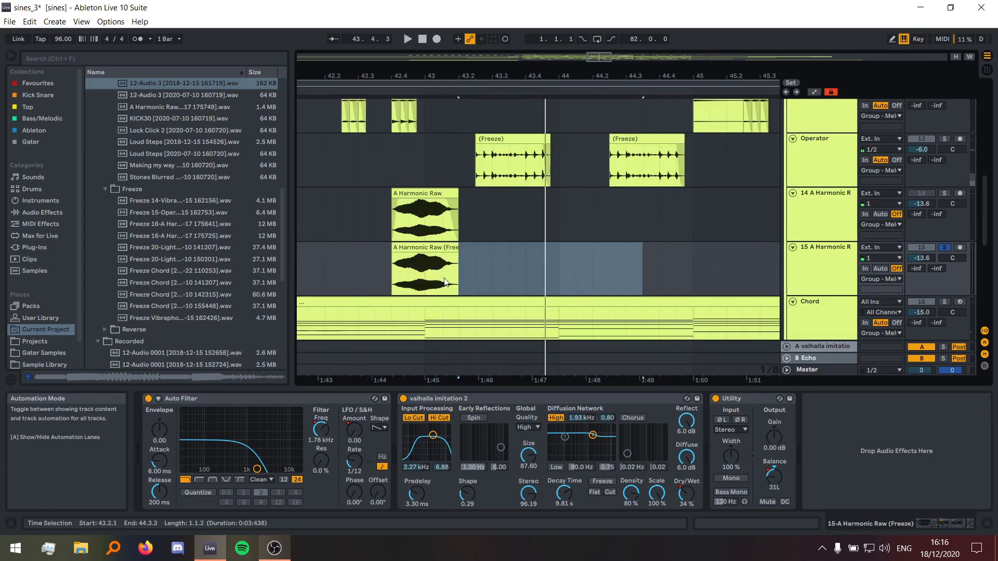
- Play 15 A Harmonic Raw from 42.4.1
shift+click(691, 266)
click(692, 267)
key(minus)
key(minus)
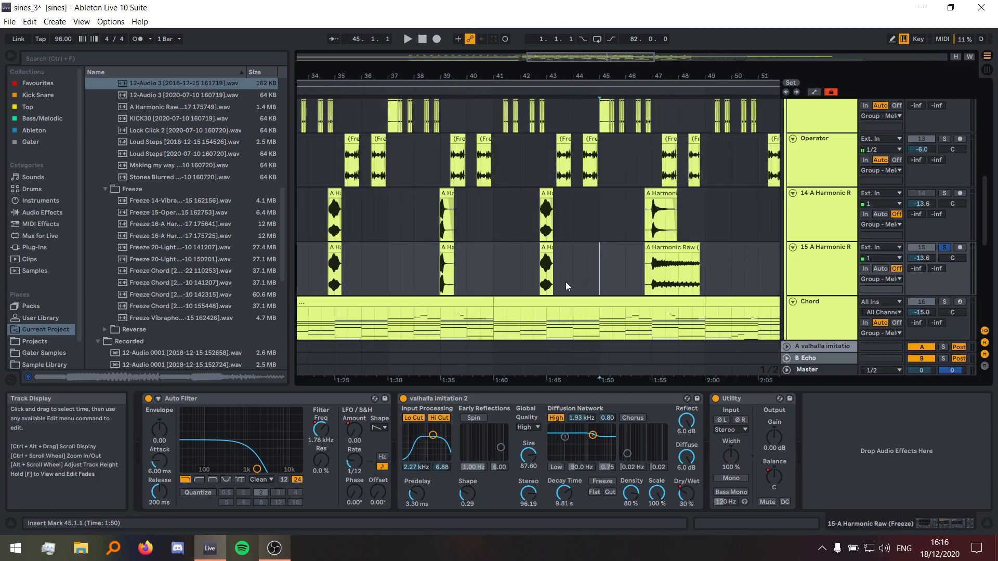
click(540, 263)
key(space)
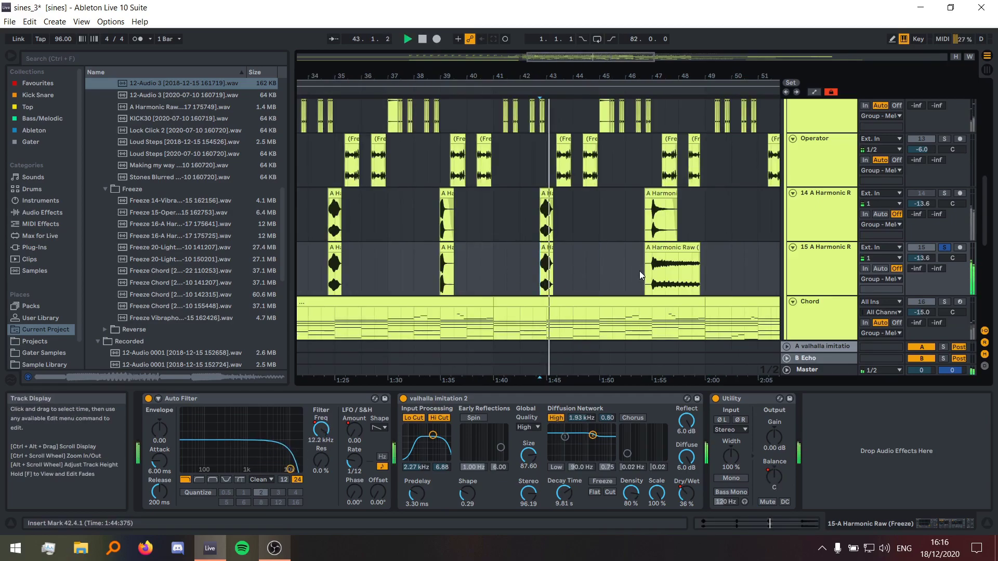
- Play the long frozen clip on 15 A Harmonic Raw from 47.1.1 and locate the Chord tracks below it
click(649, 279)
ctrl+scroll(571, 270, down, 3)
ctrl+scroll(535, 285, up, 3)
scroll(535, 280, down, 2)
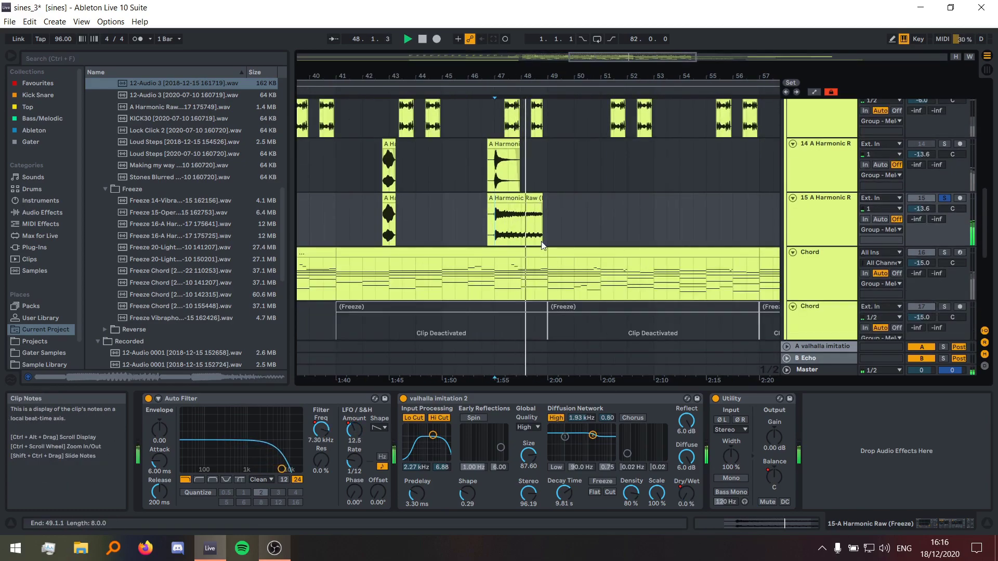
scroll(533, 238, left, 5)
scroll(525, 241, down, 1)
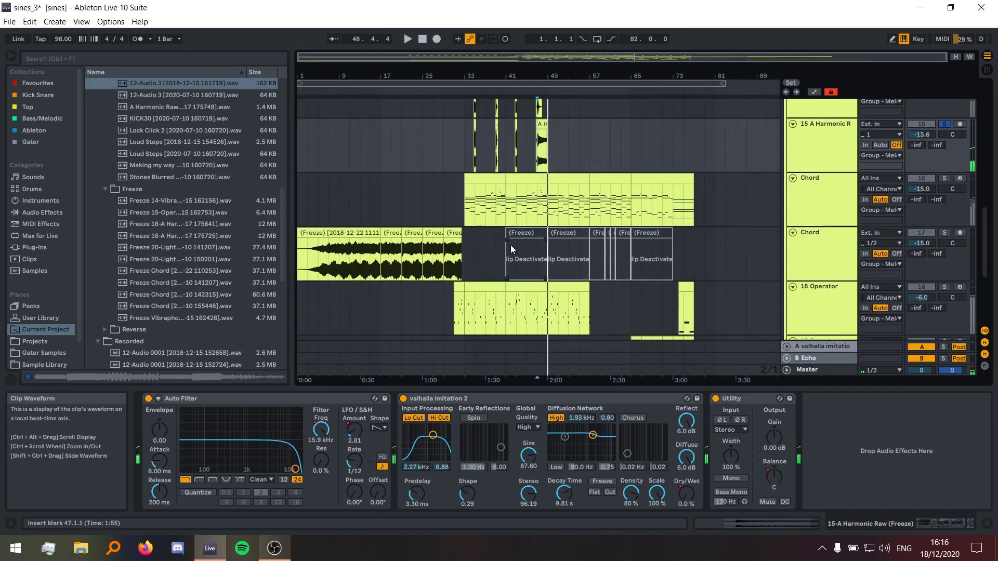
key(space)
- Solo the upper Chord track (16) and play its MIDI clip from 33.1.1
scroll(468, 223, left, 2)
click(541, 204)
scroll(542, 207, down, 2)
ctrl+scroll(541, 207, down, 3)
scroll(542, 207, up, 4)
key(space)
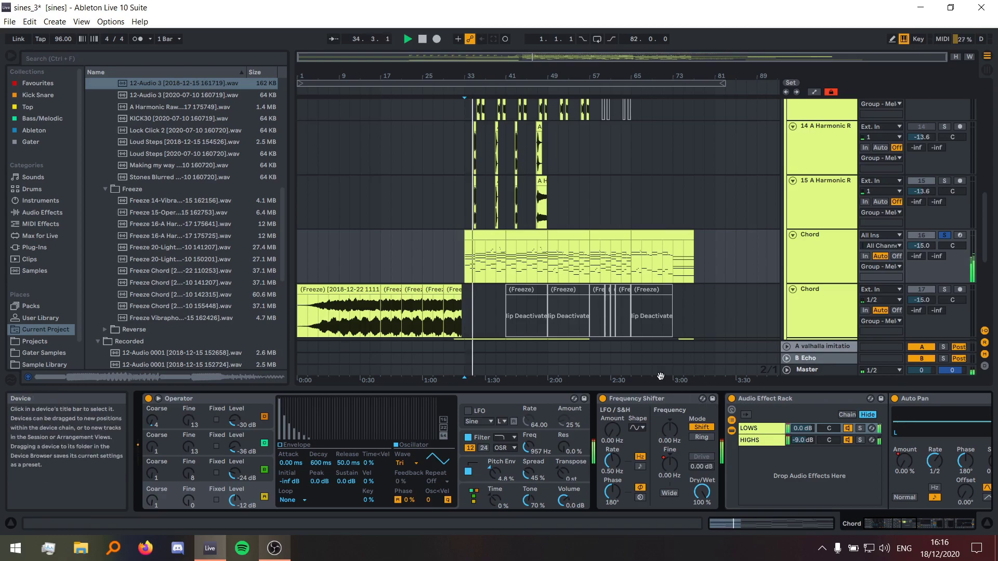
scroll(459, 280, up, 6)
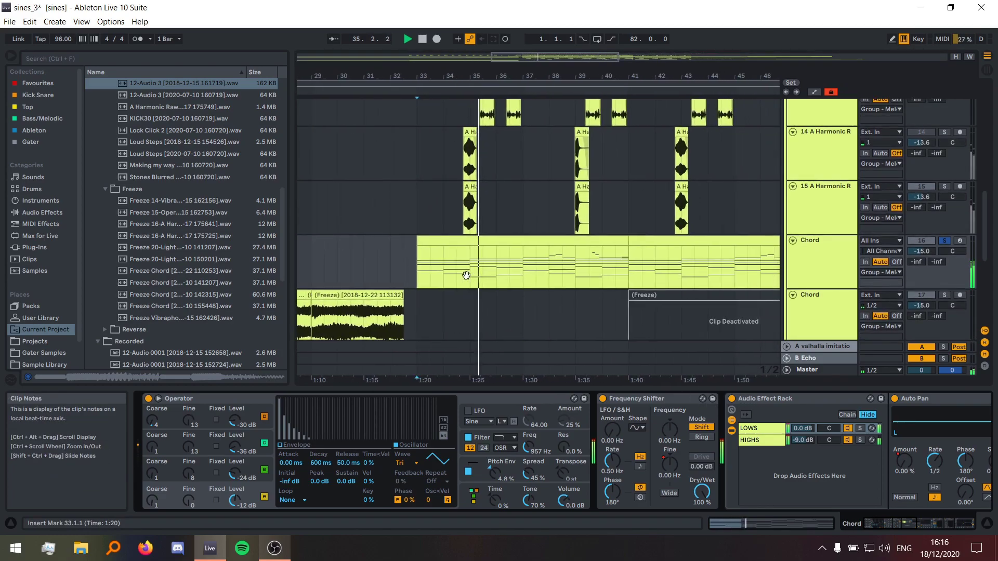
key(space)
- Fold and switch off the Frequency Shifter, Audio Effect Rack, FabFilter Pro-MB and EQ Eight on Chord track 16
double_click(645, 399)
double_click(687, 396)
double_click(648, 400)
double_click(652, 400)
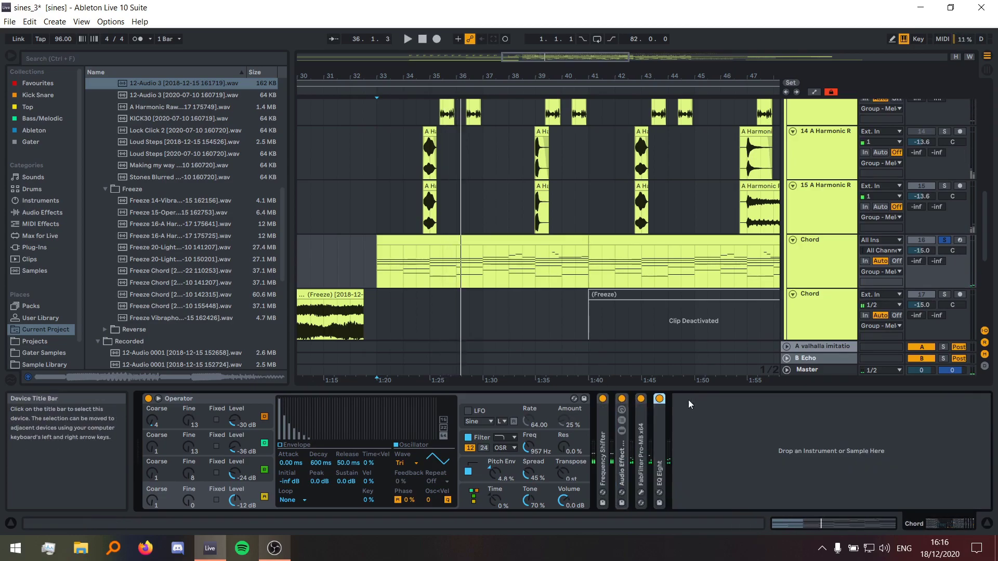
click(659, 401)
click(602, 399)
- Play the Chord clip from 33.1.1 and again from 37.1.1 to hear Operator without effects
click(383, 270)
key(space)
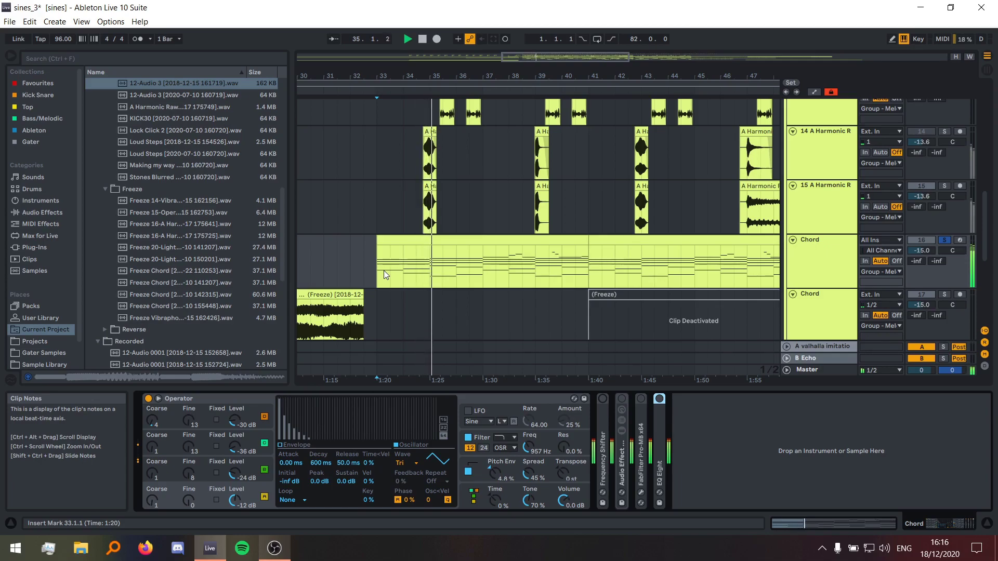
key(space)
click(484, 270)
key(space)
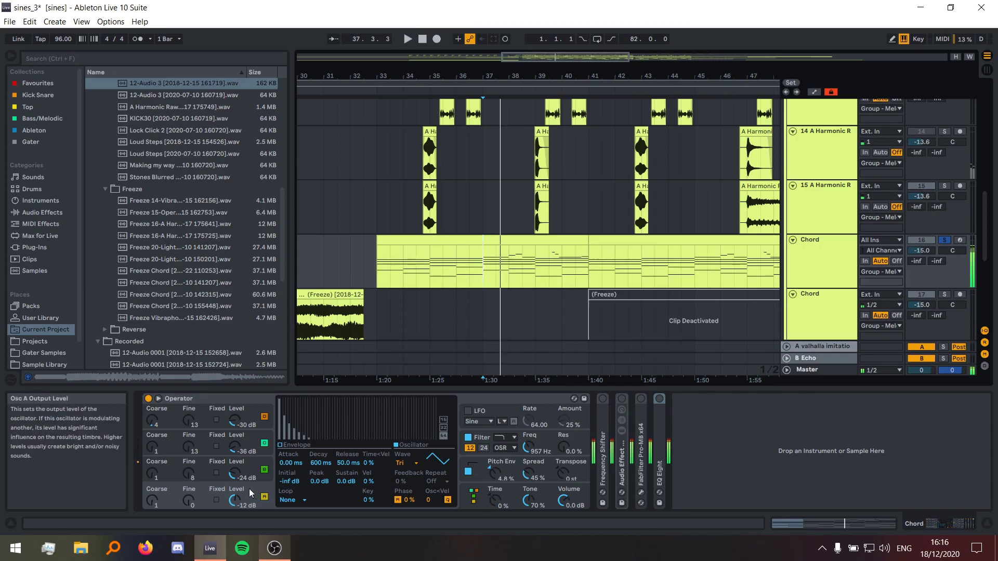
- Inspect the settings of Operator's oscillators B and D and its pitch envelope
click(257, 469)
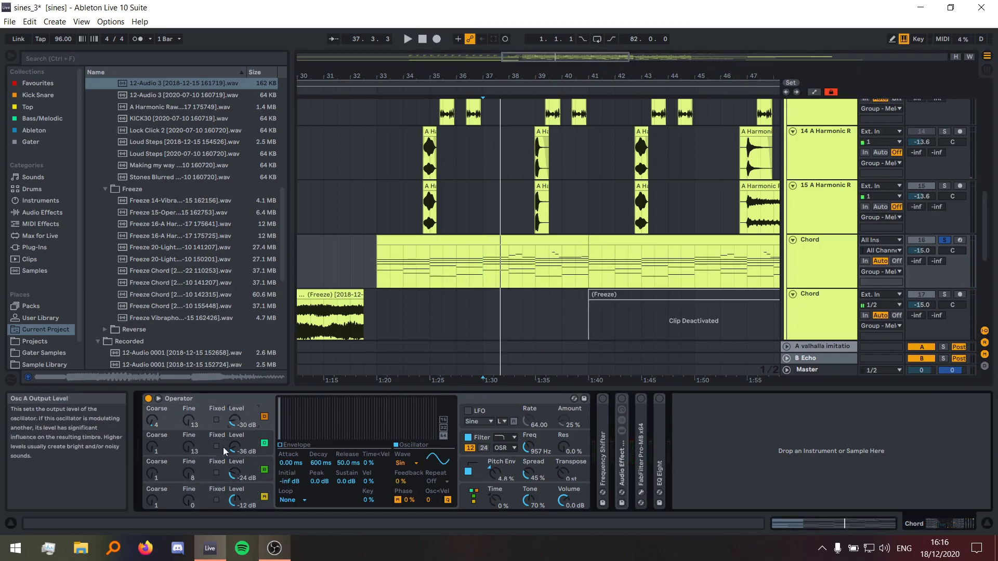
click(195, 421)
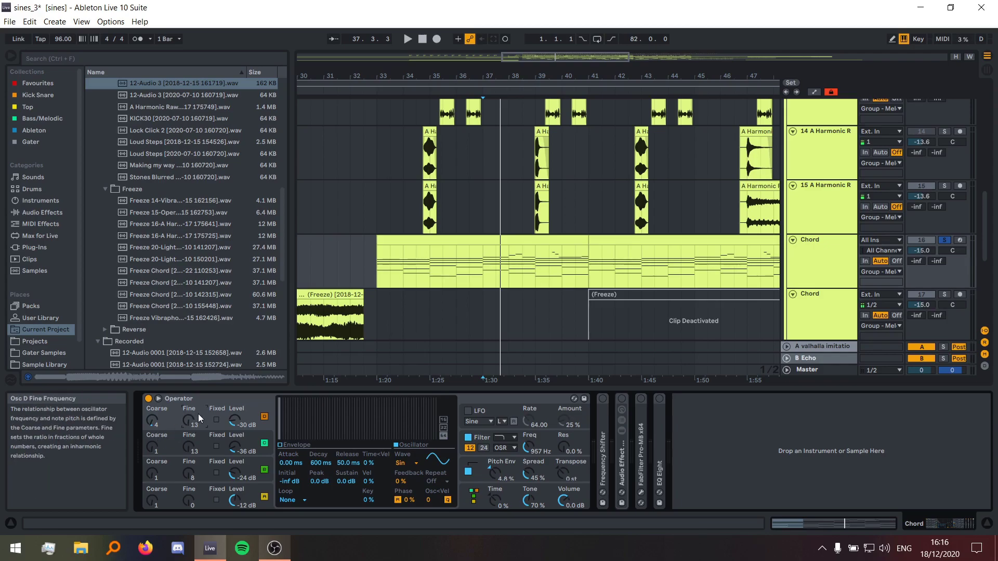
key(space)
click(481, 470)
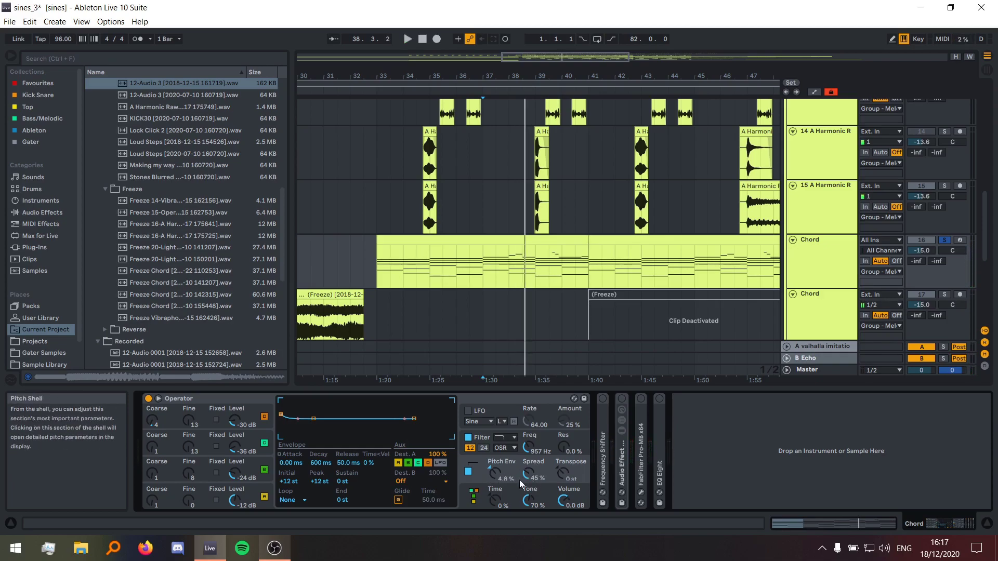
- Audition a higher filter frequency in Operator from 37.1.1, then restore it to 957 Hz
key(space)
click(543, 439)
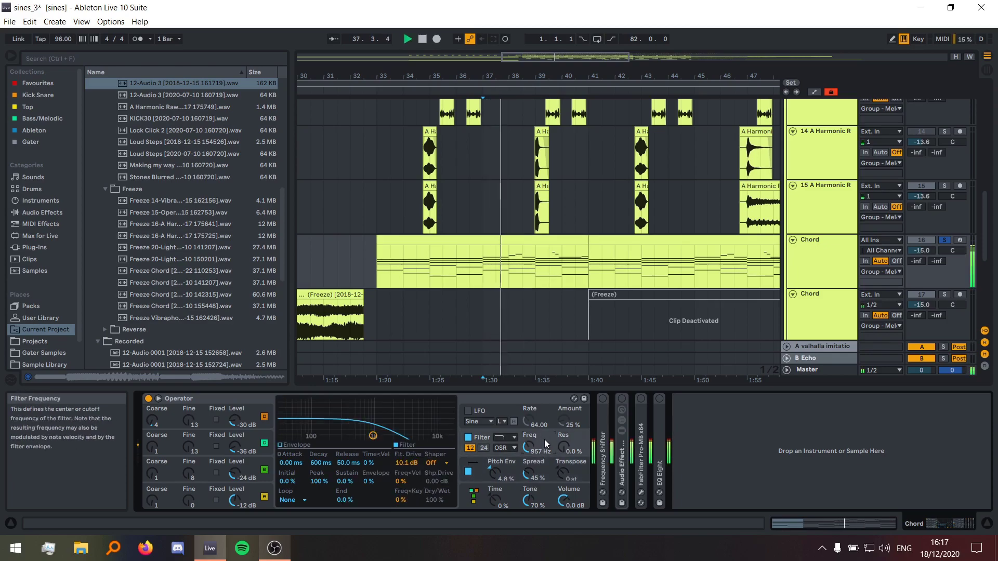
key(space)
drag(526, 448, 526, 395)
key(space)
key(space)
drag(527, 448, 527, 491)
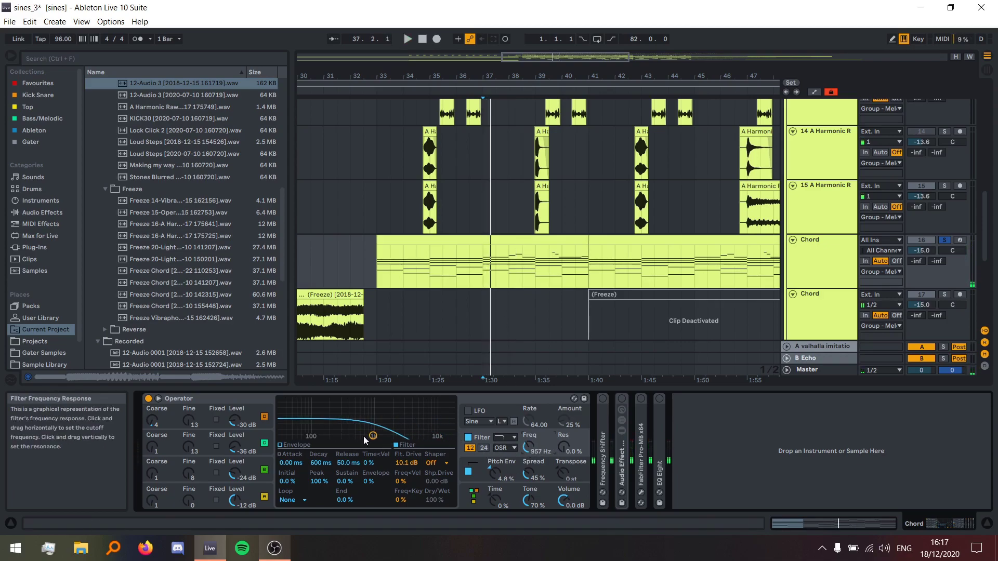
- Keep the OSR filter circuit in Operator, then try a different filter drive and restore it to 10.1 dB
click(503, 448)
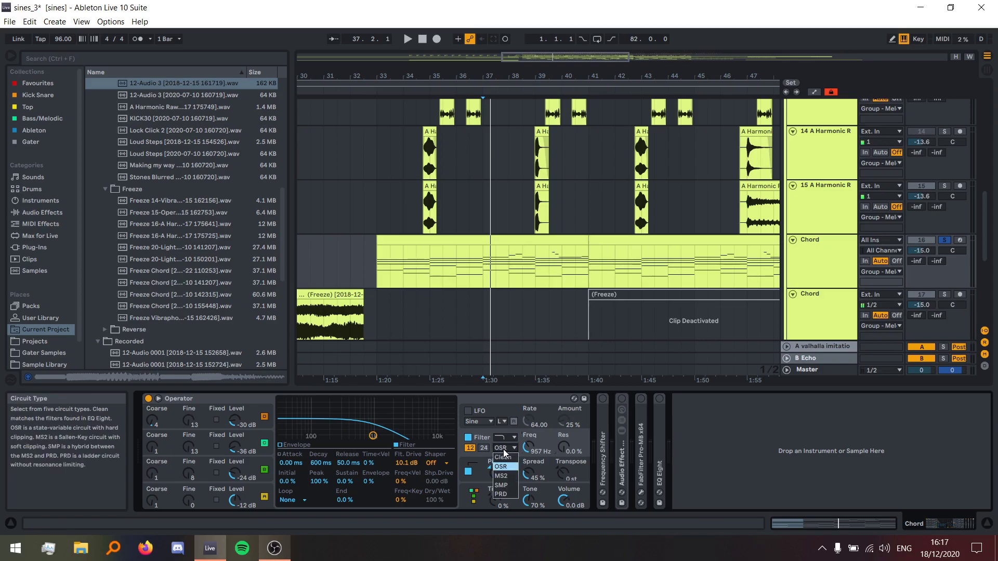
click(507, 468)
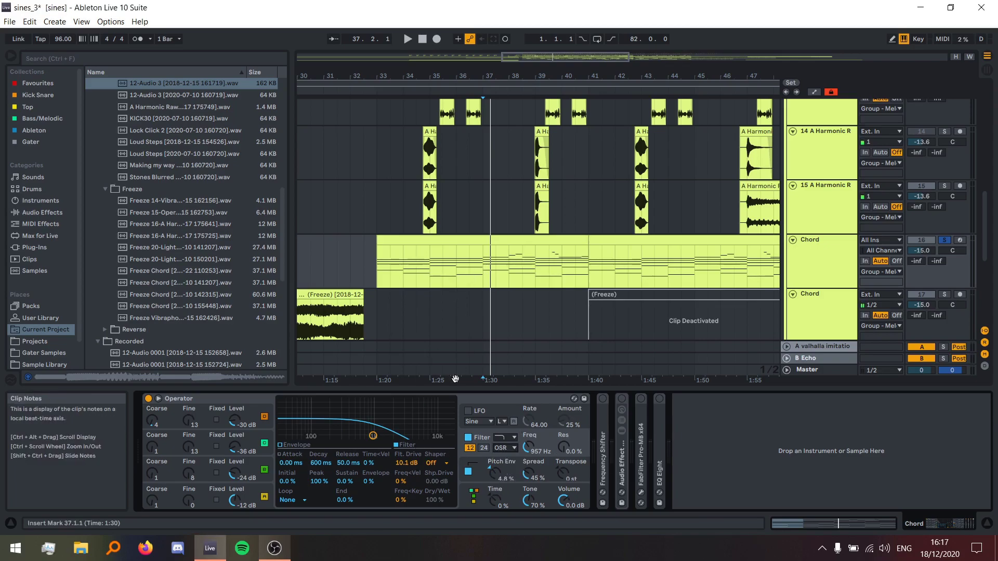
key(space)
drag(407, 470, 407, 499)
drag(407, 462, 407, 442)
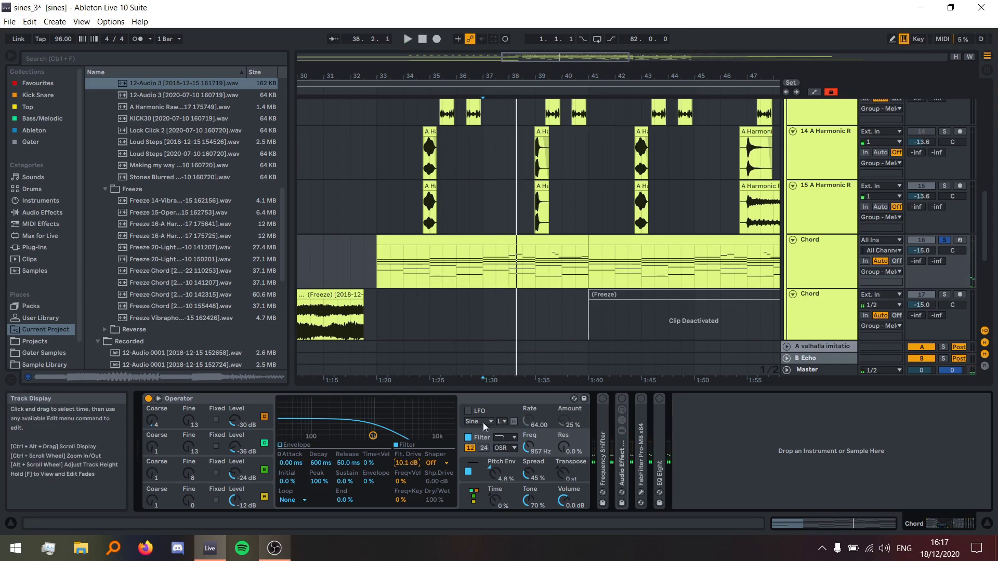
- Fold Operator, then switch on and expand the Frequency Shifter on the Chord track
click(221, 401)
double_click(220, 400)
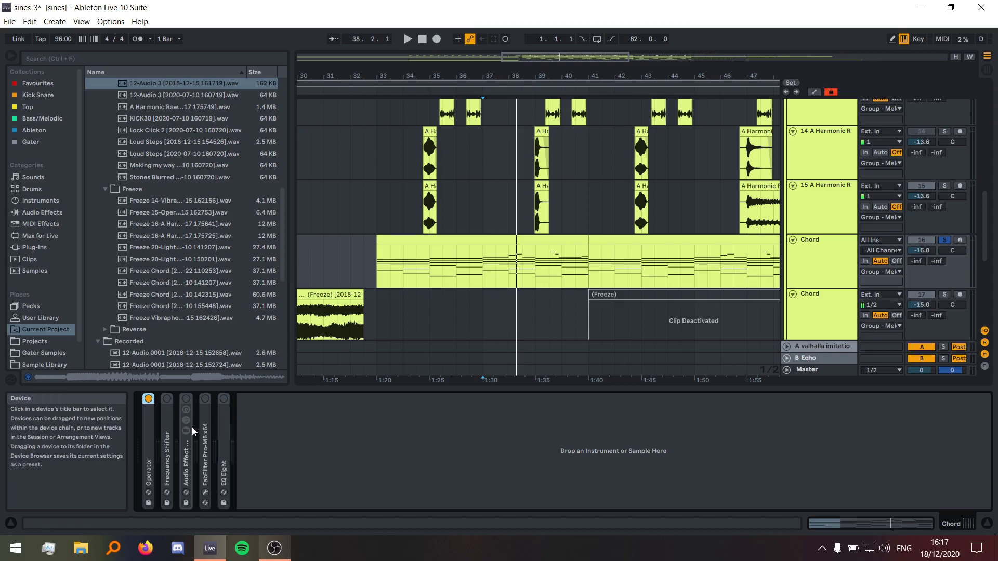
double_click(166, 425)
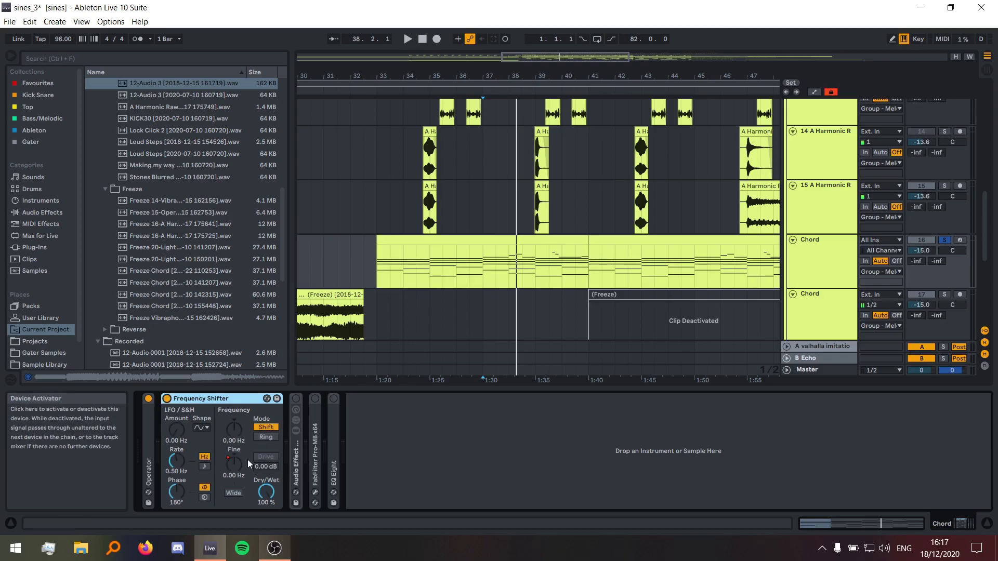
- Show the Frequency Shifter's Fine automation on the Chord track and play it from 48.3.1
click(814, 93)
scroll(526, 272, right, 10)
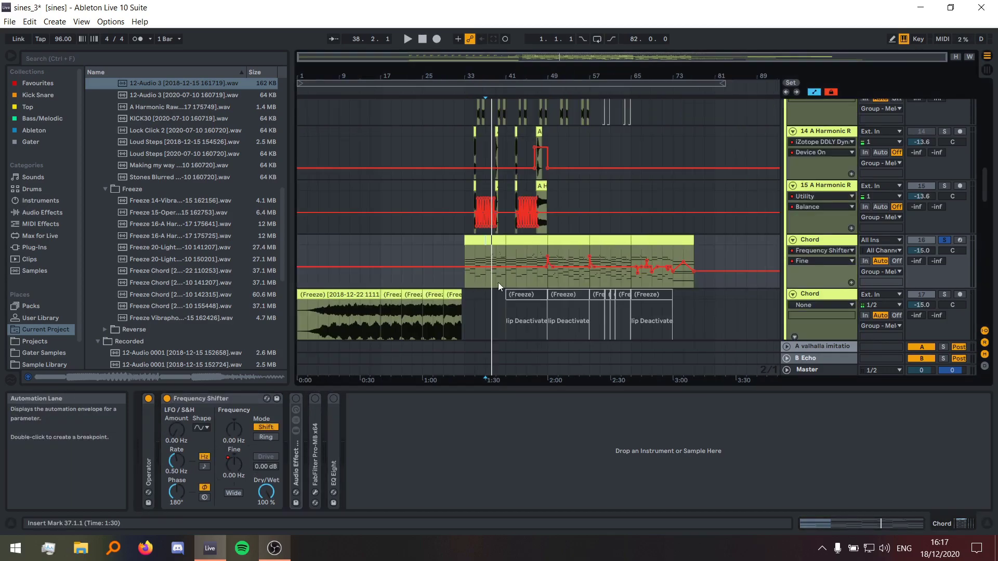
click(496, 281)
key(space)
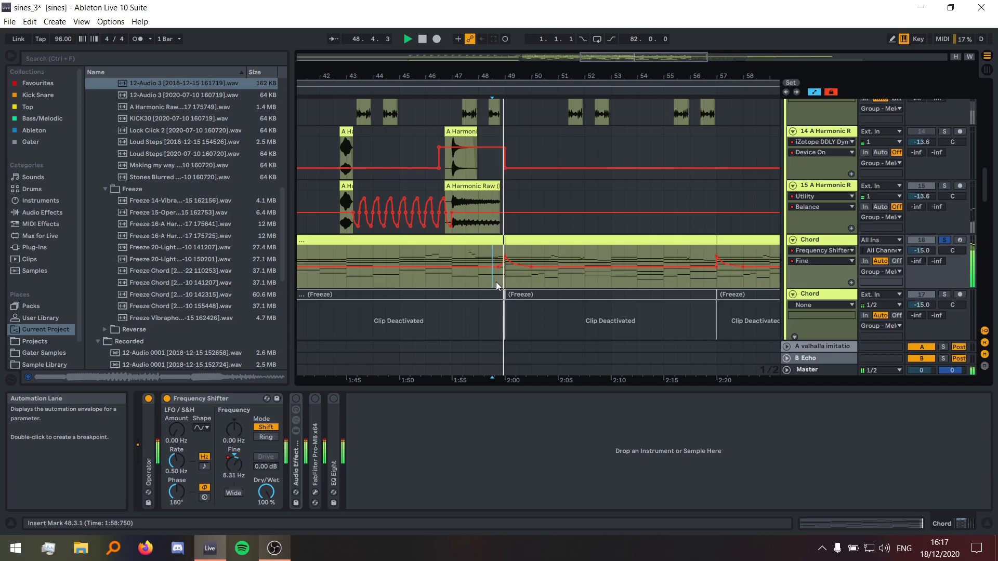
scroll(604, 286, down, 5)
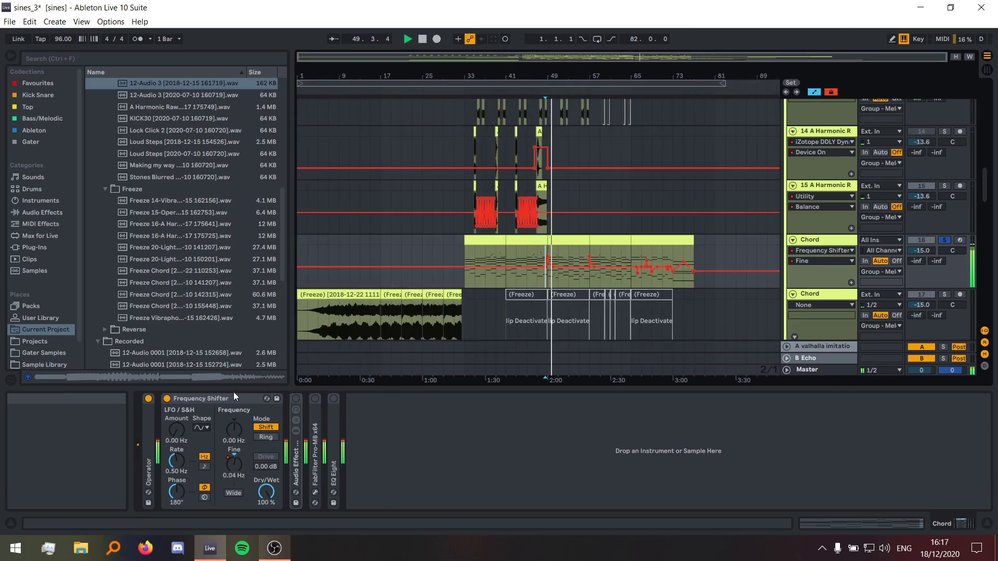
key(space)
- Expand and switch on the Chord track's Audio Effect Rack and solo its LOWS chain
double_click(205, 397)
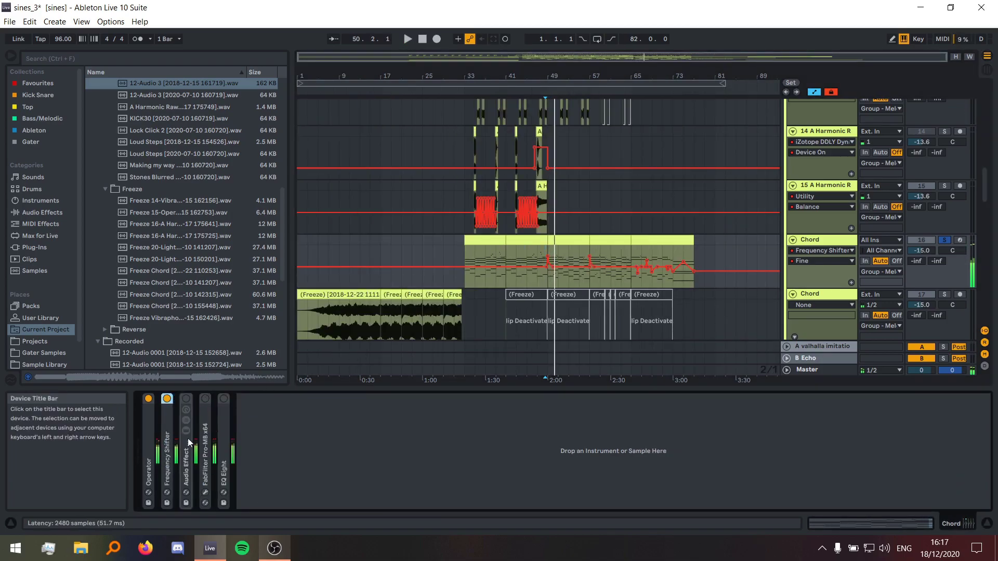
double_click(189, 449)
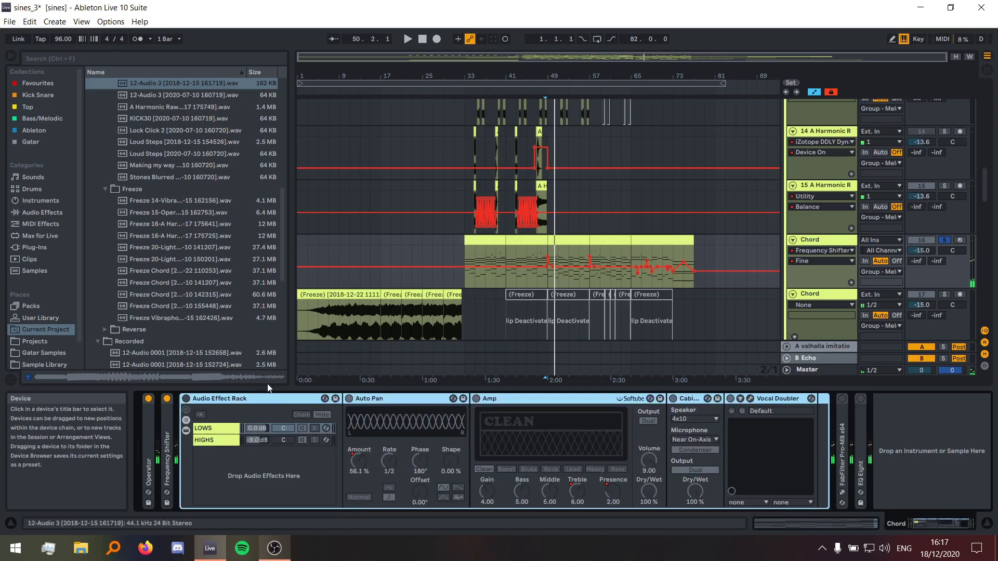
click(186, 398)
click(314, 428)
click(210, 427)
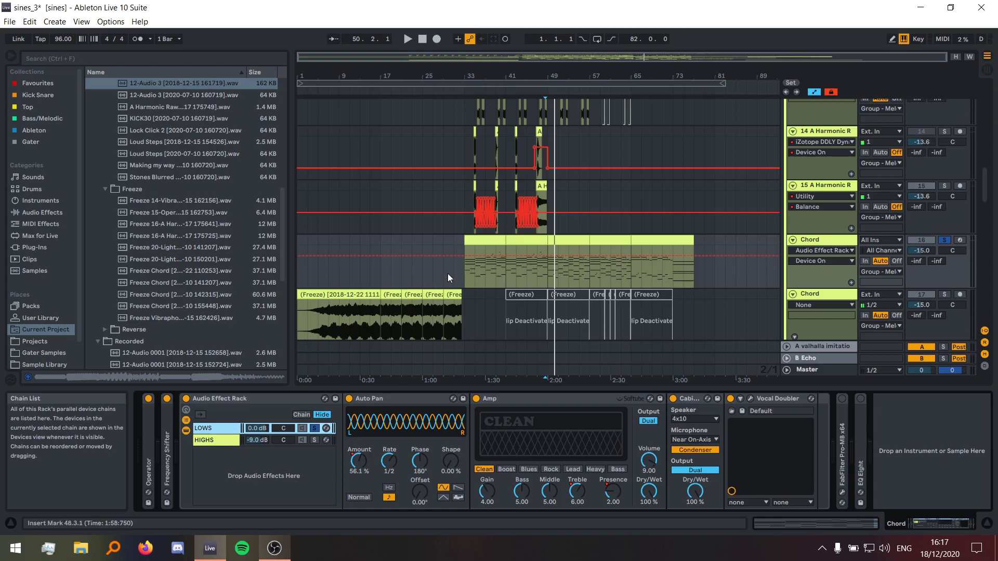
- Play the Chord clip from 33.1.1 with the LOWS and HIGHS chains soloed in turn, then solo LOWS again
click(466, 274)
scroll(476, 271, up, 5)
key(space)
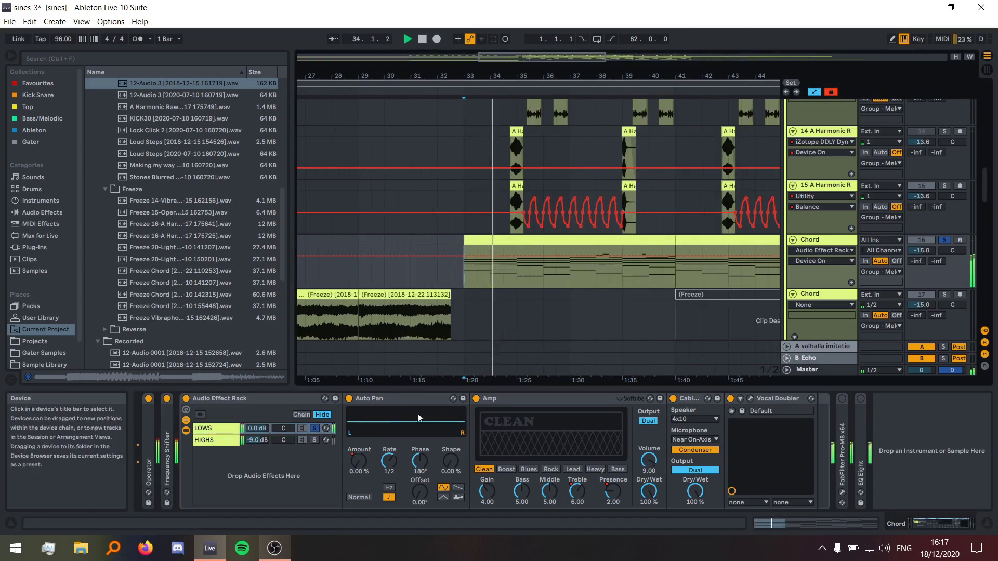
click(314, 440)
key(space)
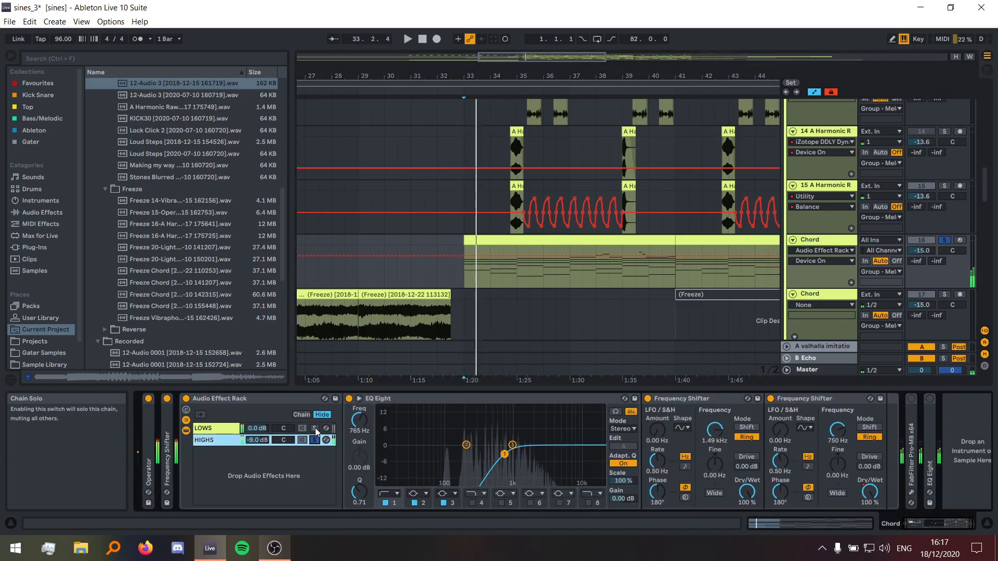
click(315, 428)
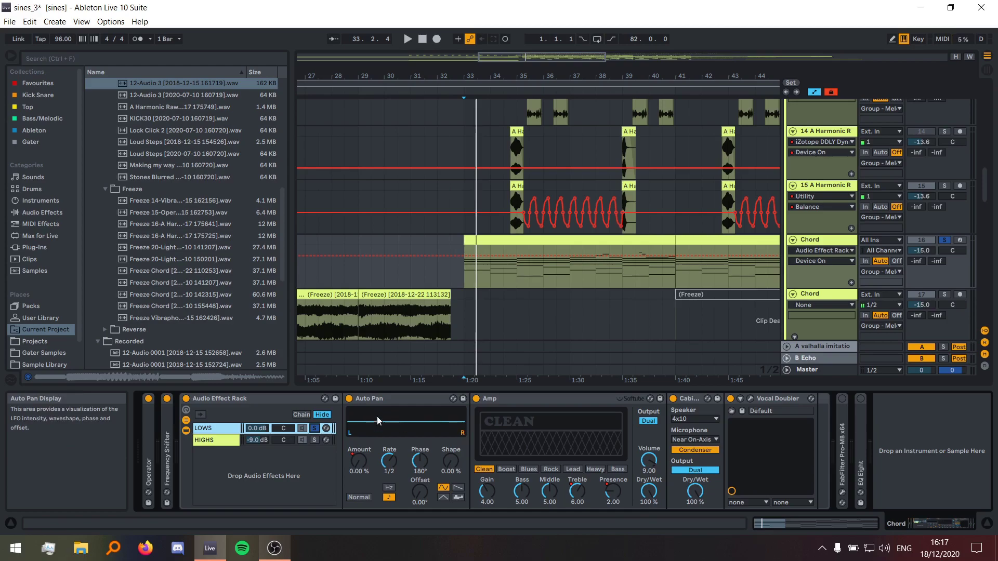
- Show the LOWS chain's Auto Pan Amount automation on the Chord track and play the passage around 41.1.1
key(space)
click(423, 433)
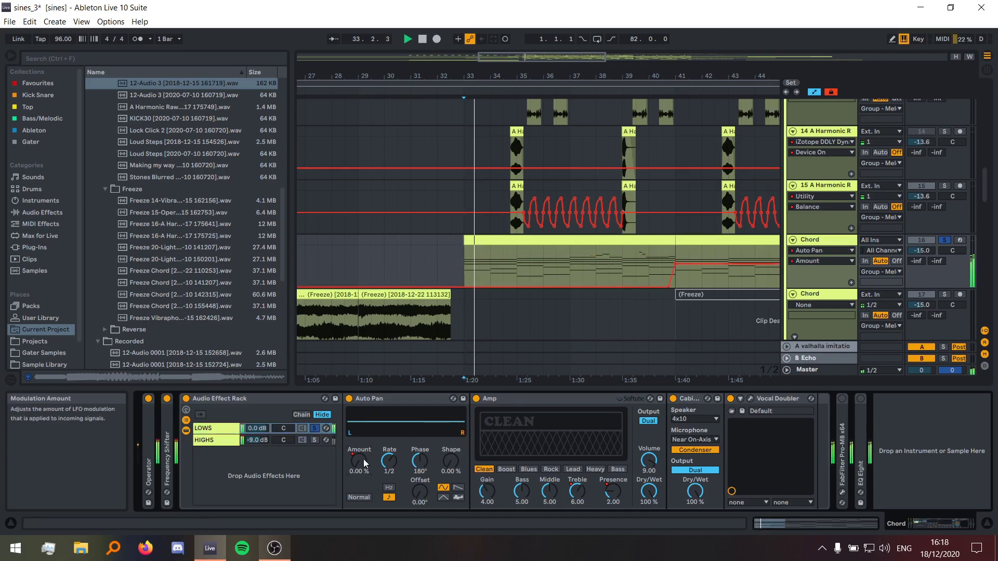
click(660, 257)
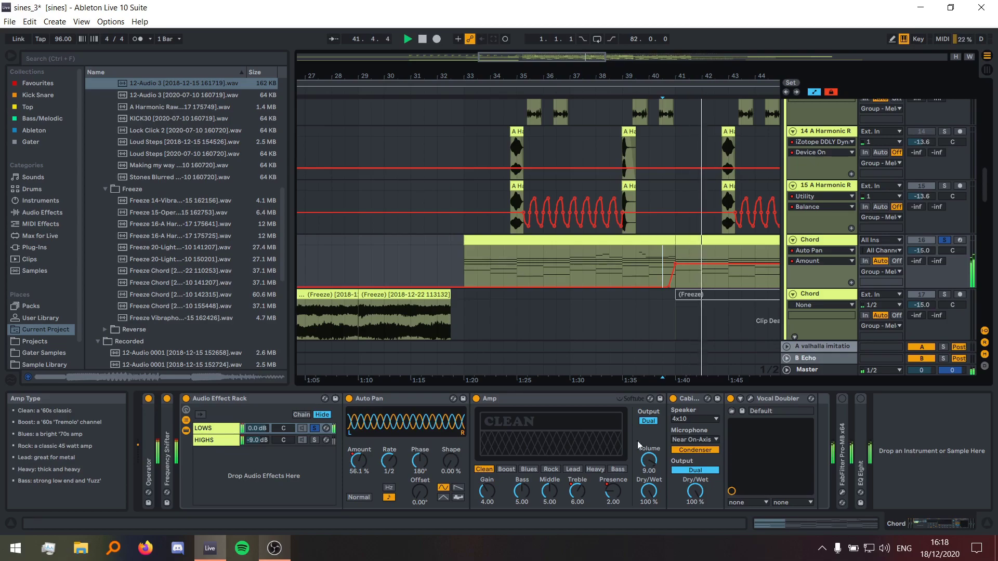
key(space)
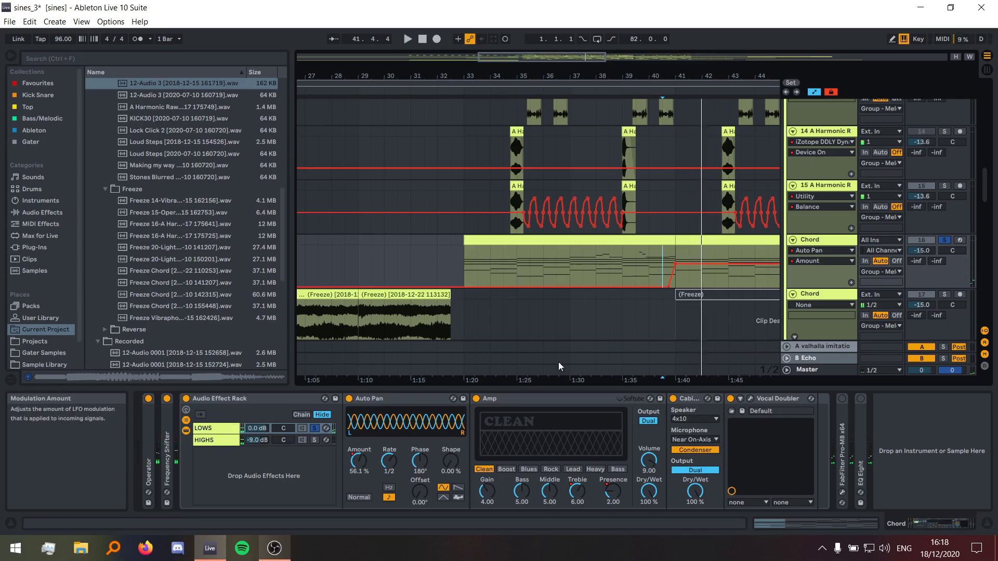
key(w)
click(506, 273)
key(space)
key(w)
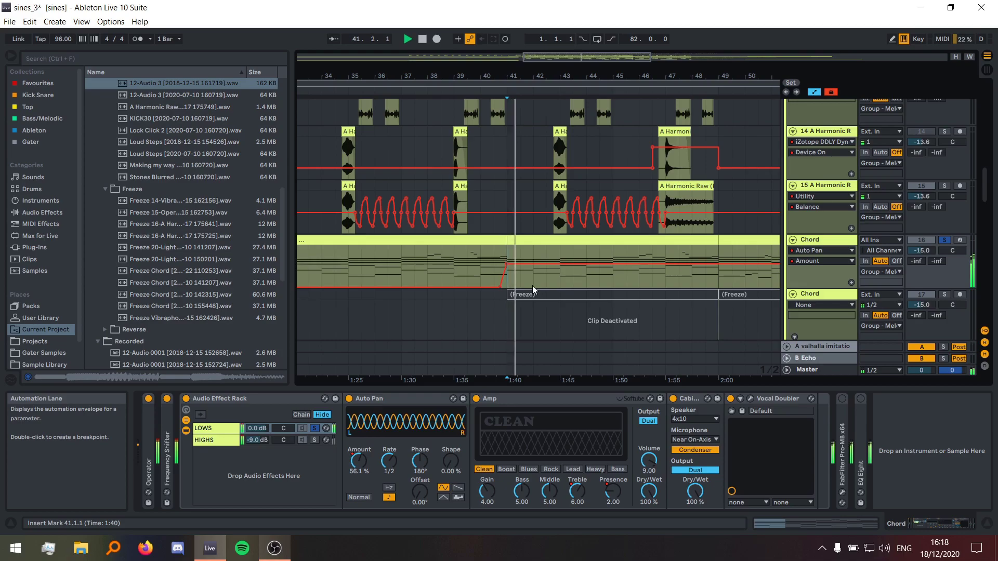
key(space)
- Show the Amp's Treble and Presence automation on the Chord track and inspect the change at 57.1.1
click(580, 489)
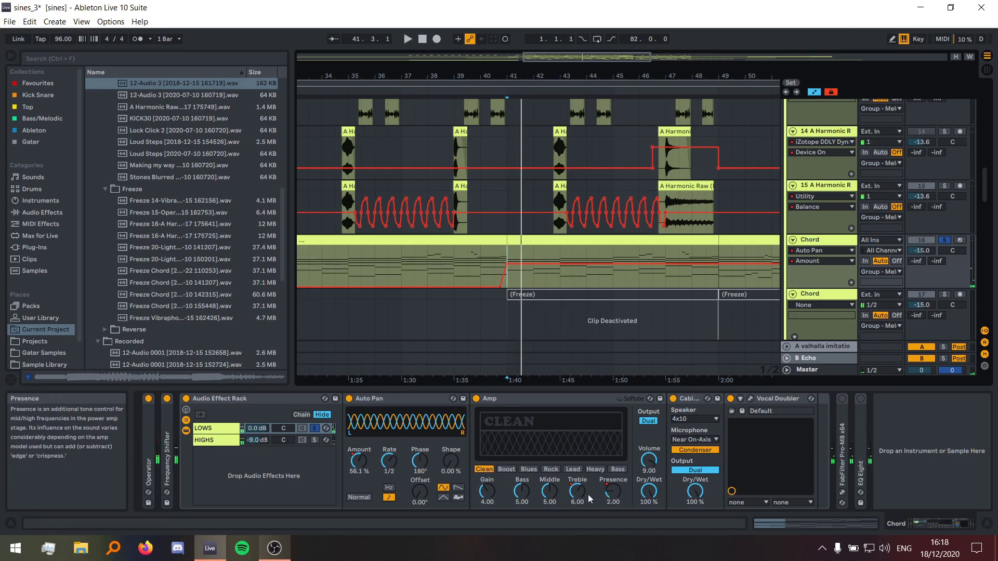
key(w)
click(588, 256)
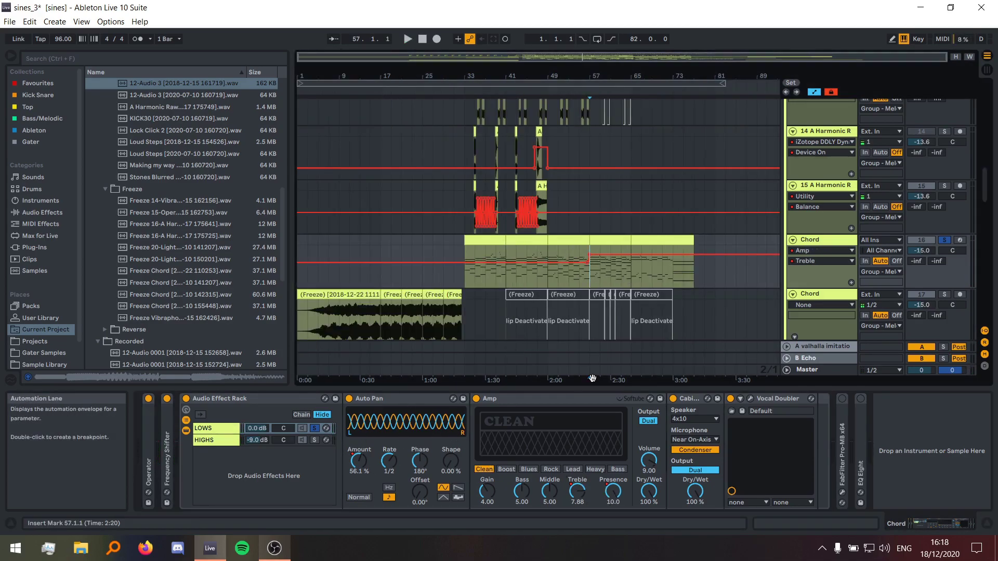
click(613, 491)
key(w)
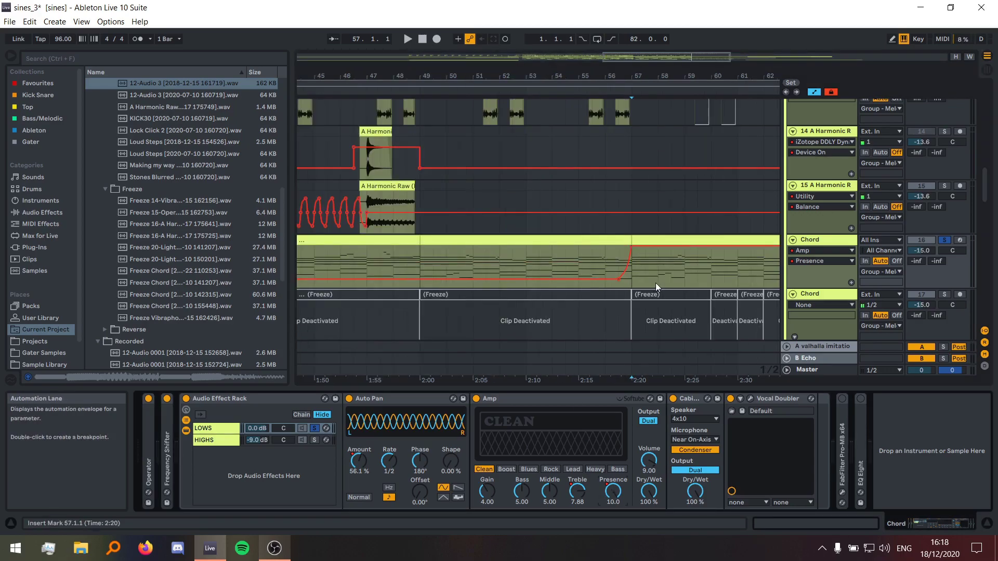
key(w)
- Compare the LOWS chain with its Cabinet switched off and back on, playing the Chord from 51.1.1 and 43.1.1
click(562, 262)
key(space)
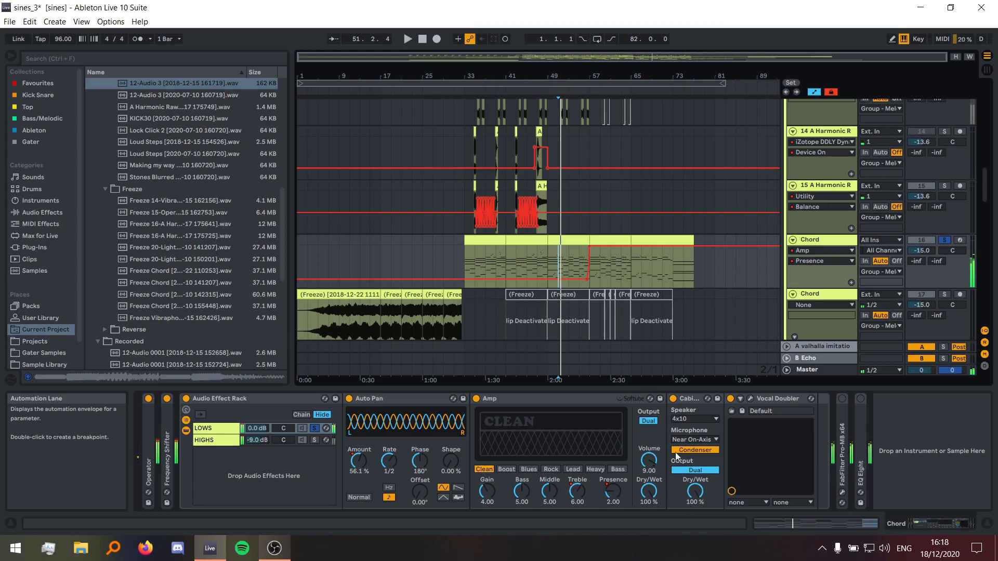
click(673, 398)
click(514, 274)
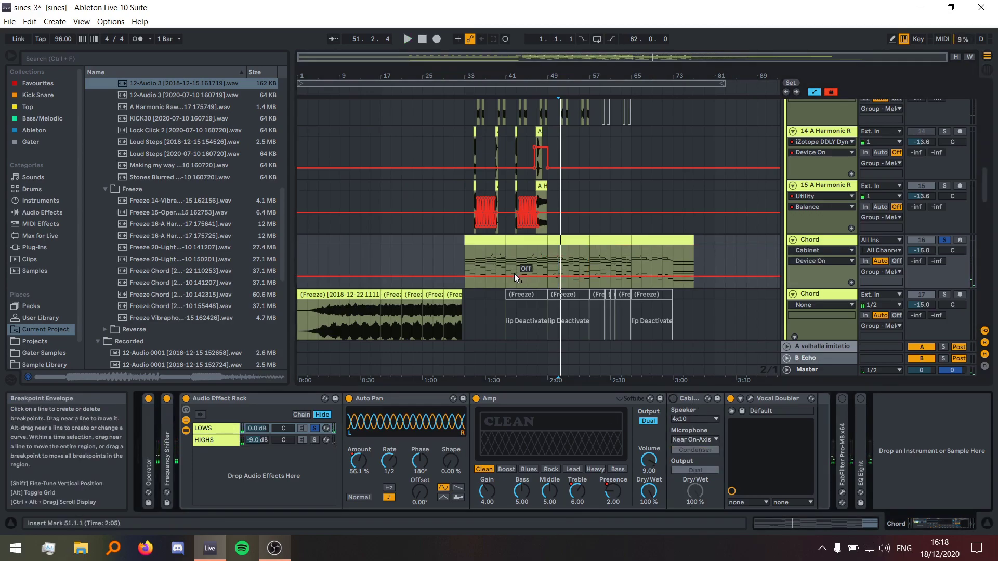
key(w)
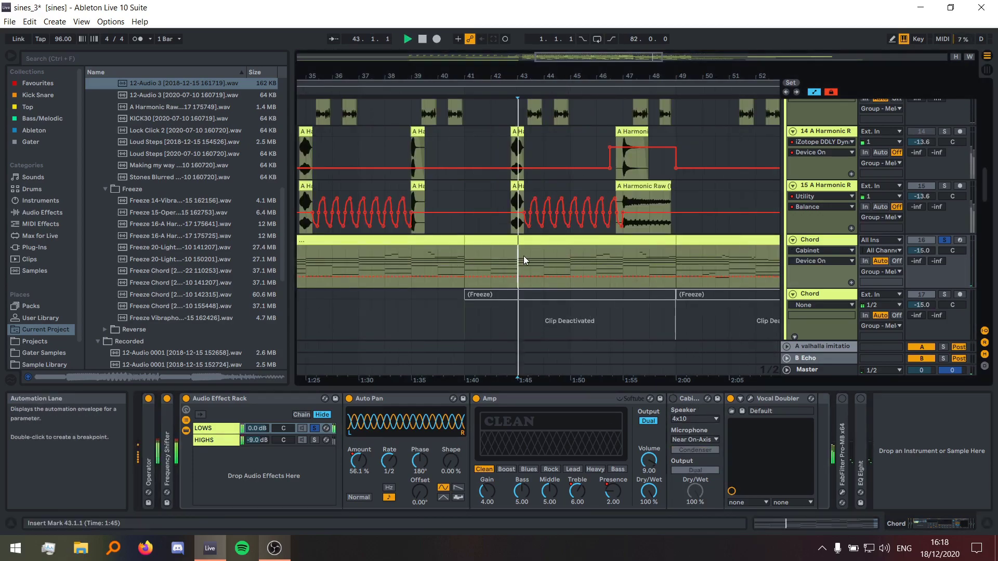
click(673, 398)
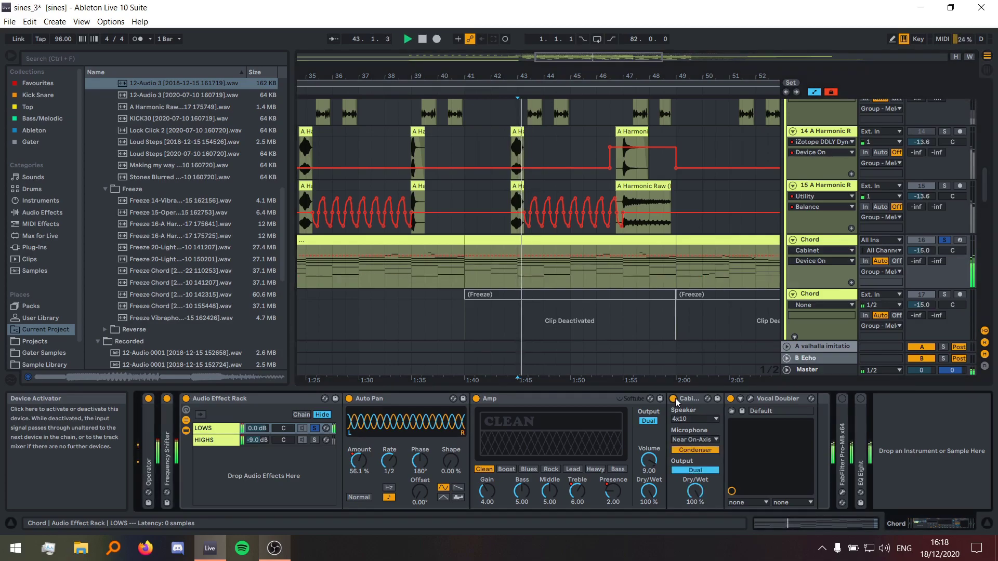
- Open the Vocal Doubler, show its Amount automation, play it from 48.3.1 and close the plug-in window
click(750, 399)
click(559, 293)
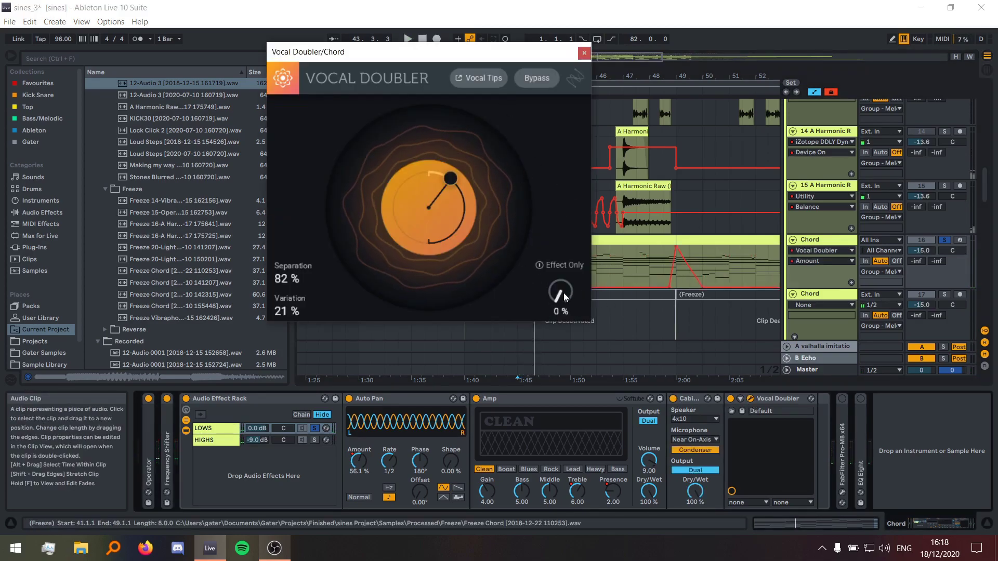
click(627, 267)
key(space)
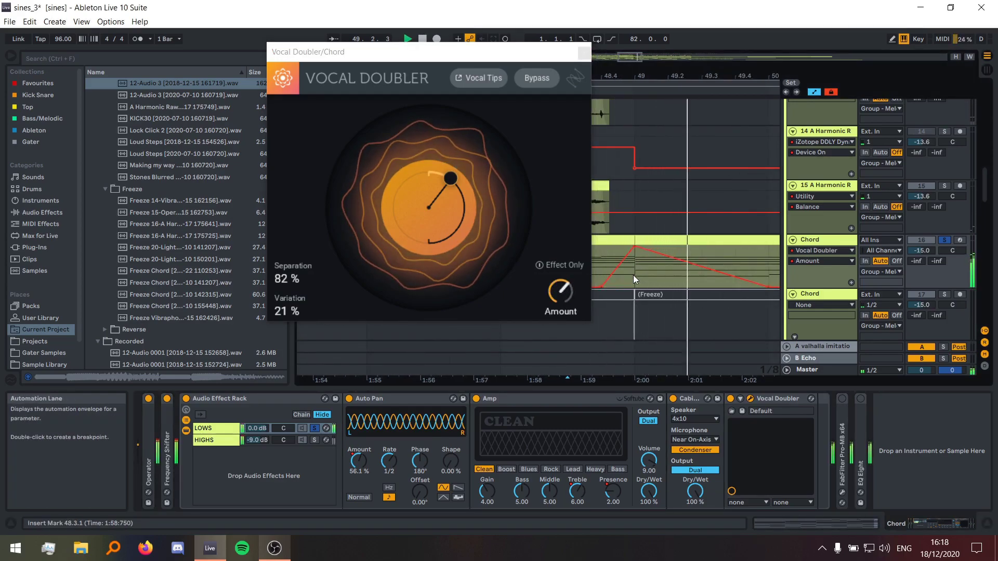
key(space)
click(584, 52)
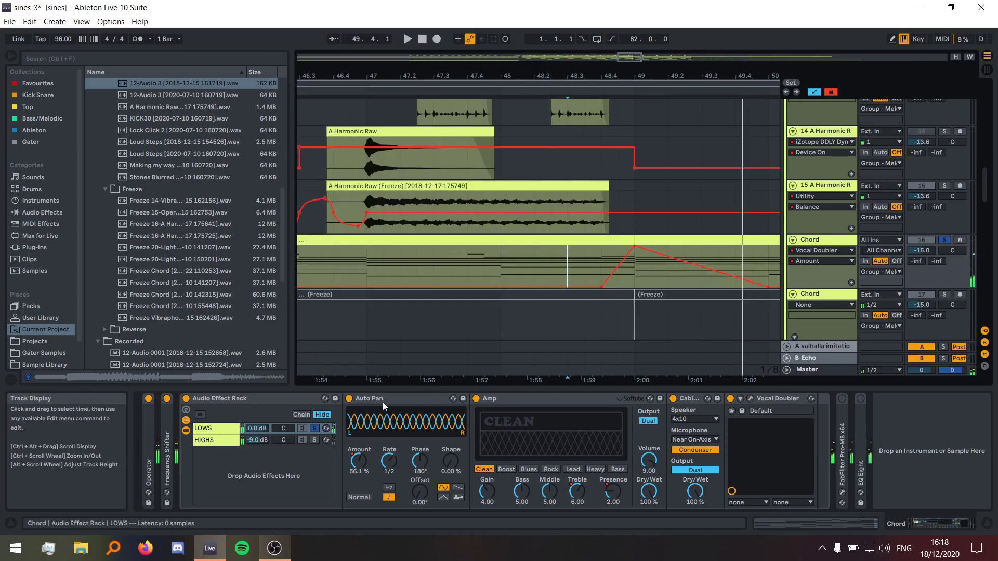
- Solo the HIGHS chain and show the Ring Mod Frequency automation of its second Frequency Shifter
click(223, 439)
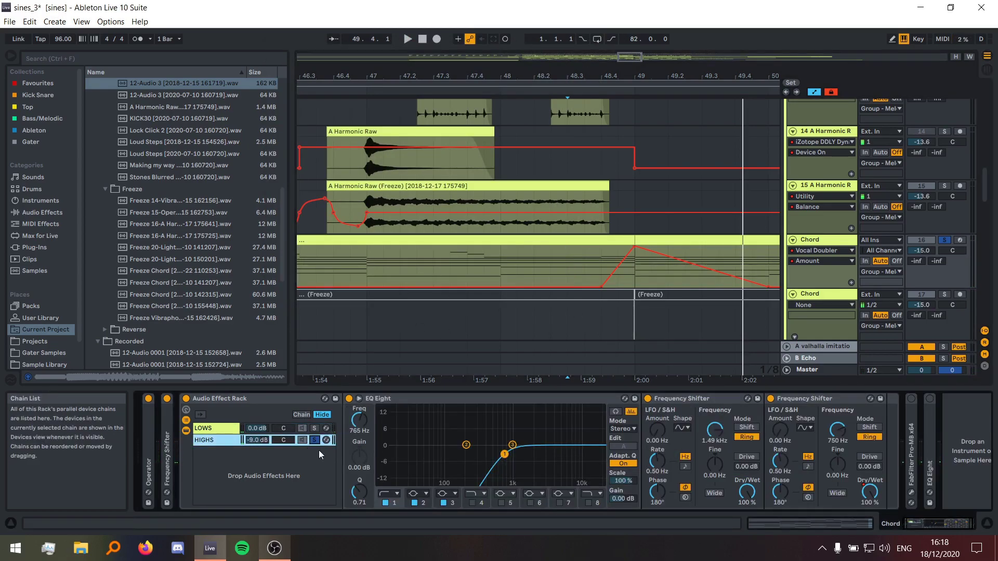
key(minus)
key(minus)
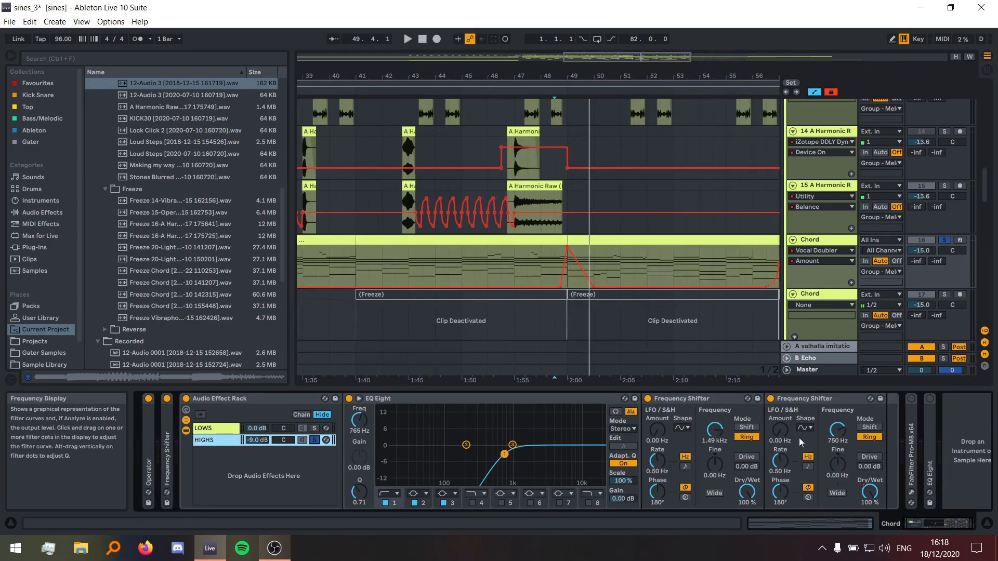
click(858, 439)
key(minus)
key(minus)
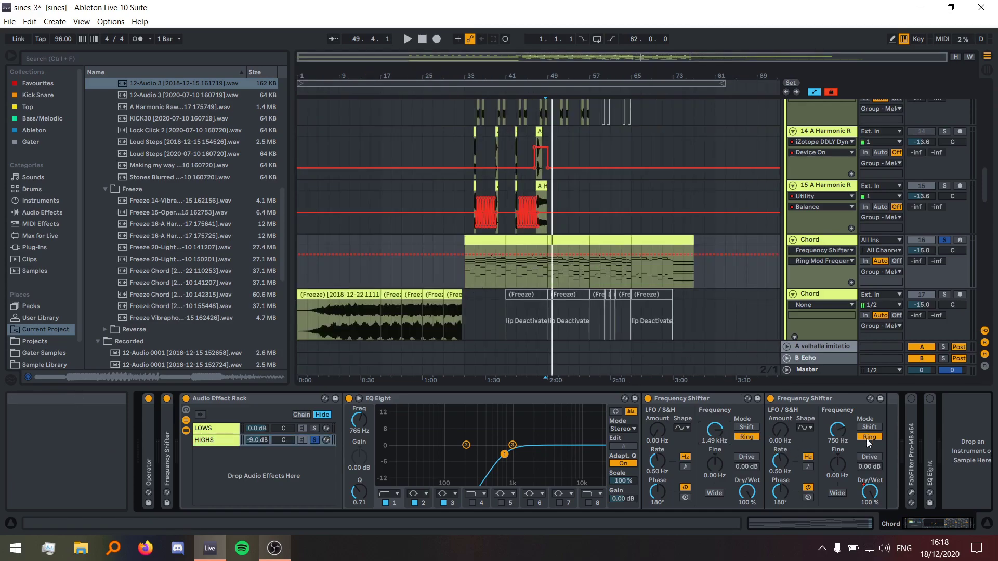
- Show the second Frequency Shifter's Dry/Wet automation and play the soloed HIGHS chain from 39.1.1
click(869, 491)
click(498, 270)
key(plus)
key(plus)
key(space)
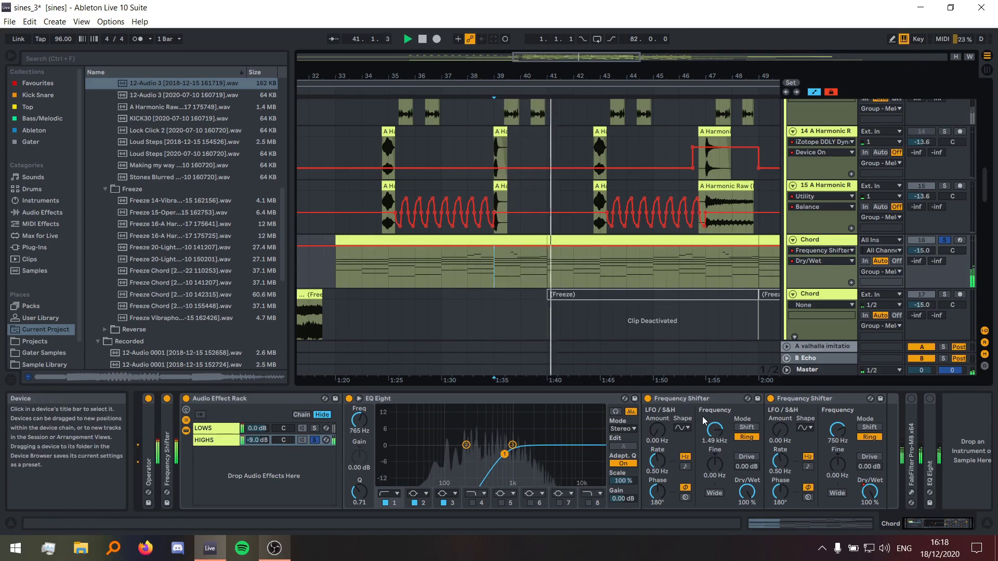
key(space)
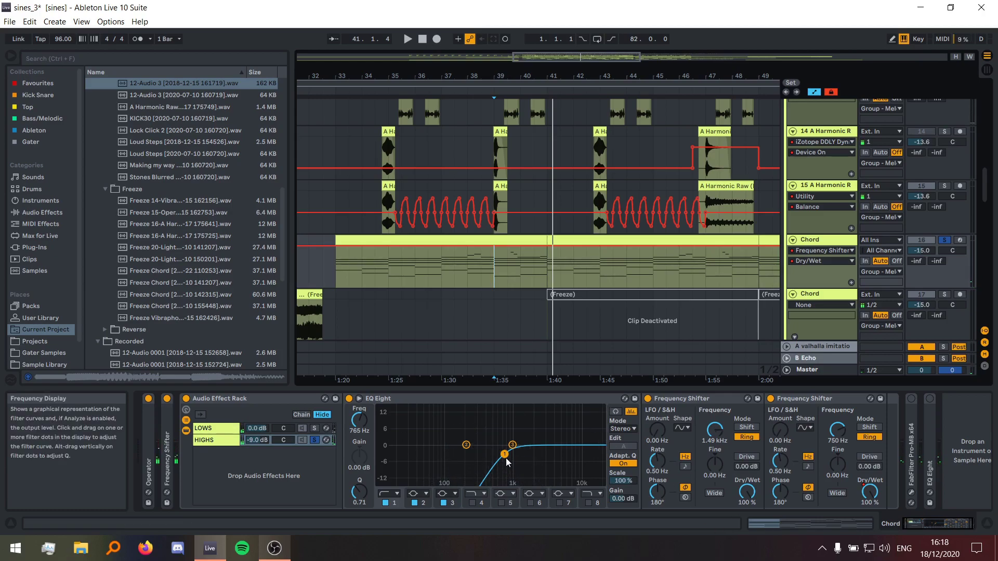
- Audition the HIGHS chain with the EQ Eight's filter 1 switched off, then switch it back on
click(385, 504)
key(space)
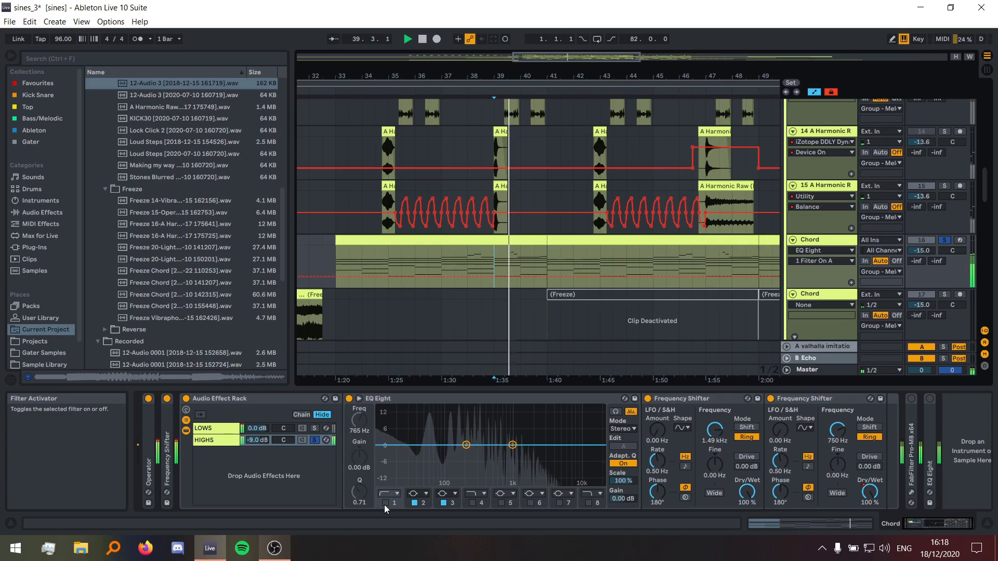
click(385, 504)
key(space)
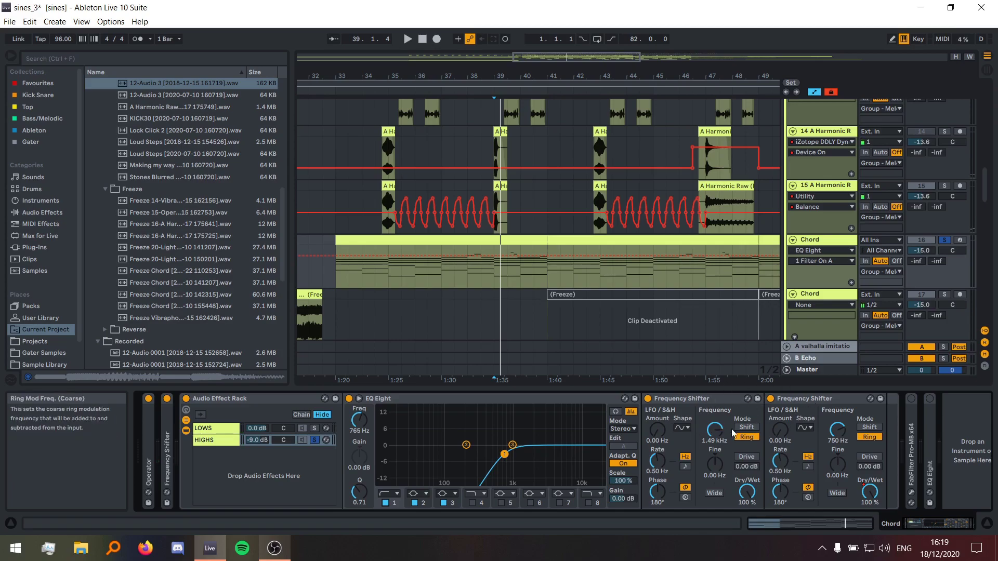
- Unsolo the HIGHS chain and play both rack chains together from 39.1.1
click(315, 440)
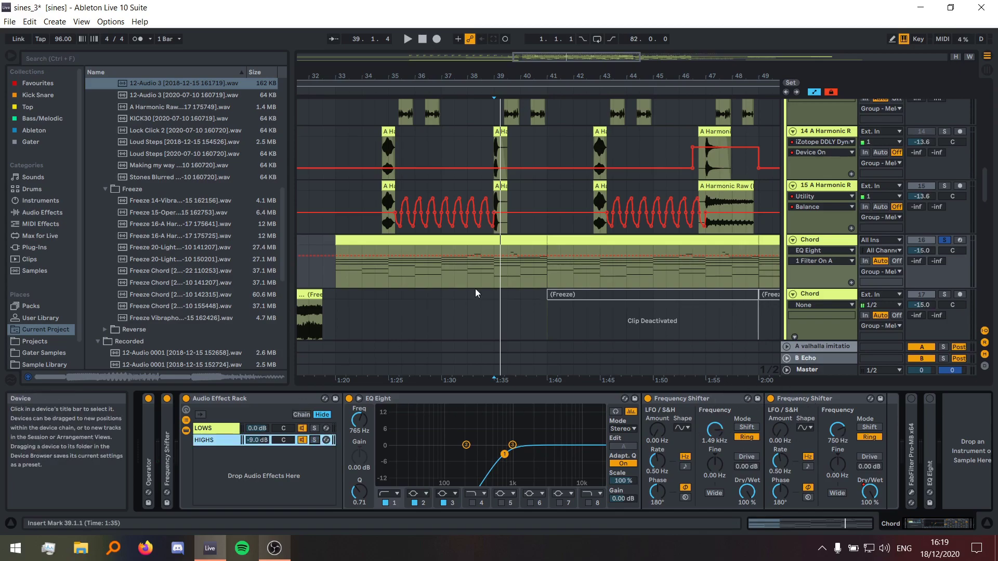
key(space)
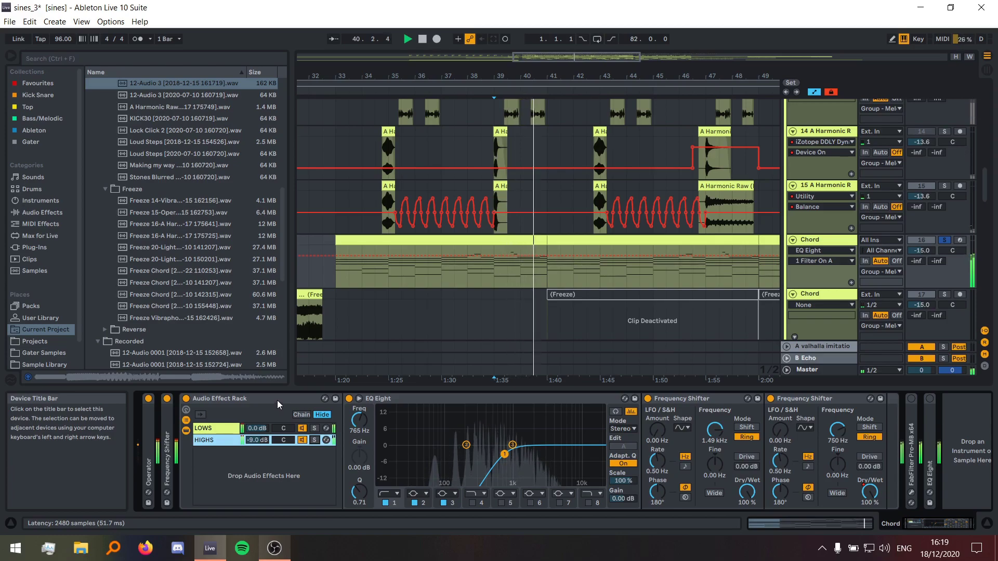
key(space)
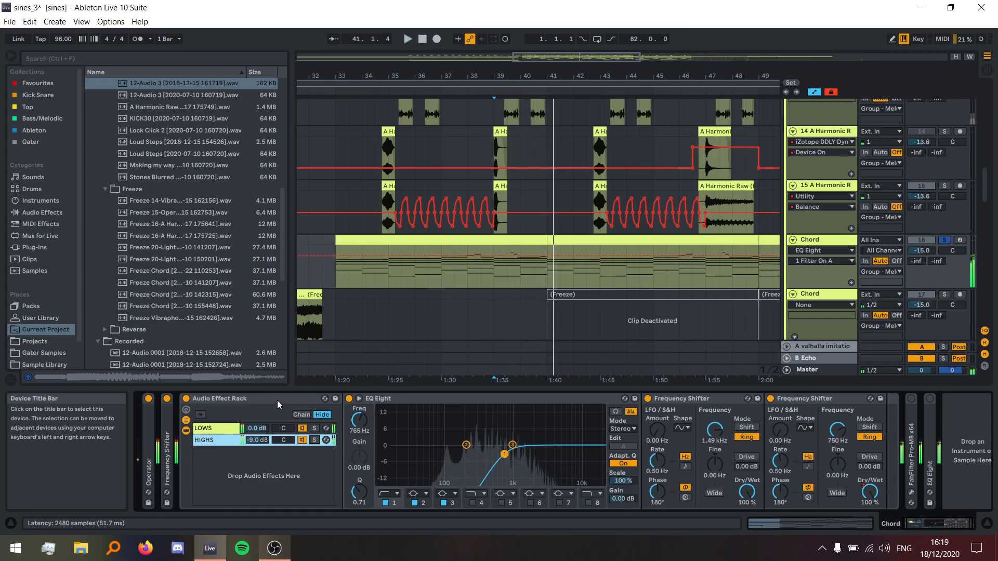
- Fold the Audio Effect Rack, then expand and switch on FabFilter Pro-MB and open its plug-in window
double_click(276, 400)
double_click(207, 444)
click(206, 399)
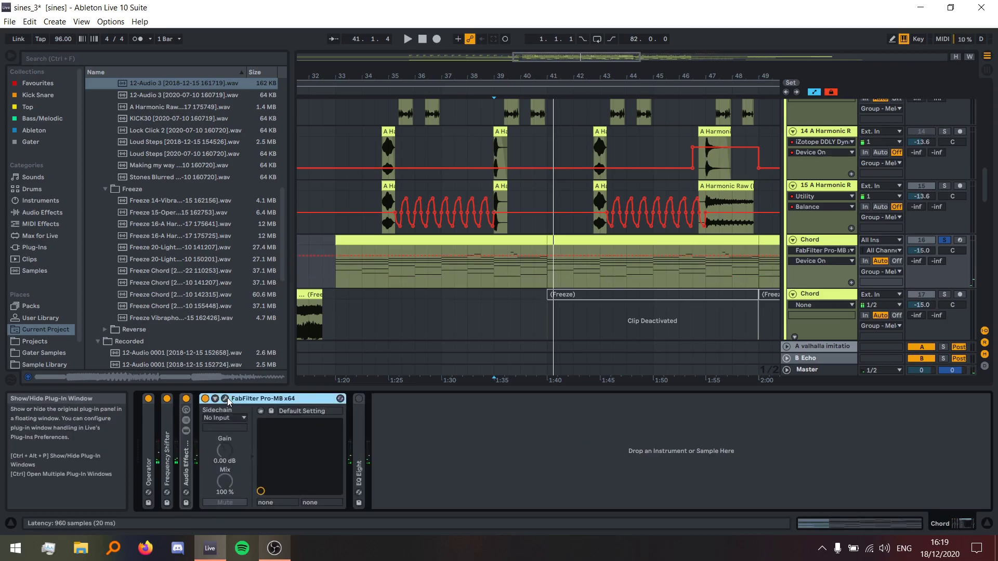
click(224, 399)
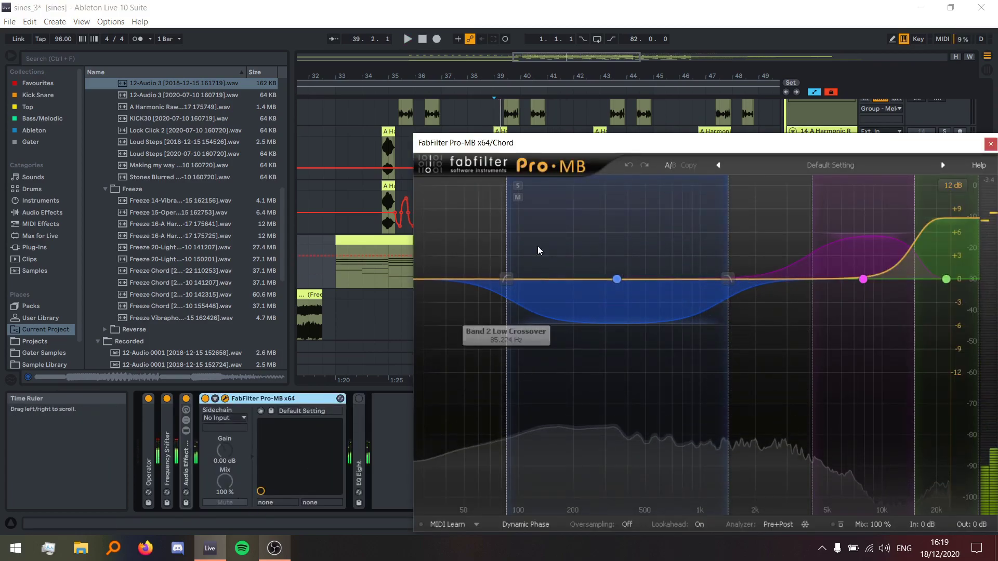
- Play the Chord with Pro-MB's two highest bands soloed, then unsolo them and close the plug-in window
click(823, 186)
click(925, 185)
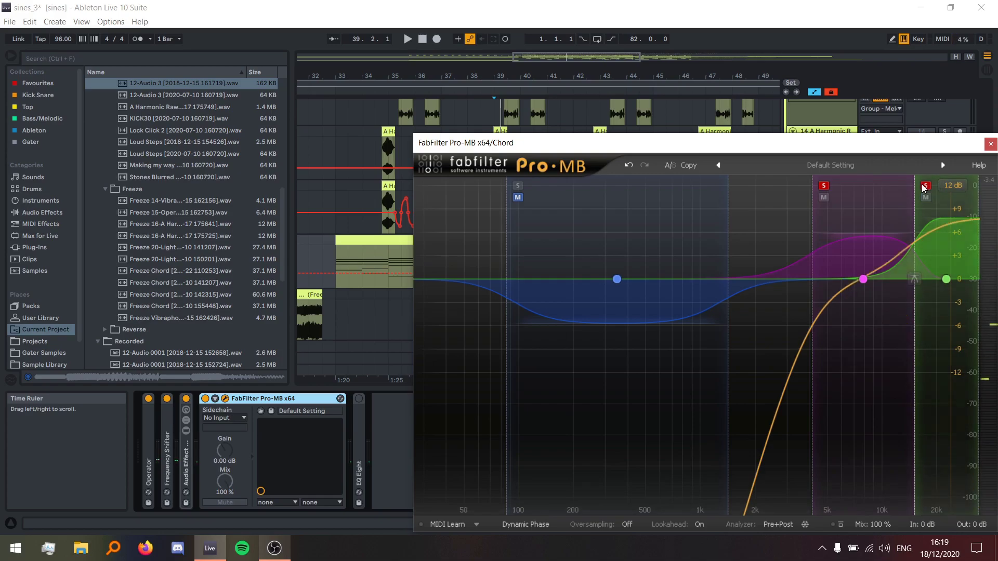
key(space)
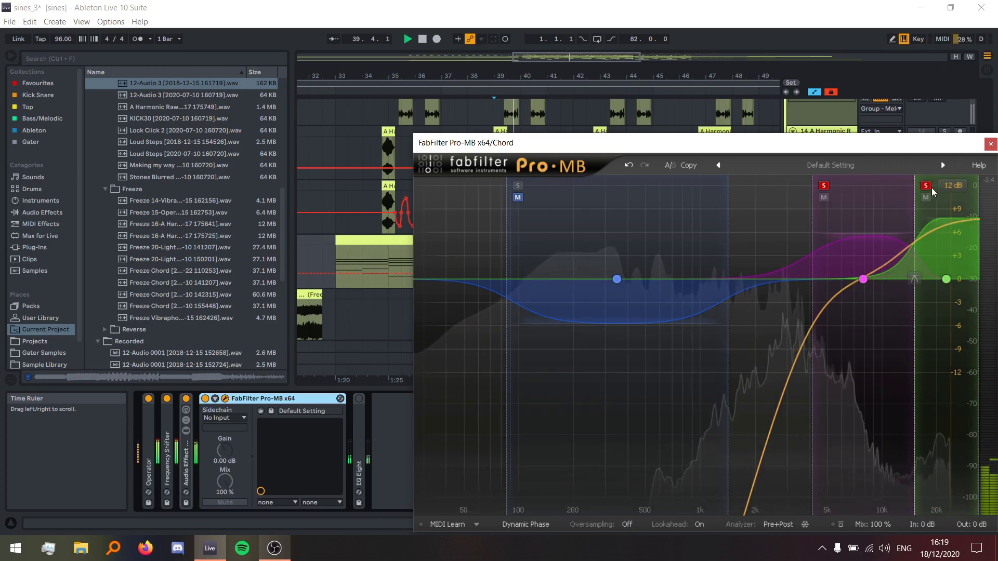
click(925, 185)
click(823, 186)
key(ctrl+alt+p)
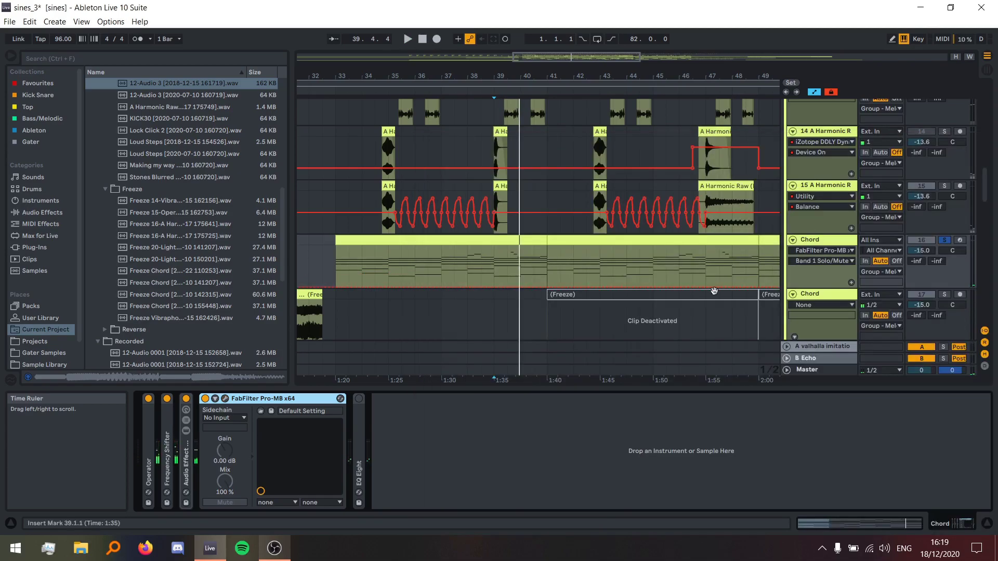
- Expand and switch on the Chord track's last EQ Eight, then play its 4 Frequency A automation from bar 73
double_click(362, 447)
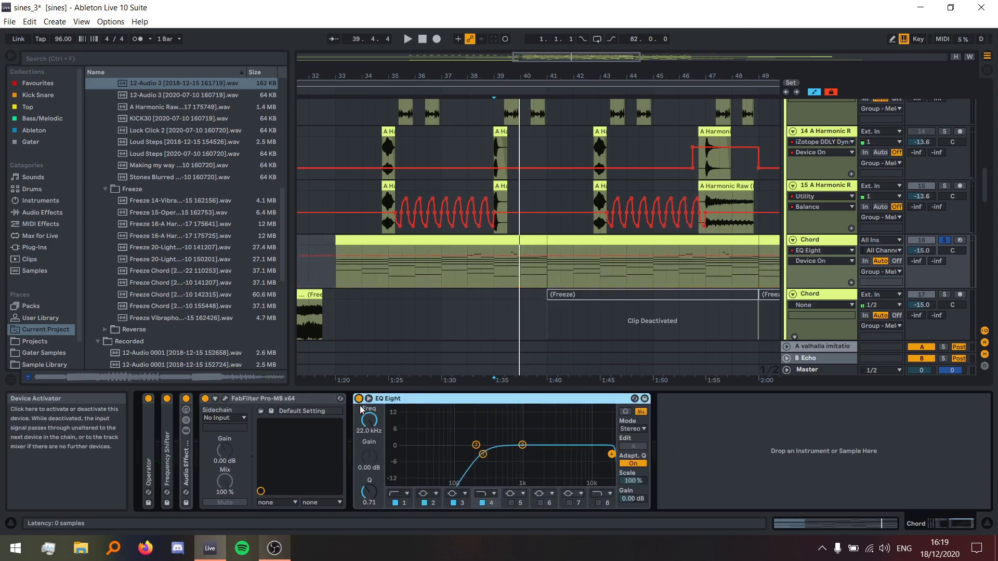
key(space)
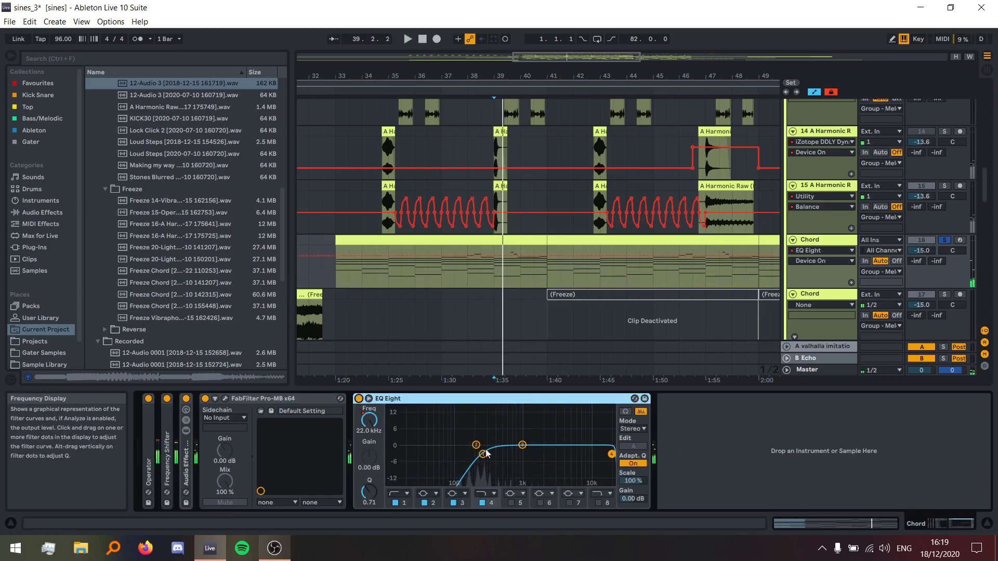
key(w)
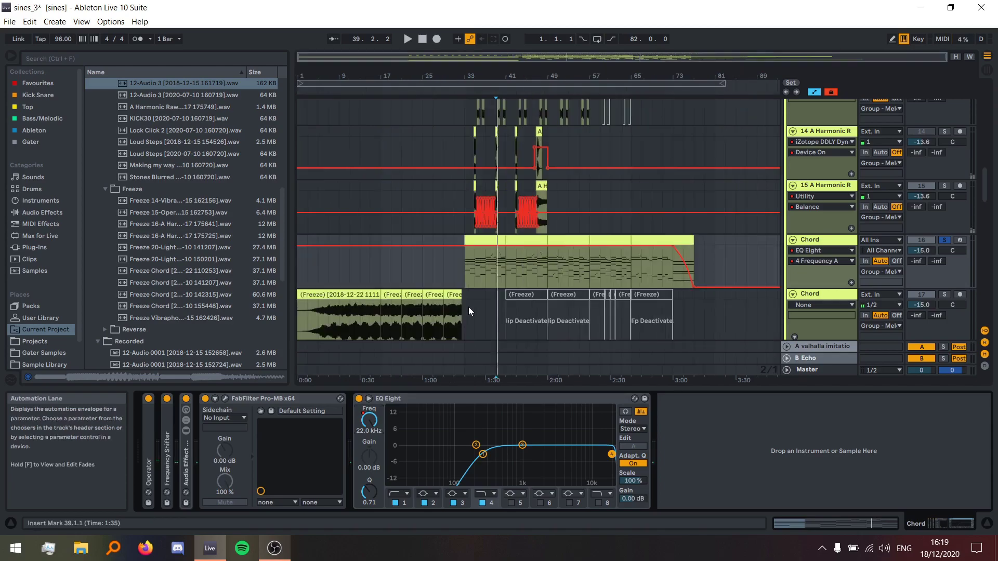
click(675, 273)
key(space)
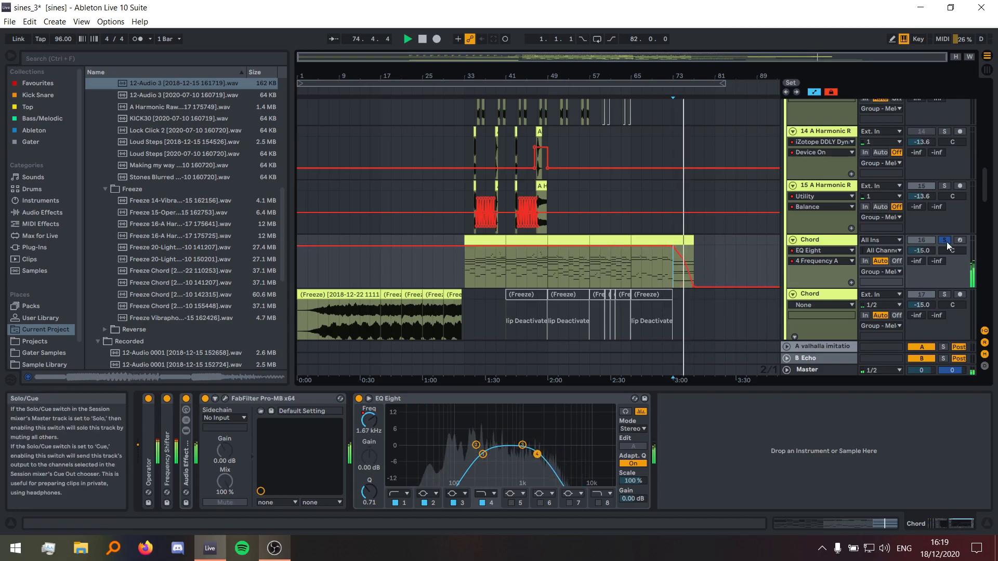
- Hide the automation lanes and play the soloed Group - Melodic from 33.1.1
click(813, 92)
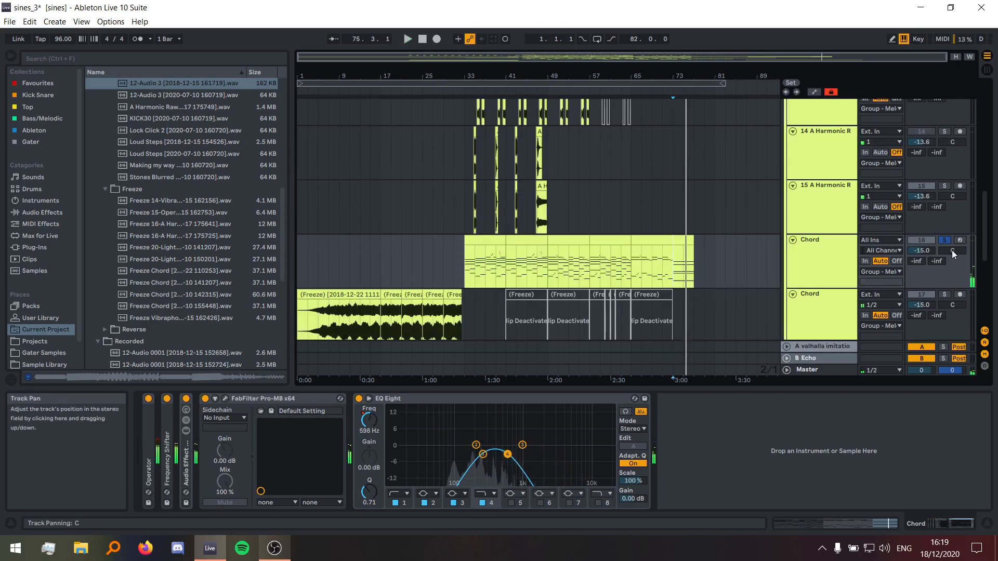
key(space)
click(460, 257)
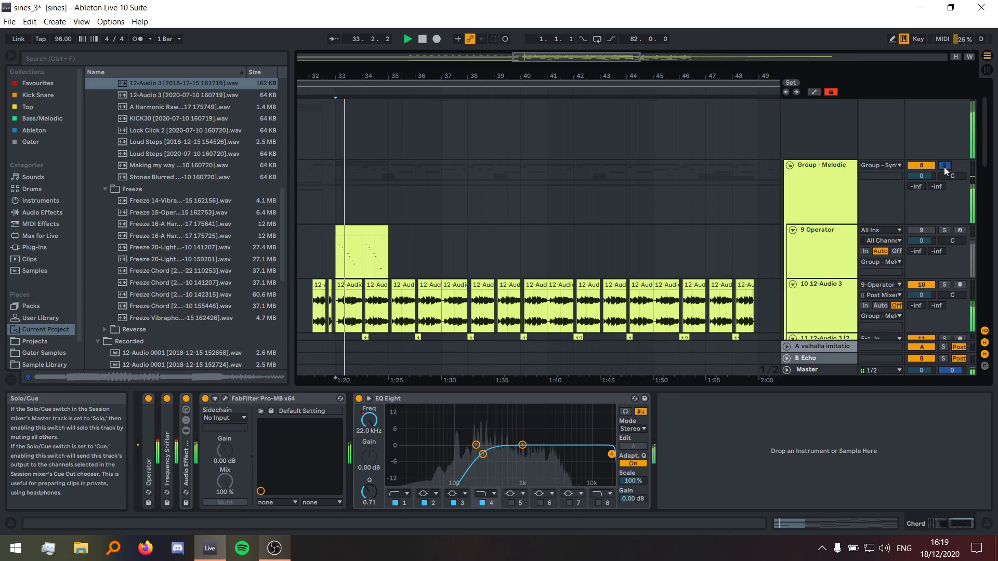
- Fold and reopen Group - Melodic during playback, look over its tracks, then collapse them all and stop
click(788, 167)
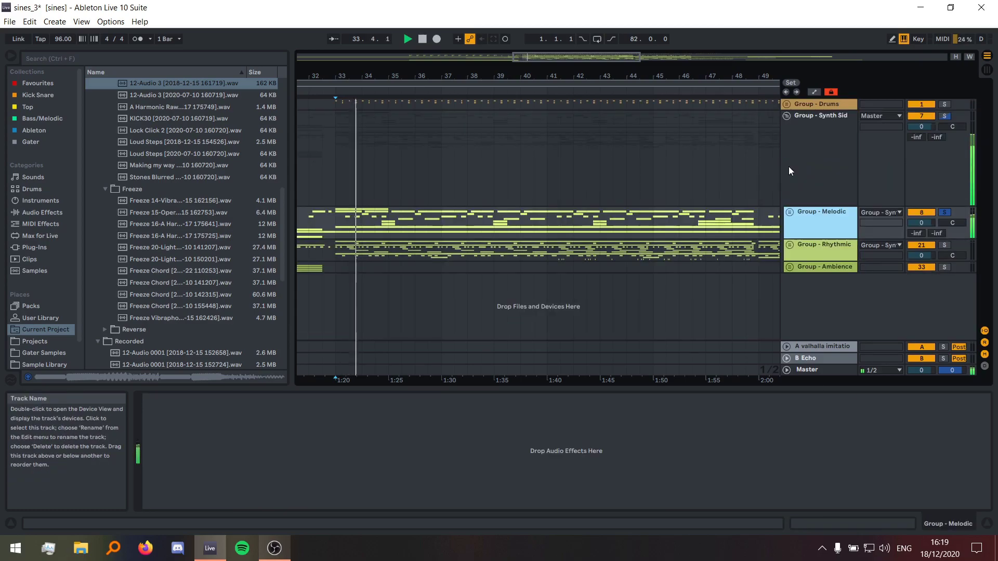
click(788, 212)
scroll(545, 259, down, 3)
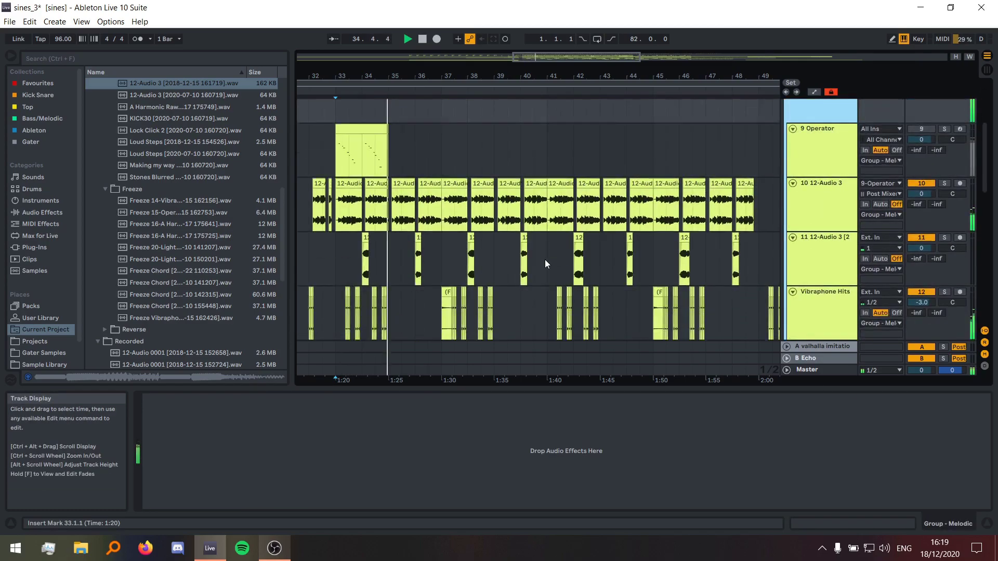
scroll(545, 259, up, 3)
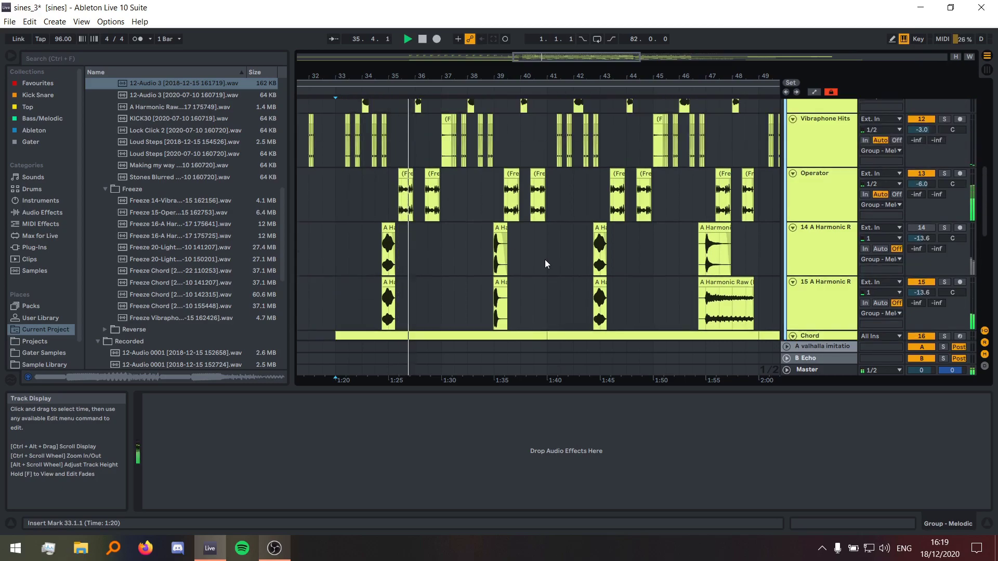
scroll(544, 260, up, 5)
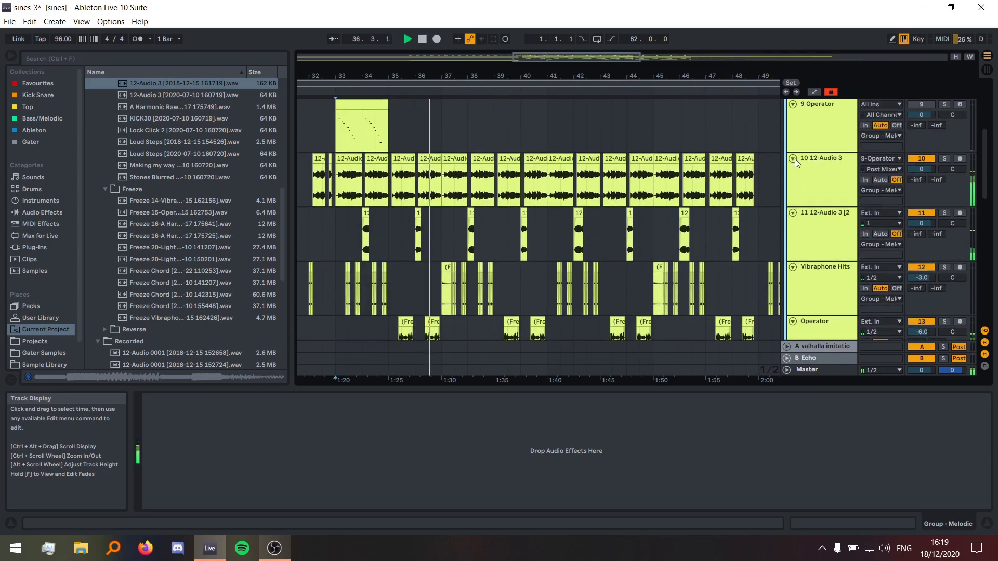
scroll(795, 152, up, 1)
alt+scroll(794, 151, down, 5)
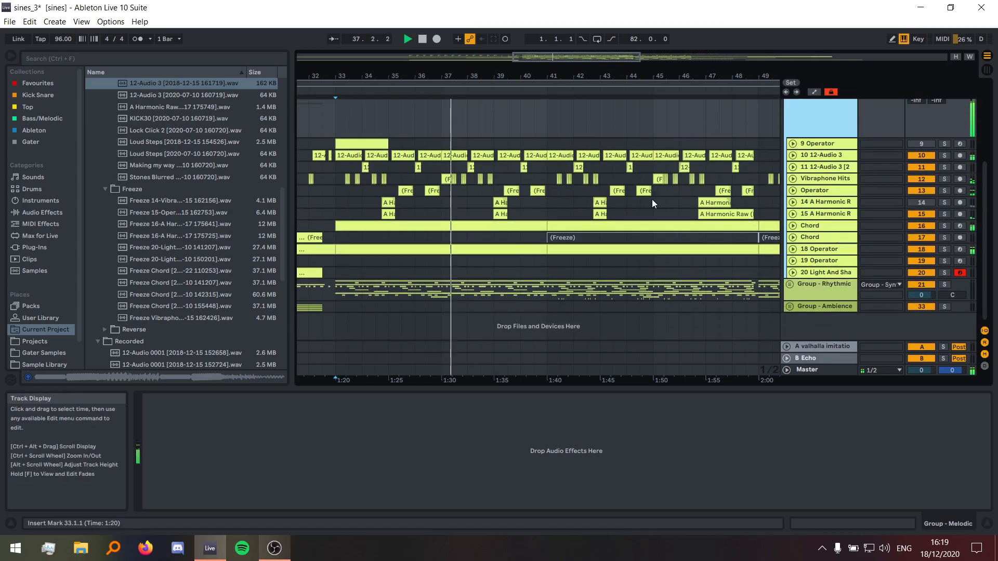
key(space)
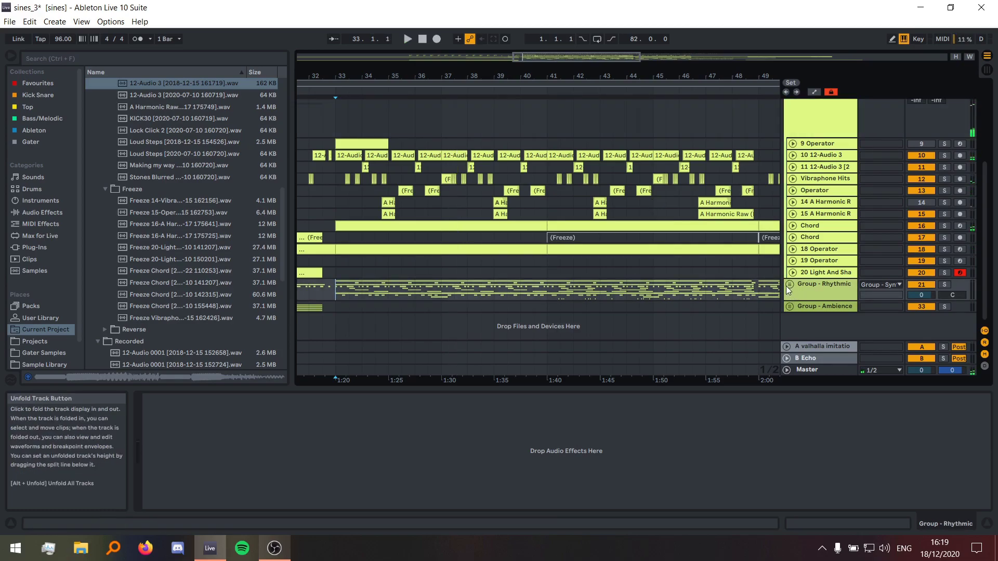
- Unfold Group - Rhythmic and solo it in place of Group - Melodic
click(788, 285)
scroll(556, 251, down, 2)
scroll(556, 250, down, 2)
ctrl+scroll(653, 222, down, 5)
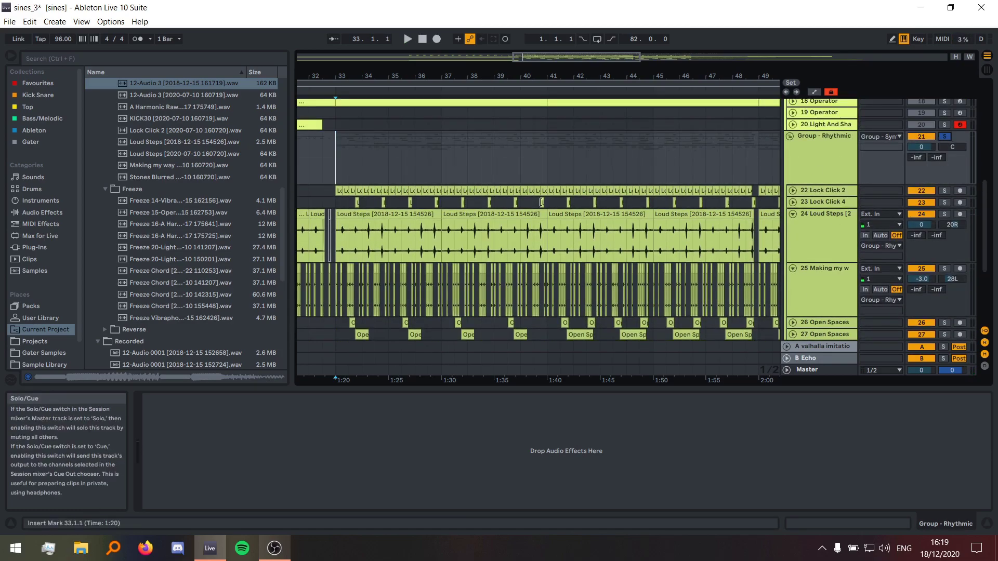
ctrl+scroll(495, 218, up, 5)
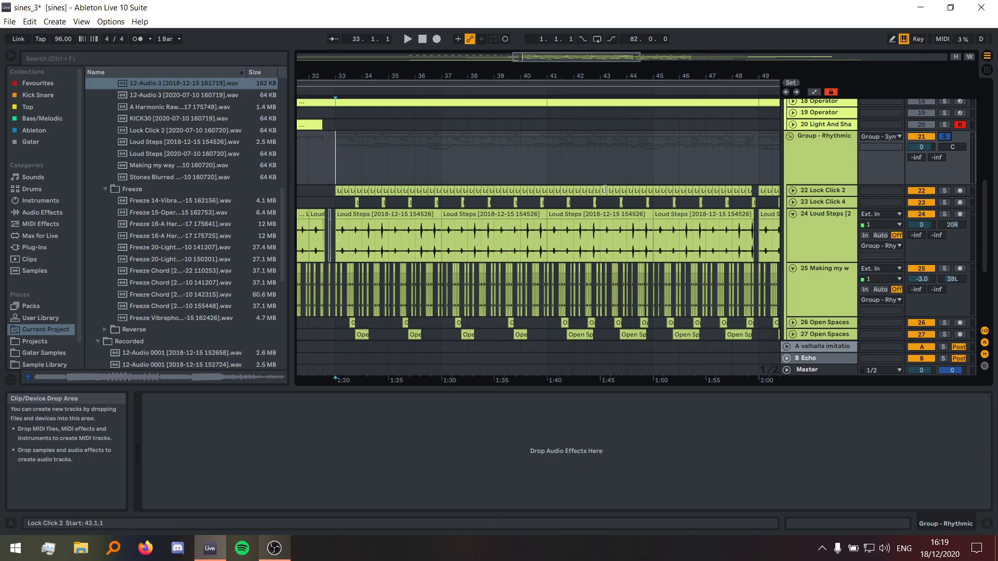
- Step through the rhythmic group's tracks from 22 Lock Click 2 to 29 Stones Blurred, viewing their devices
click(811, 193)
key(Down)
key(Down)
key(Down)
key(Down)
key(Down)
key(Down)
key(Down)
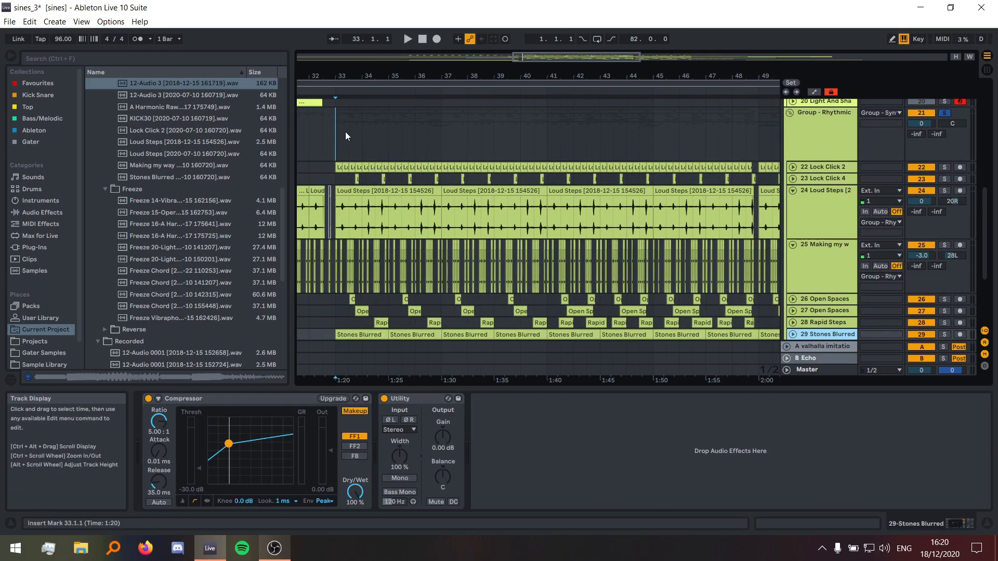
- Play the soloed Group - Rhythmic from 33.1.1 and expand all of its tracks, then stop playback
click(334, 137)
key(space)
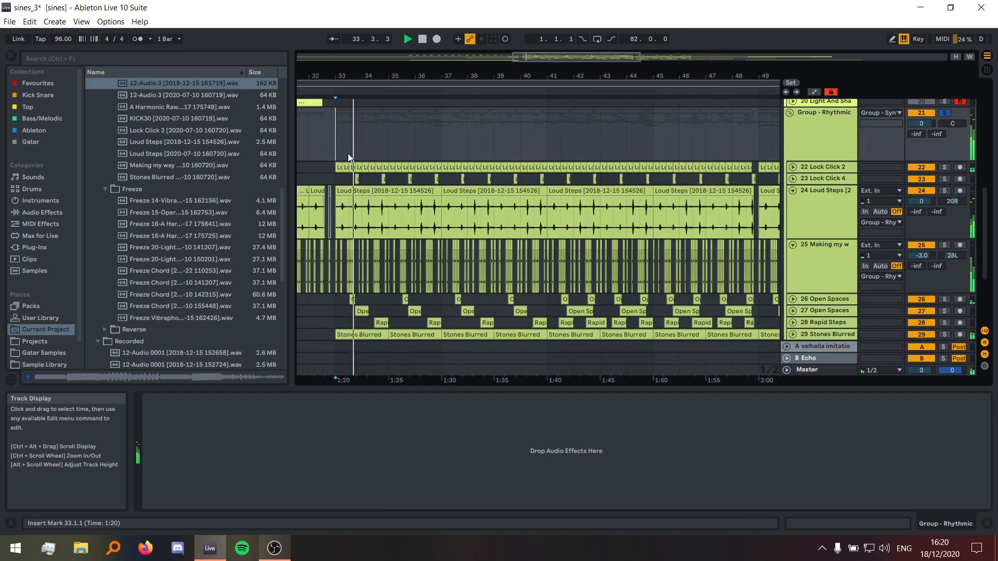
alt+click(792, 166)
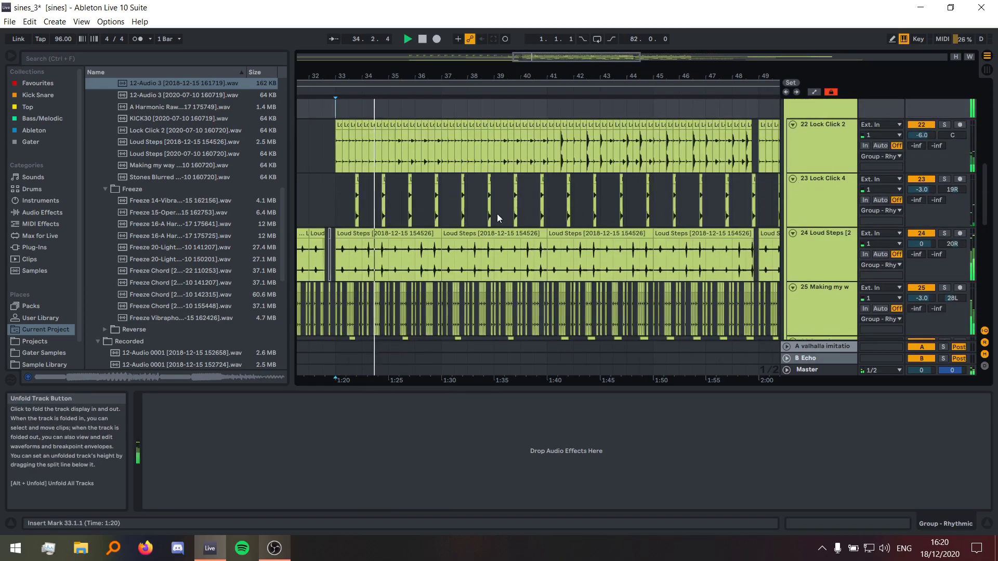
scroll(438, 220, up, 3)
ctrl+scroll(450, 222, down, 5)
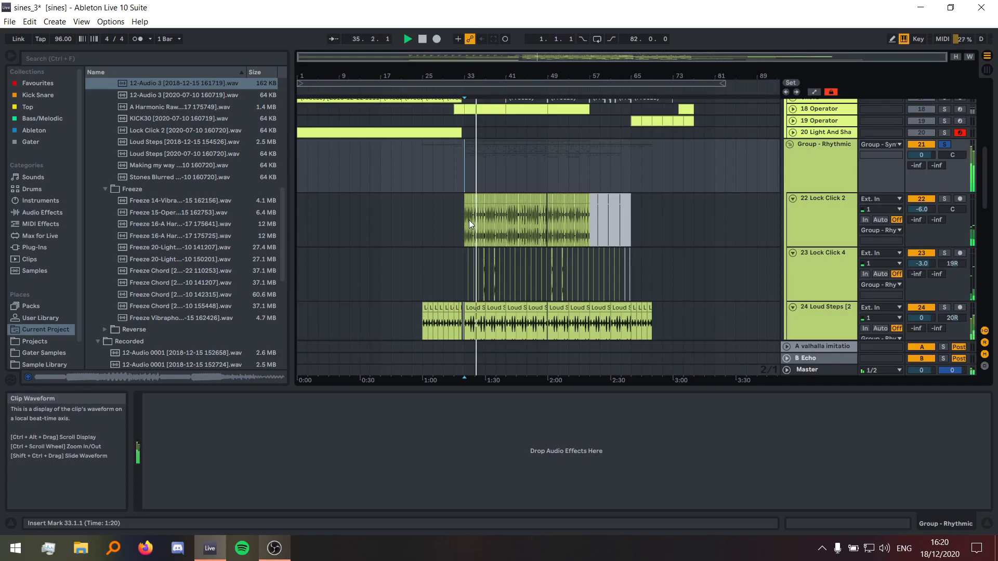
ctrl+scroll(449, 182, up, 3)
key(space)
- Solo the 22 Lock Click 2 track and show the source sample of its clip at 33.1.1 in the browser
ctrl+scroll(447, 213, up, 3)
click(920, 217)
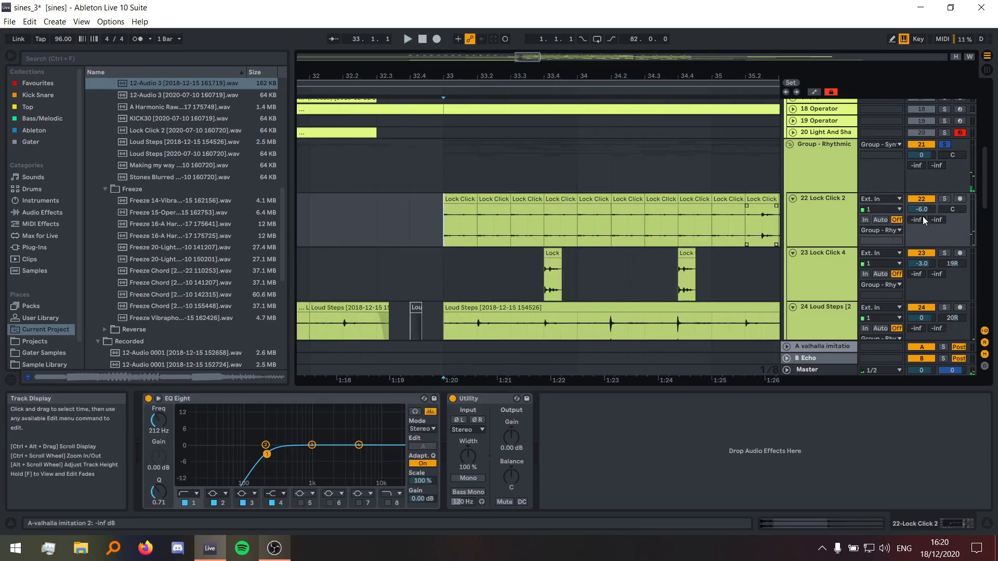
right_click(471, 206)
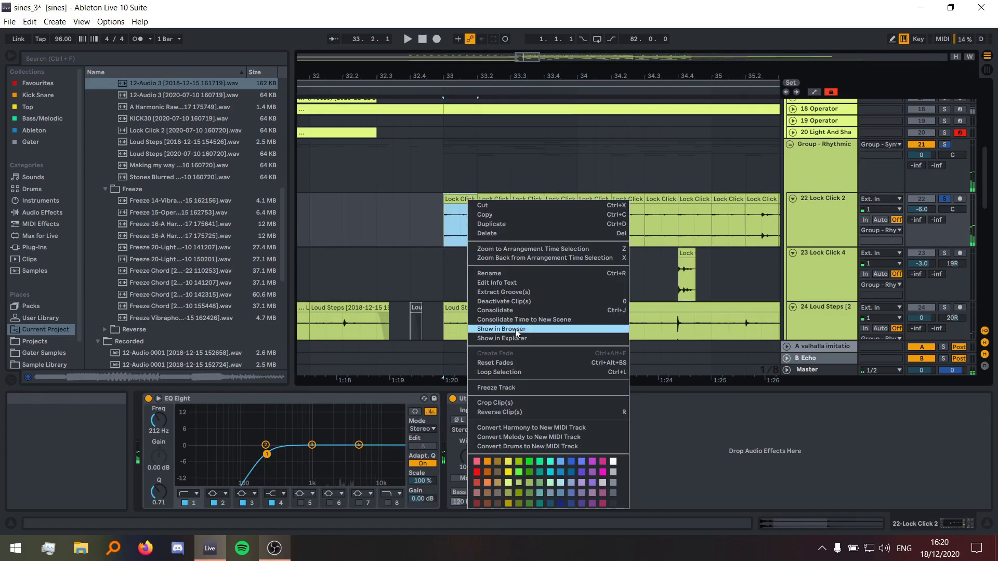
click(516, 329)
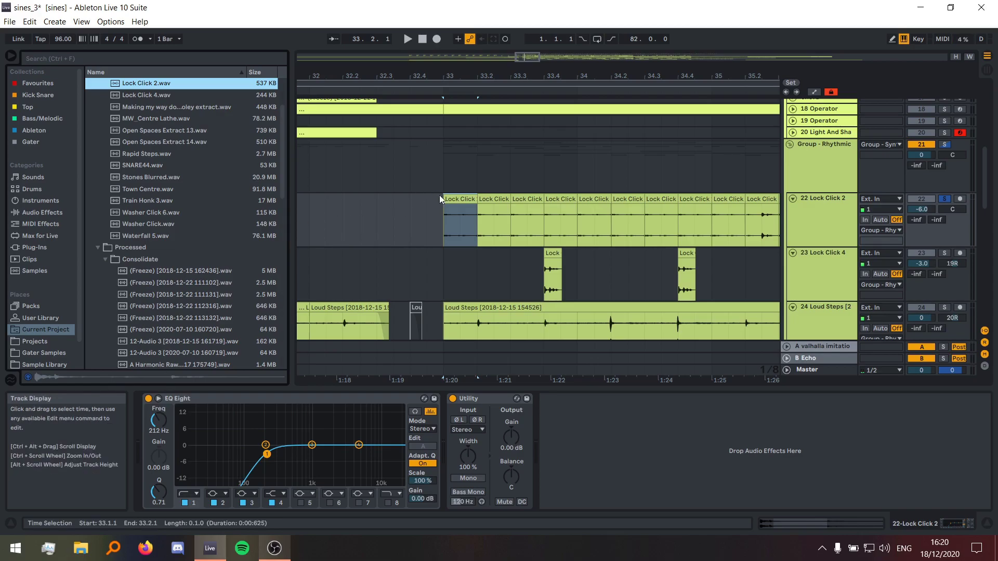
- Play the soloed Lock Click 2 track from 33.1.1, then place the insert marker at 35.2.1 and stop
click(441, 213)
key(space)
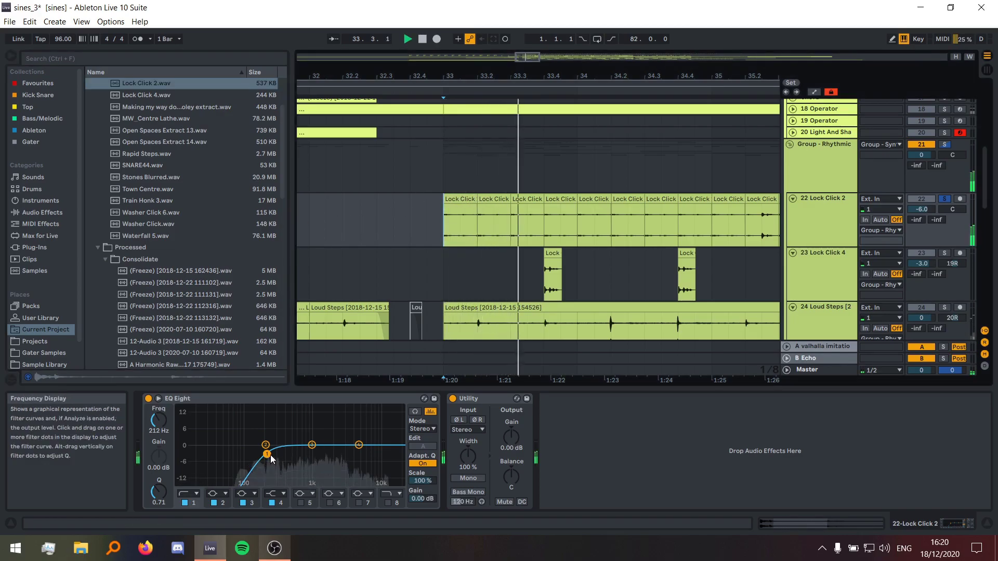
drag(444, 213, 491, 208)
click(749, 217)
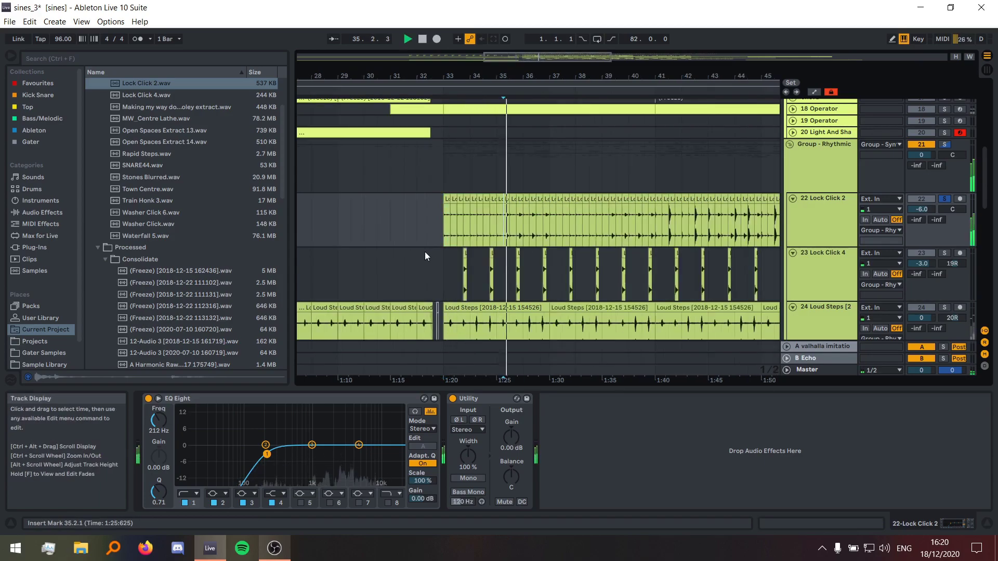
key(space)
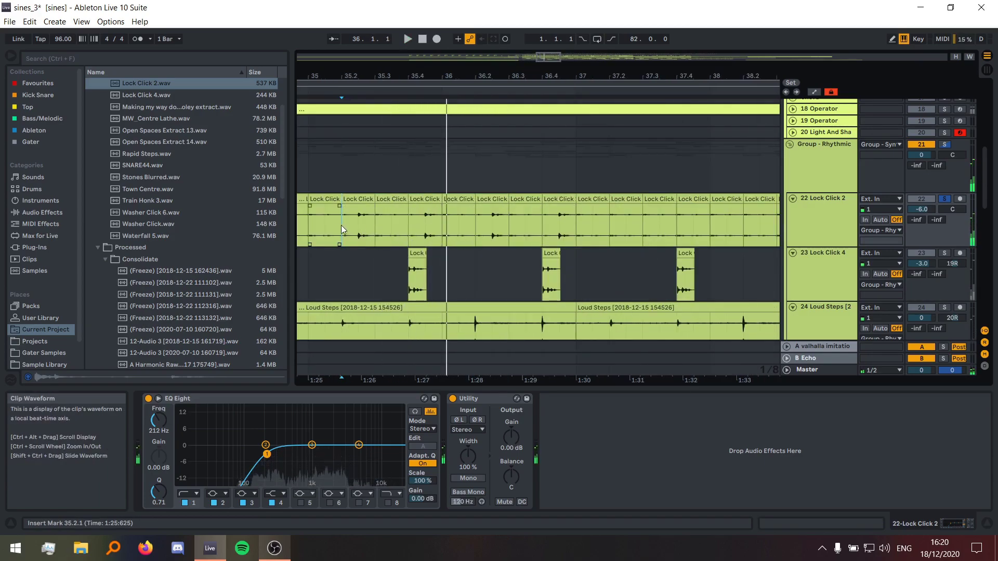
- Select the Lock Click 2 beat at 35.2.1, then play the track from its clip at 41.1.1
drag(341, 225, 375, 220)
scroll(535, 236, down, 5)
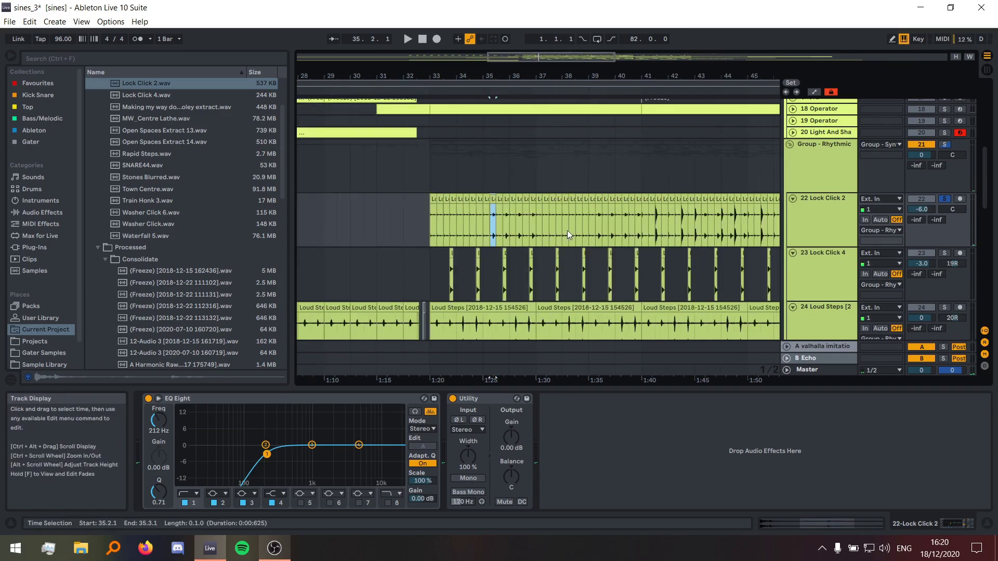
key(Left)
key(space)
scroll(645, 213, up, 5)
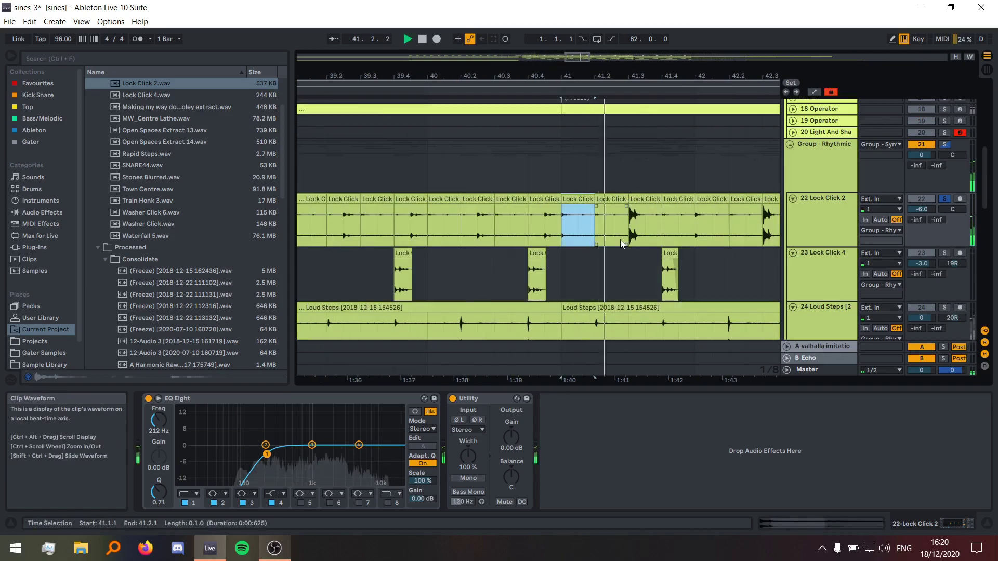
scroll(692, 236, down, 5)
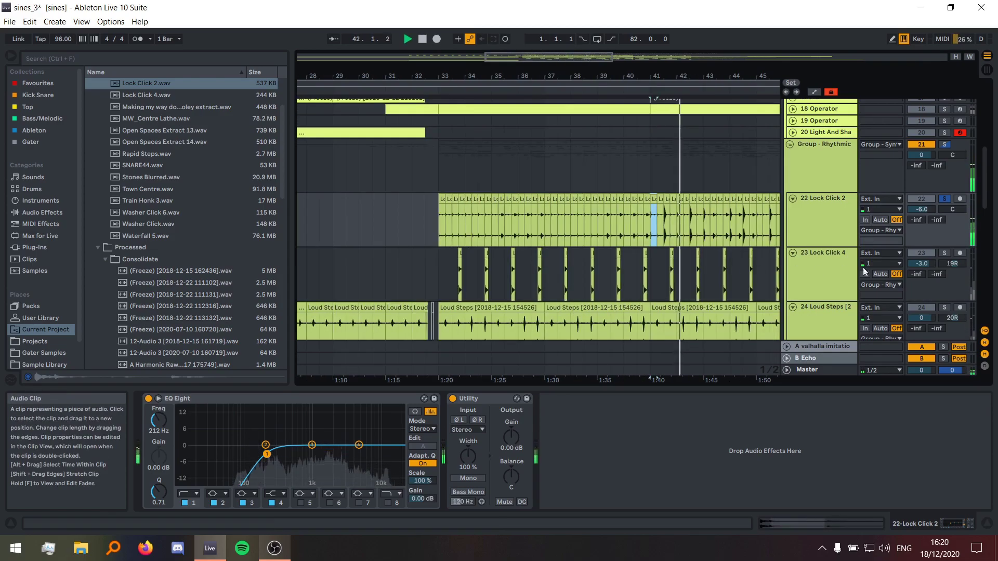
- Solo 23 Lock Click 4, play it from its first clip at 33.4.1, and bring up its devices
click(944, 252)
key(space)
scroll(485, 275, up, 5)
click(378, 287)
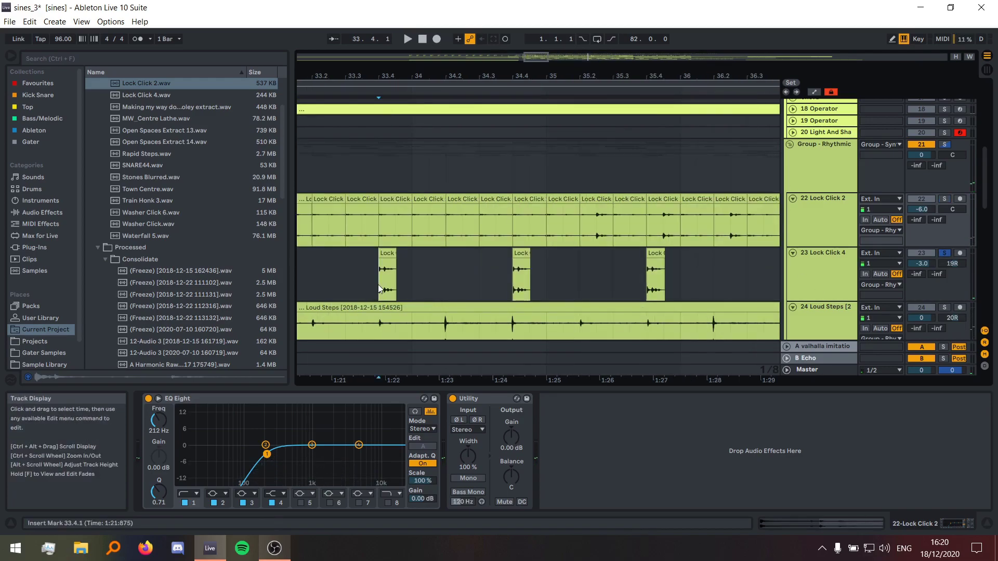
key(space)
click(516, 283)
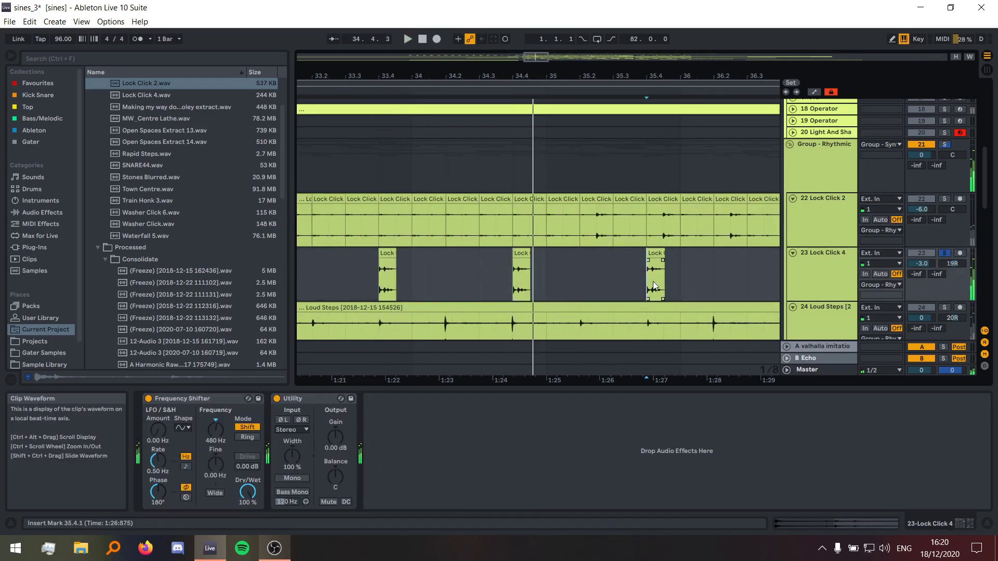
scroll(514, 301, down, 5)
key(space)
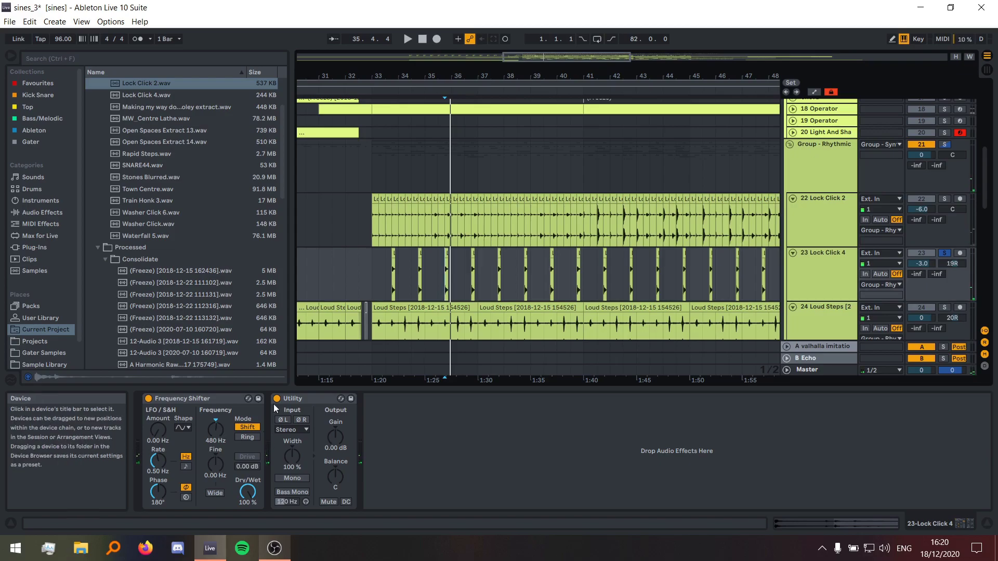
- Highlight the Lock Click 2 clips leading up to the first Lock Click 4 hit at 33.4.1
scroll(410, 220, down, 2)
scroll(410, 219, up, 5)
click(416, 184)
click(413, 178)
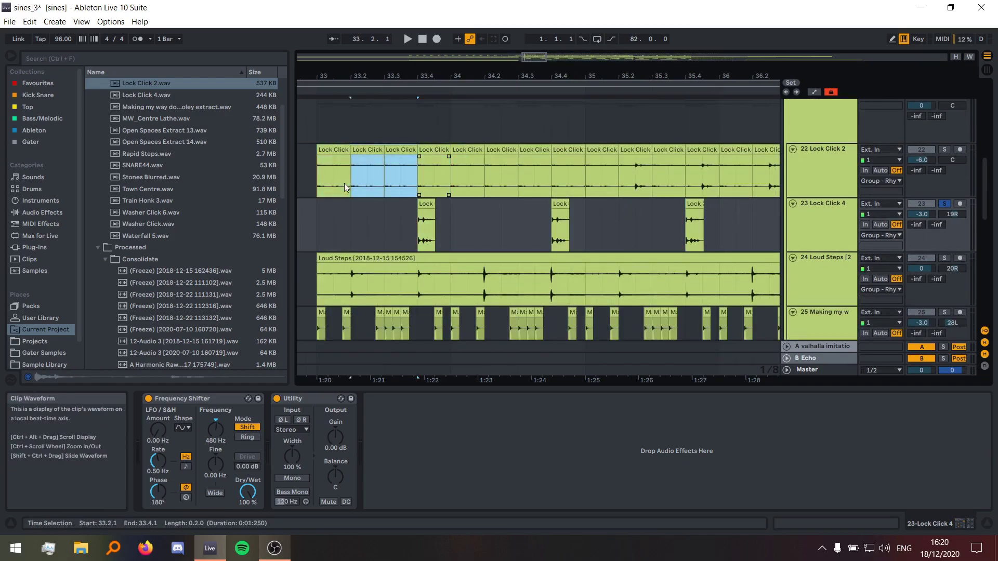
drag(320, 185, 417, 237)
click(417, 236)
- Solo the 24 Loud Steps track and play it from 33.1.1
scroll(676, 223, down, 1)
click(953, 221)
click(945, 208)
key(space)
scroll(519, 233, down, 2)
scroll(520, 233, up, 2)
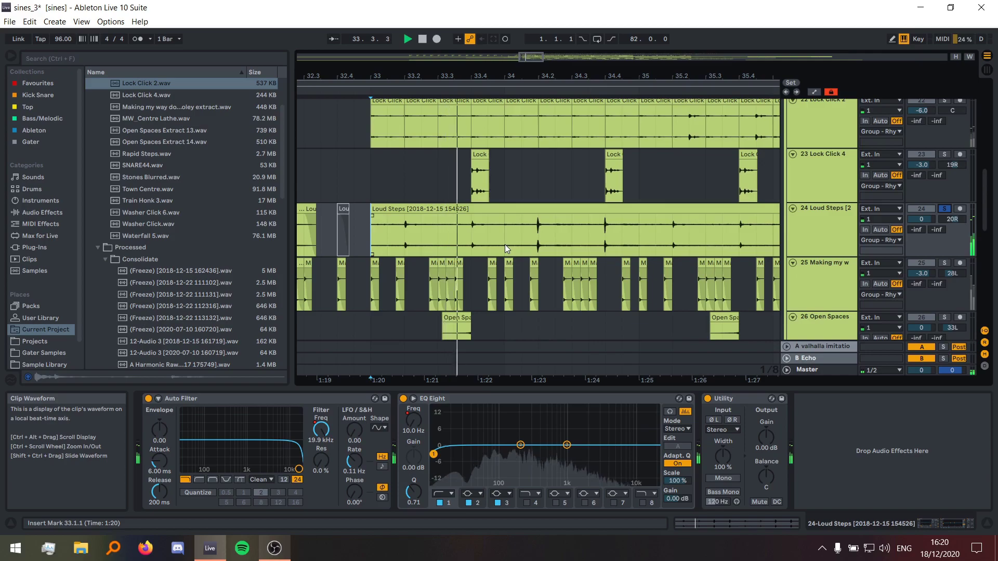
- Solo the 25 Making my way track and play it from 33.1.1
click(945, 262)
key(space)
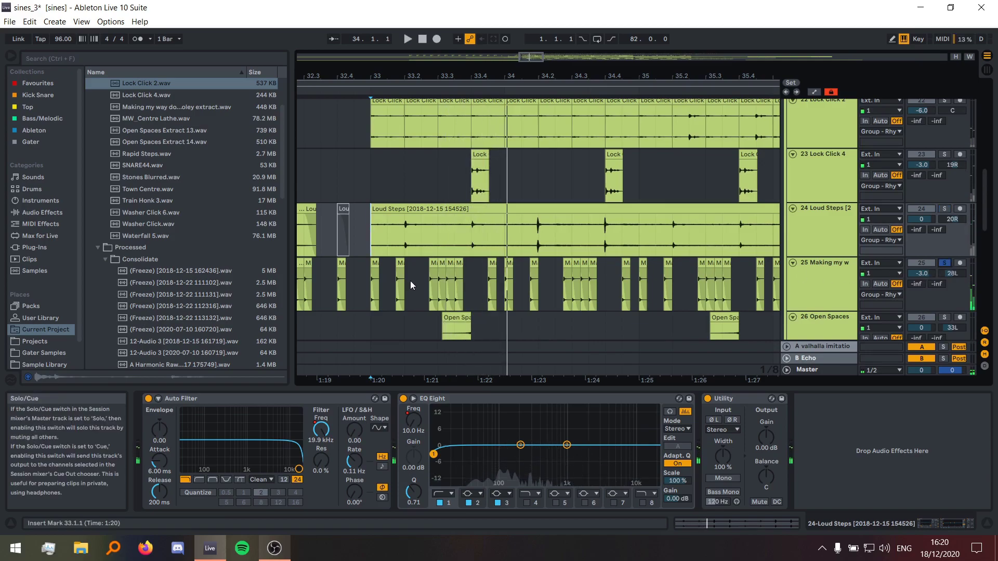
click(369, 300)
key(space)
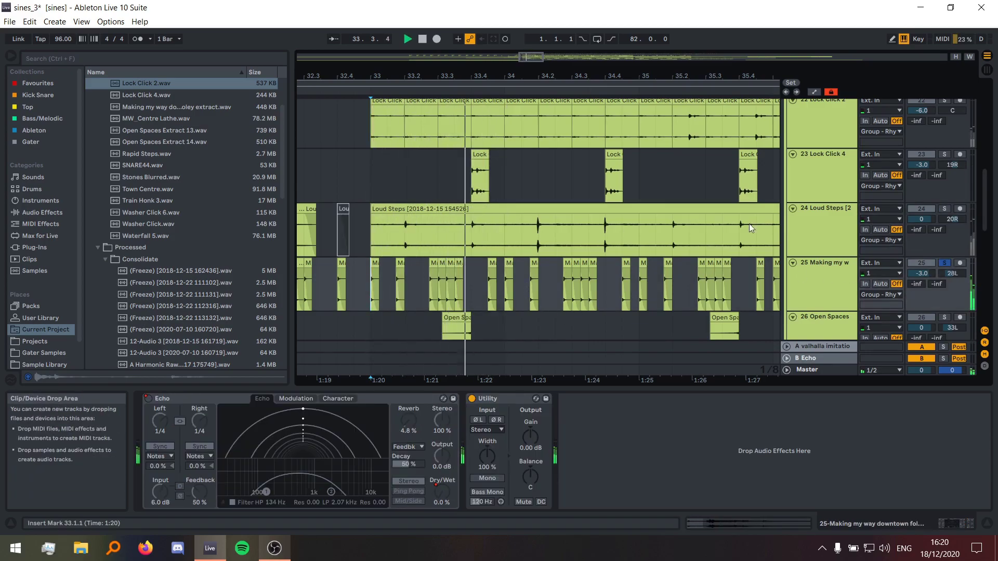
scroll(444, 245, up, 5)
scroll(436, 244, down, 2)
- Solo the 26 Open Spaces track and play it from 35.3.1
click(435, 243)
key(space)
click(944, 218)
key(space)
scroll(385, 241, down, 5)
scroll(379, 242, down, 5)
scroll(376, 244, up, 5)
click(656, 242)
key(space)
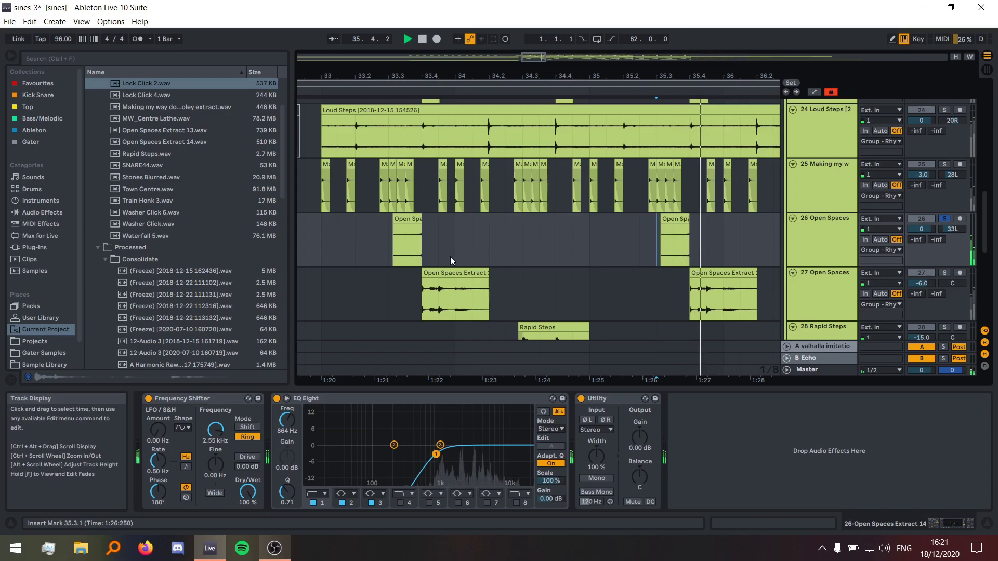
- Play 26 Open Spaces from its clip at 41.3.1, briefly unsoloing the track to hear the other rhythmic tracks
scroll(643, 244, down, 5)
click(644, 244)
key(space)
key(space)
scroll(631, 247, up, 5)
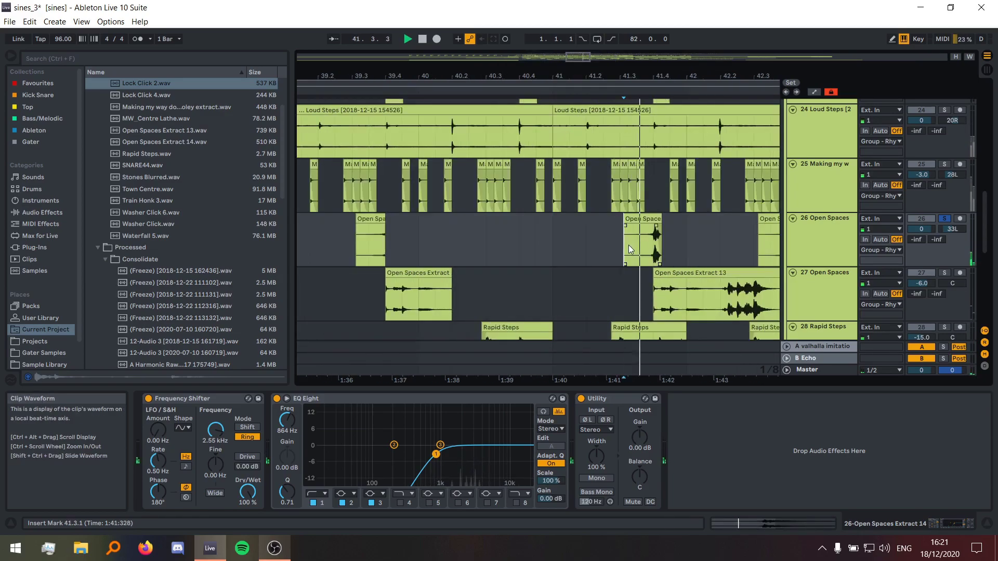
scroll(538, 251, down, 5)
scroll(570, 252, up, 5)
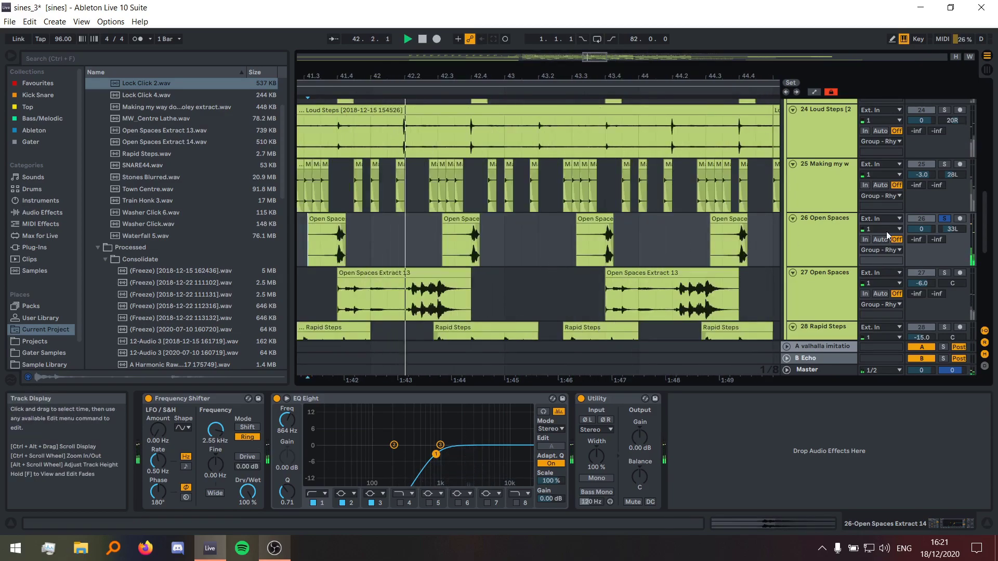
click(944, 218)
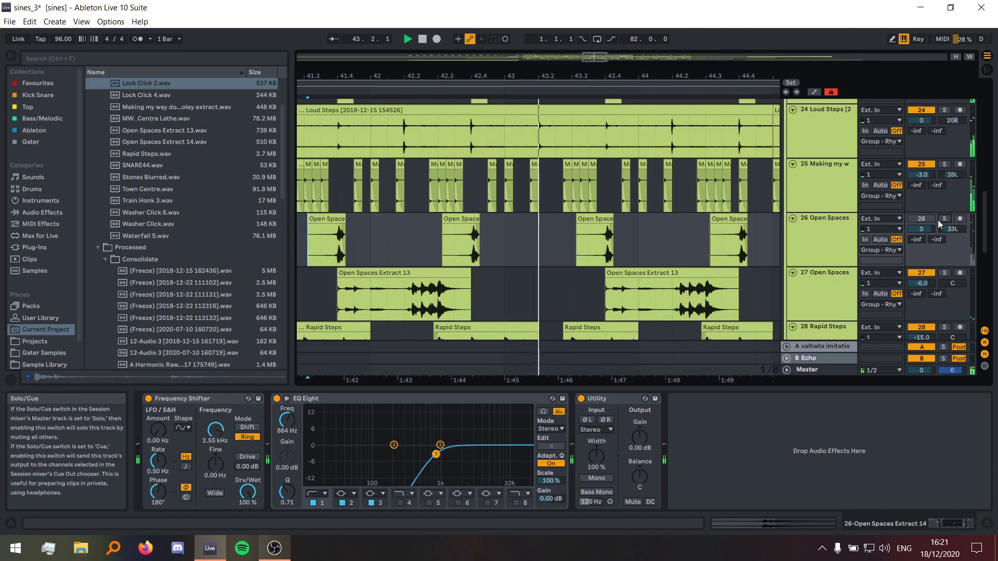
click(944, 221)
- Stop playback and replay the soloed 26 Open Spaces track from its first clip at 33.3.1
scroll(642, 239, down, 5)
key(space)
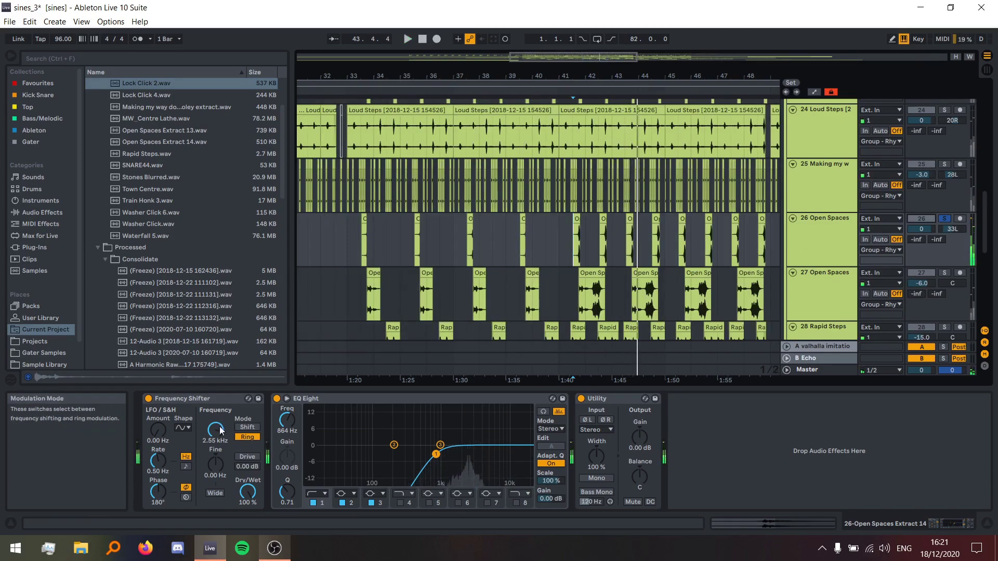
scroll(314, 289, up, 5)
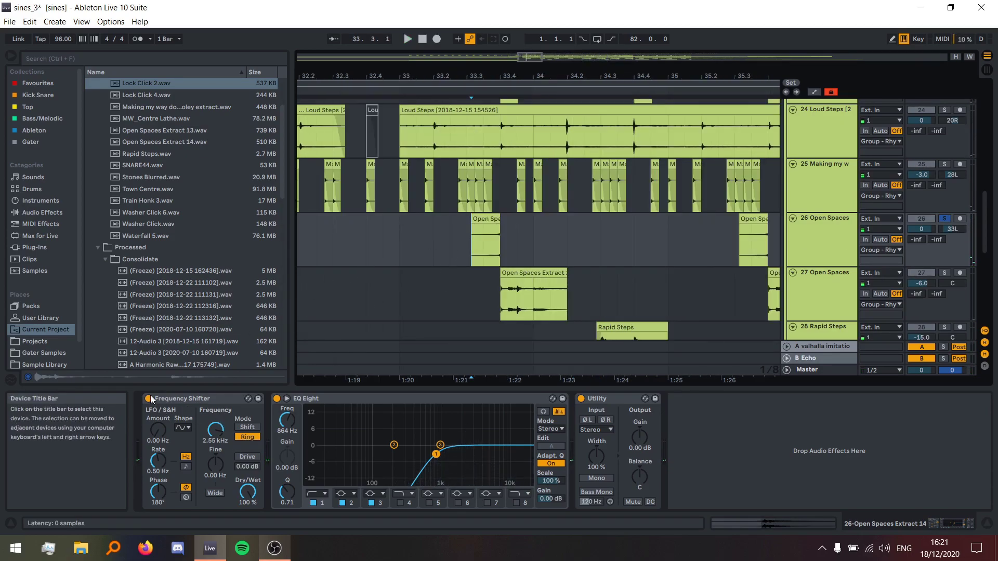
key(space)
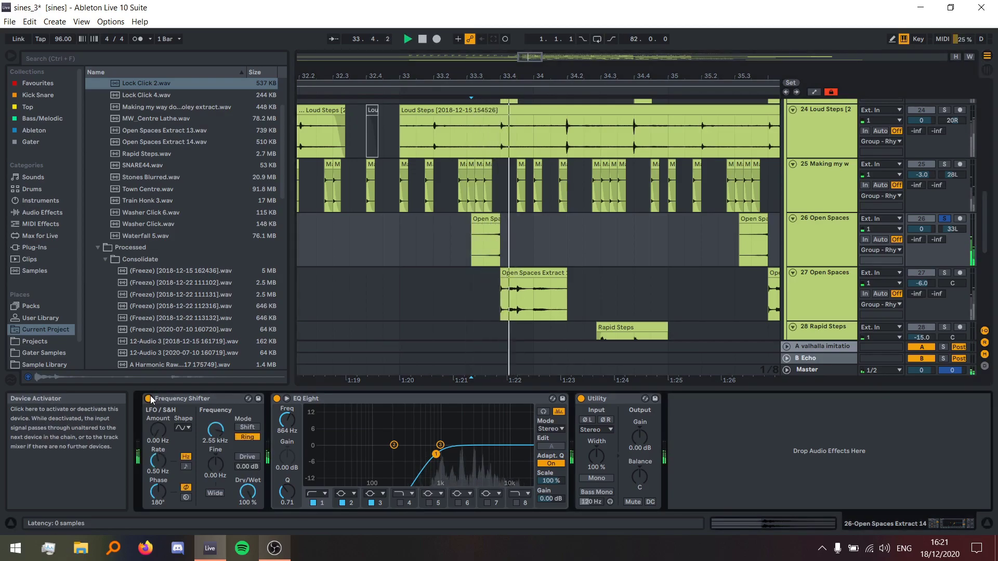
- Stop playback, select the time range around the 26 Open Spaces clip and set the insert marker at 33.3.1
key(space)
click(466, 243)
scroll(466, 244, up, 4)
drag(475, 242, 730, 228)
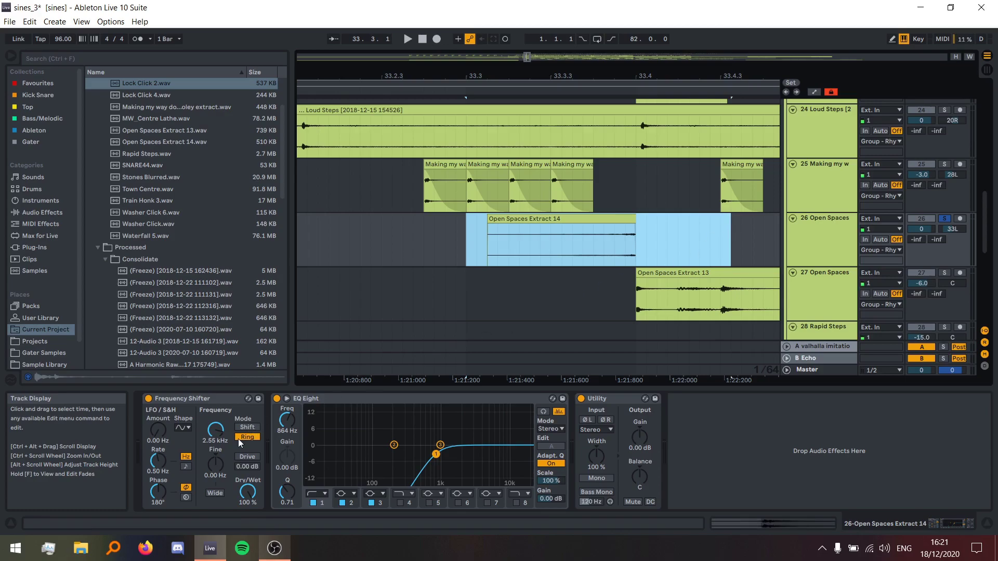
click(467, 257)
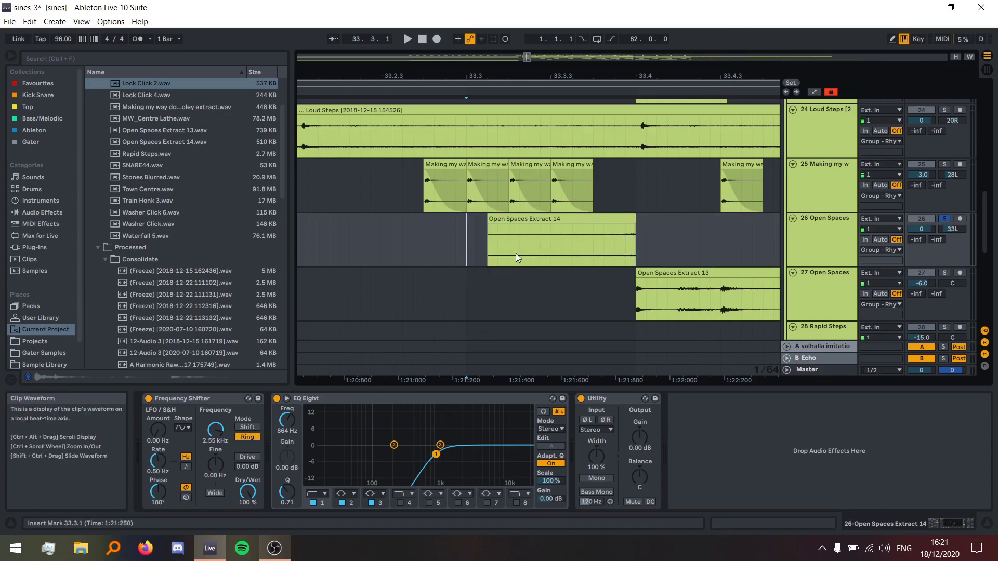
- Solo the 27 Open Spaces track and play it from its first clip at 33.4.1
scroll(486, 247, down, 4)
scroll(487, 247, down, 1)
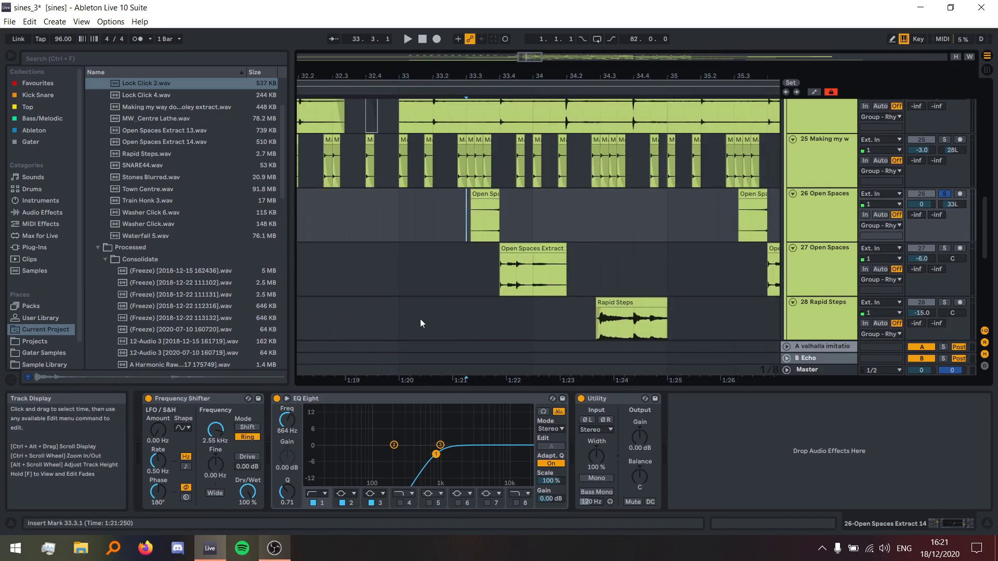
click(505, 275)
key(space)
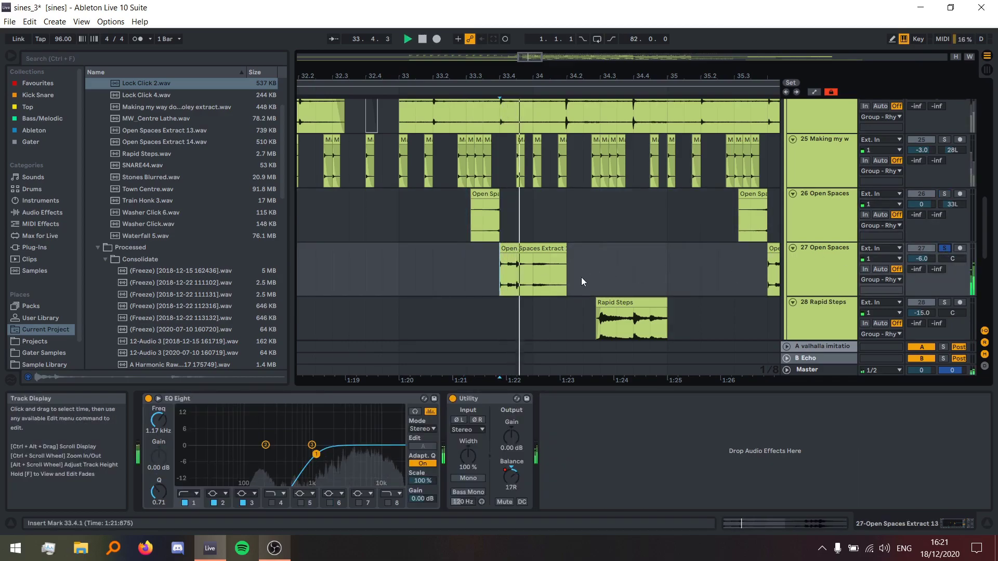
- Examine the Open Spaces Extract 13 clip's warped sample in detail and replay the soloed track from 35.4.1
double_click(539, 276)
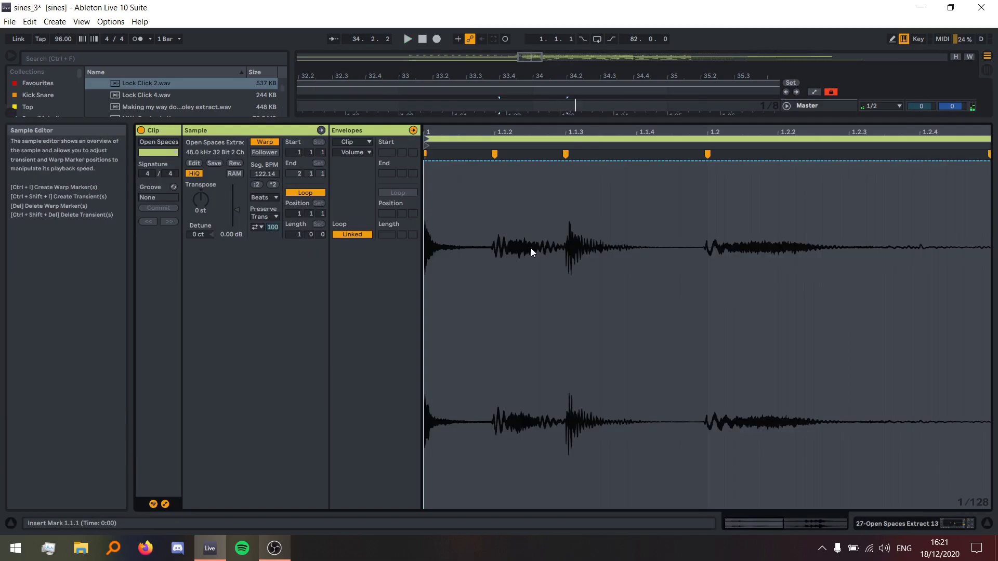
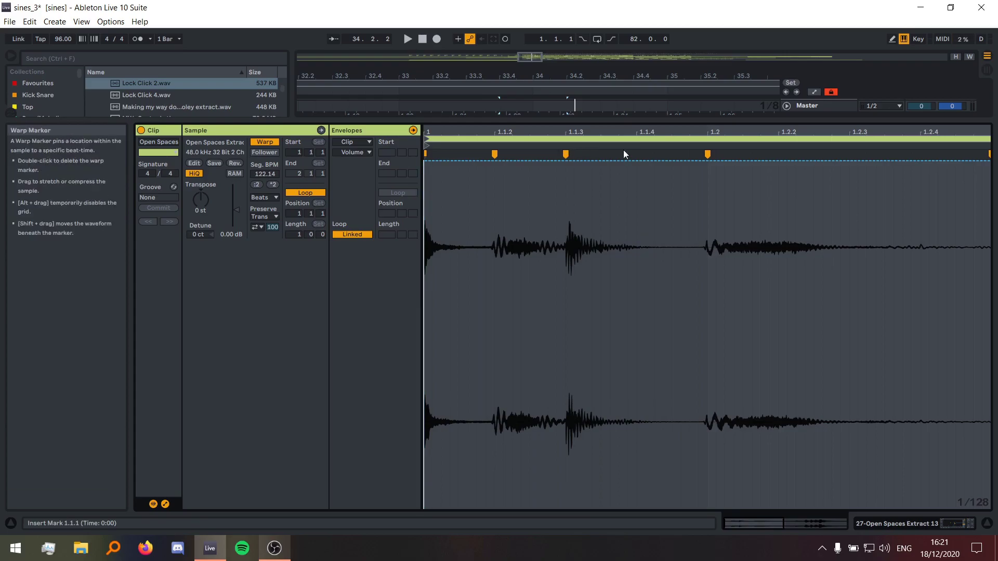
key(space)
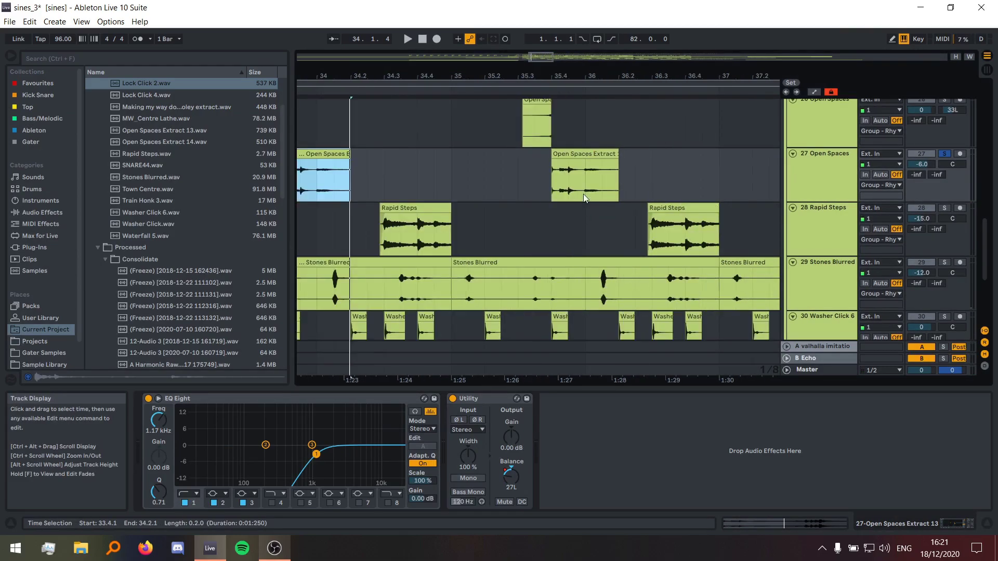
click(557, 176)
key(space)
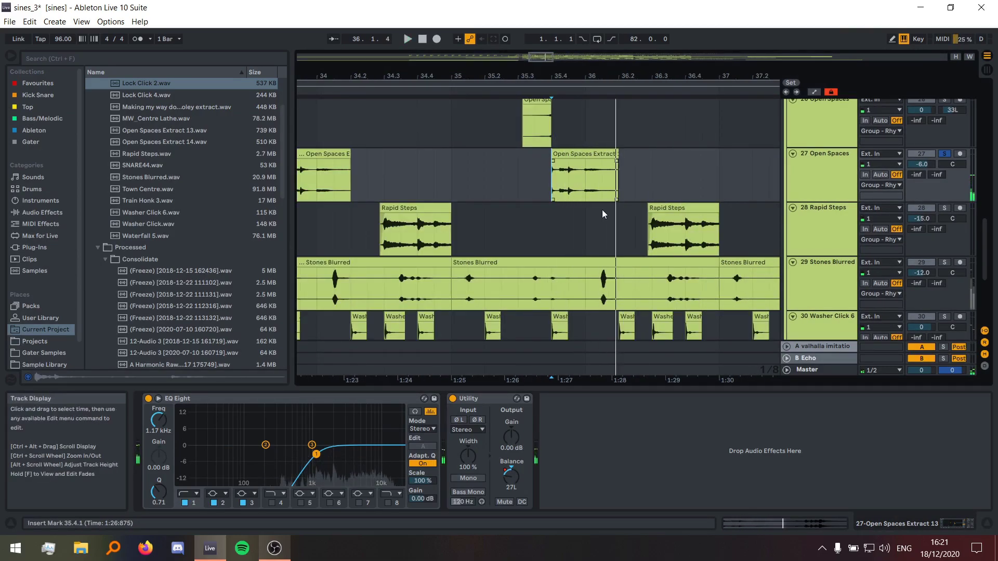
- Show the Rapid Steps clip's source file in the browser and play the soloed 28 Rapid Steps track from just before the clip
right_click(579, 212)
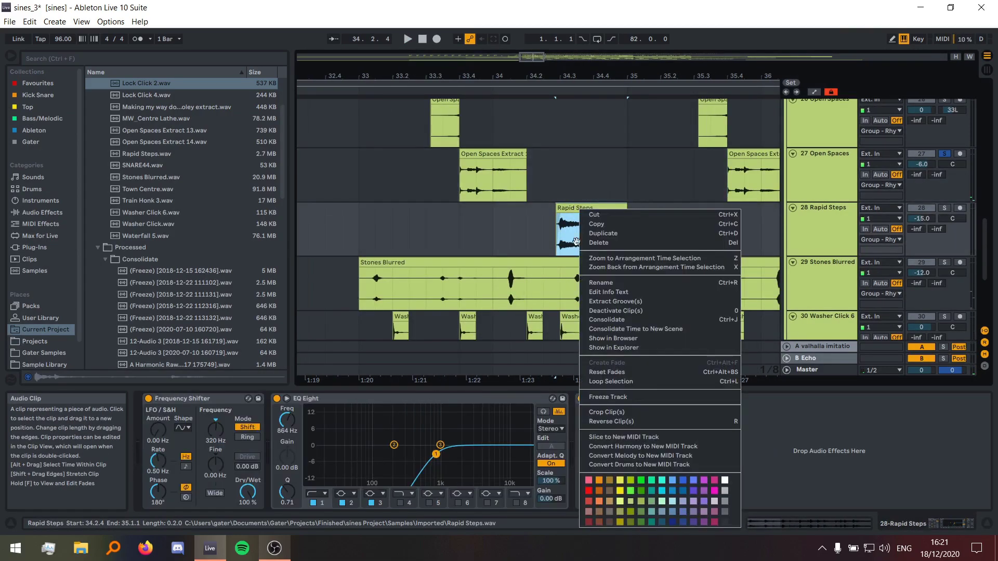
click(609, 338)
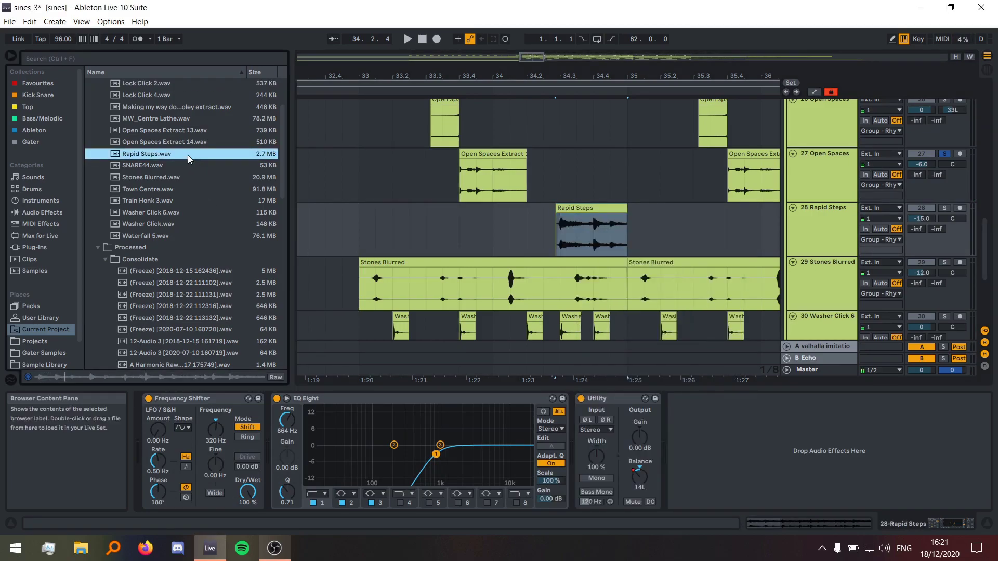
click(544, 226)
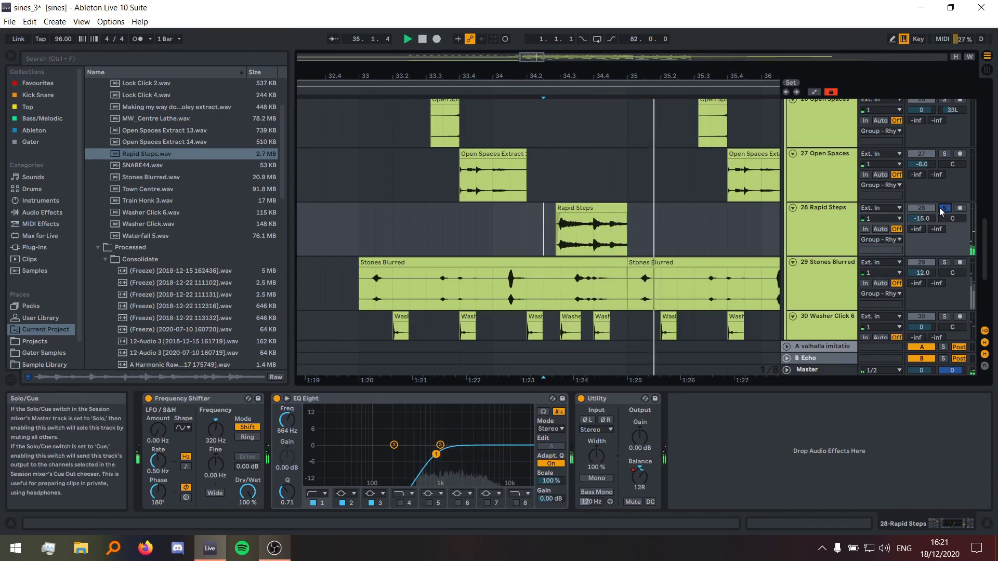
key(space)
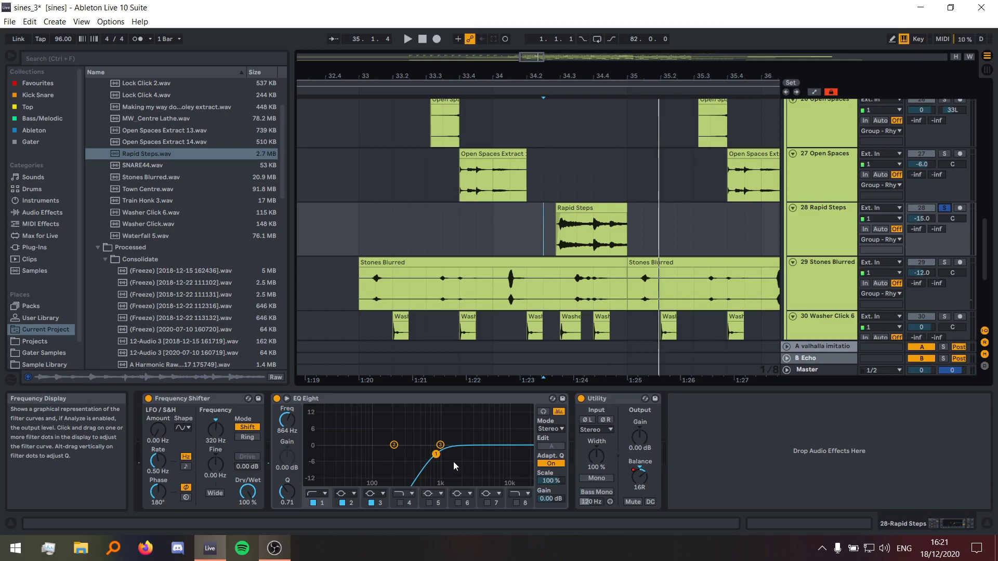
- Play the soloed 28 Rapid Steps track from its clip at 41.2.4
scroll(579, 247, down, 3)
scroll(573, 239, up, 3)
click(574, 241)
key(space)
scroll(572, 239, down, 3)
key(space)
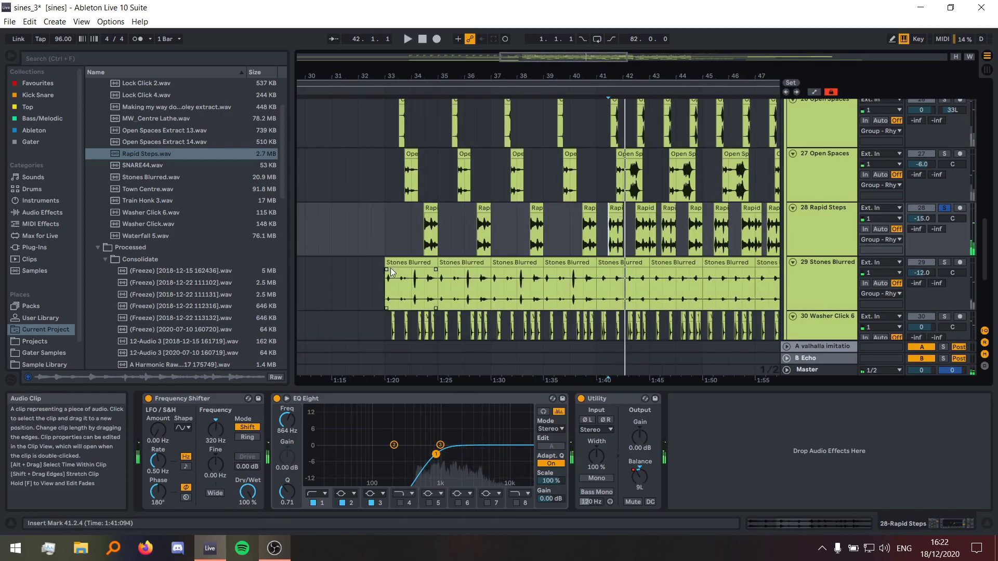
- Solo the 29 Stones Blurred track and play it from 33.1.1, examining the first hit at 33.1.2 up close
click(380, 282)
key(z)
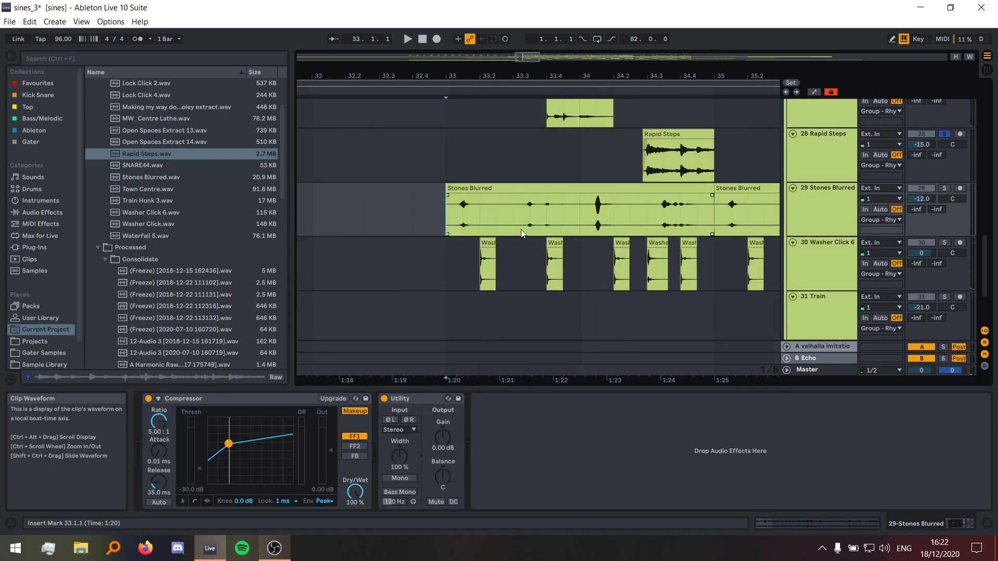
click(944, 189)
key(space)
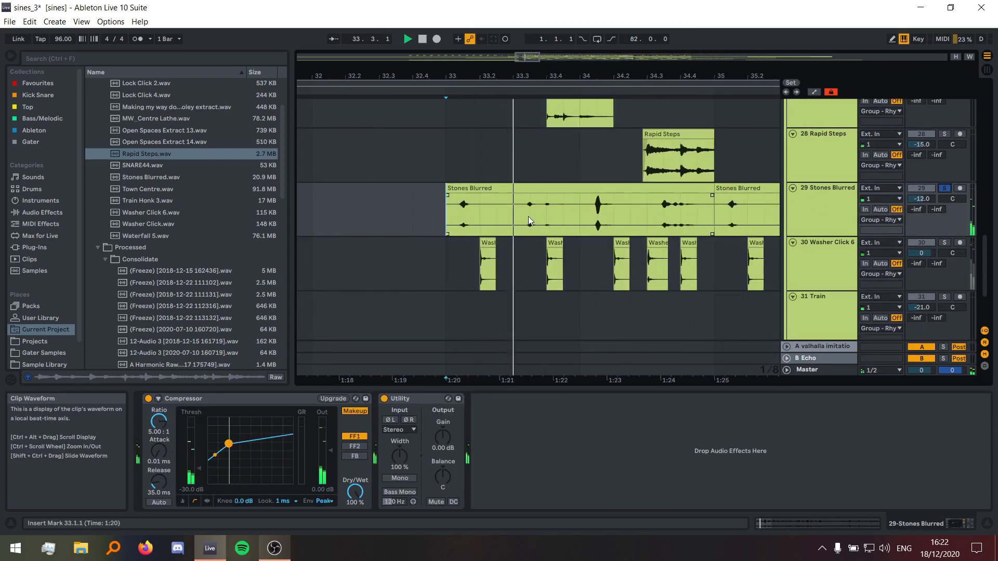
key(space)
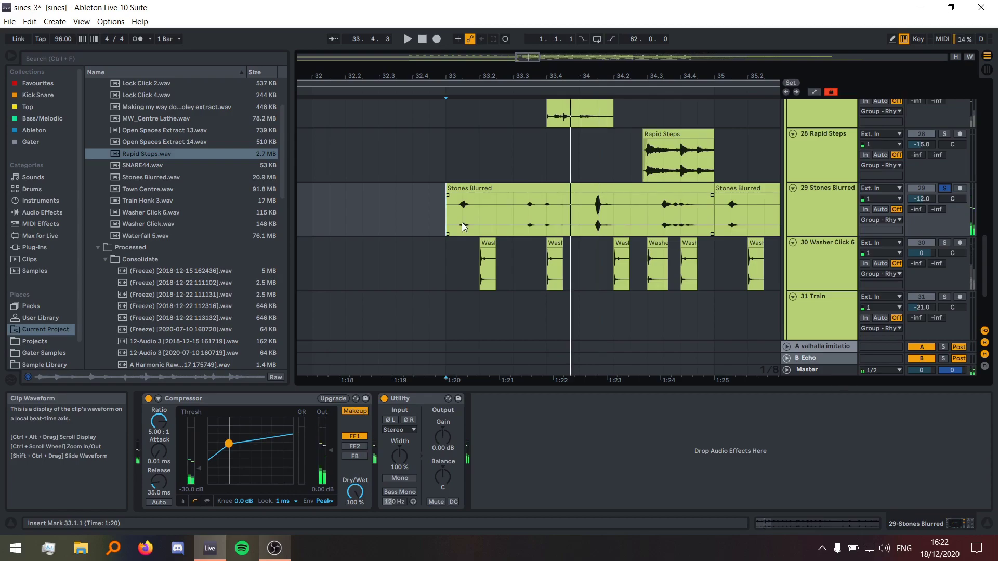
scroll(460, 220, up, 5)
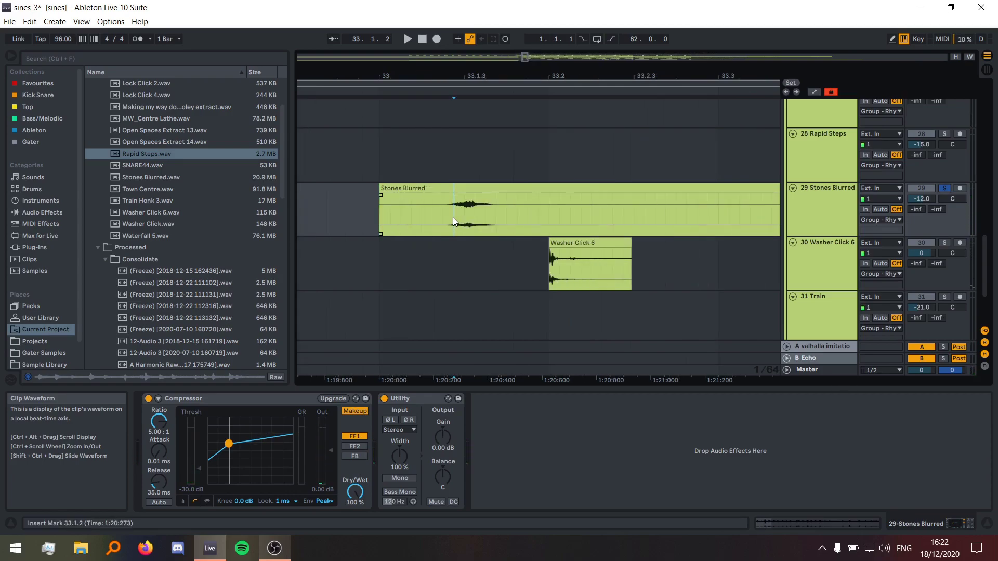
scroll(507, 205, down, 5)
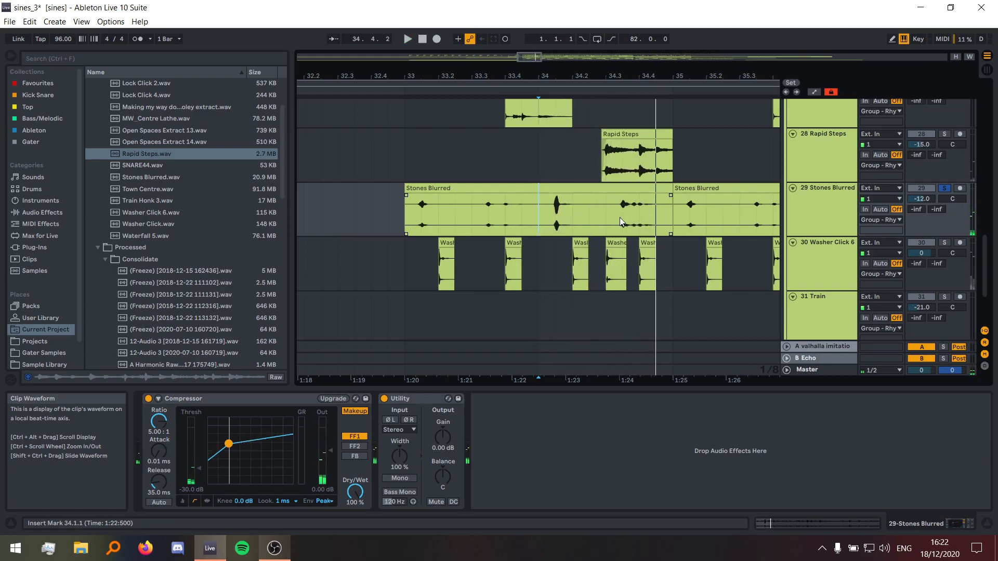
- Add the IL Edison plug-in to the 29 Stones Blurred track and close its window
right_click(725, 468)
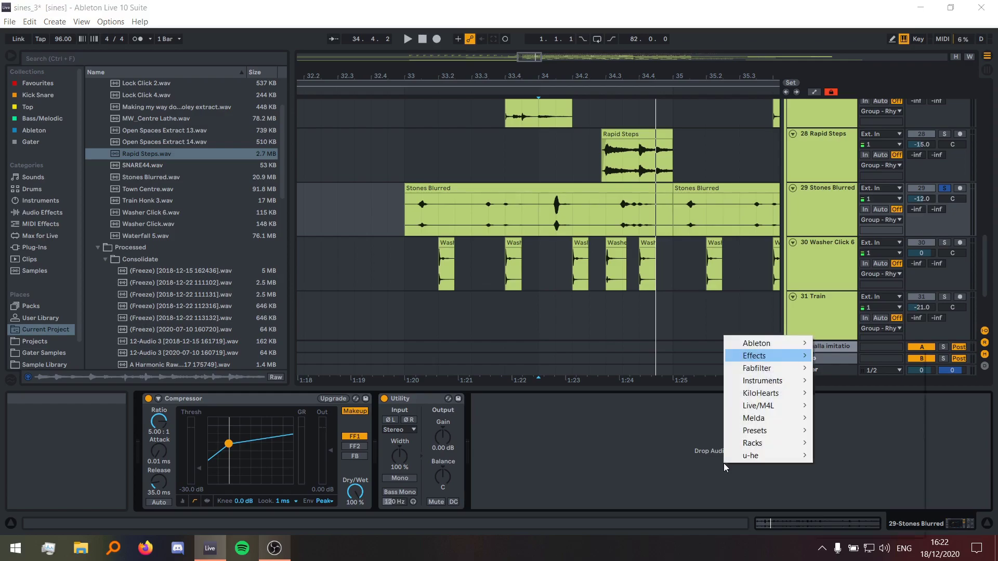
click(738, 453)
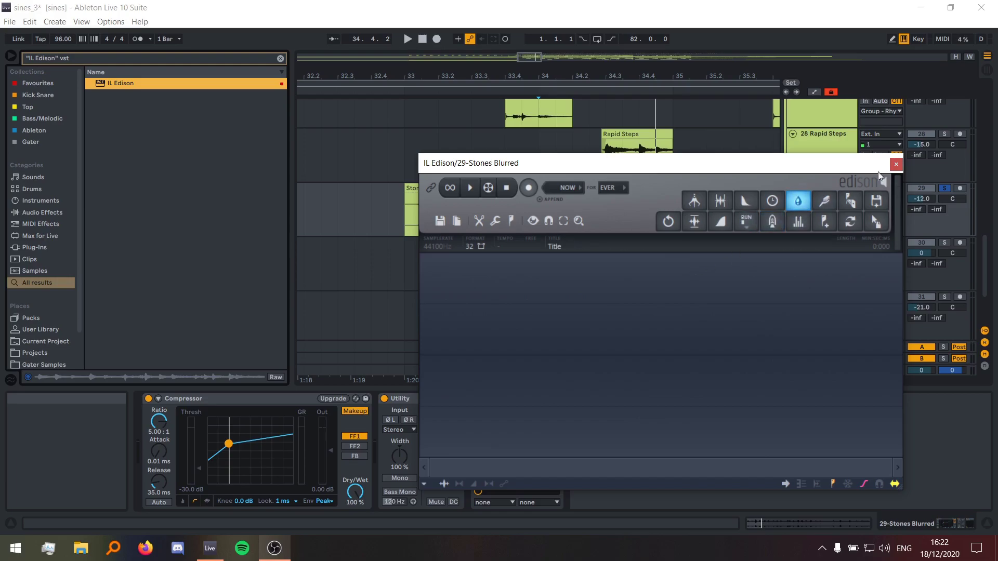
click(896, 164)
- Play the soloed 29 Stones Blurred track from the hits at 34.1.3 and 34.3.2
click(555, 213)
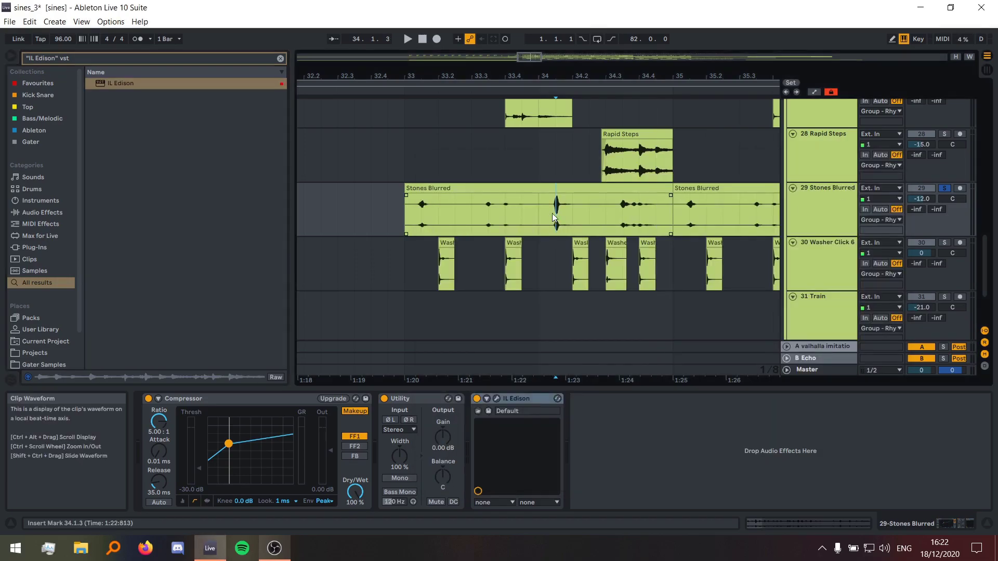
scroll(608, 216, up, 5)
click(600, 217)
key(space)
scroll(523, 225, down, 5)
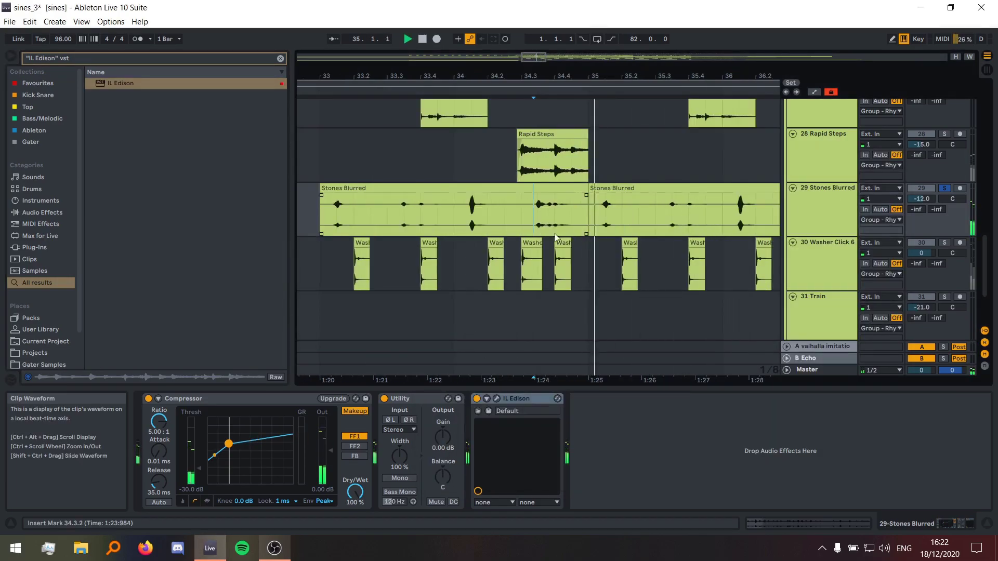
- Solo the 30 Washer Click 6 track and play it from 33.1.3
click(337, 270)
key(space)
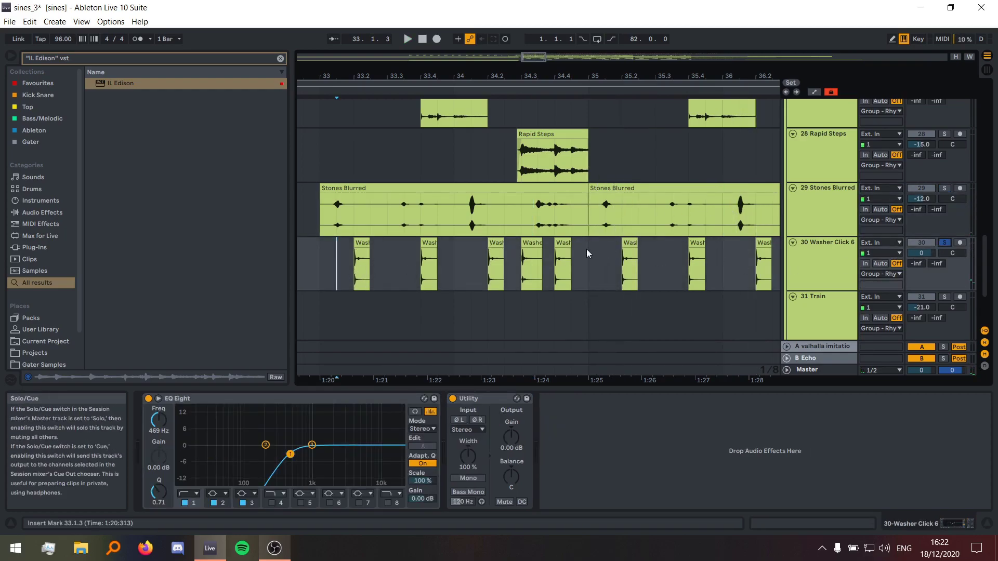
scroll(339, 256, up, 5)
scroll(410, 231, down, 5)
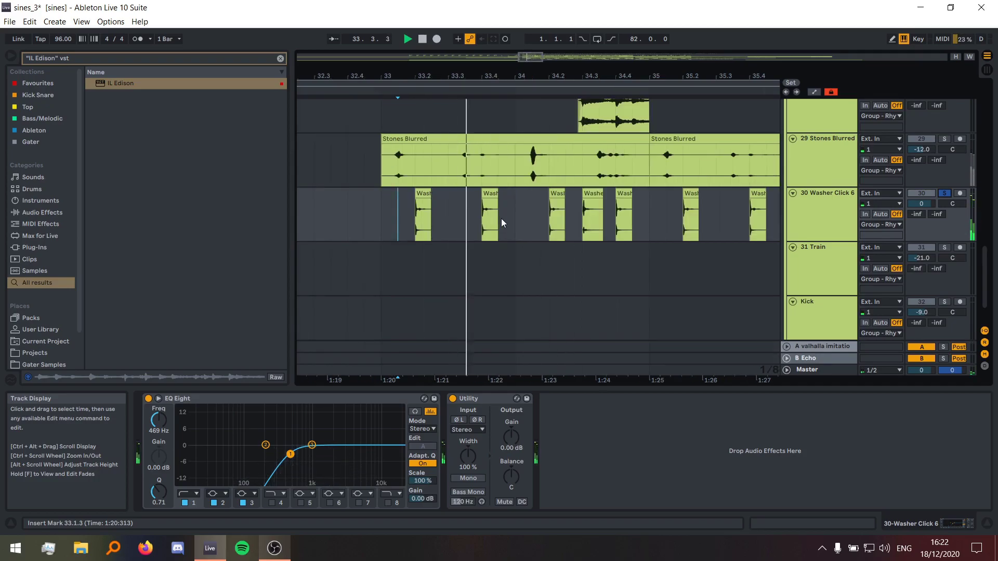
- Replay the soloed 30 Washer Click 6 track from several clips, including those at 35.4.1 and 36.2.1
click(547, 214)
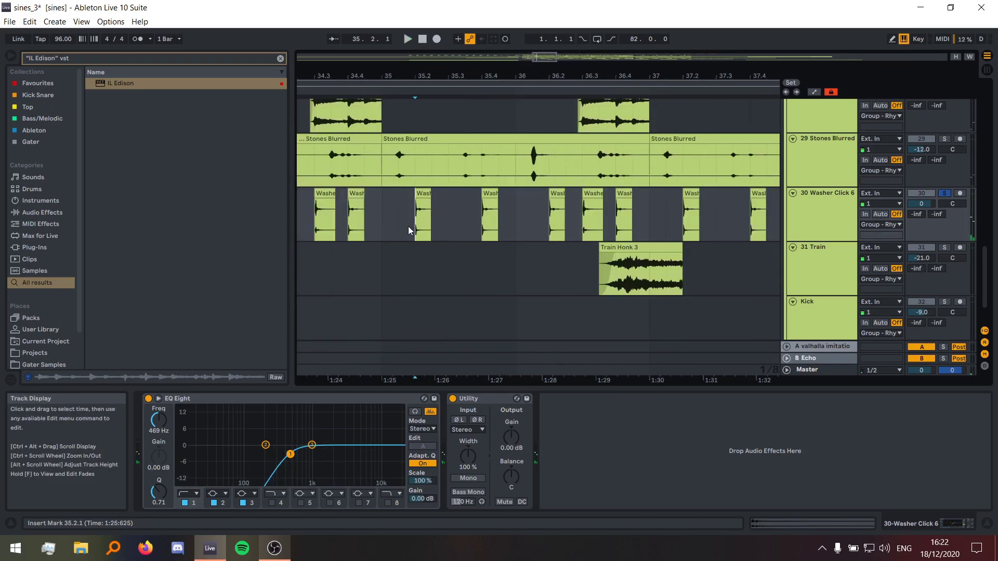
click(485, 224)
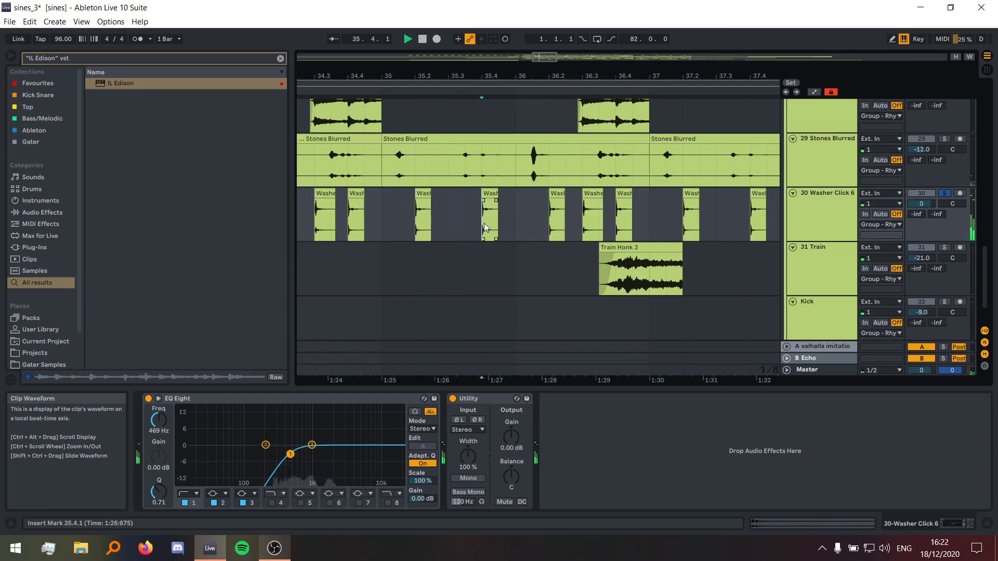
click(553, 225)
scroll(583, 223, down, 5)
key(space)
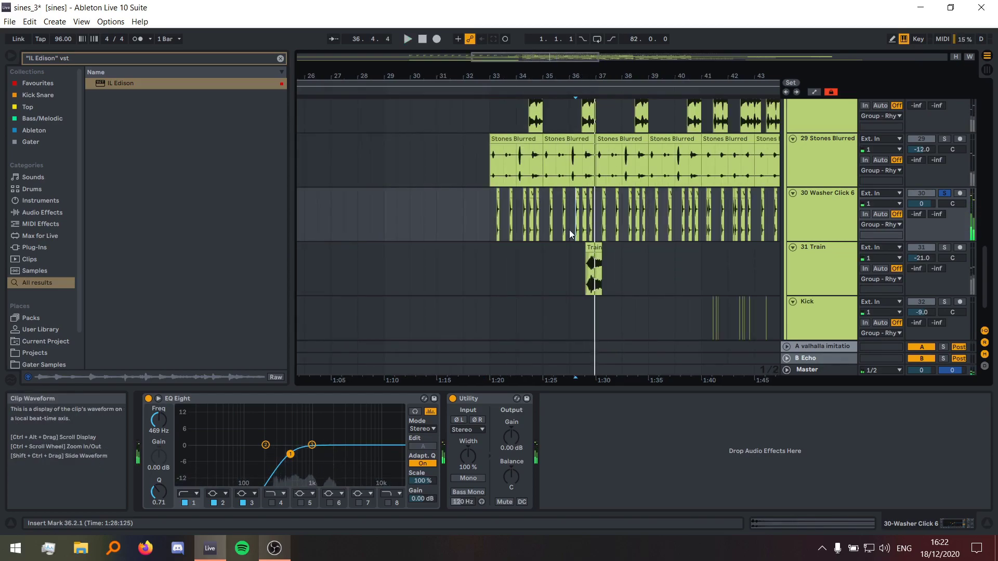
- Return to the 25 Making my way track, solo it and select its clips from 35.1.1 to 36.1.1
scroll(520, 244, up, 5)
scroll(515, 203, up, 3)
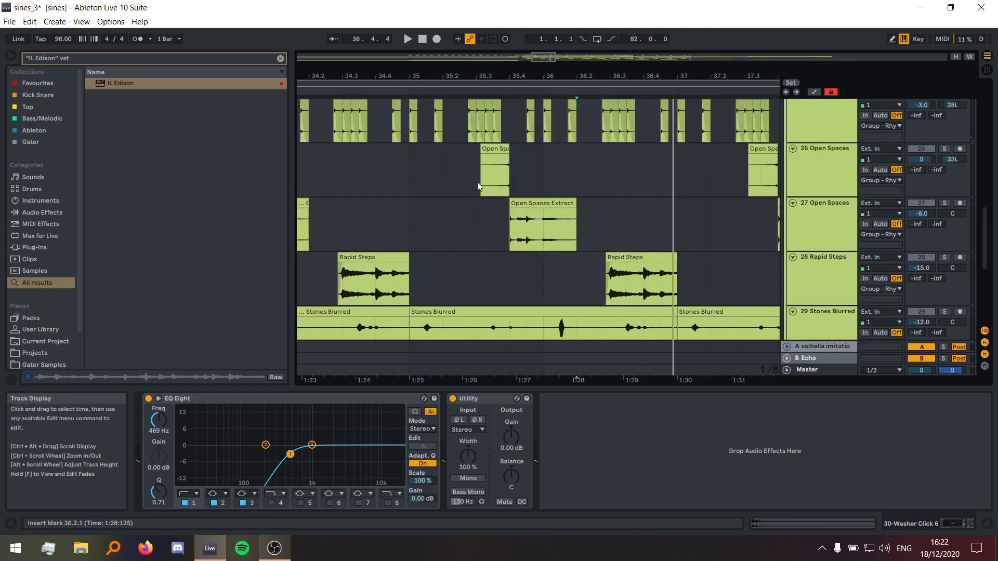
scroll(477, 183, up, 1)
scroll(473, 236, up, 4)
scroll(473, 235, up, 1)
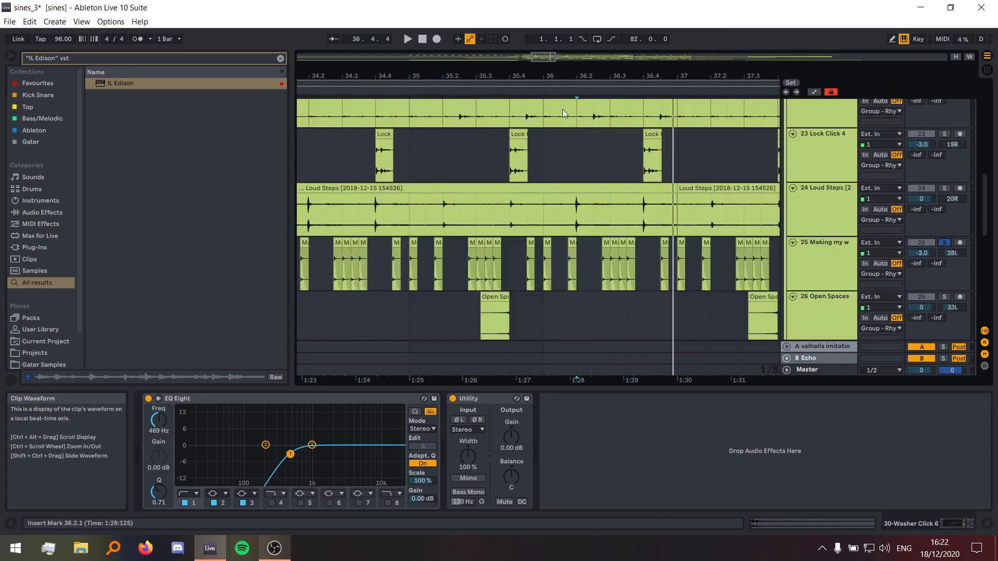
drag(409, 262, 544, 260)
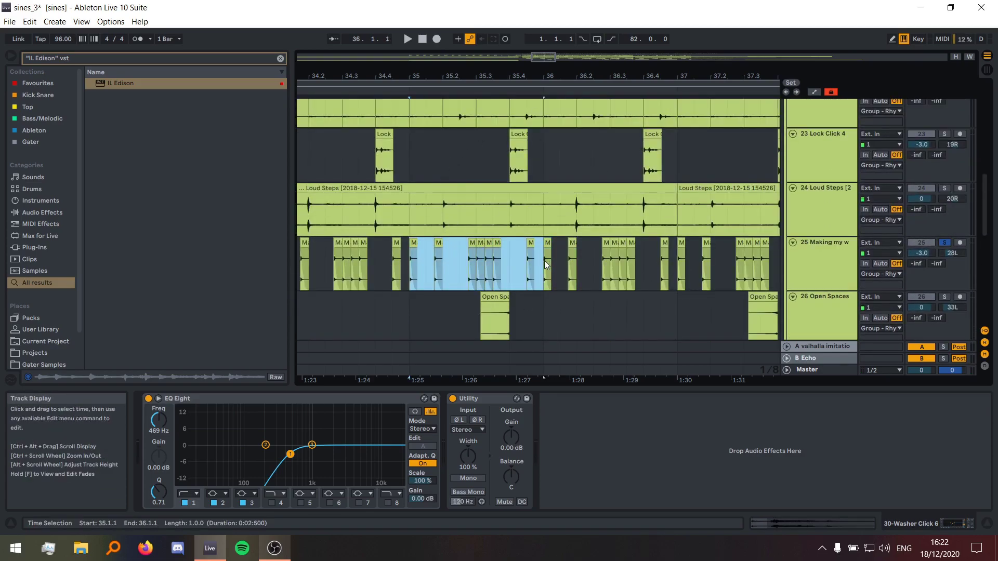
- Solo the 31 Train track and play its Train Honk 3 clip from 36.3.3
scroll(538, 264, down, 13)
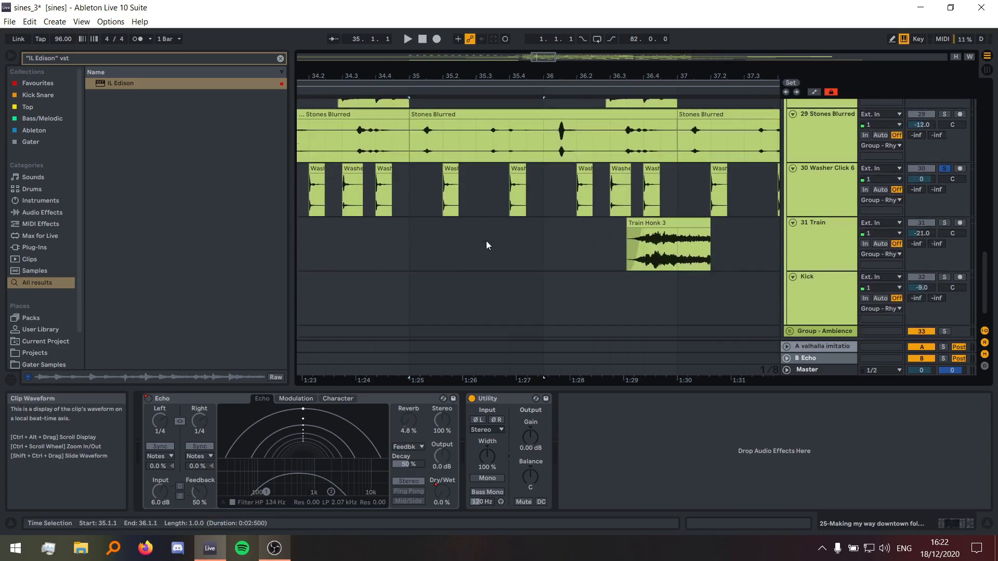
click(626, 244)
key(space)
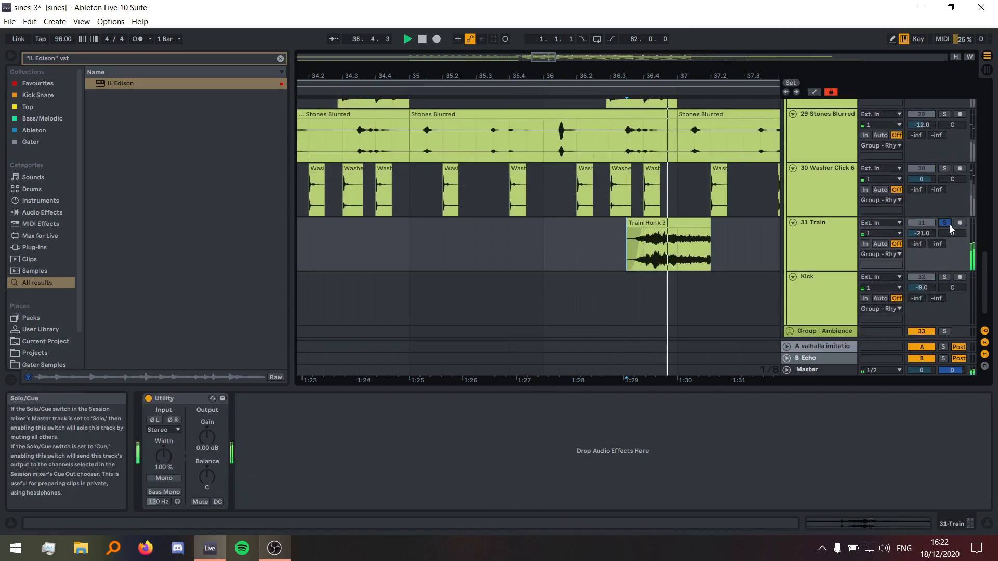
click(944, 223)
right_click(946, 225)
- Play the soloed 31 Train track from the longer Train Honk 3 clip at 49.1.1
ctrl+scroll(423, 261, down, 5)
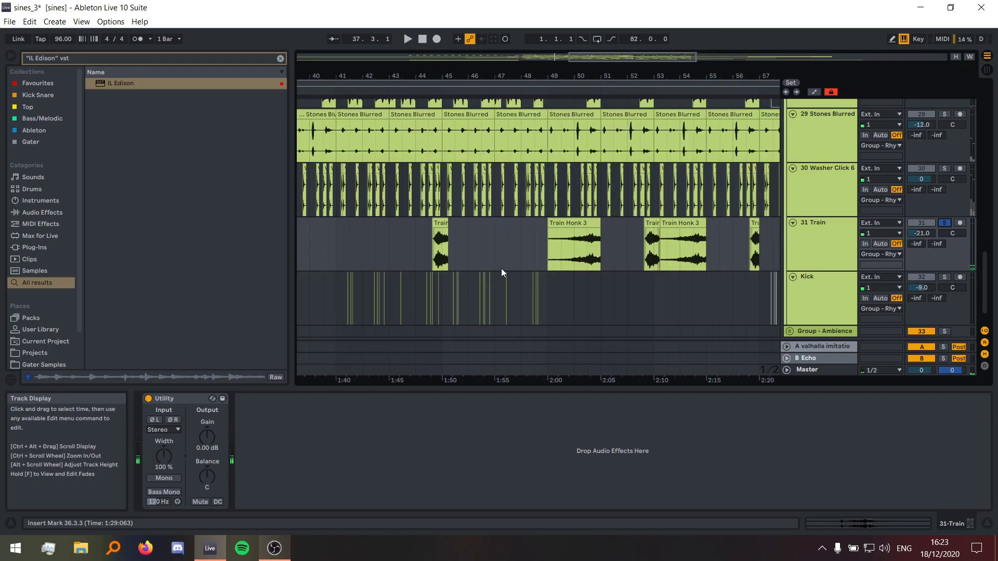
click(549, 251)
ctrl+scroll(591, 269, up, 3)
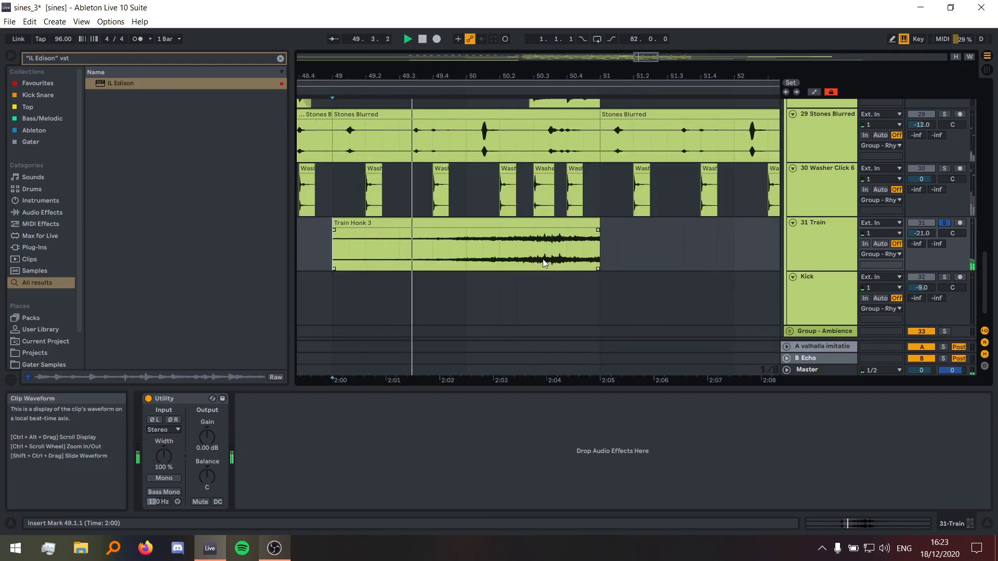
ctrl+scroll(545, 257, down, 3)
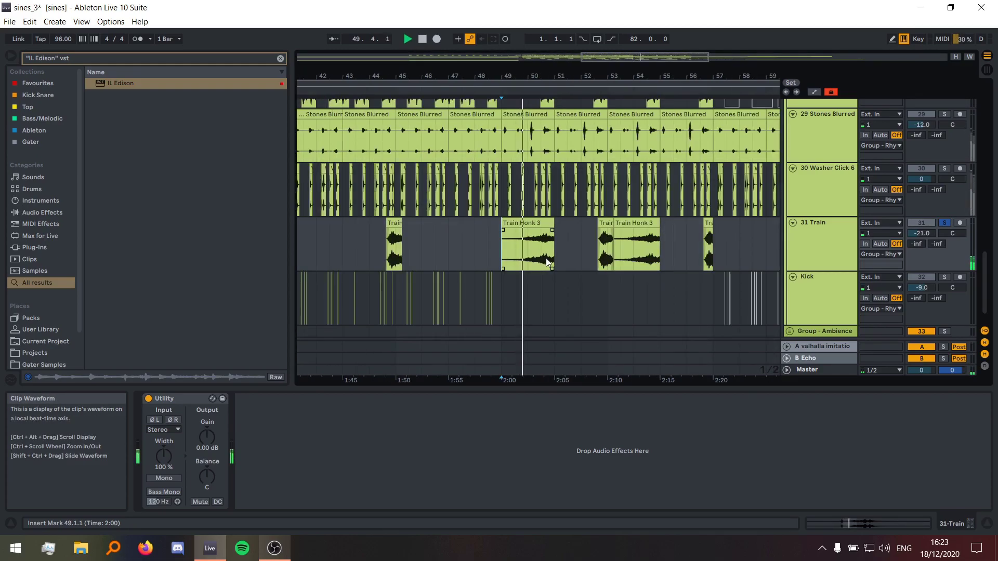
- Play the soloed 31 Train track from just before the Train Honk 3 clip in bar 53
ctrl+scroll(600, 252, up, 3)
ctrl+scroll(576, 242, down, 3)
click(596, 242)
scroll(620, 263, up, 3)
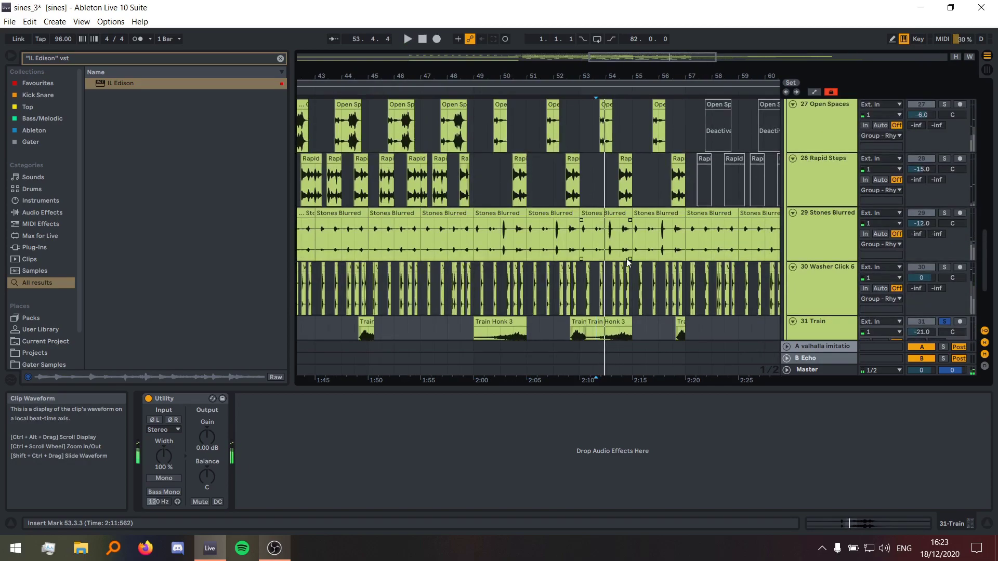
- Solo the rhythmic group's Kick track and play it from the first KICK30 clip in bar 41
scroll(619, 263, down, 2)
ctrl+scroll(645, 255, down, 5)
ctrl+scroll(469, 274, up, 10)
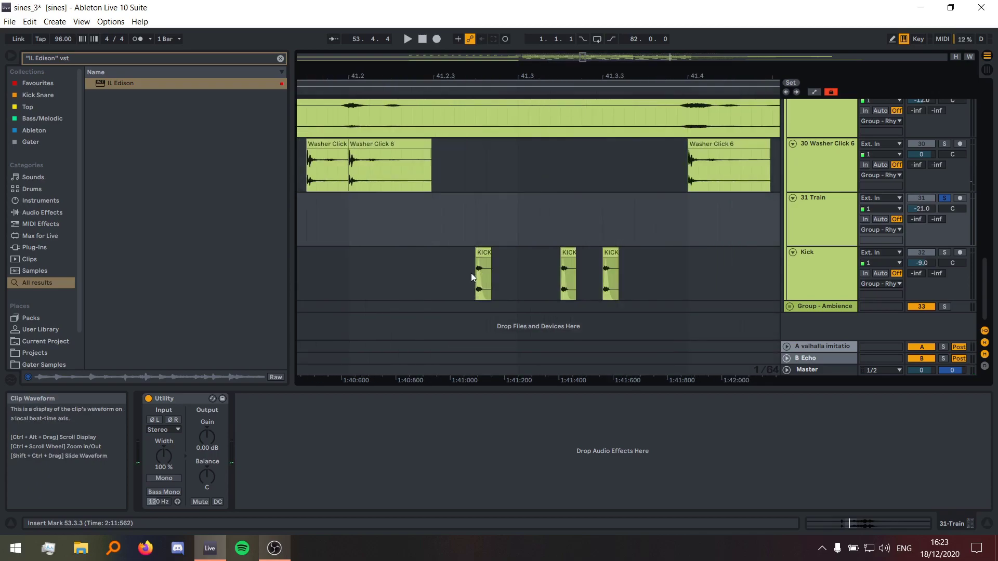
click(471, 273)
click(944, 253)
key(space)
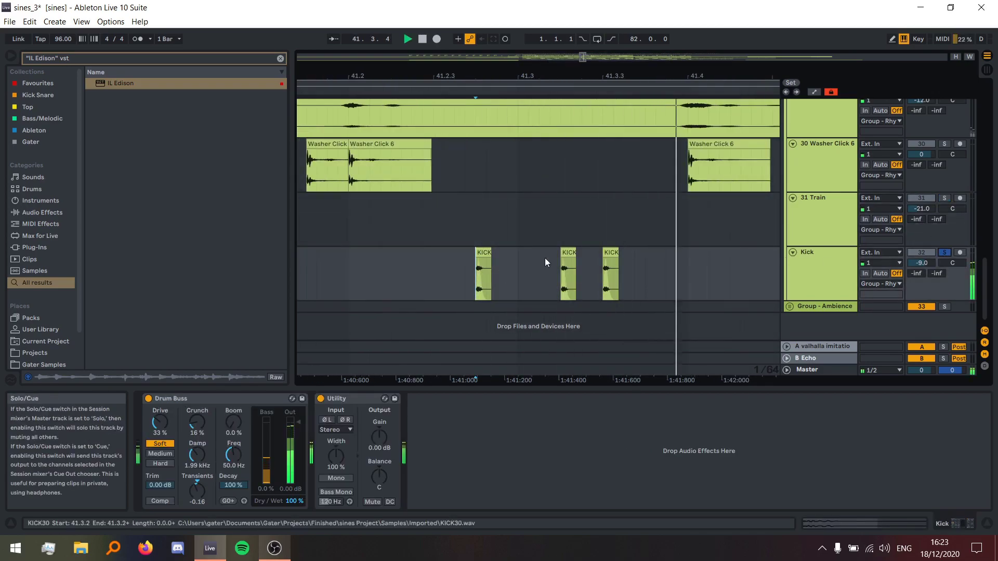
- Inspect the sample of the first KICK30 clip in bar 41, and replay the soloed Kick track from 41.2.4
ctrl+scroll(356, 319, down, 3)
ctrl+scroll(422, 273, up, 3)
double_click(415, 260)
key(space)
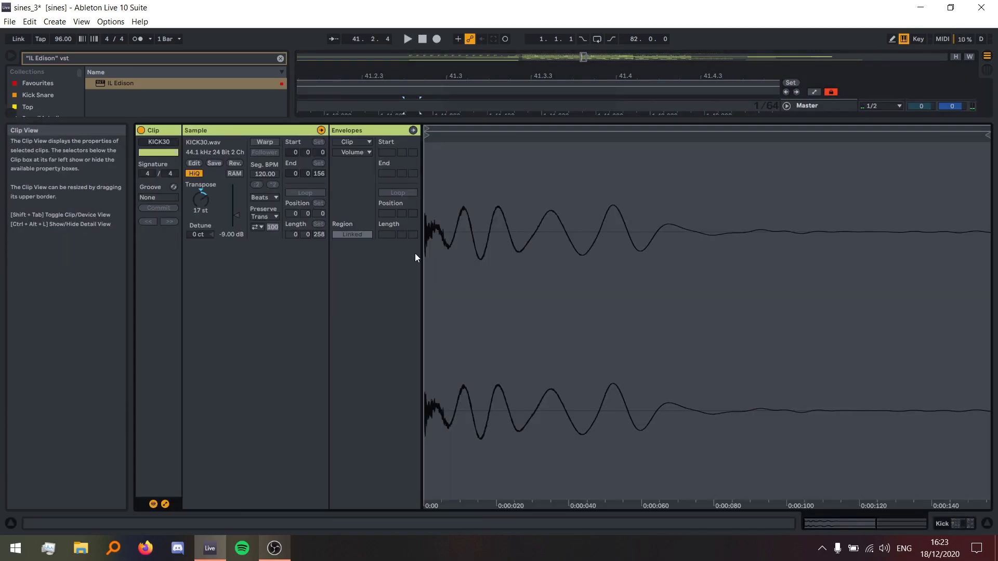
key(shift+Tab)
key(space)
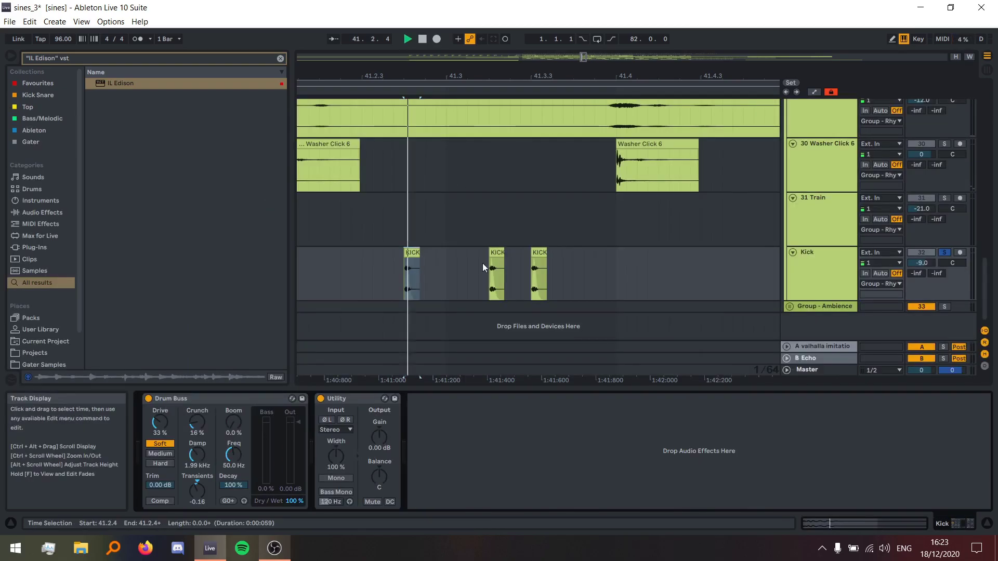
key(space)
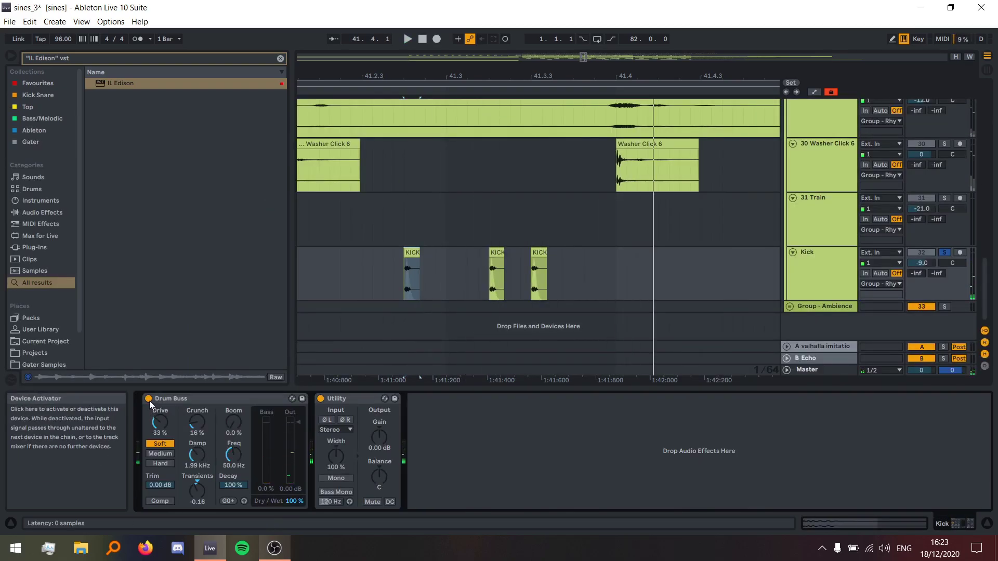
- Bypass and re-enable Drum Buss on the Kick track to compare its sound
click(149, 399)
key(space)
click(149, 399)
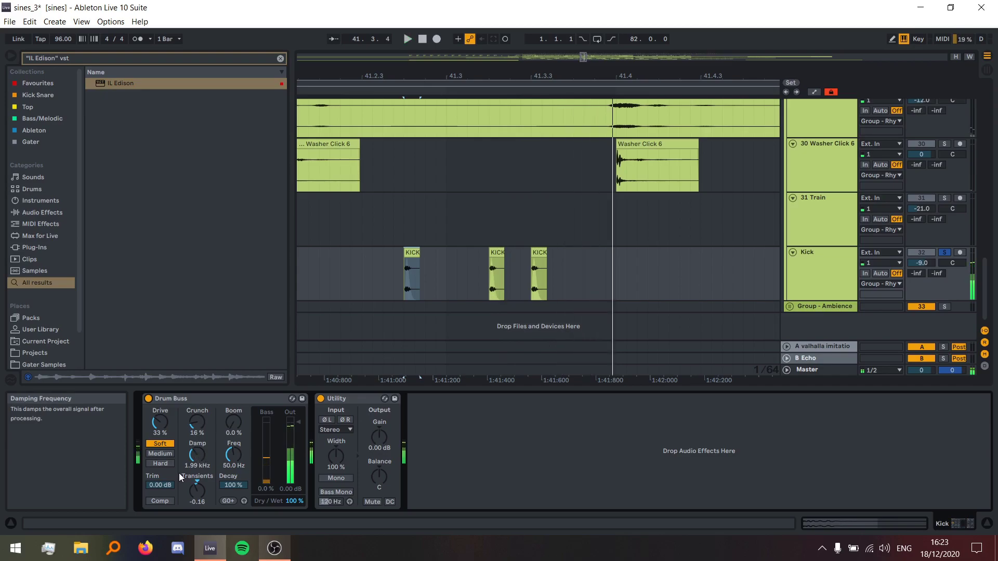
- Fold all tracks and select the rhythmic tracks' clips from 33.1.1 to 41.1.1
key(w)
scroll(548, 270, up, 8)
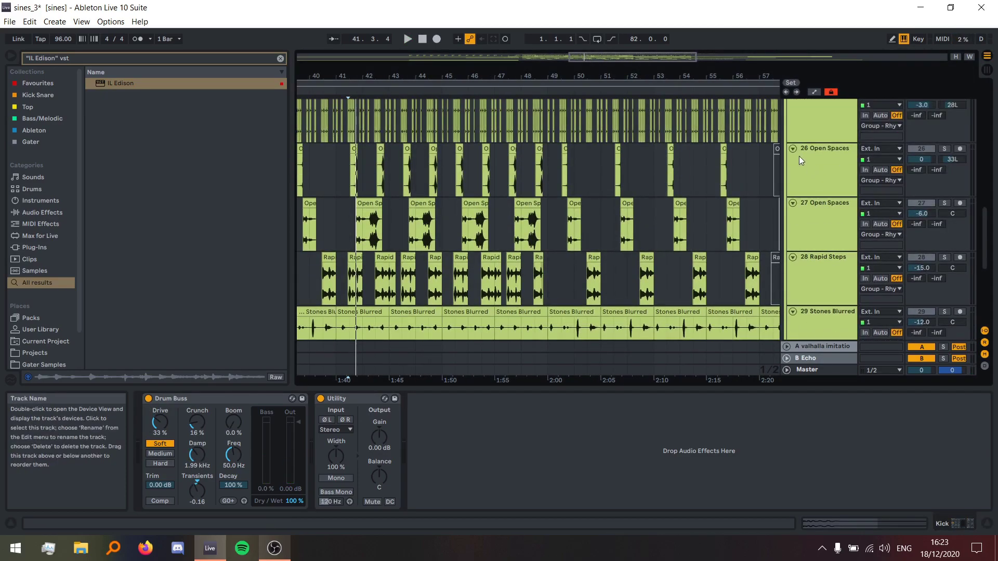
alt+click(792, 150)
scroll(617, 218, up, 3)
scroll(508, 208, left, 5)
click(472, 153)
drag(471, 160, 659, 266)
key(ctrl+d)
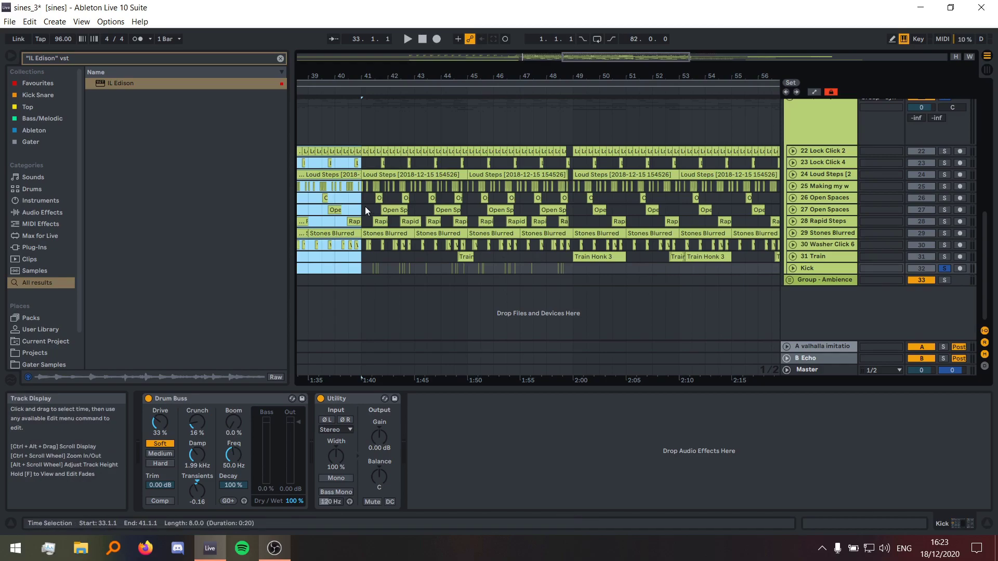
- Solo Group - Rhythmic and play it from 33.1.1
click(363, 209)
scroll(520, 197, left, 5)
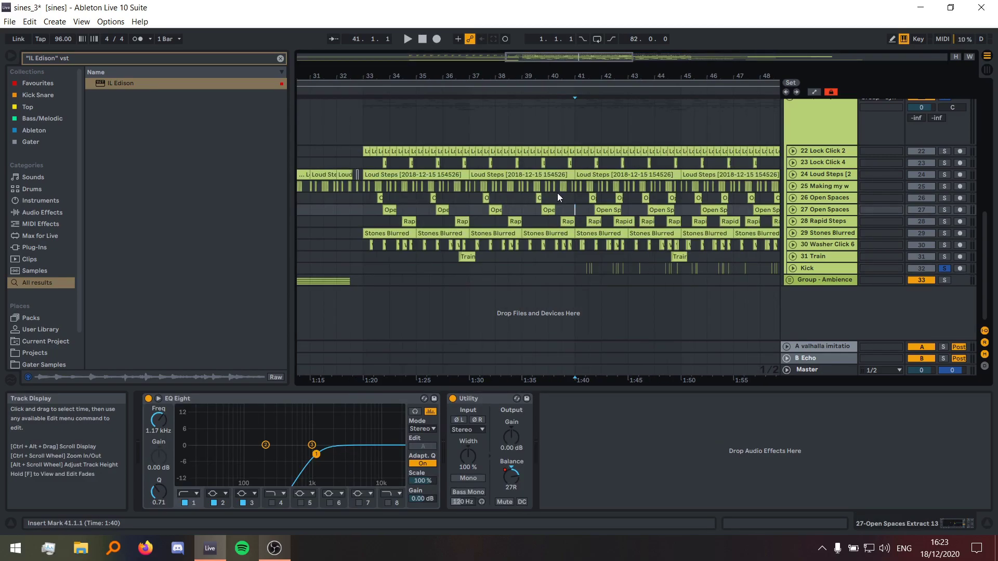
click(946, 125)
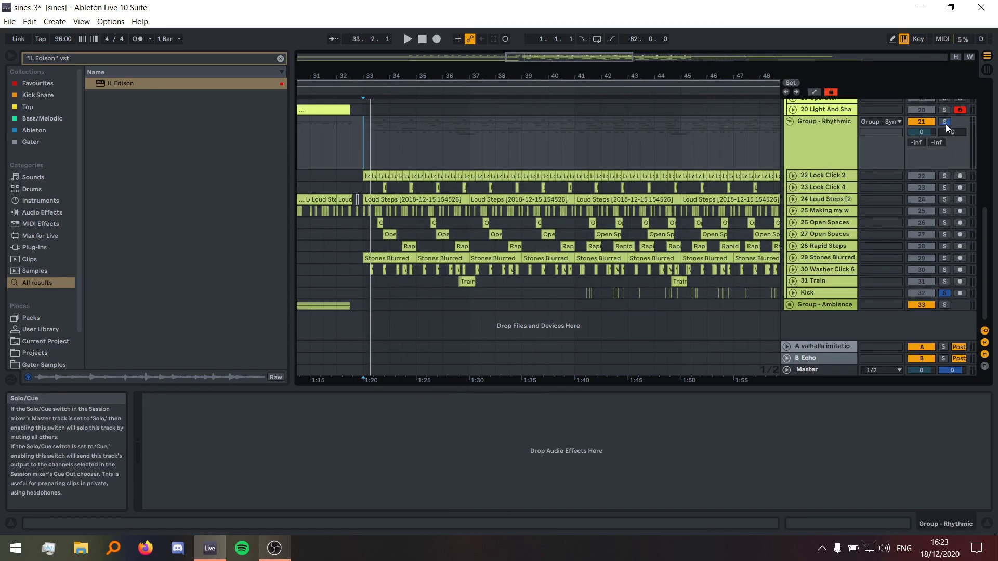
click(944, 122)
key(space)
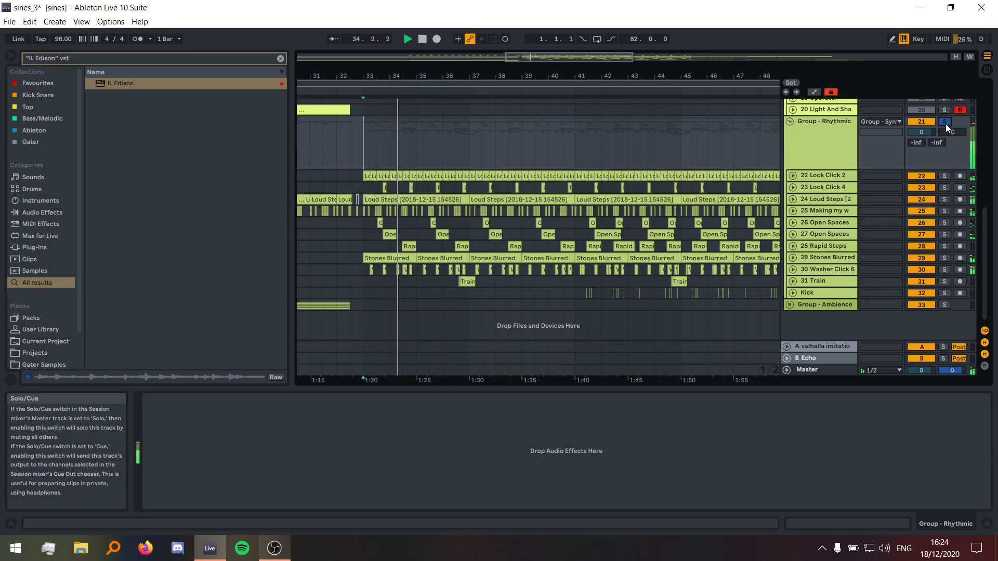
- Play the soloed Group - Rhythmic from 41.1.1, where the kick clips come in
click(573, 142)
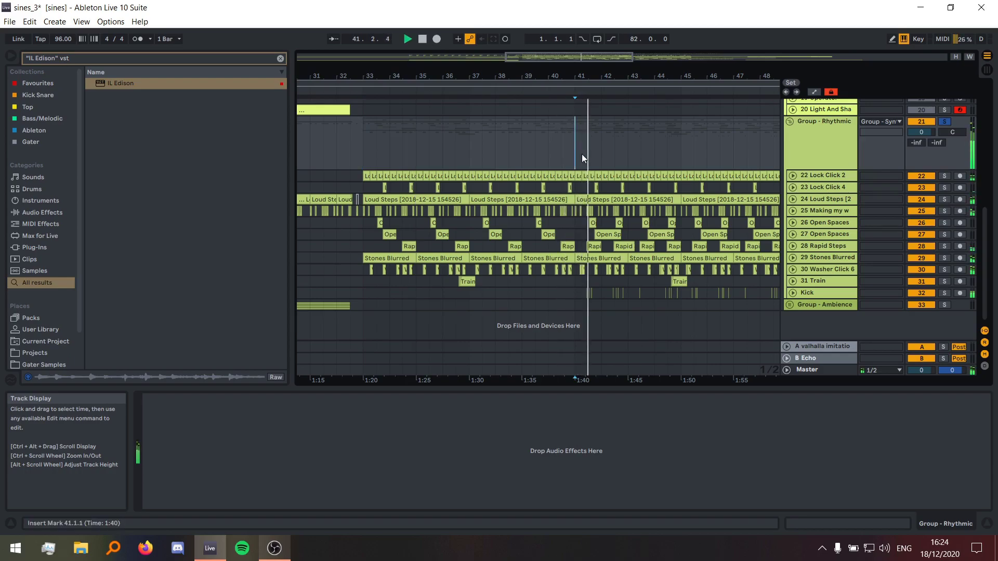
scroll(597, 276, up, 5)
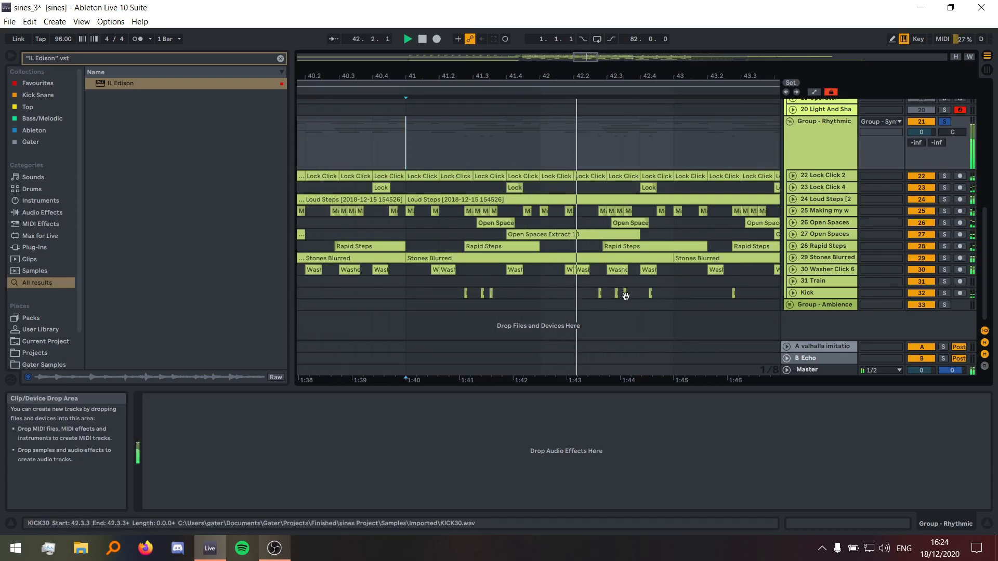
scroll(657, 301, down, 10)
key(space)
- Fold Group - Rhythmic and Group - Melodic
scroll(571, 218, up, 3)
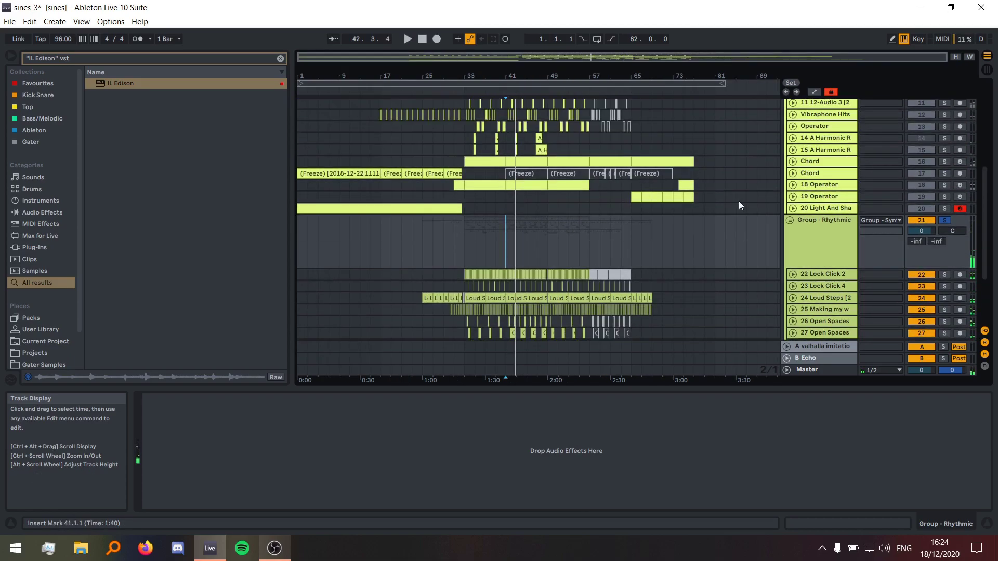
click(789, 220)
click(787, 166)
click(786, 166)
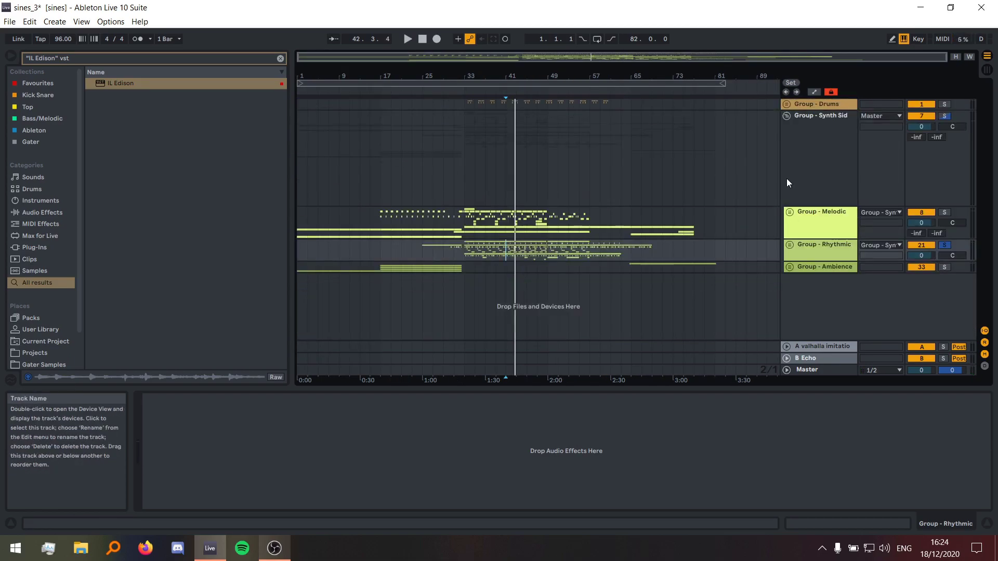
- Play the soloed Group - Synth Sidechain from 33.1.1 and from 41.1.1
click(464, 173)
key(space)
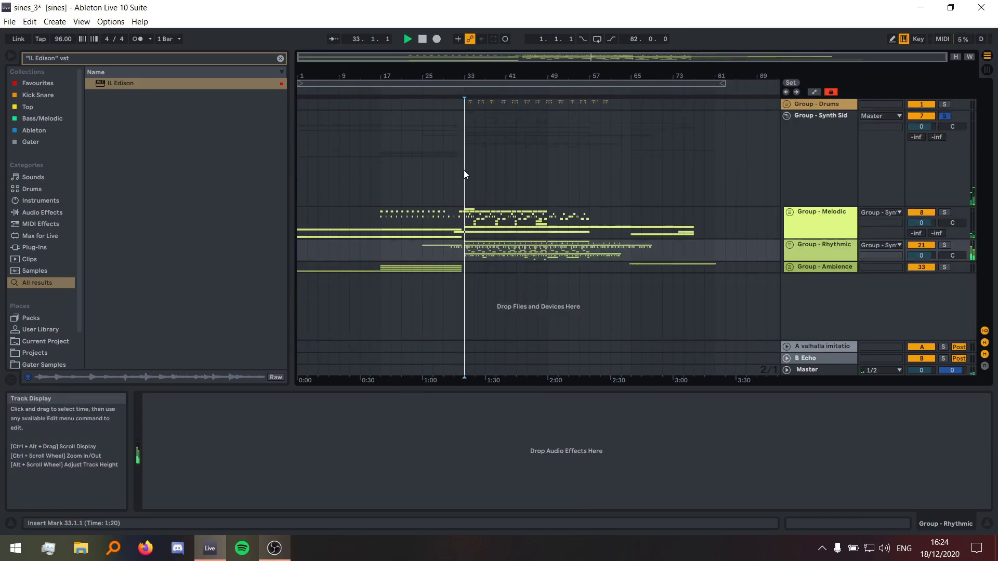
click(463, 170)
click(506, 169)
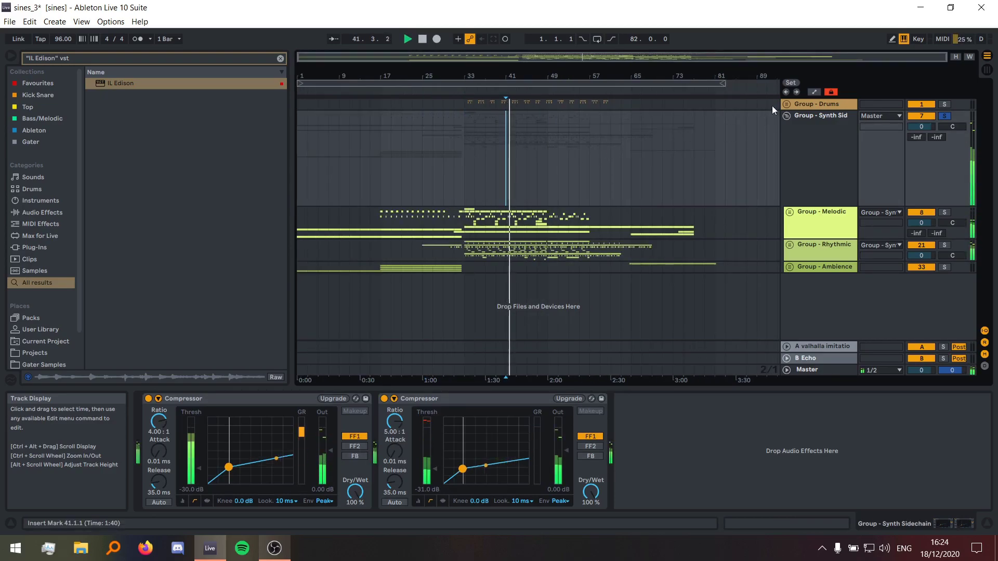
- Unfold Group - Drums, solo its Group - Kick Snare and play it from 33.1.1
click(786, 104)
click(461, 140)
key(space)
click(779, 150)
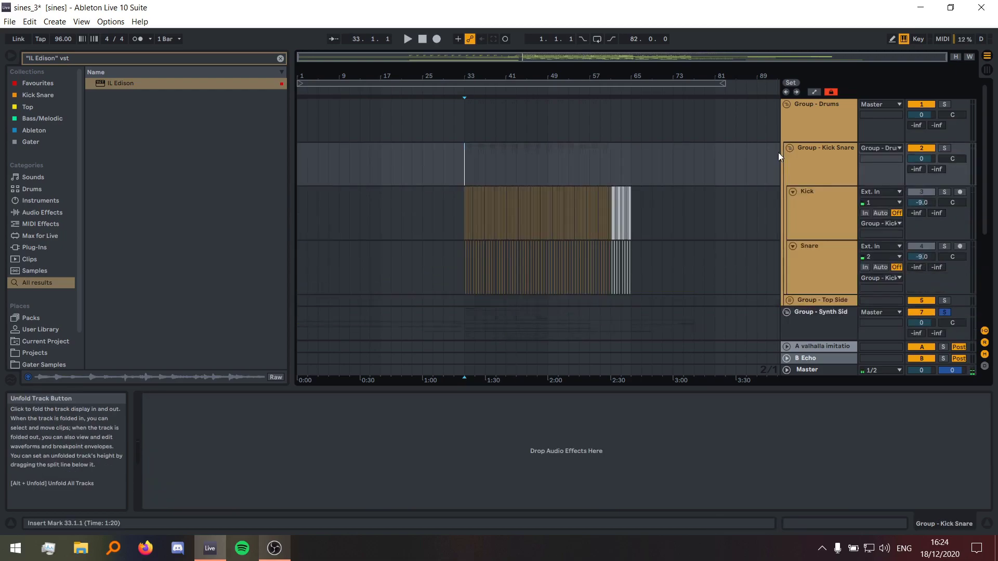
ctrl+scroll(464, 191, up, 10)
click(943, 148)
key(space)
ctrl+scroll(459, 255, up, 15)
key(space)
- Solo the drum group's Kick track and play it from 33.1.1, comparing it with and without Drum Buss
click(425, 267)
ctrl+scroll(434, 257, down, 12)
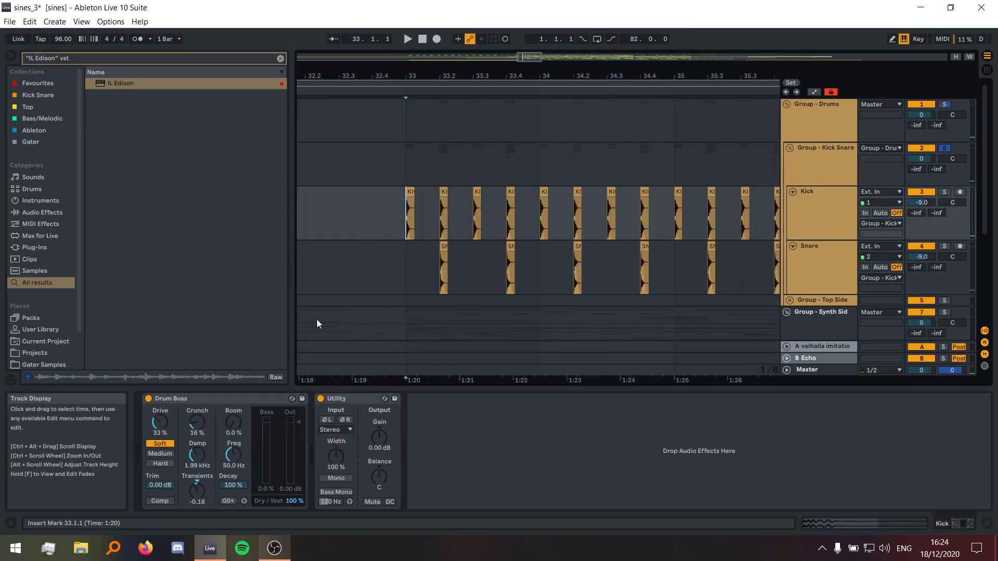
click(944, 192)
key(space)
ctrl+scroll(423, 232, up, 5)
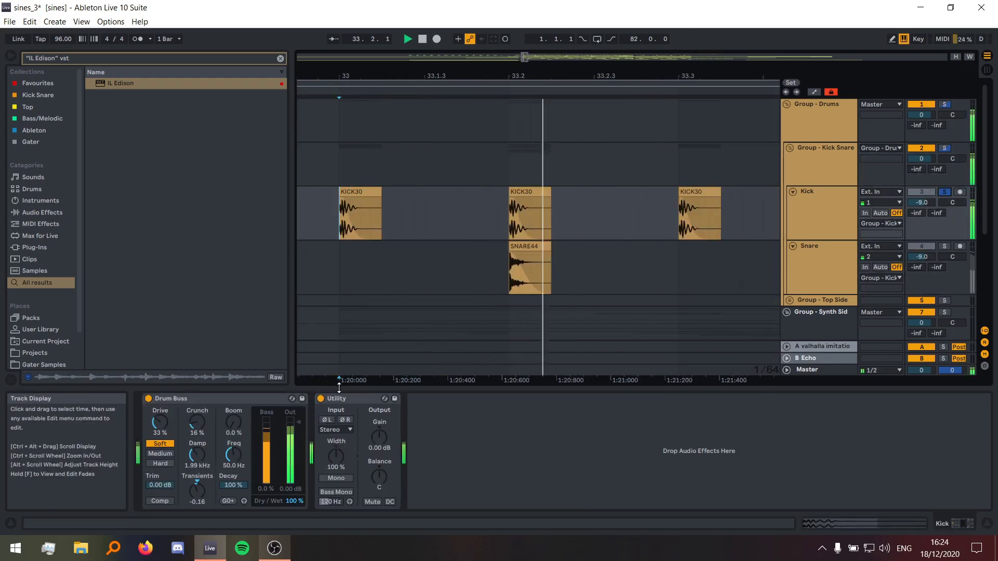
click(148, 399)
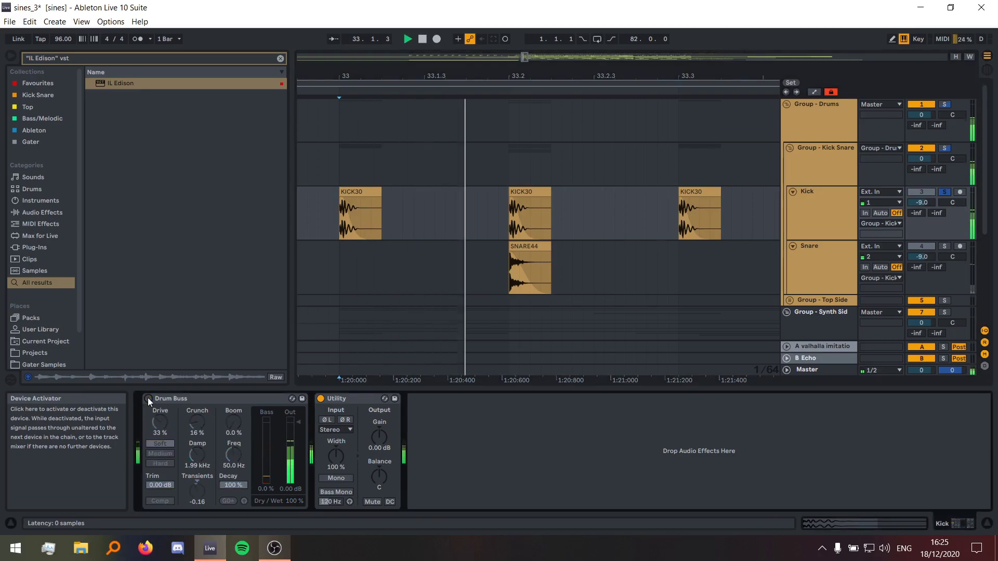
click(148, 398)
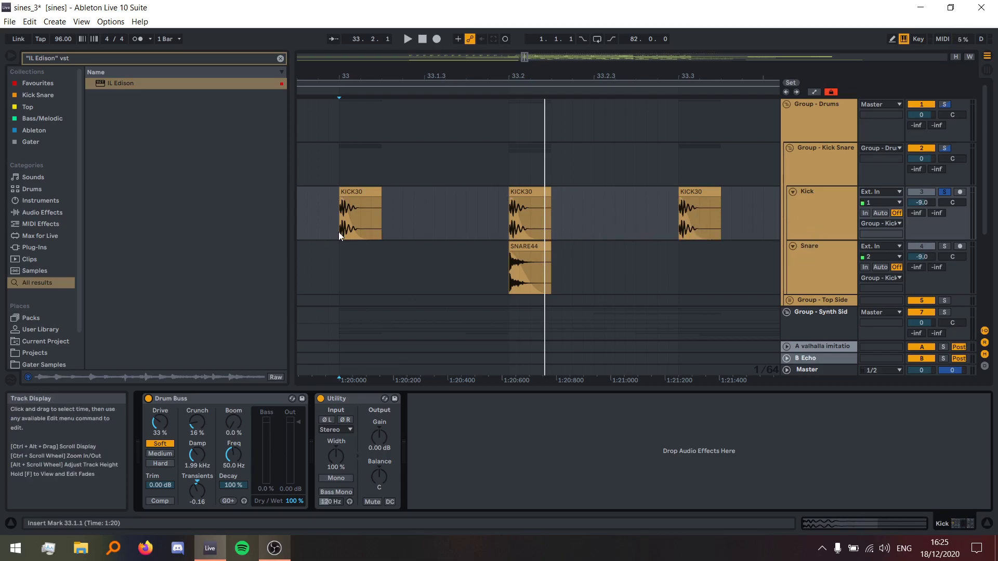
- Solo the Snare track and play it from the SNARE44 clip at 33.2.1
click(529, 276)
click(943, 246)
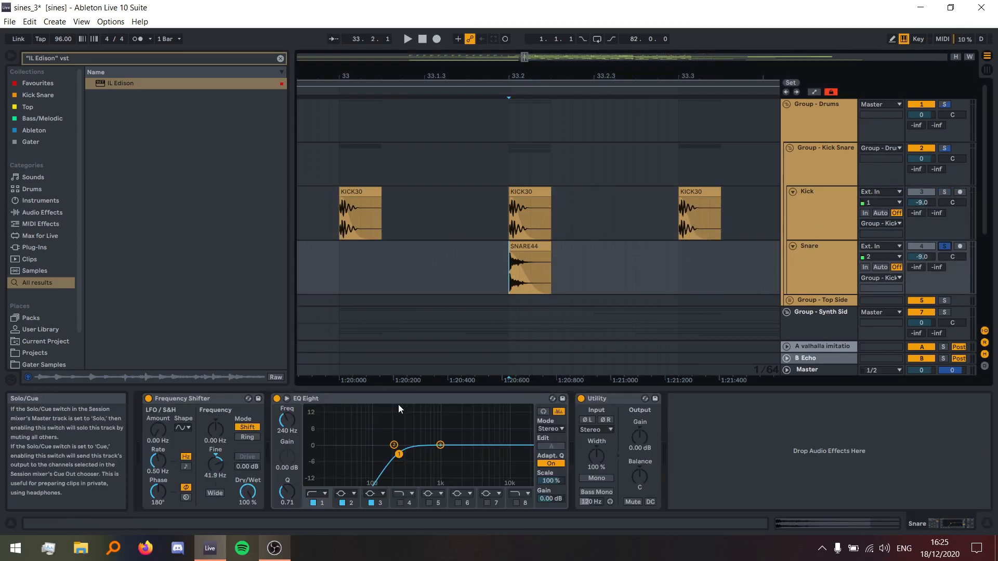
key(space)
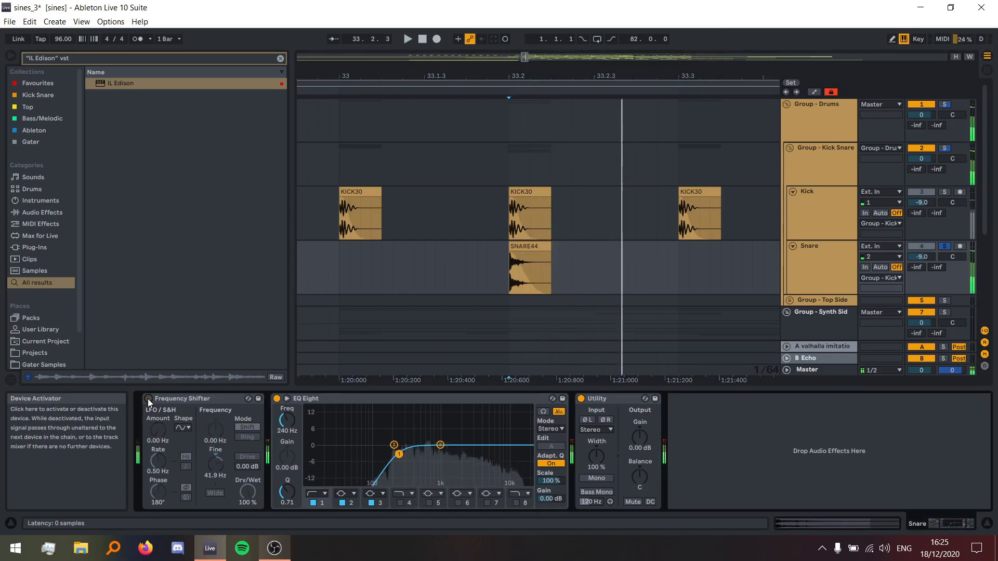
- Try a different fine frequency on the snare's Frequency Shifter, undo it, and compare with EQ Eight filter 1 off
mouse_move(220, 469)
mouse_down()
mouse_move(220, 457)
mouse_move(220, 472)
mouse_up()
key(ctrl+z)
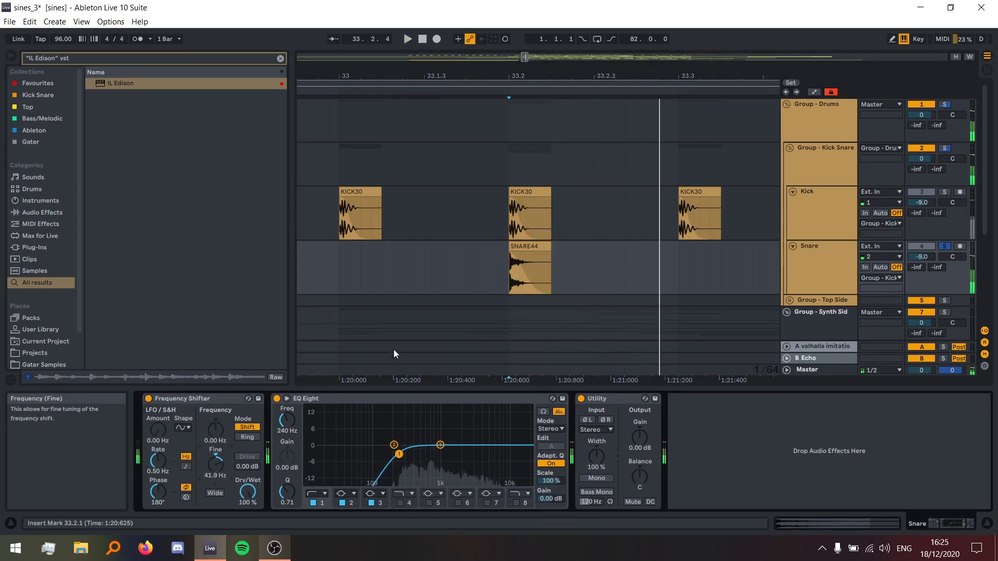
click(313, 502)
click(313, 503)
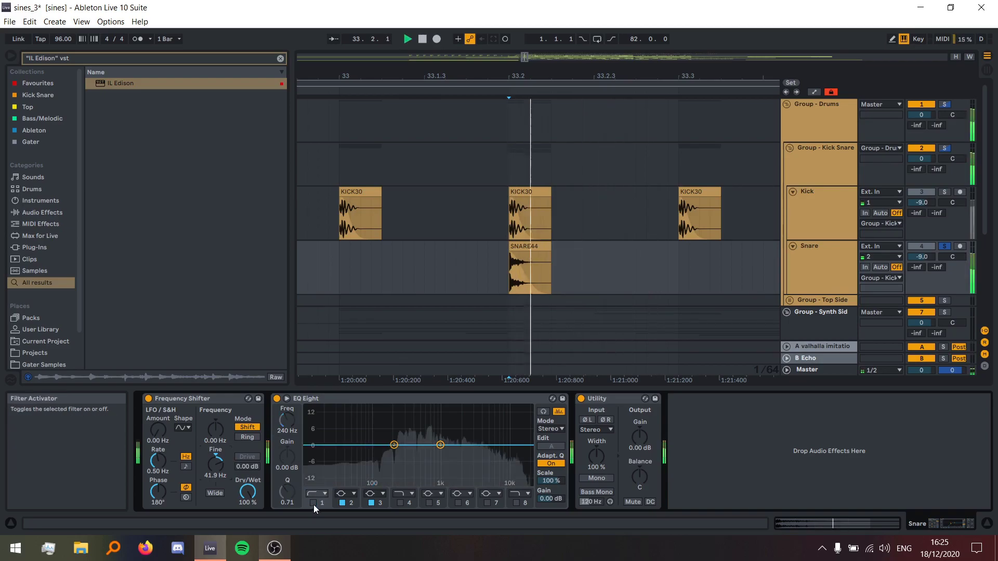
- Clear the drum solos and play the song from 33.2.1
key(minus)
key(minus)
key(minus)
key(minus)
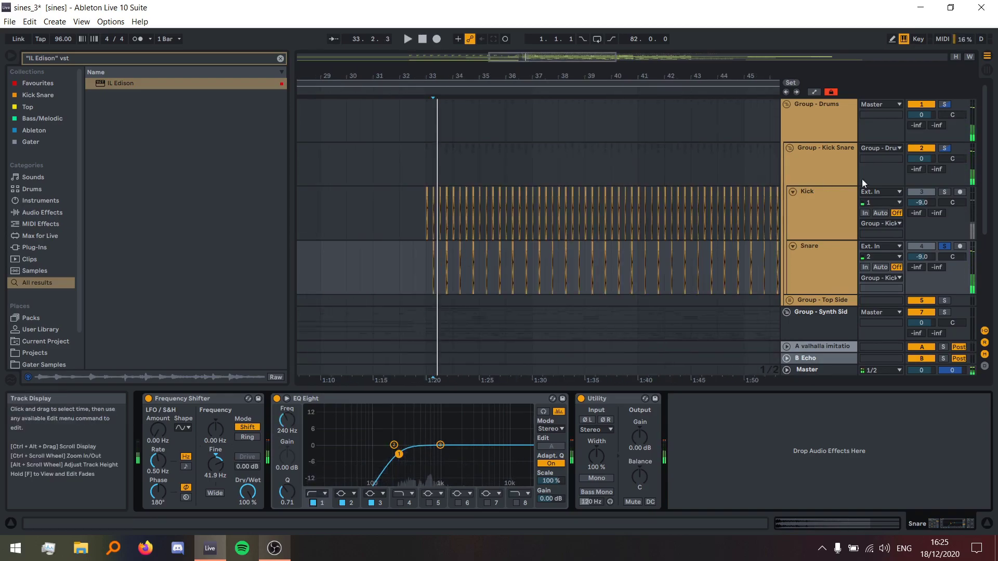
key(space)
click(945, 104)
click(945, 104)
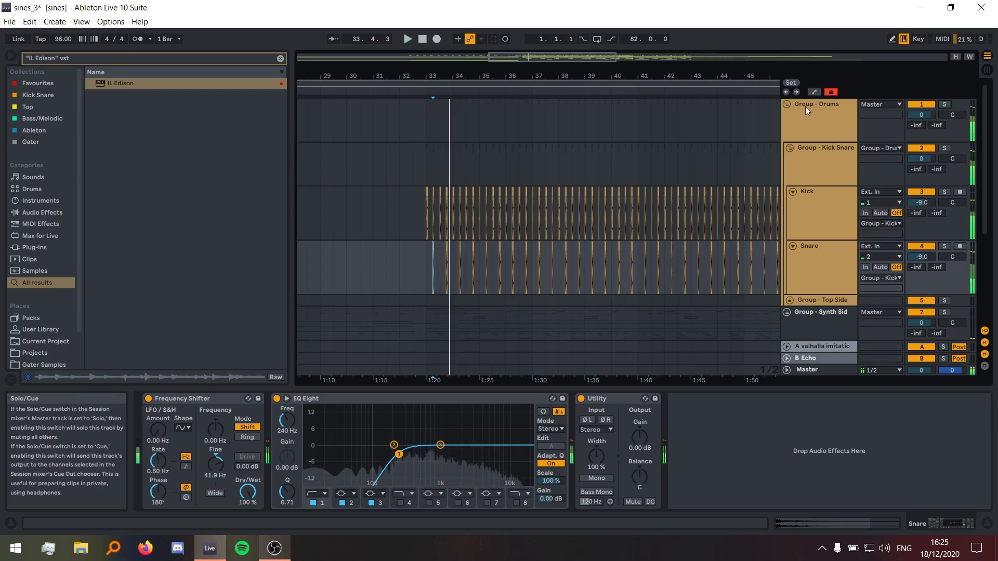
- Fold Group - Drums and play all groups together from 49.1.1
click(806, 108)
key(space)
key(minus)
key(minus)
click(552, 172)
key(space)
key(plus)
key(plus)
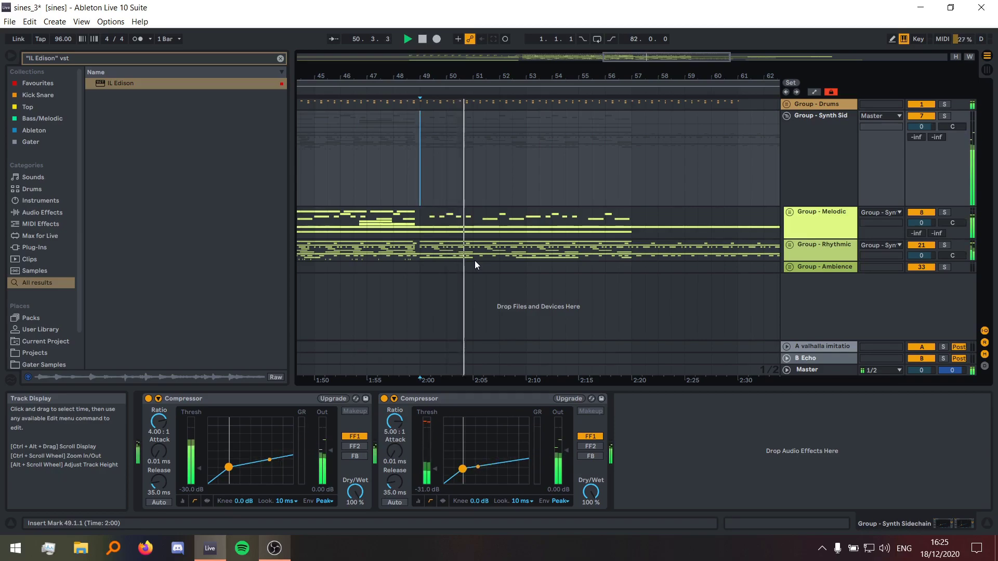
- Try a different release time on Group - Synth Sidechain's first Compressor and undo the change
key(space)
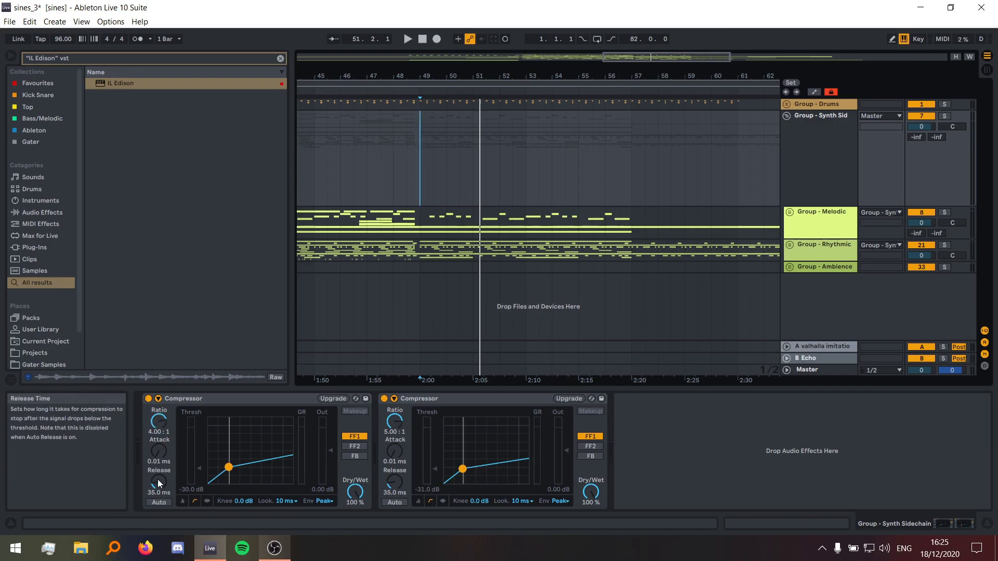
drag(158, 479, 158, 485)
key(ctrl+z)
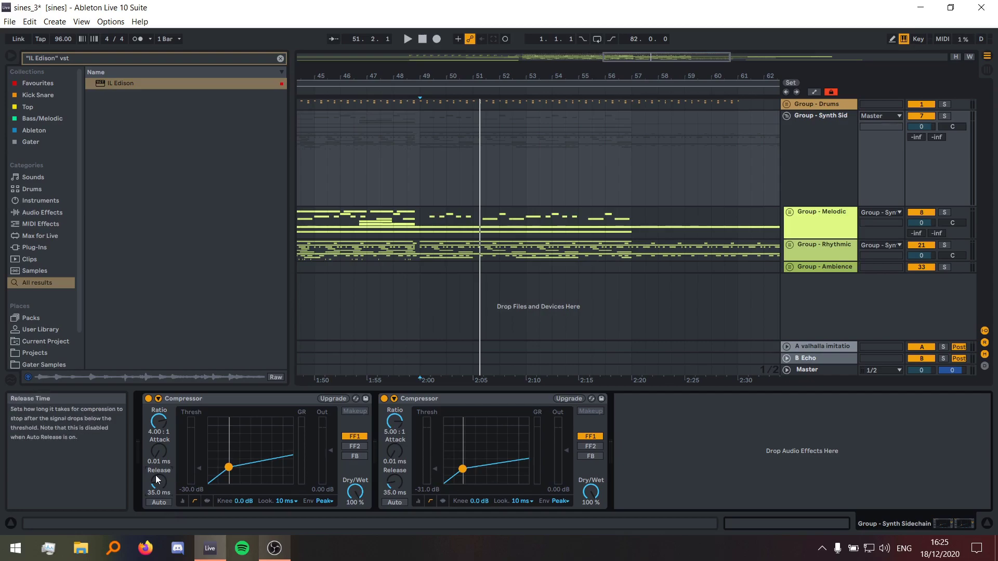
- Play the full arrangement from 49.1.1 and from 53.1.1
click(429, 164)
key(space)
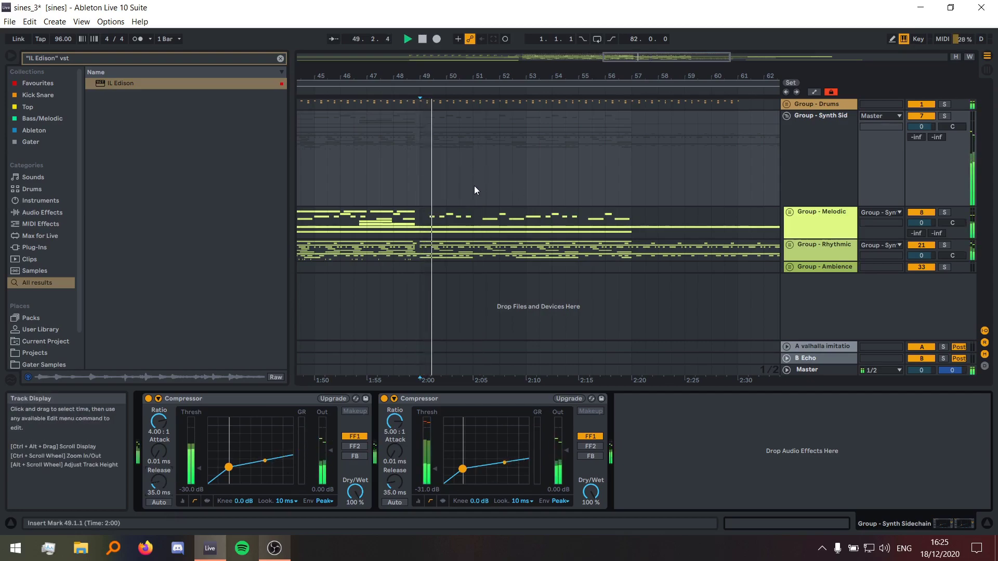
click(529, 176)
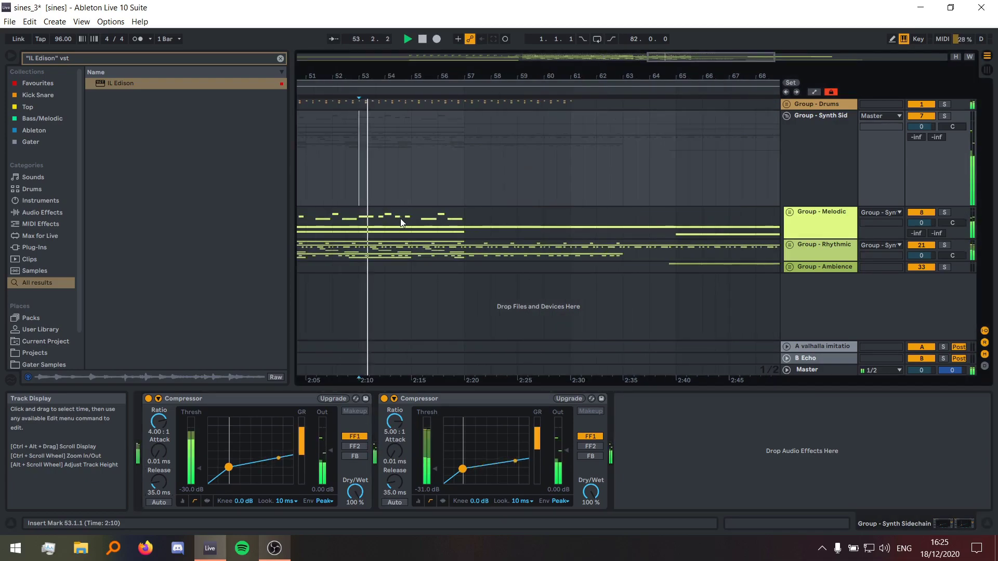
scroll(462, 170, down, 3)
scroll(639, 188, up, 3)
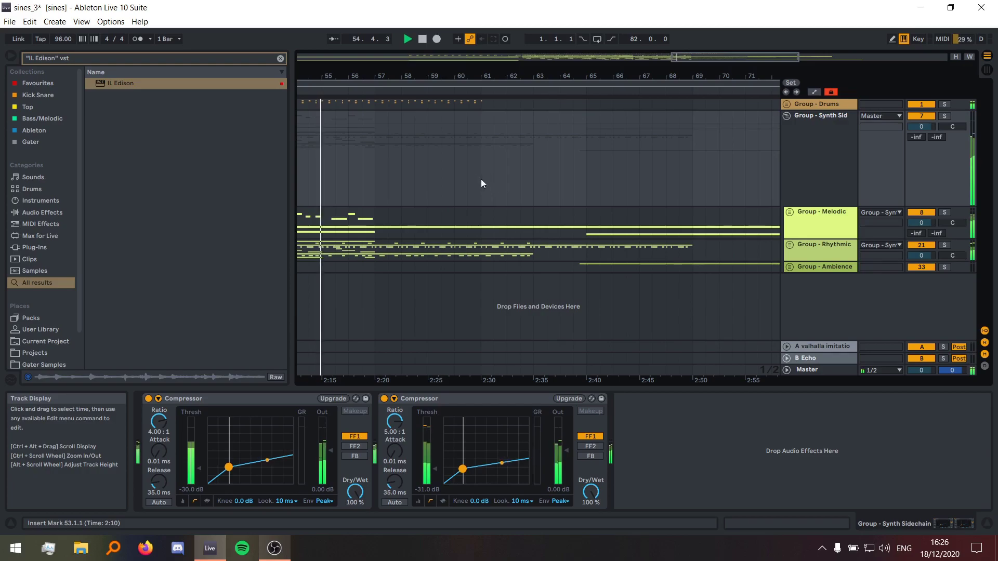
- Play the full arrangement from 57.1.1, 60.1.1 and 61.1.1
click(373, 174)
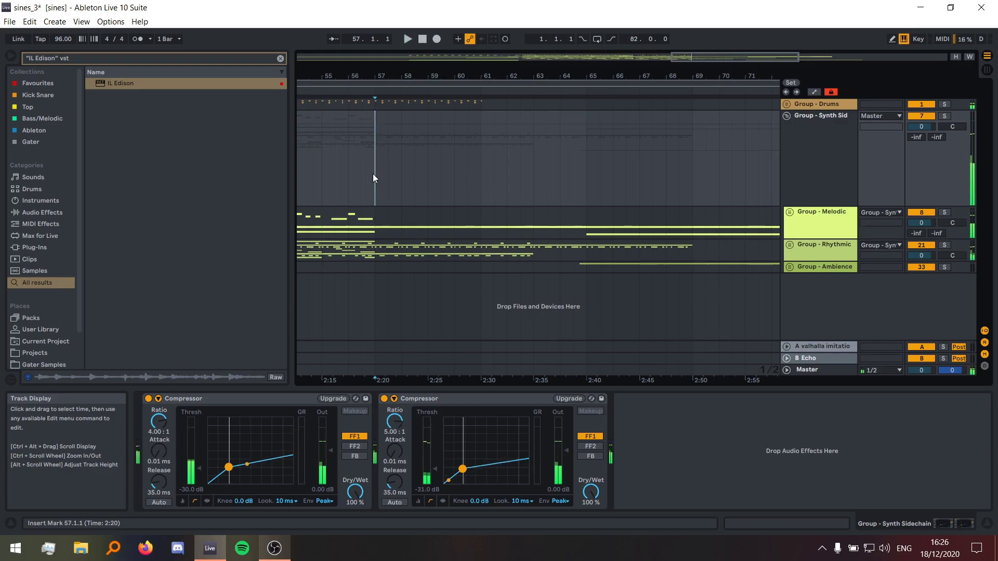
click(456, 170)
scroll(471, 172, up, 5)
key(space)
click(462, 176)
scroll(462, 176, down, 5)
click(609, 169)
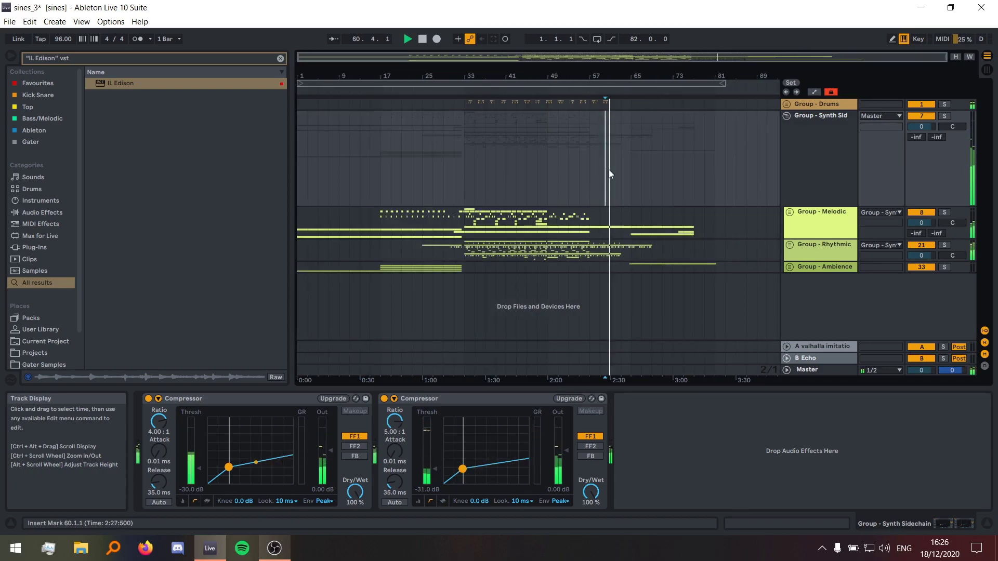
drag(466, 232, 601, 235)
scroll(611, 174, up, 3)
click(611, 174)
scroll(611, 174, down, 3)
key(space)
scroll(563, 205, up, 3)
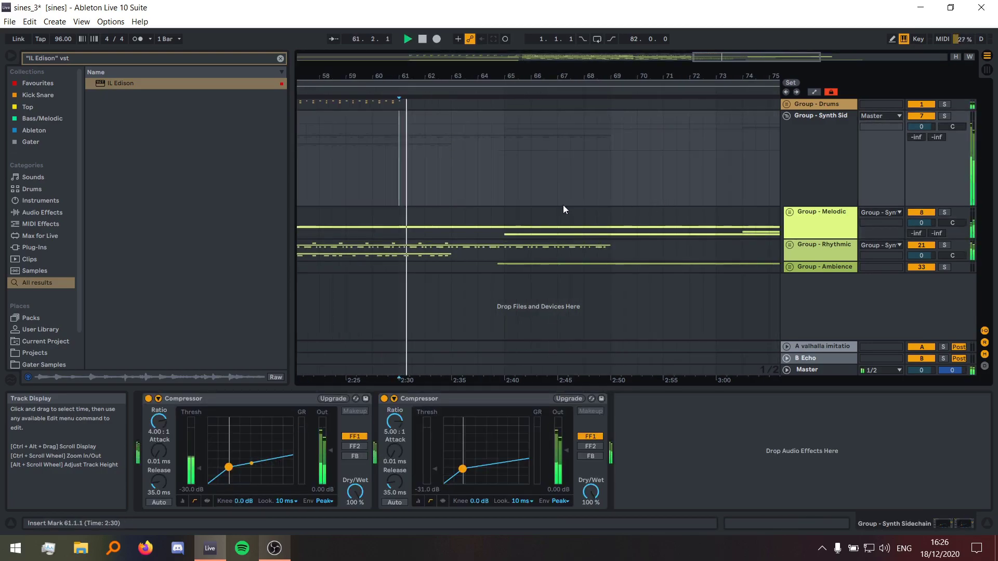
- Unfold Group - Rhythmic, solo it and stop playback
click(788, 248)
scroll(513, 236, down, 3)
click(944, 124)
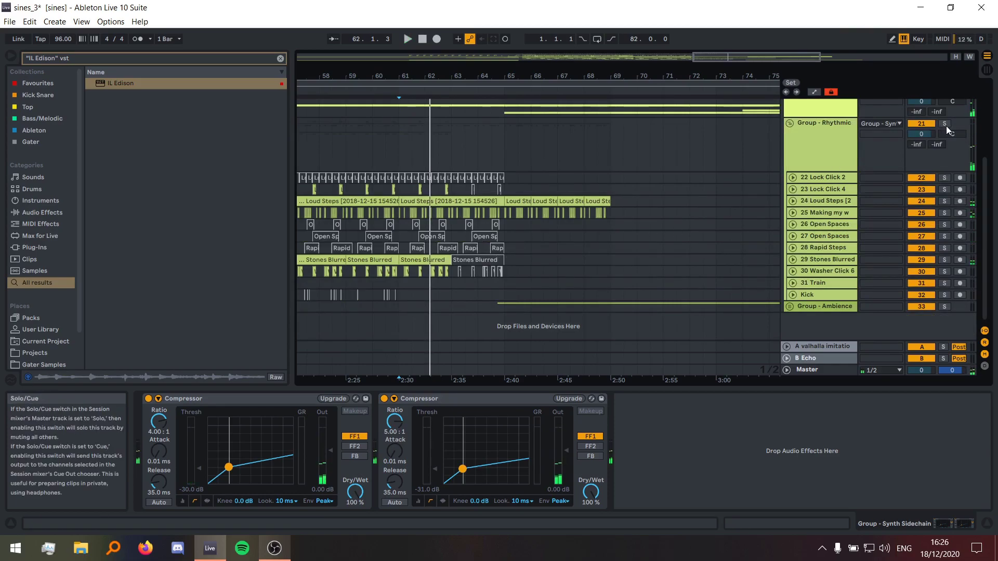
key(space)
scroll(616, 210, up, 3)
scroll(612, 205, down, 3)
scroll(634, 174, up, 3)
scroll(647, 182, down, 3)
scroll(658, 188, up, 3)
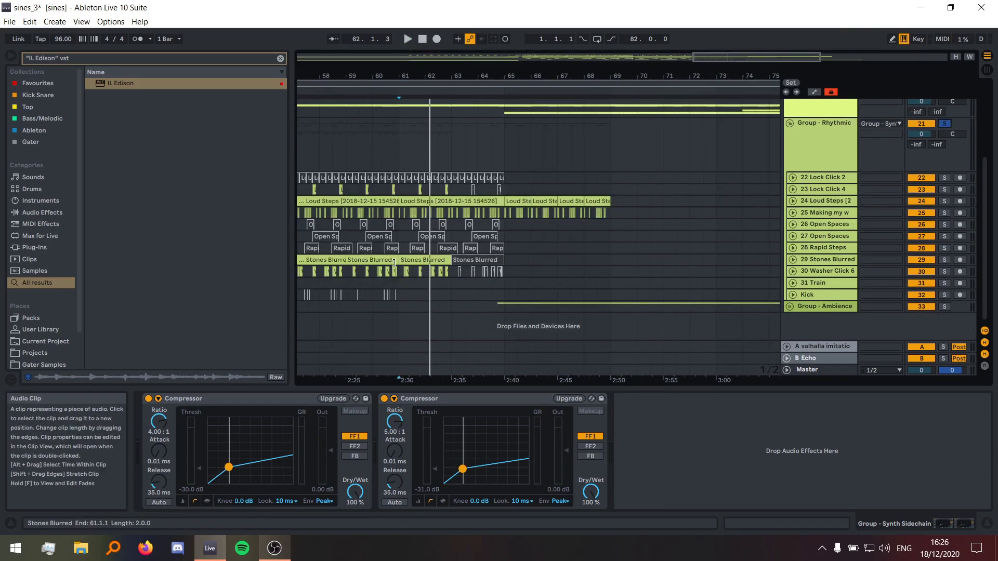
- Play the soloed rhythmic group from the Loud Steps clip at 65.1.1 and from 68.1.1
click(518, 201)
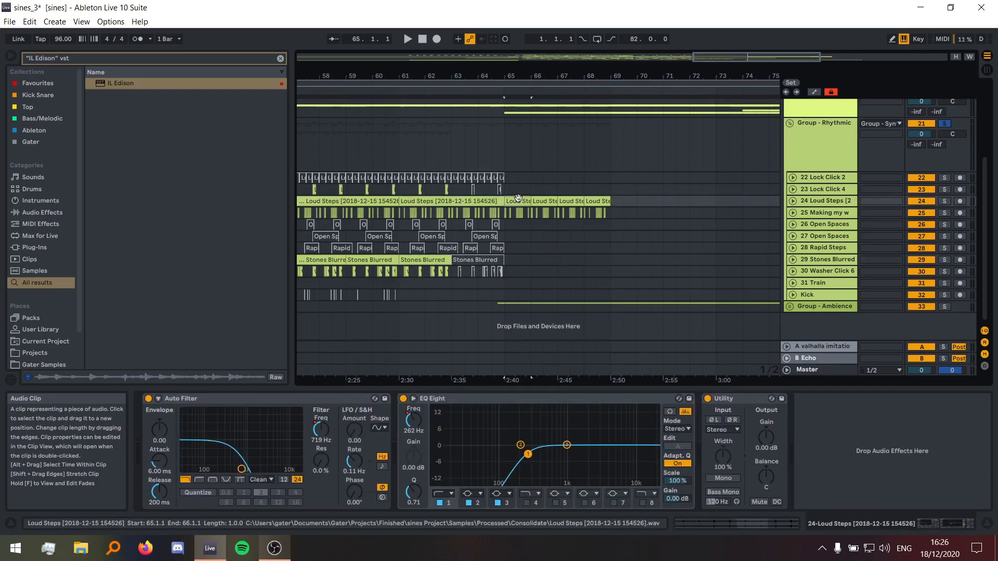
key(space)
click(582, 161)
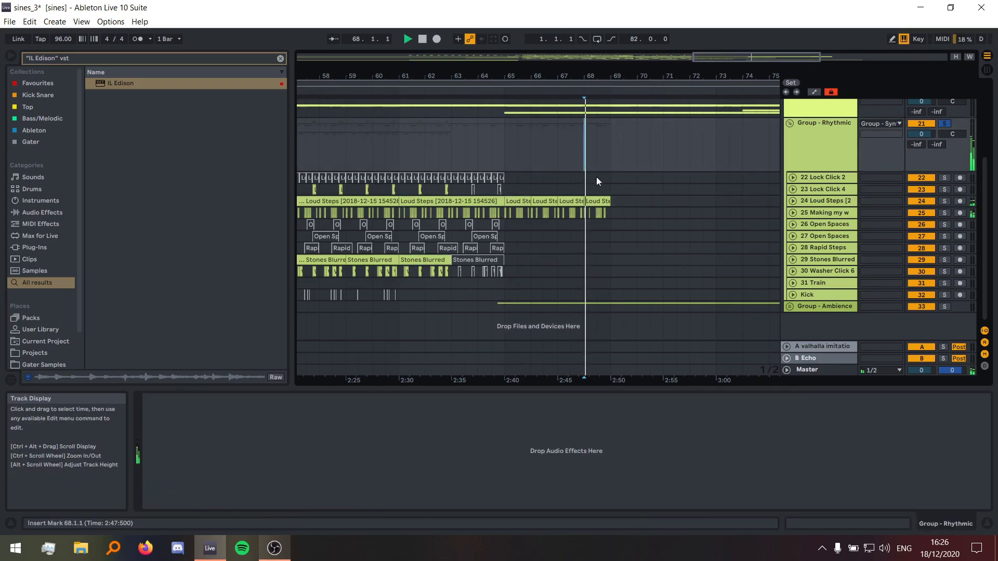
scroll(608, 179, up, 1)
scroll(622, 186, up, 1)
right_click(621, 186)
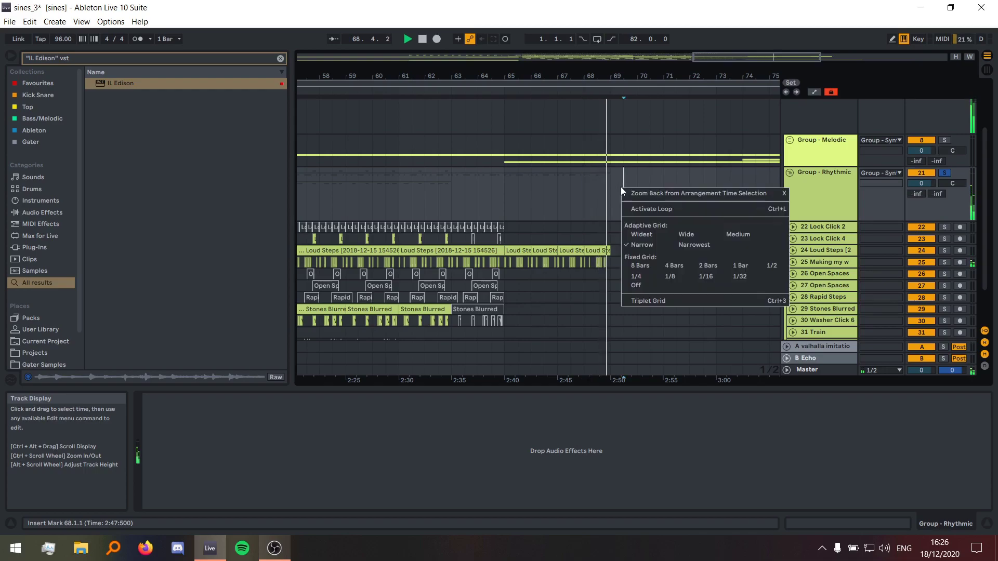
key(Escape)
scroll(618, 199, down, 5)
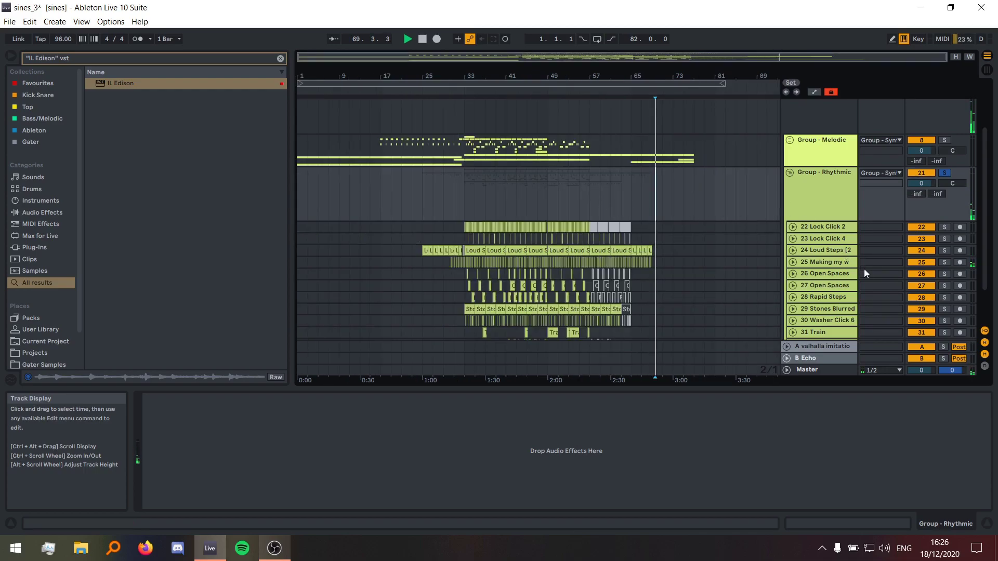
- Show the effects on track 25 Making my way, and replay the rhythmic group from 65.1.1
click(846, 264)
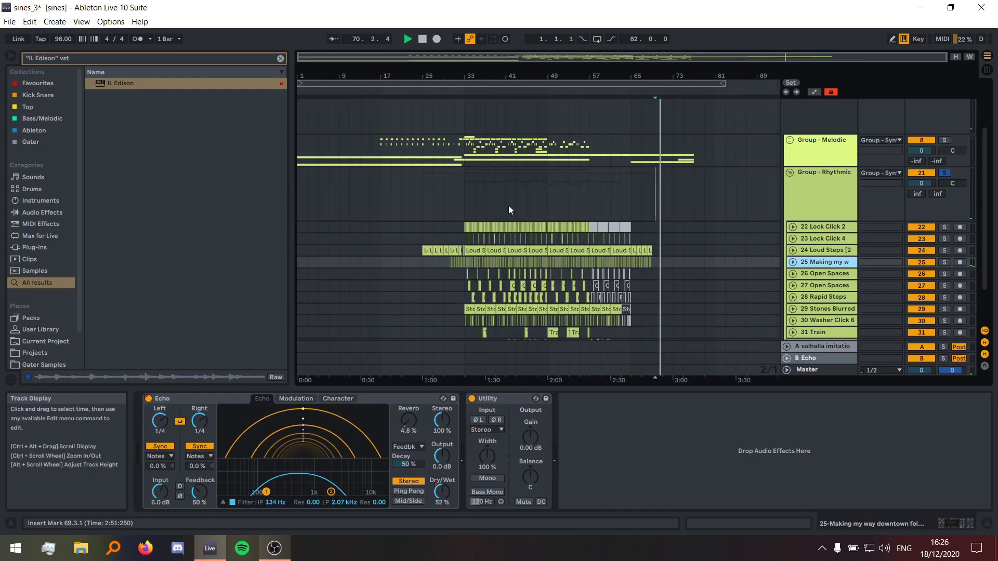
click(630, 196)
scroll(650, 203, up, 5)
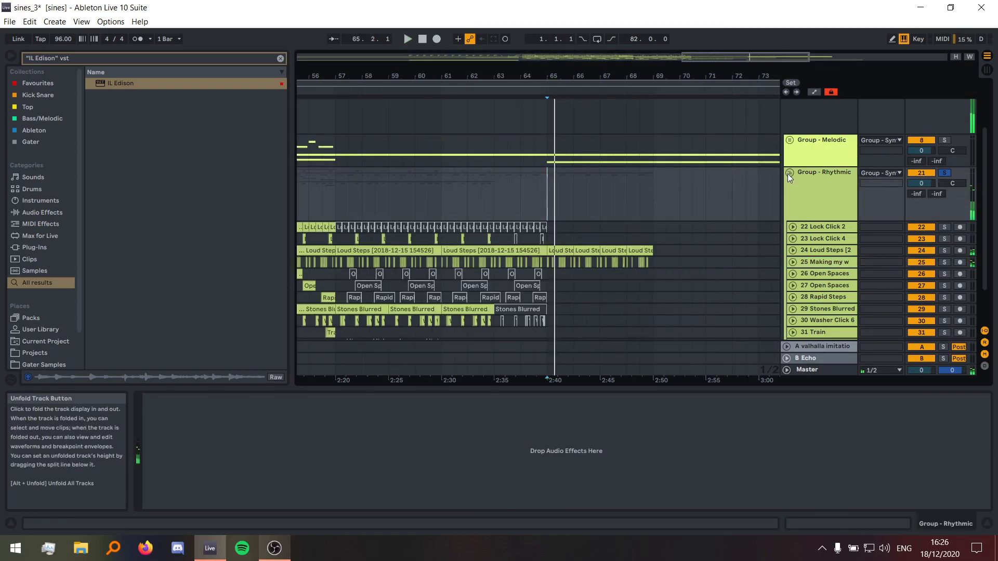
- Fold Group - Rhythmic, unfold Group - Melodic and expand track 19 Operator to show its clips from 65.1.1
click(789, 173)
click(789, 212)
scroll(615, 217, down, 3)
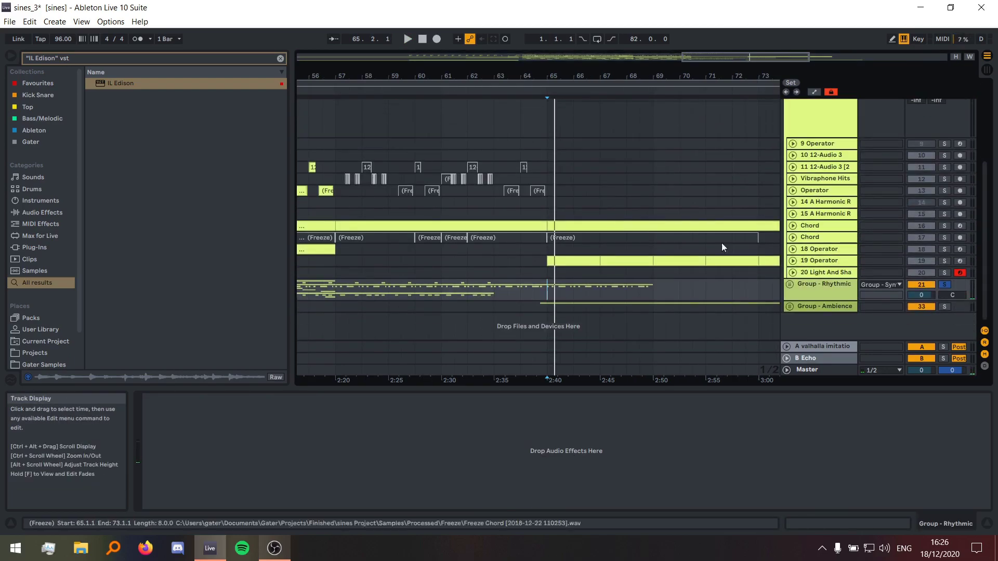
click(793, 260)
scroll(594, 260, down, 1)
click(551, 229)
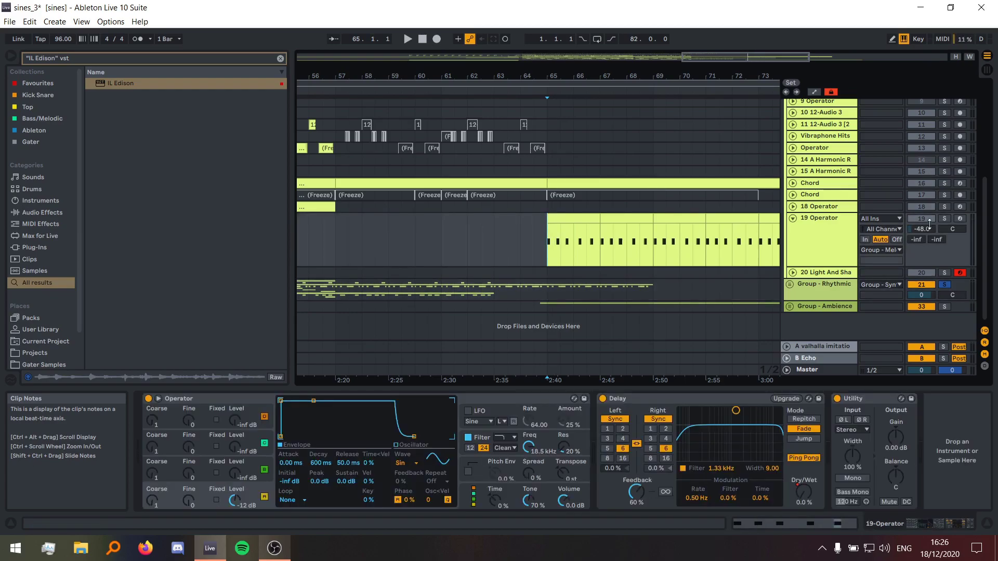
key(w)
key(w)
key(w)
key(w)
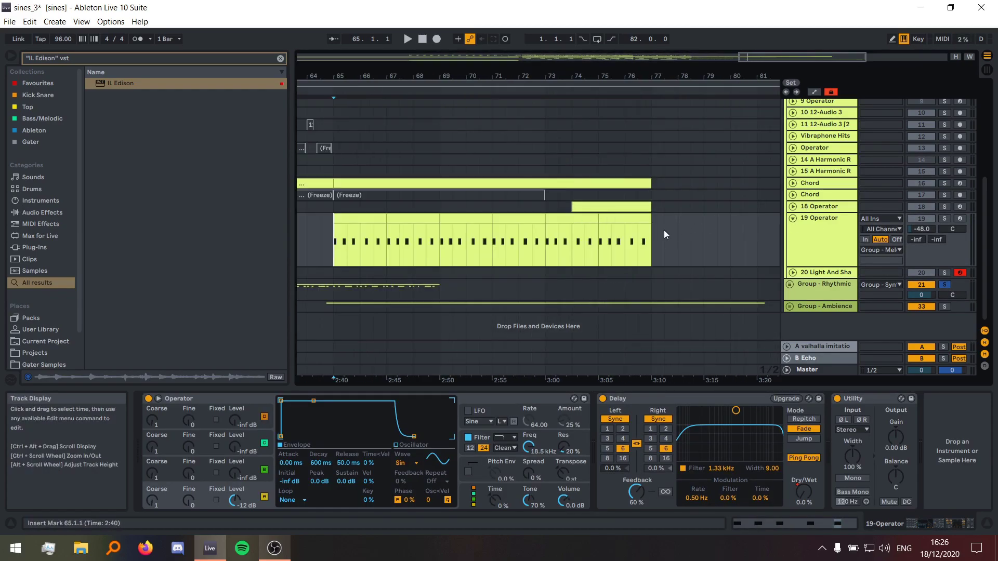
- Unfold Group - Ambience and collapse its individual tracks to compact rows
click(789, 306)
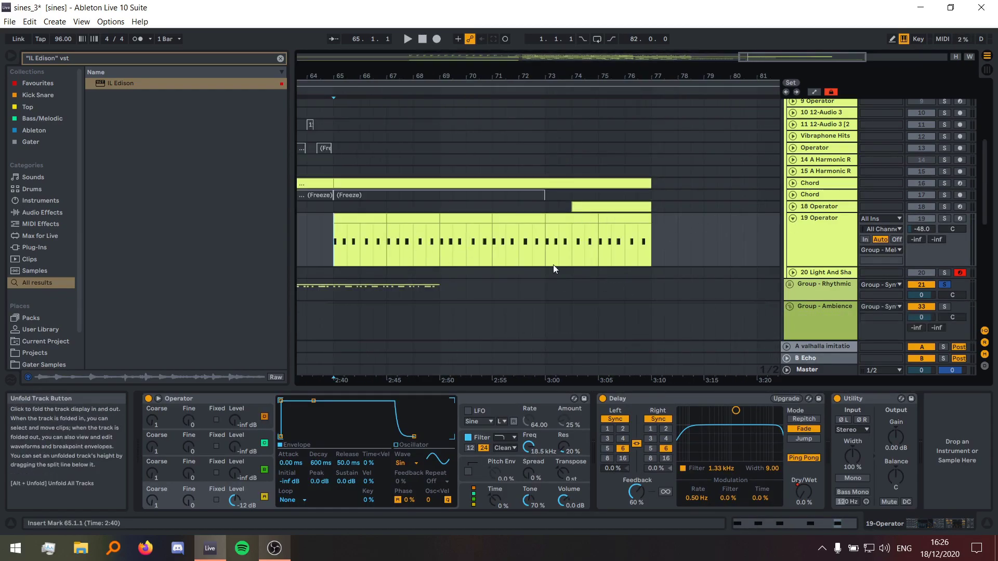
scroll(603, 278, down, 3)
key(w)
scroll(473, 264, down, 1)
scroll(473, 264, down, 2)
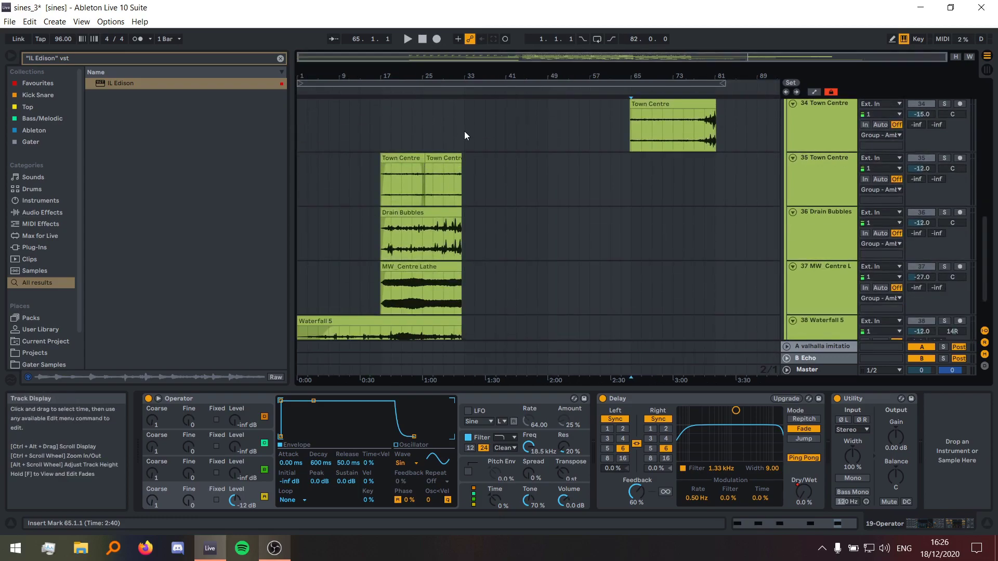
drag(464, 131, 628, 120)
scroll(787, 191, up, 1)
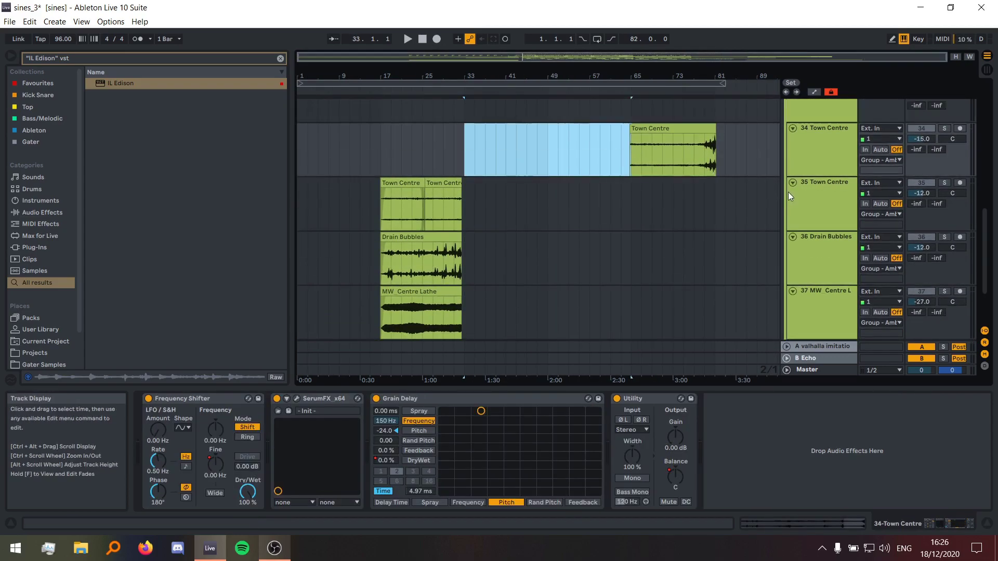
alt+click(792, 128)
- Solo track 34 Town Centre in Group - Ambience and play its clip from the start at 64.4.1
scroll(668, 195, up, 5)
click(625, 178)
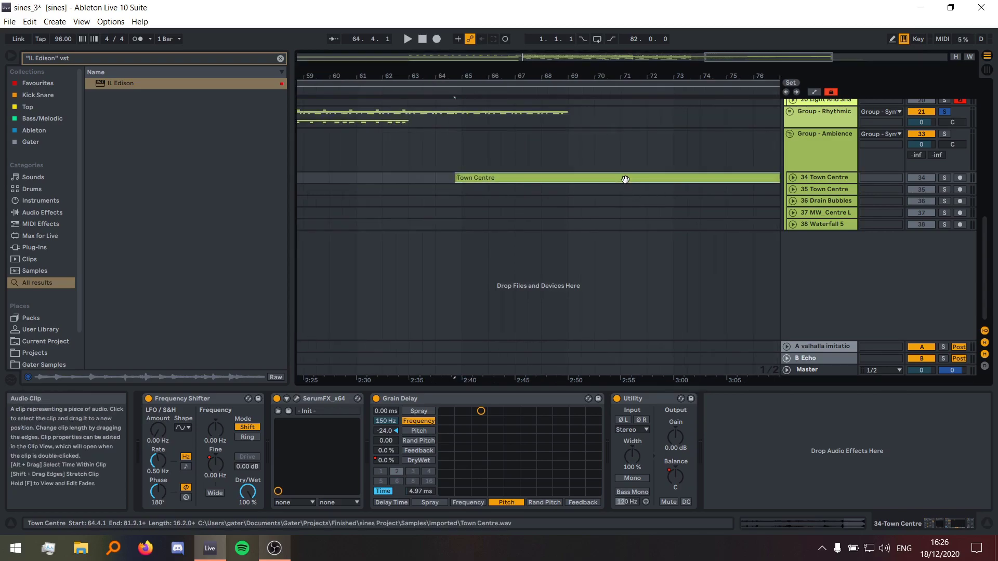
click(944, 177)
scroll(671, 200, down, 5)
key(space)
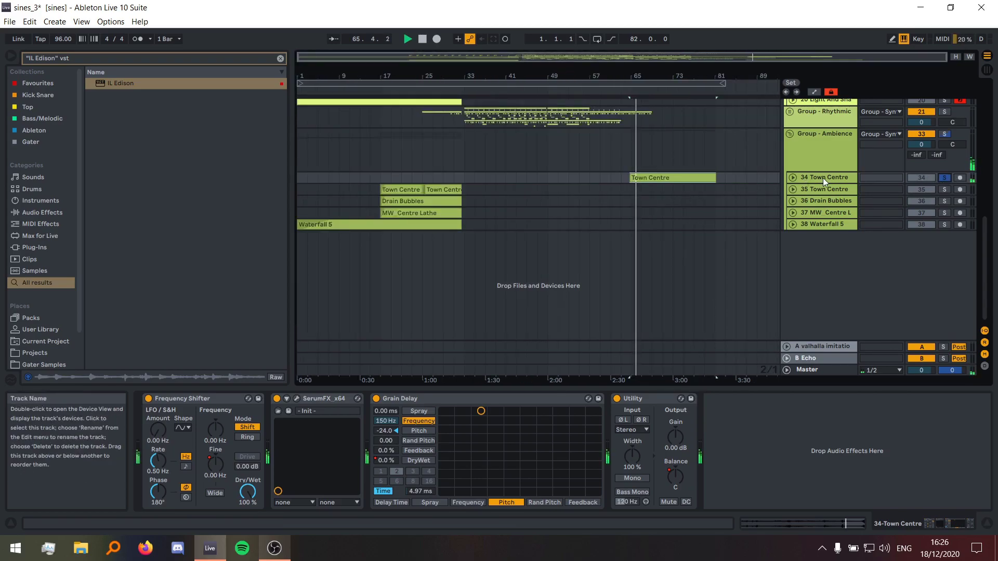
- Play the soloed Town Centre track from 76.1.1 and 78.3.1, and display its effect chain
scroll(742, 212, up, 1)
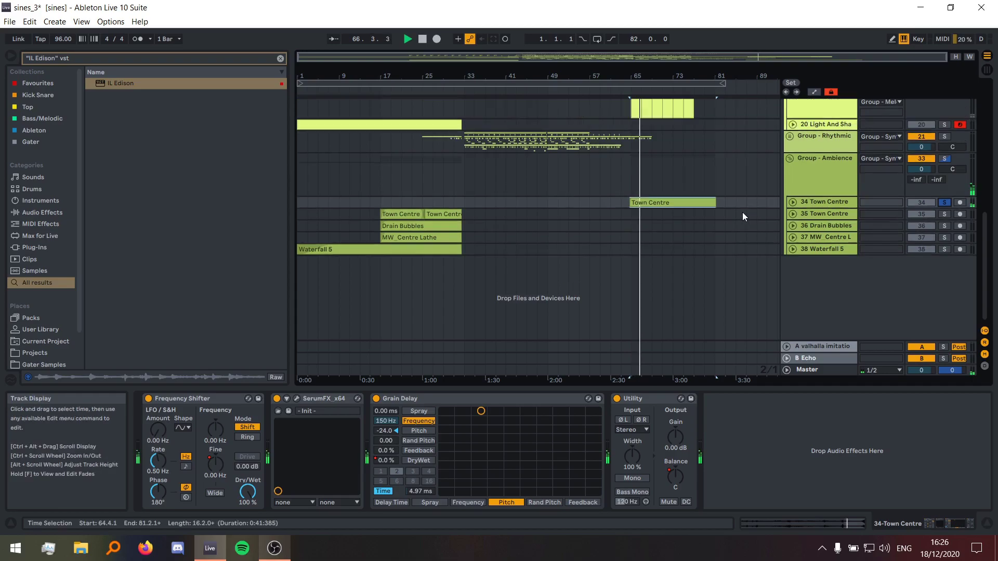
scroll(742, 212, up, 2)
scroll(538, 304, up, 5)
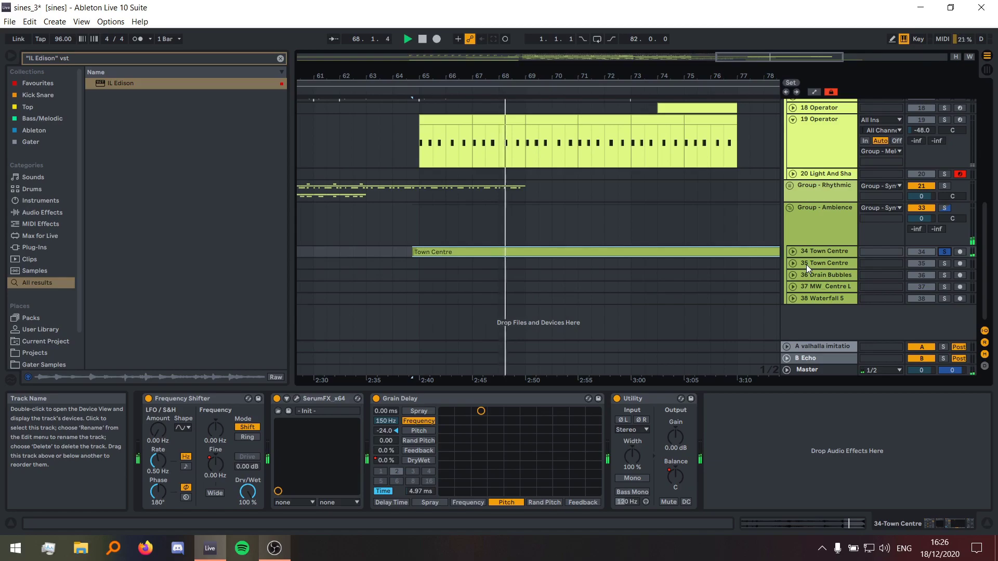
click(704, 262)
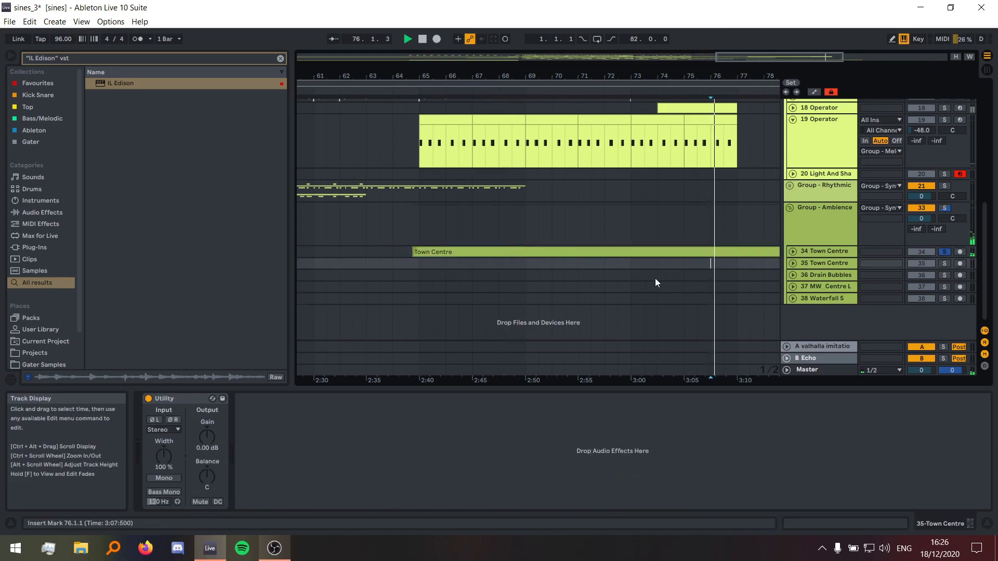
scroll(666, 279, right, 2)
scroll(713, 275, right, 5)
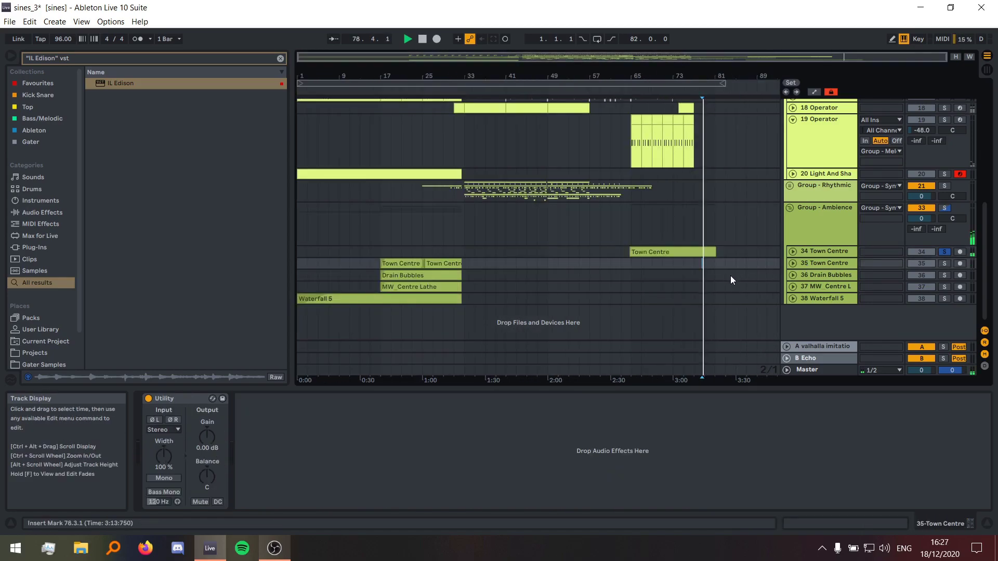
click(838, 251)
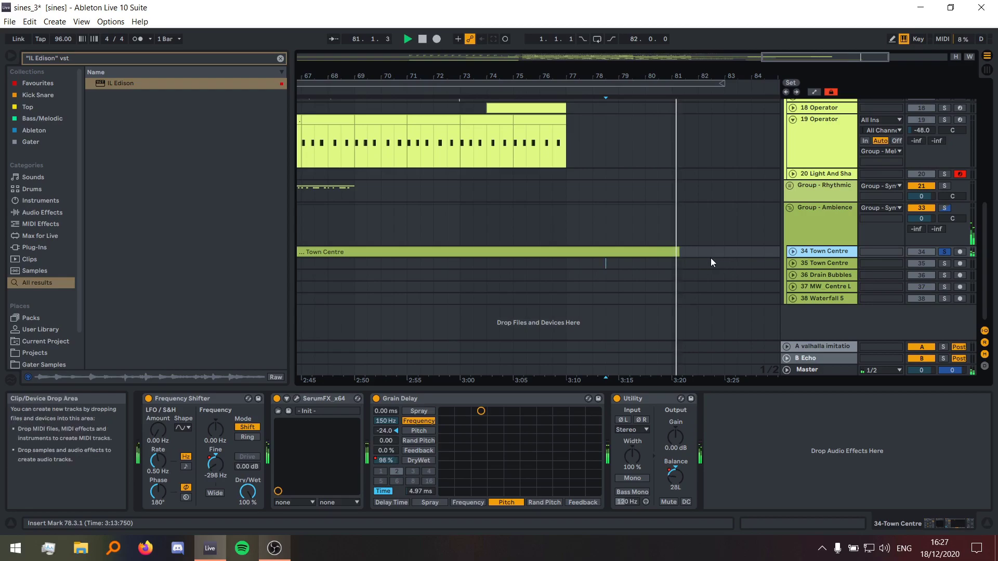
scroll(643, 283, down, 5)
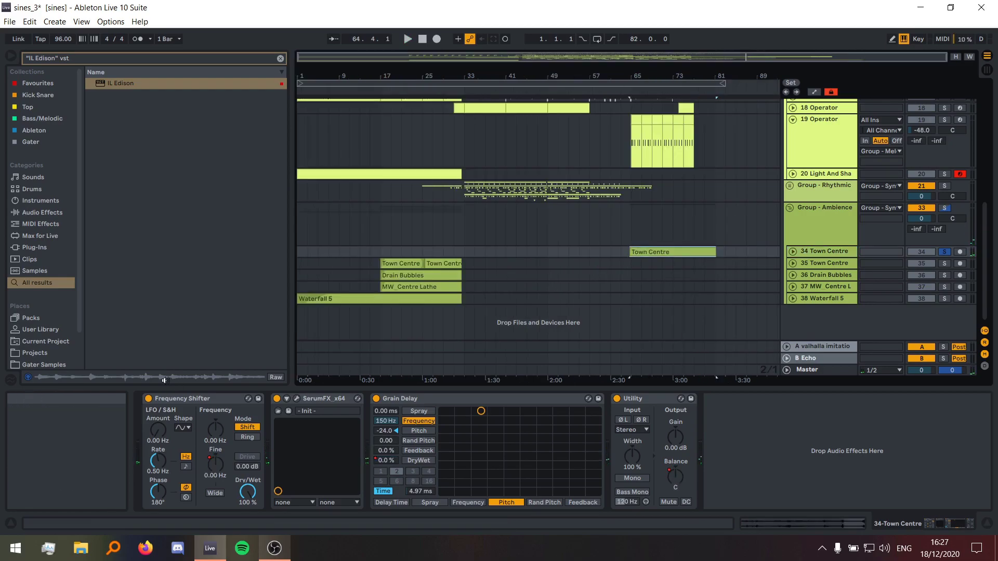
- Expand track 34 Town Centre, show the automation lanes and open its SerumFX plug-in window
click(792, 252)
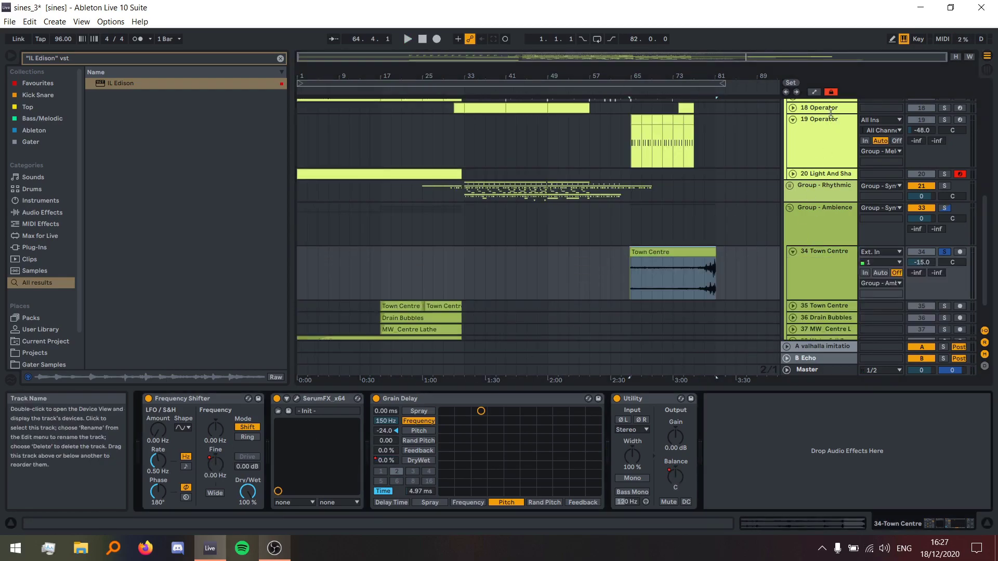
key(a)
click(297, 398)
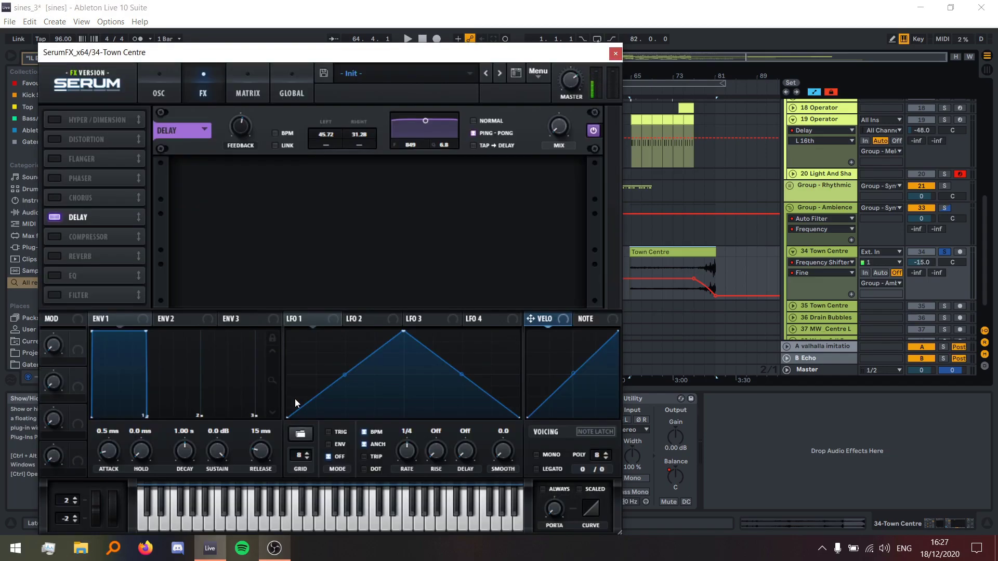
- Play the Town Centre clip from its start and near its end, and show the SerumFX Dry/Wet automation
click(689, 291)
key(space)
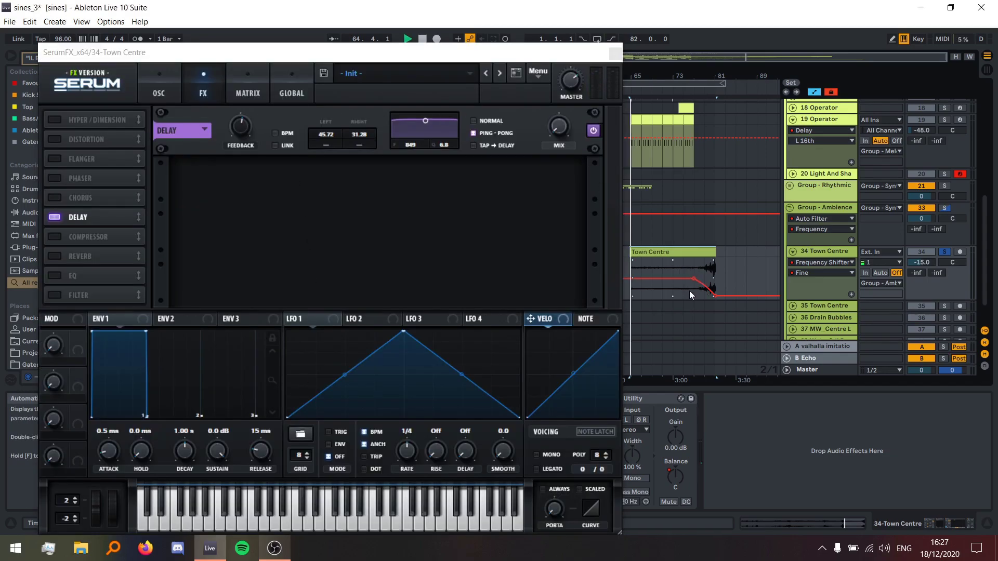
click(702, 263)
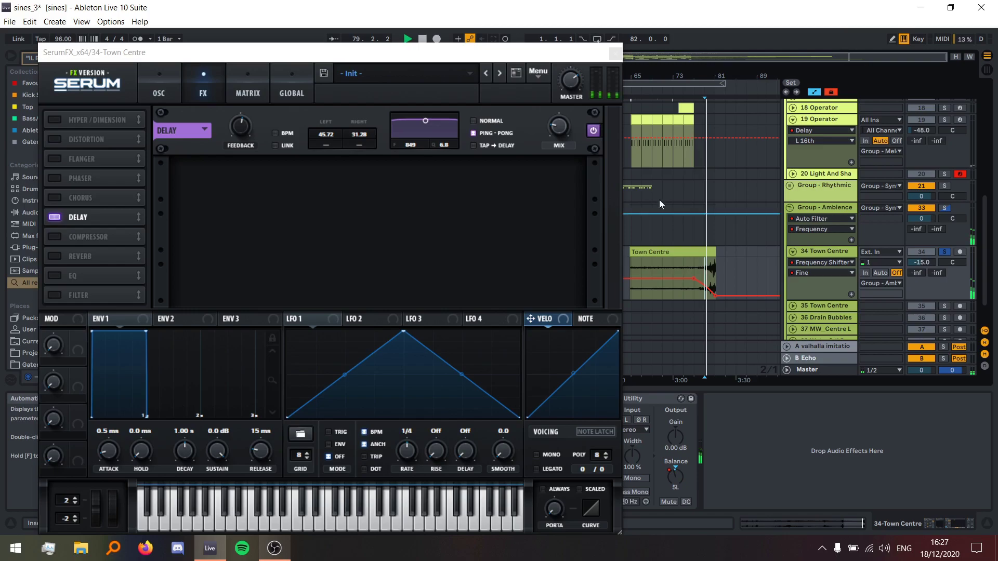
click(559, 127)
click(482, 39)
key(space)
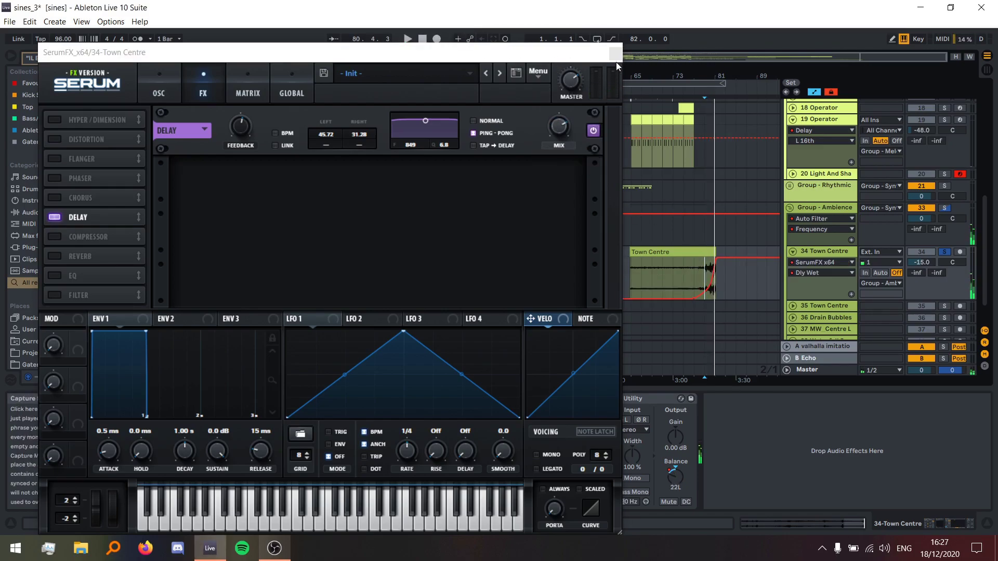
- Close SerumFX, show the Grain Delay DryWet automation and play the end of the Town Centre clip
click(615, 53)
click(385, 460)
click(703, 273)
key(z)
click(756, 293)
key(space)
key(space)
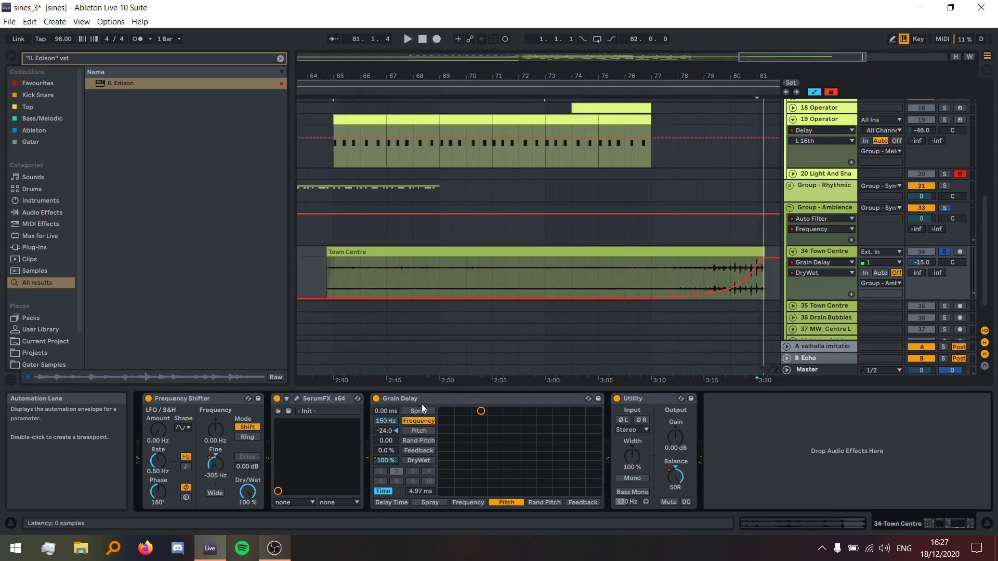
- Show the Utility Balance automation on 34 Town Centre and play from 79.3.1 and 81.1.1
key(x)
click(675, 475)
click(714, 276)
key(z)
key(space)
key(z)
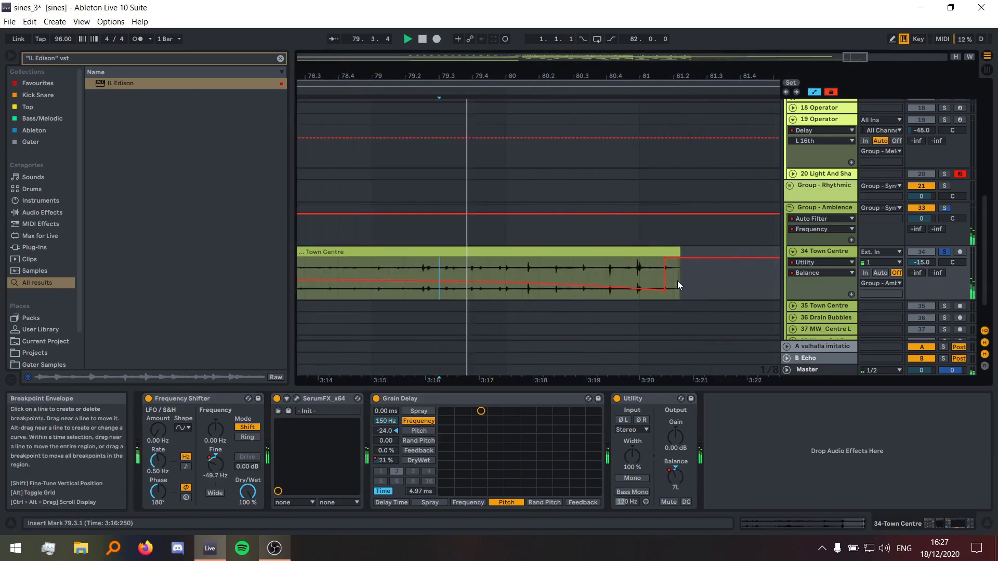
click(640, 273)
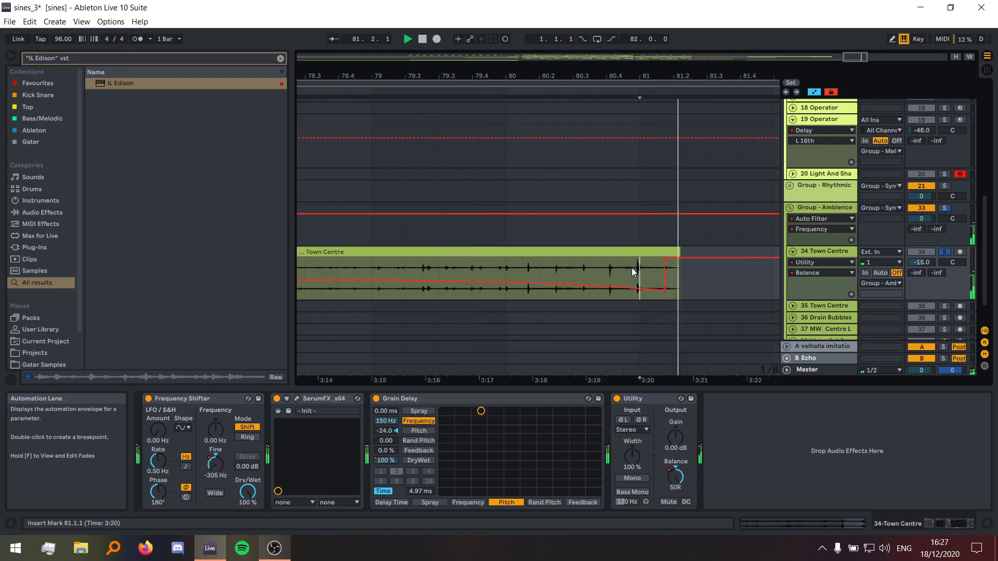
key(space)
- Hide the automation lanes, select the first 19 Operator clip at 65.1.1 and solo that track
key(x)
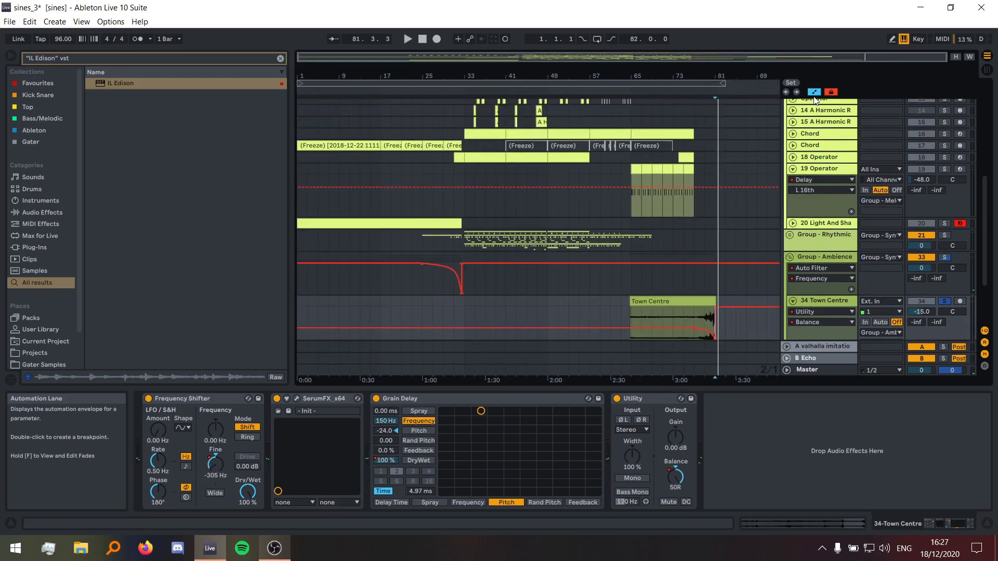
drag(642, 77, 494, 166)
click(489, 168)
click(944, 169)
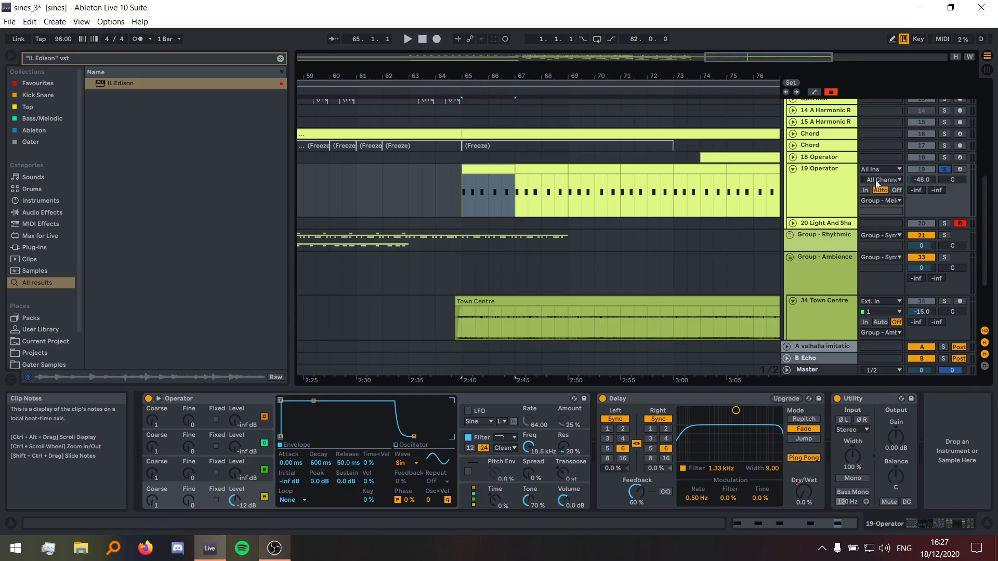
- Play the soloed 19 Operator track from 65.1.1 and stop playback
key(space)
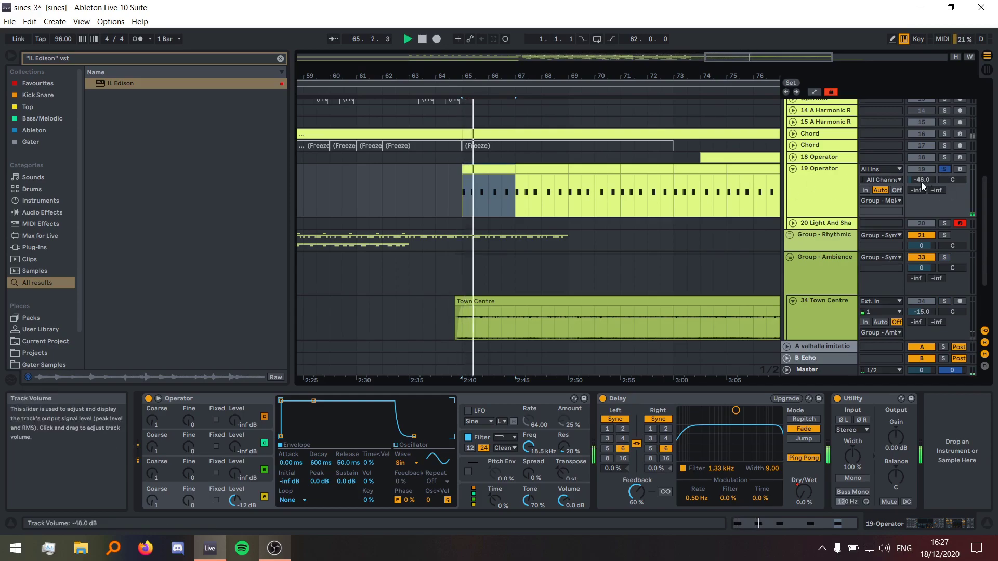
ctrl+scroll(534, 223, up, 5)
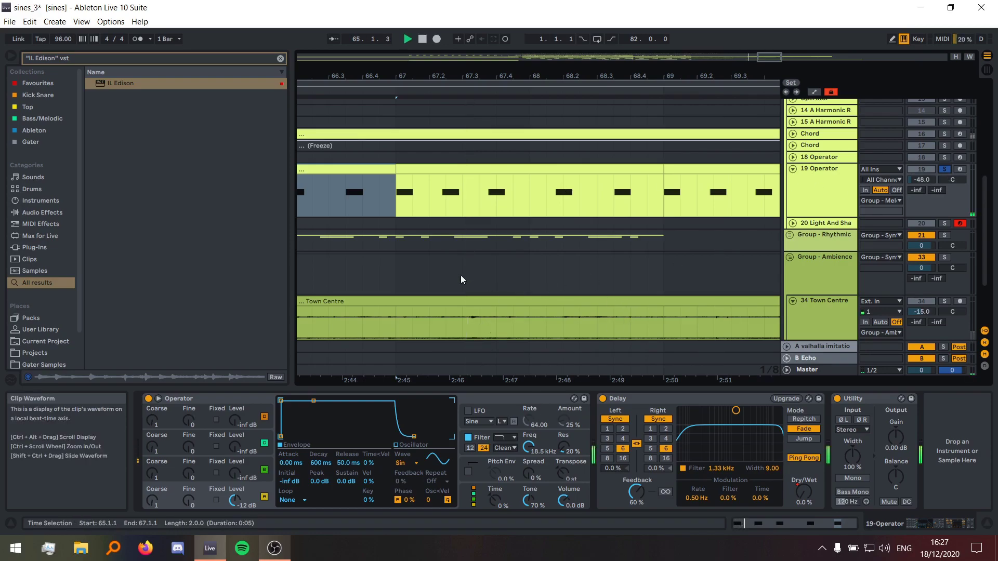
ctrl+scroll(486, 282, down, 5)
key(space)
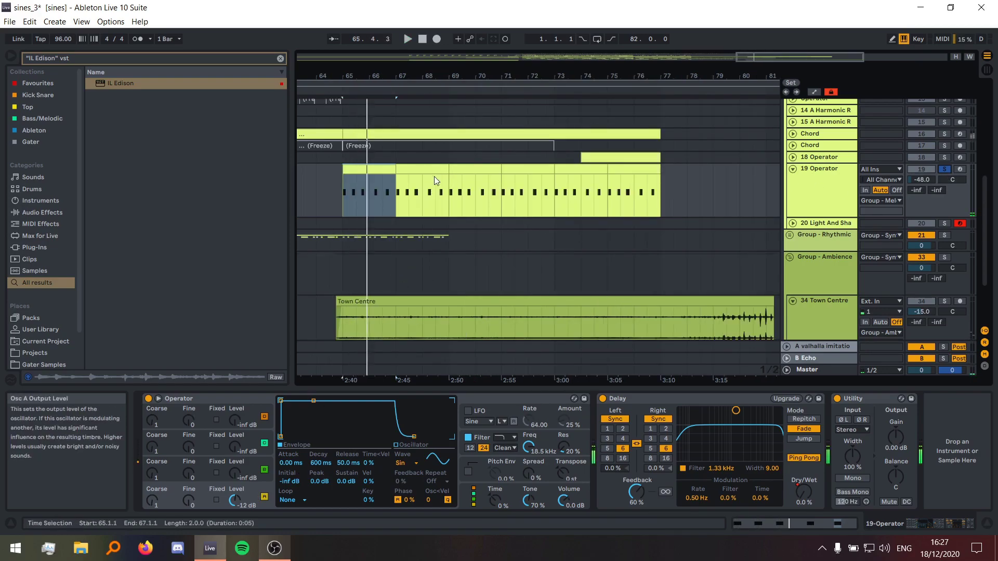
- Open the notes of the 19 Operator clip at 67.1.1, select its E6 notes and return to the device view
double_click(436, 176)
key(space)
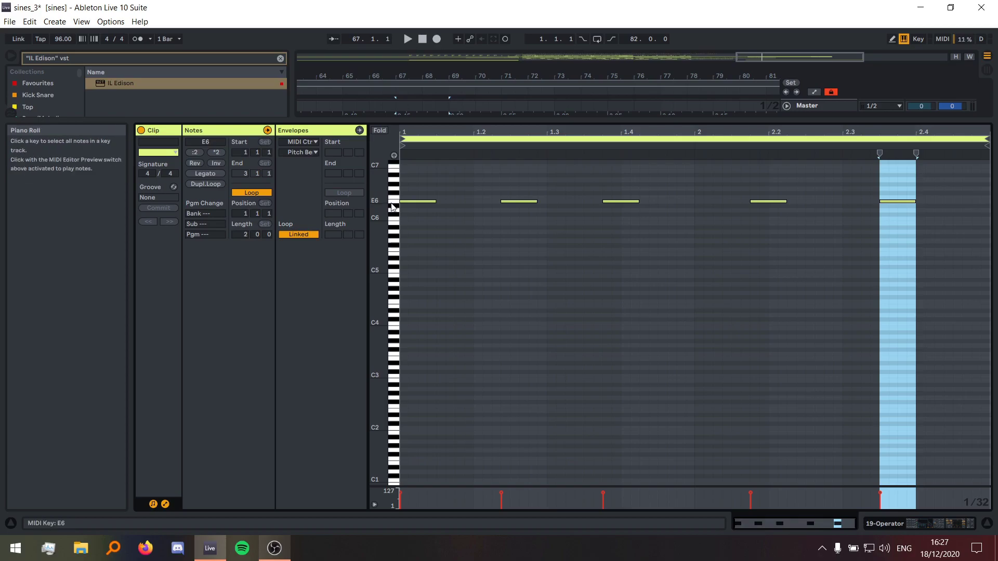
click(392, 202)
key(shift+Tab)
scroll(392, 206, up, 3)
- Play the 19 Operator clips from 69.1.1 and from 76.1.1, showing the Delay's Dry/Wet at their end
click(452, 184)
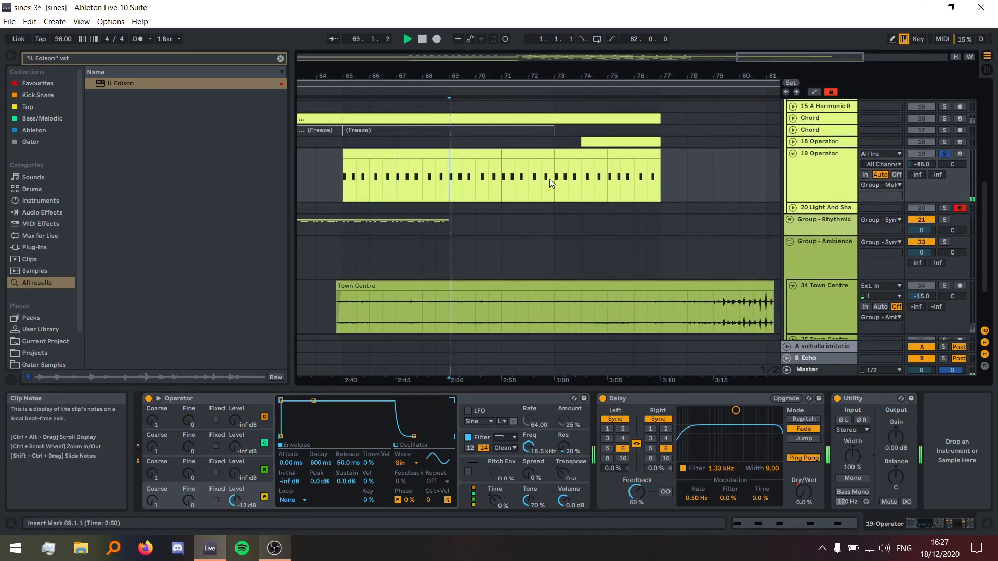
click(607, 179)
scroll(653, 208, up, 5)
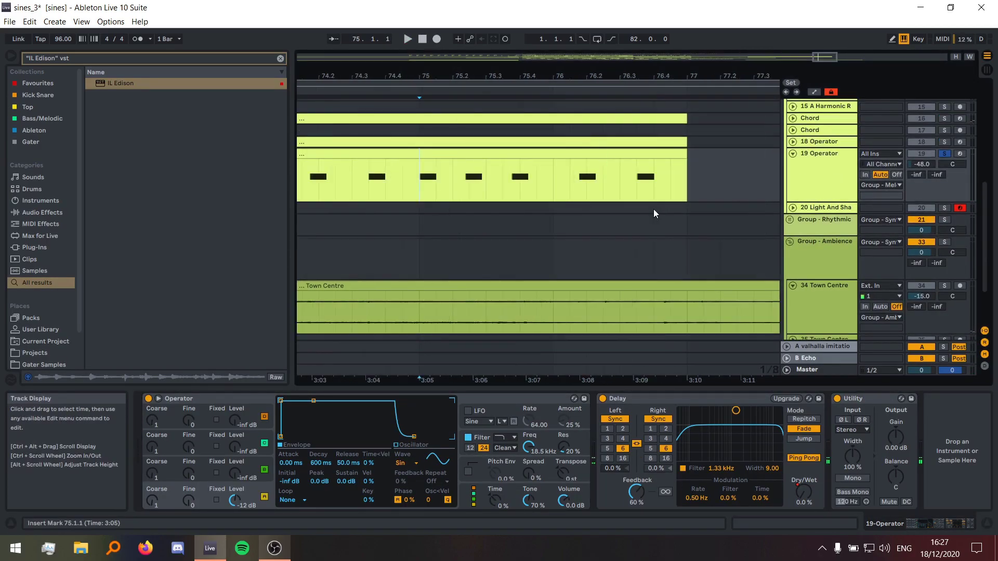
click(558, 185)
key(space)
drag(812, 505, 813, 476)
scroll(590, 262, down, 5)
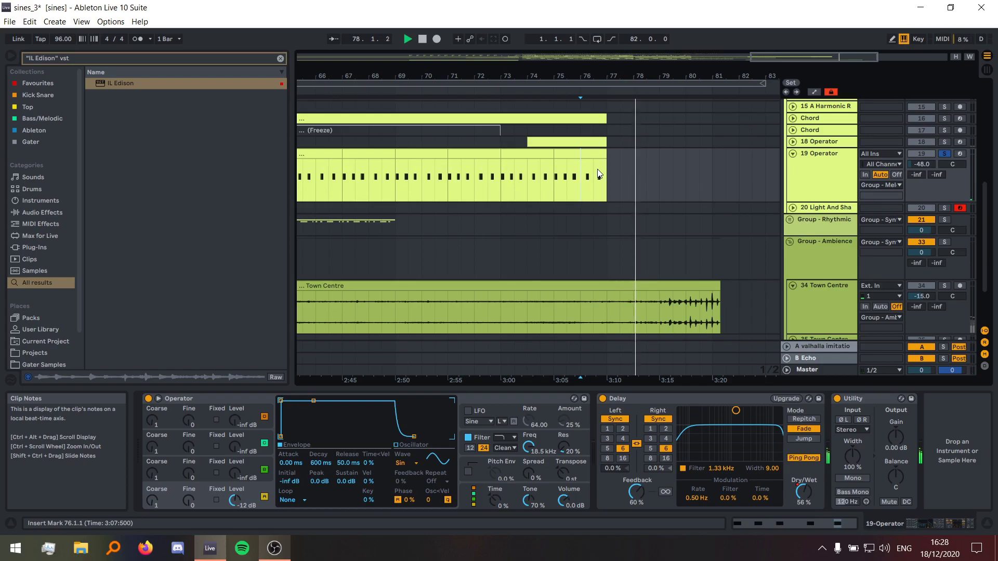
- Unfold all tracks, solo Chord track 16 and play it from 65.1.1
scroll(743, 185, up, 1)
scroll(627, 223, down, 6)
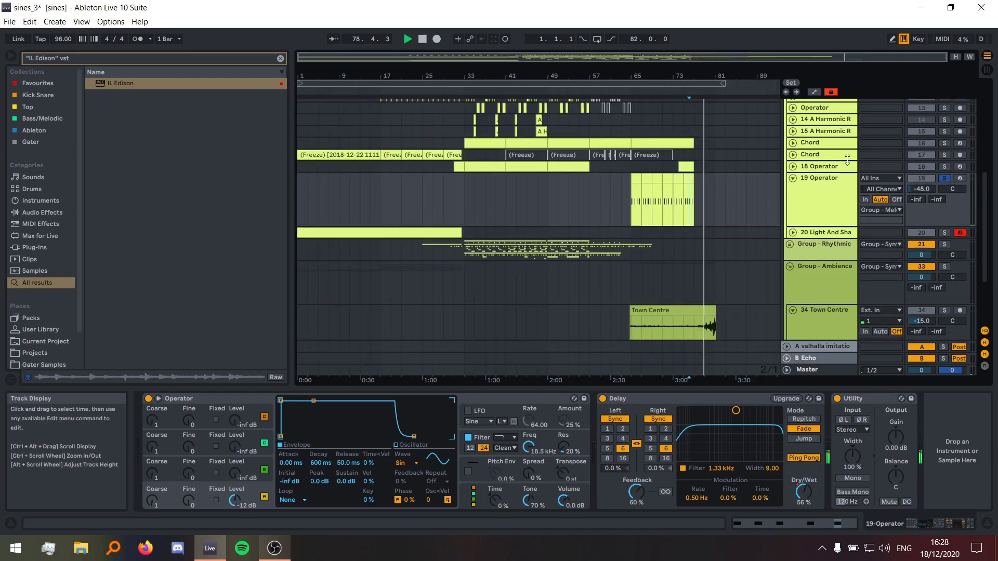
alt+click(792, 166)
scroll(663, 175, up, 3)
key(space)
click(657, 160)
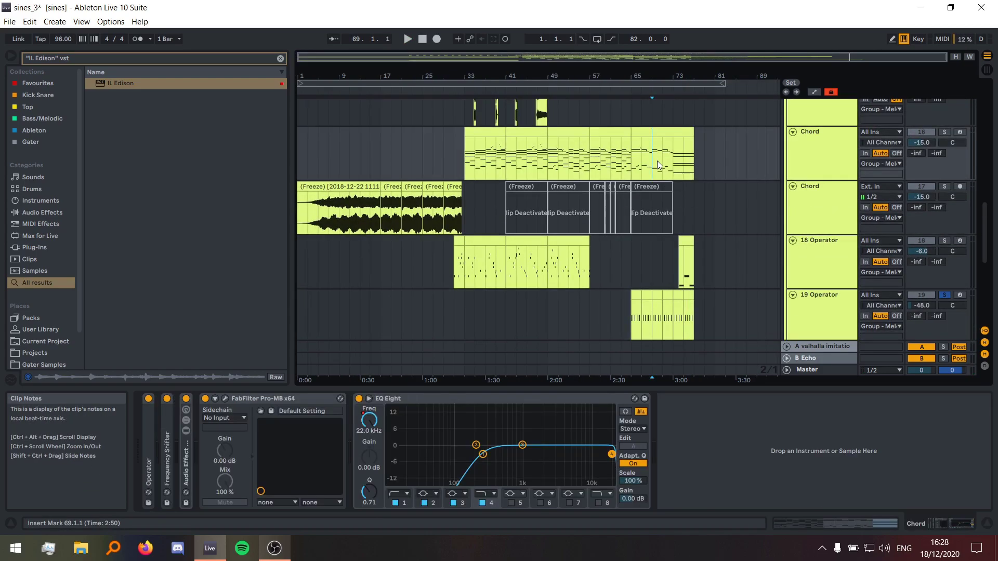
scroll(657, 160, up, 5)
key(space)
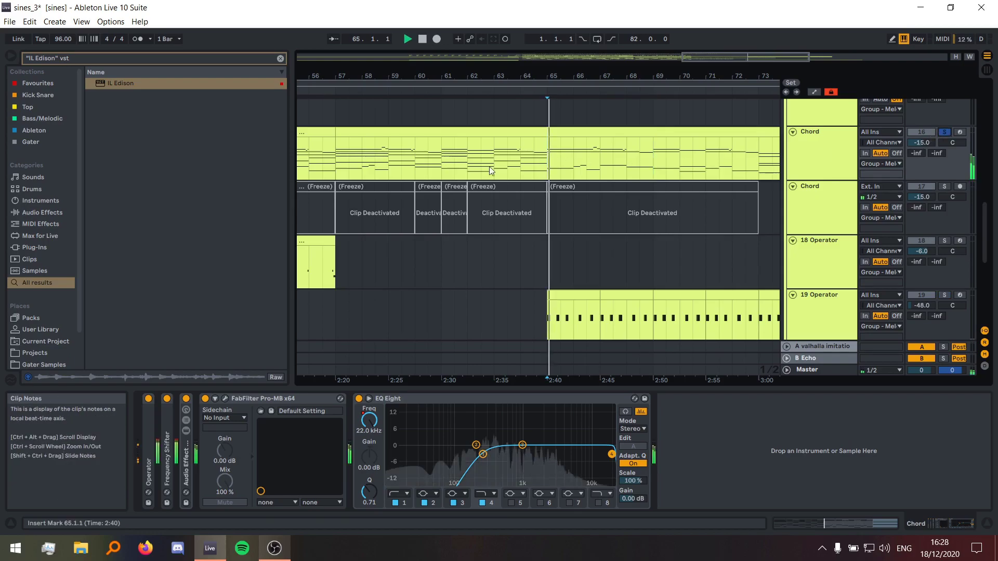
scroll(598, 187, right, 3)
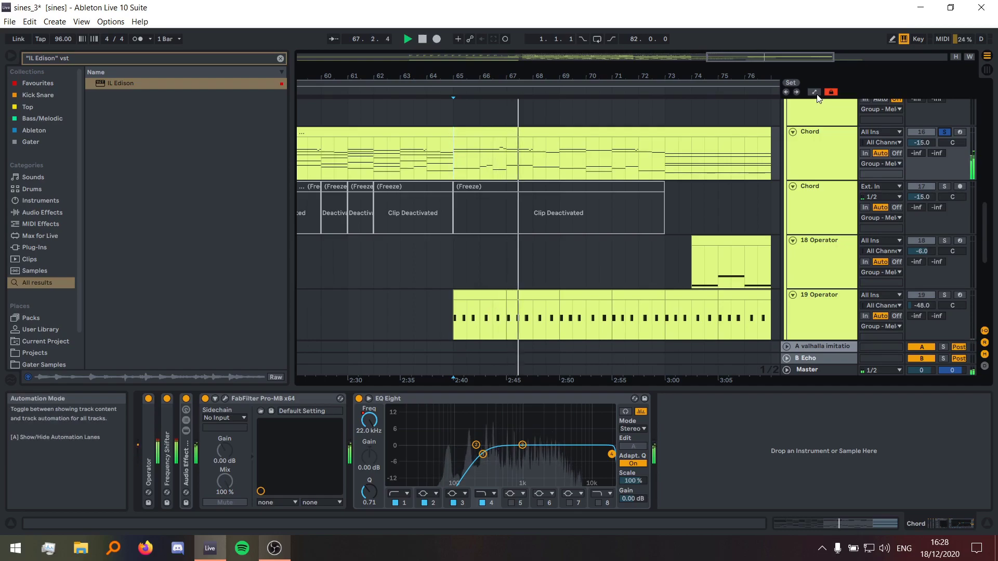
- Open the last clip on Chord track 16, examine its held chord from 17.1.1 to 21.1.1 and return to the device view
double_click(674, 134)
scroll(815, 410, up, 2)
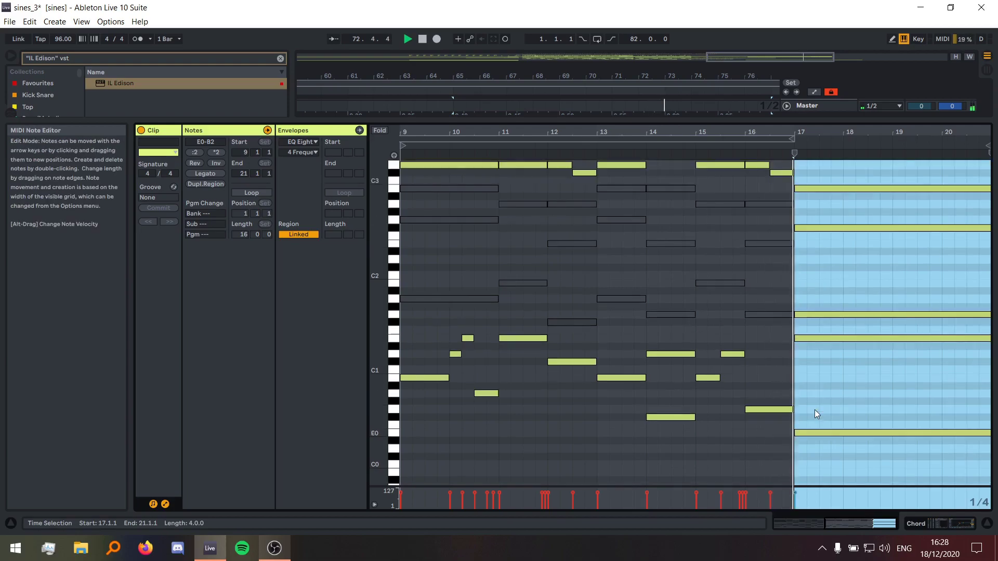
scroll(806, 313, up, 2)
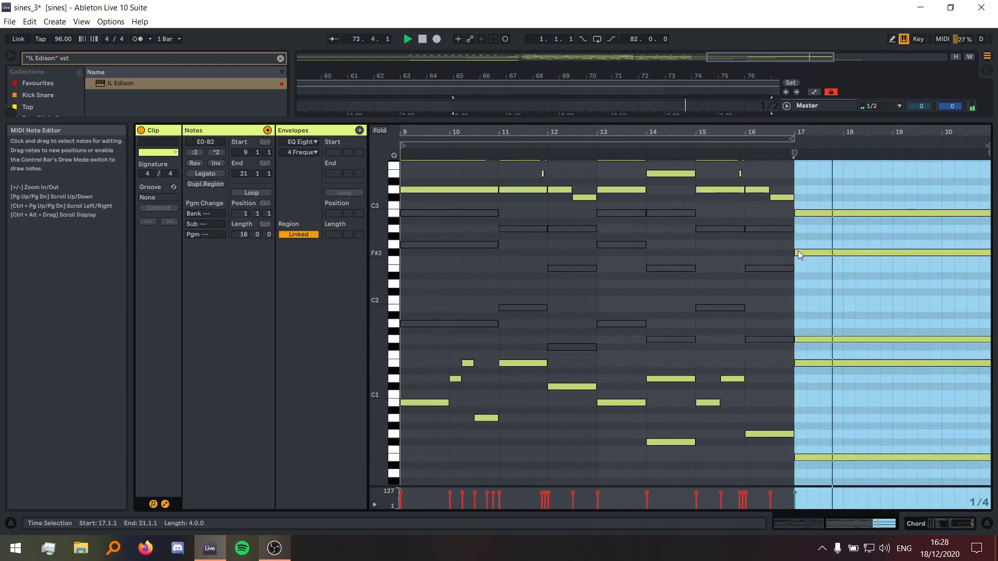
key(shift+Tab)
- Play the held chord on the soloed Chord track from 73.1.1 and stop playback
key(space)
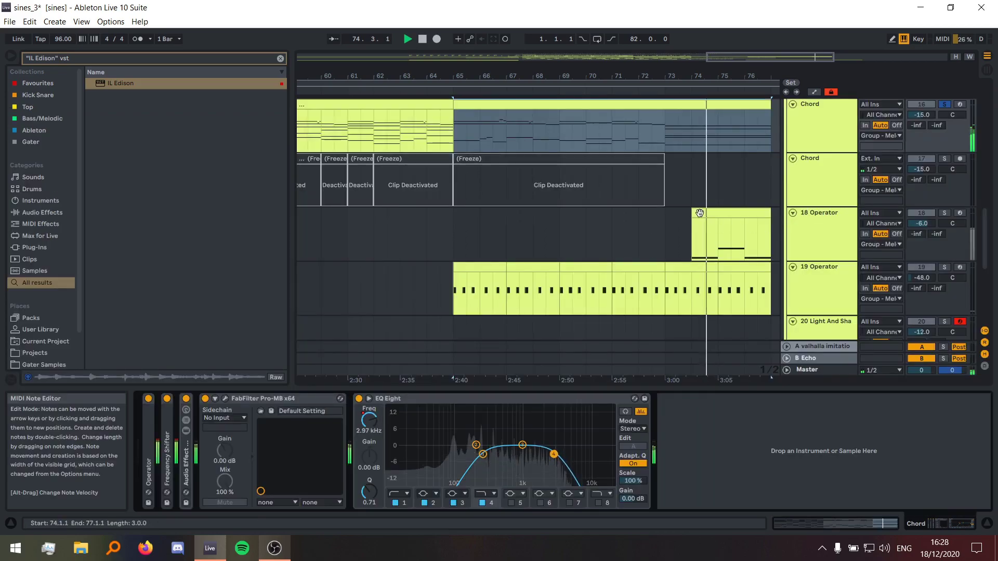
key(minus)
key(minus)
key(space)
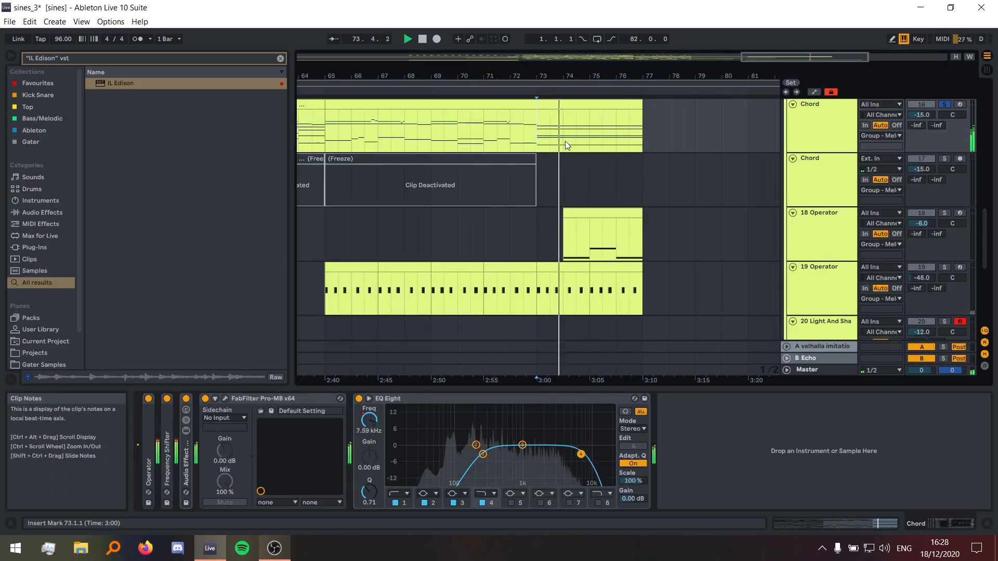
key(space)
- Solo 18 Operator, open its clip at 74.1.1 and select the B-1 and E0 notes in turn
drag(565, 141, 637, 133)
click(573, 242)
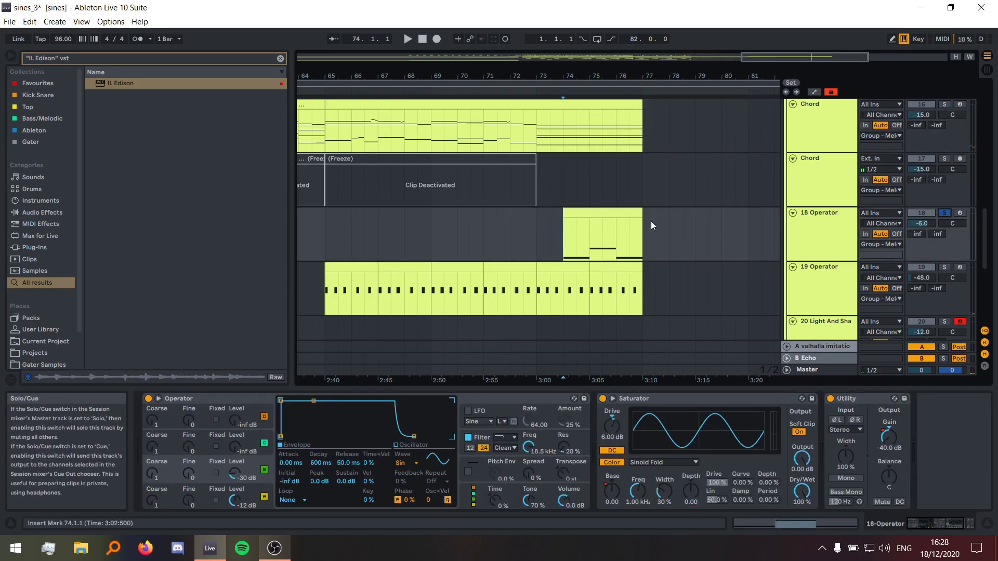
double_click(594, 215)
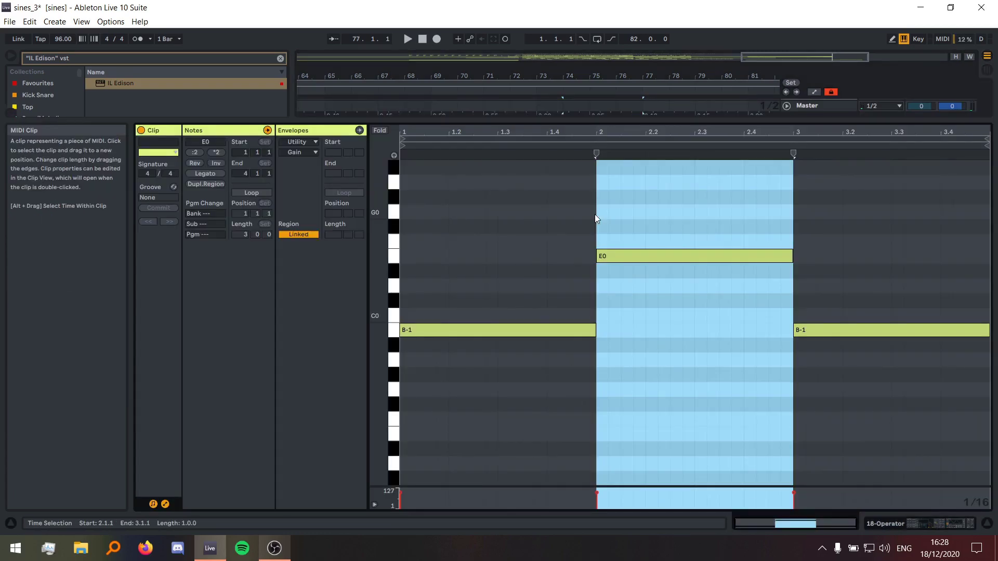
click(395, 335)
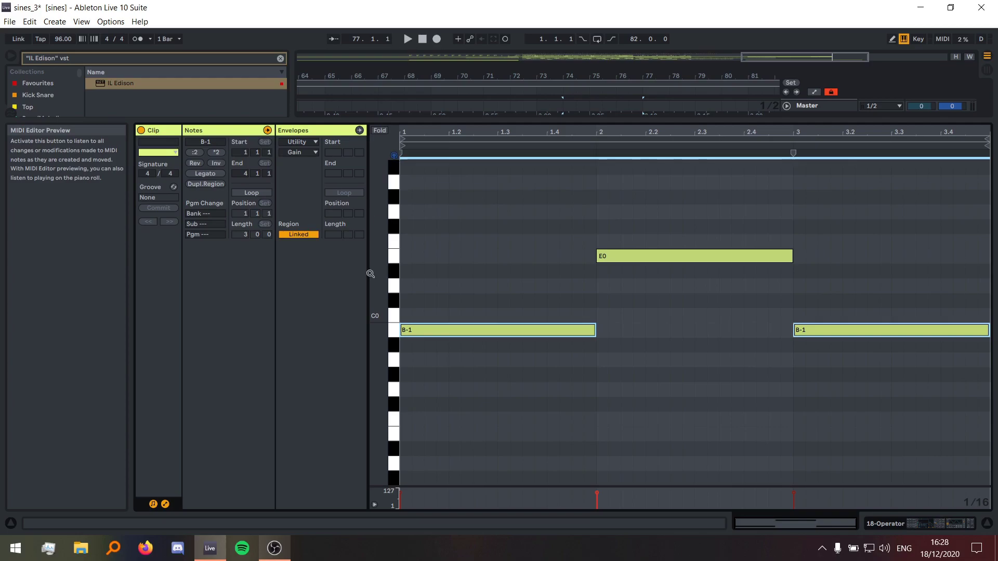
click(394, 256)
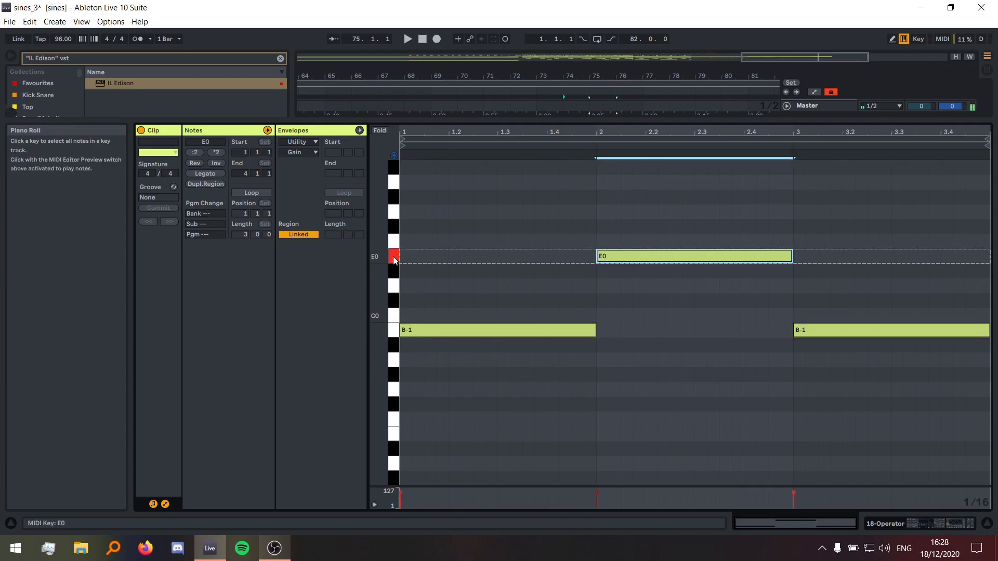
click(393, 335)
- Return to the device view and play the soloed 18 Operator clip from 74.1.1
key(shift+Tab)
key(space)
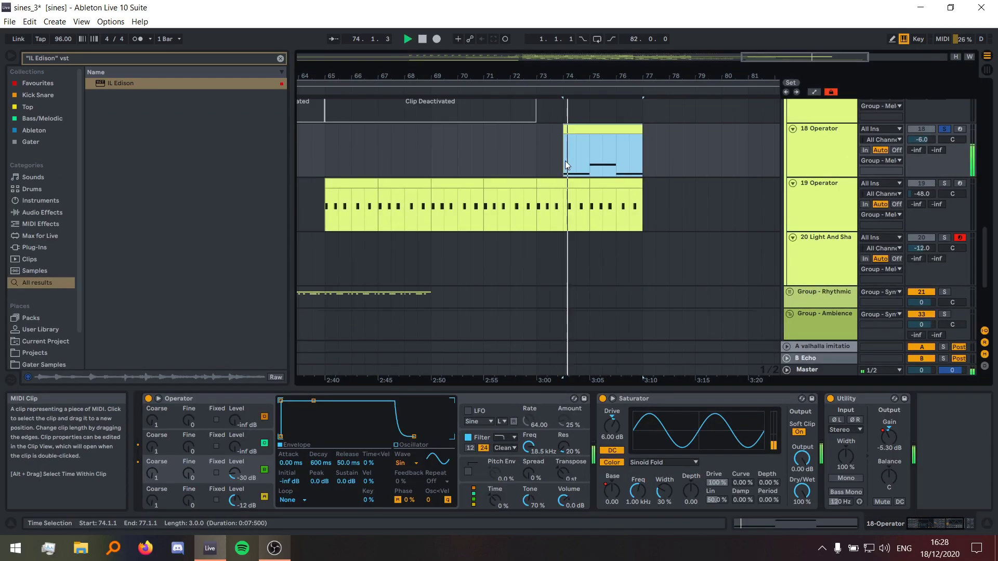
scroll(597, 174, up, 1)
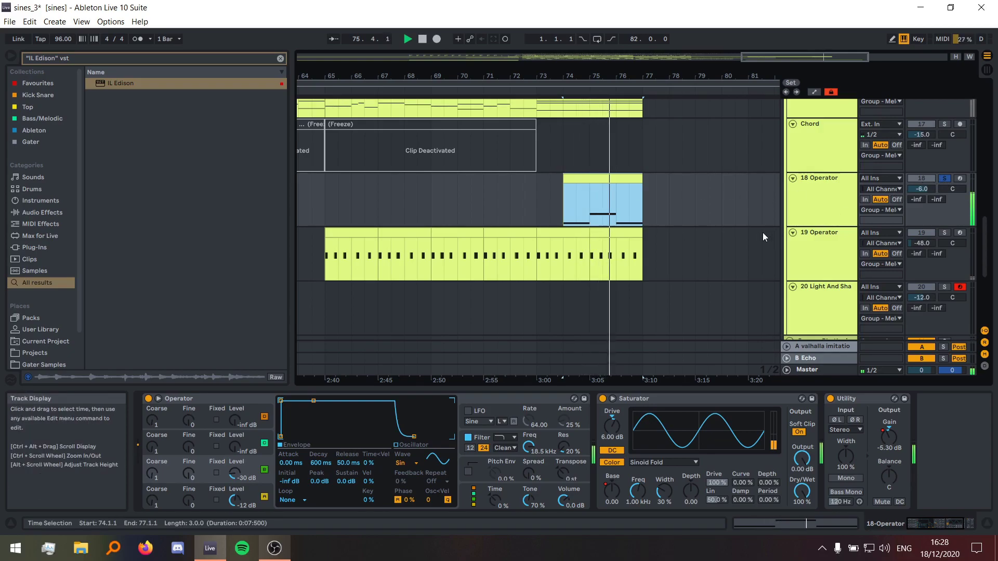
key(space)
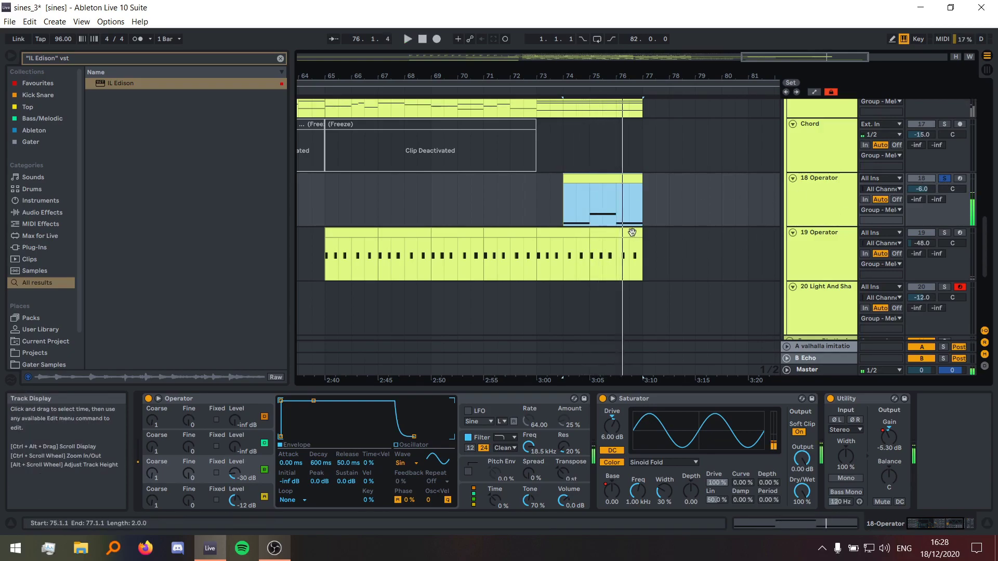
- Select 73.1.1 to 77.1.1 across the Chord and 18 Operator tracks and turn off the solo
click(562, 205)
scroll(597, 253, up, 2)
drag(544, 251, 640, 156)
key(s)
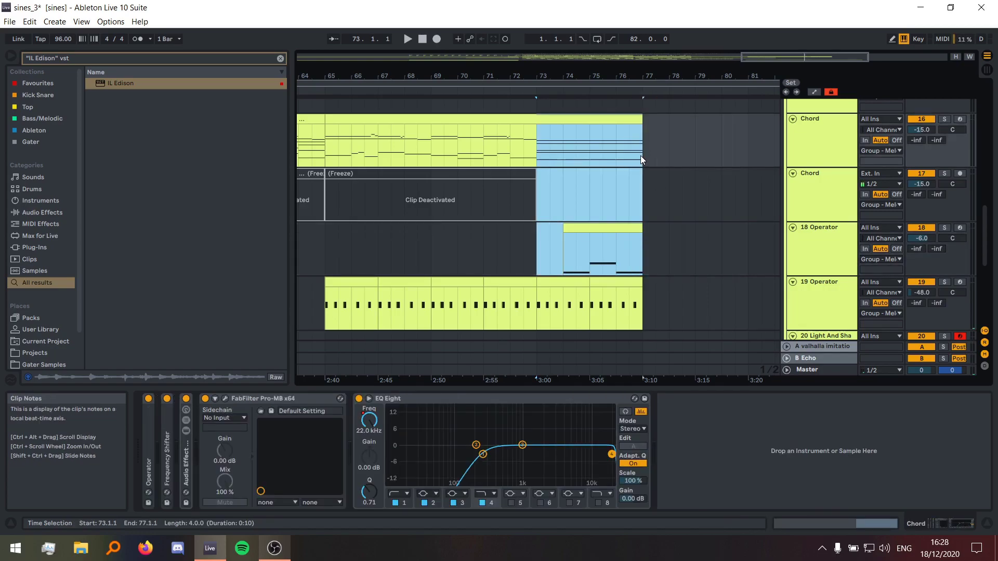
- Play the outro from 73.1.1 with all tracks while looking over the Melodic, Rhythmic and Ambience groups, and stop at its end
click(540, 244)
key(space)
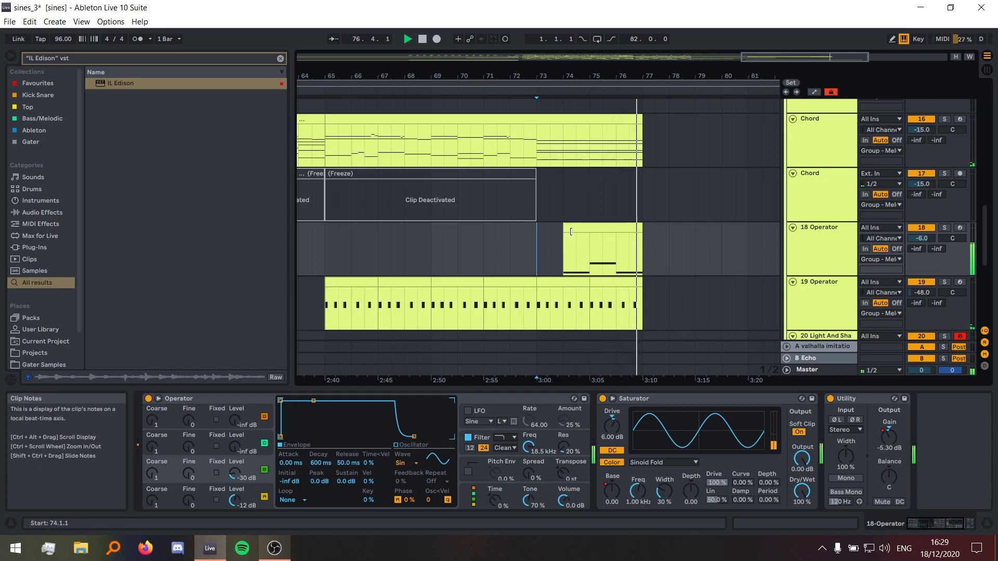
scroll(587, 225, down, 5)
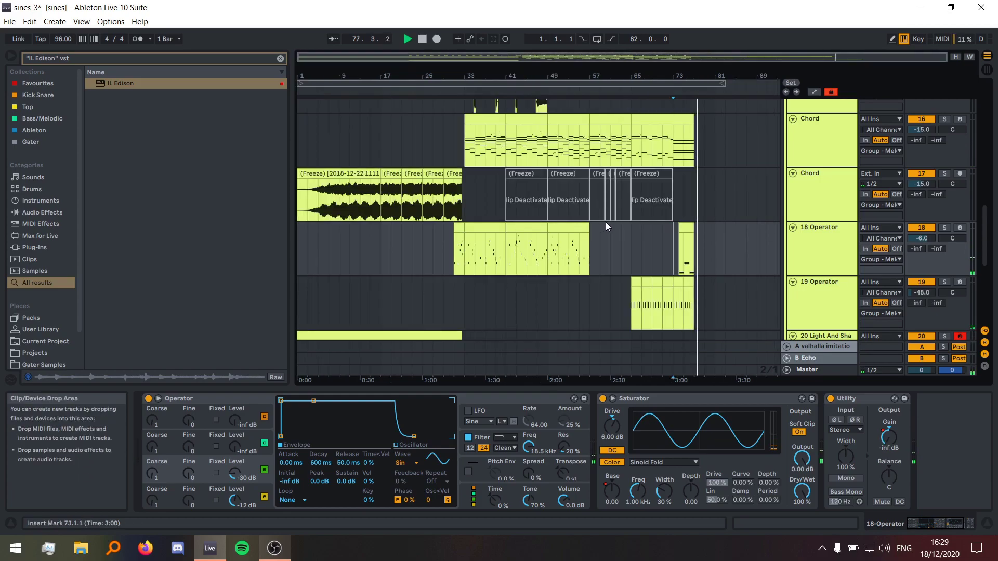
scroll(606, 222, up, 1)
scroll(606, 222, up, 10)
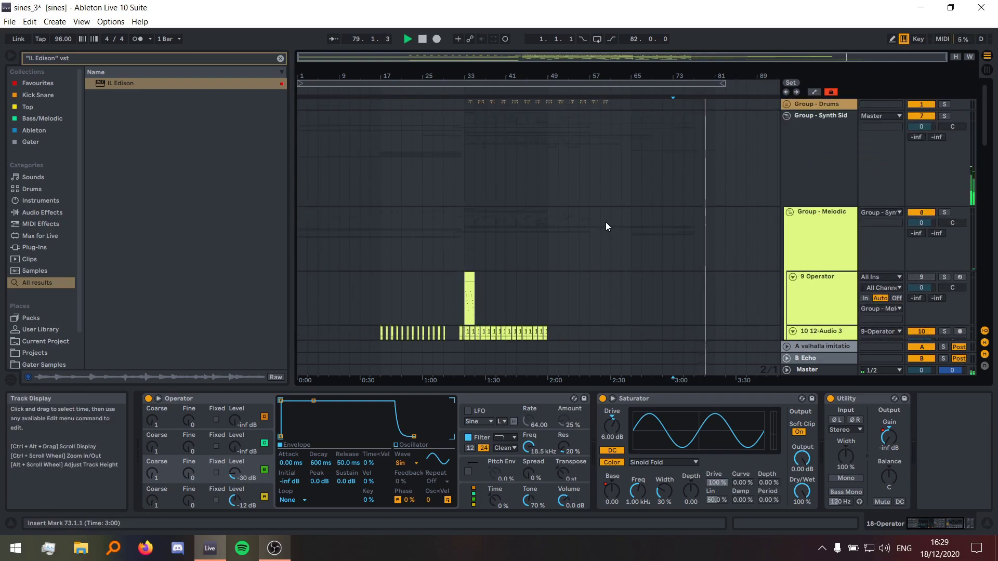
scroll(606, 222, down, 10)
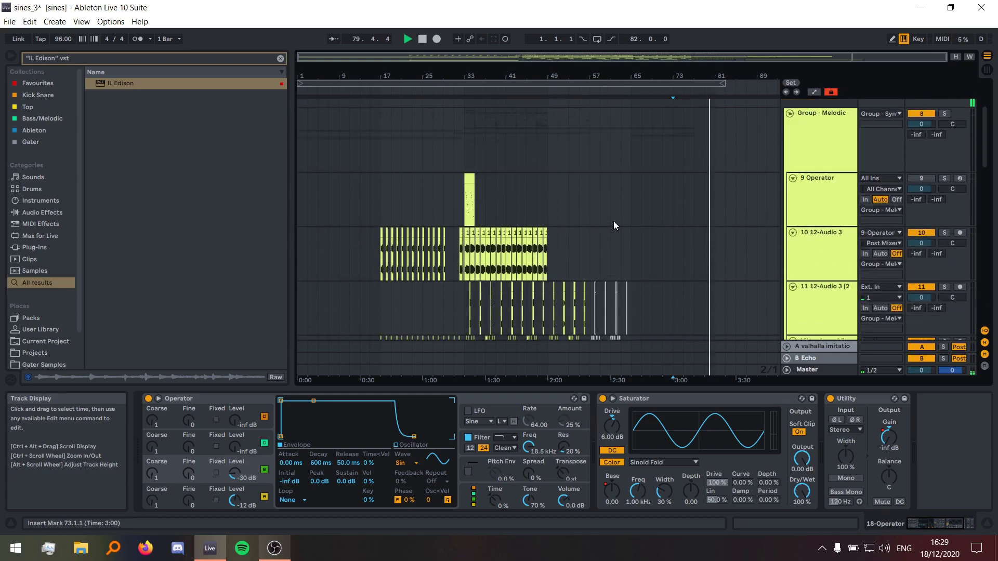
scroll(774, 241, down, 8)
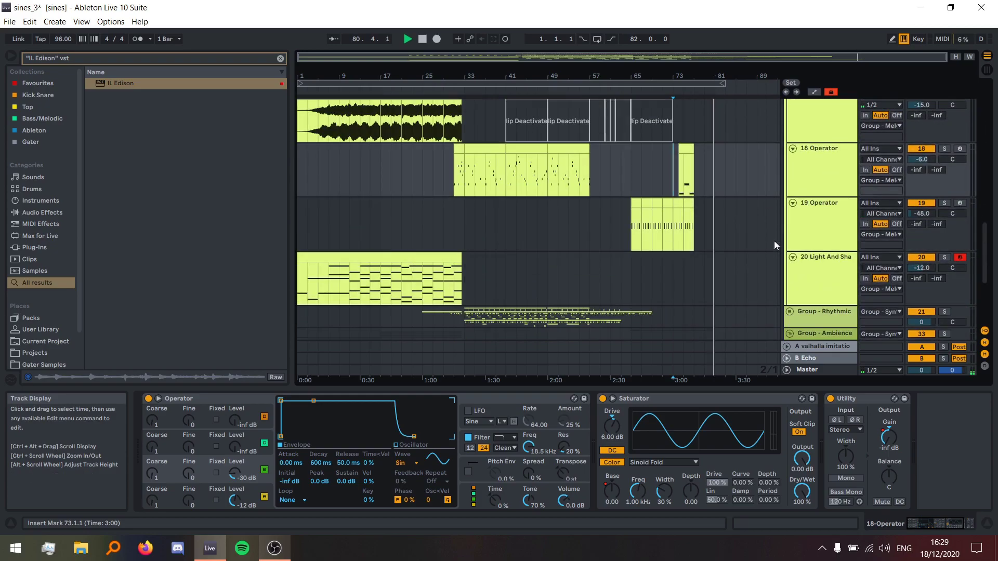
key(space)
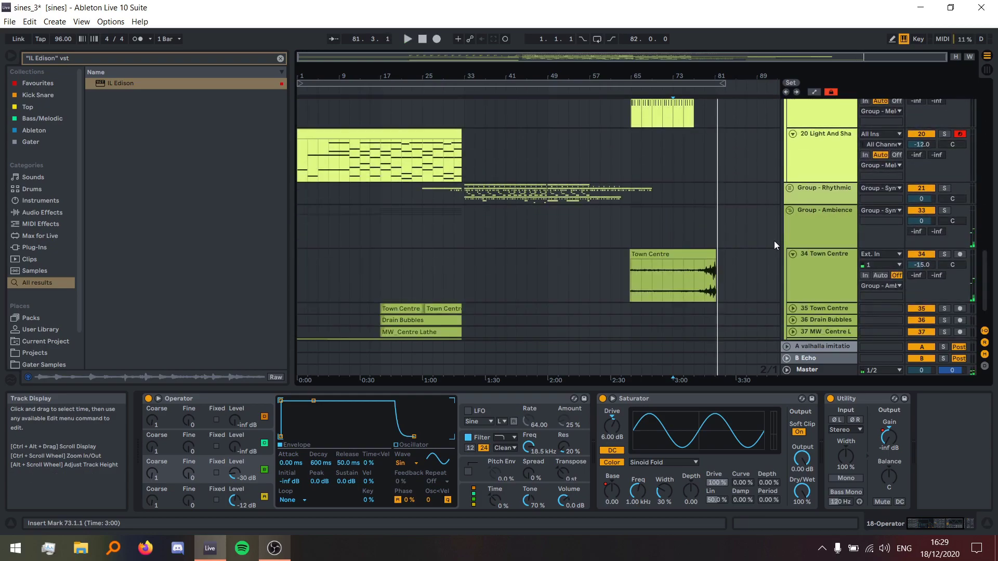
- Fold all the tracks and collapse the Melodic and Ambience groups
scroll(774, 241, up, 5)
click(802, 171)
scroll(808, 182, up, 4)
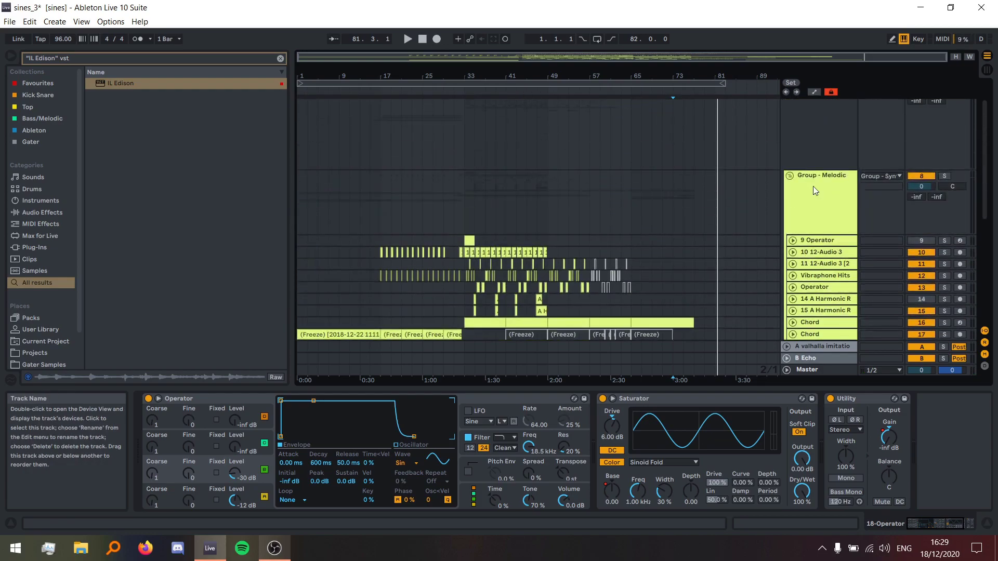
click(790, 176)
scroll(791, 230, up, 1)
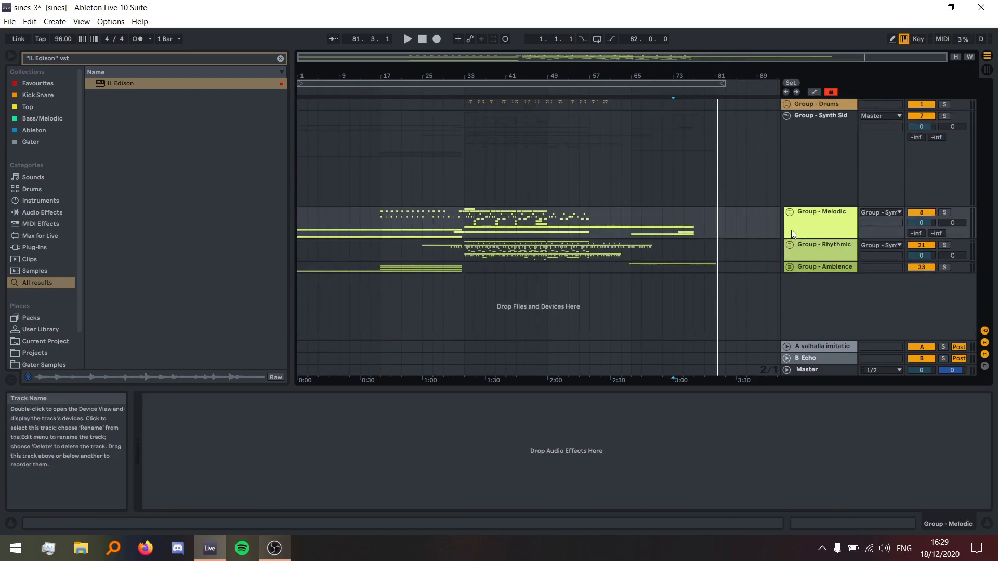